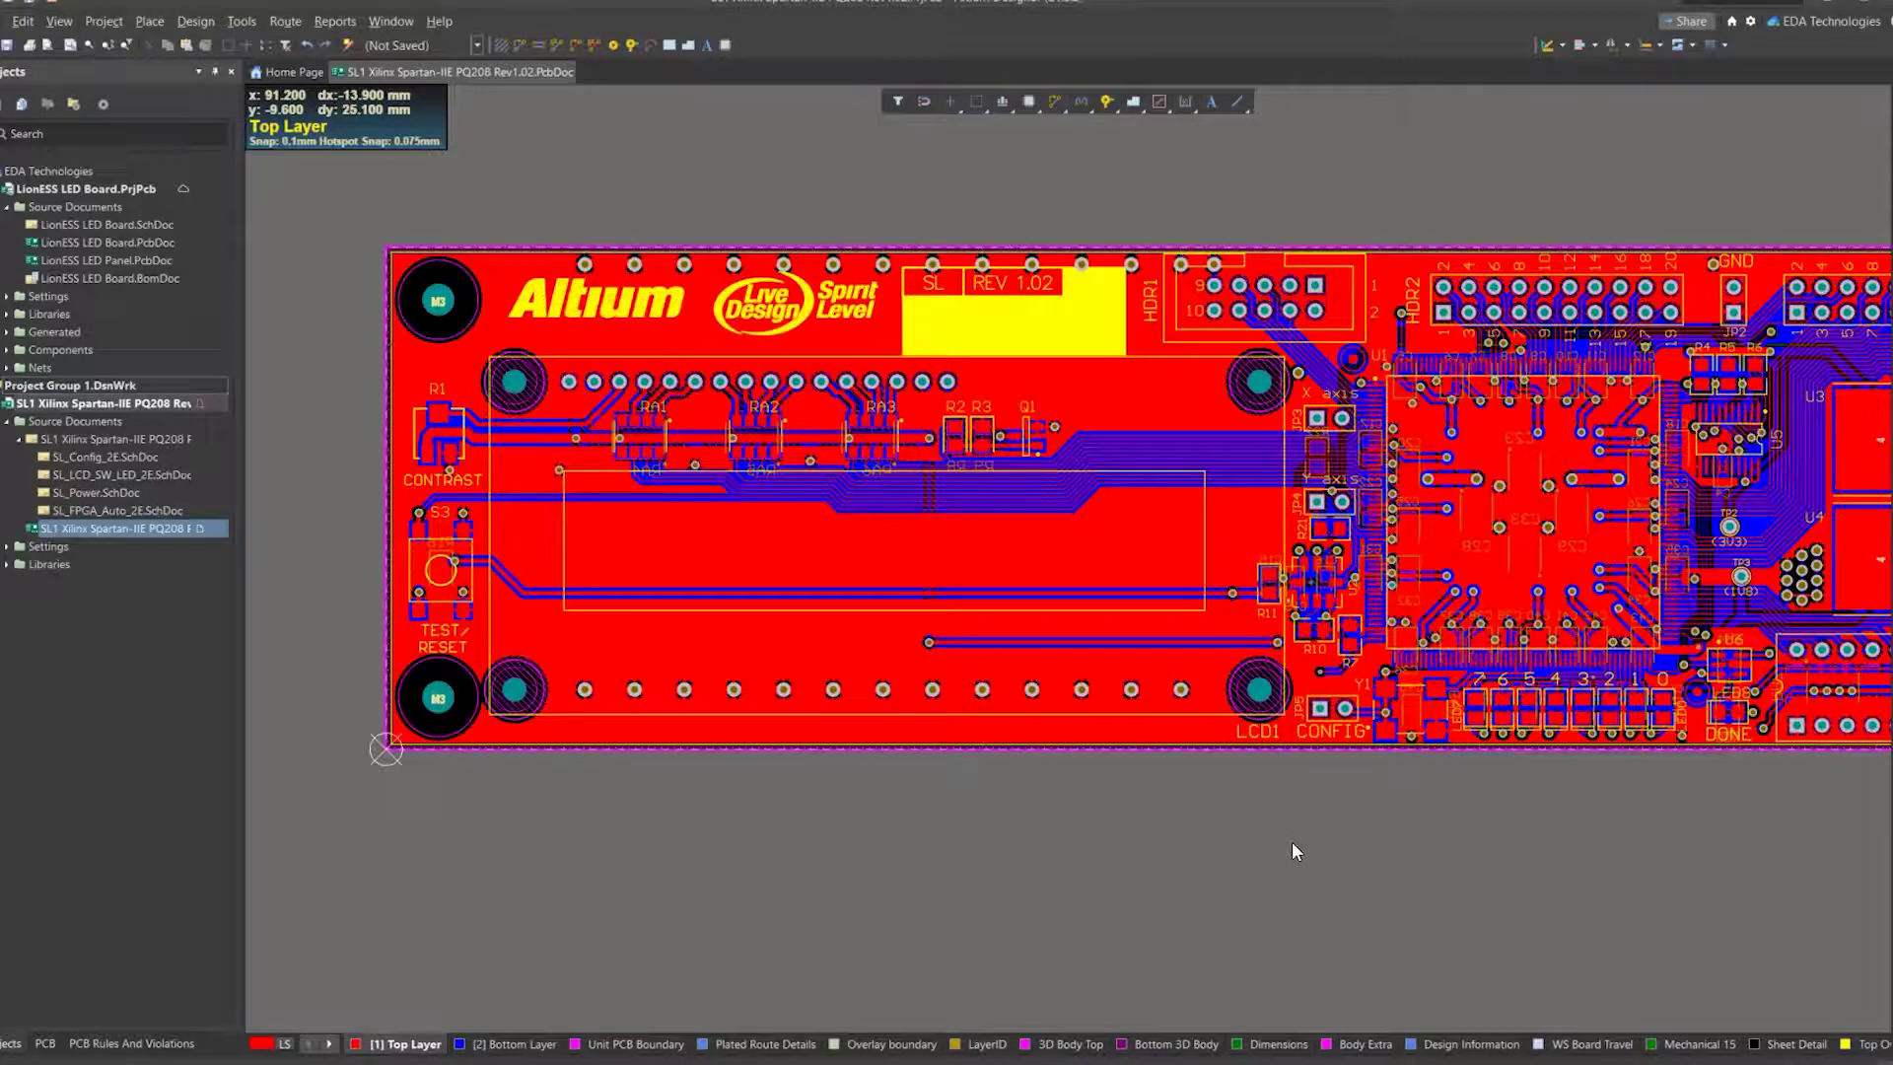
{"action": "scroll", "coordinate": [1185, 818], "scroll_direction": "down", "scroll_amount": 3, "text": "ctrl"}
{"action": "right_click_drag", "start_coordinate": [1284, 814], "coordinate": [1167, 751]}
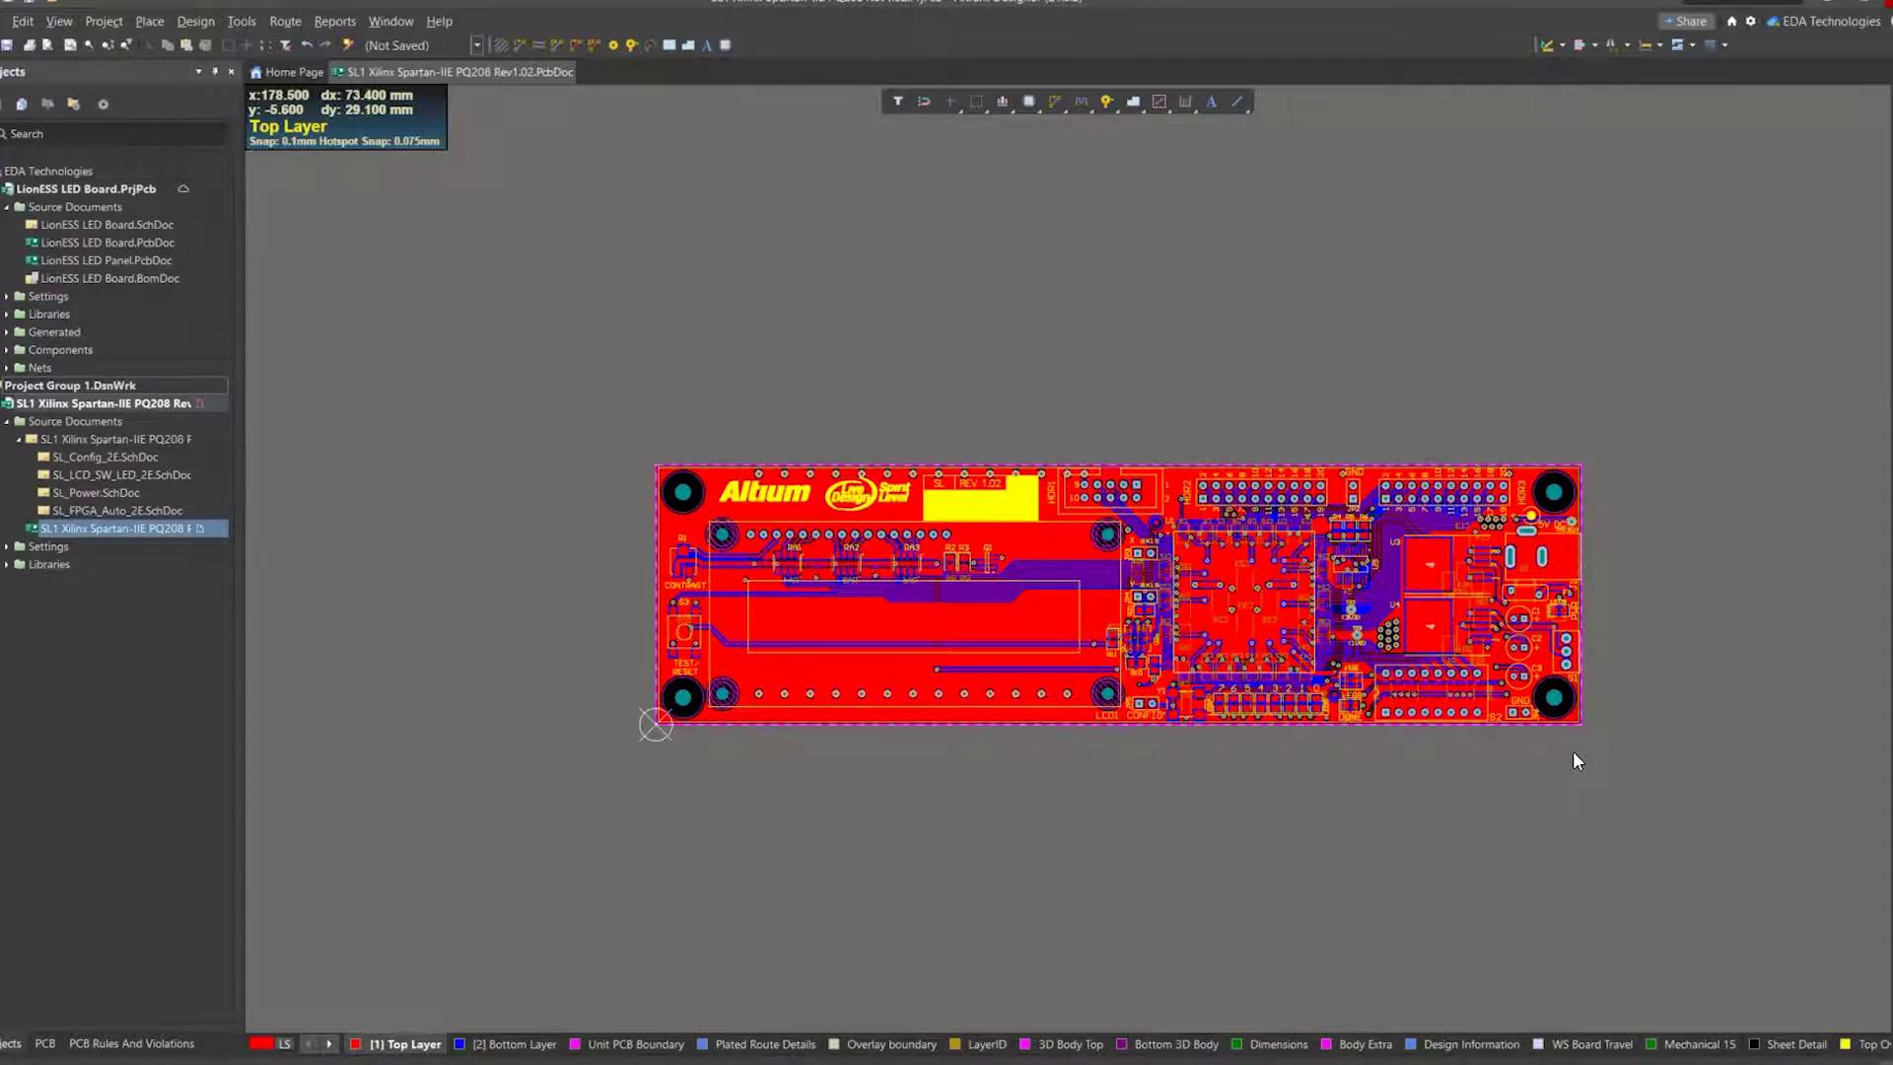
{"action": "scroll", "coordinate": [1069, 858], "scroll_direction": "up", "scroll_amount": 3, "text": "ctrl"}
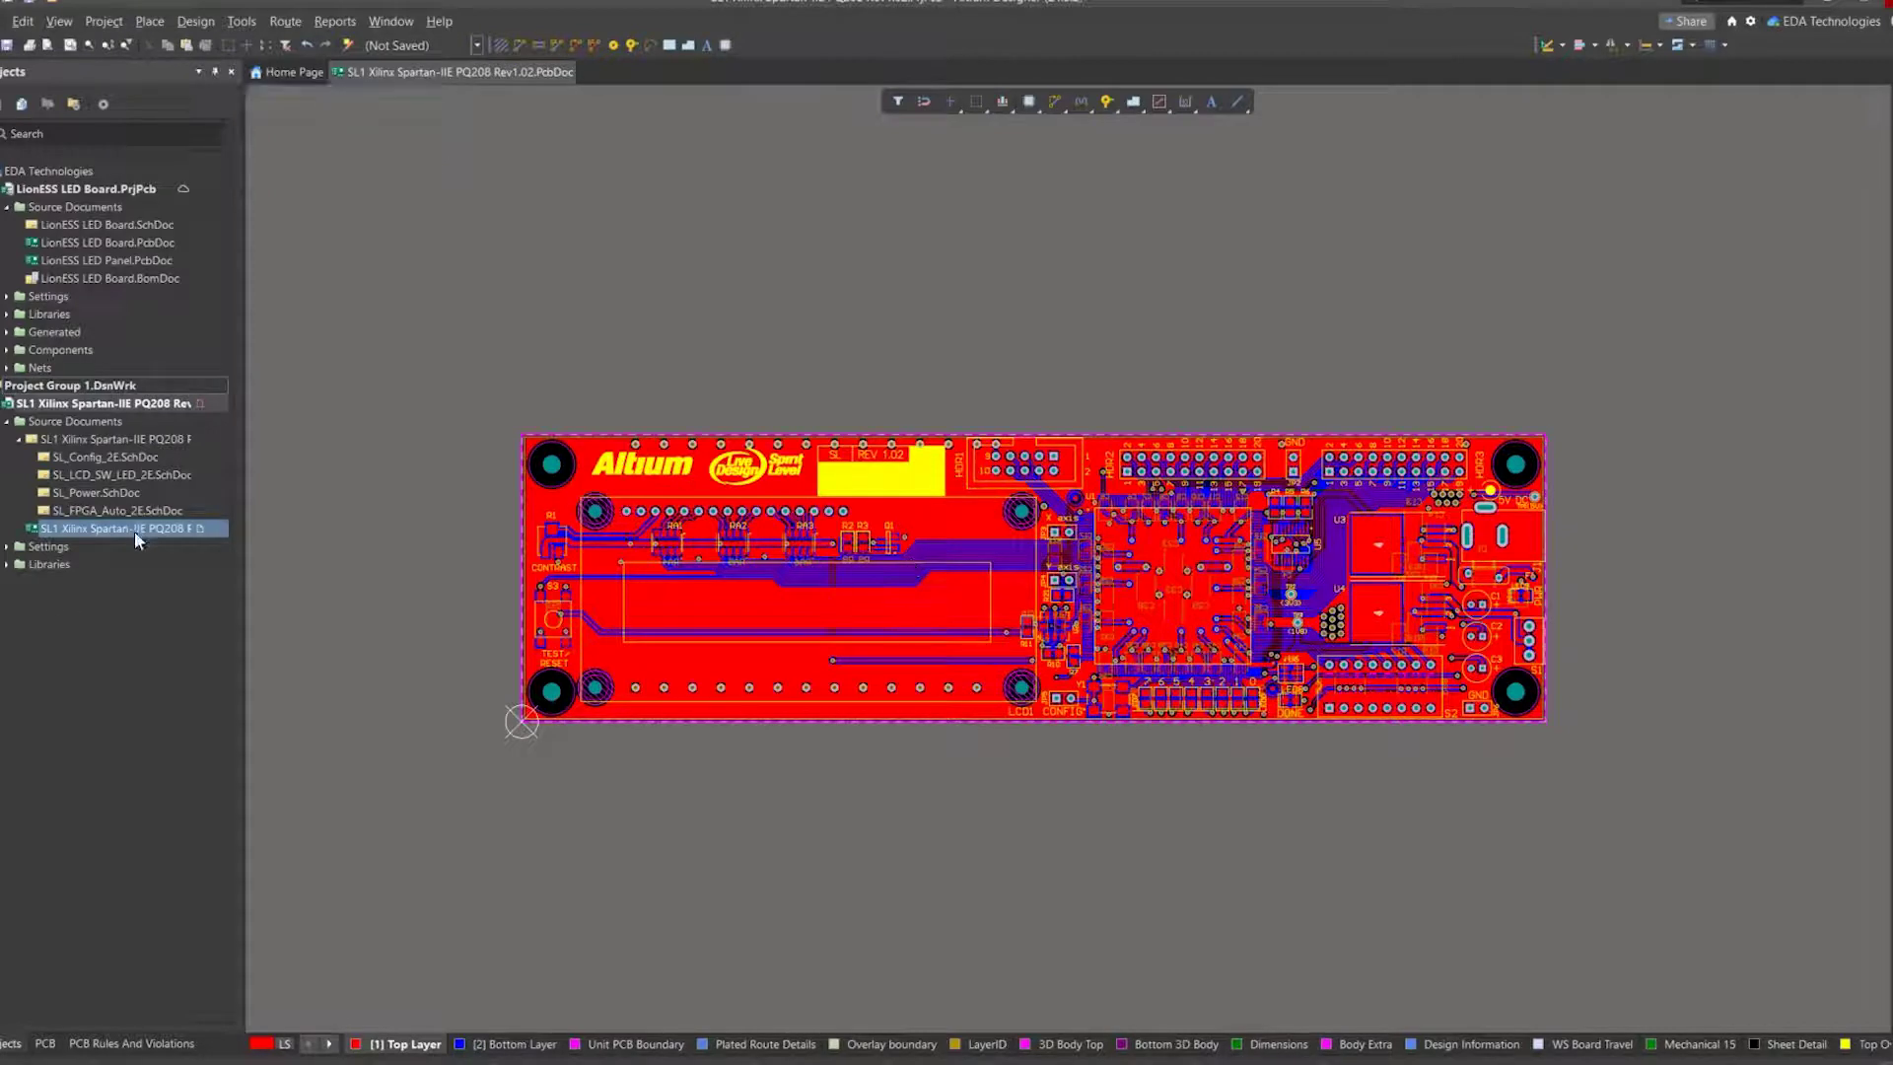
{"action": "right_click", "coordinate": [104, 405]}
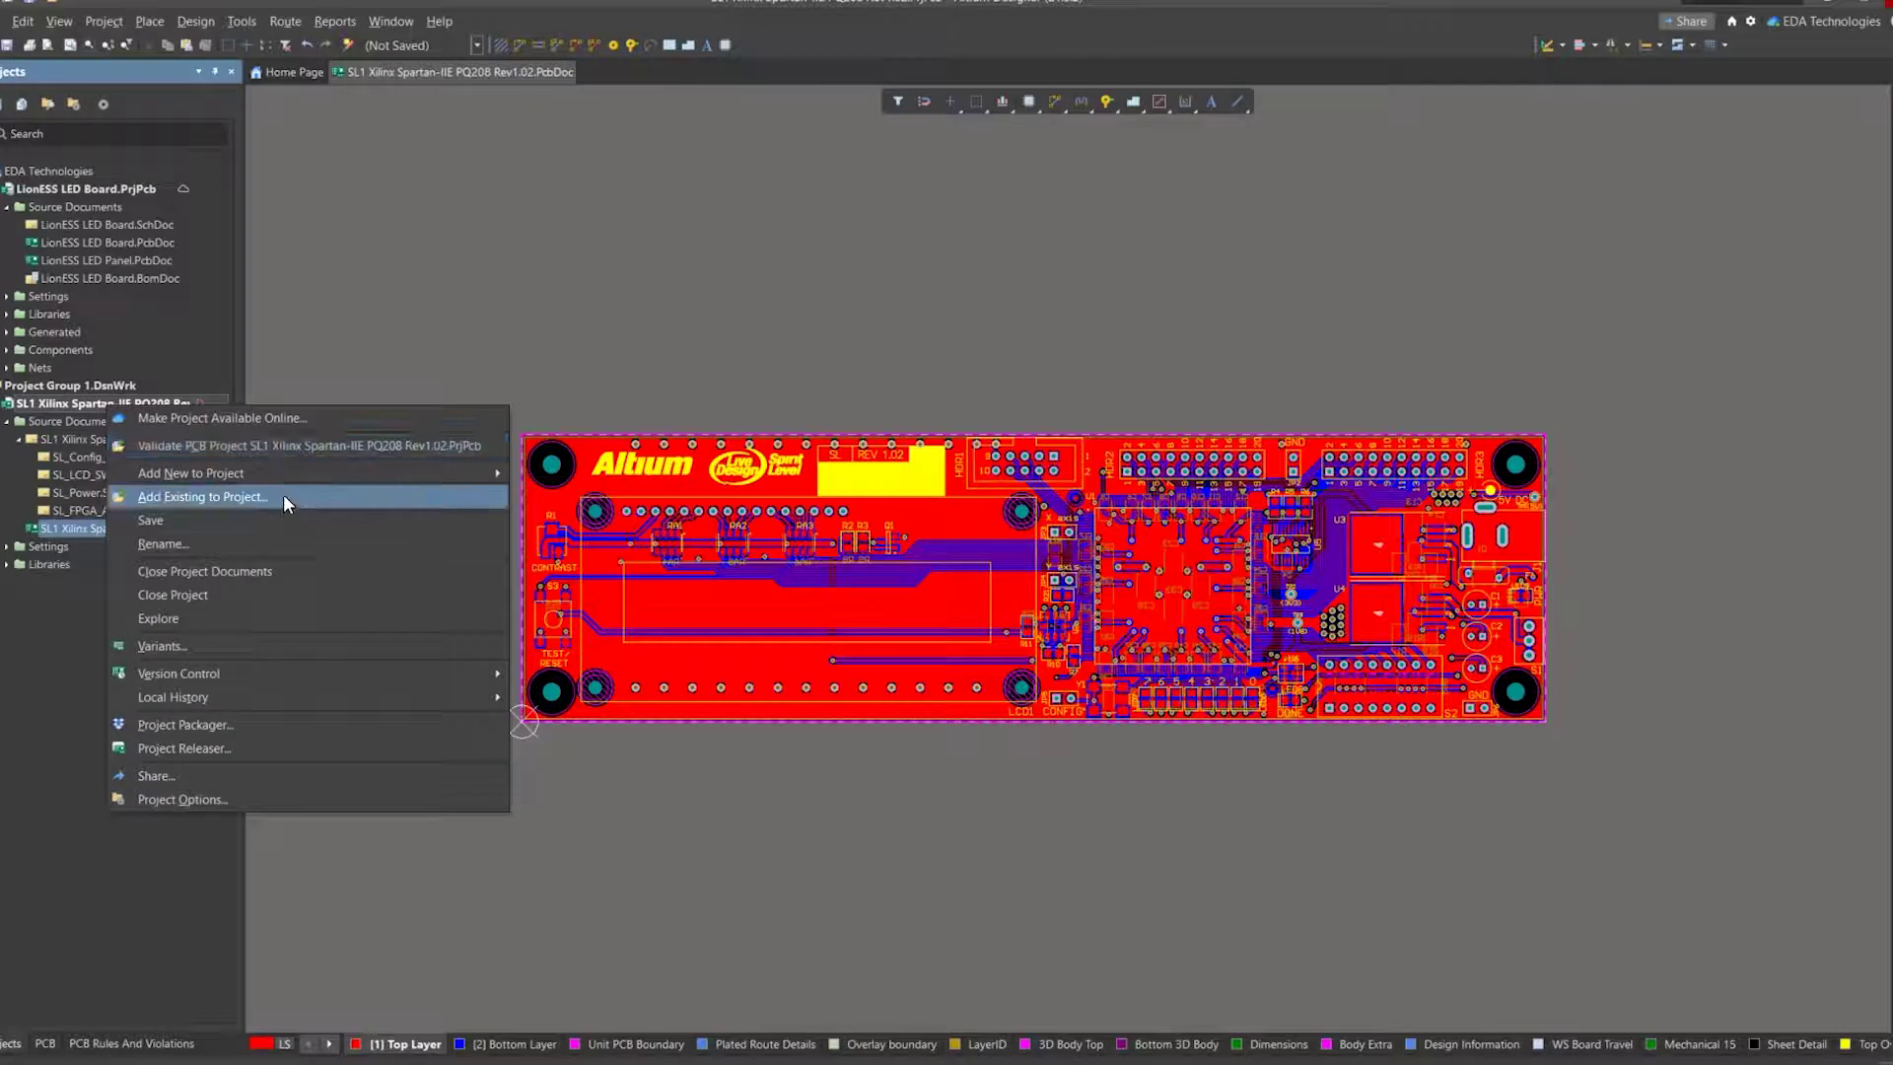
{"action": "left_click", "coordinate": [282, 498]}
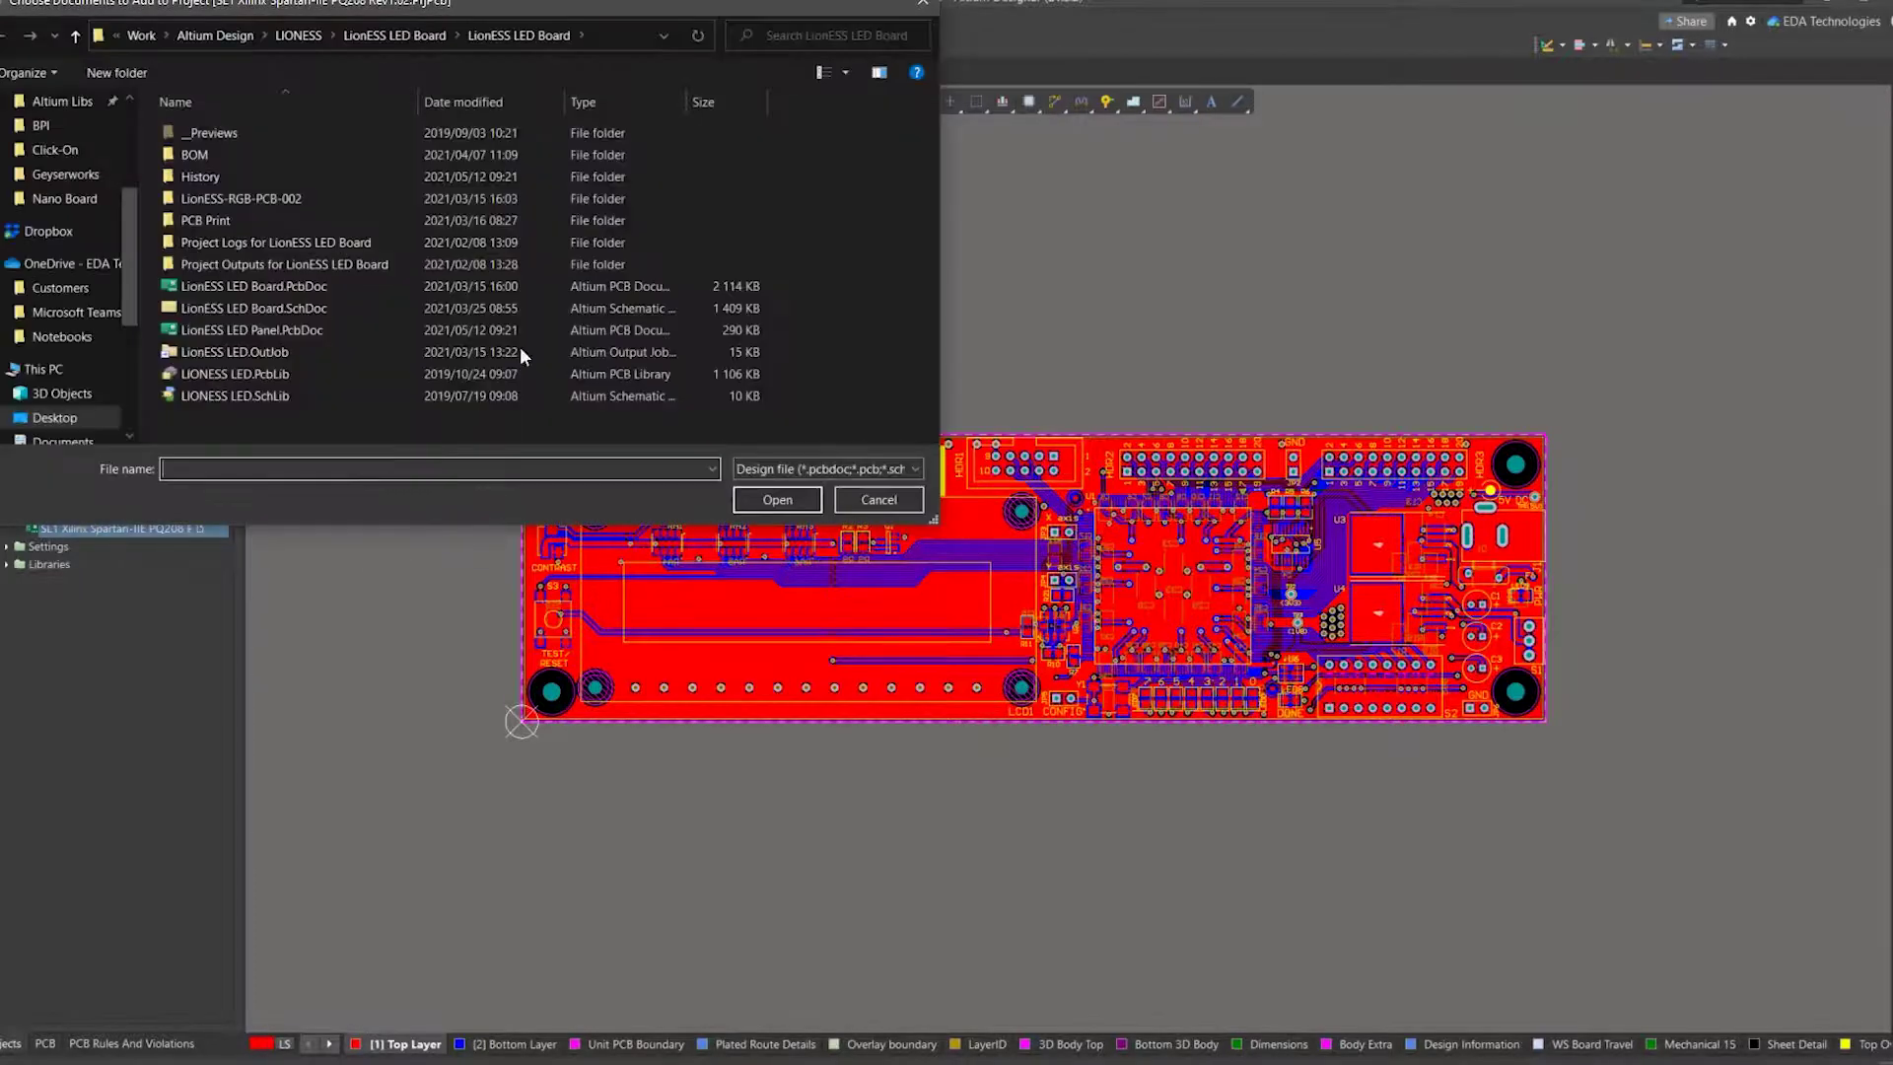
{"action": "left_click", "coordinate": [892, 499]}
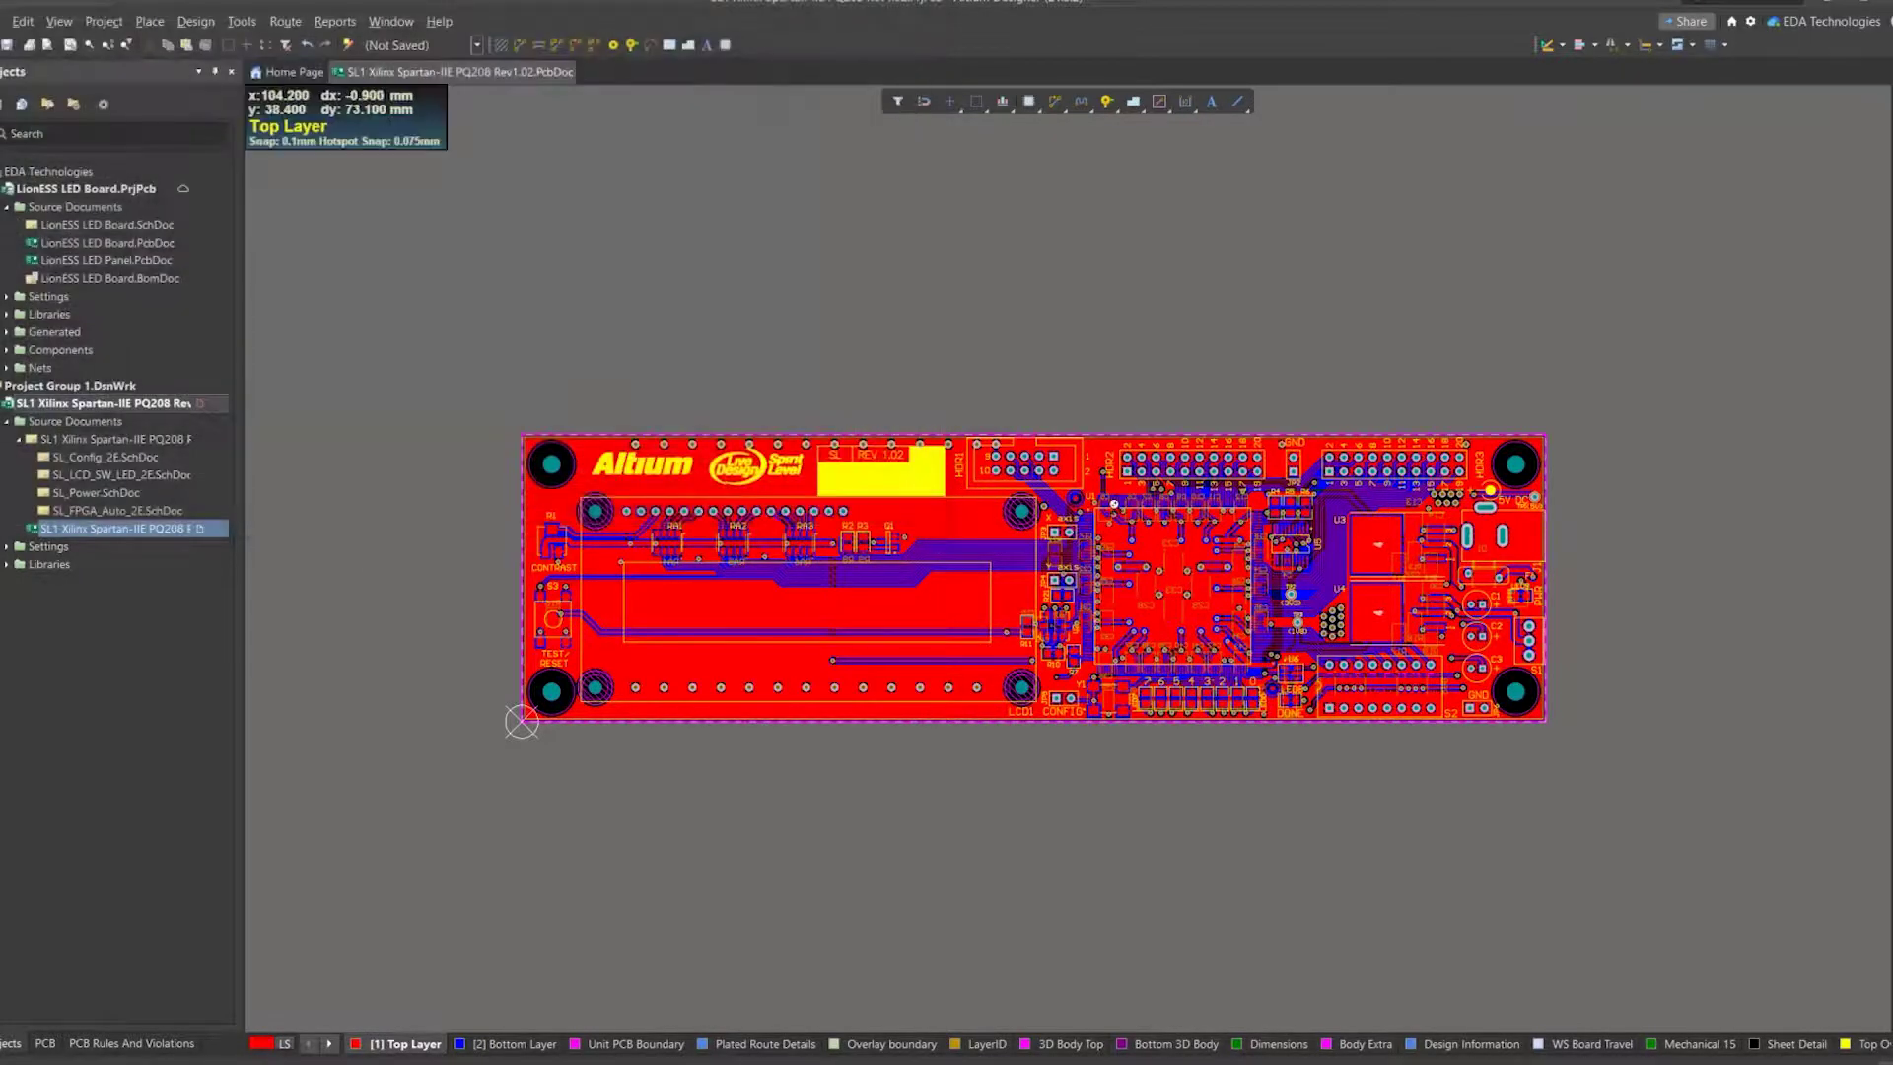
{"action": "scroll", "coordinate": [1114, 504], "scroll_direction": "down", "scroll_amount": 8, "text": "ctrl"}
{"action": "scroll", "coordinate": [1192, 582], "scroll_direction": "up", "scroll_amount": 5, "text": "ctrl"}
{"action": "right_click_drag", "start_coordinate": [916, 475], "coordinate": [1003, 538]}
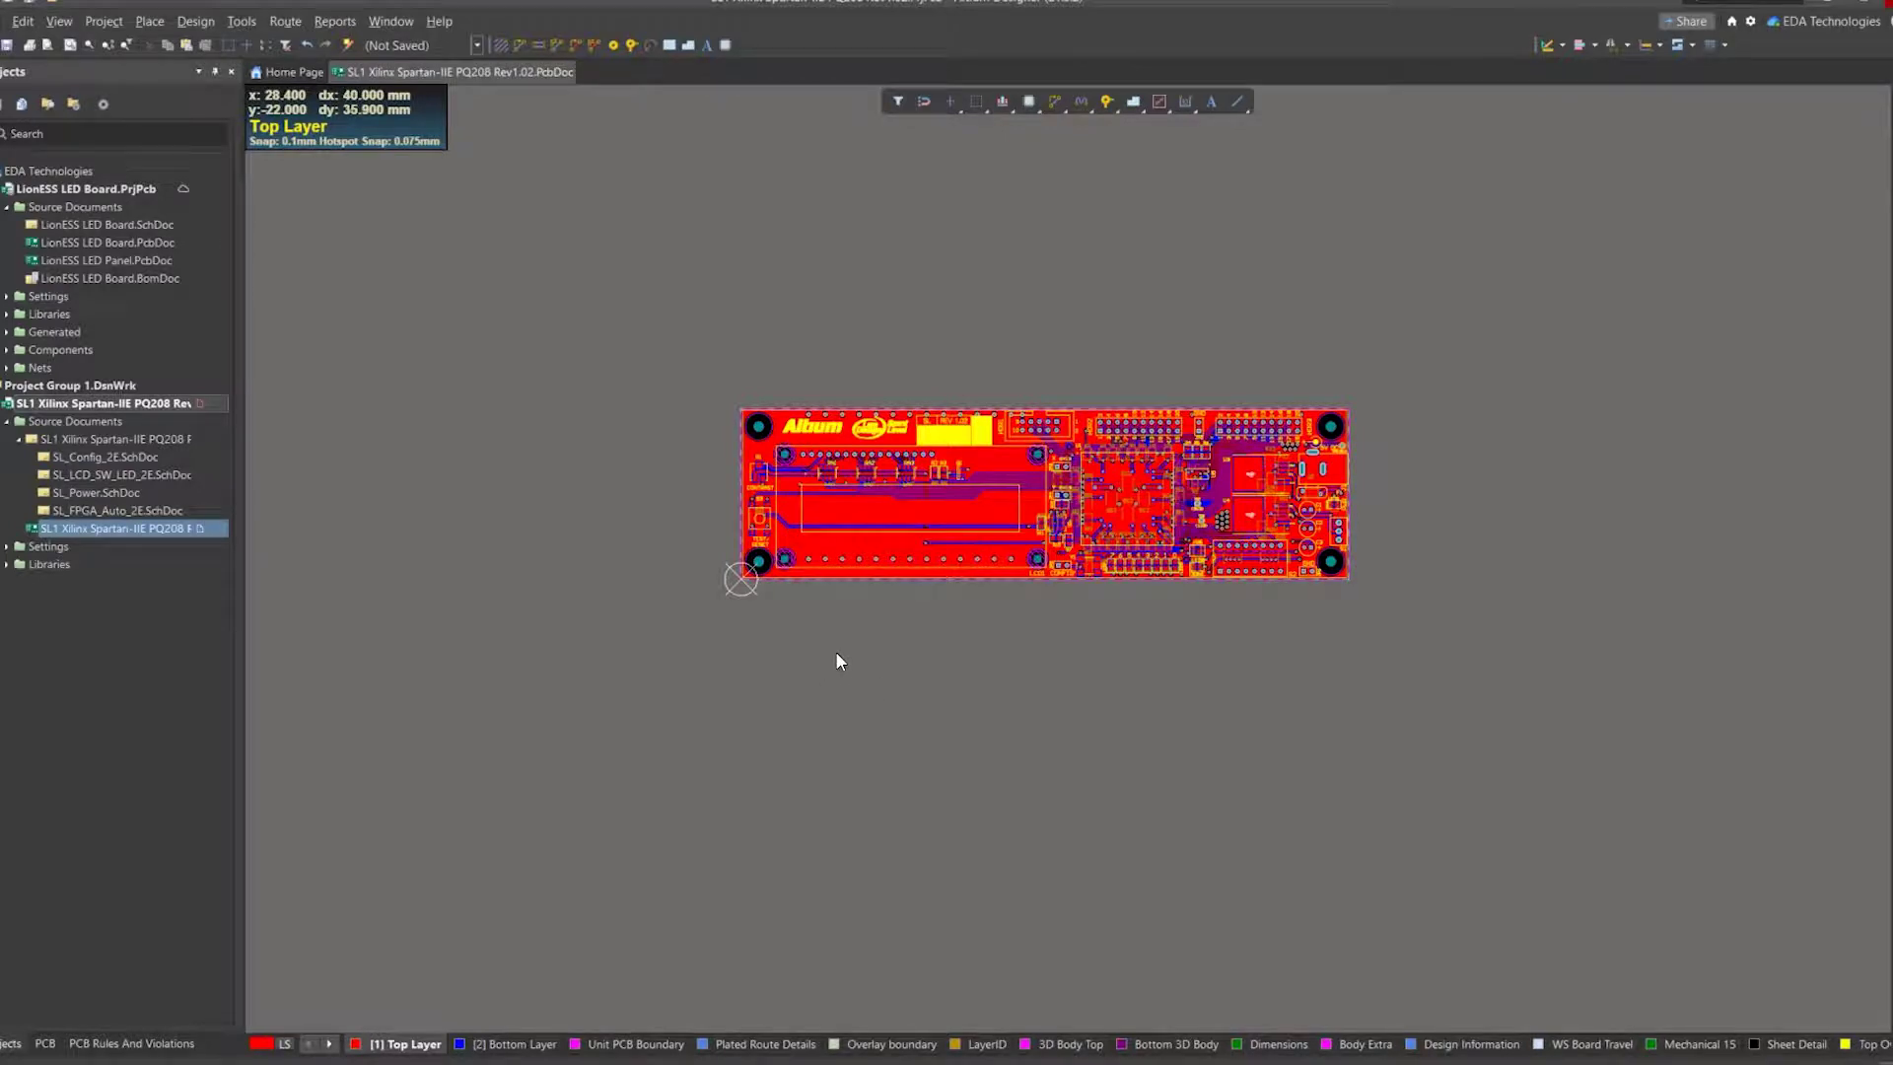
Start adding an existing document to the SL1 Xilinx Spartan-IIE project and look through the Data (E:) drive.
{"action": "right_click", "coordinate": [150, 405]}
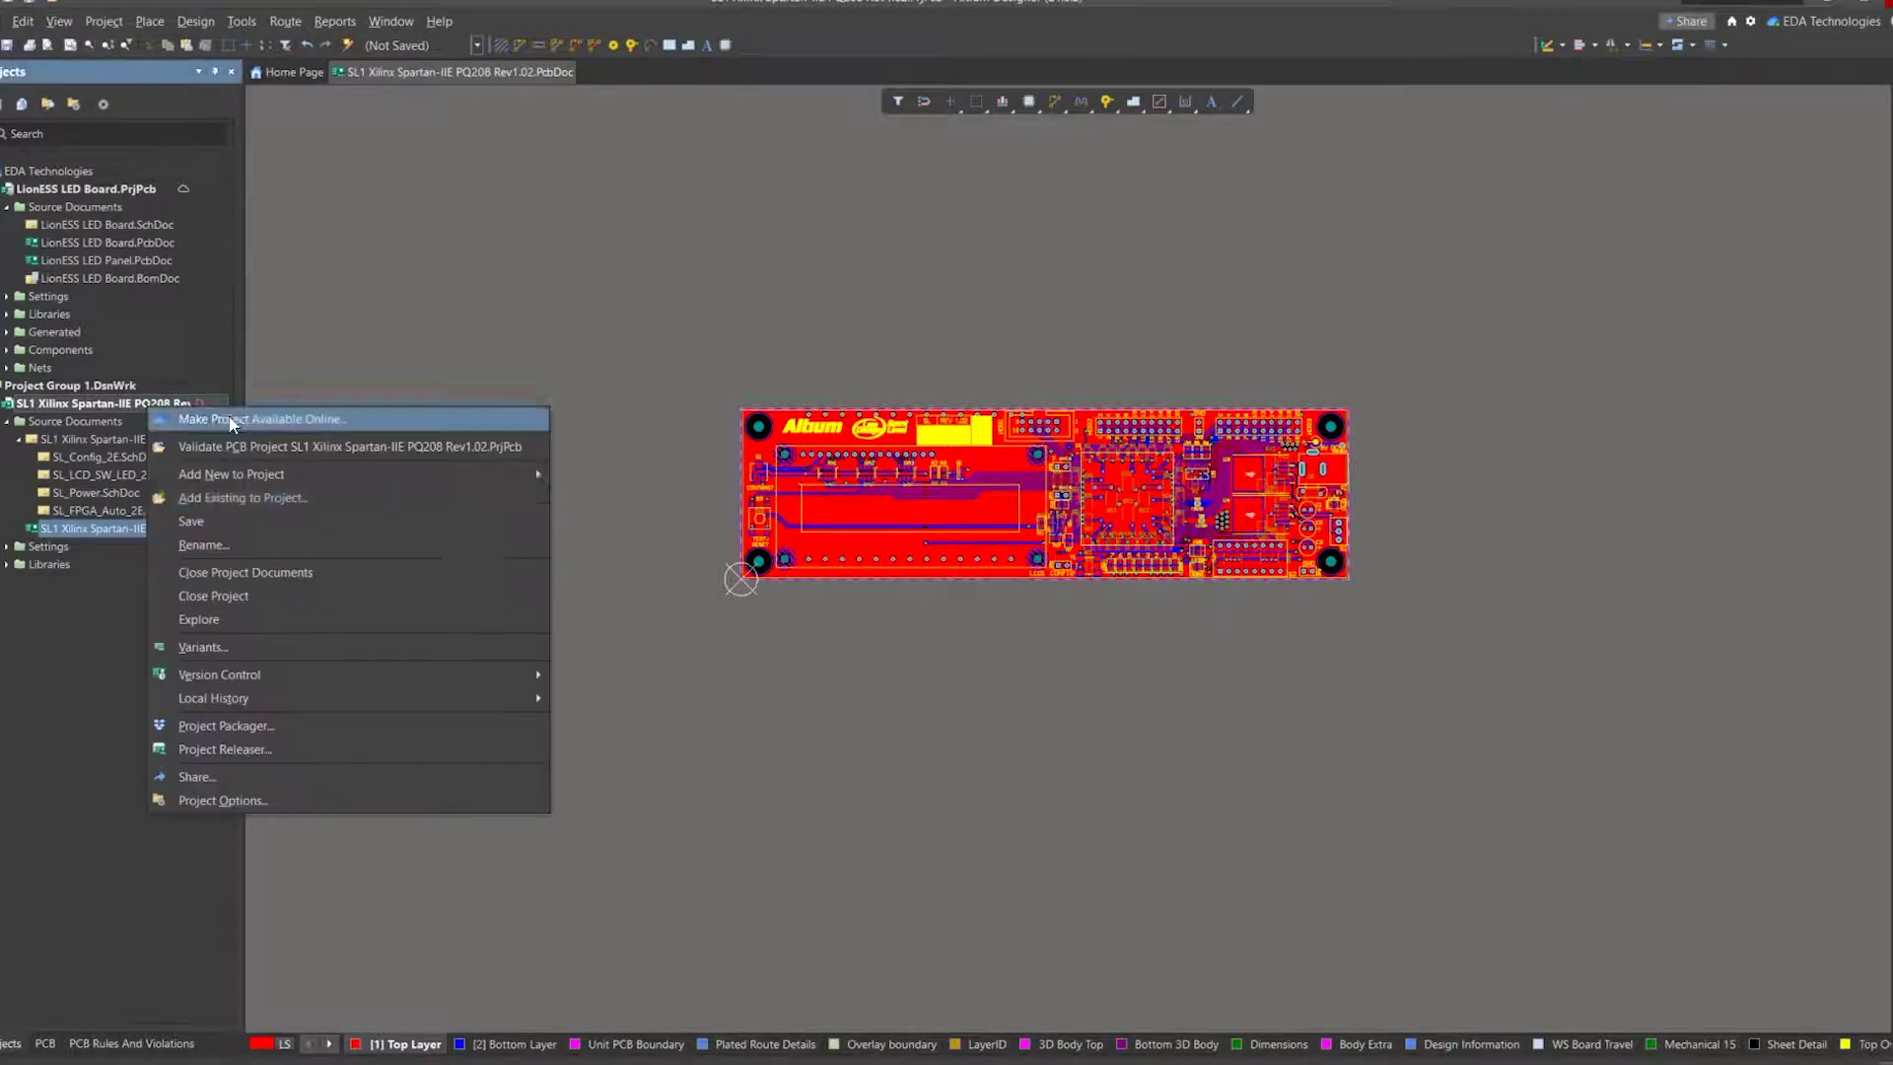
{"action": "left_click", "coordinate": [302, 501]}
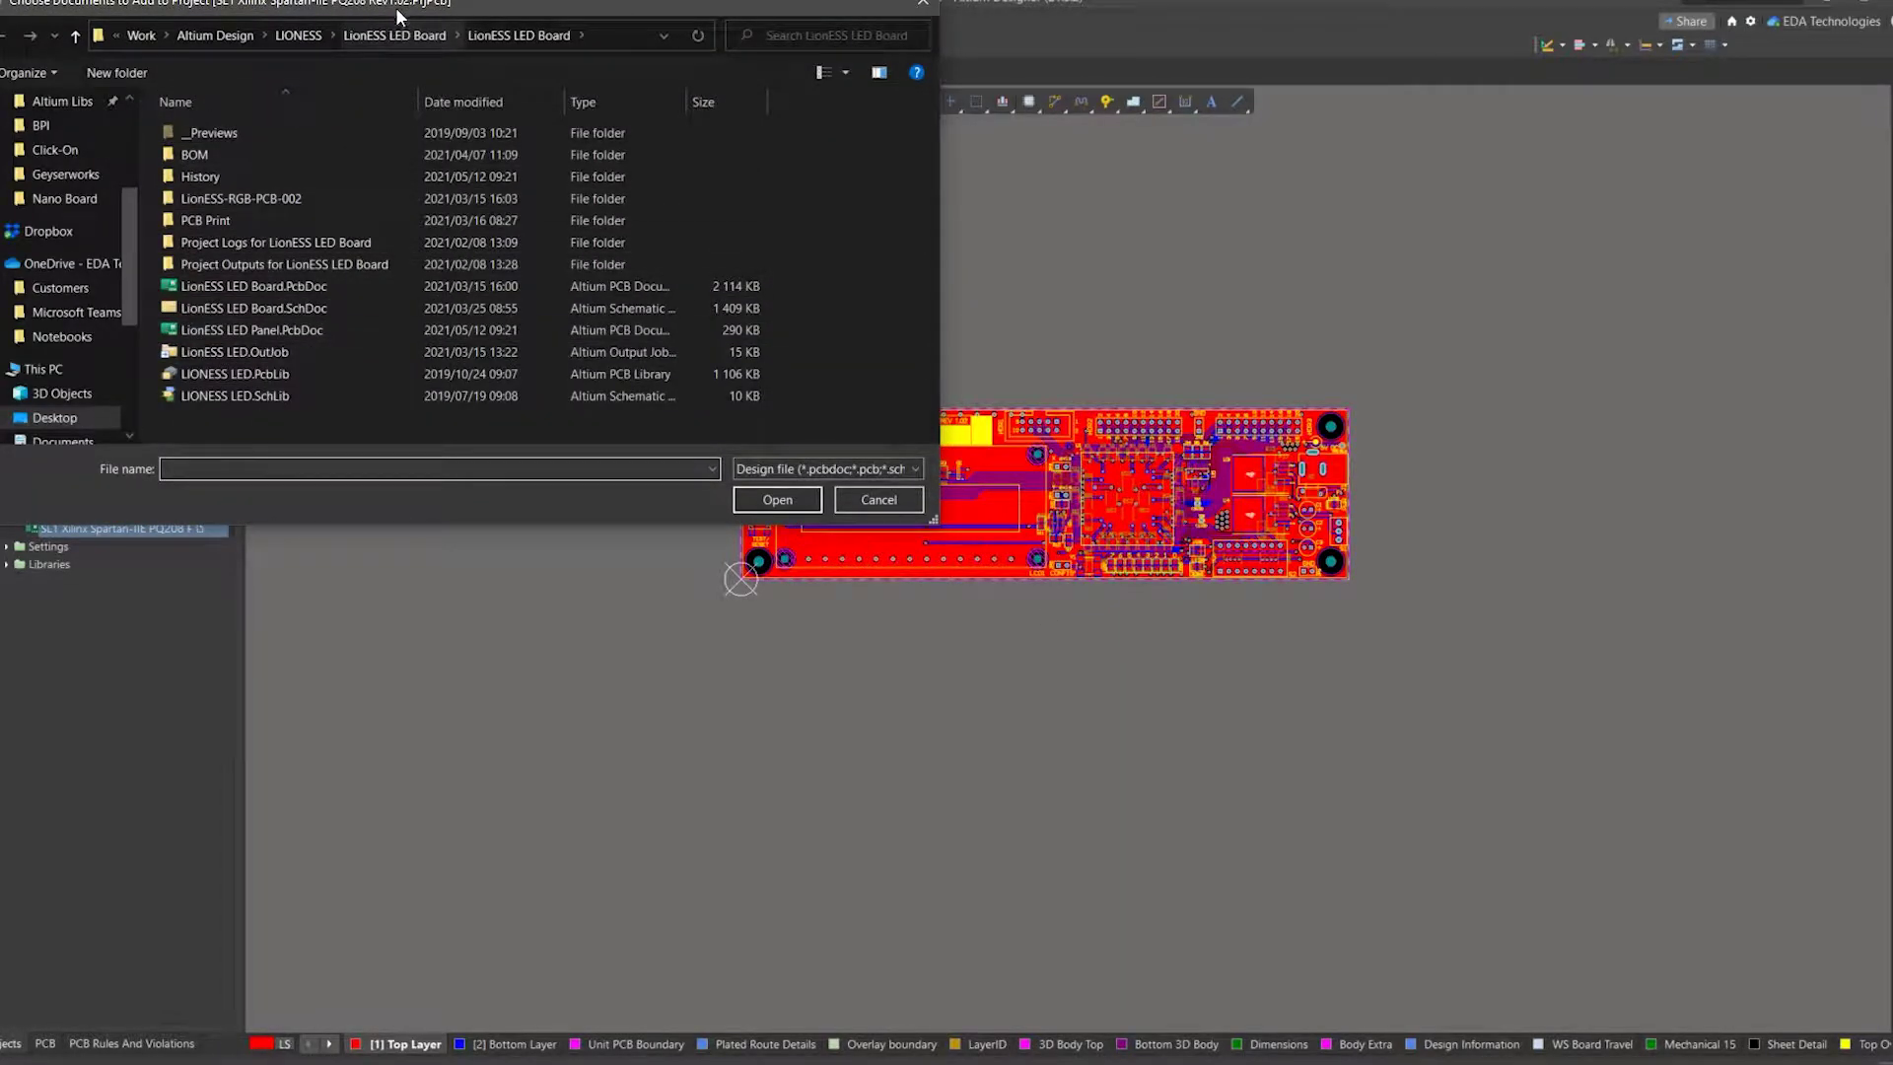
{"action": "left_click_drag", "start_coordinate": [394, 8], "coordinate": [927, 122]}
{"action": "left_click_drag", "start_coordinate": [659, 376], "coordinate": [651, 253]}
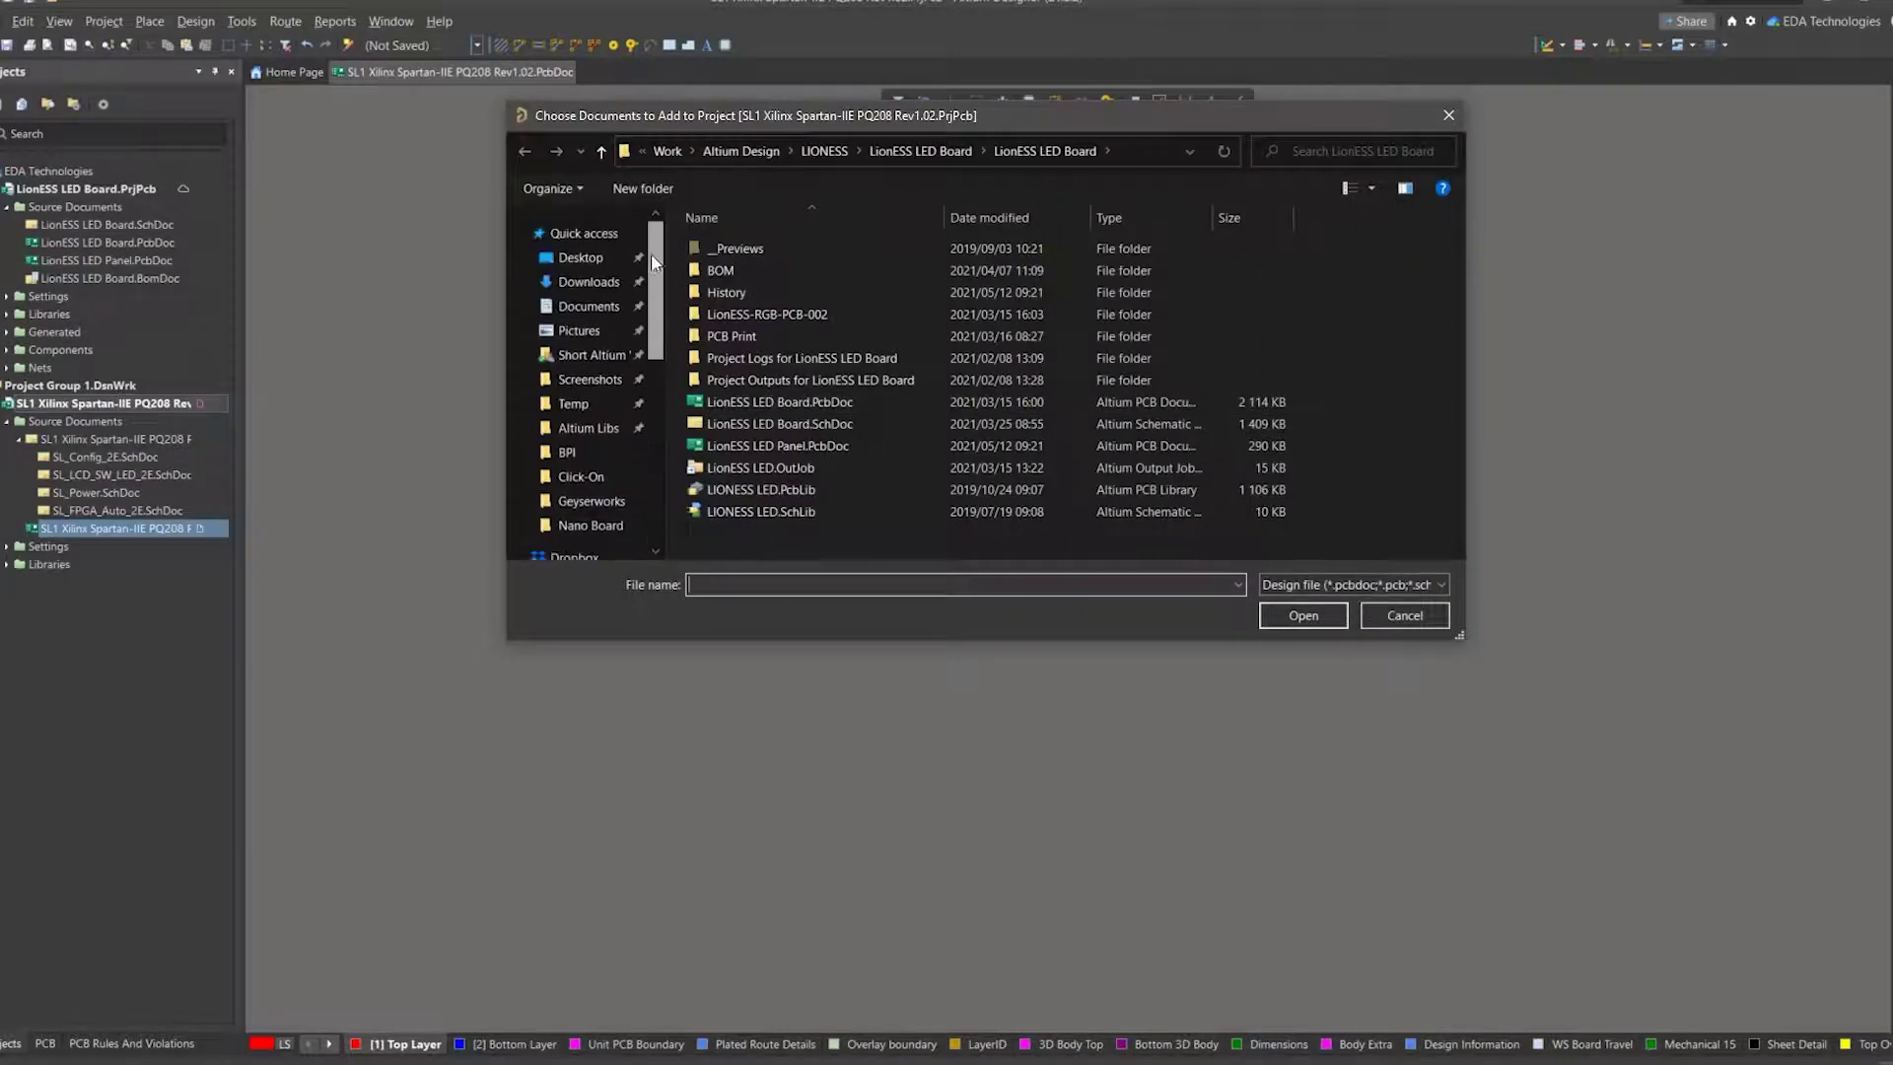
{"action": "scroll", "coordinate": [601, 370], "scroll_direction": "down", "scroll_amount": 6}
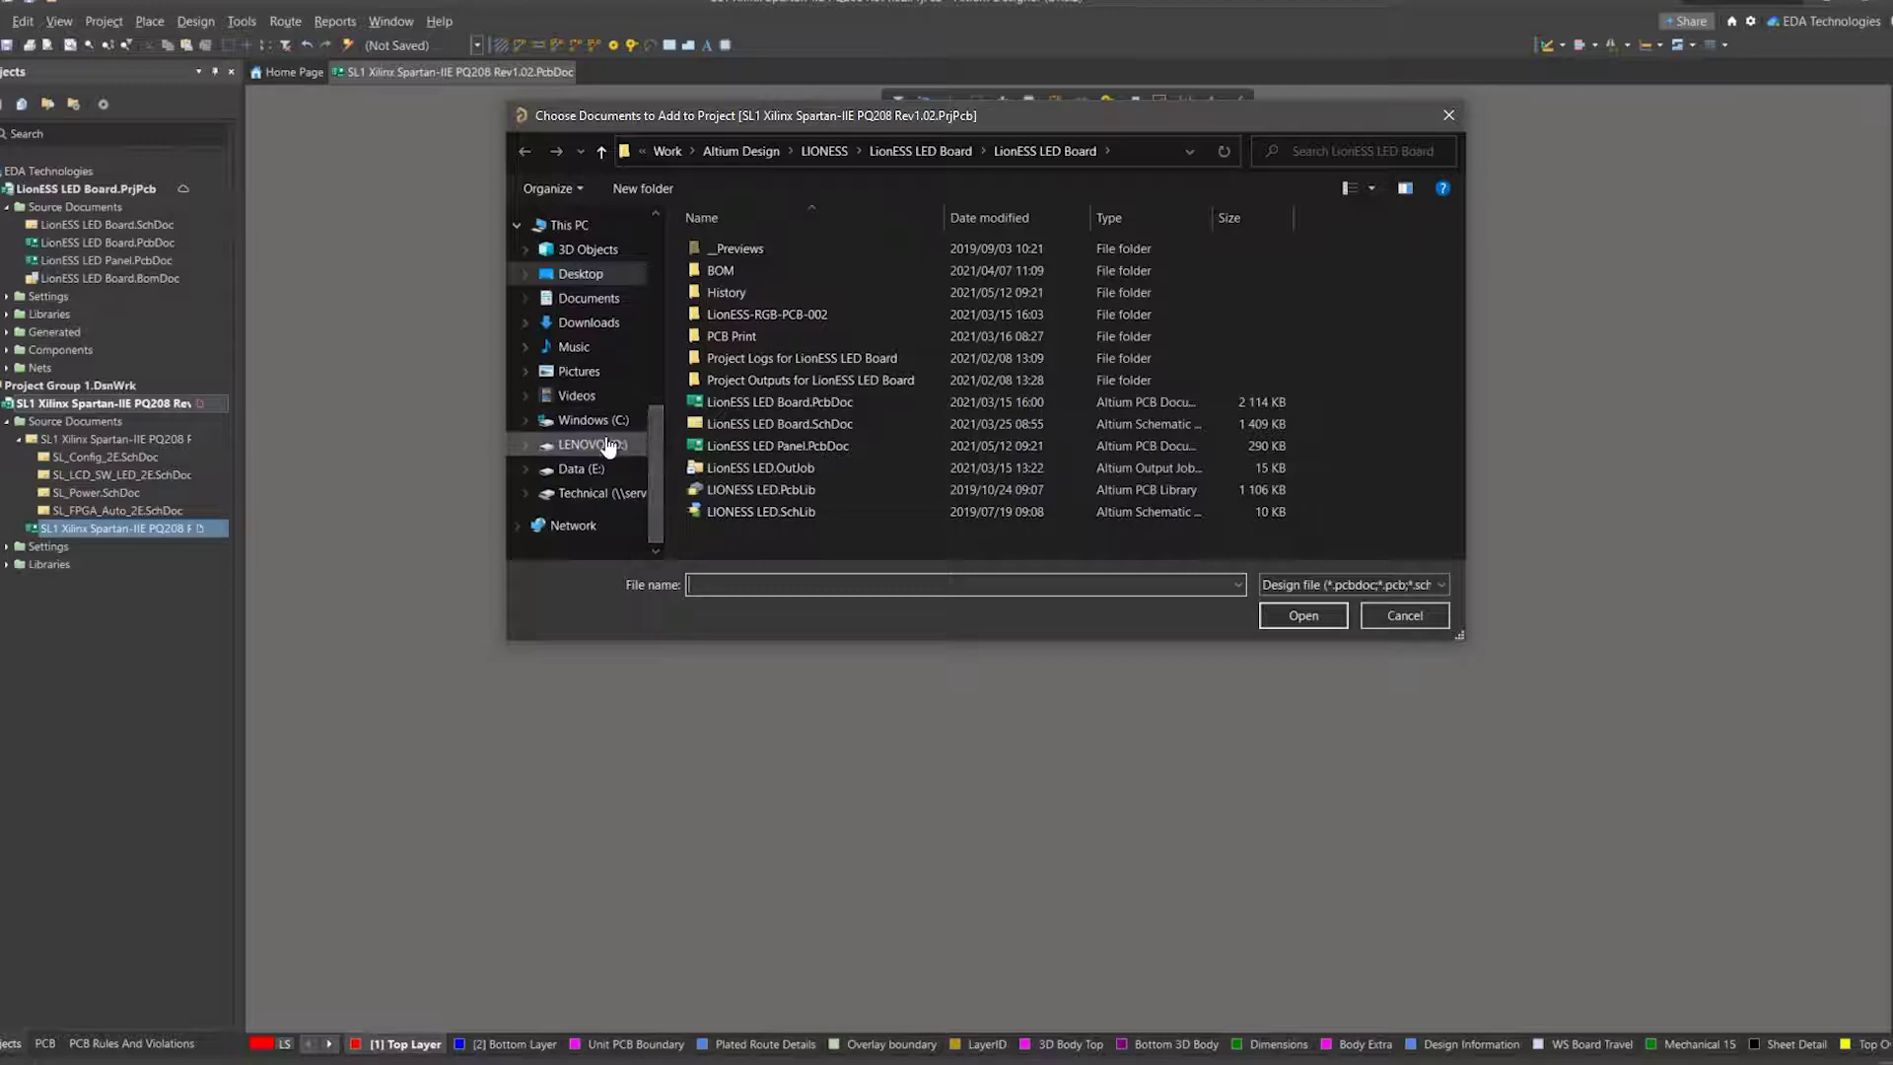
{"action": "left_click", "coordinate": [607, 446]}
{"action": "left_click", "coordinate": [603, 473]}
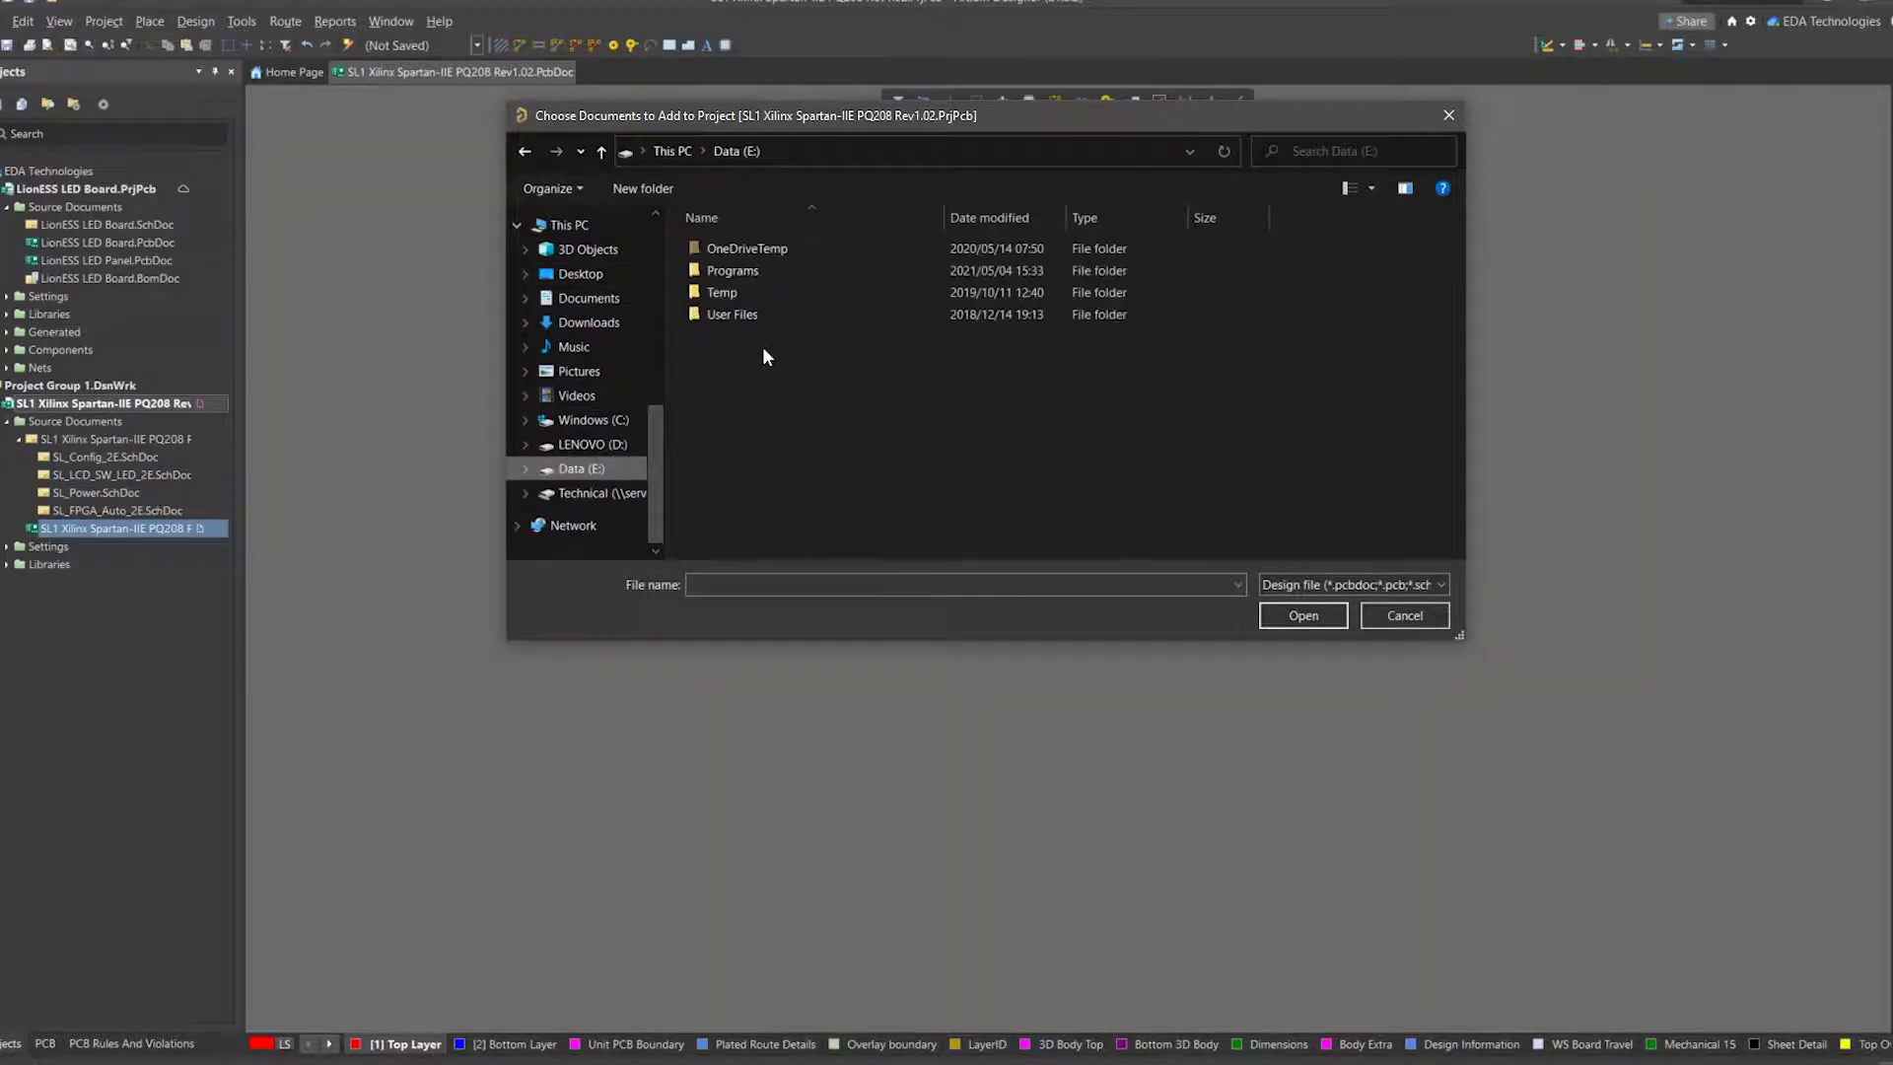
Browse drive C: to Users\Public\Public Documents\Altium\AD21-3-2\Examples\SpiritLevel-SL1 and examine its full file names for a panel document.
{"action": "left_click", "coordinate": [629, 425]}
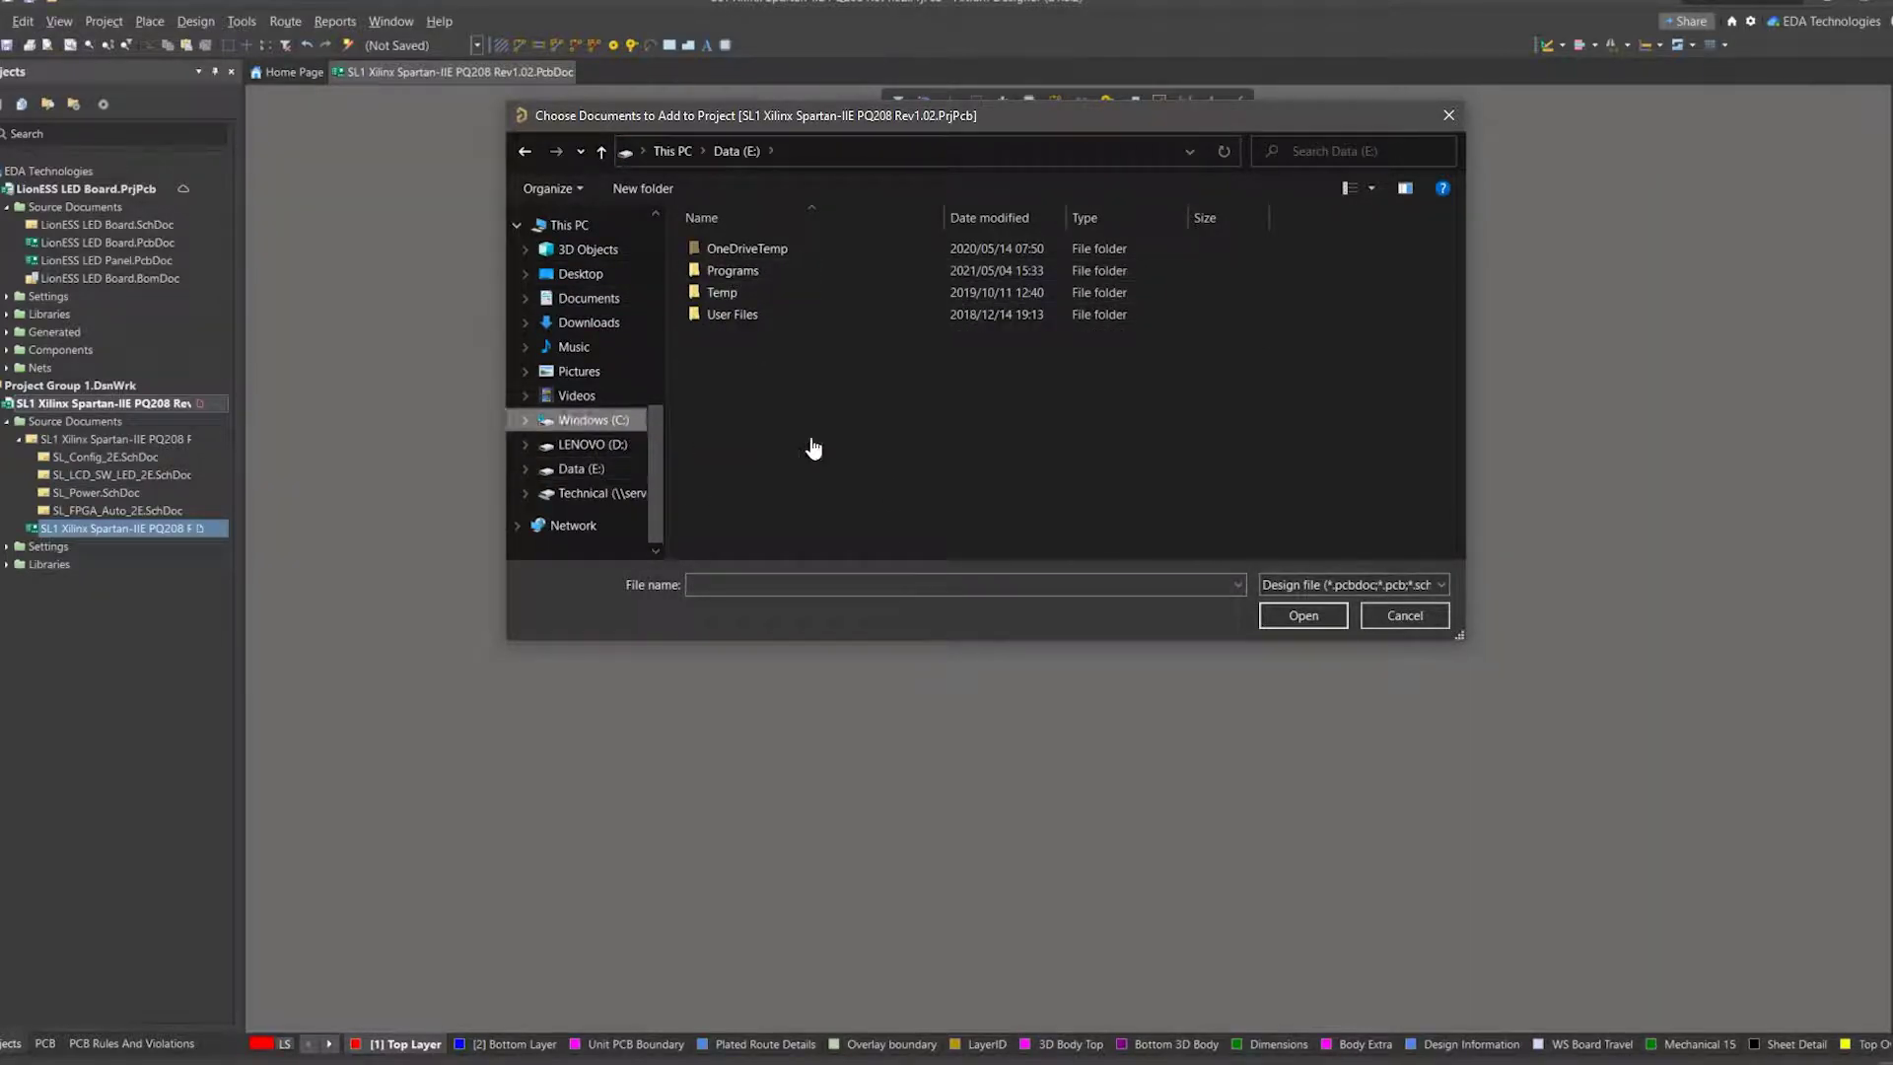
{"action": "left_click", "coordinate": [855, 160]}
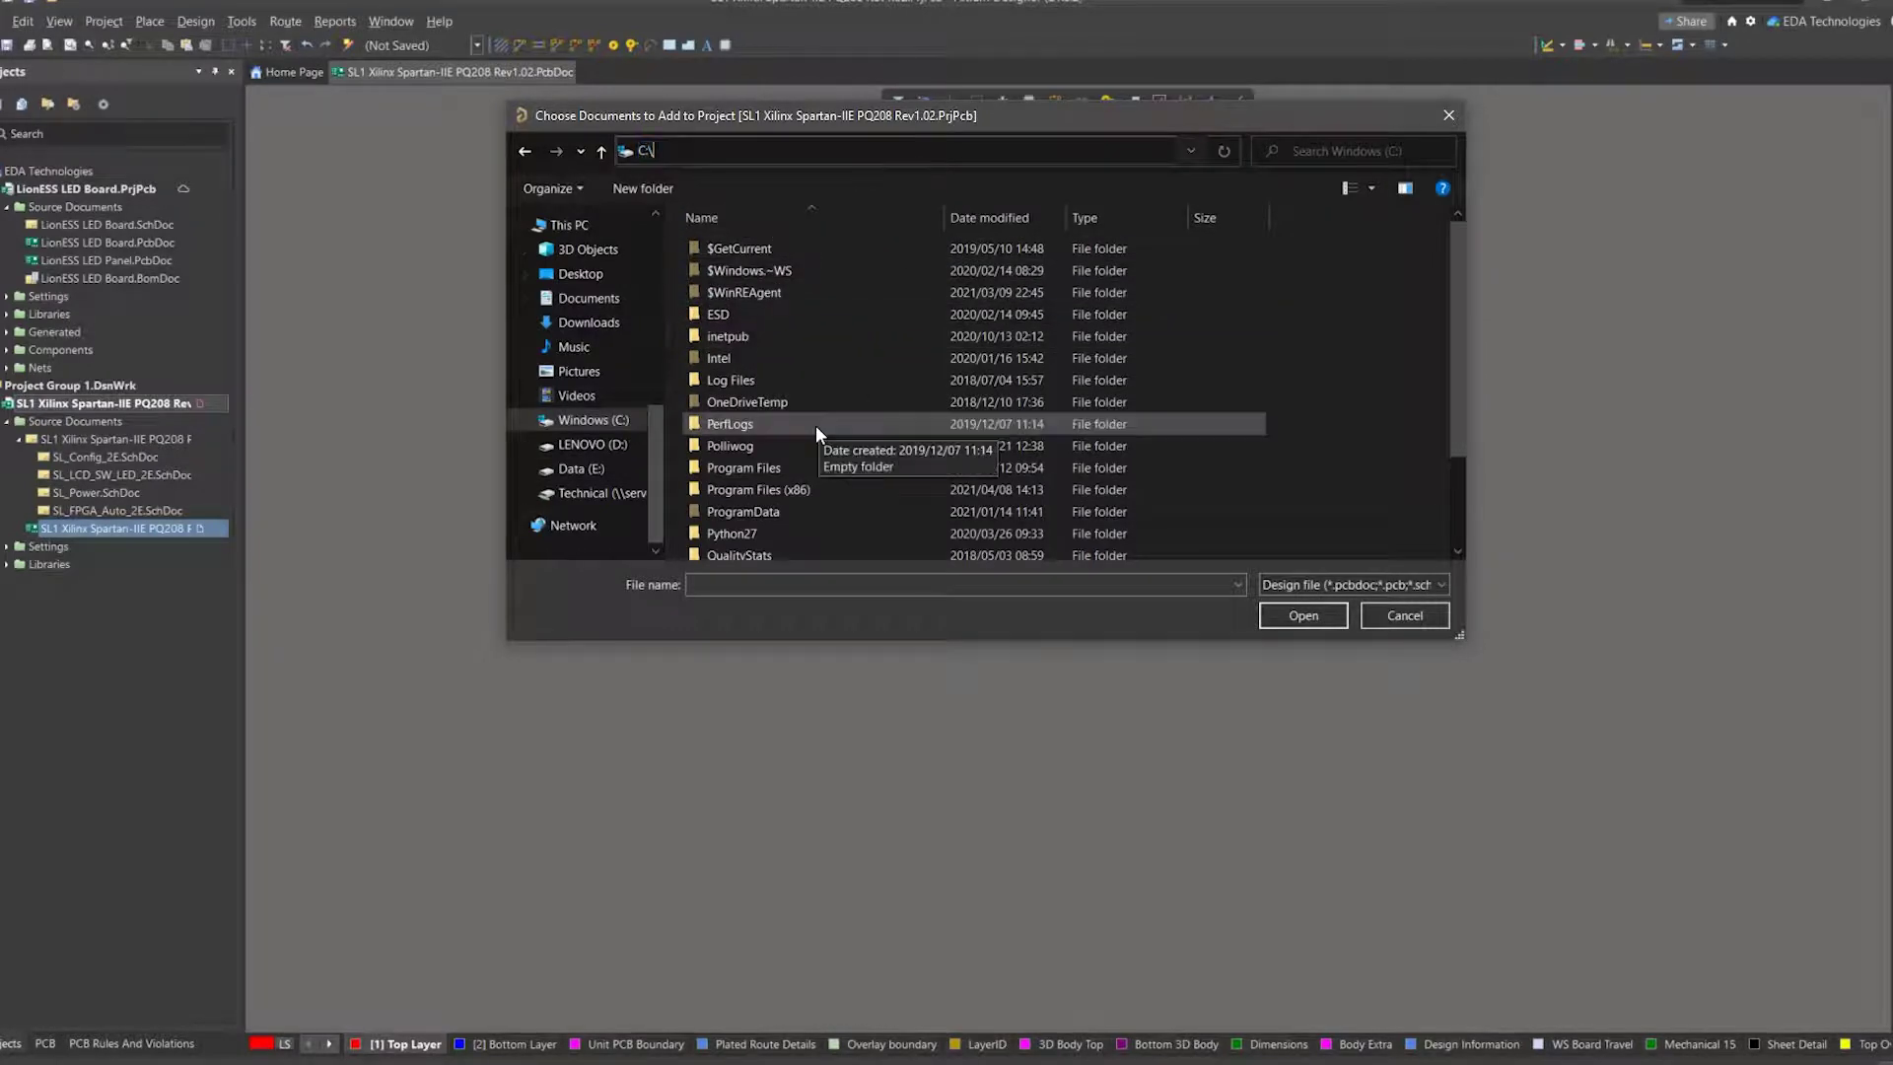
{"action": "scroll", "coordinate": [798, 473], "scroll_direction": "down", "scroll_amount": 2}
{"action": "double_click", "coordinate": [785, 504]}
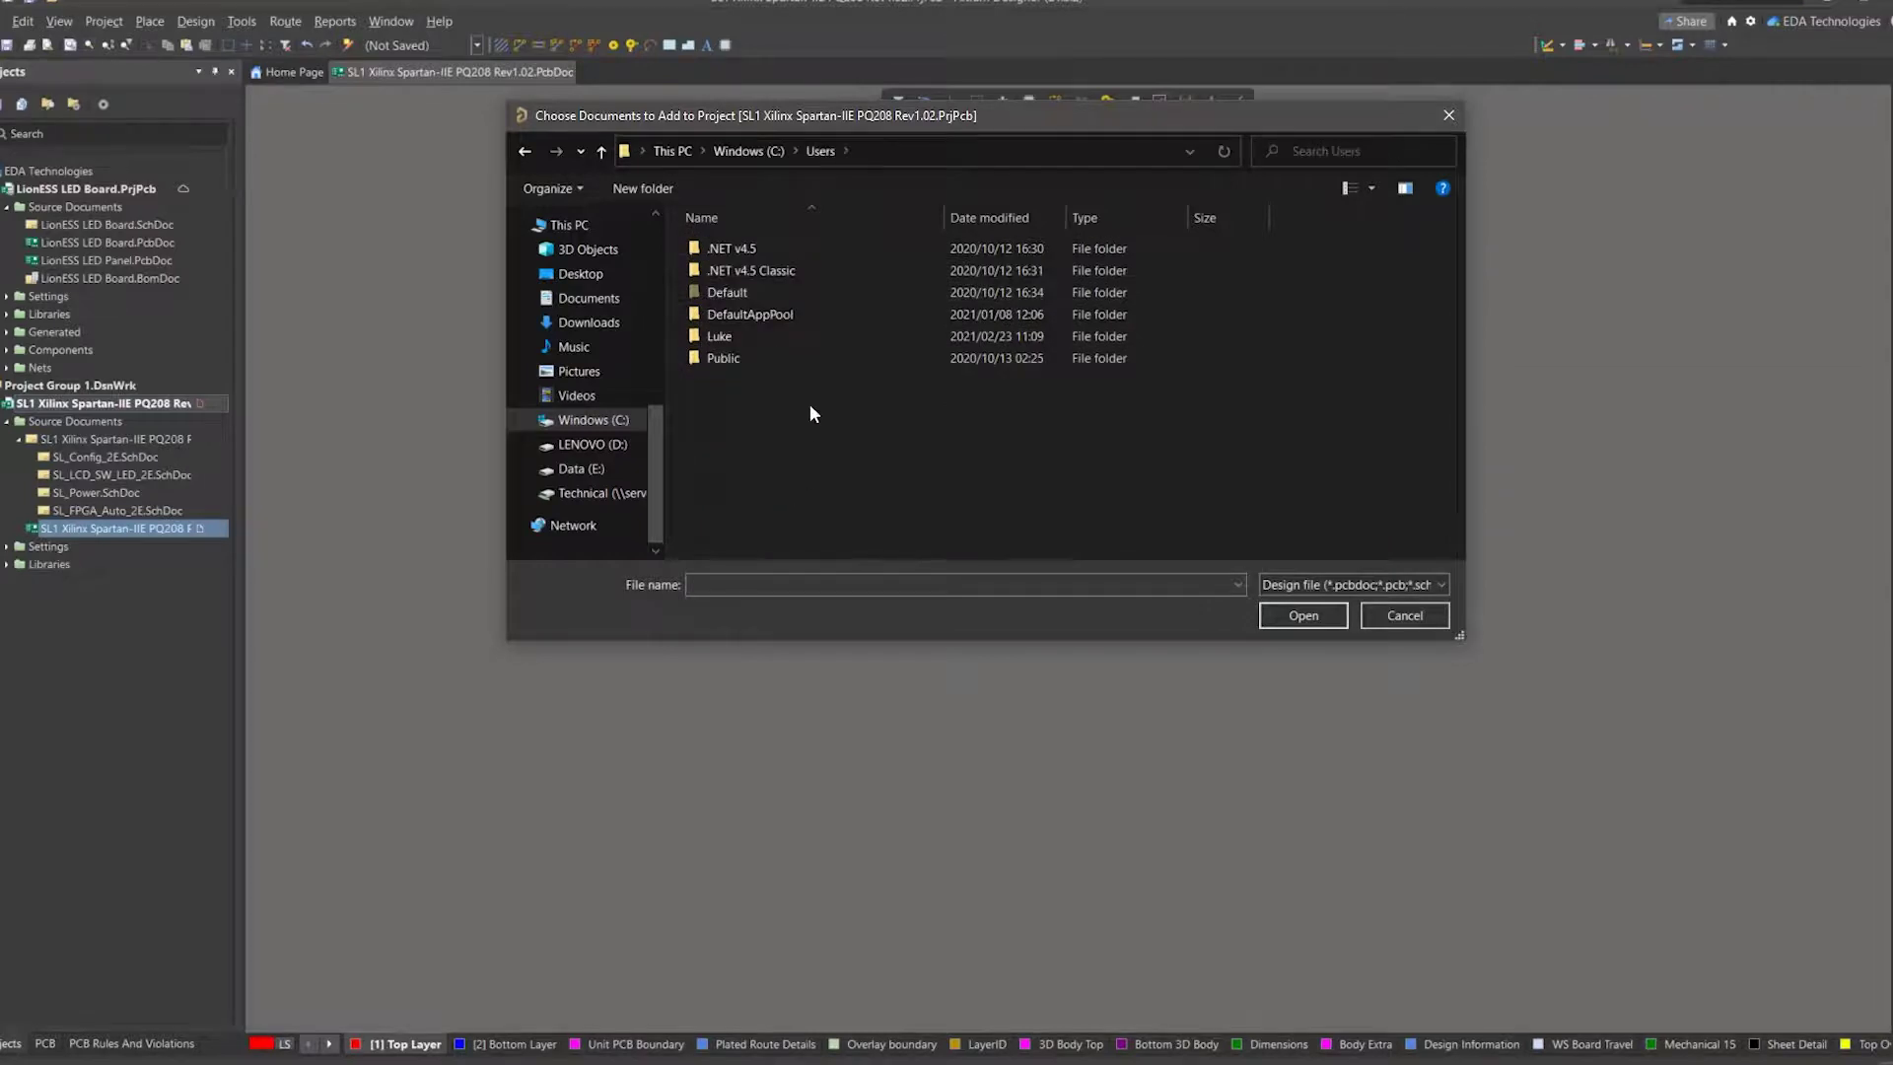
{"action": "double_click", "coordinate": [737, 358]}
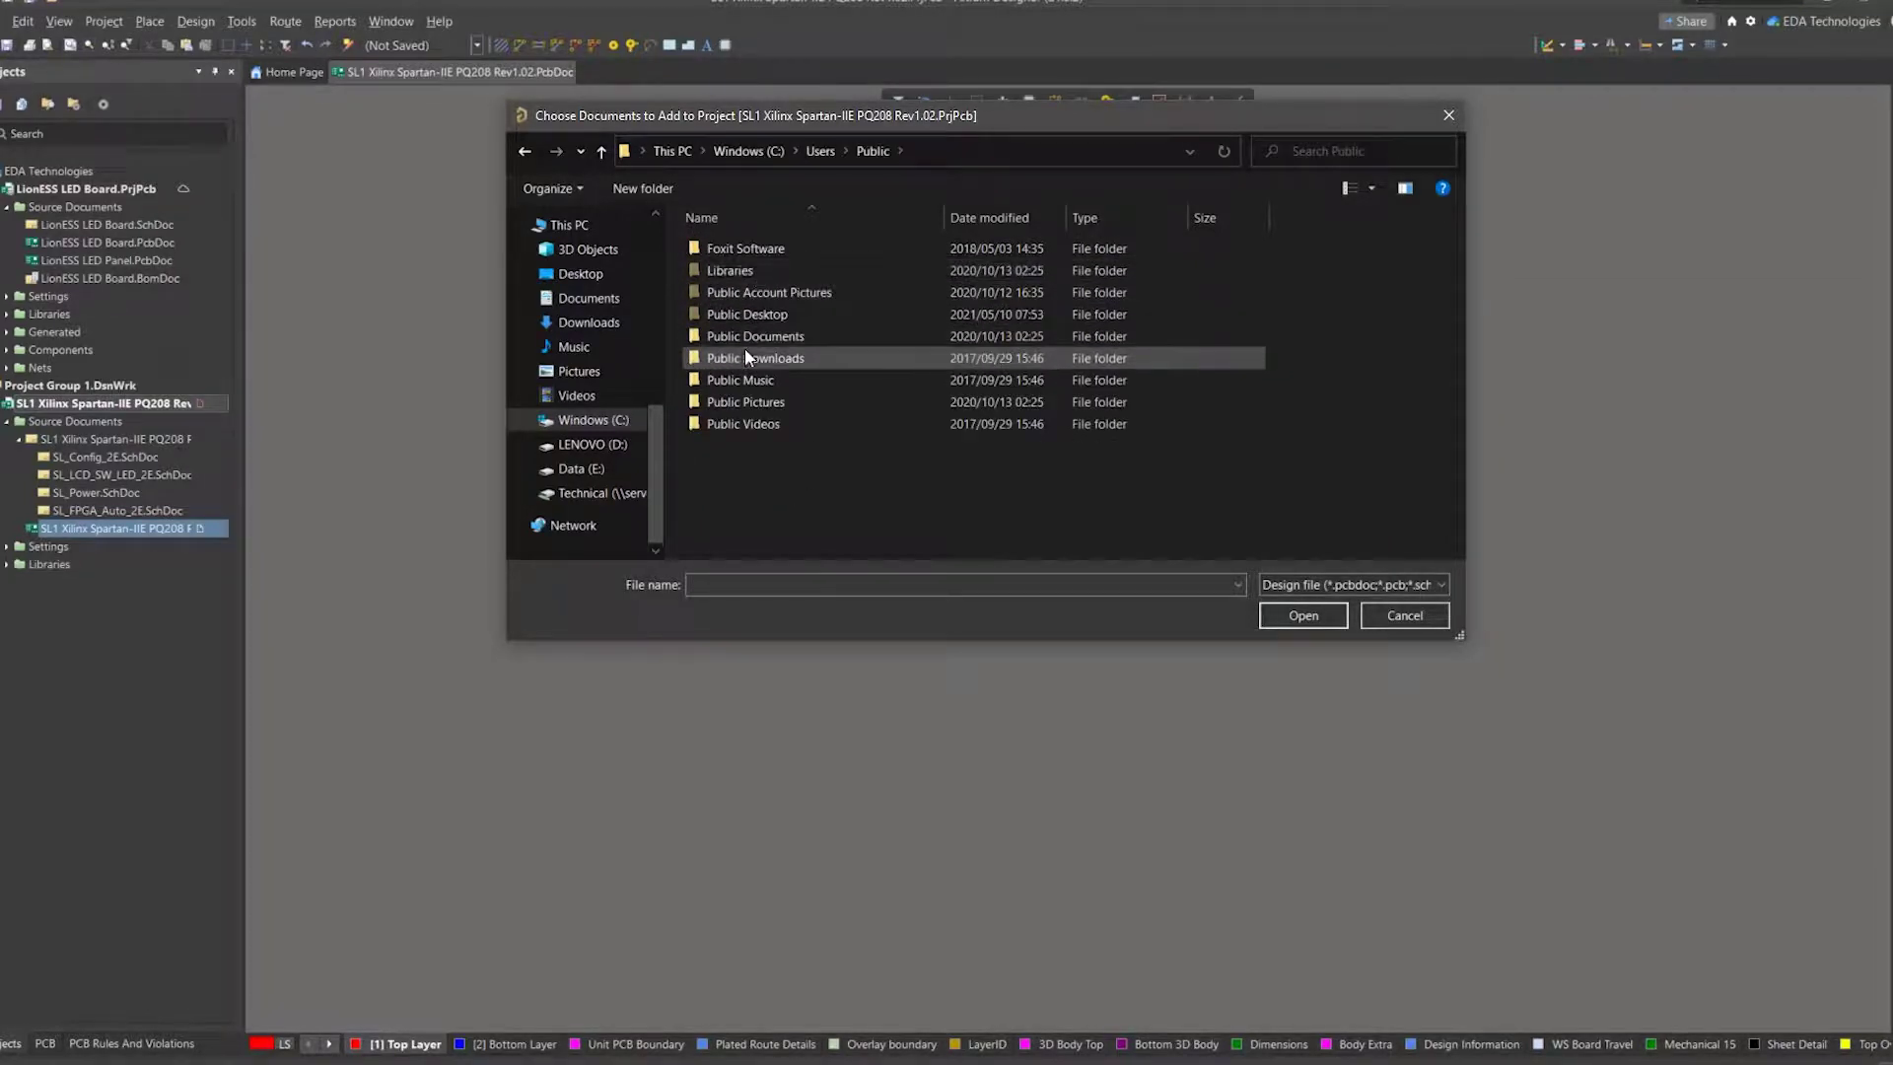
{"action": "double_click", "coordinate": [746, 337]}
{"action": "double_click", "coordinate": [774, 249]}
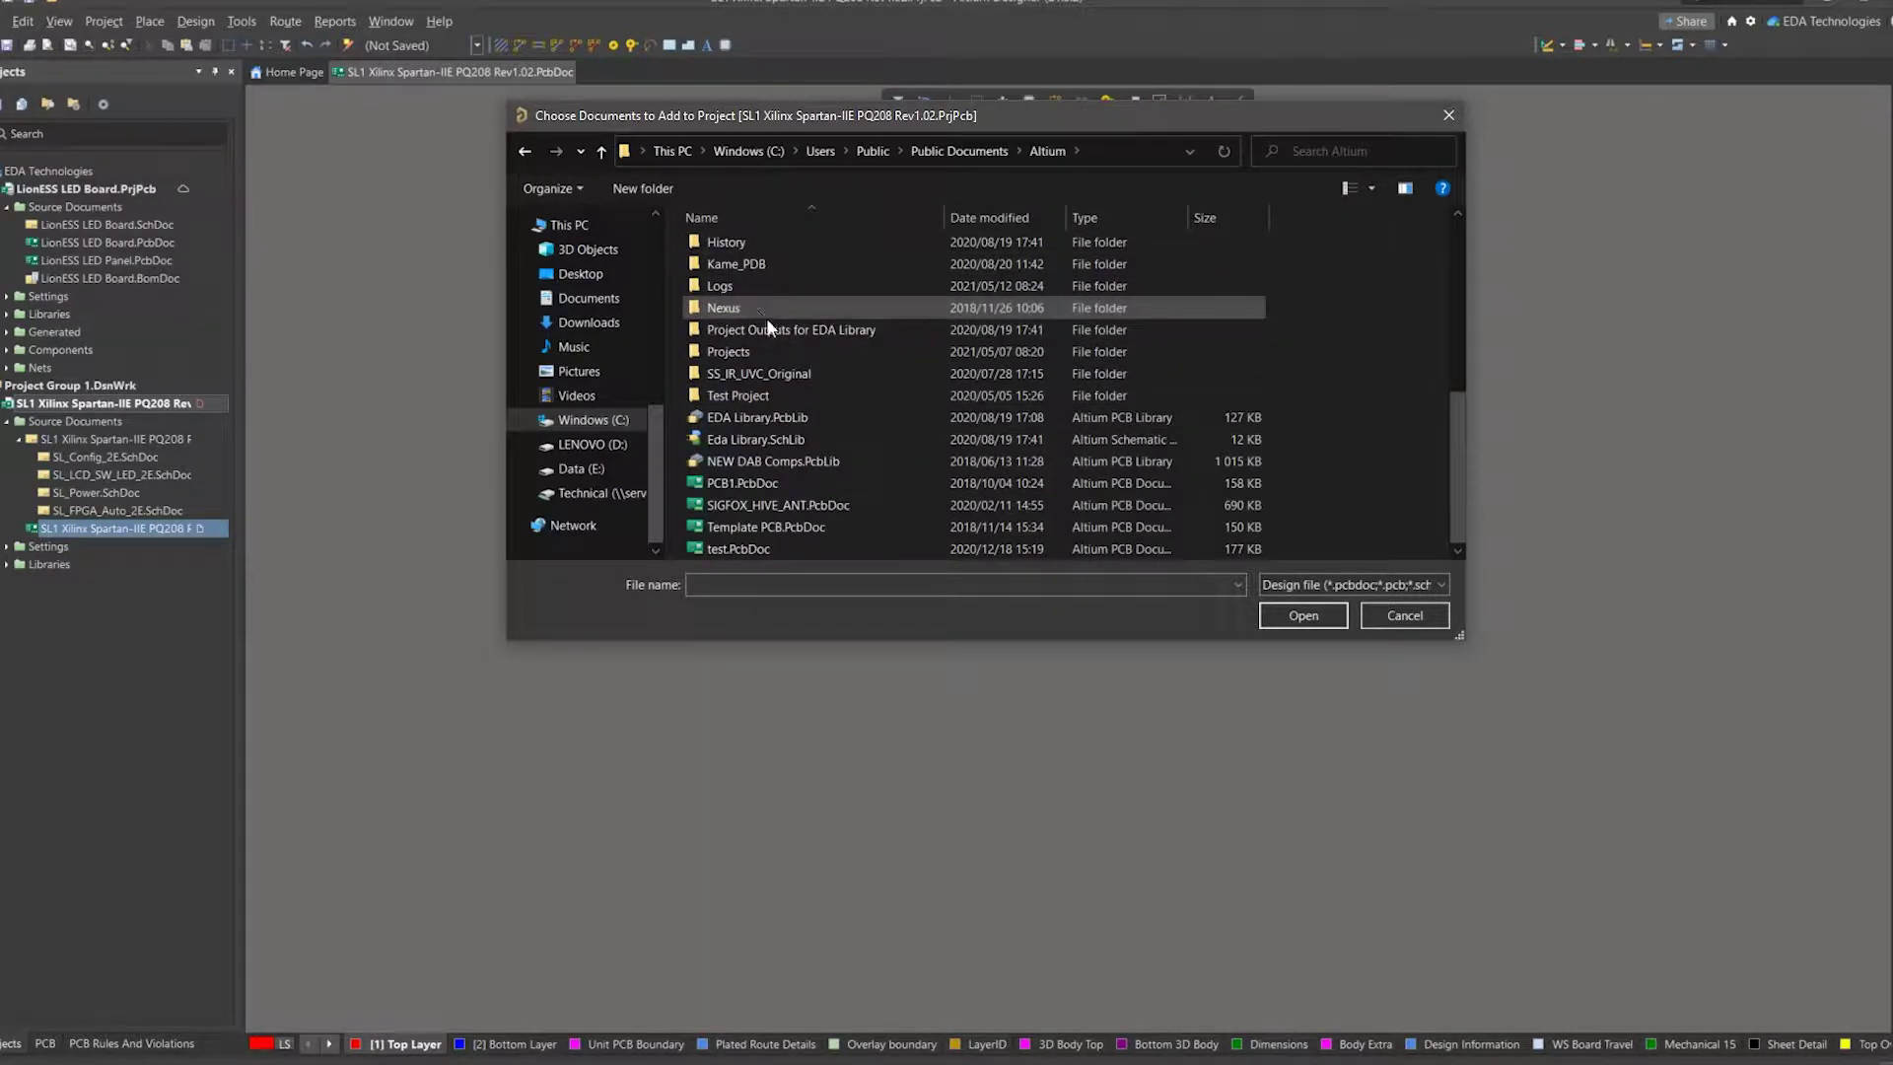
{"action": "scroll", "coordinate": [767, 322], "scroll_direction": "up", "scroll_amount": 2}
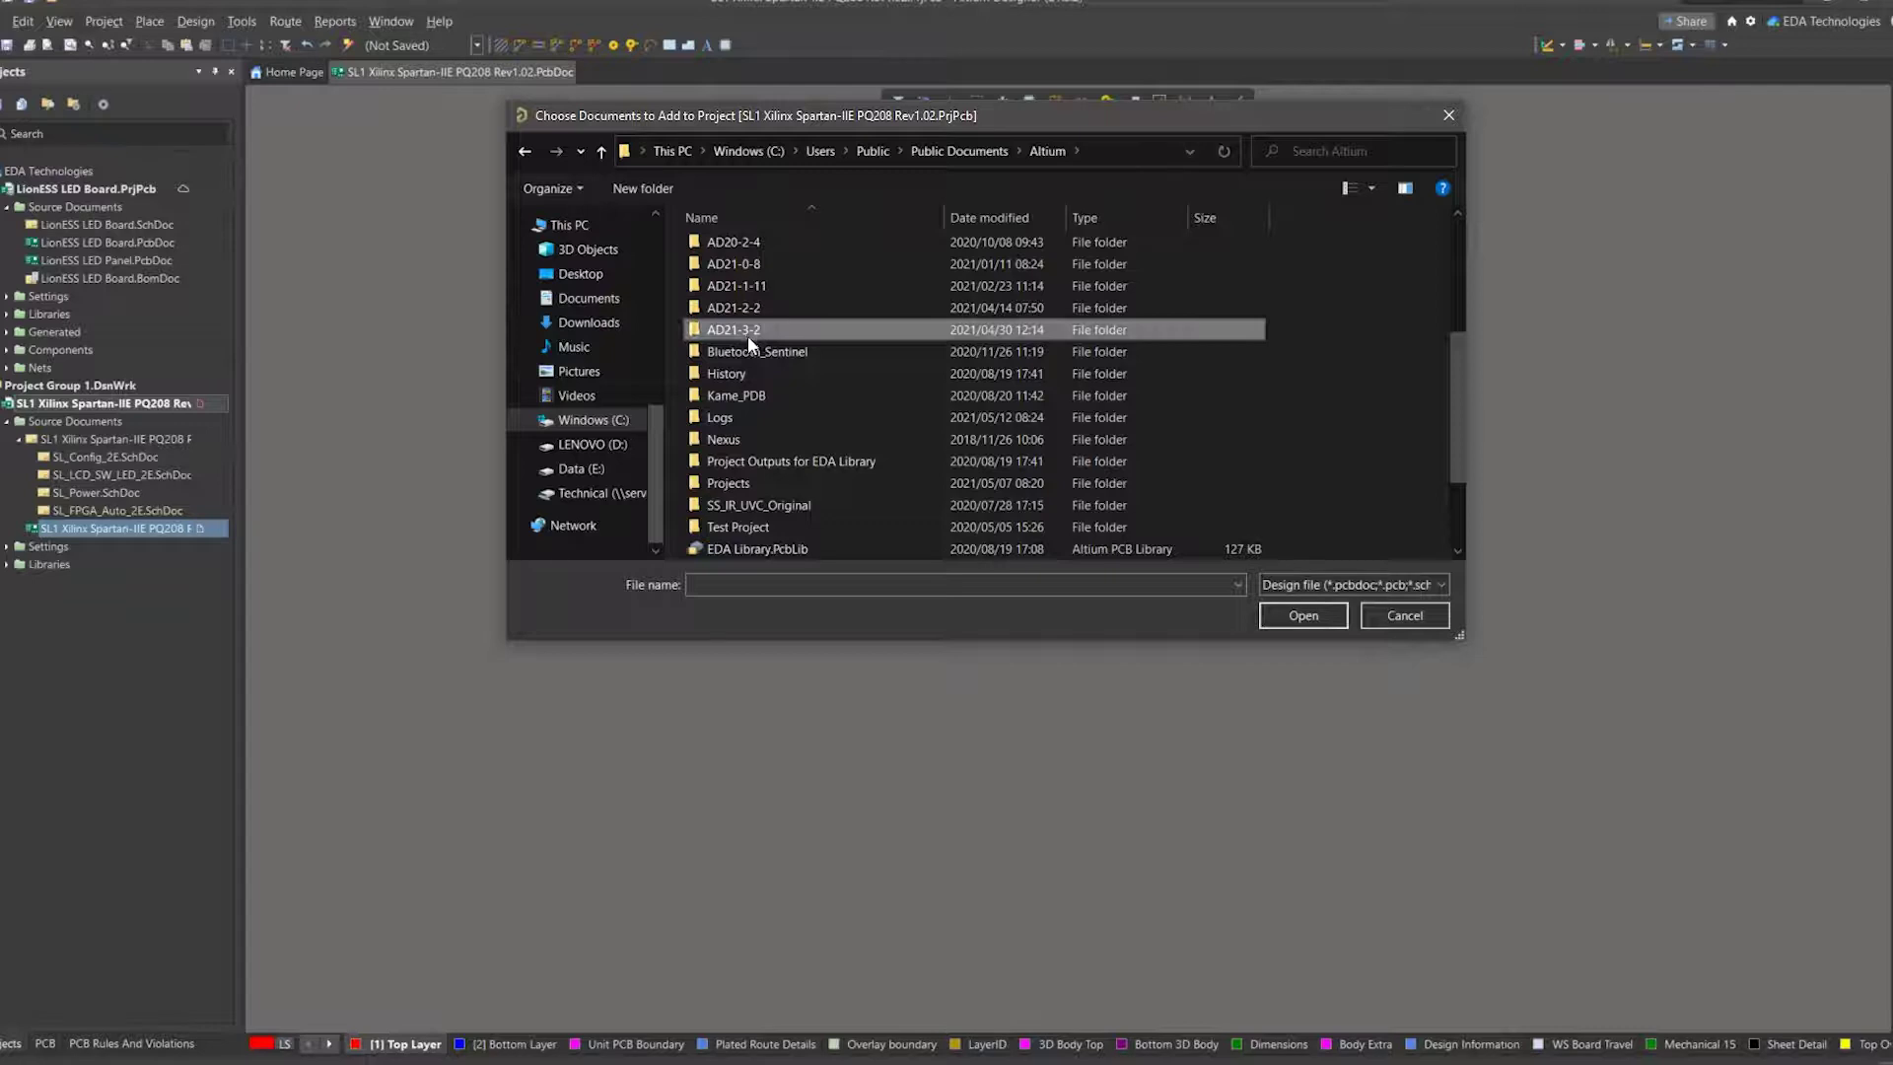
{"action": "double_click", "coordinate": [747, 333]}
{"action": "double_click", "coordinate": [747, 250]}
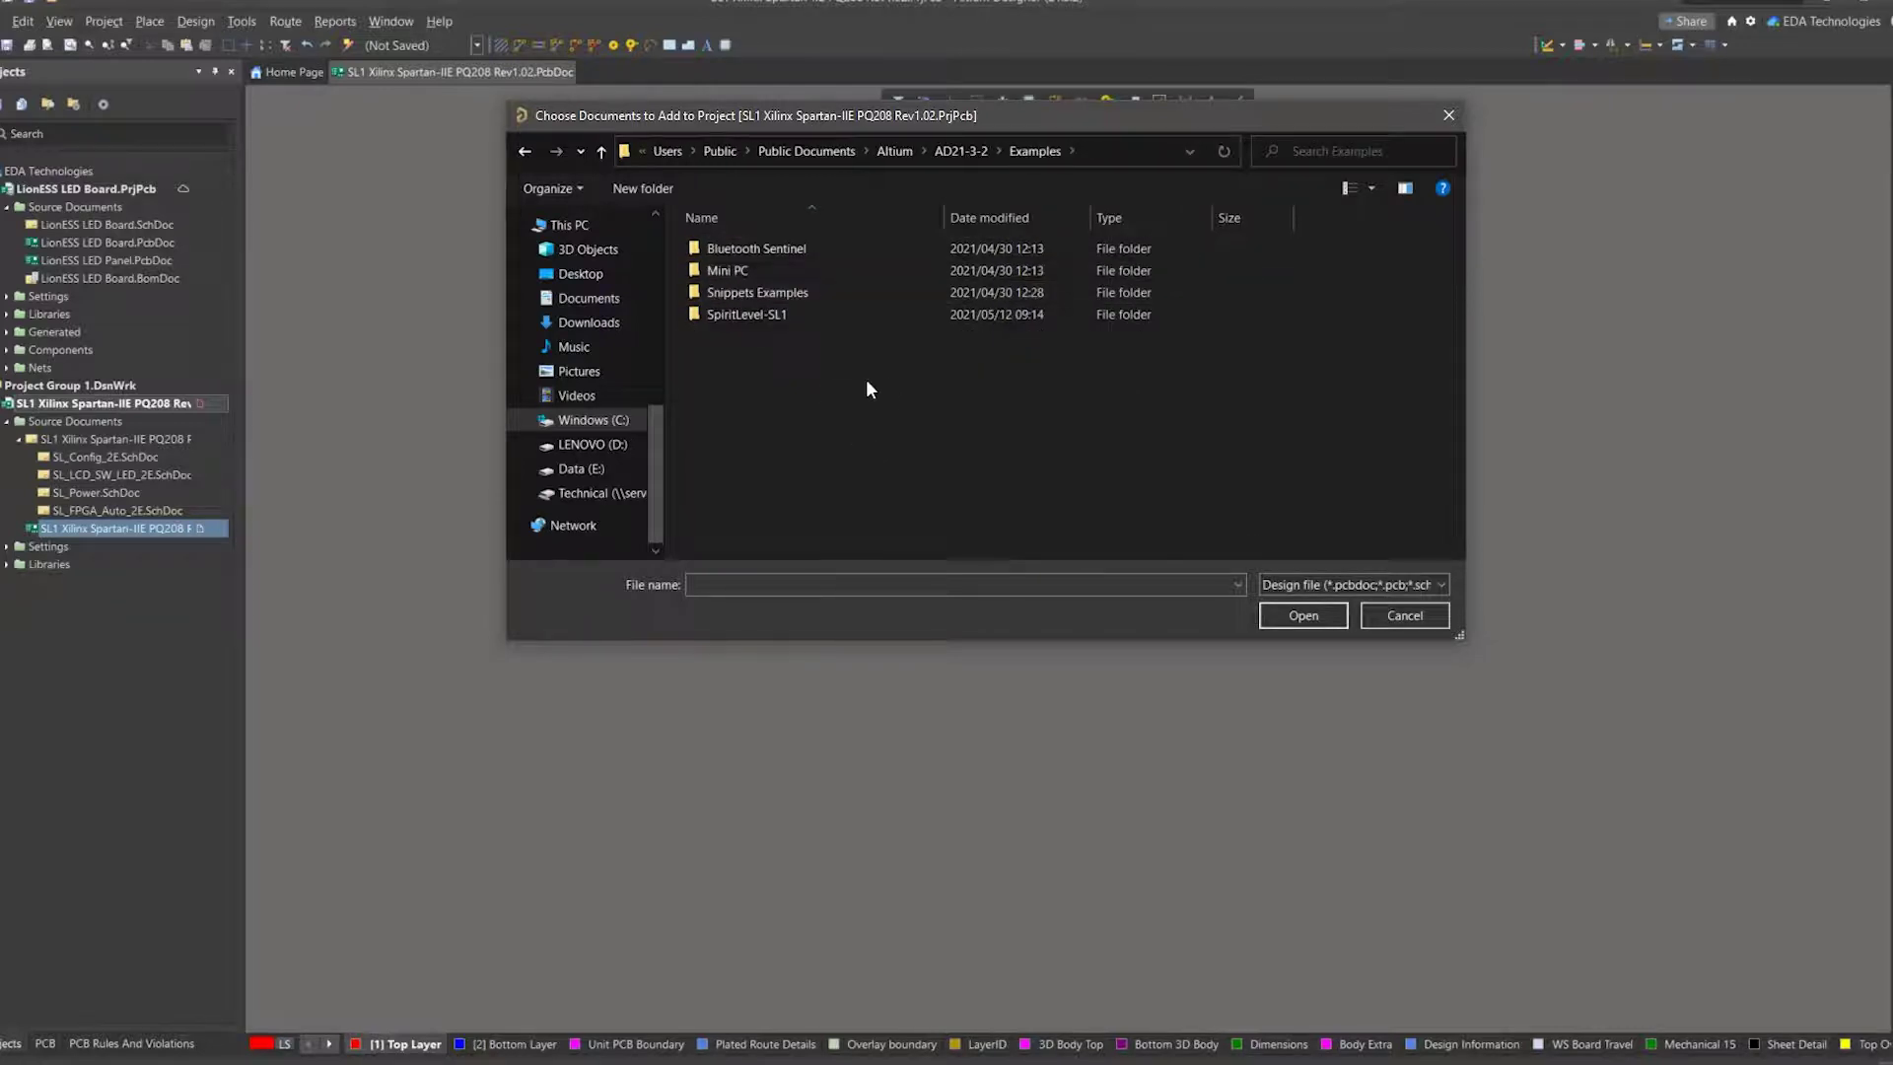
{"action": "double_click", "coordinate": [755, 316]}
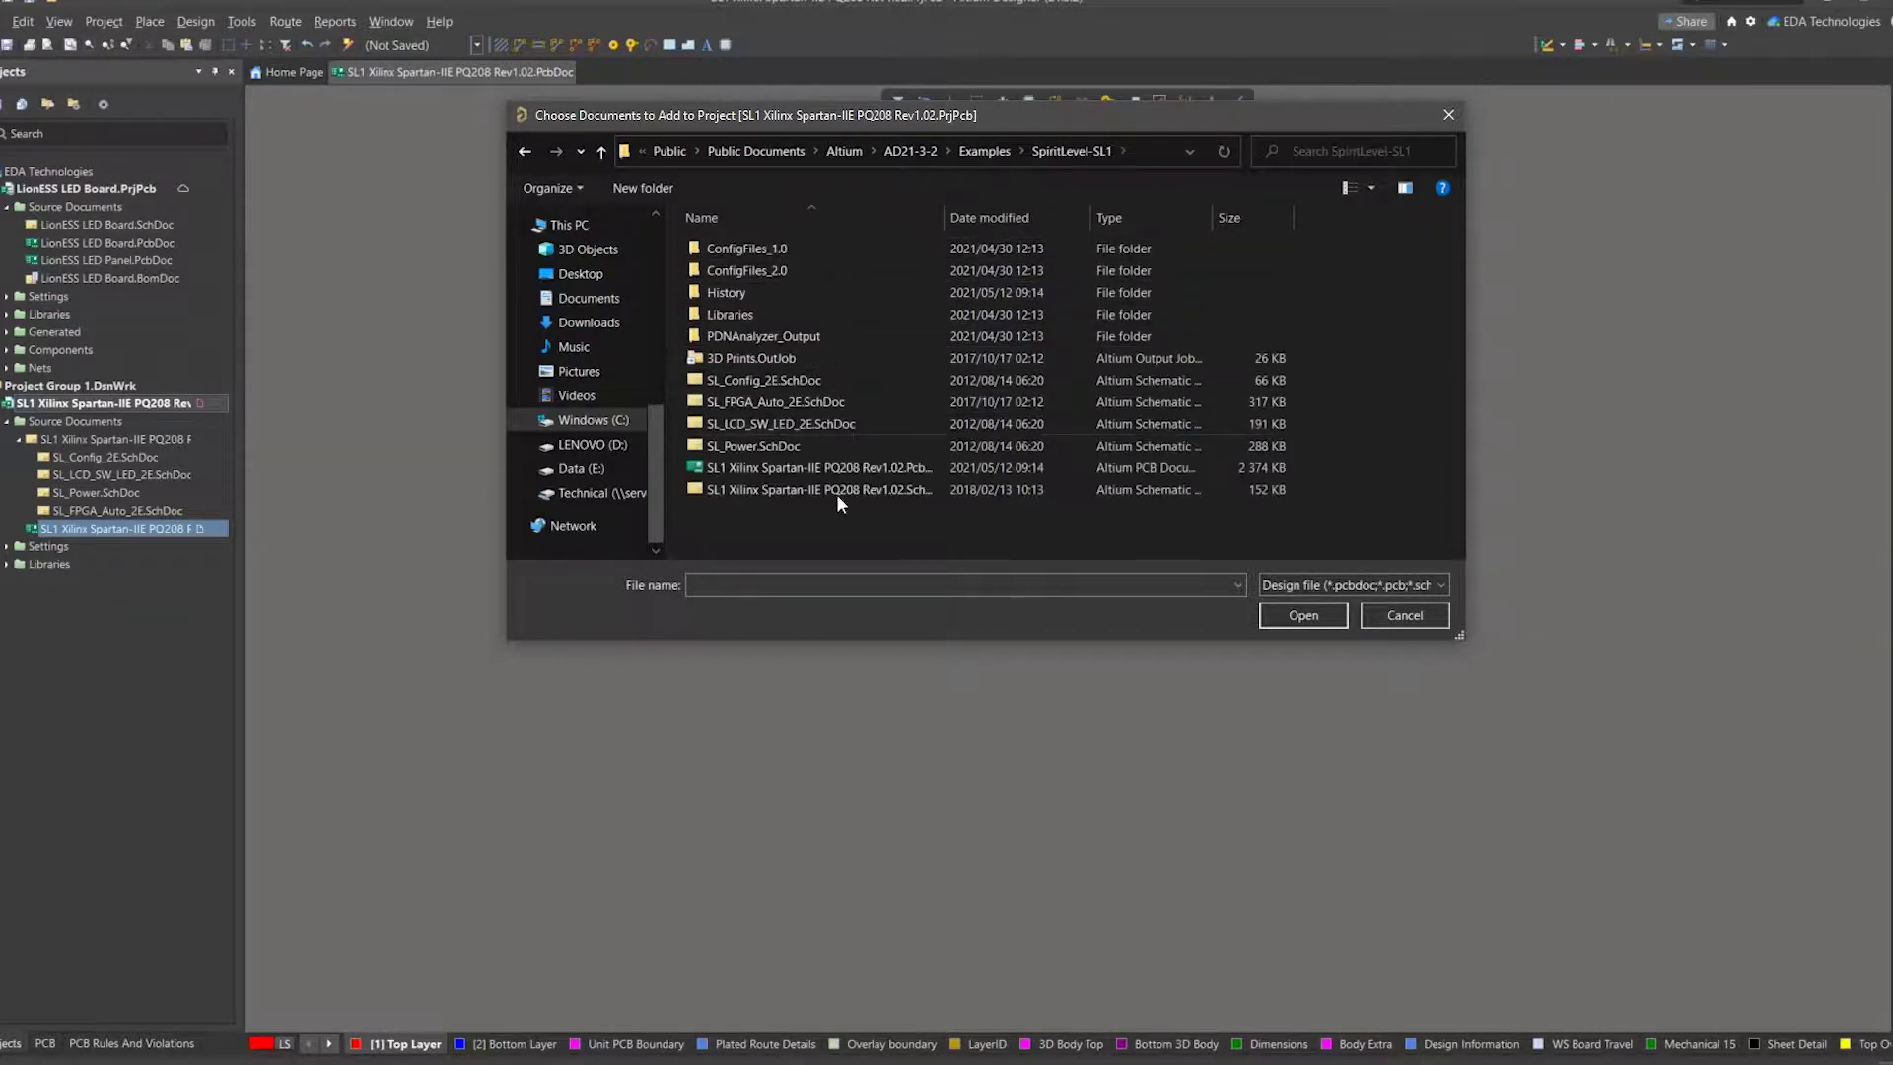
{"action": "left_click_drag", "start_coordinate": [944, 217], "coordinate": [1022, 217]}
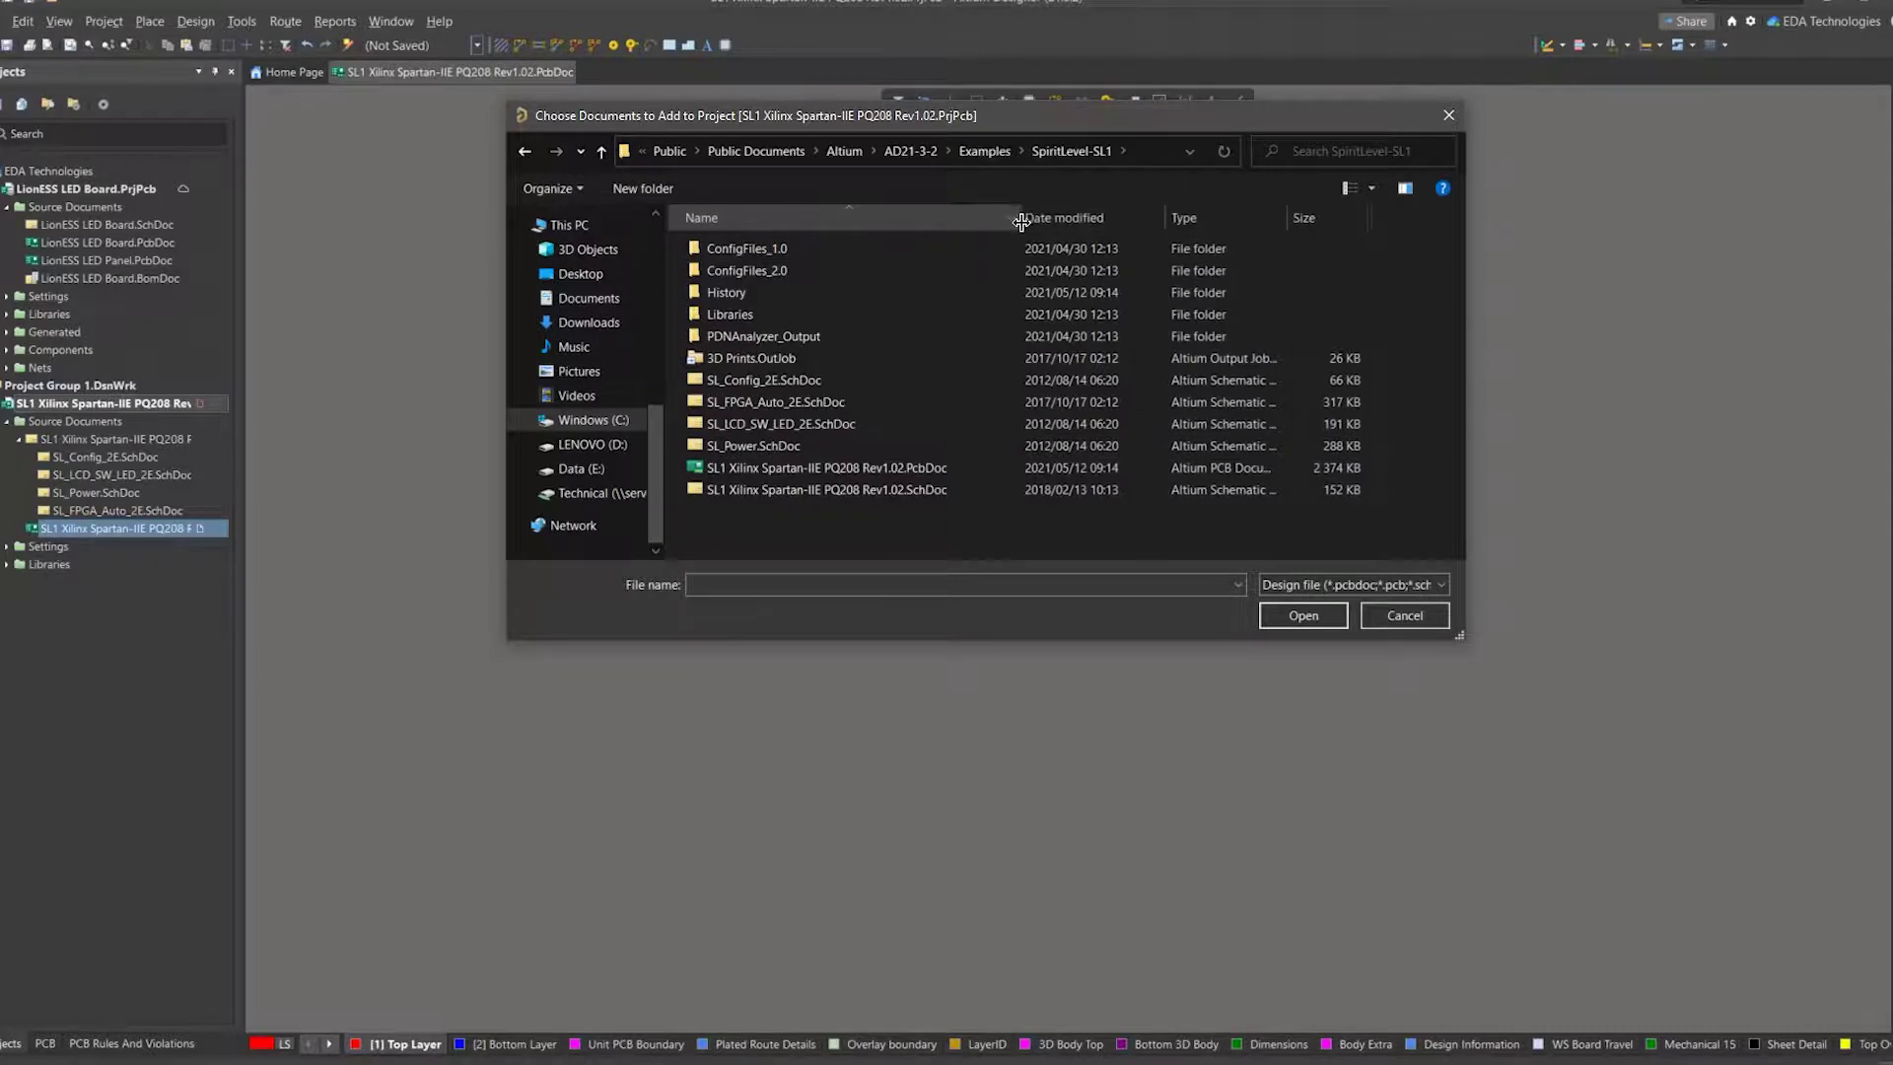
Check the Desktop folder Webinars\Cost Optimization - Panel Sizes\Examples for a document to add, and leave without adding one.
{"action": "scroll", "coordinate": [630, 394], "scroll_direction": "up", "scroll_amount": 5}
{"action": "left_click", "coordinate": [580, 257]}
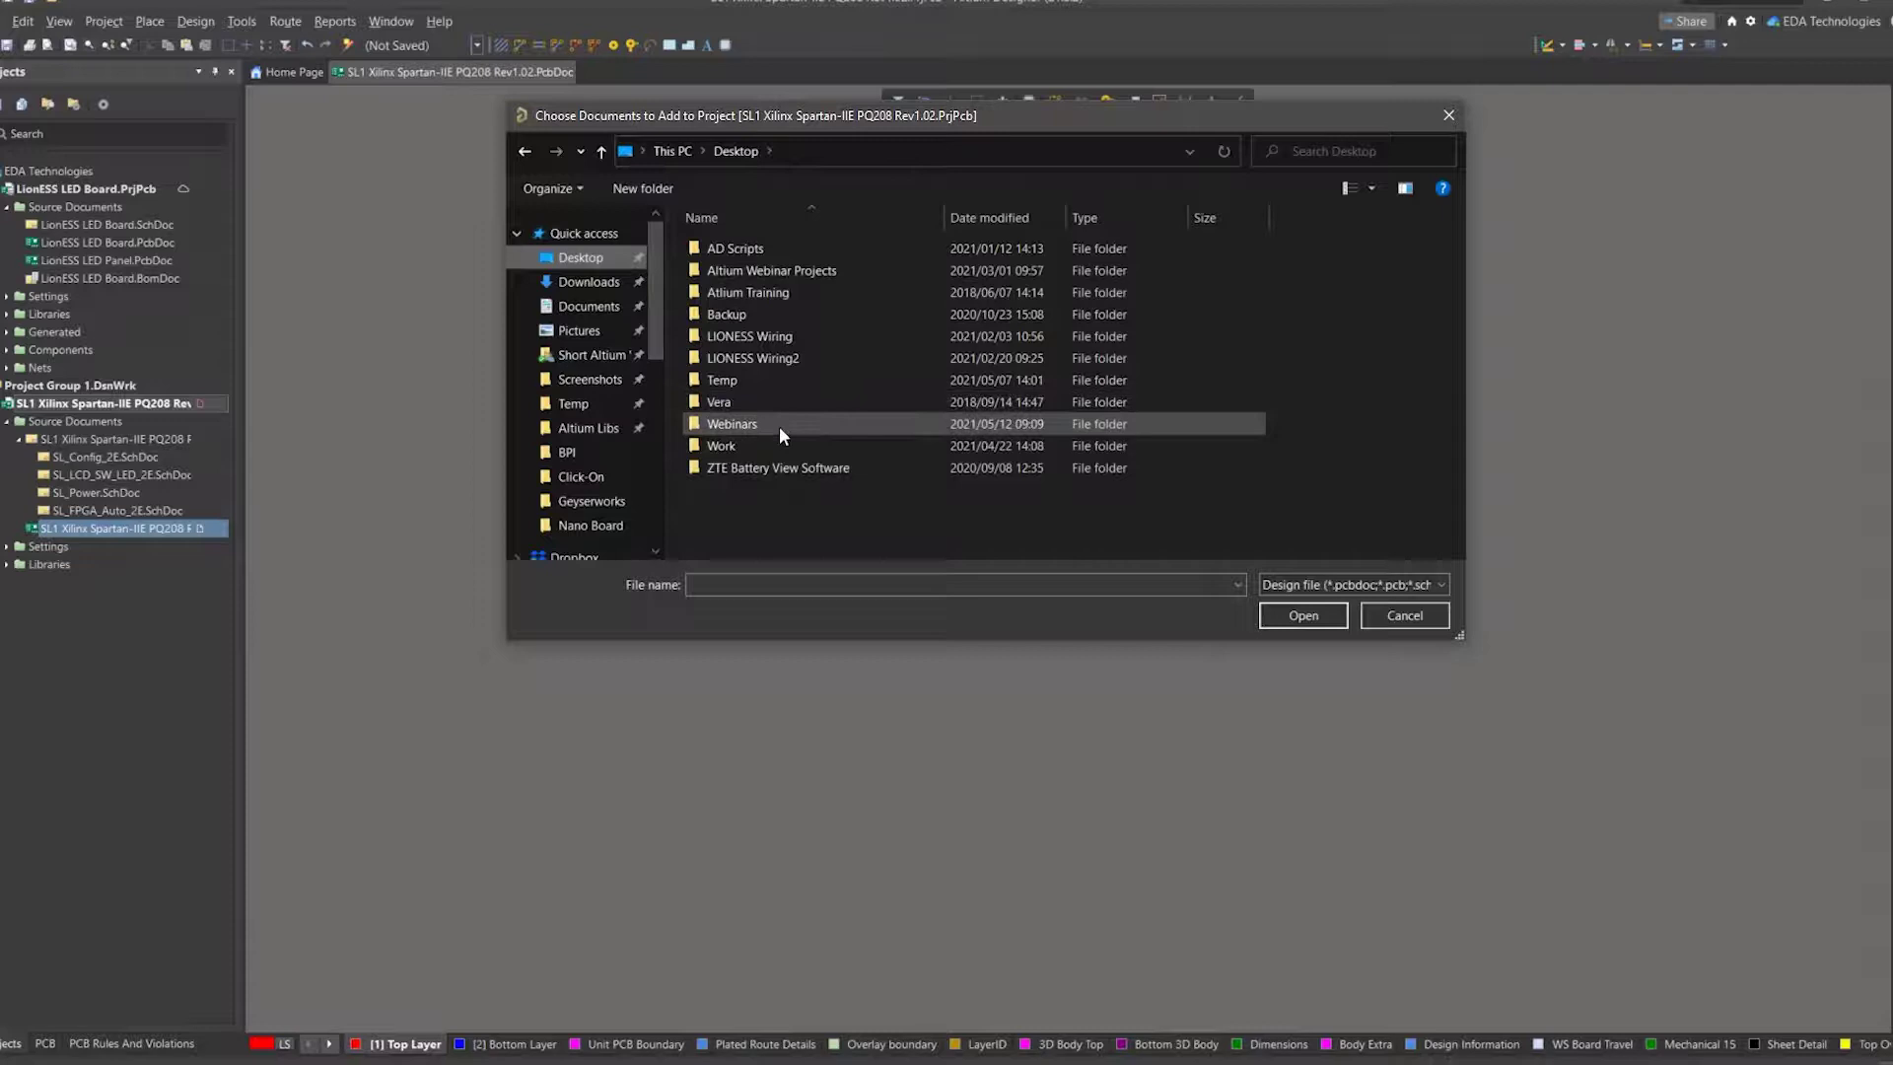
{"action": "double_click", "coordinate": [778, 423]}
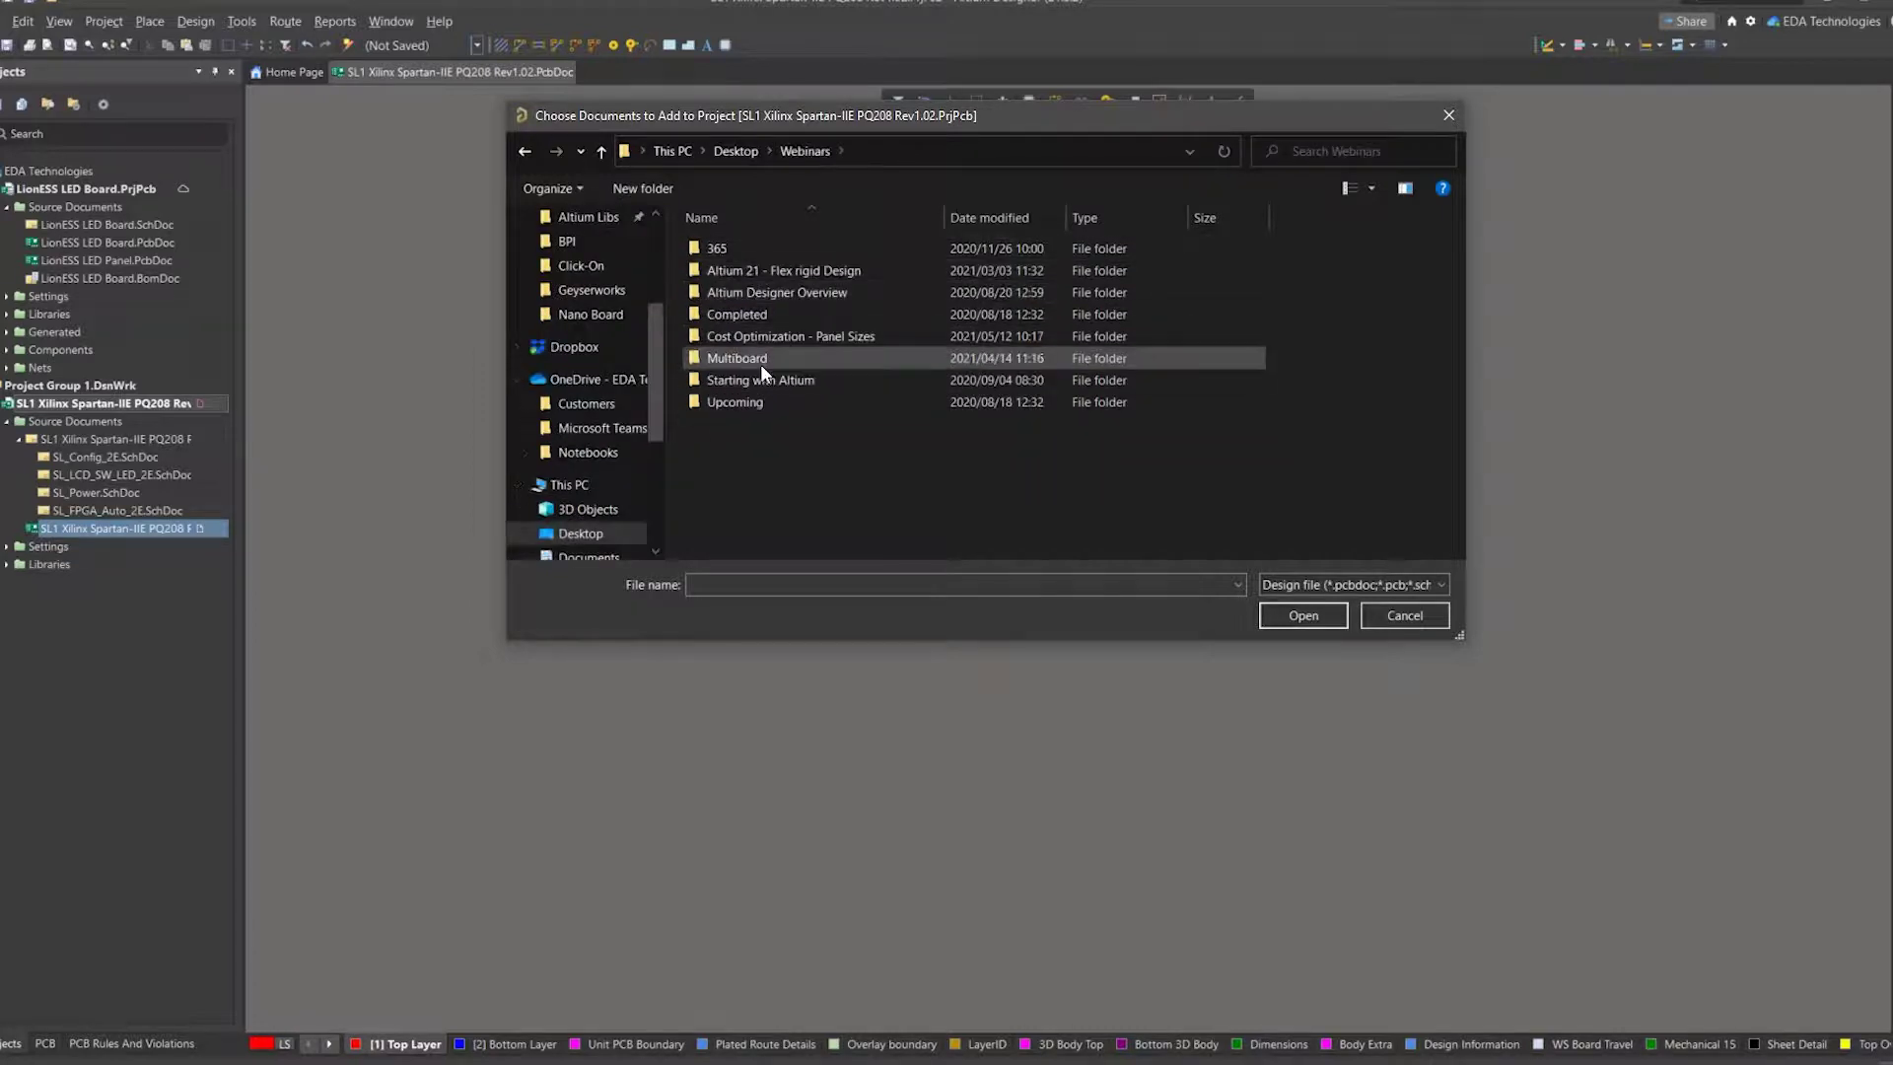
{"action": "double_click", "coordinate": [786, 331]}
{"action": "double_click", "coordinate": [746, 251]}
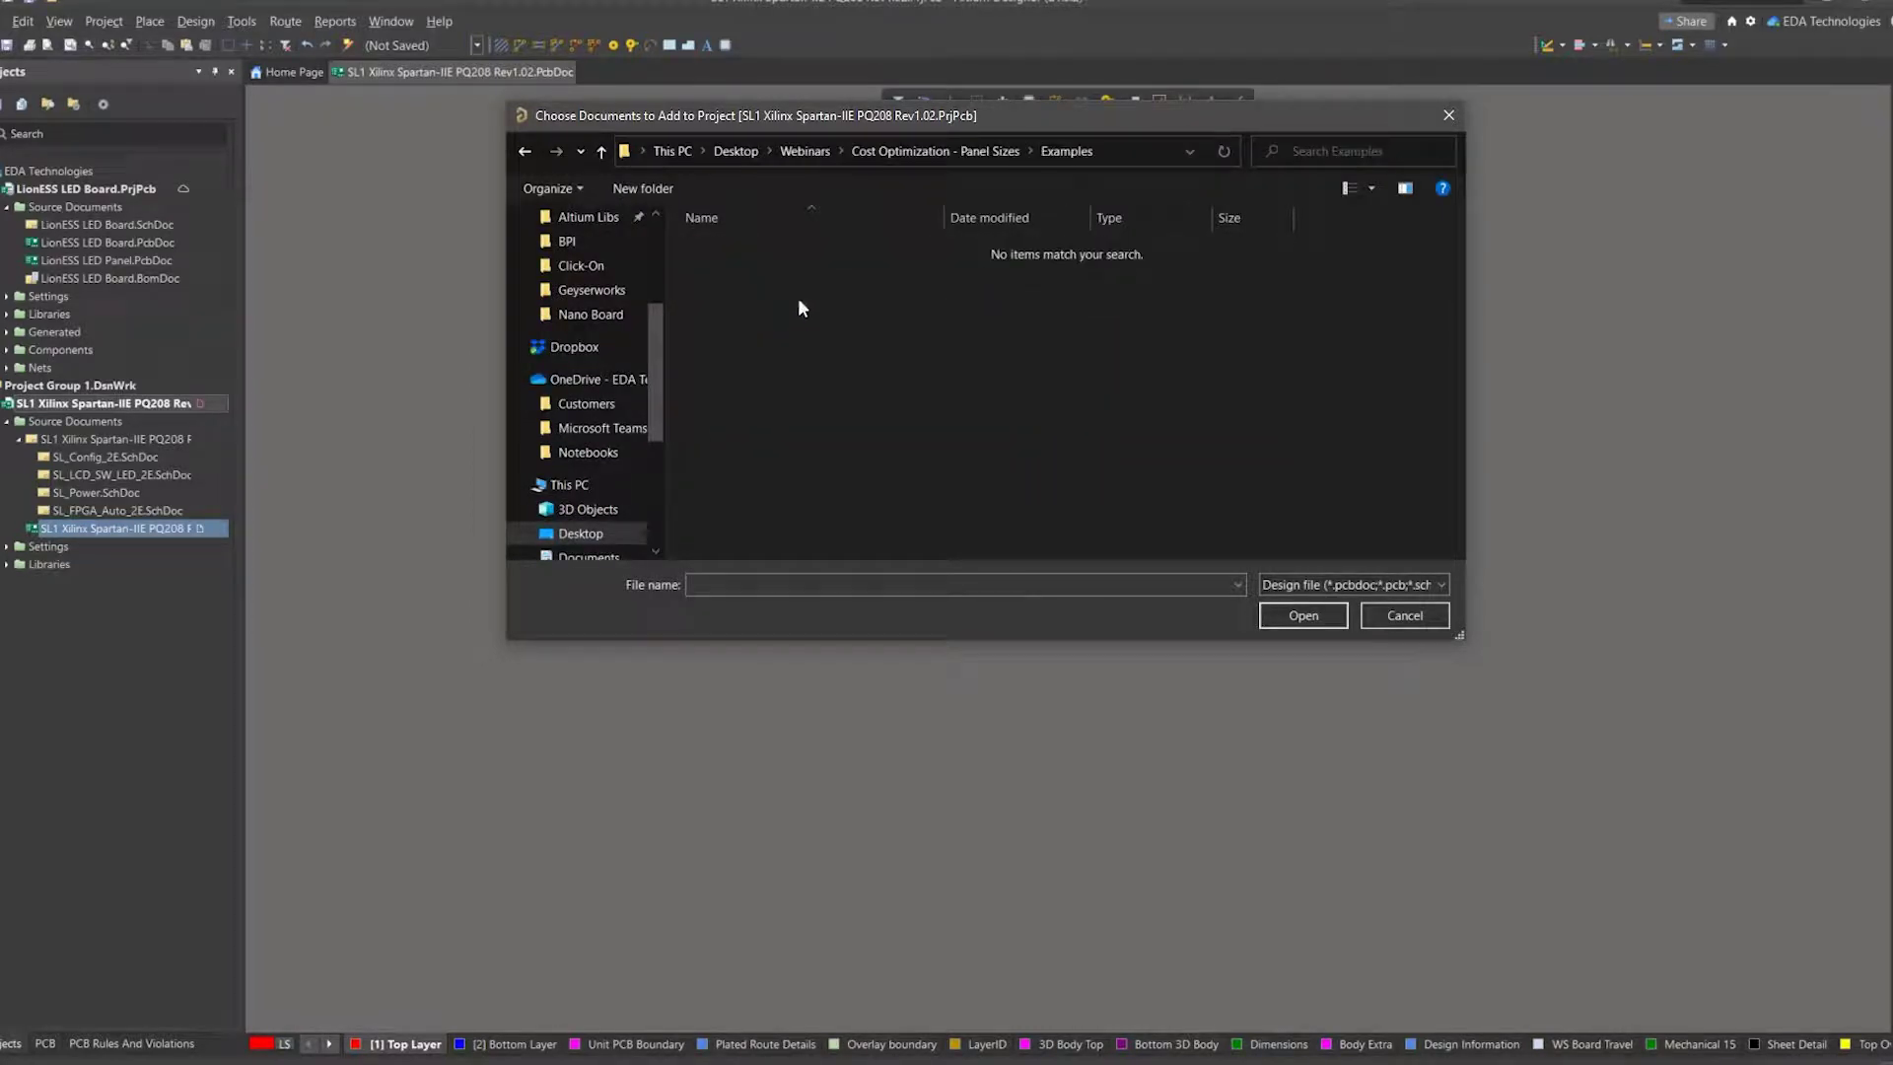
{"action": "left_click", "coordinate": [1425, 613]}
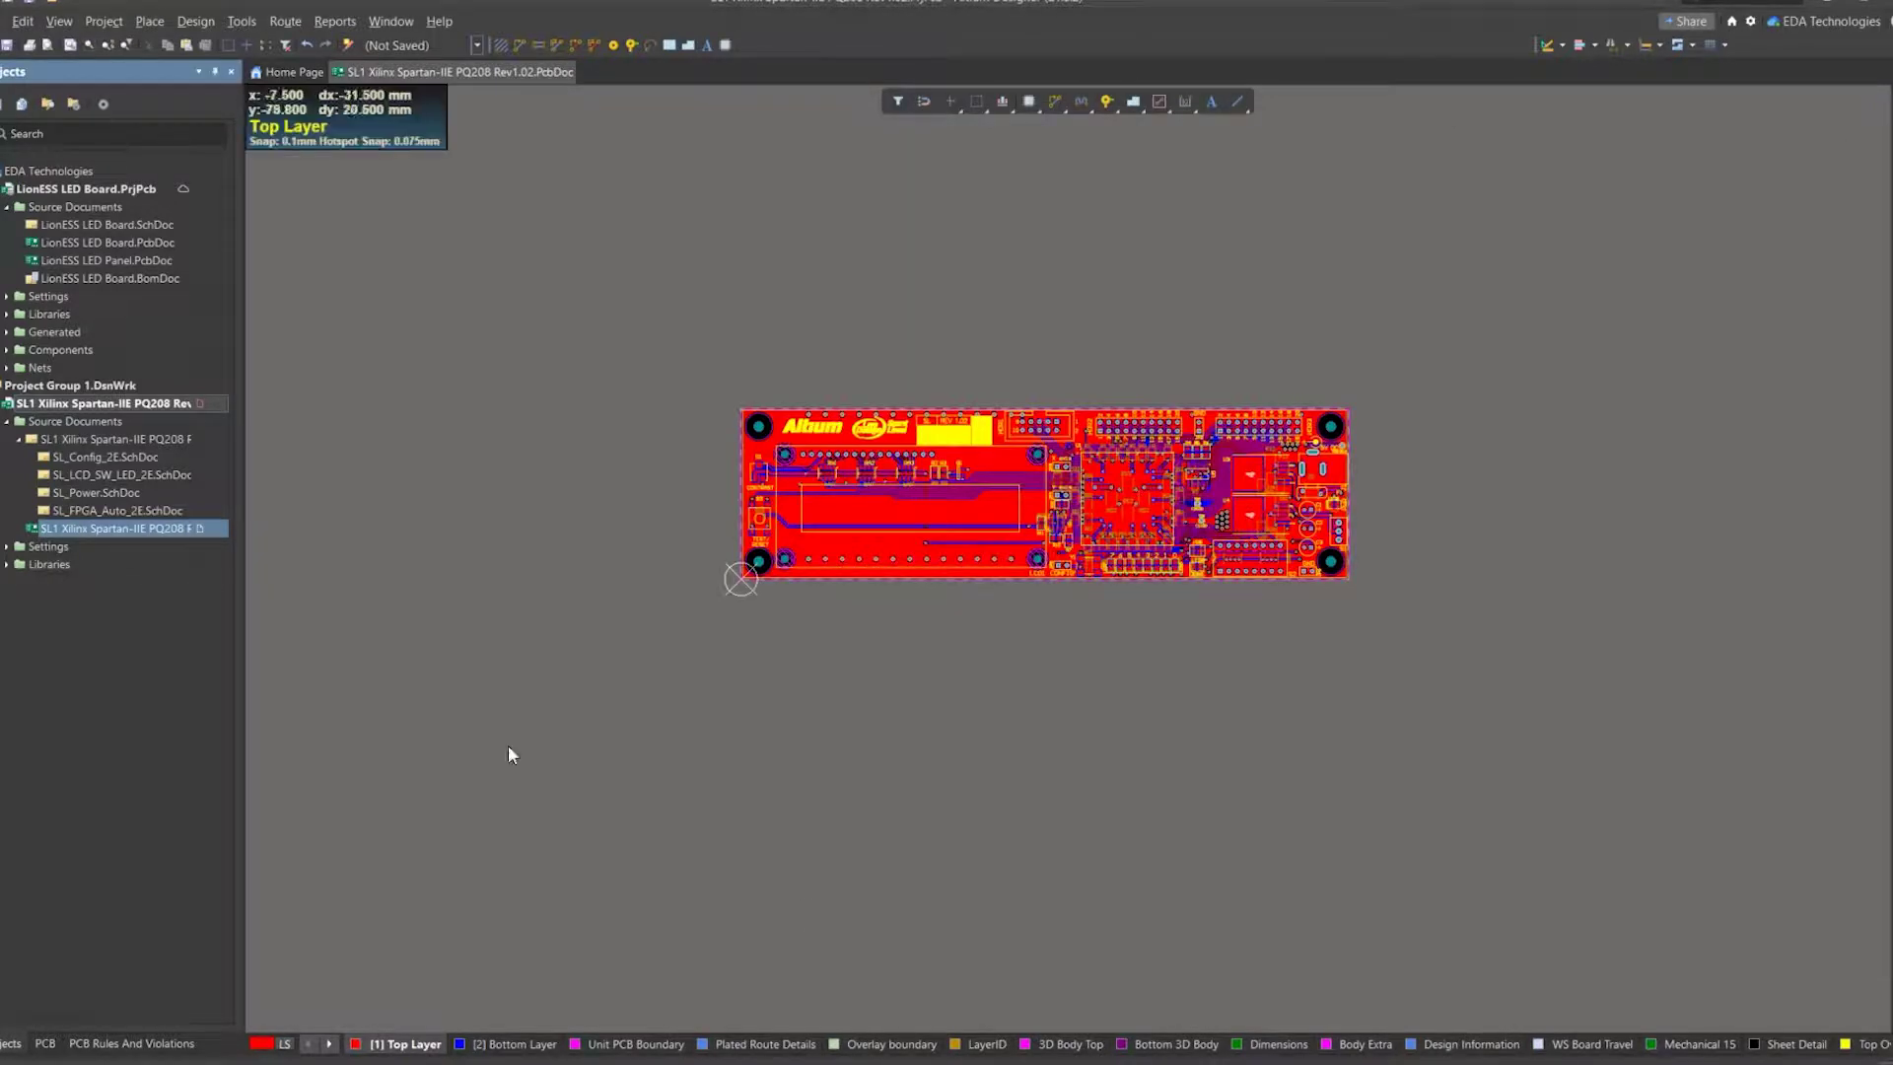
Try to open the recent document SL1 Xilinx Spartan-IIE PQ208 Rev1.02_panel.PcbDoc.
{"action": "left_click", "coordinate": [3, 21]}
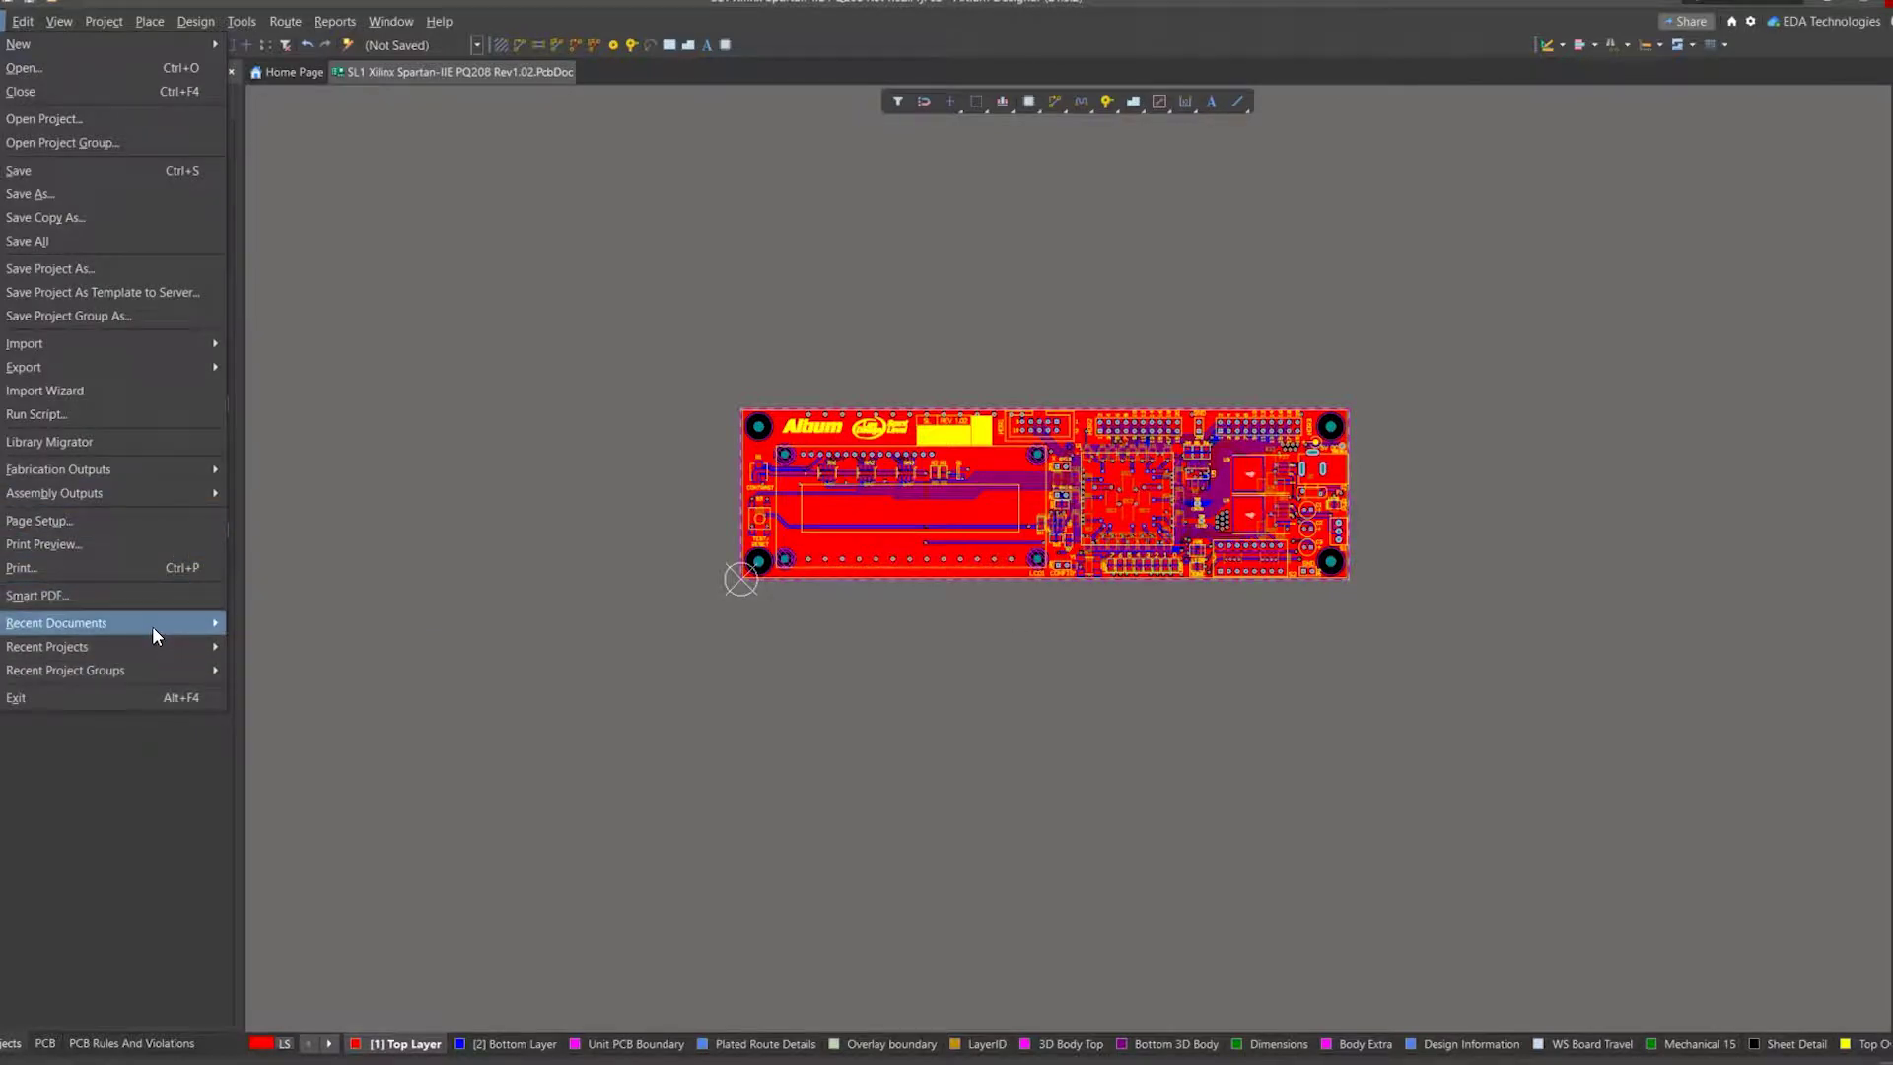
{"action": "mouse_move", "coordinate": [152, 625]}
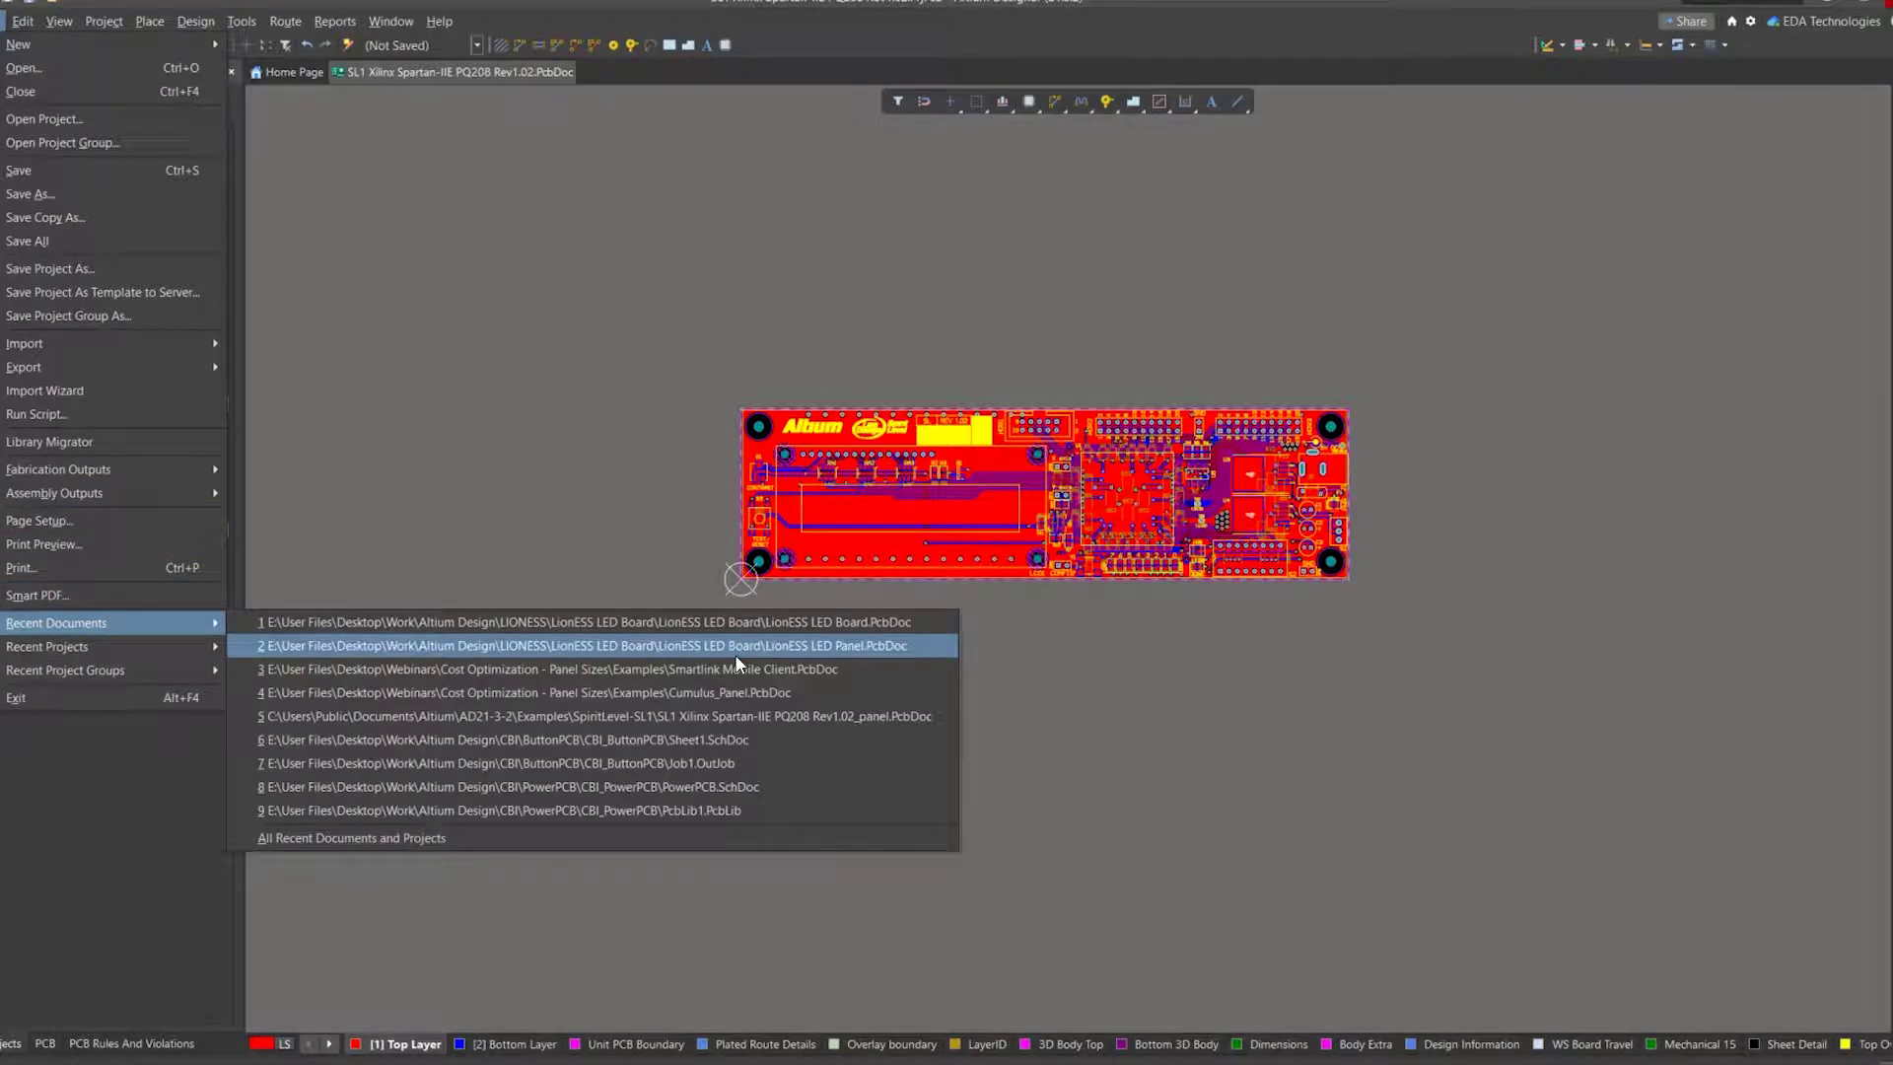
{"action": "left_click", "coordinate": [865, 720]}
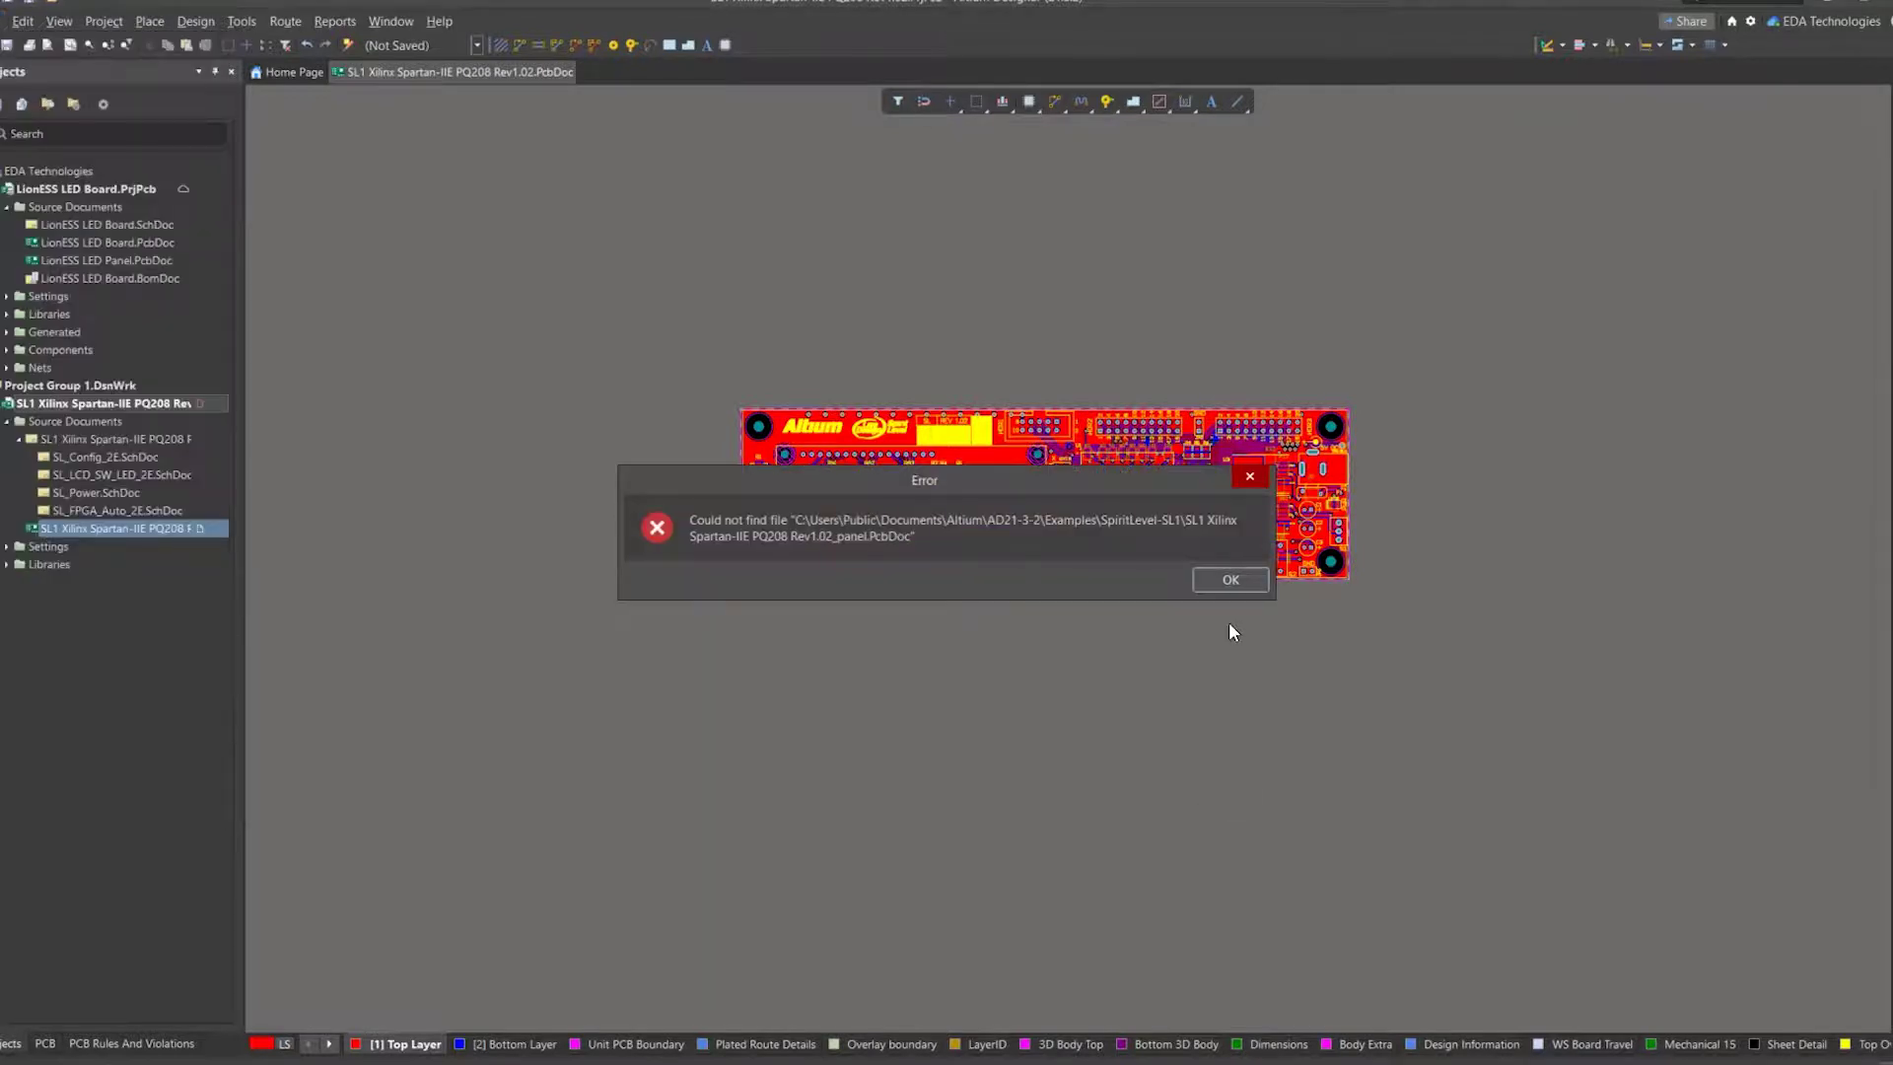
{"action": "left_click", "coordinate": [1230, 581]}
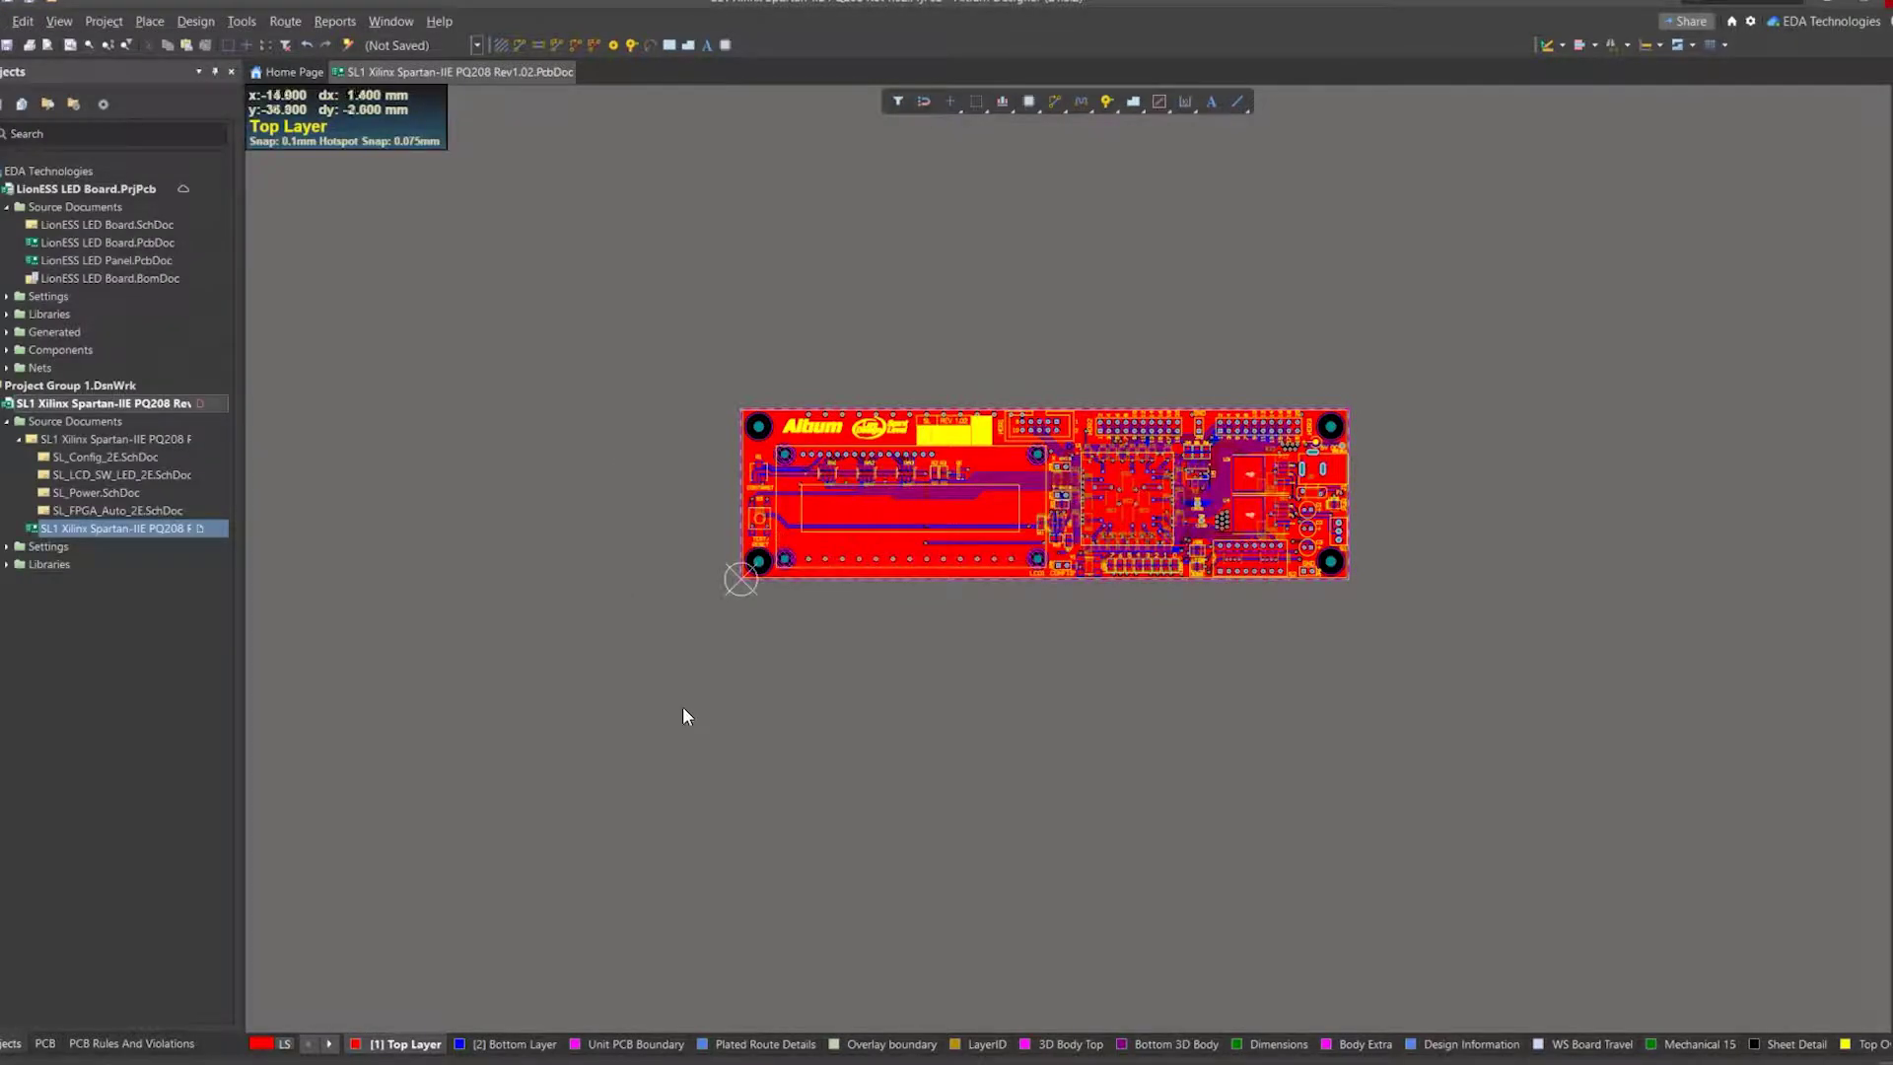
Save the SL1 Xilinx Spartan-IIE PQ208 Rev1.02 PCB document under its own name in the LionESS LED Board folder.
{"action": "right_click", "coordinate": [171, 531]}
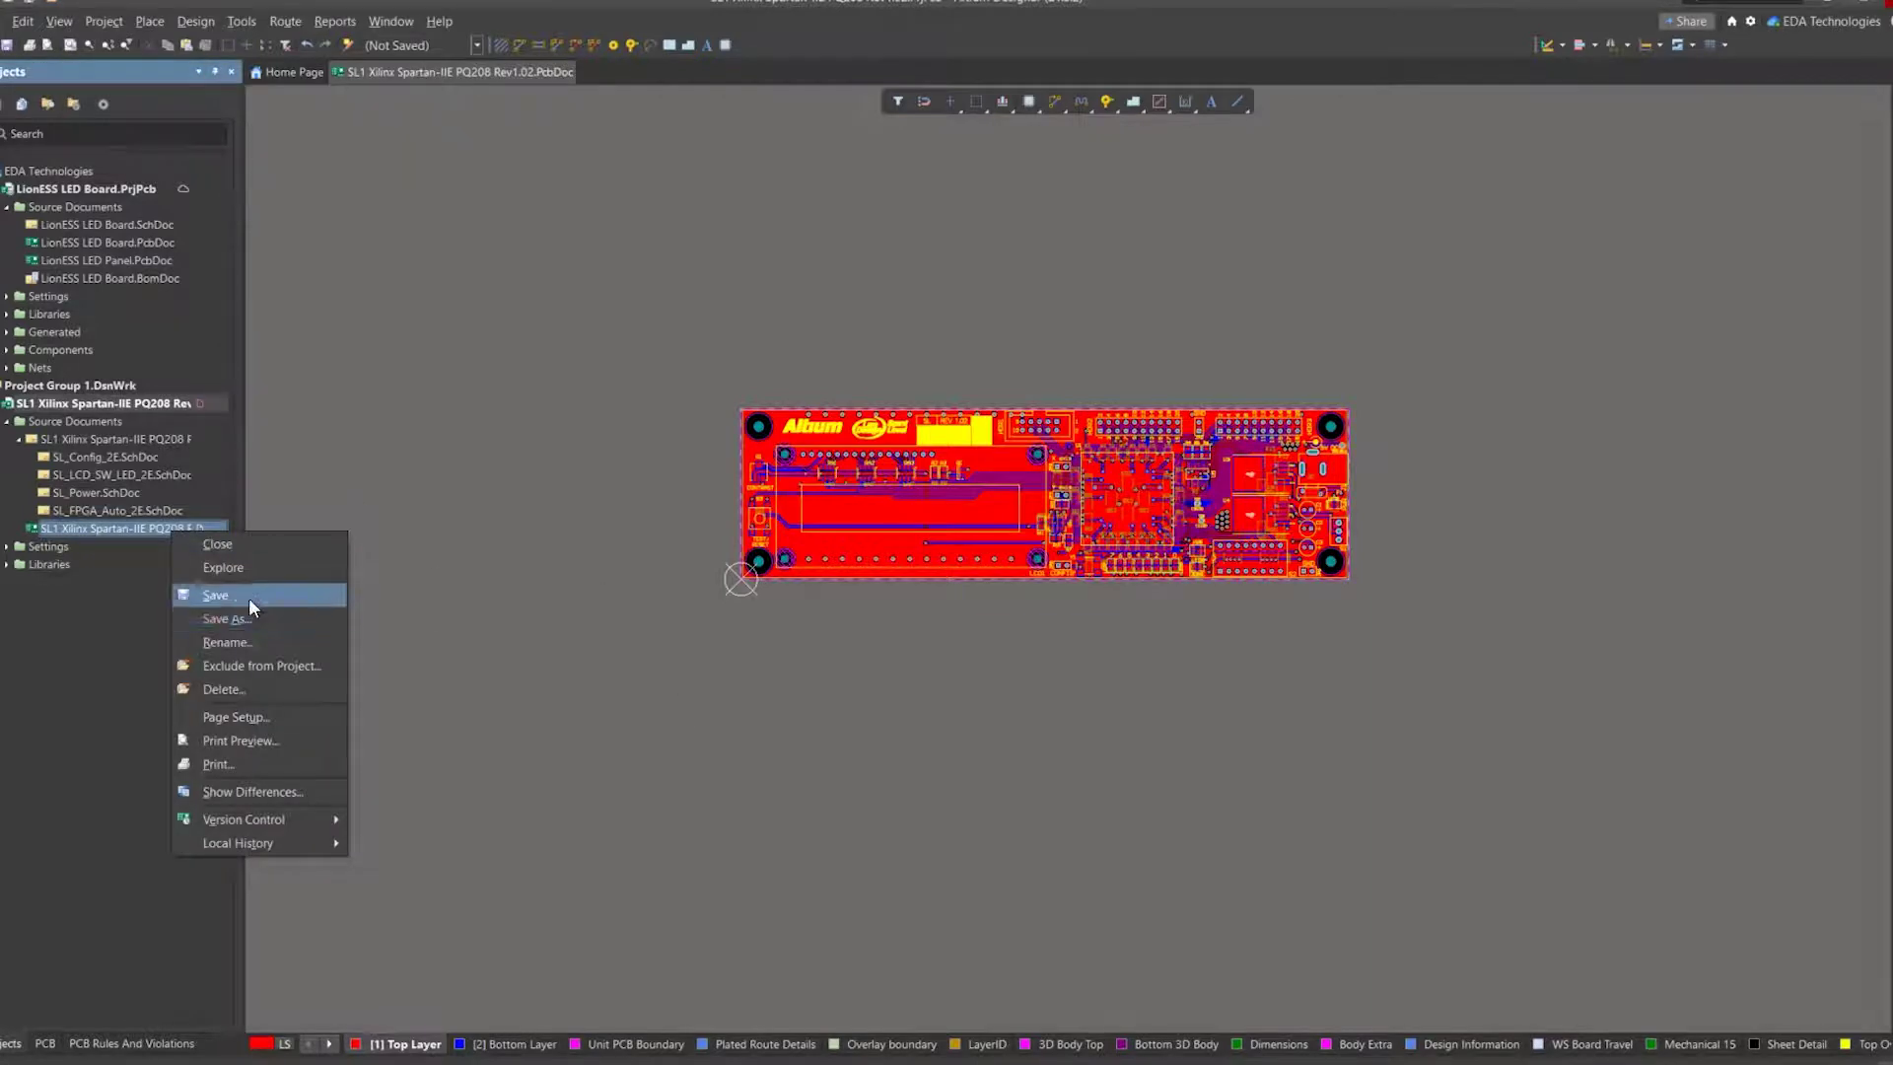
{"action": "left_click", "coordinate": [259, 621]}
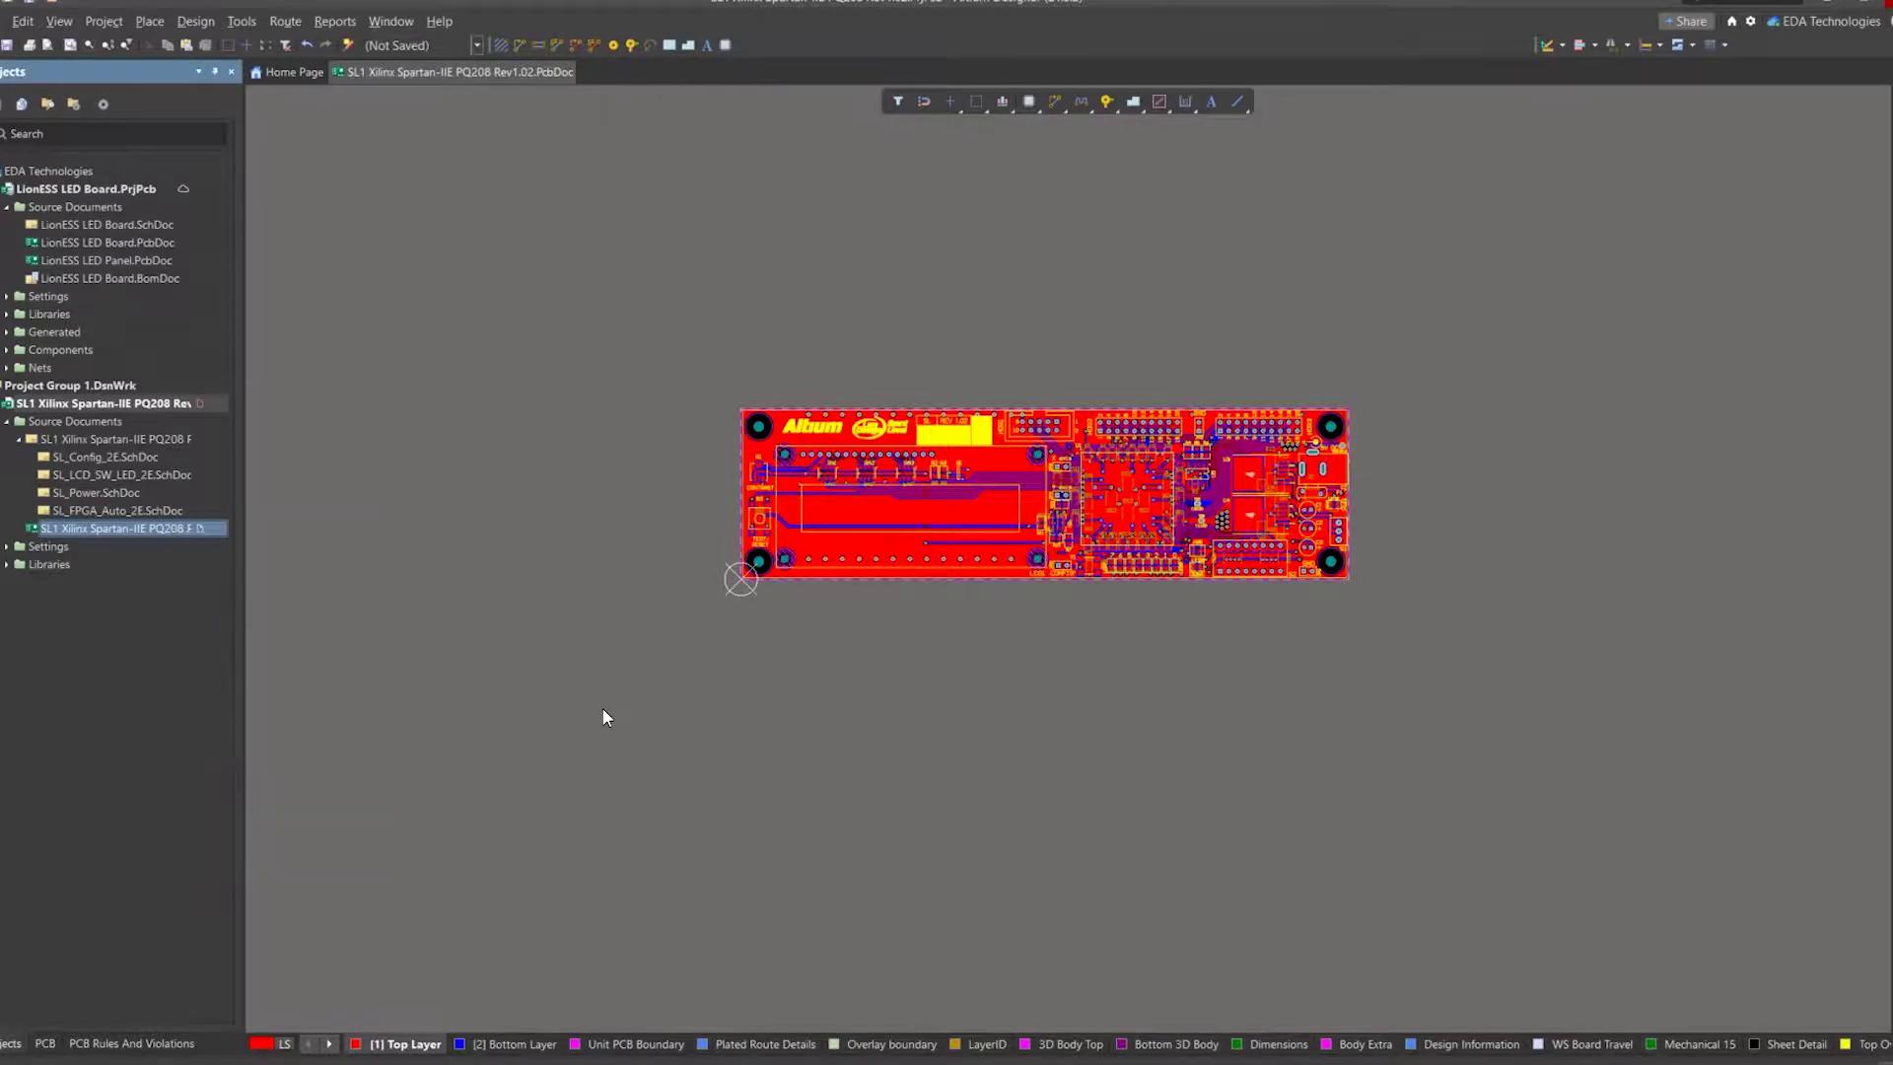
{"action": "left_click", "coordinate": [1339, 618]}
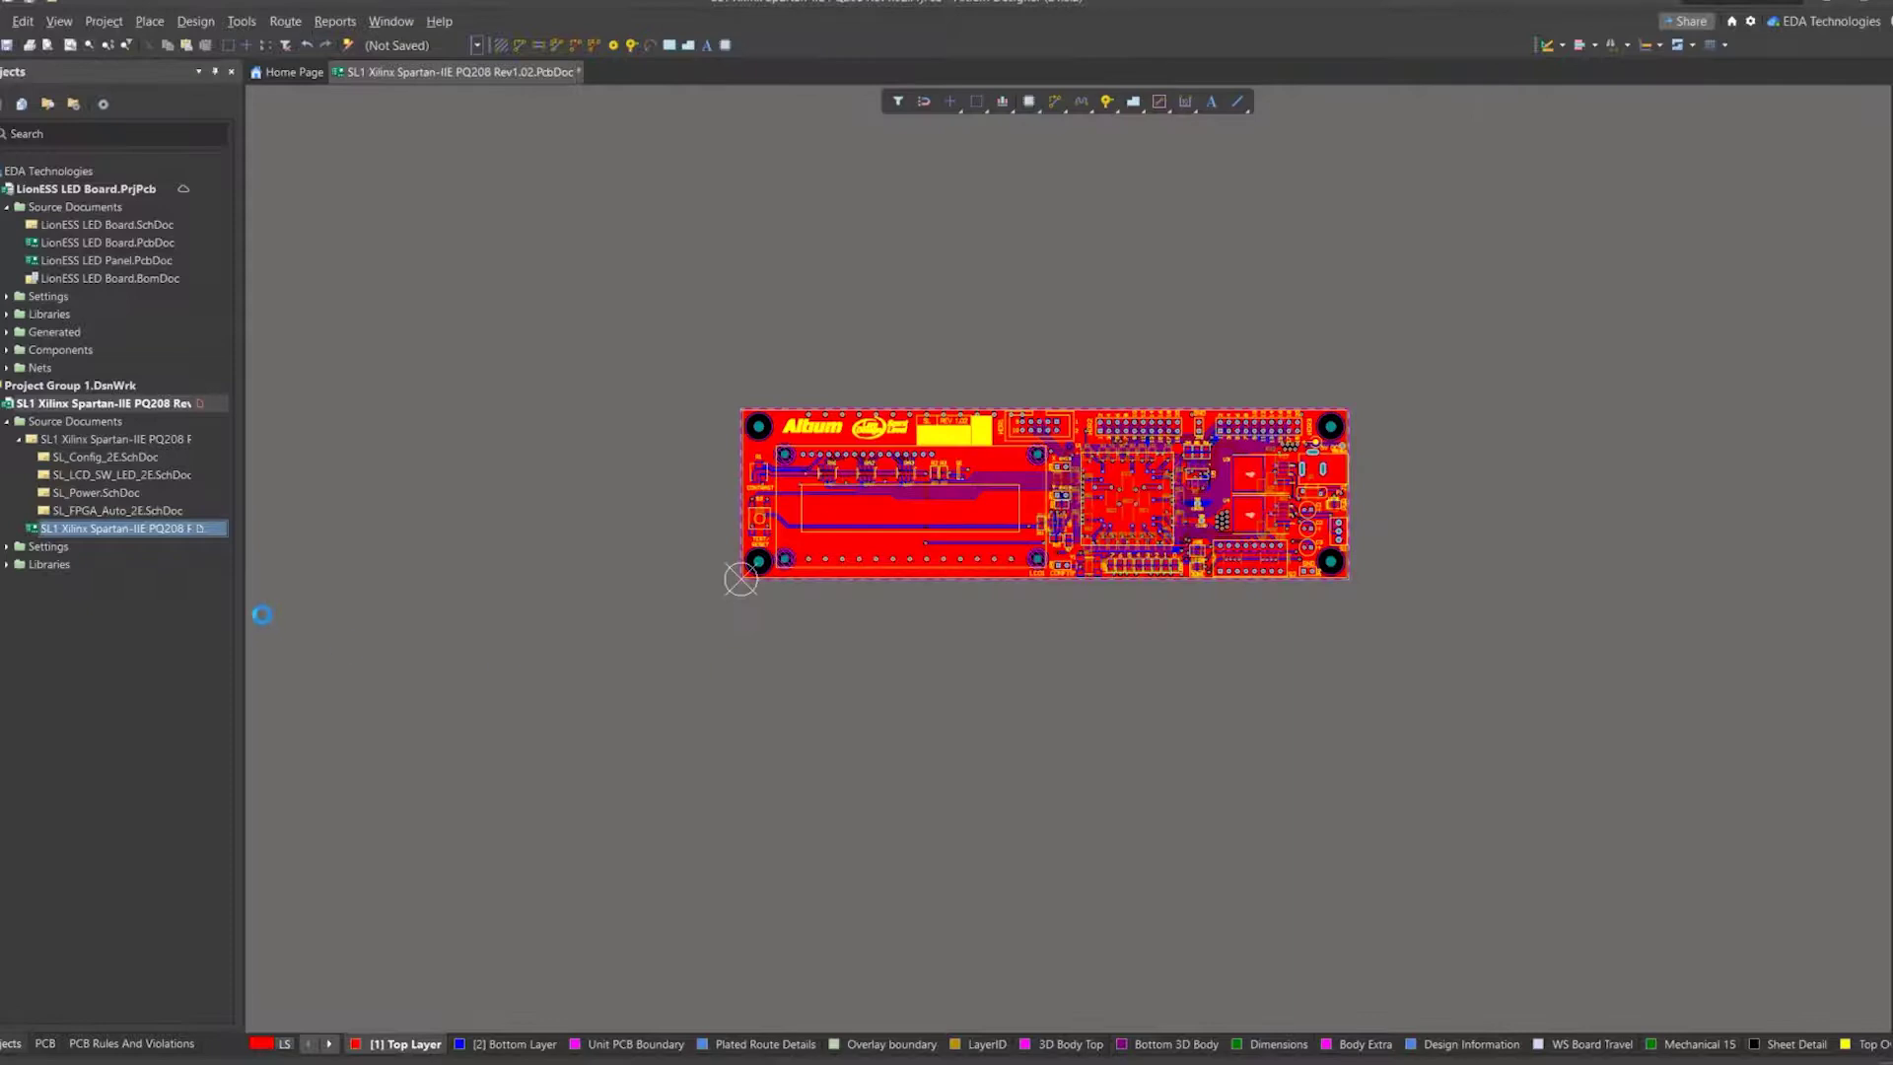
{"action": "right_click", "coordinate": [168, 530]}
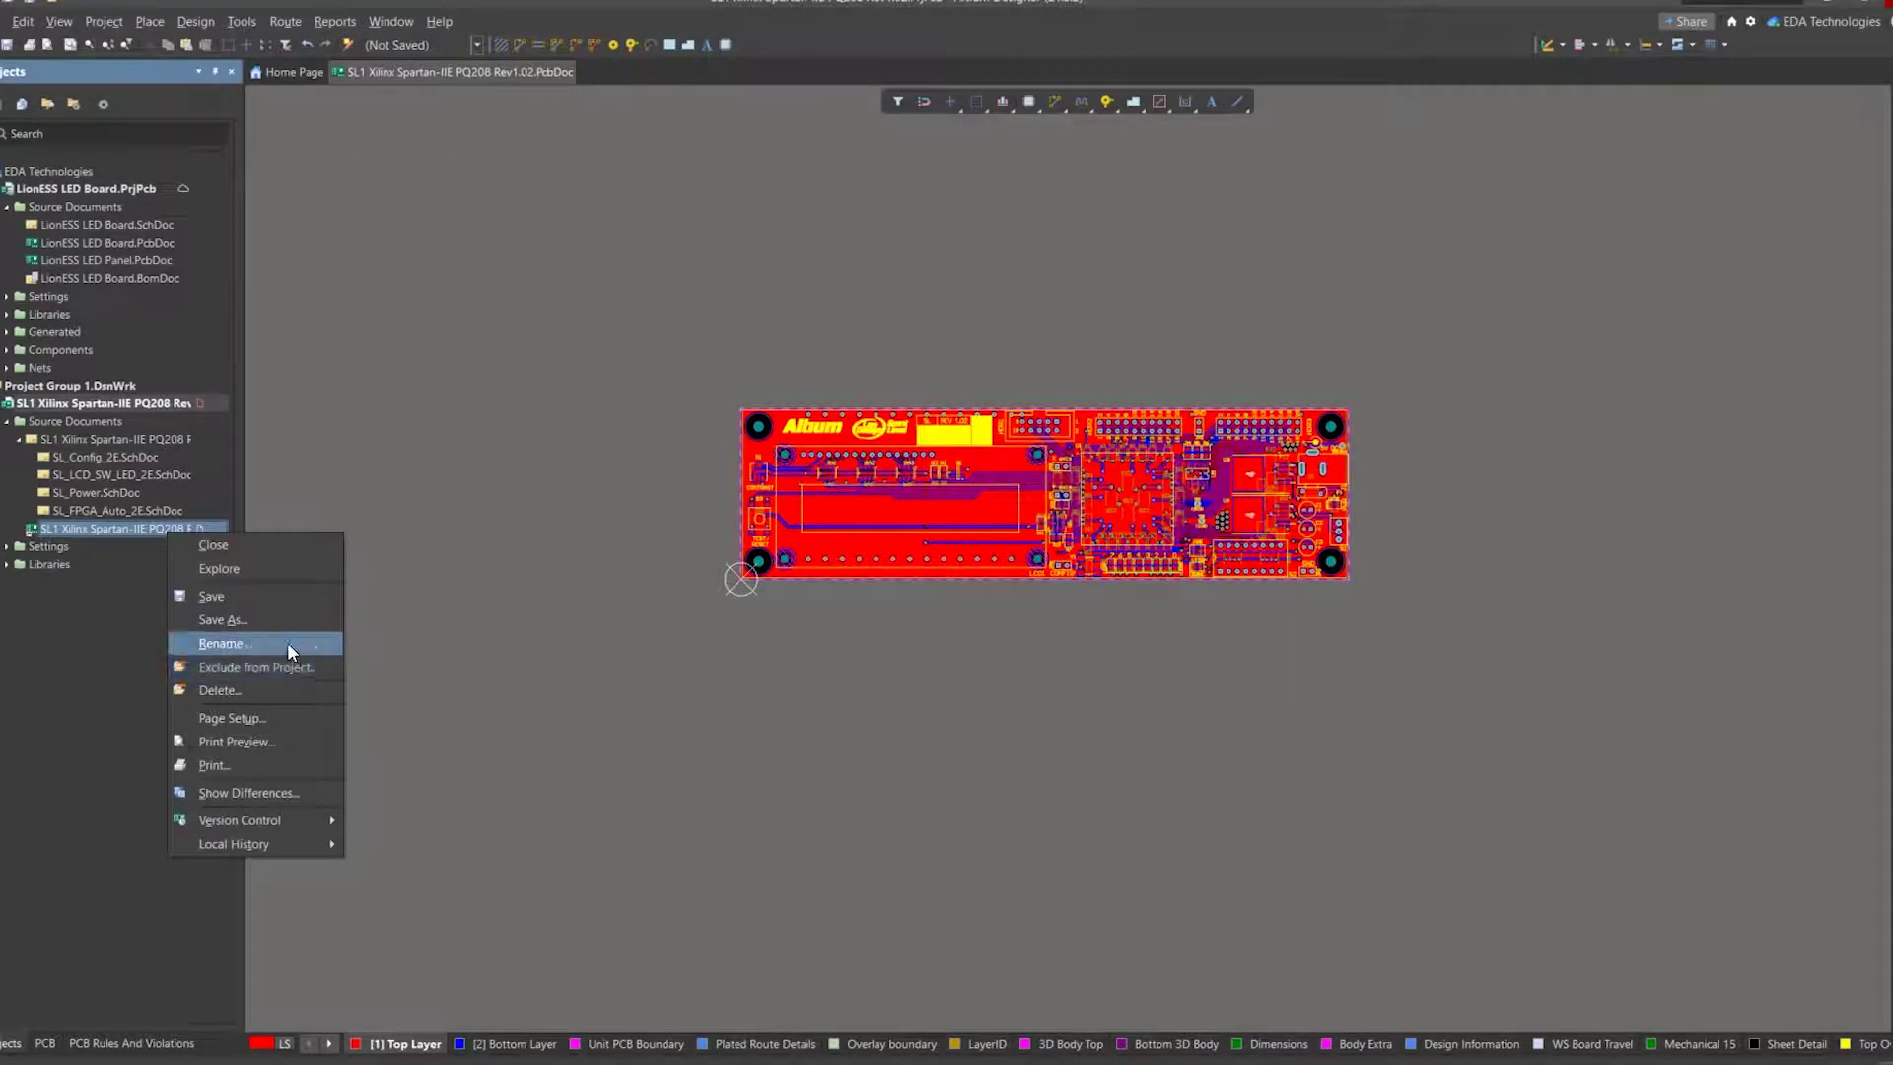
{"action": "left_click", "coordinate": [528, 650]}
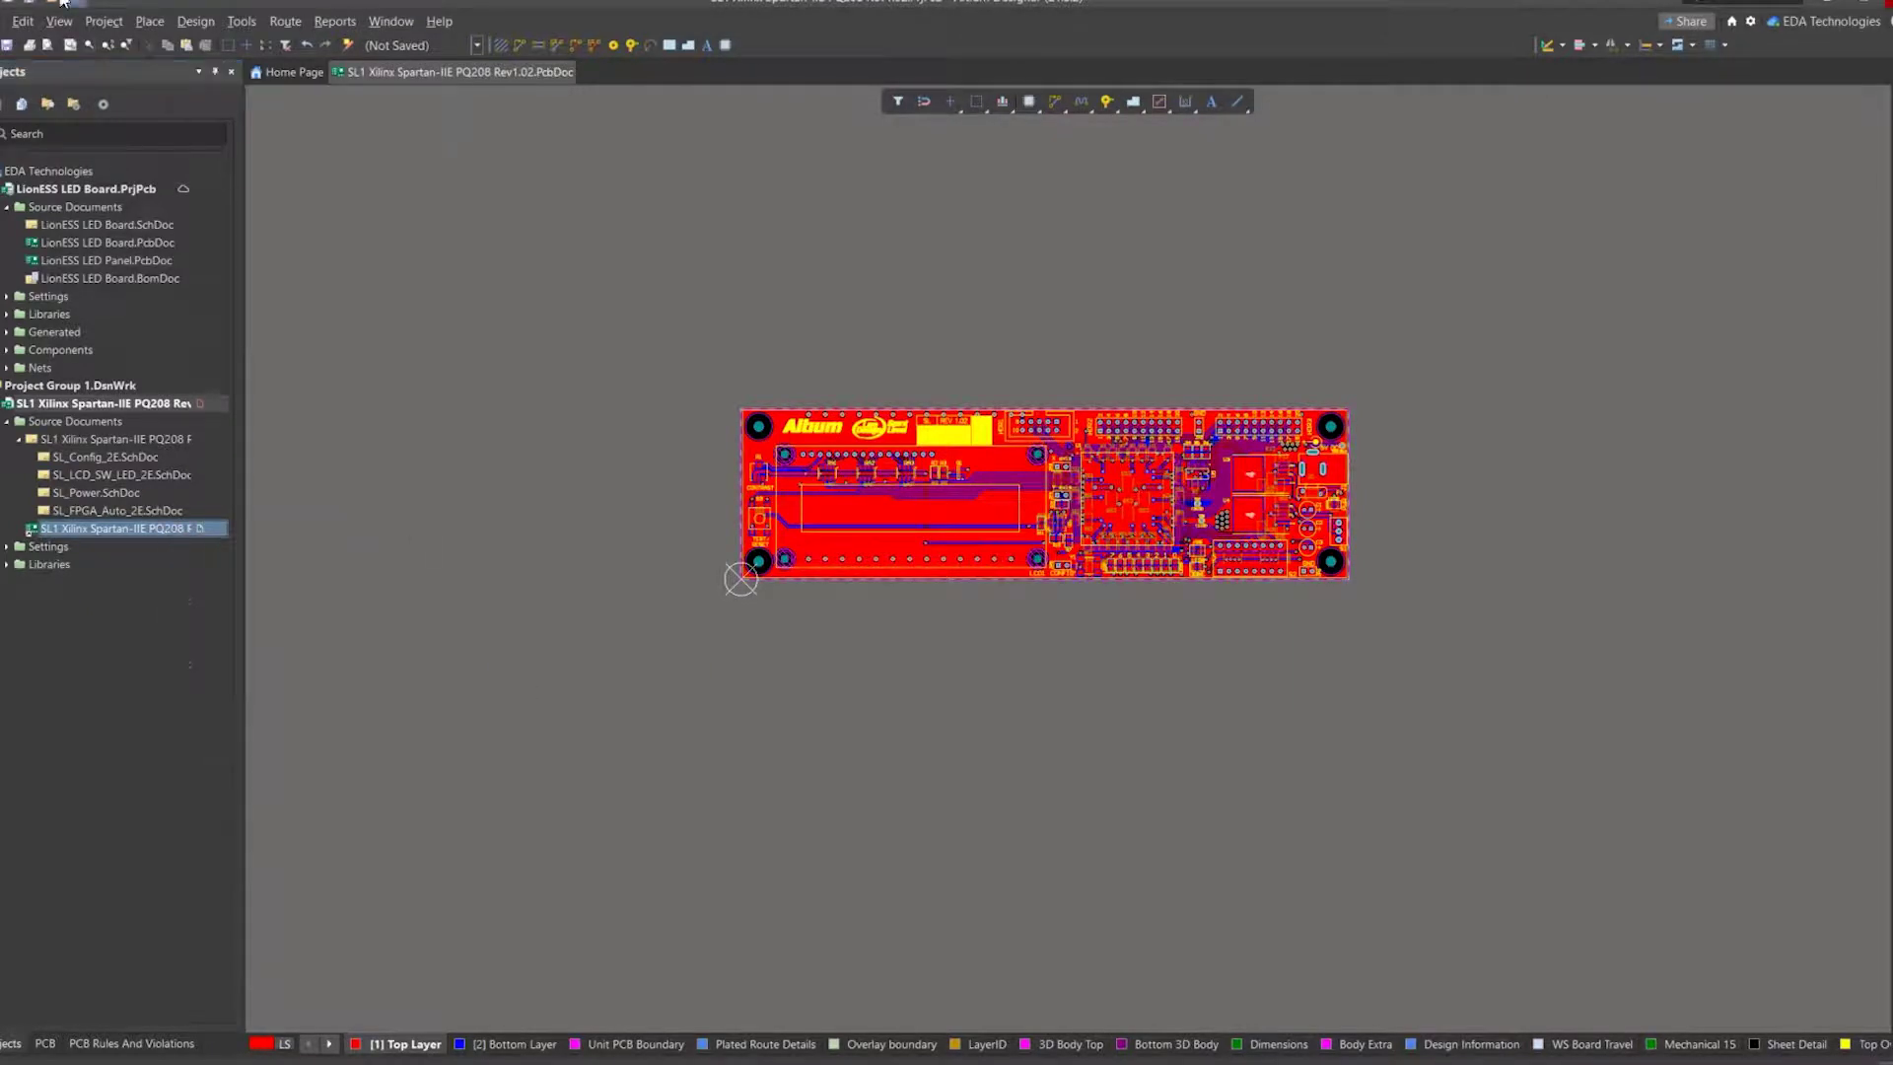
{"action": "left_click", "coordinate": [52, 2]}
{"action": "key", "text": "Escape"}
Start saving a copy of the SL1 Xilinx board document and choose the Desktop folder Webinars\Cost Optimization - Panel Sizes\Examples as its destination.
{"action": "left_click", "coordinate": [2, 21]}
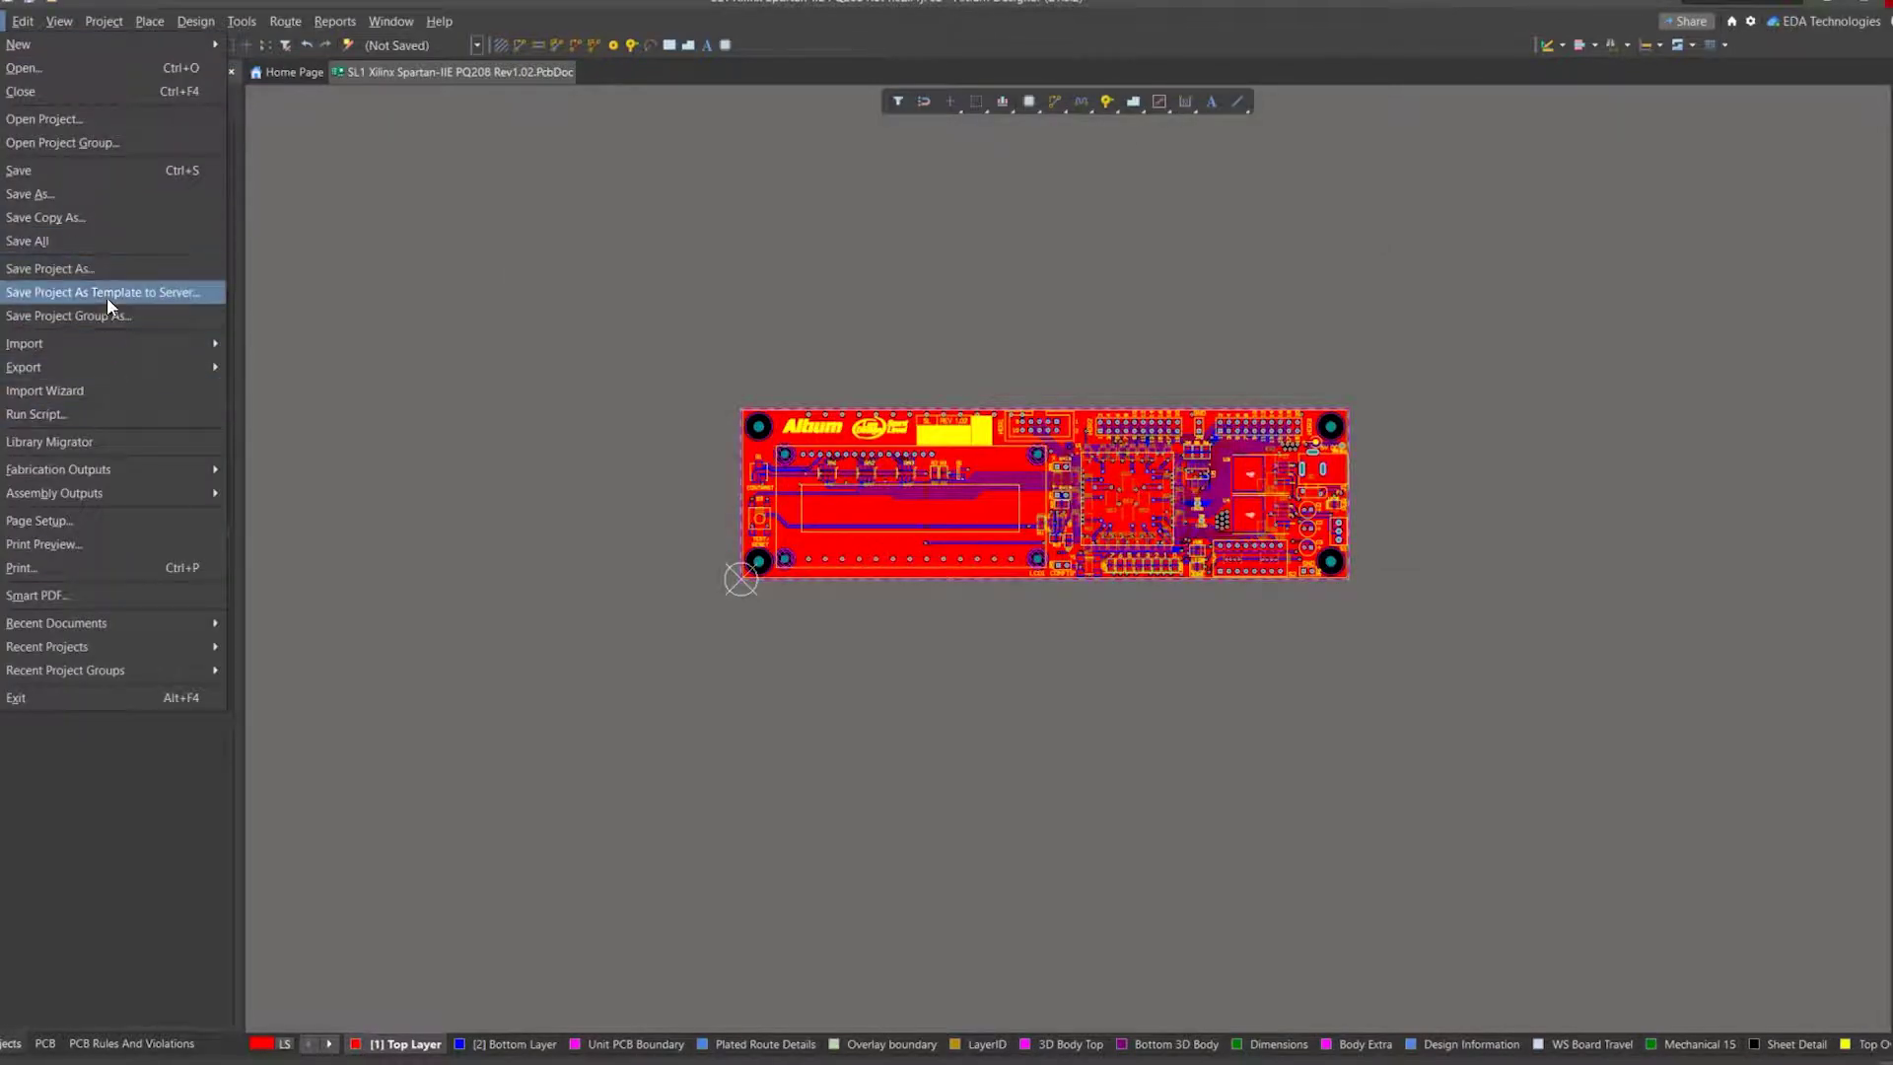
{"action": "left_click", "coordinate": [110, 221]}
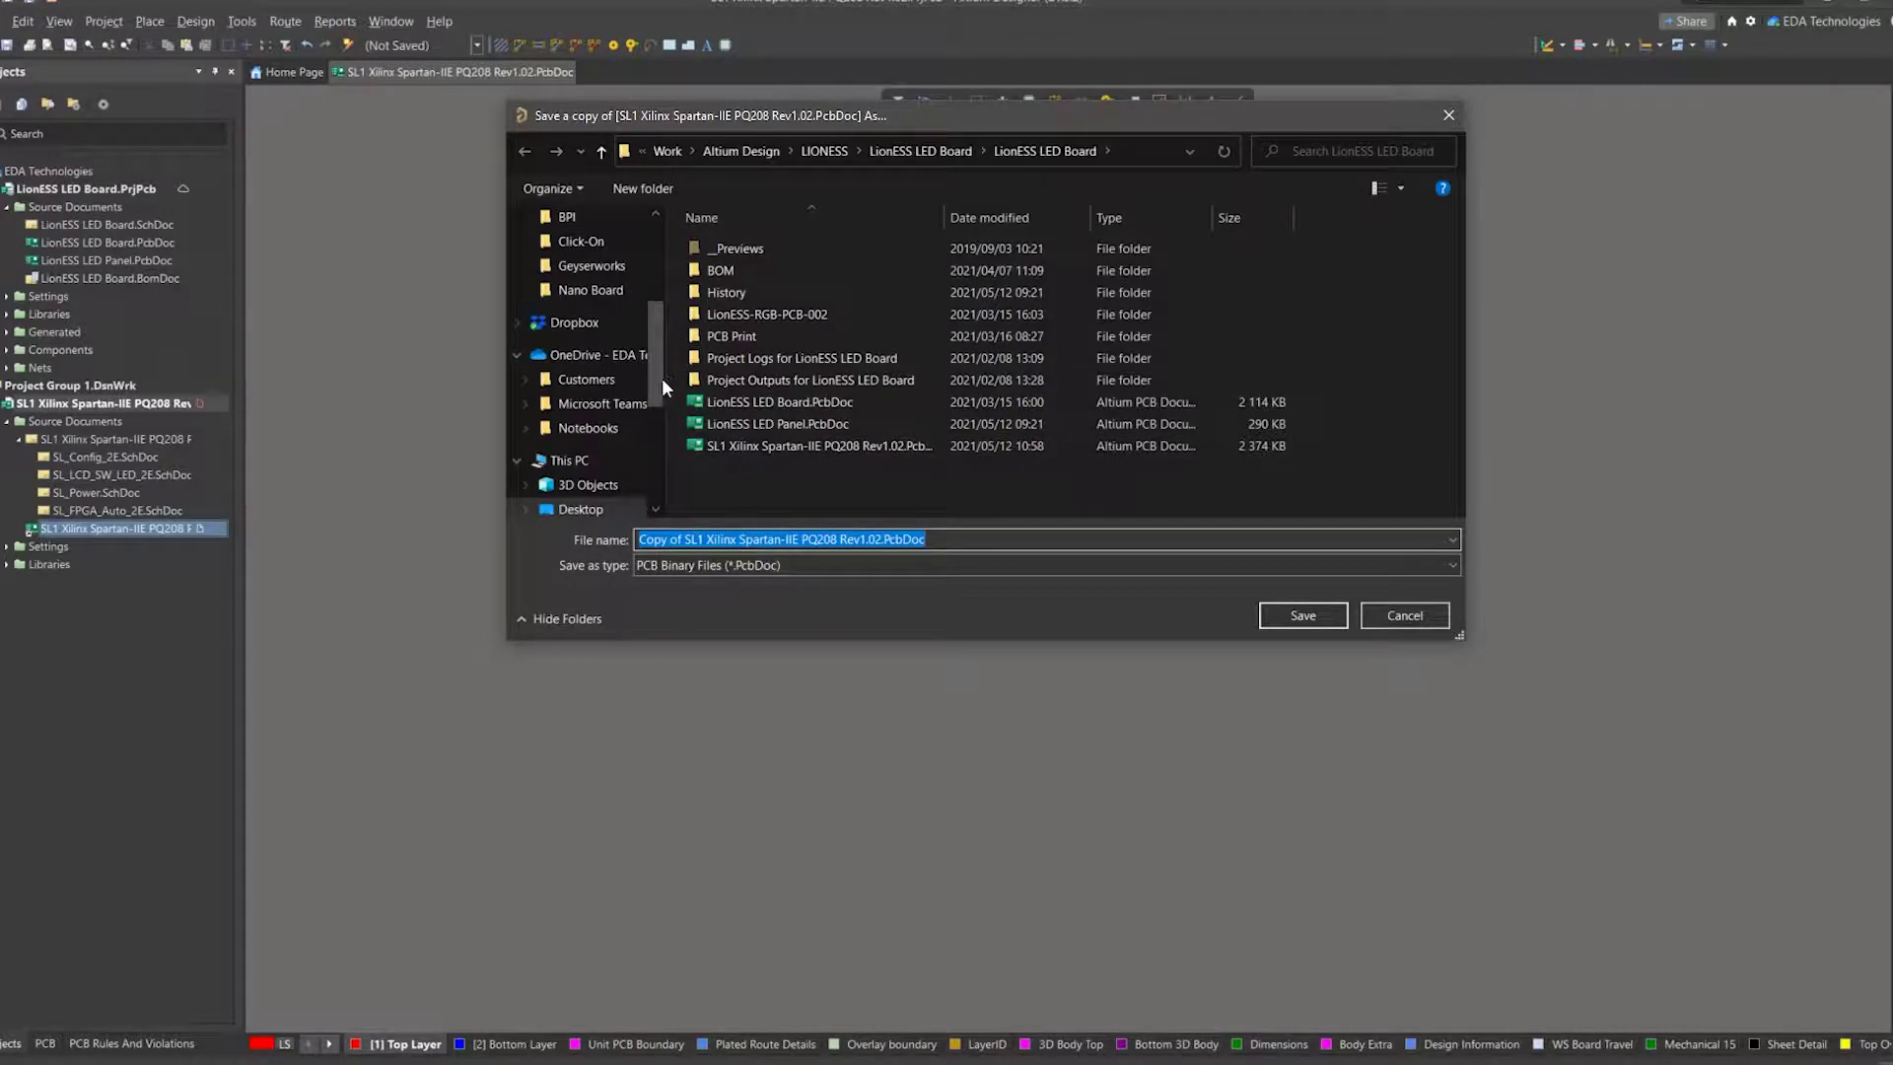
{"action": "left_click_drag", "start_coordinate": [660, 376], "coordinate": [660, 247]}
{"action": "left_click", "coordinate": [579, 258]}
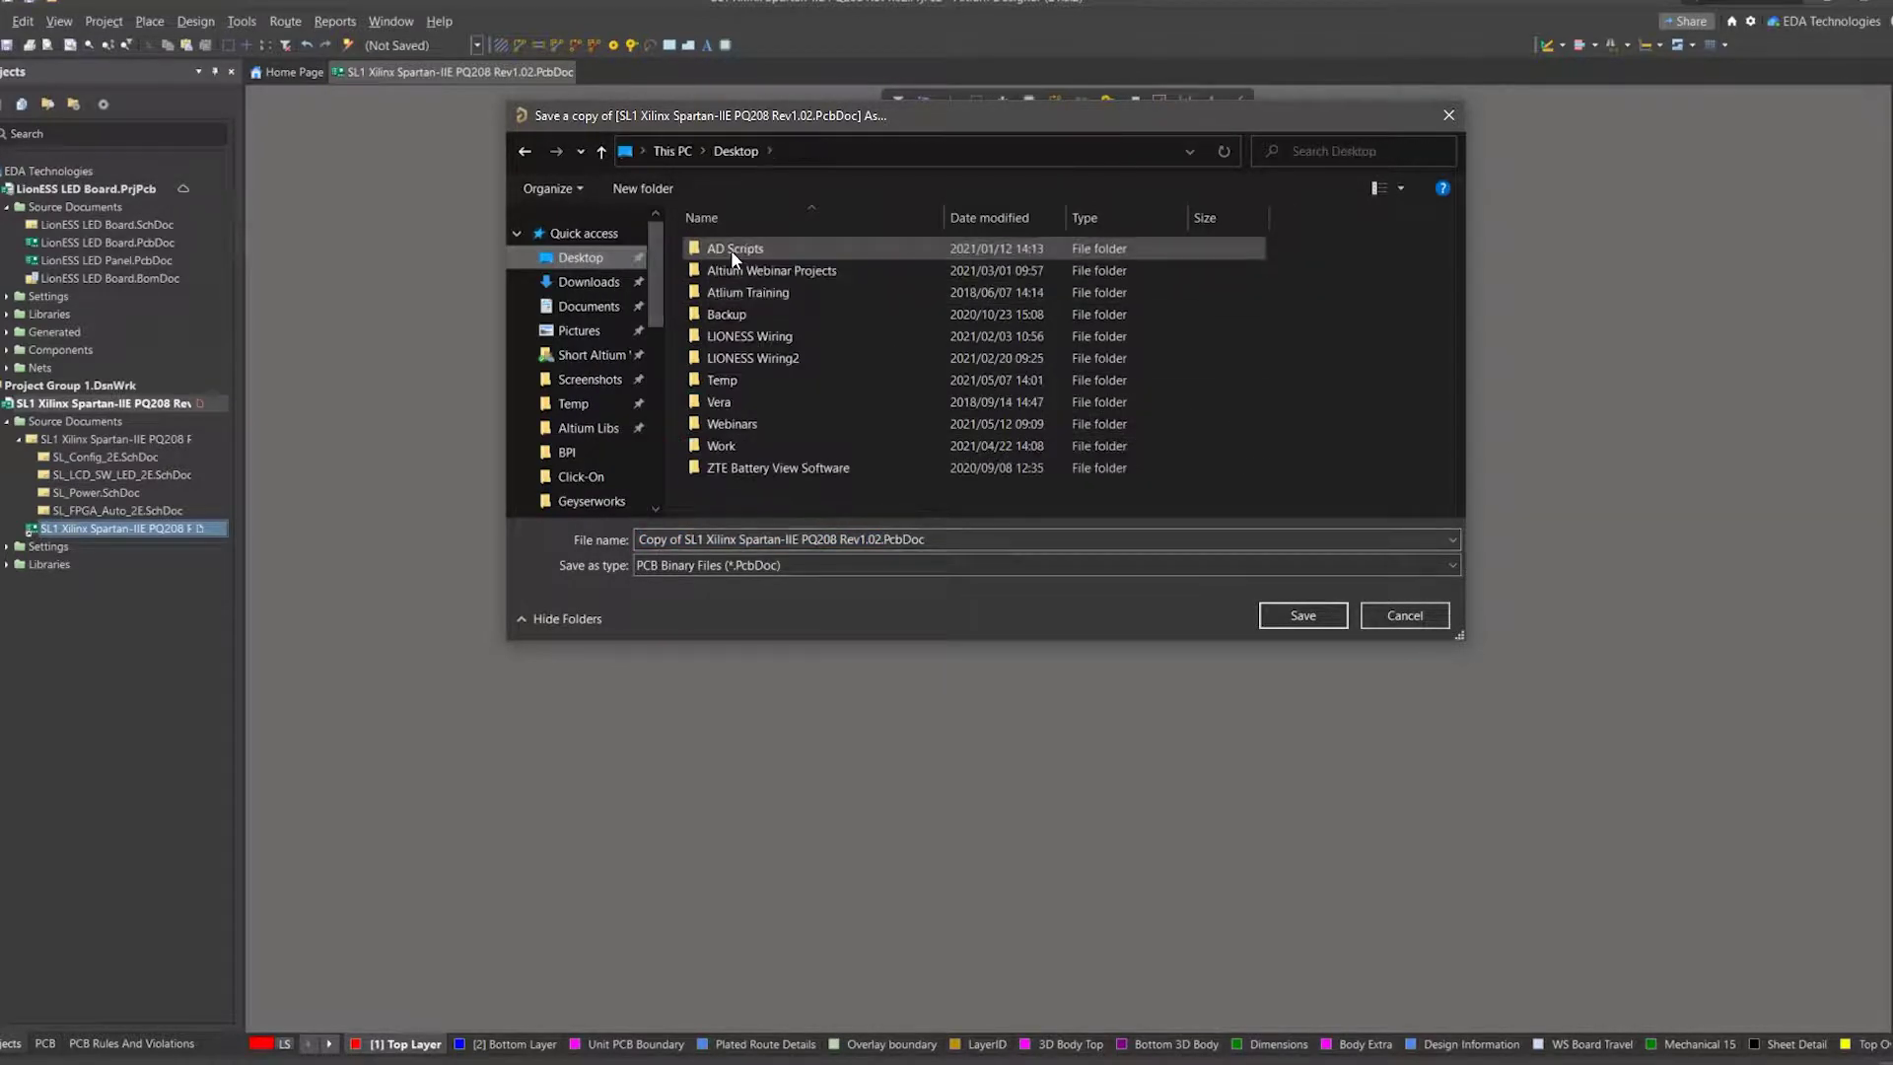
{"action": "double_click", "coordinate": [759, 414]}
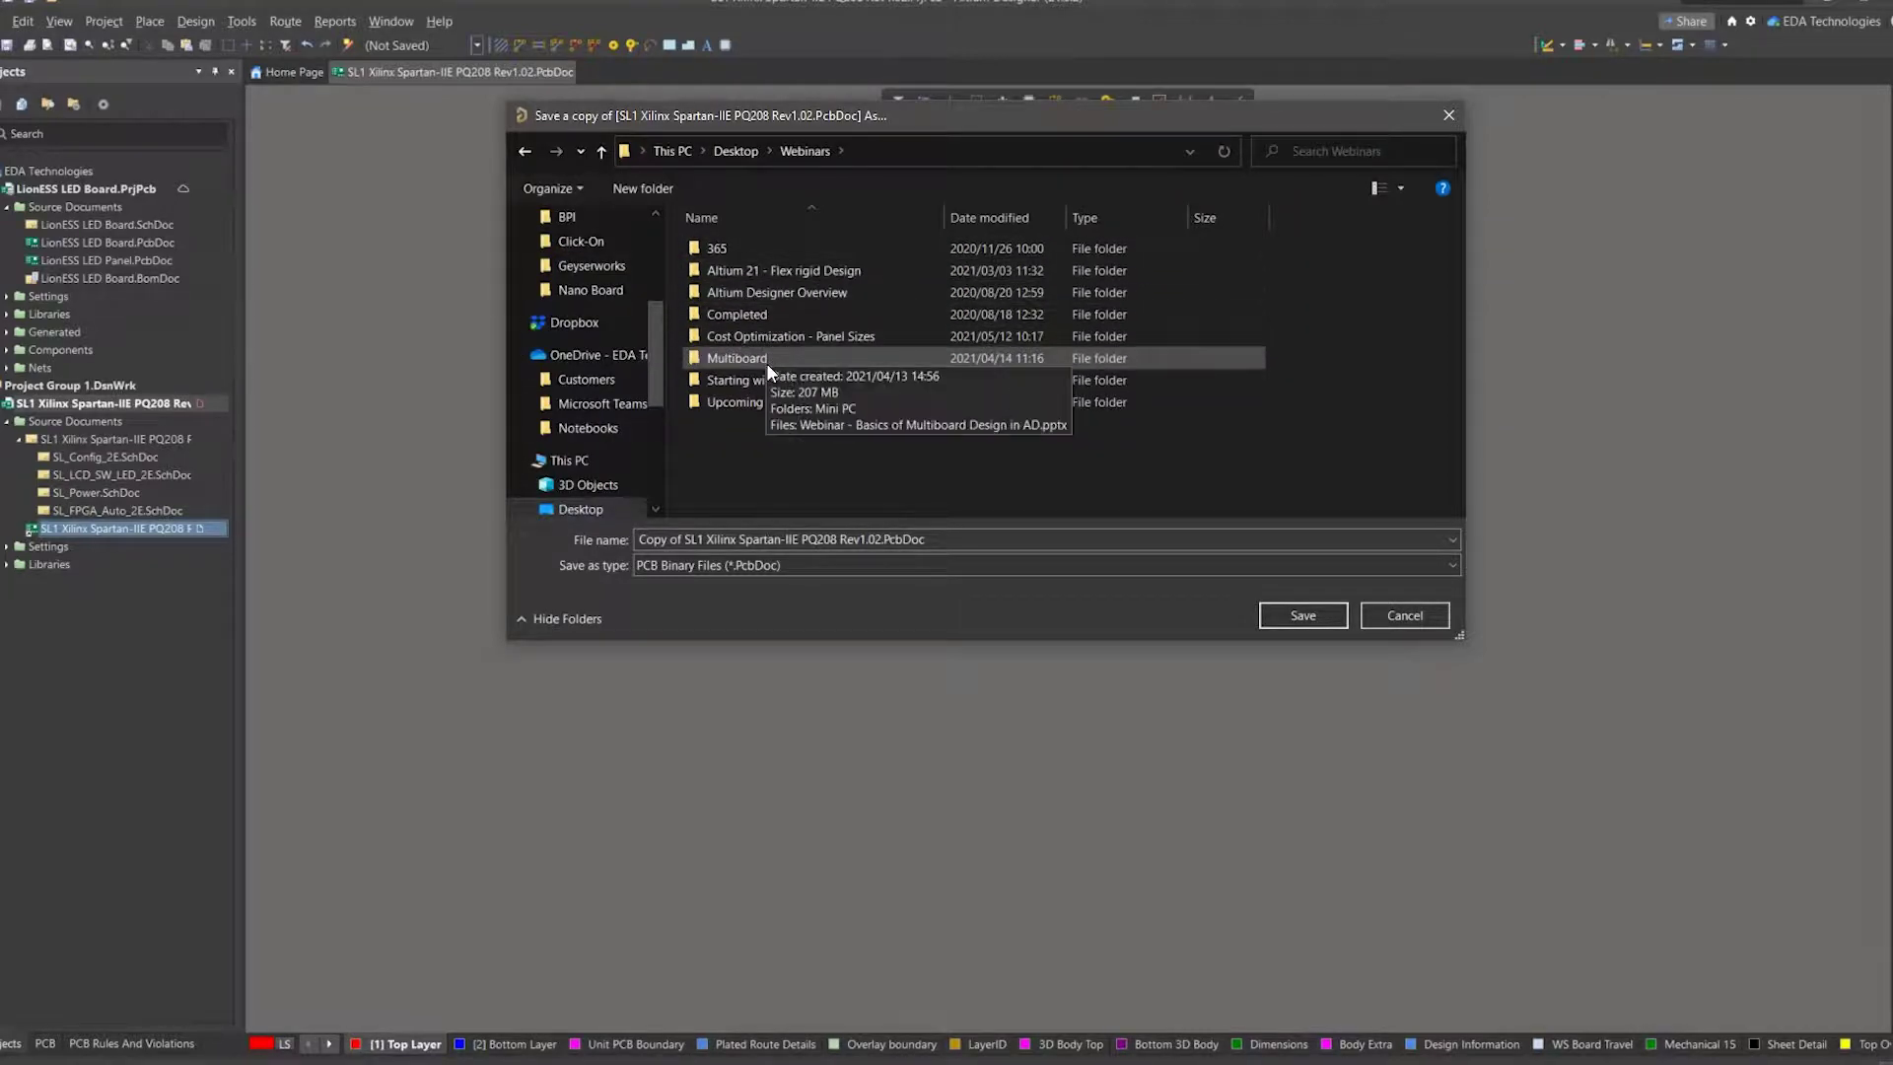
{"action": "double_click", "coordinate": [717, 246]}
Name the copy "Copy of SL1 Xilinx Spartan-IIE PQ208 Rev1.02_PANEL.PcbDoc" and save it.
{"action": "left_click", "coordinate": [673, 538]}
{"action": "key", "text": "Home"}
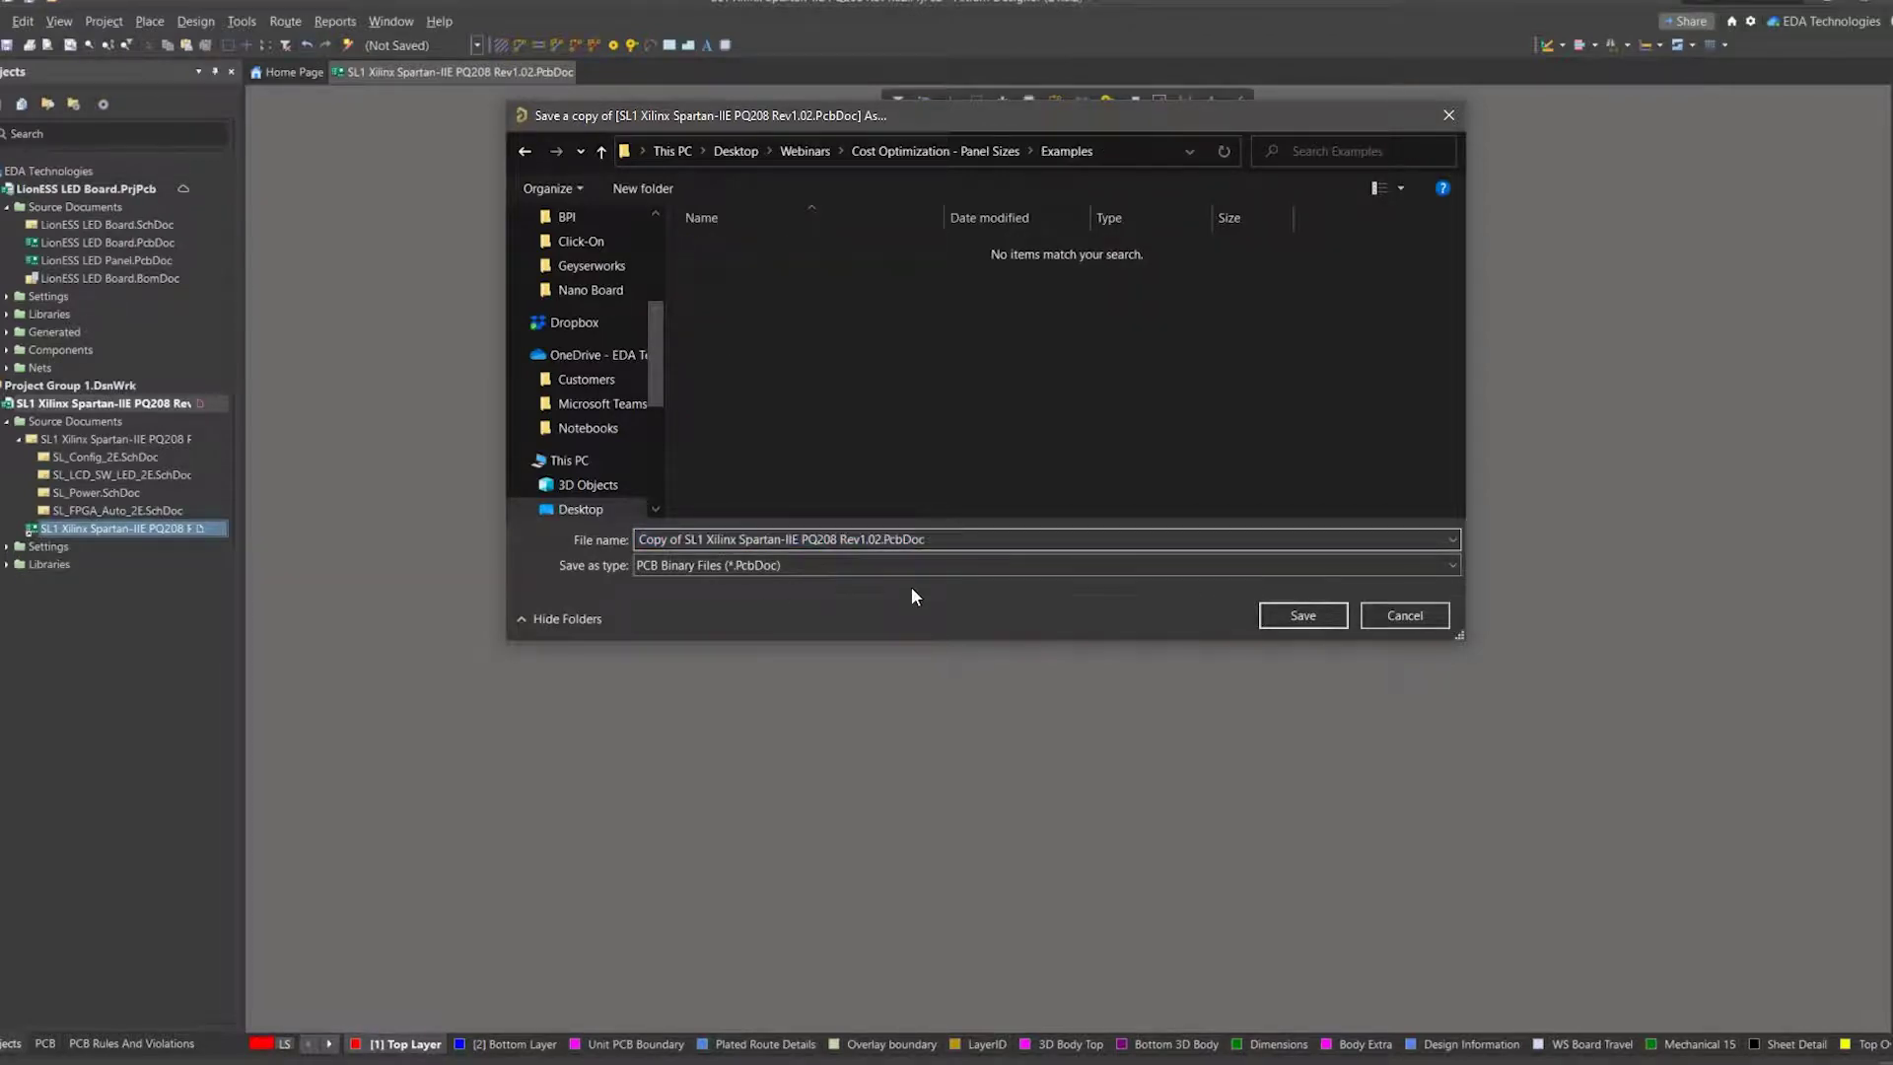
{"action": "key", "text": "ctrl+Left"}
{"action": "key", "text": "ctrl+Left"}
{"action": "key", "text": "ctrl+Left"}
{"action": "key", "text": "ctrl+Left"}
{"action": "key", "text": "shift+Left"}
{"action": "key", "text": "shift+Left"}
{"action": "key", "text": "shift+Left"}
{"action": "key", "text": "shift+Left"}
{"action": "key", "text": "shift+Left"}
{"action": "key", "text": "shift+Left"}
{"action": "key", "text": "shift+Left"}
{"action": "key", "text": "shift+Left"}
{"action": "key", "text": "shift+Left"}
{"action": "key", "text": "shift+Left"}
{"action": "key", "text": "shift+Left"}
{"action": "key", "text": "shift+Left"}
{"action": "key", "text": "Left"}
{"action": "key", "text": "shift+Home"}
{"action": "key", "text": "Left"}
{"action": "type", "text": "PANEL"}
{"action": "left_click", "coordinate": [1327, 609]}
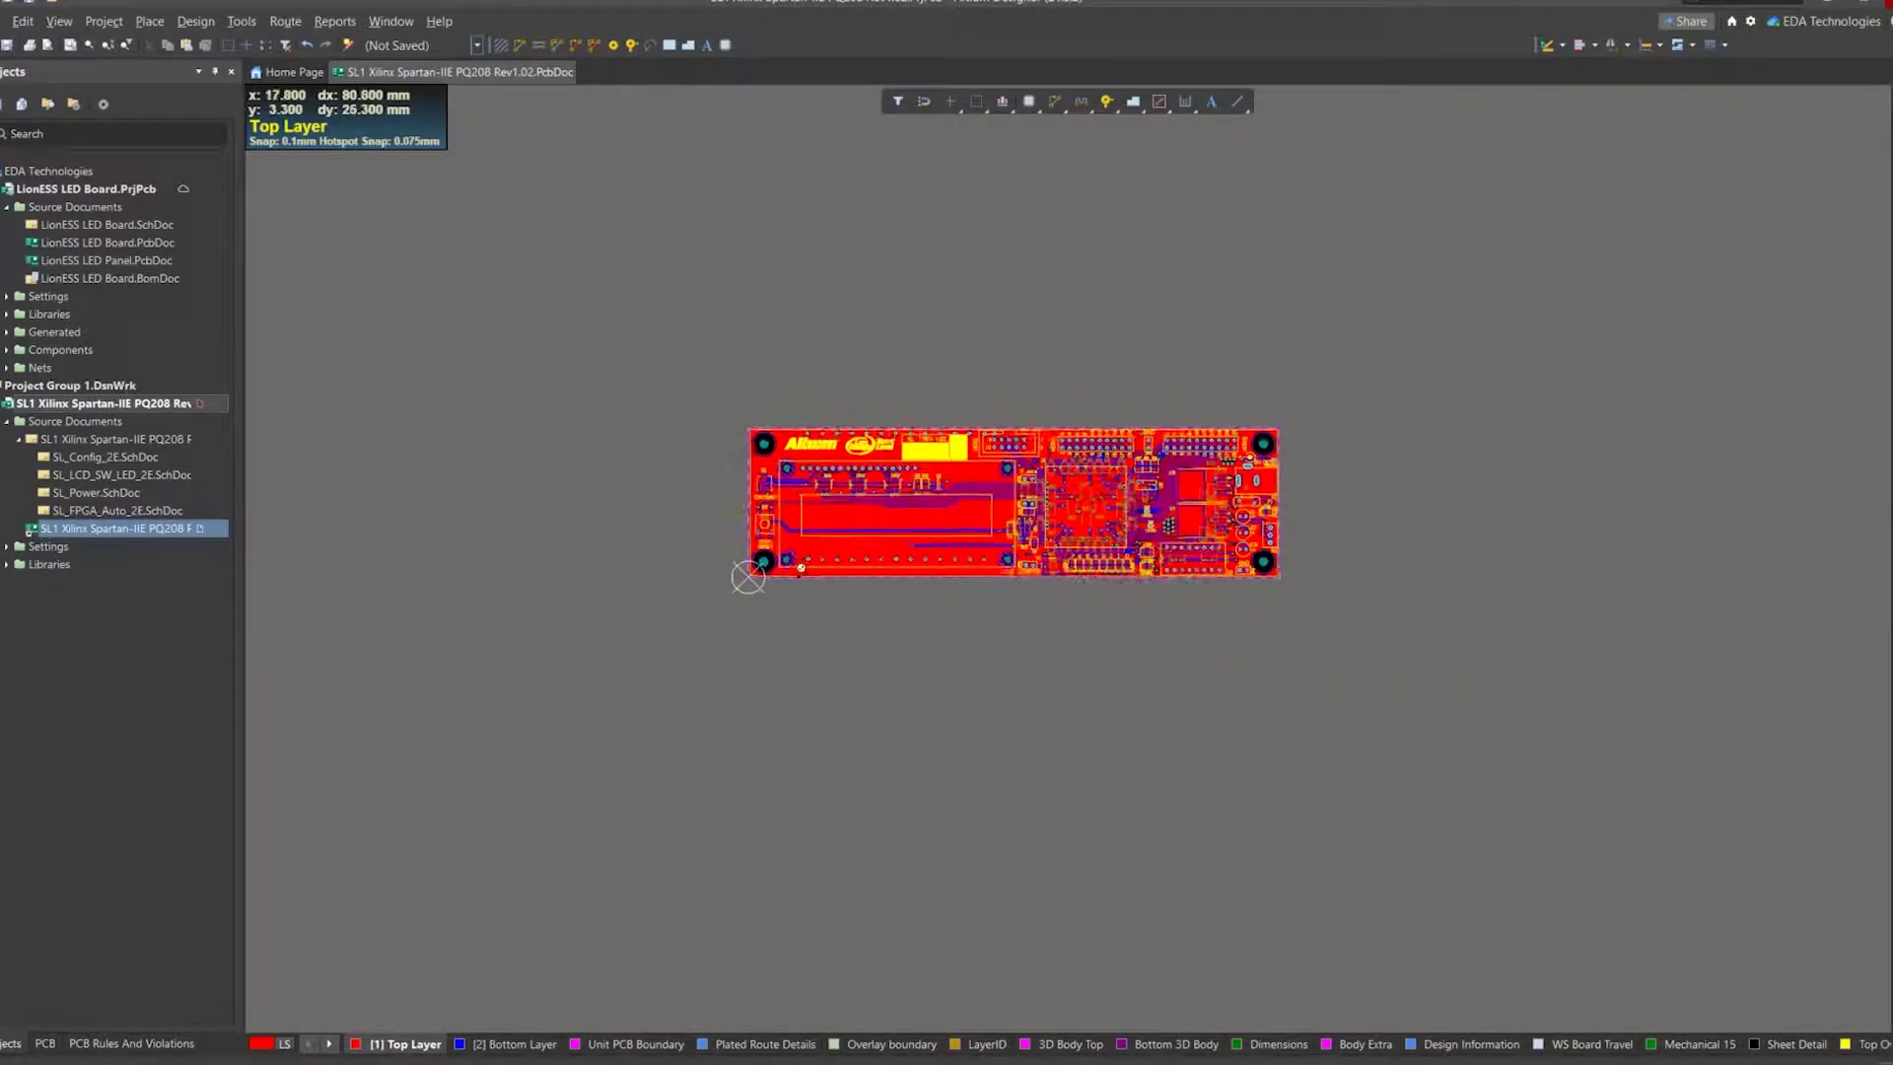
Widen the project tree area so the full document names fit.
{"action": "scroll", "coordinate": [800, 568], "scroll_direction": "down", "scroll_amount": 1, "text": "ctrl"}
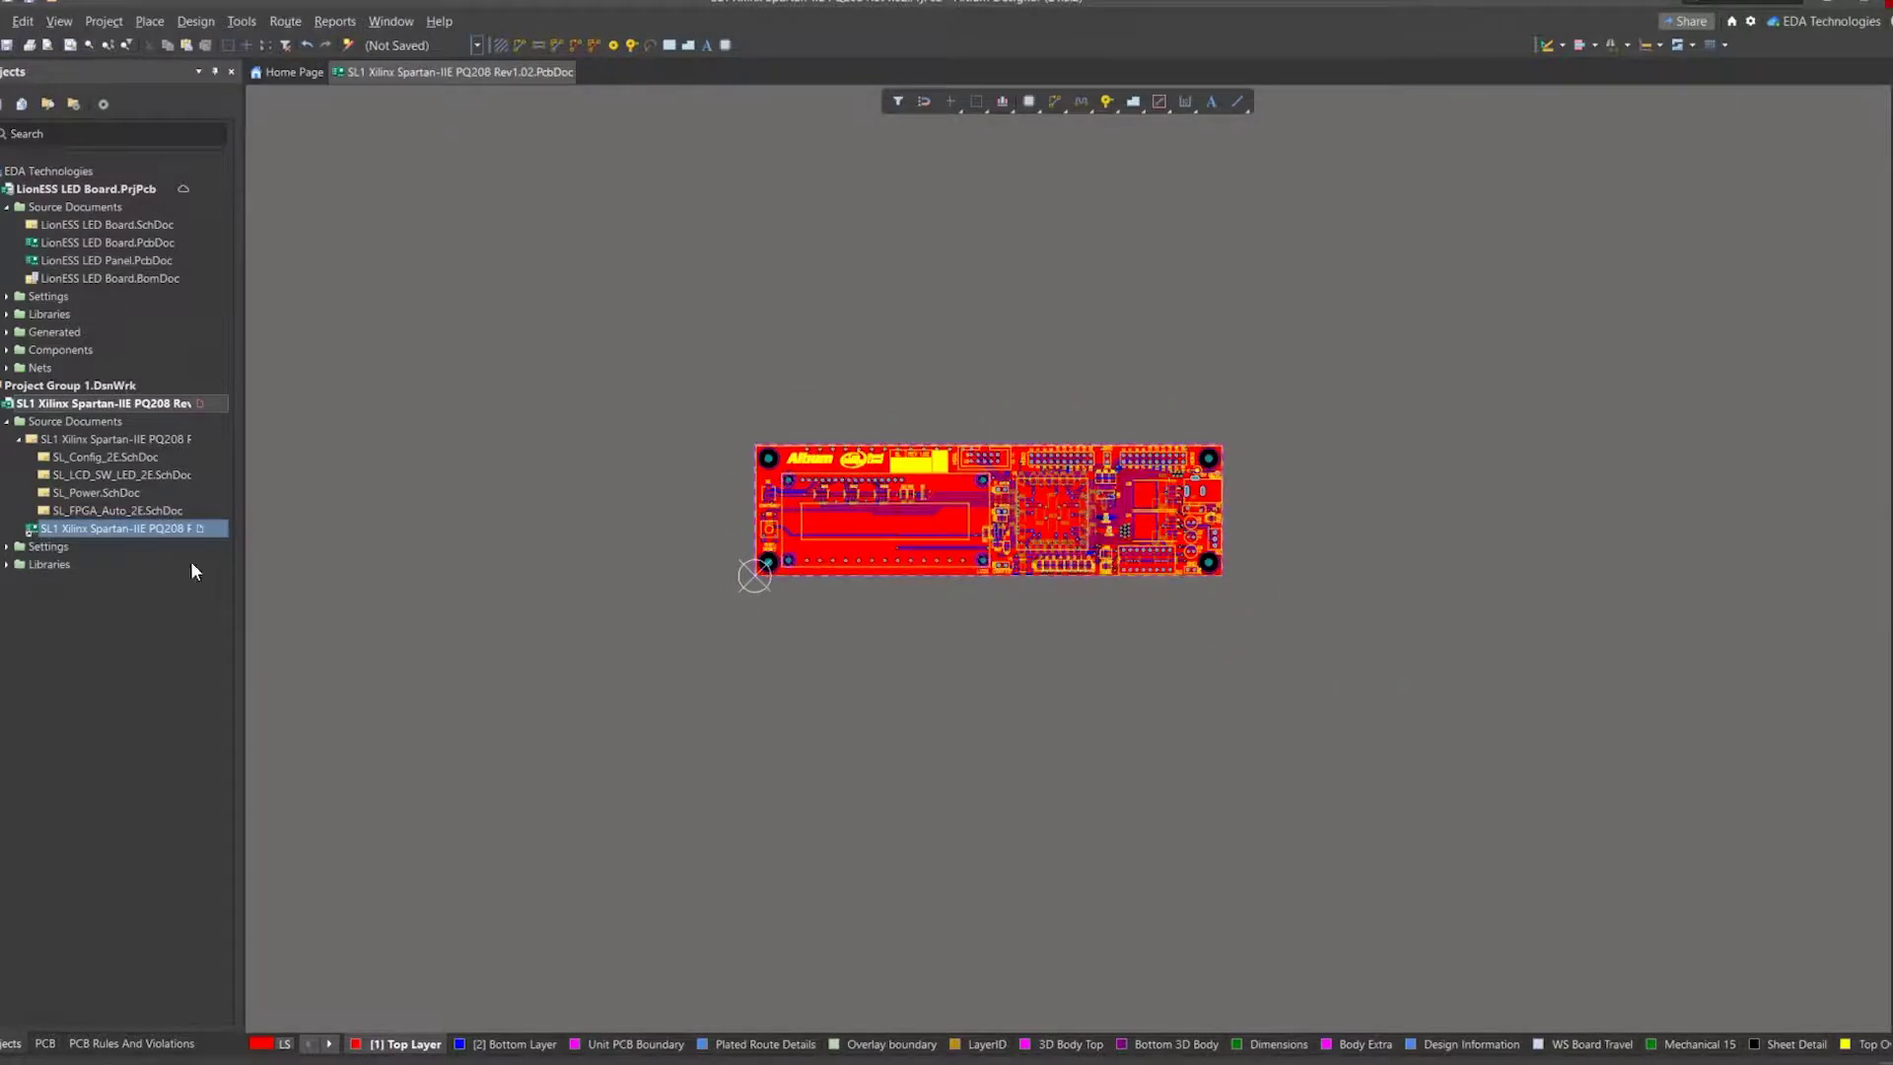
{"action": "right_click", "coordinate": [115, 402]}
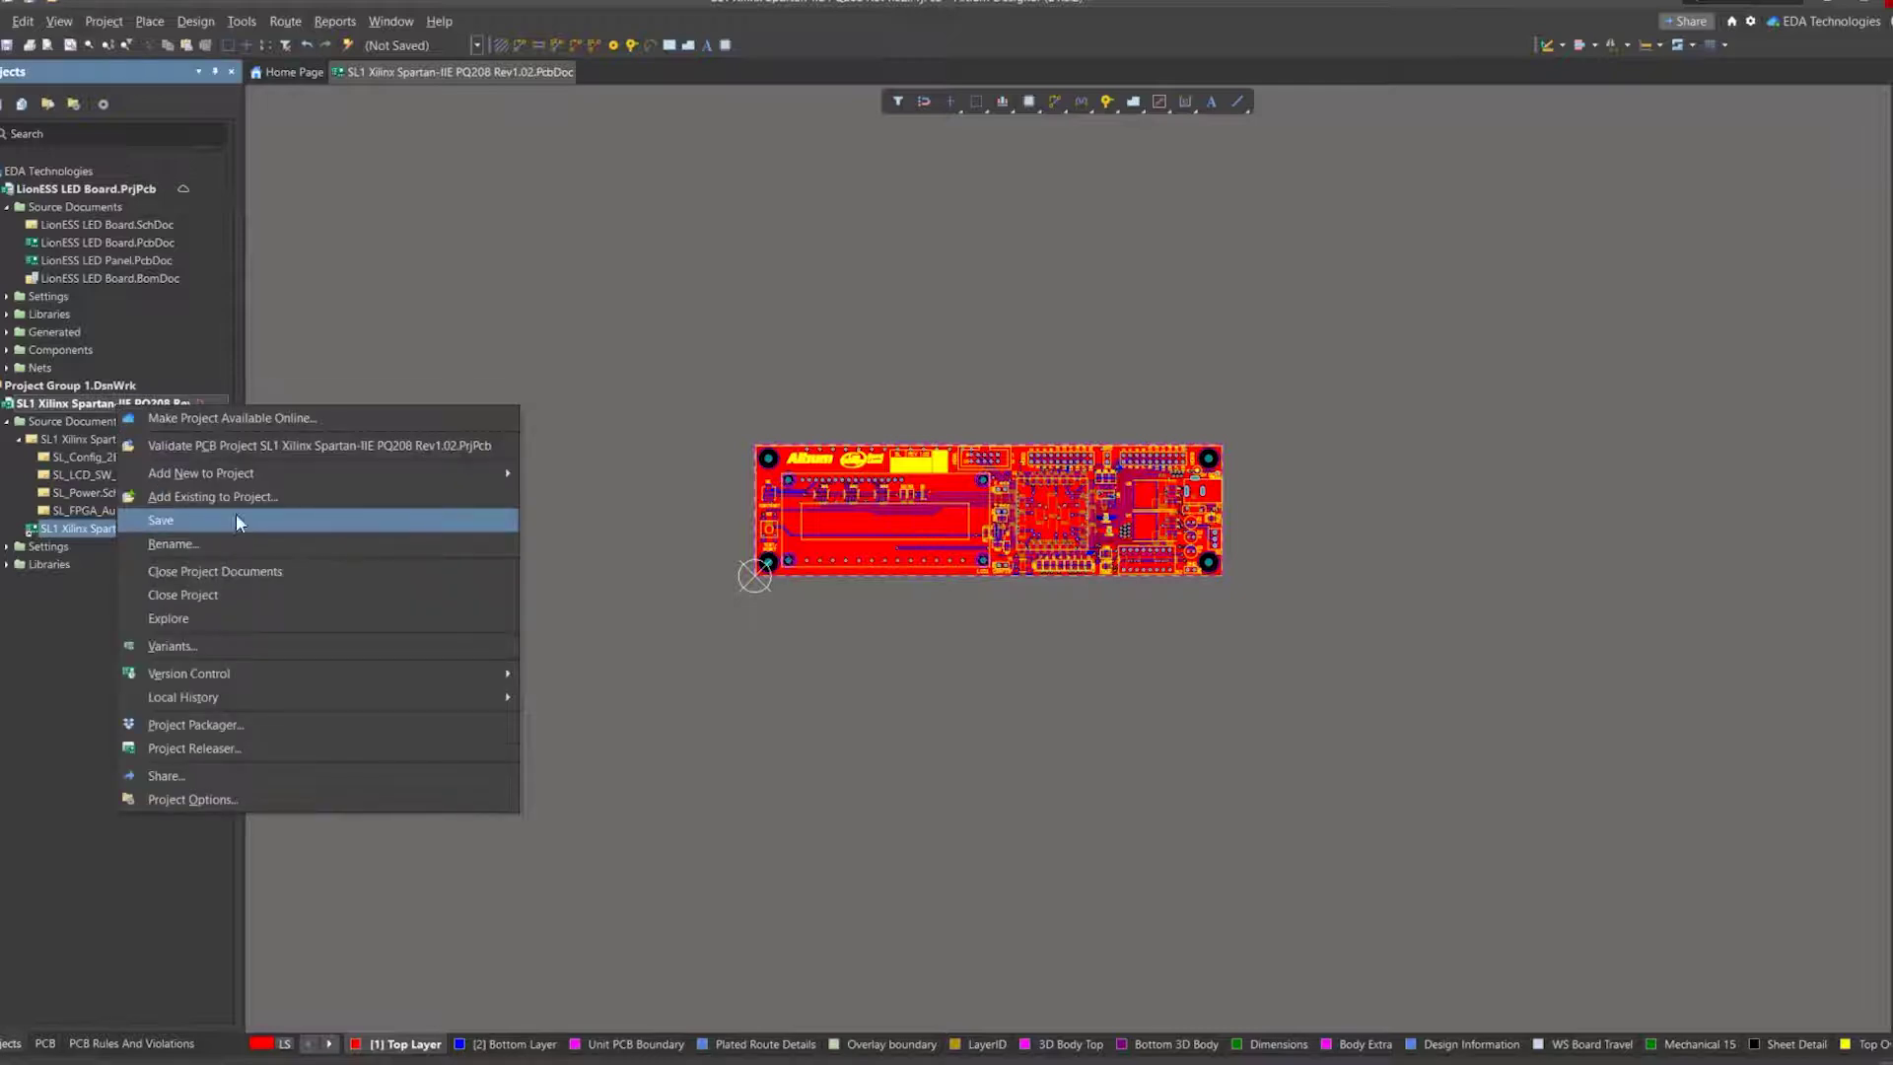
{"action": "left_click", "coordinate": [32, 623]}
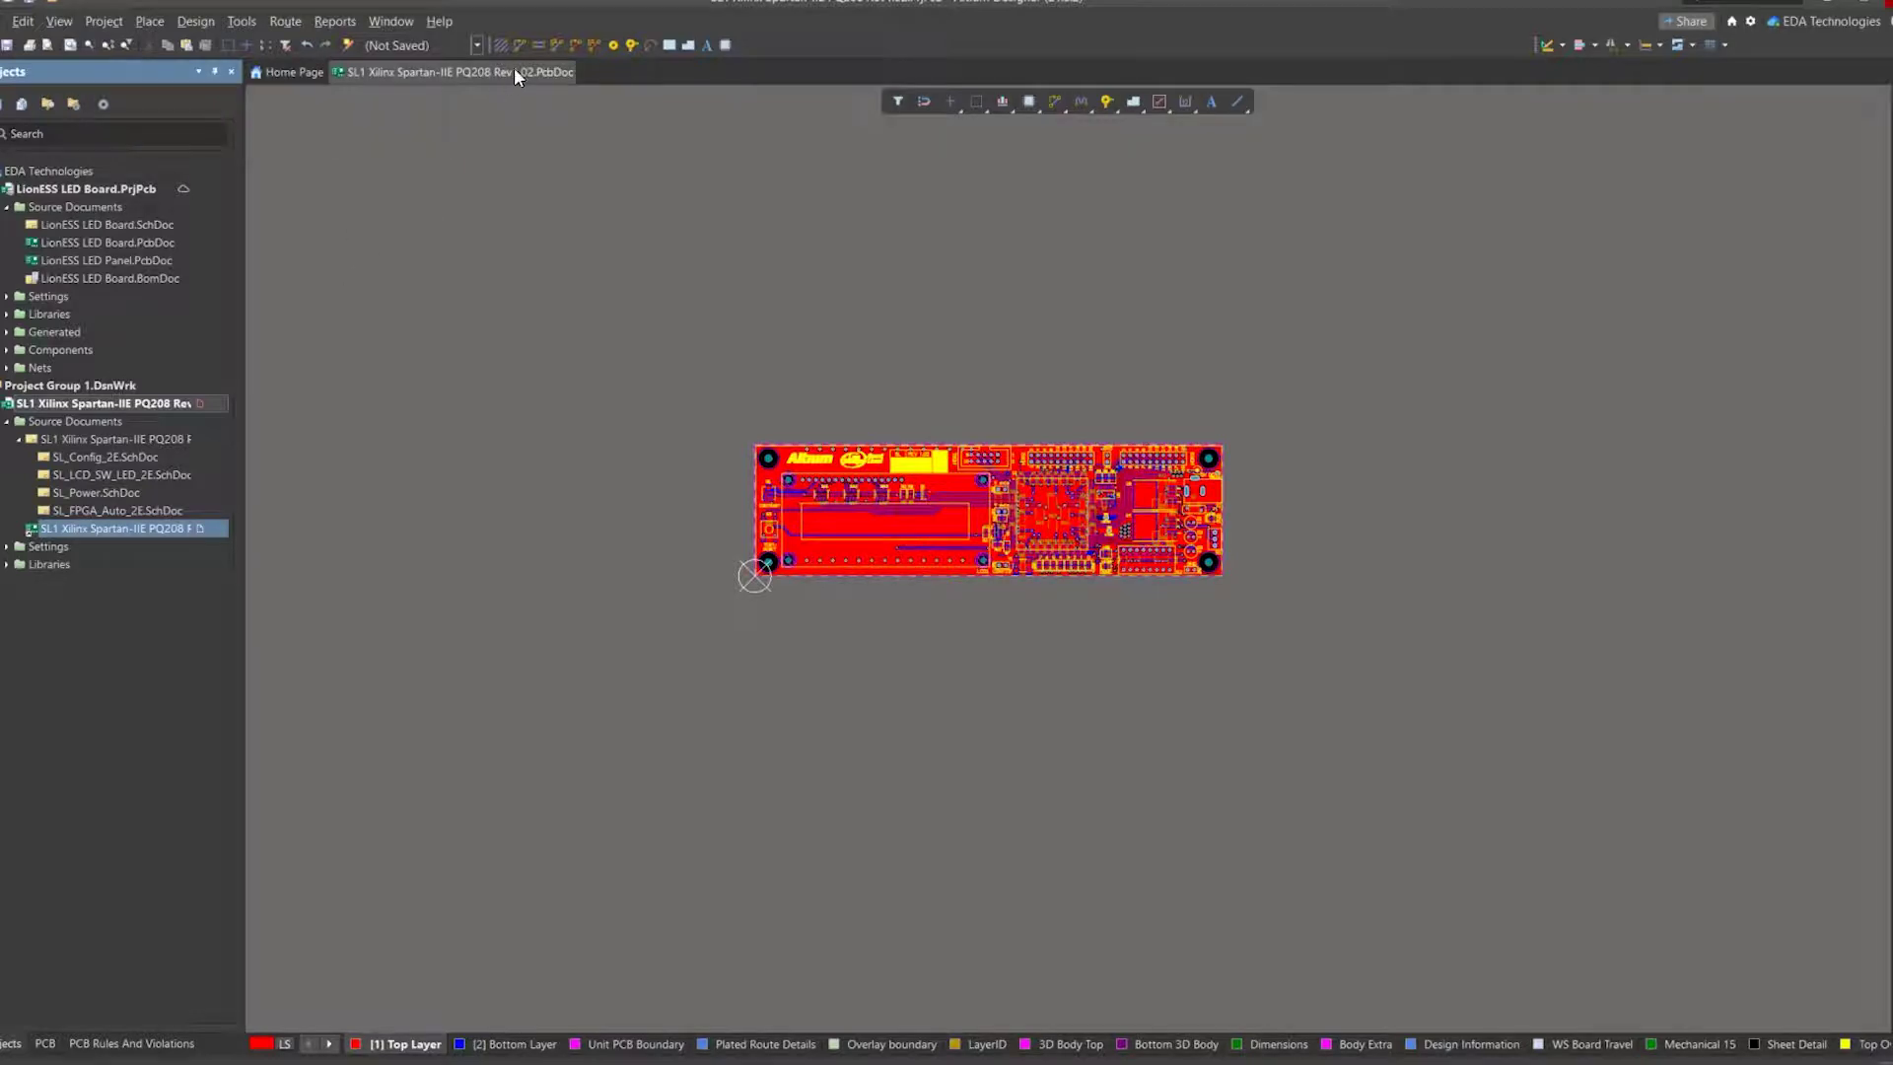
{"action": "left_click_drag", "start_coordinate": [245, 439], "coordinate": [367, 438]}
Add the saved _PANEL.PcbDoc copy from Webinars\Cost Optimization - Panel Sizes\Examples to the SL1 Xilinx Spartan-IIE PQ208 Rev1.02 project.
{"action": "right_click", "coordinate": [134, 402]}
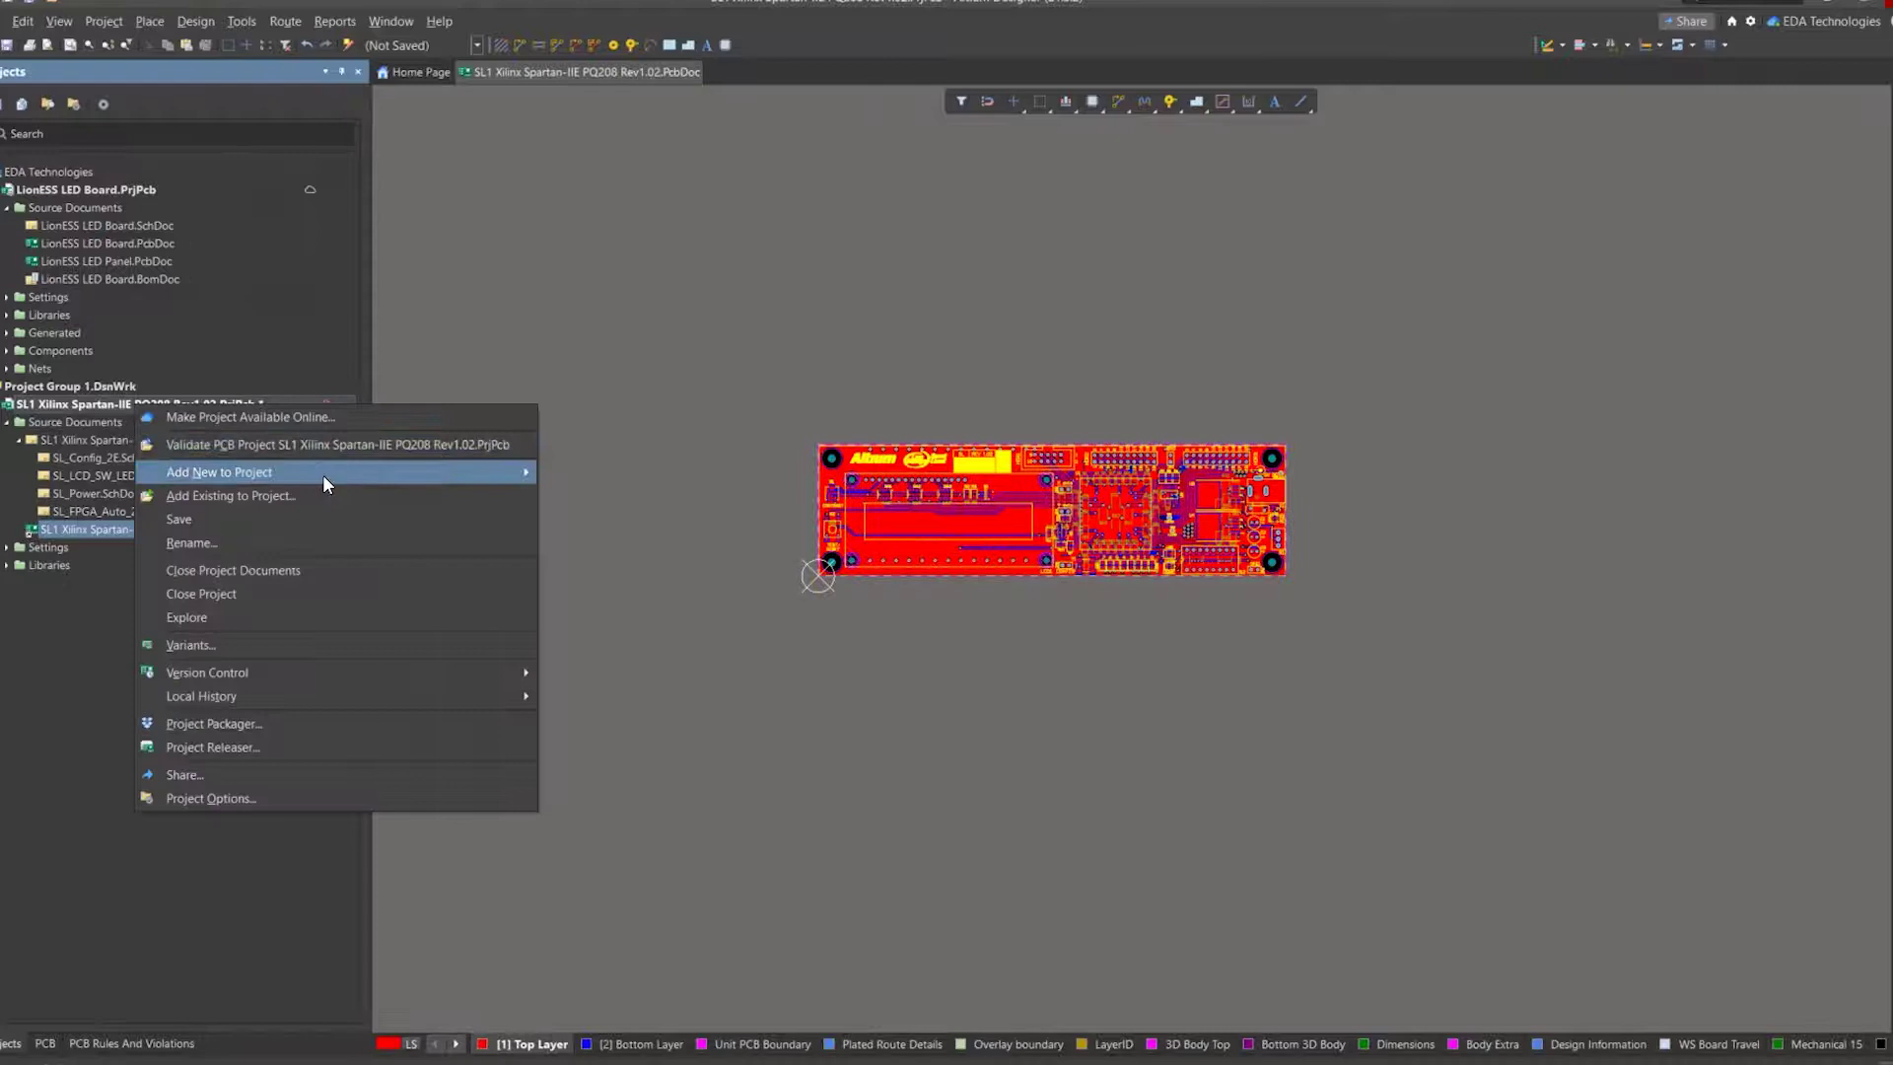
{"action": "left_click", "coordinate": [282, 494]}
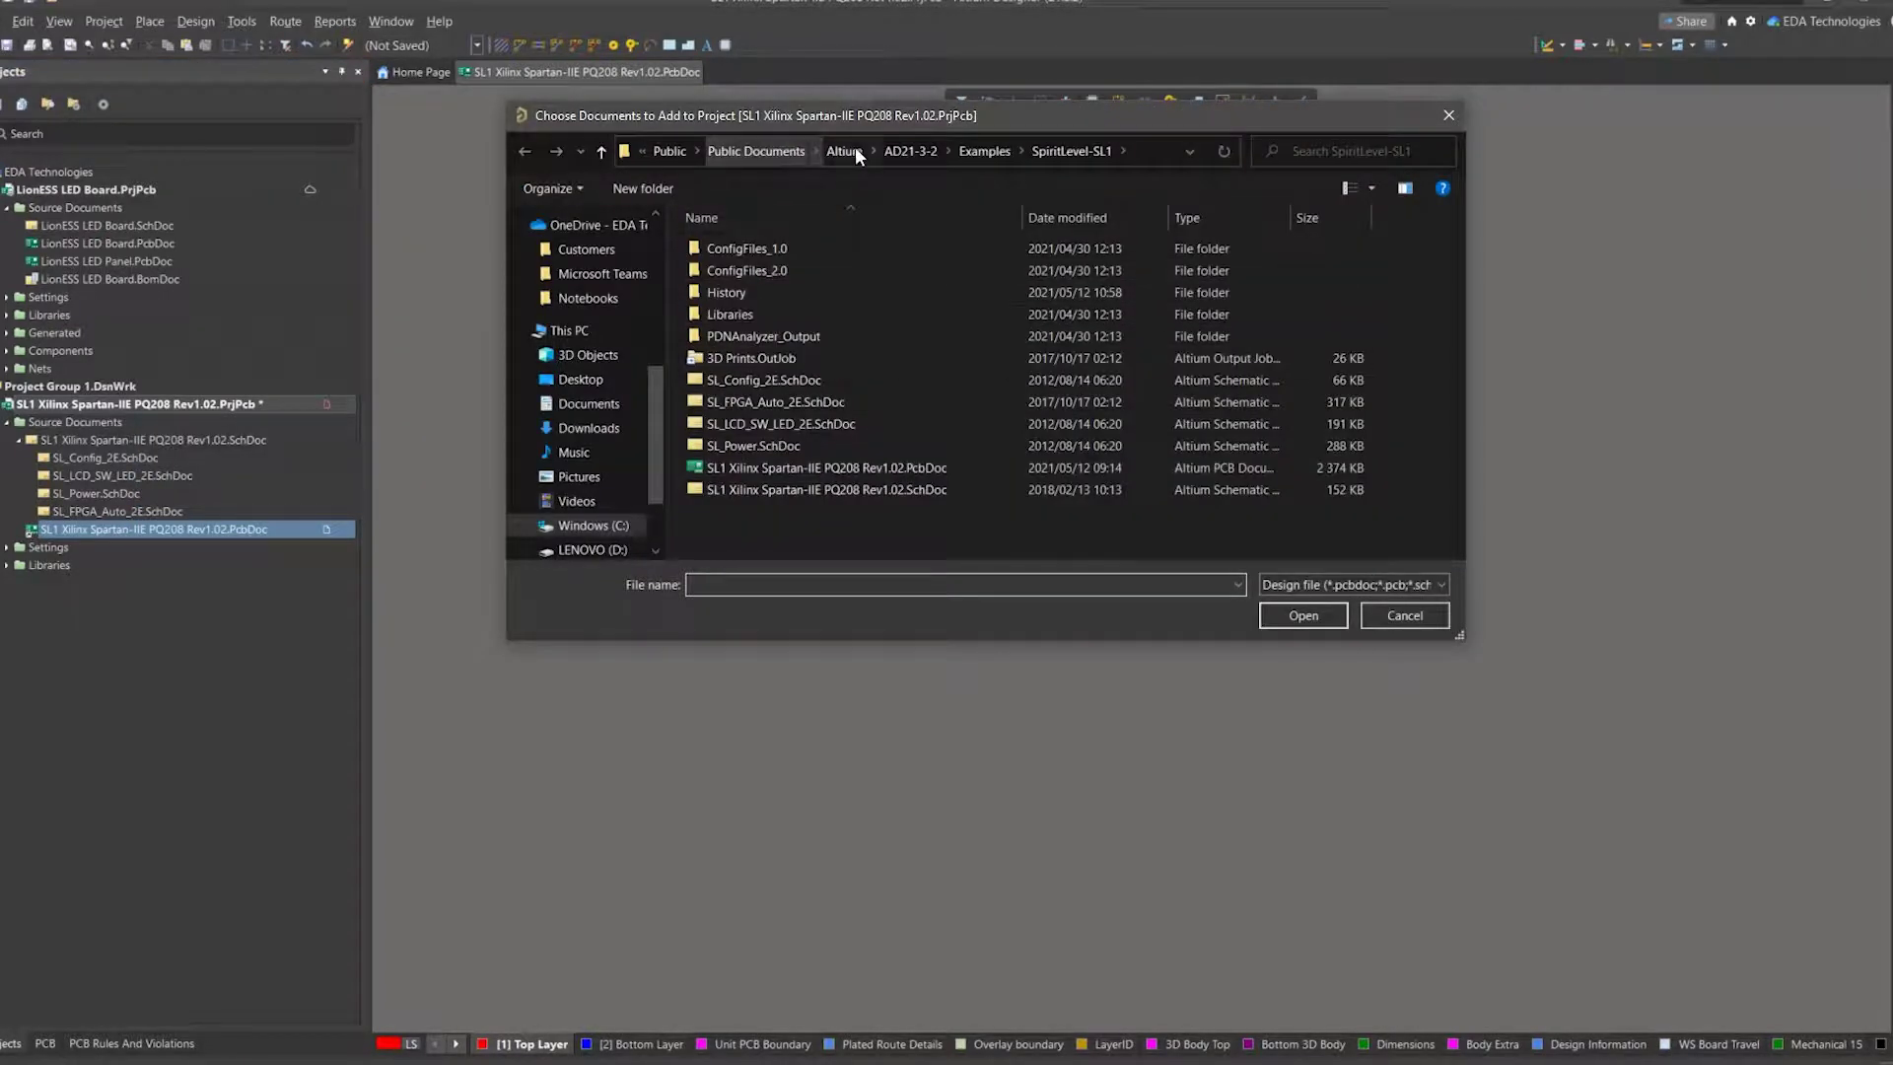
{"action": "left_click_drag", "start_coordinate": [651, 417], "coordinate": [635, 229]}
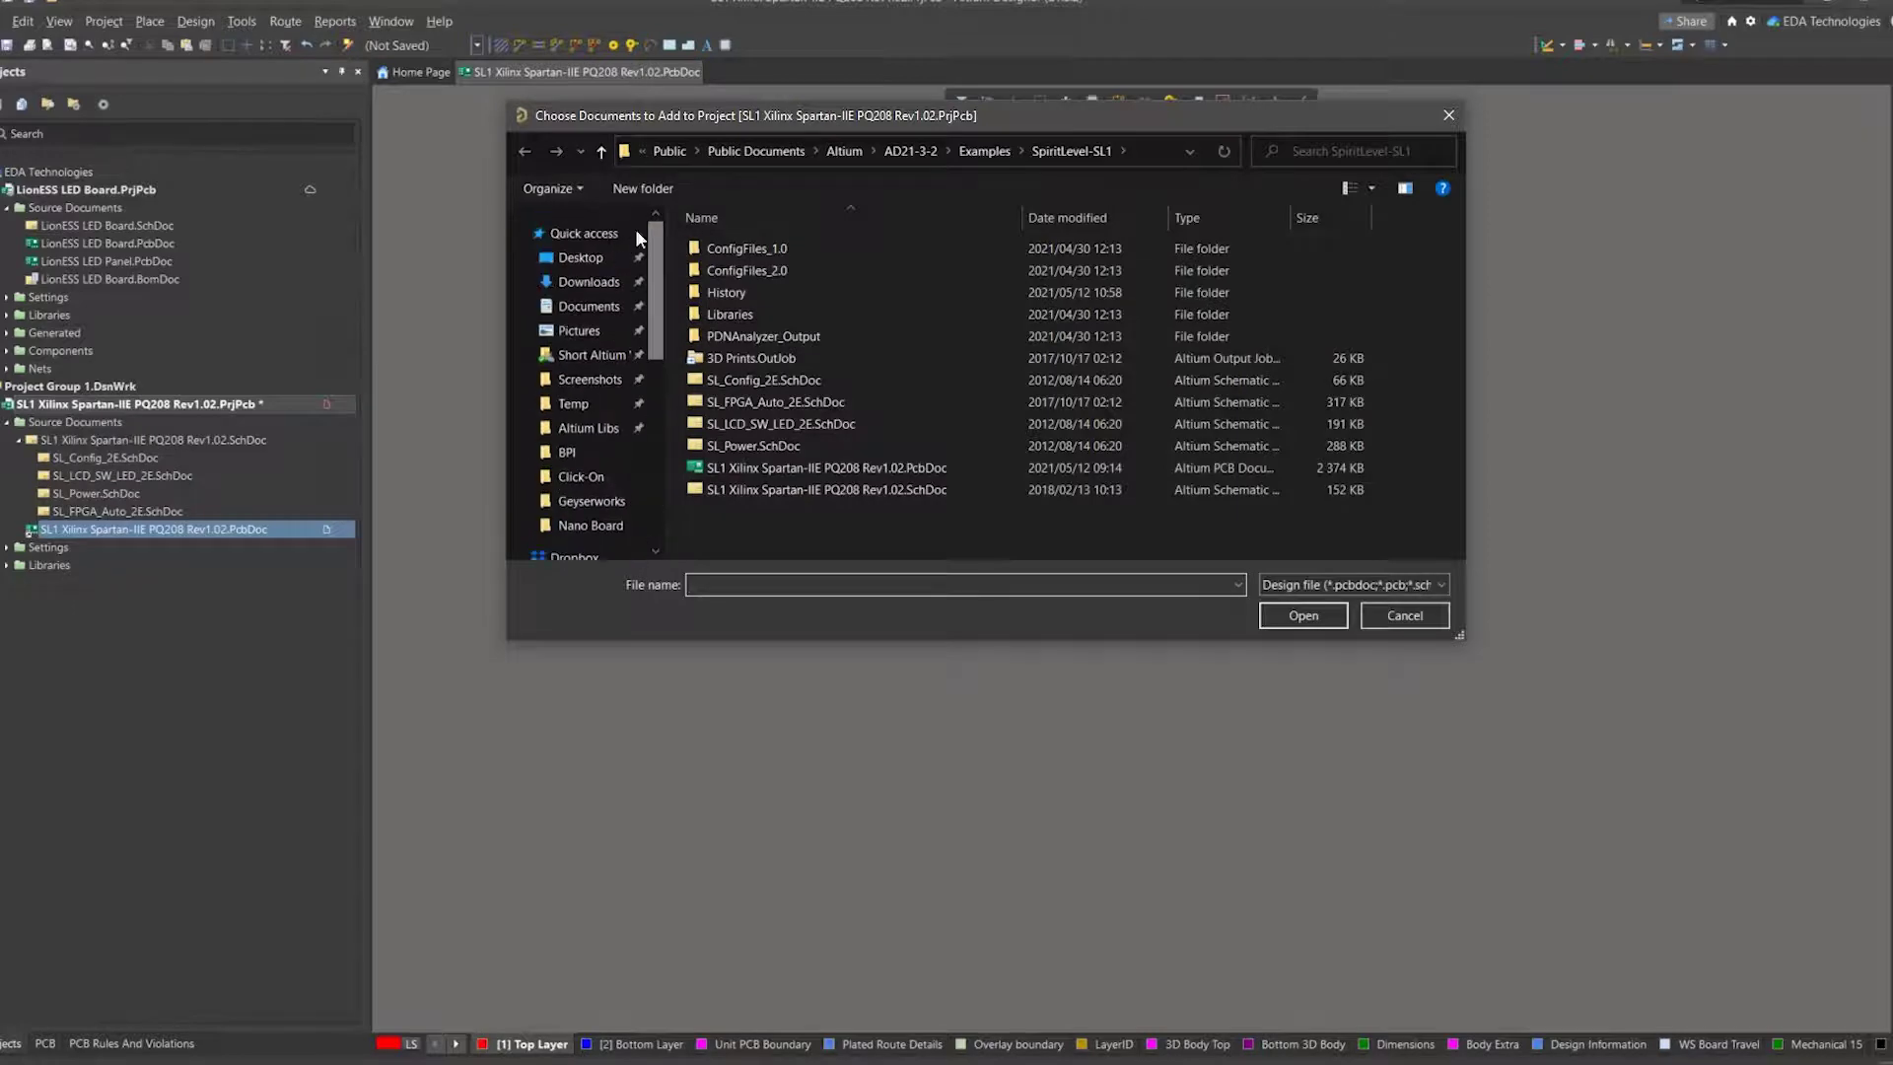
{"action": "left_click", "coordinate": [580, 257]}
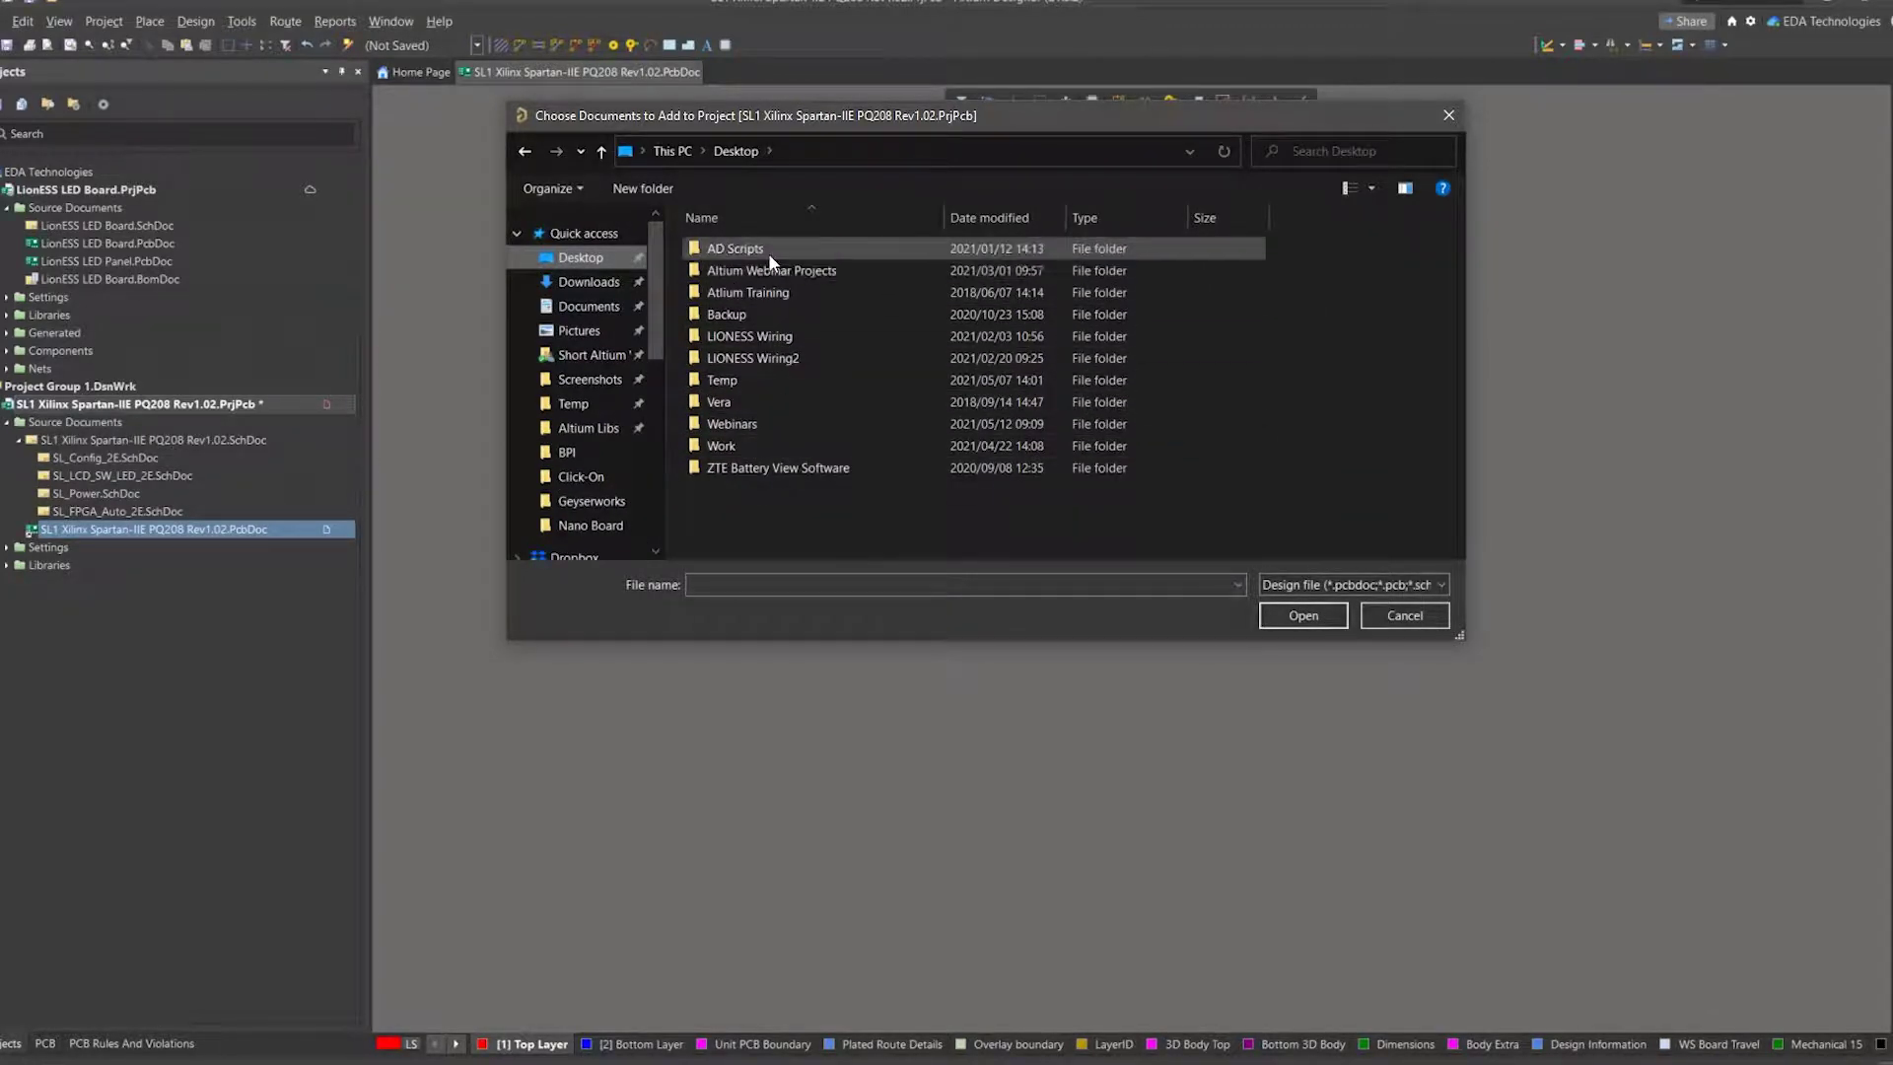
{"action": "double_click", "coordinate": [761, 422]}
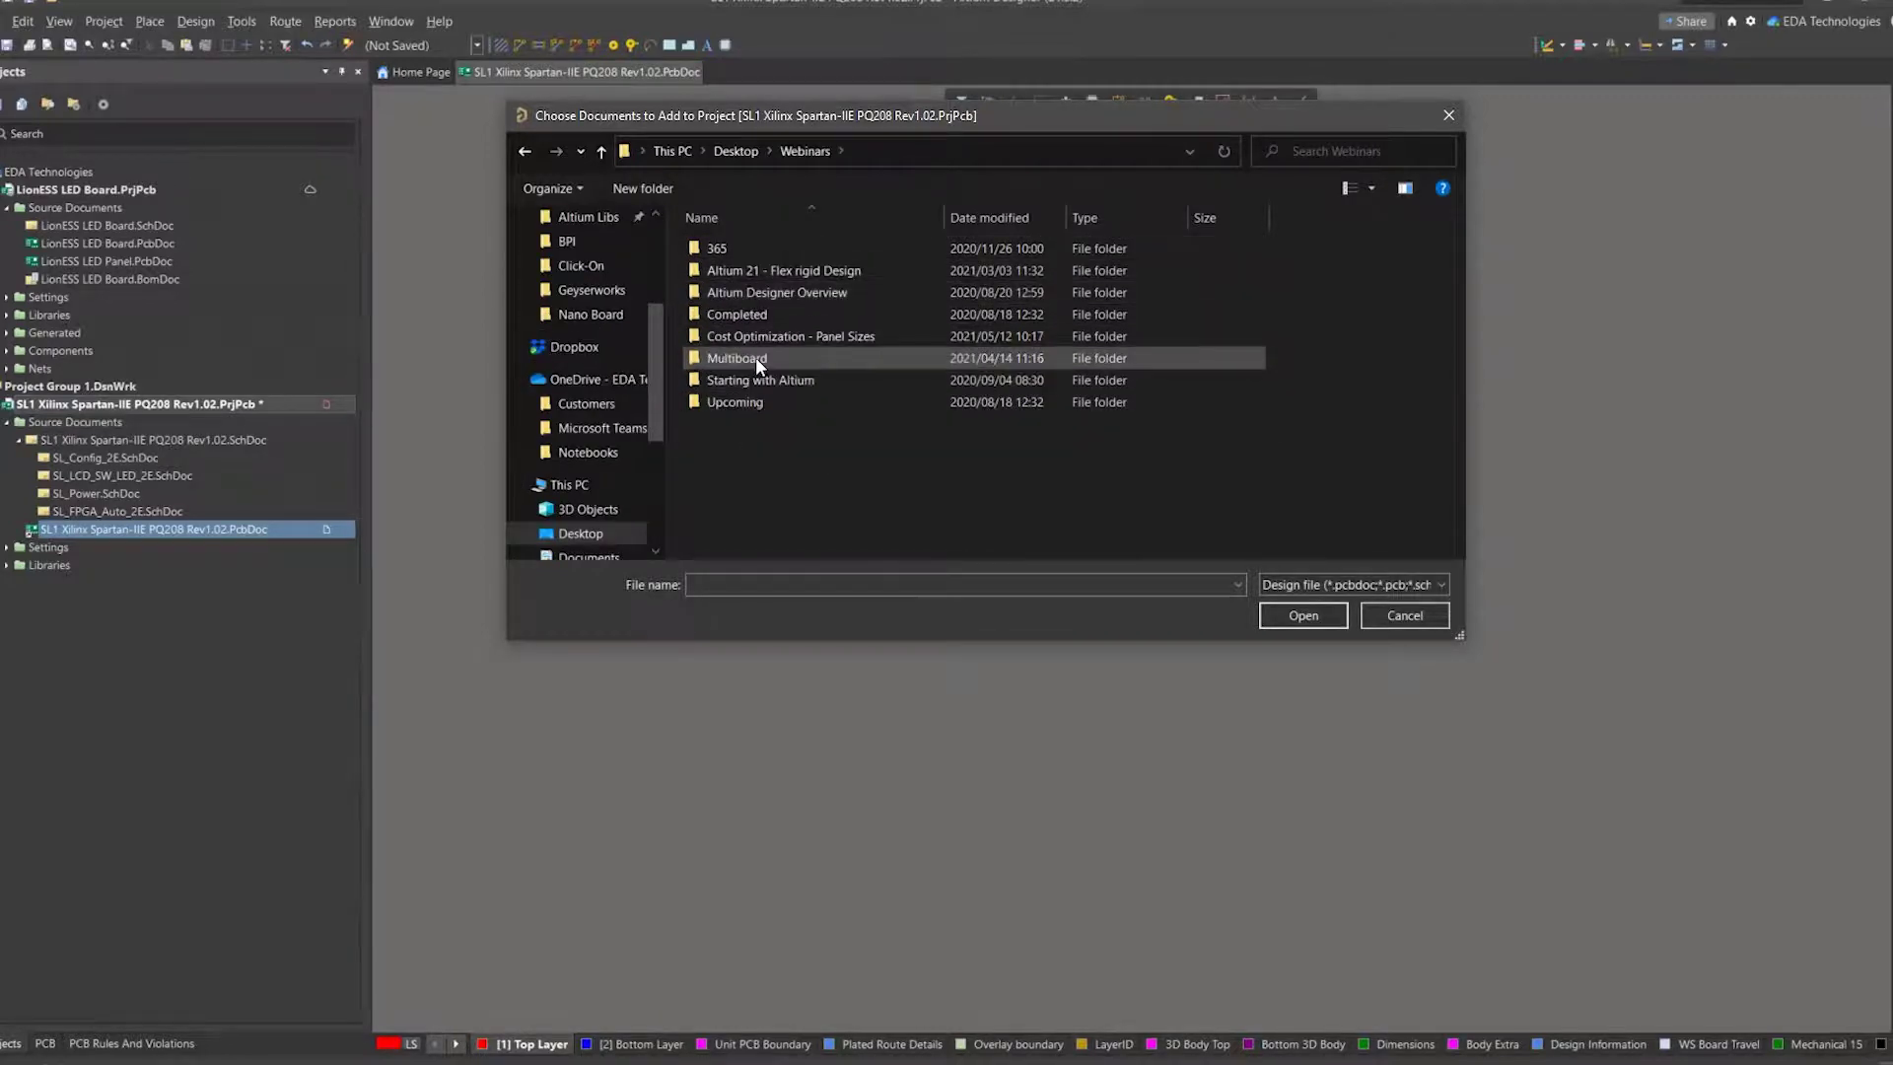
{"action": "double_click", "coordinate": [756, 336]}
{"action": "double_click", "coordinate": [748, 247]}
{"action": "left_click", "coordinate": [773, 249]}
{"action": "left_click", "coordinate": [1292, 615]}
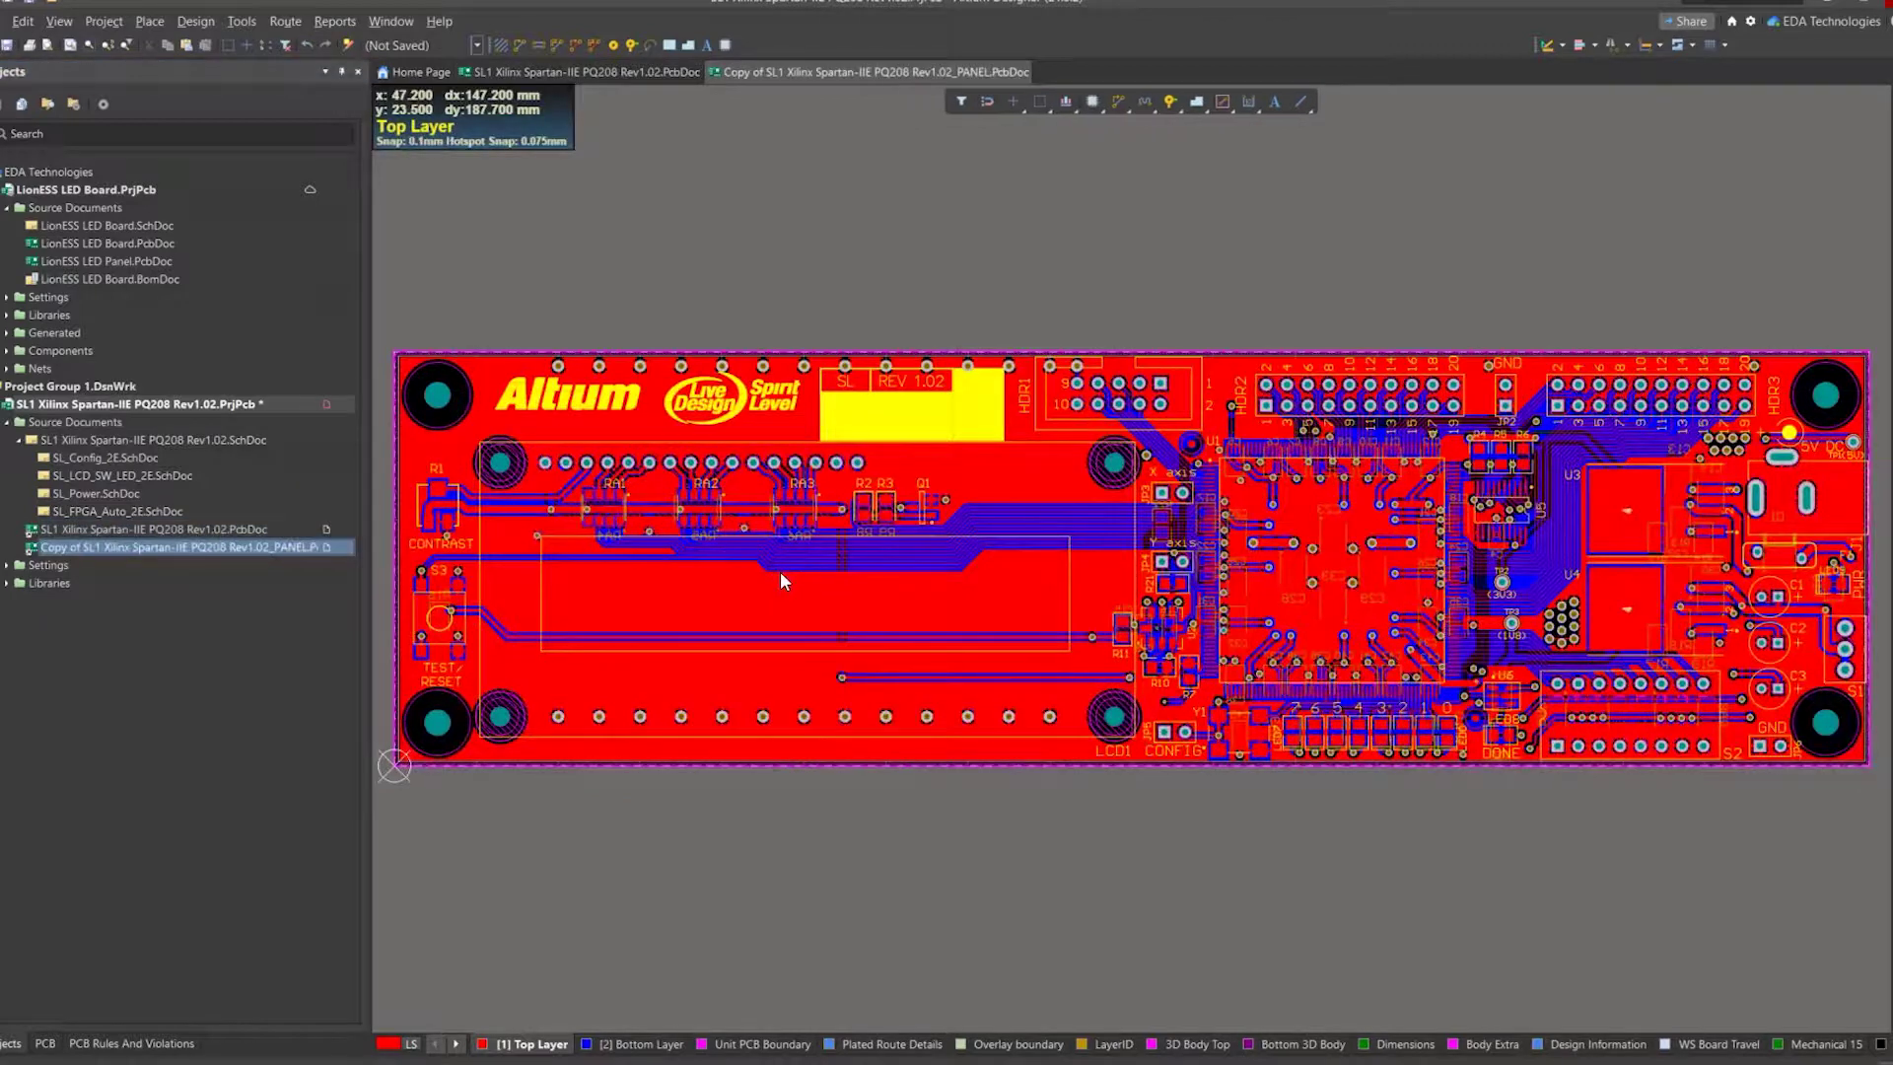
Delete all the design objects from the panel document, keeping only the empty board shape.
{"action": "left_click_drag", "start_coordinate": [482, 181], "coordinate": [1403, 749]}
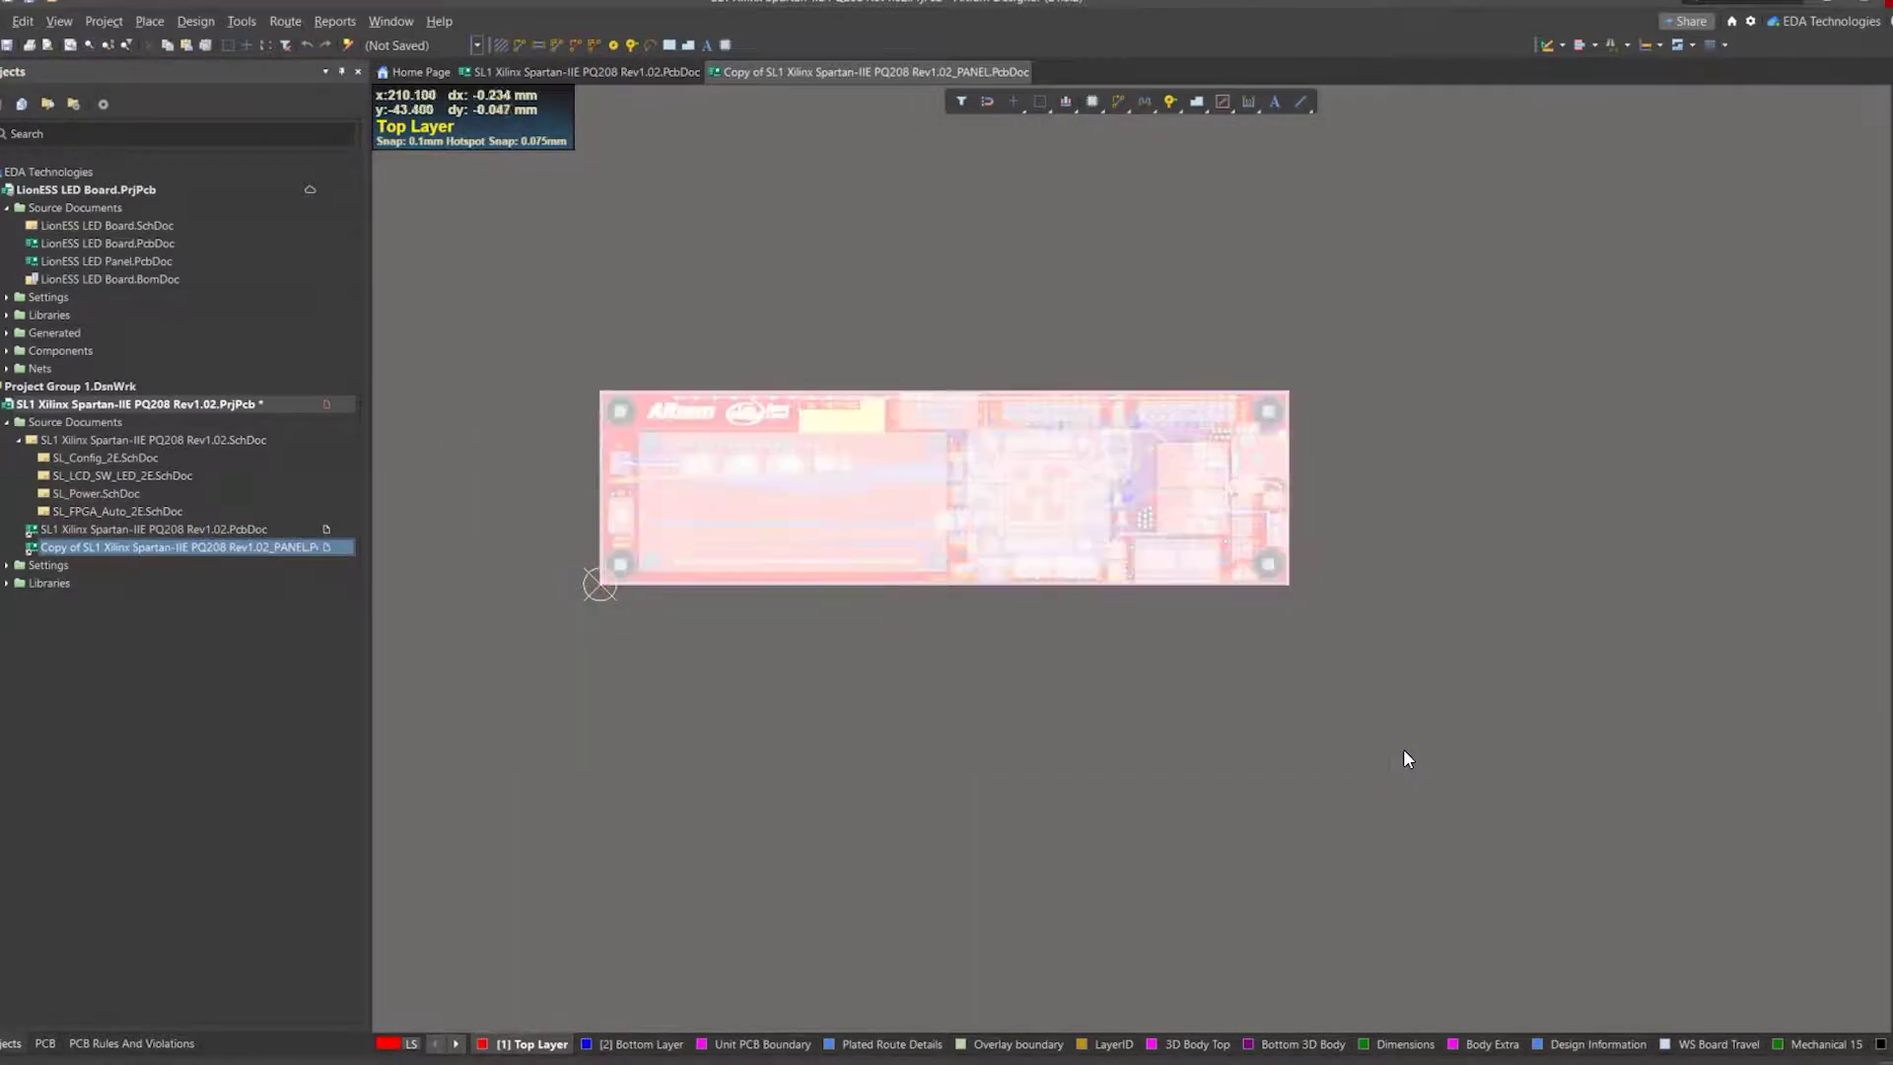
{"action": "key", "text": "Delete"}
{"action": "left_click", "coordinate": [949, 580]}
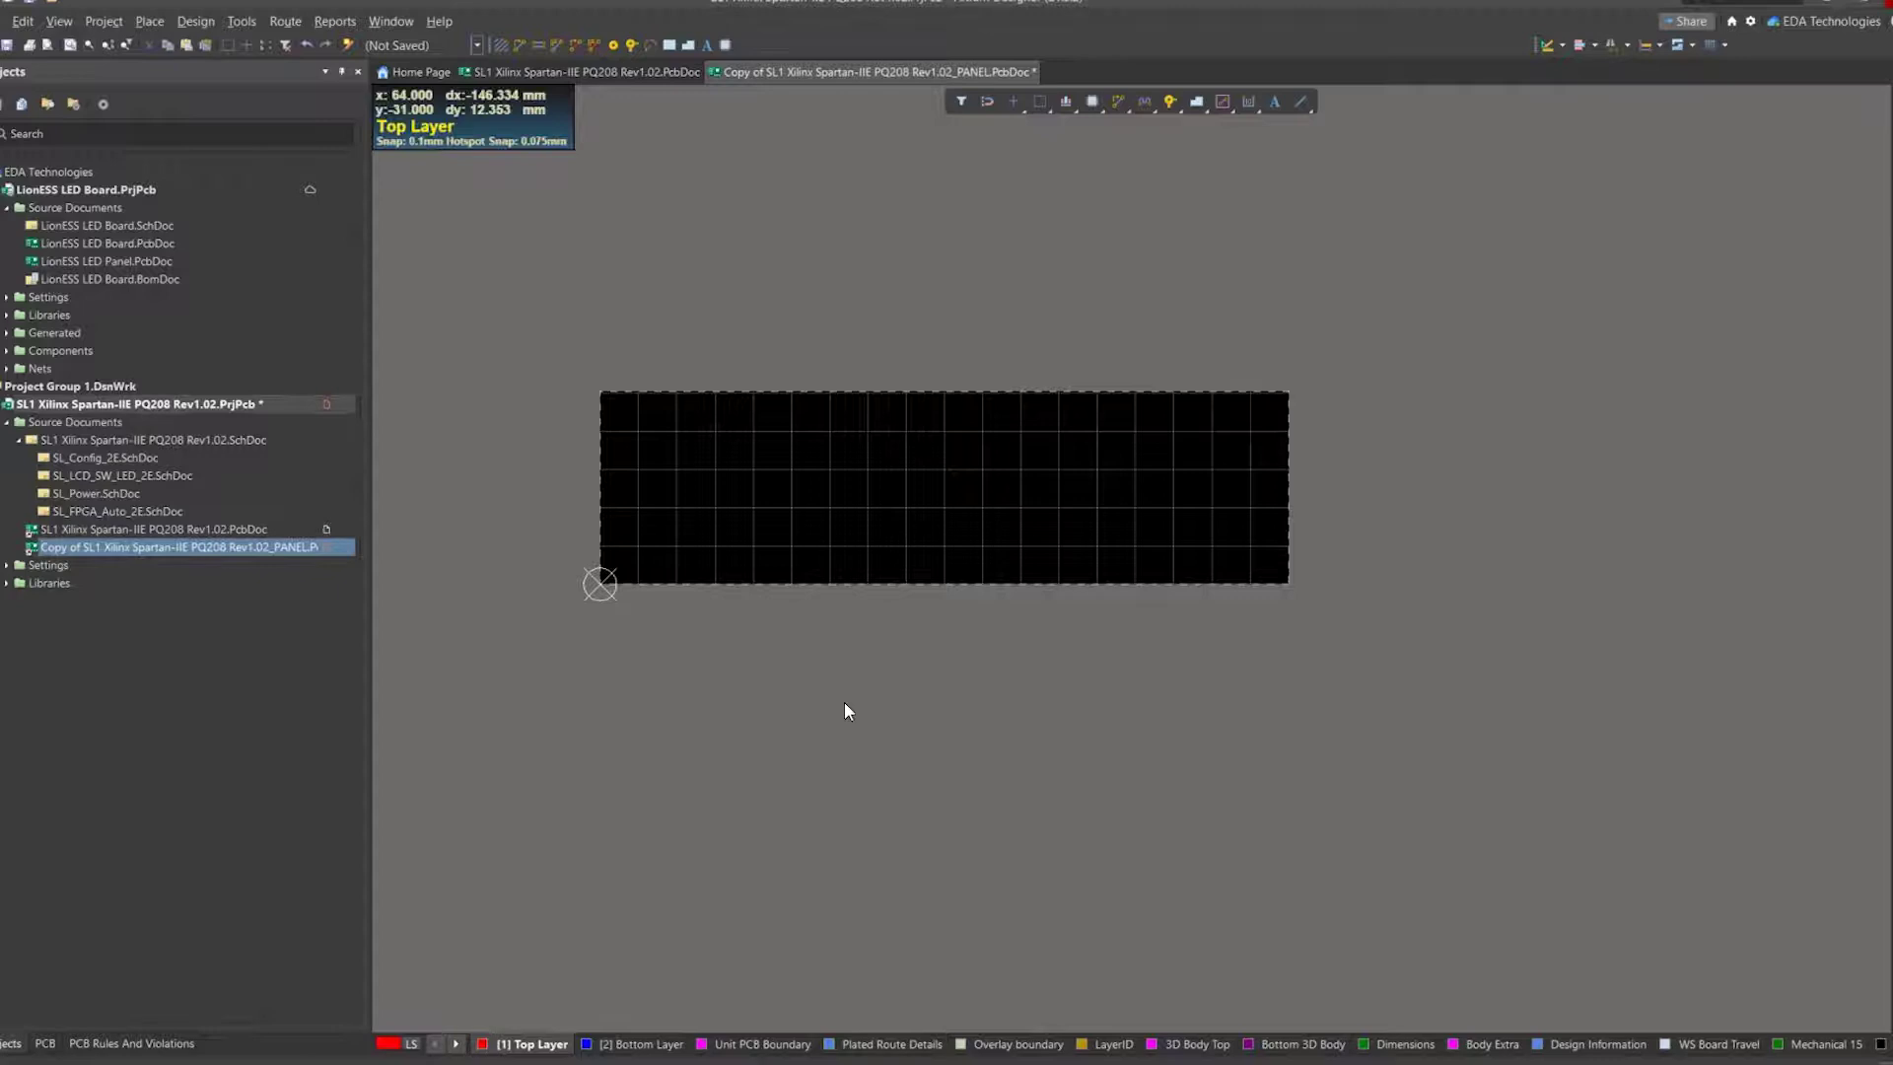
Place an embedded board array with its lower-left corner on the board origin.
{"action": "right_click_drag", "start_coordinate": [1187, 588], "coordinate": [1364, 582]}
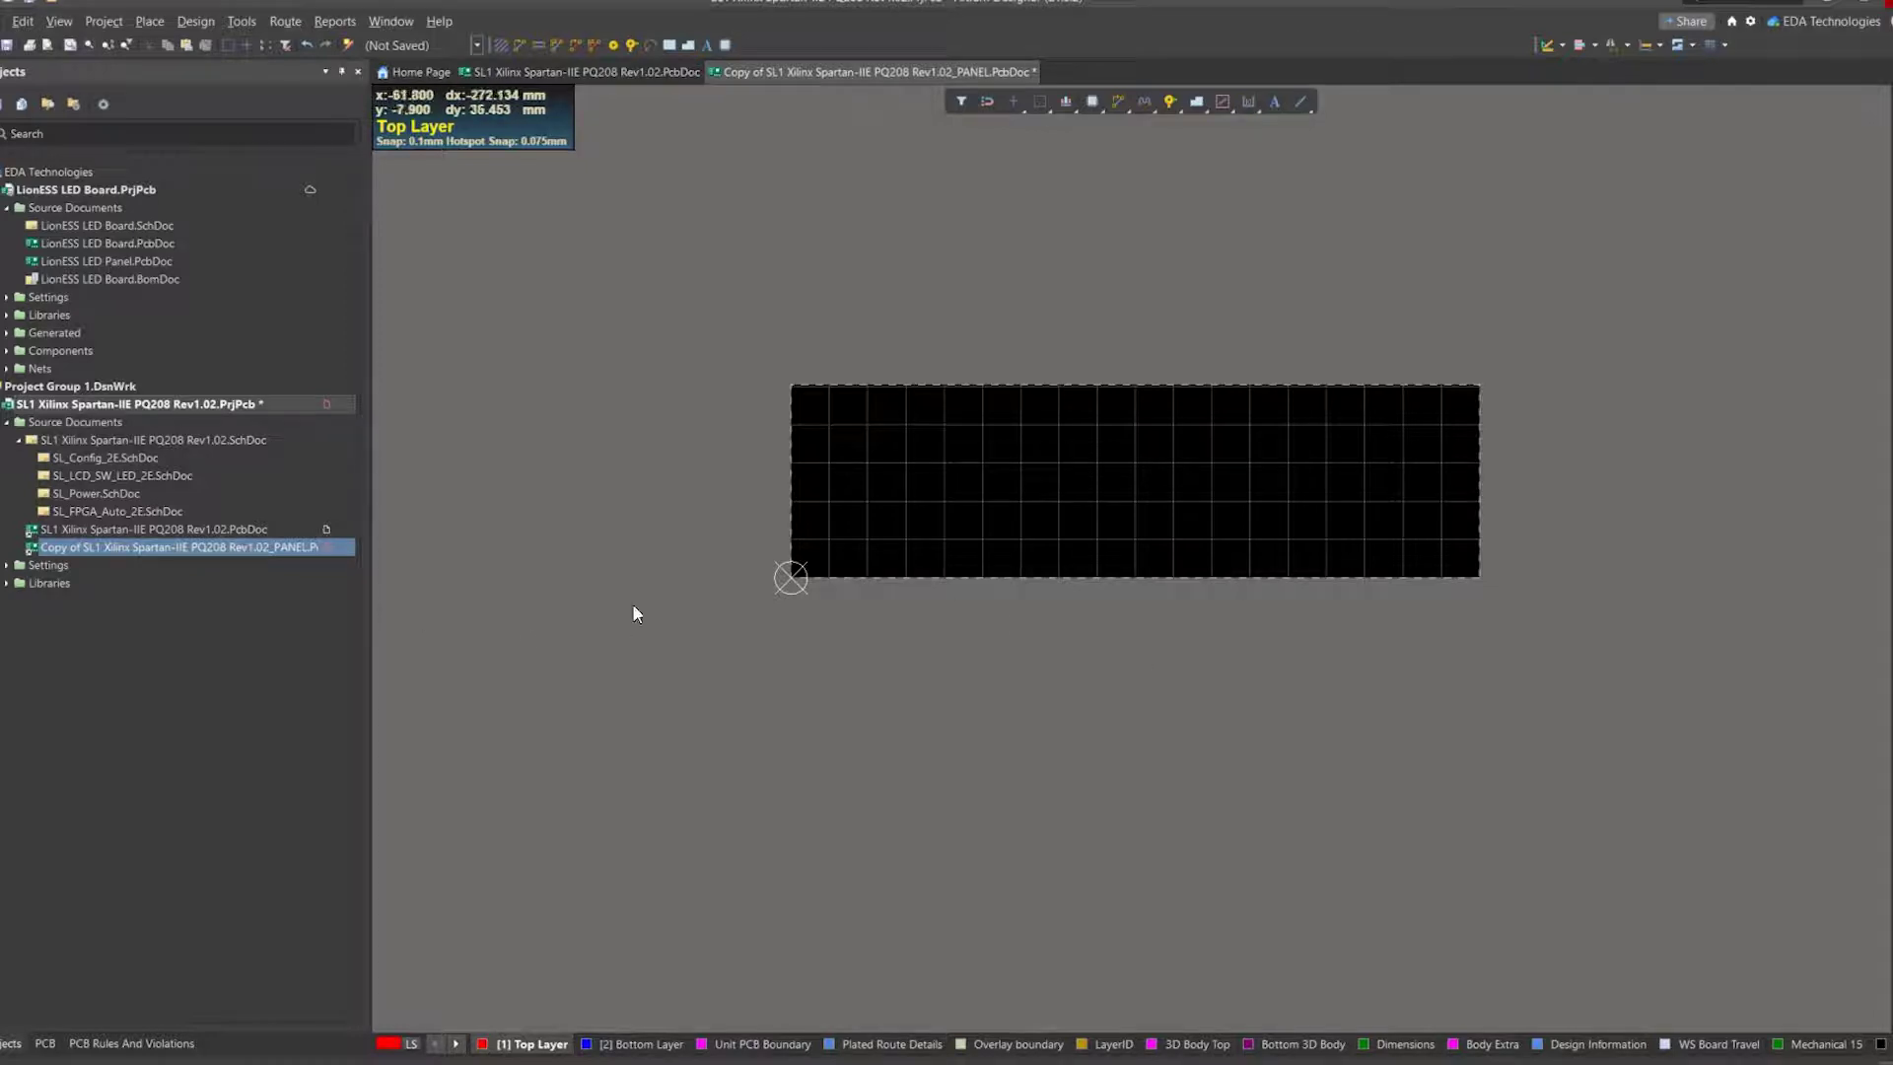
{"action": "key", "text": "p"}
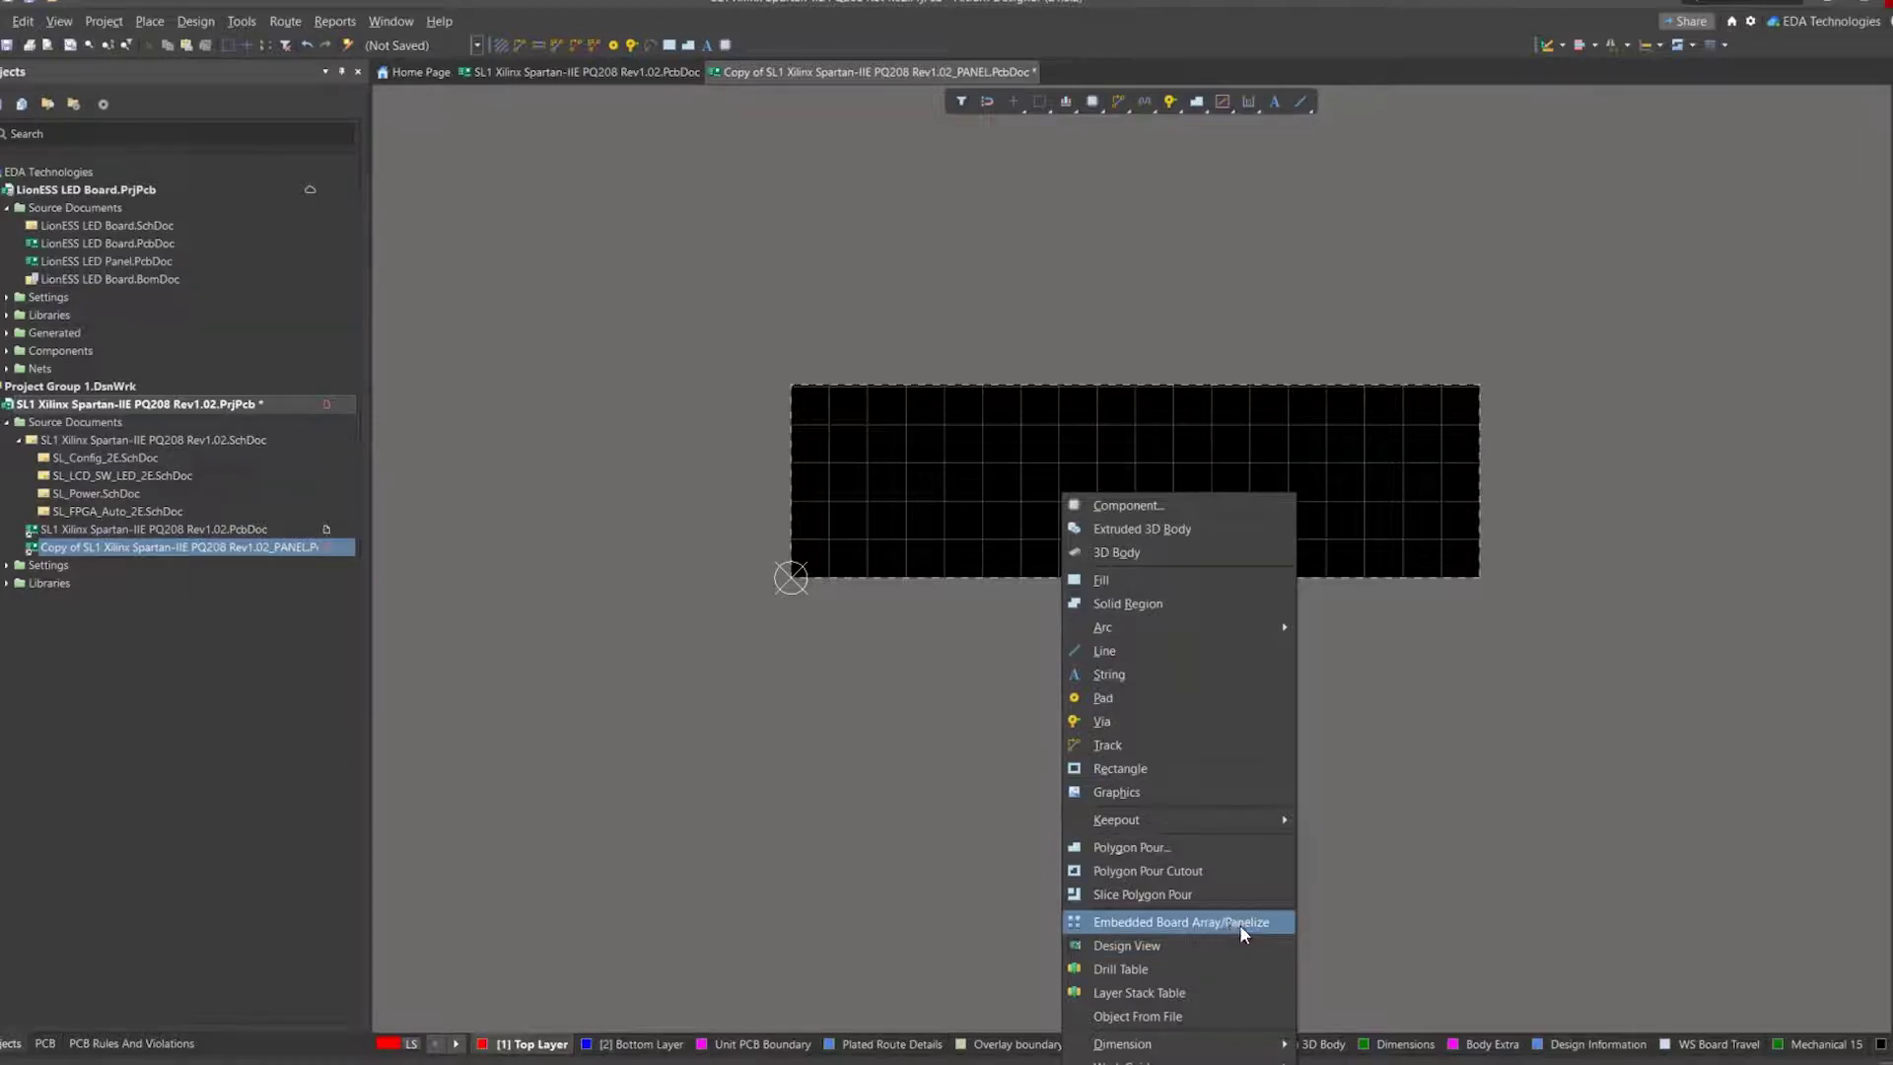
{"action": "left_click", "coordinate": [1239, 925]}
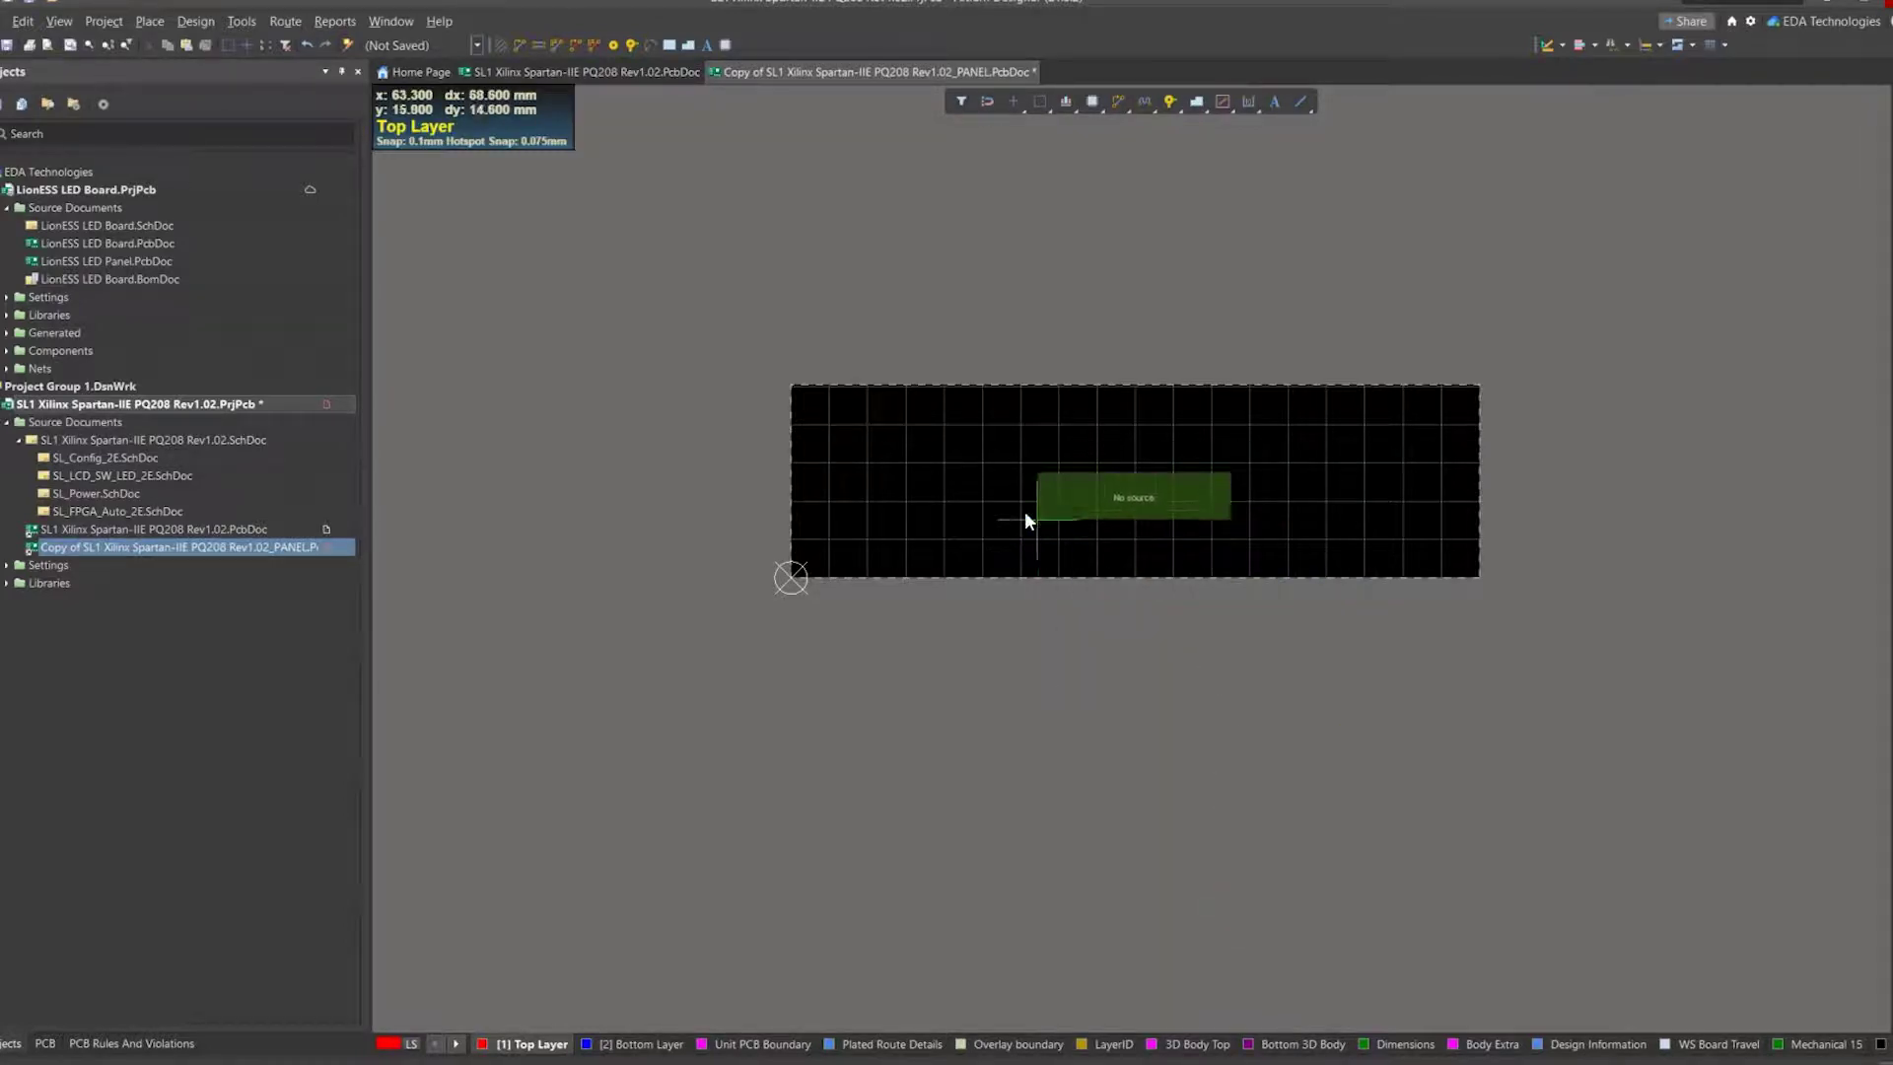
{"action": "scroll", "coordinate": [788, 575], "scroll_direction": "up", "scroll_amount": 3, "text": "ctrl"}
{"action": "scroll", "coordinate": [789, 579], "scroll_direction": "up", "scroll_amount": 1, "text": "ctrl"}
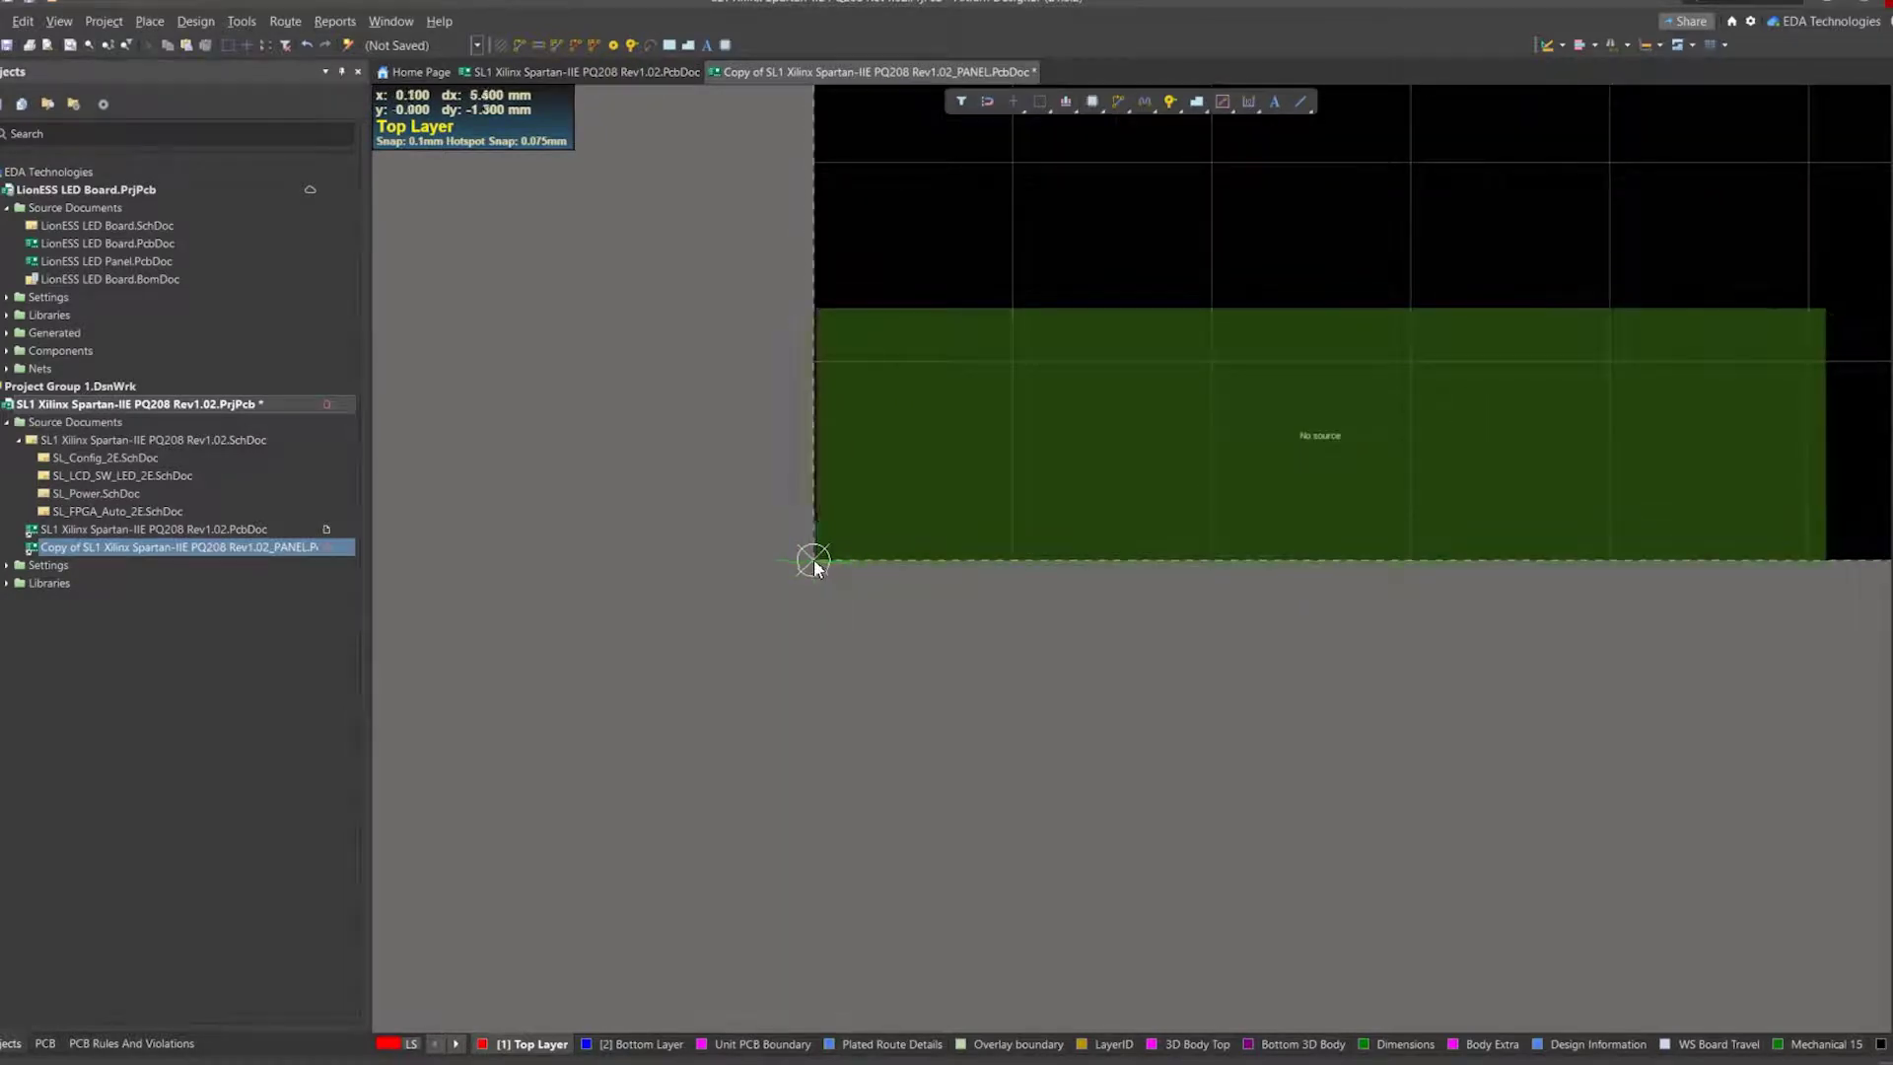
{"action": "left_click", "coordinate": [813, 560]}
{"action": "right_click", "coordinate": [887, 660]}
{"action": "scroll", "coordinate": [927, 639], "scroll_direction": "down", "scroll_amount": 2, "text": "ctrl"}
{"action": "right_click_drag", "start_coordinate": [1078, 668], "coordinate": [779, 704]}
{"action": "left_click", "coordinate": [857, 563]}
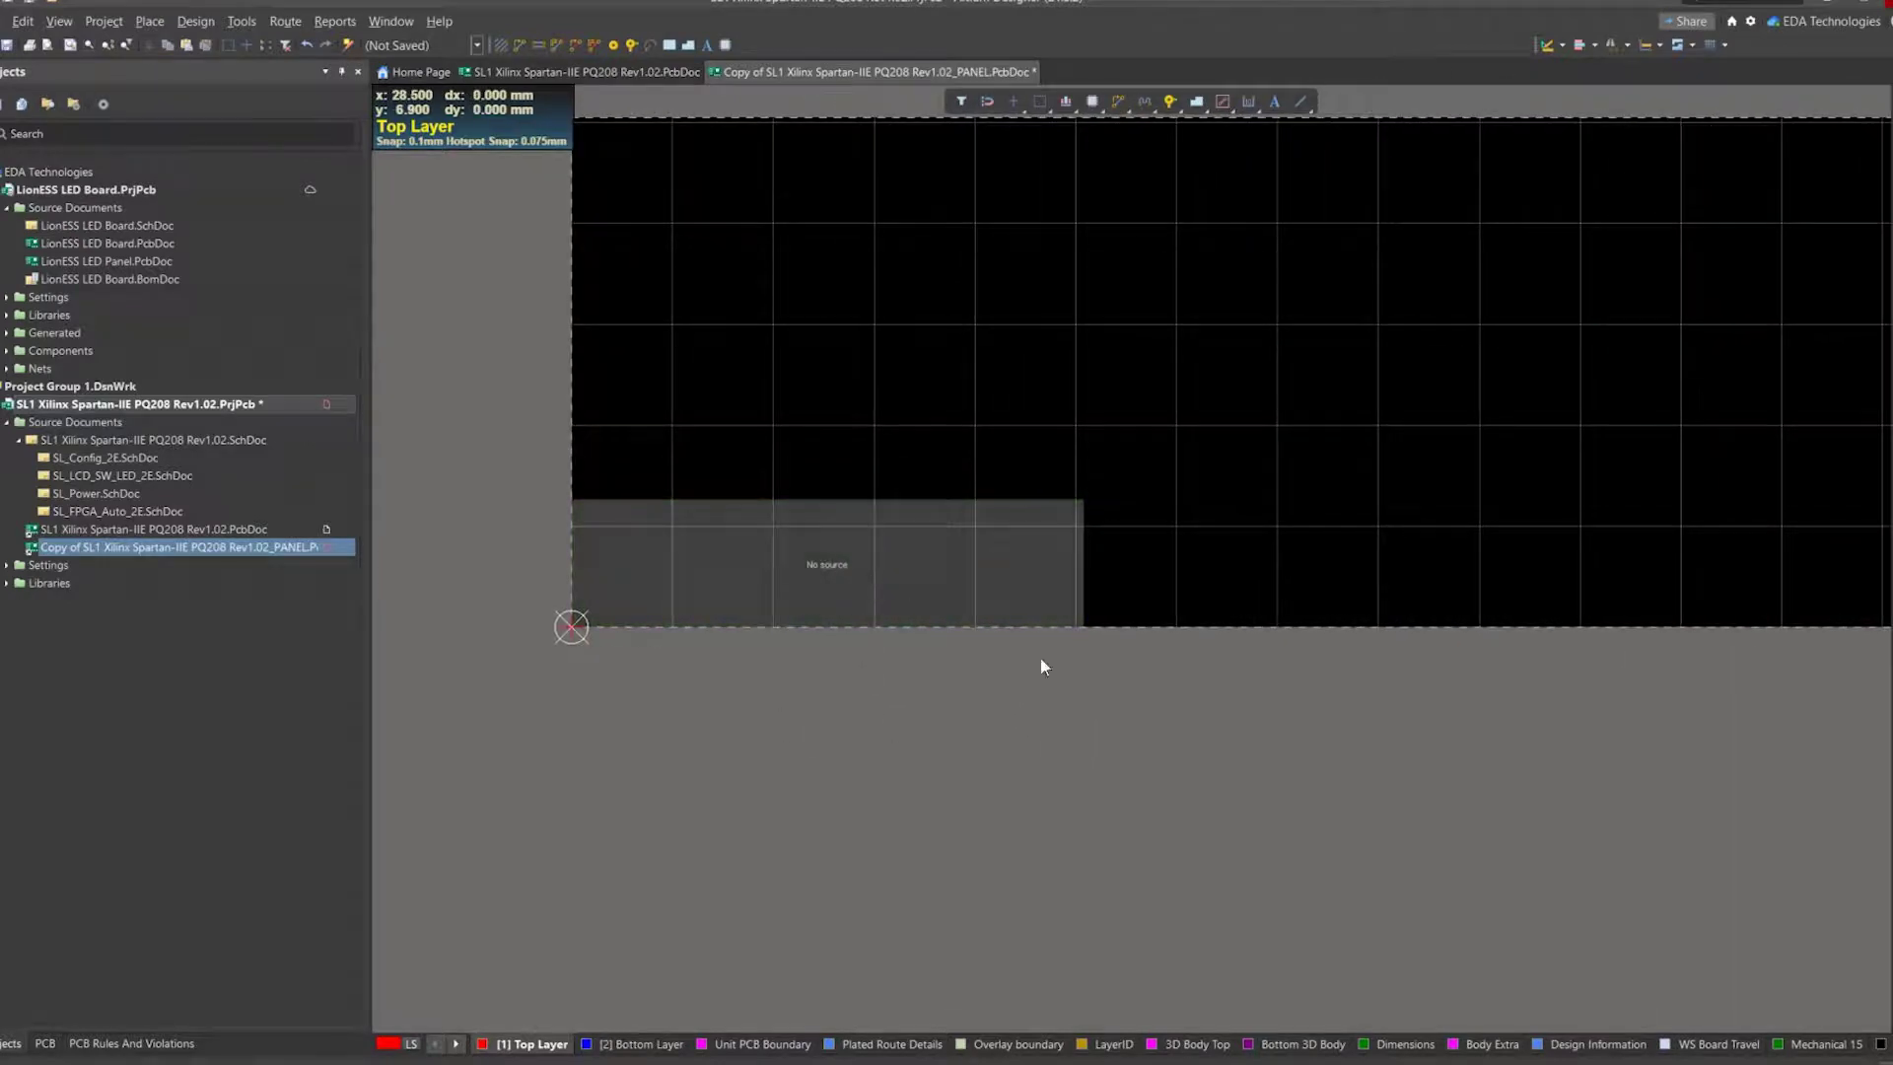
{"action": "double_click", "coordinate": [1191, 613]}
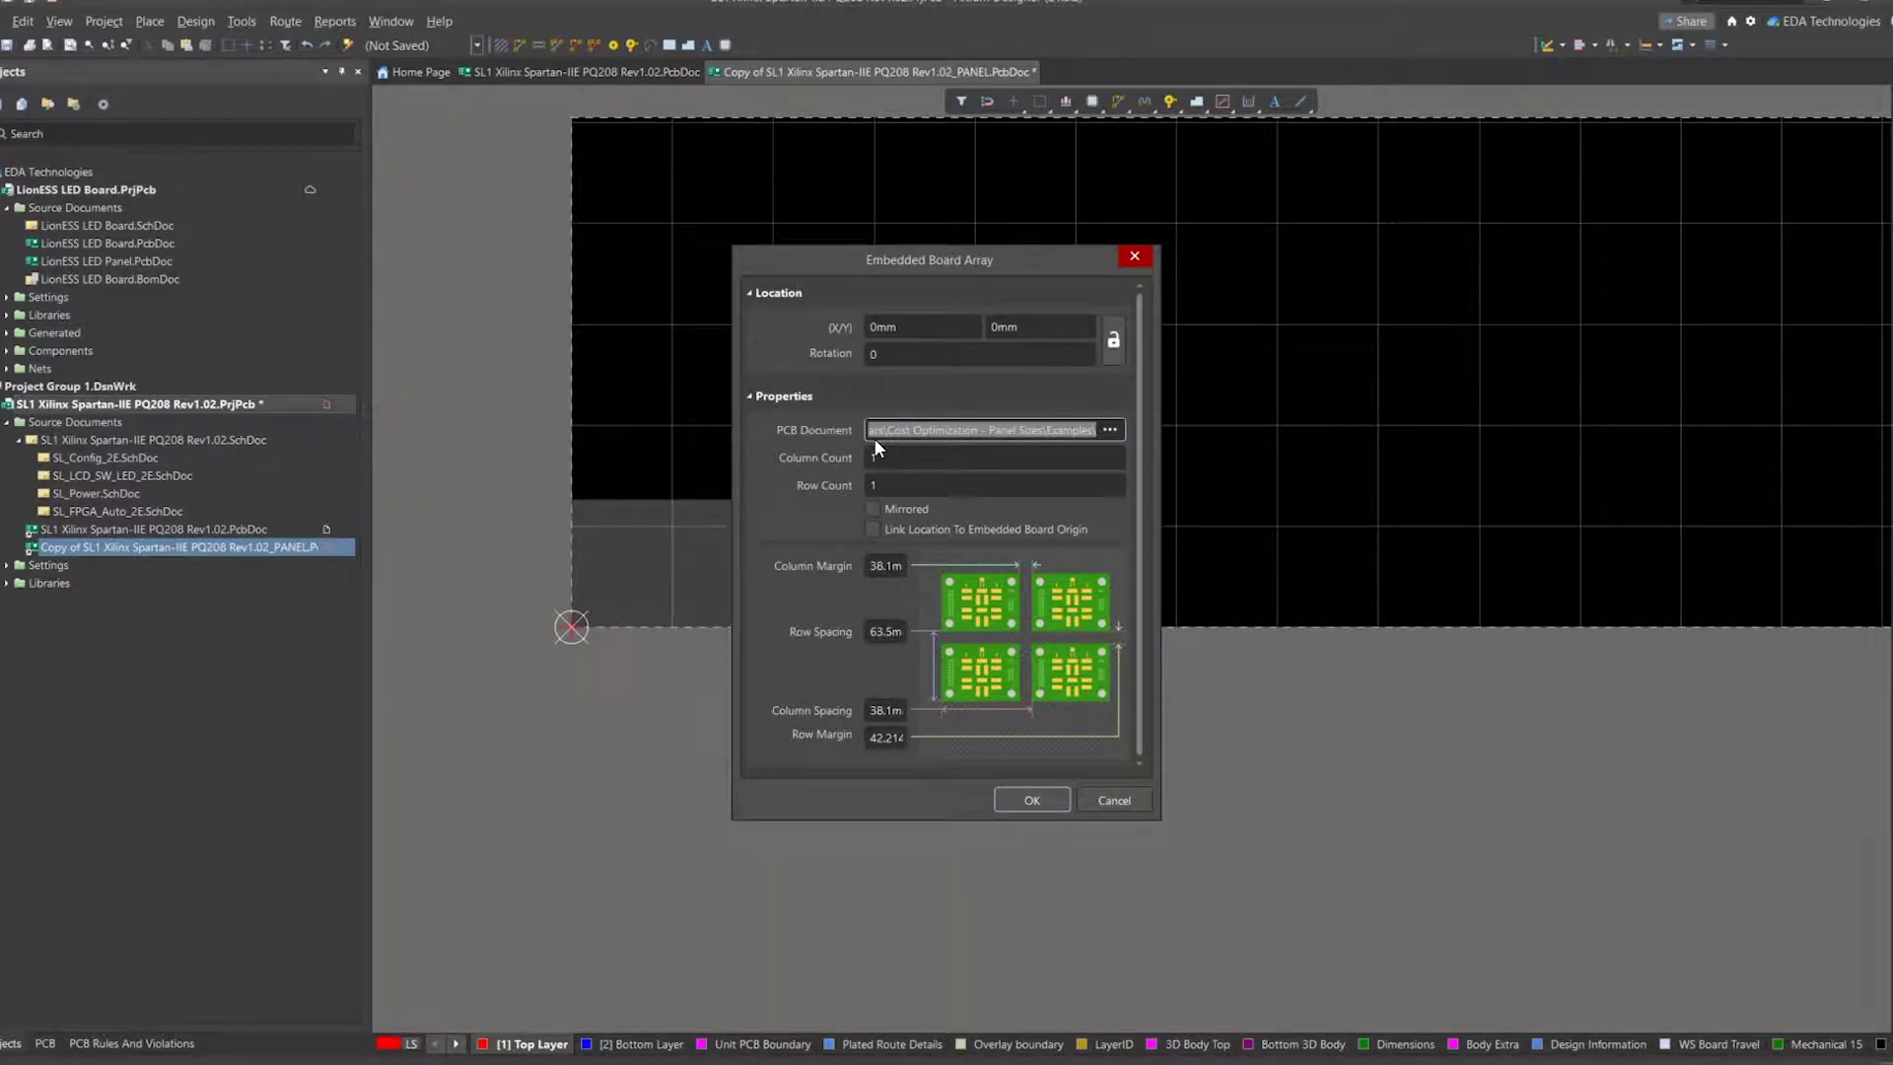
{"action": "left_click_drag", "start_coordinate": [1160, 446], "coordinate": [1220, 445]}
{"action": "left_click", "coordinate": [1173, 430]}
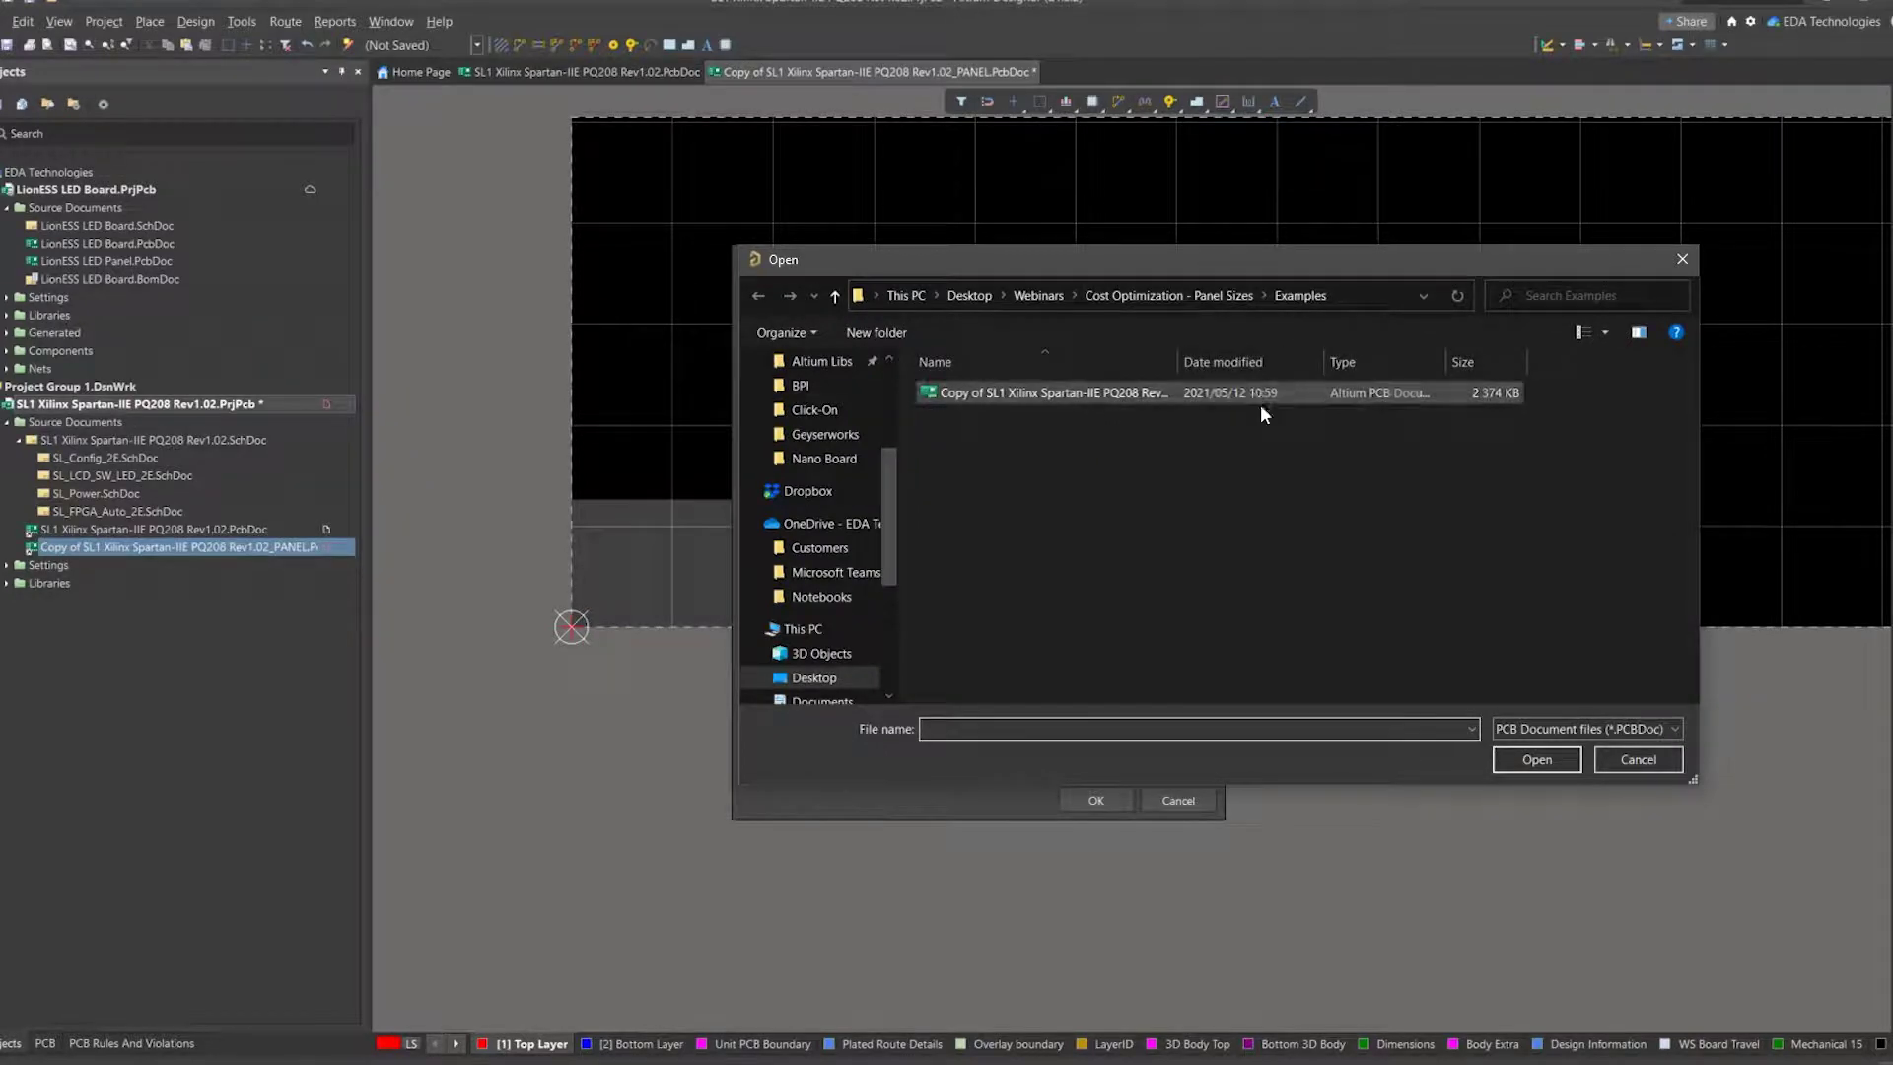
{"action": "left_click_drag", "start_coordinate": [895, 557], "coordinate": [849, 676]}
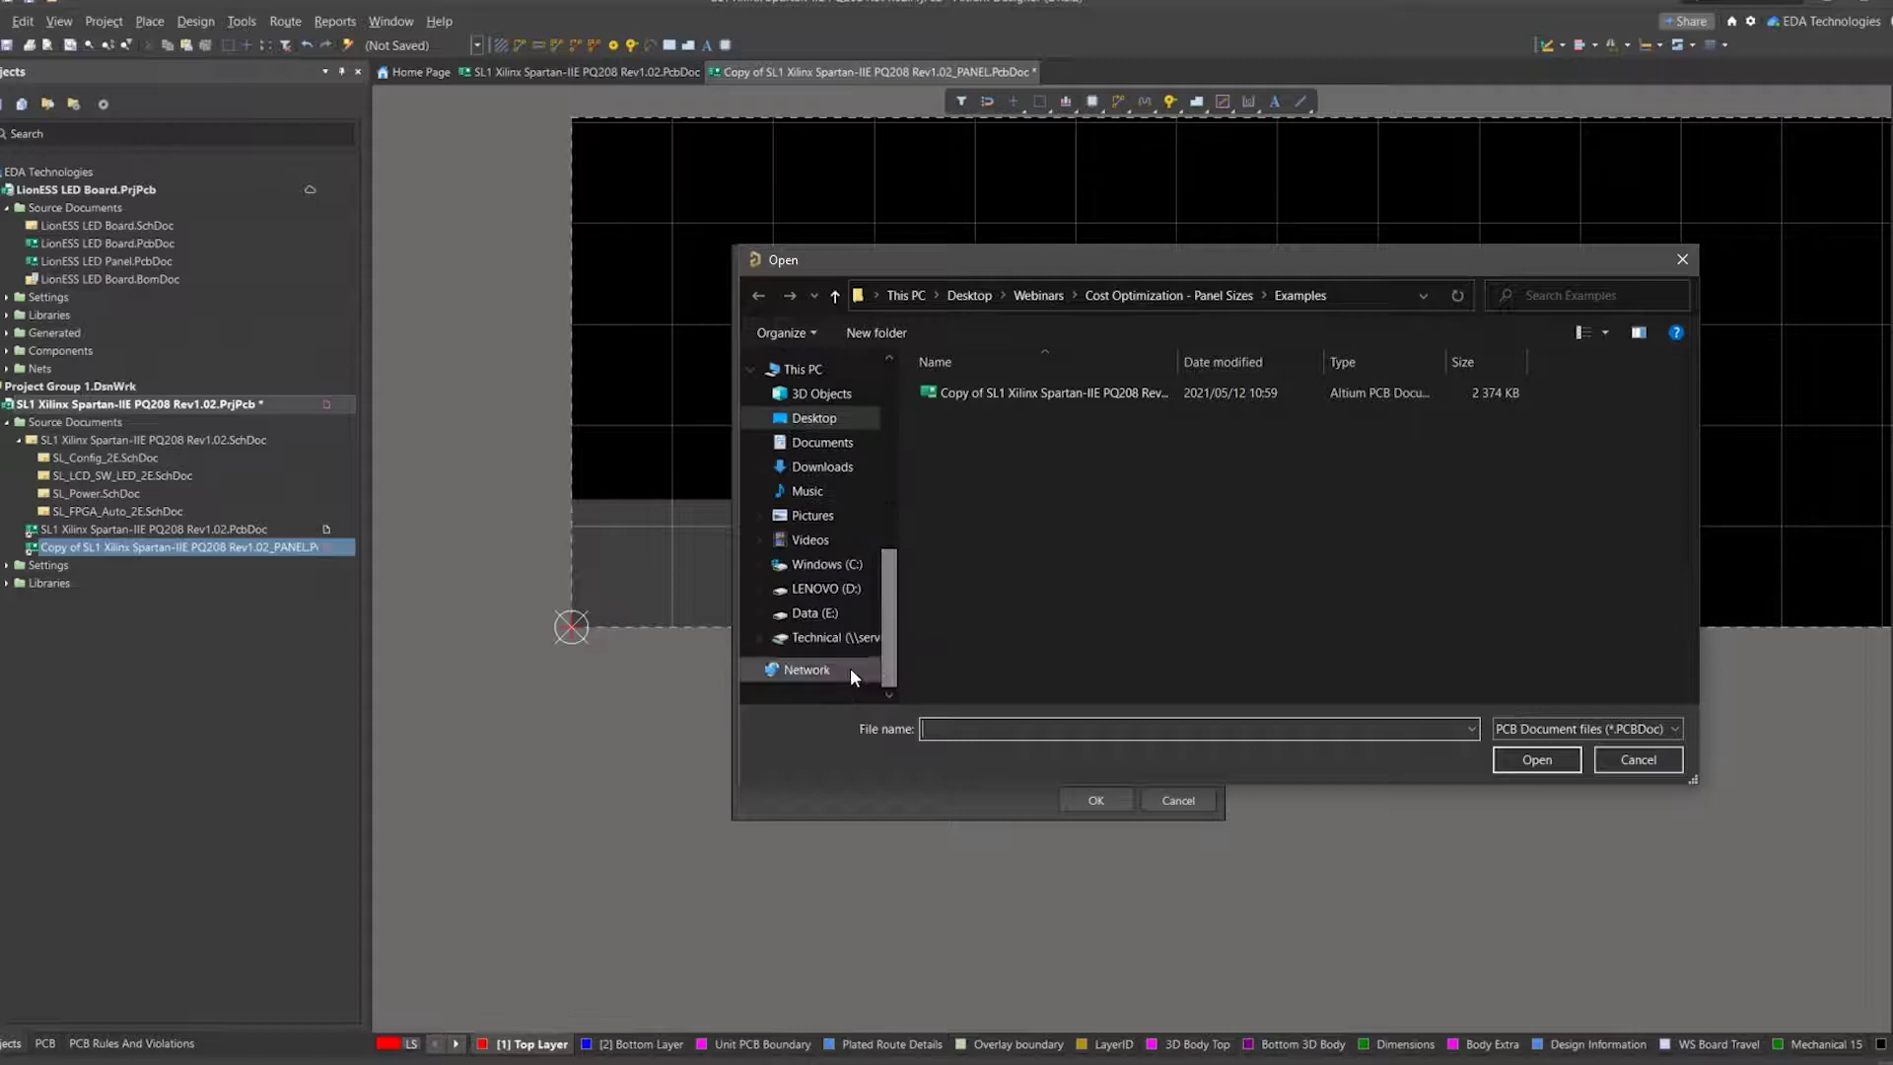
{"action": "left_click", "coordinate": [824, 564]}
{"action": "scroll", "coordinate": [1068, 639], "scroll_direction": "down", "scroll_amount": 3}
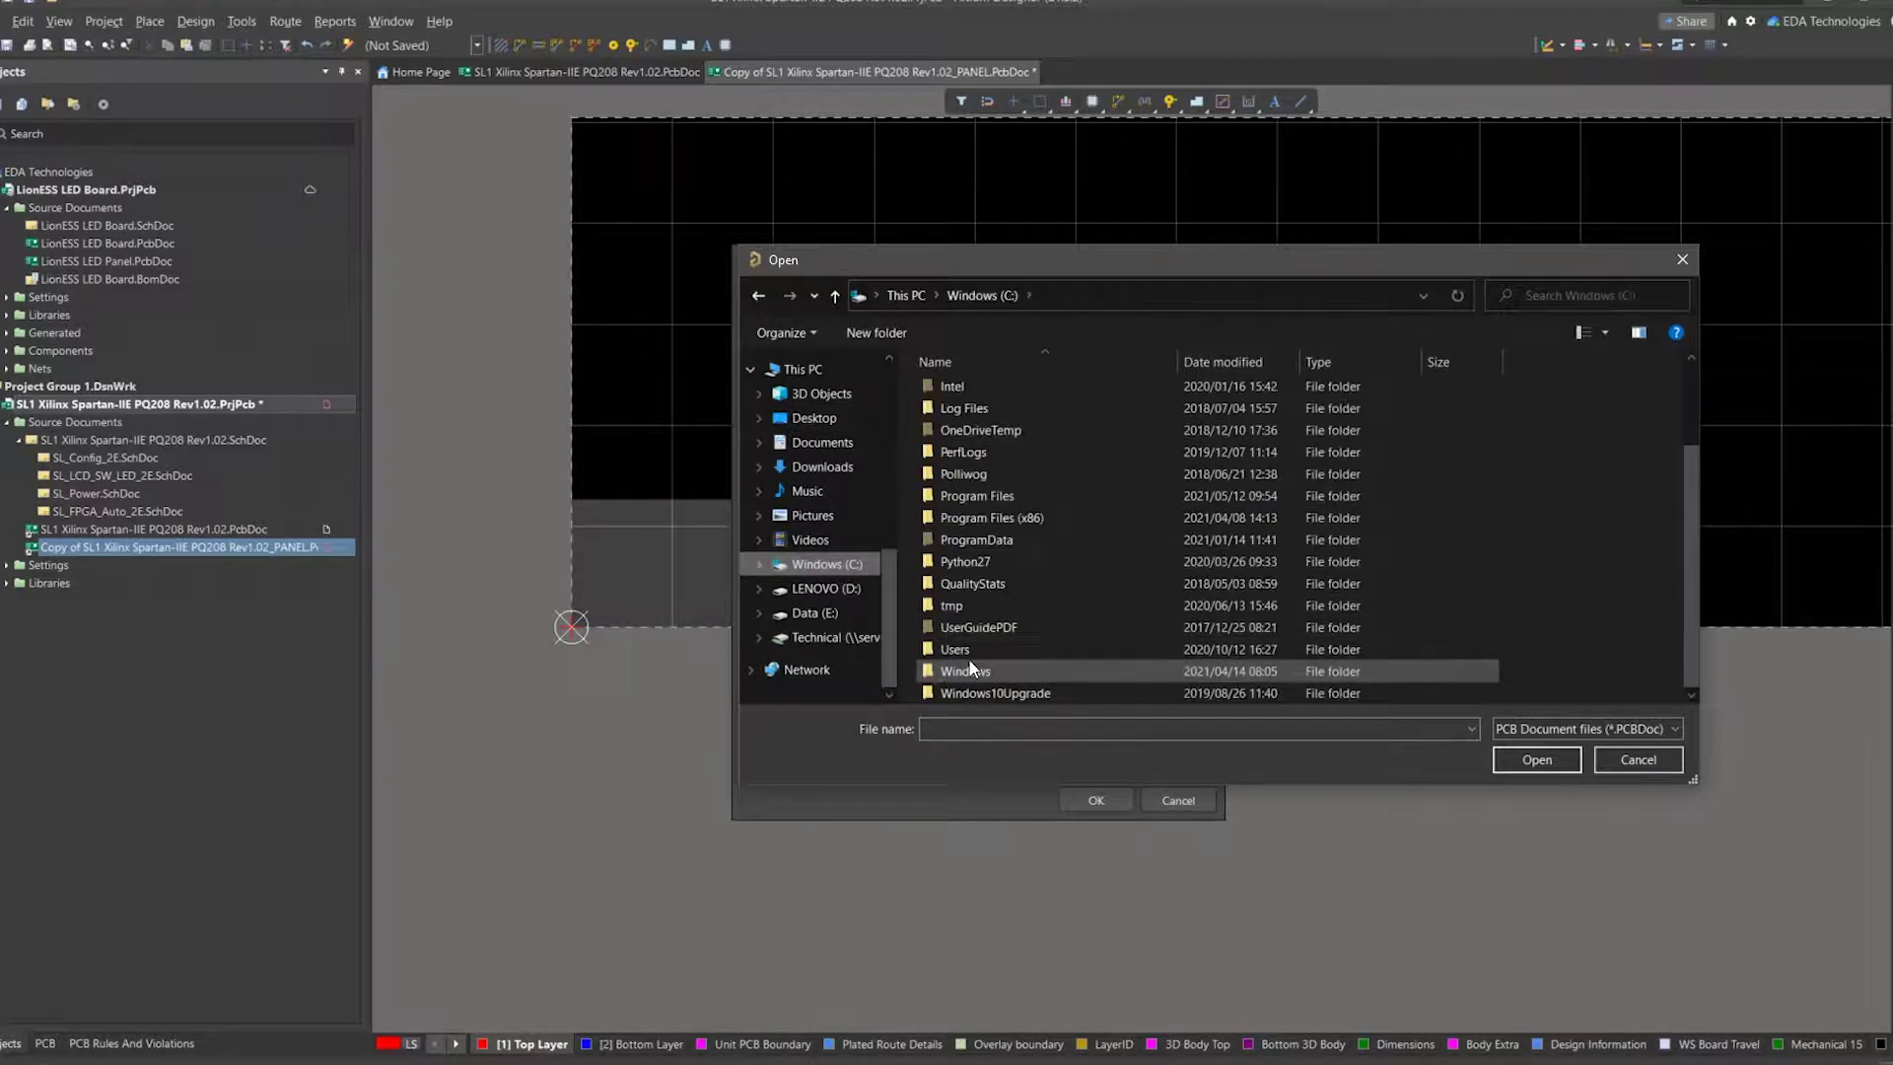
{"action": "double_click", "coordinate": [968, 655]}
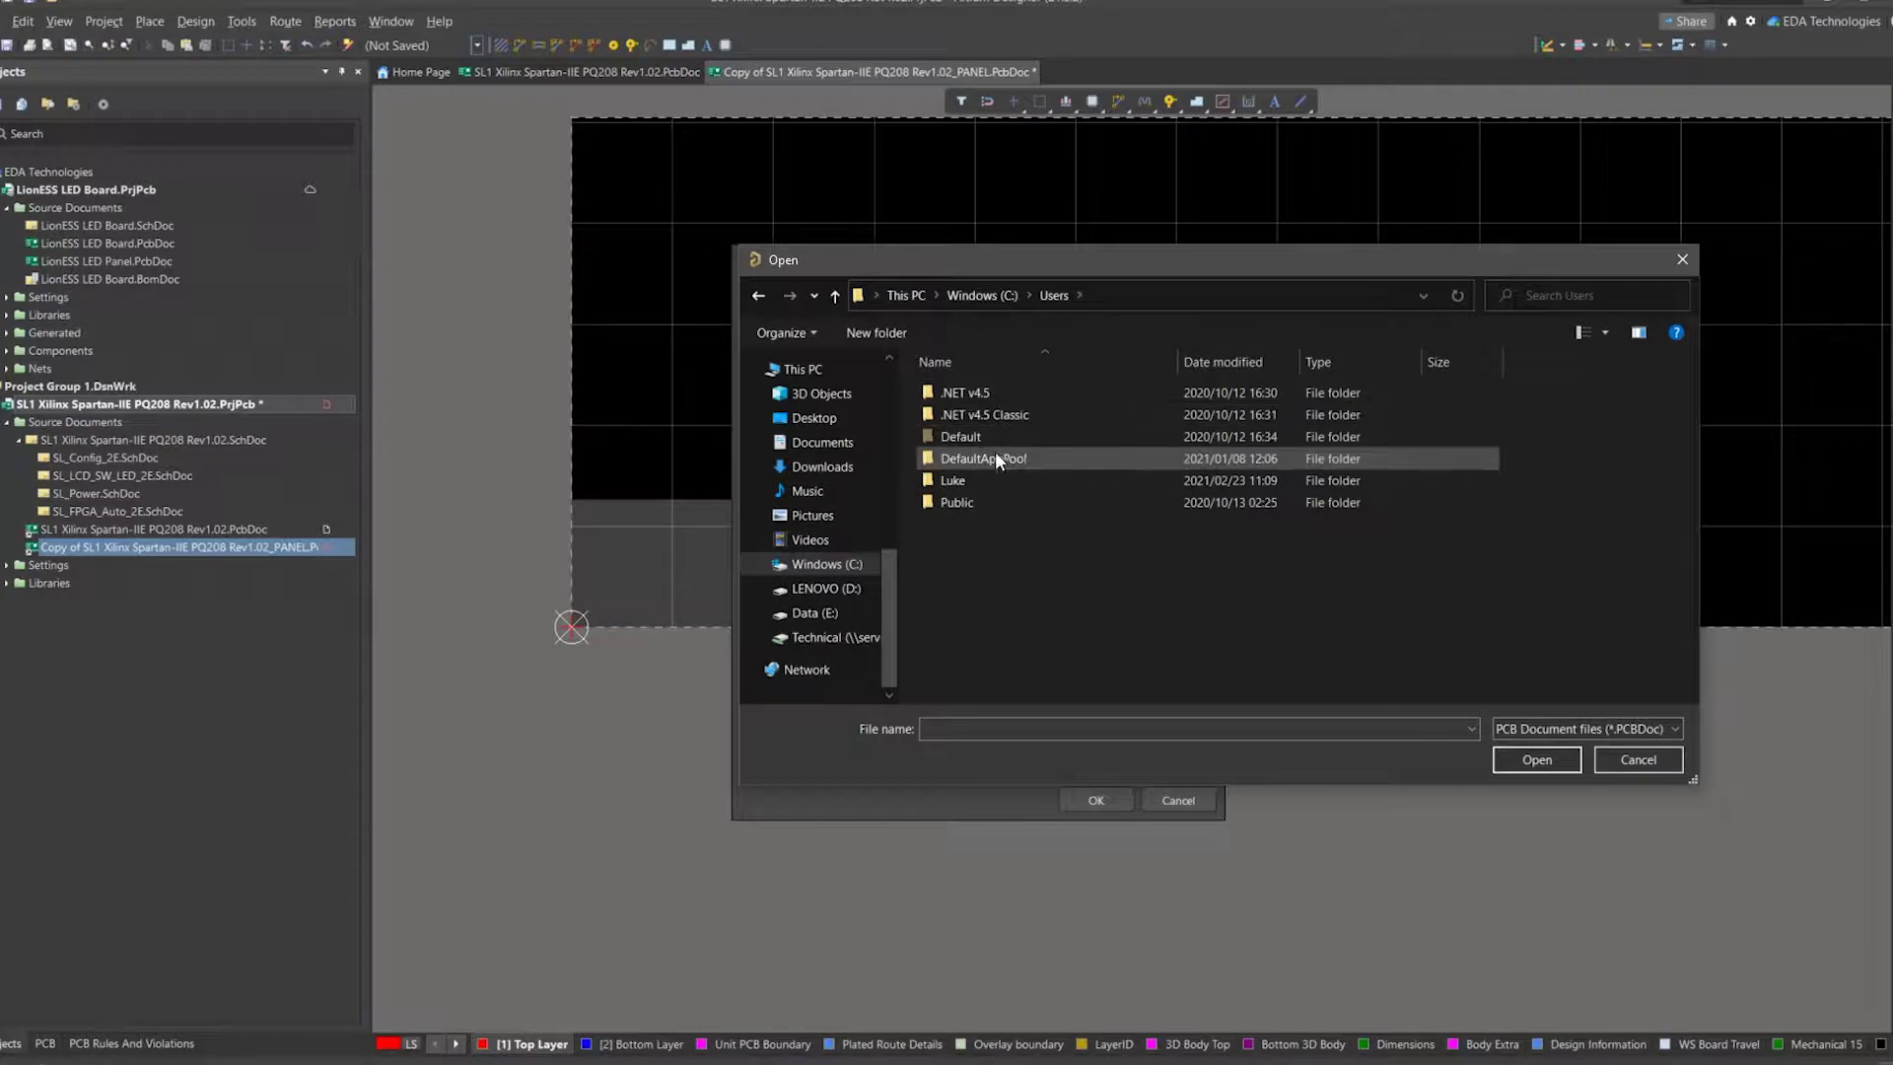
{"action": "left_click", "coordinate": [1634, 759]}
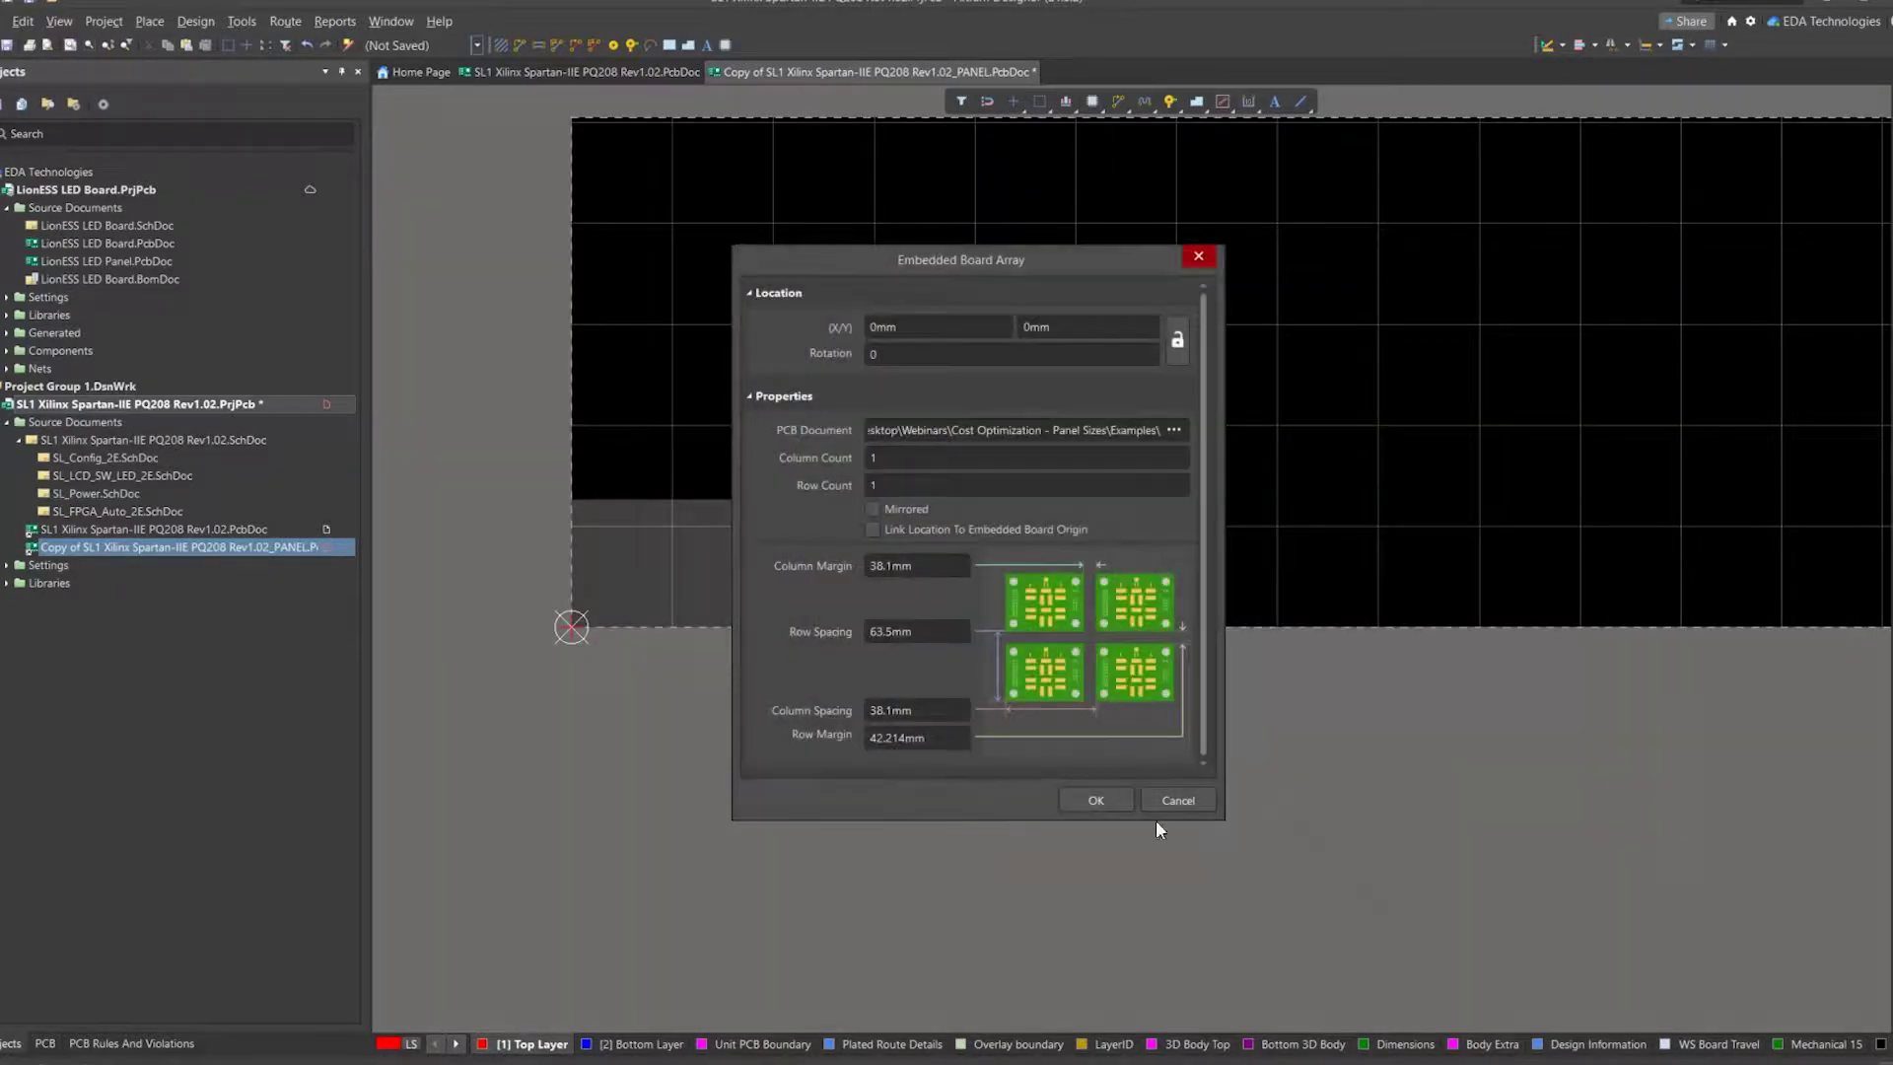
{"action": "left_click", "coordinate": [1175, 802]}
Look up the original board document's folder and assign SL1 Xilinx Spartan-IIE PQ208 Rev1.02.PcbDoc from LionESS LED Board as the array's source.
{"action": "right_click", "coordinate": [206, 526]}
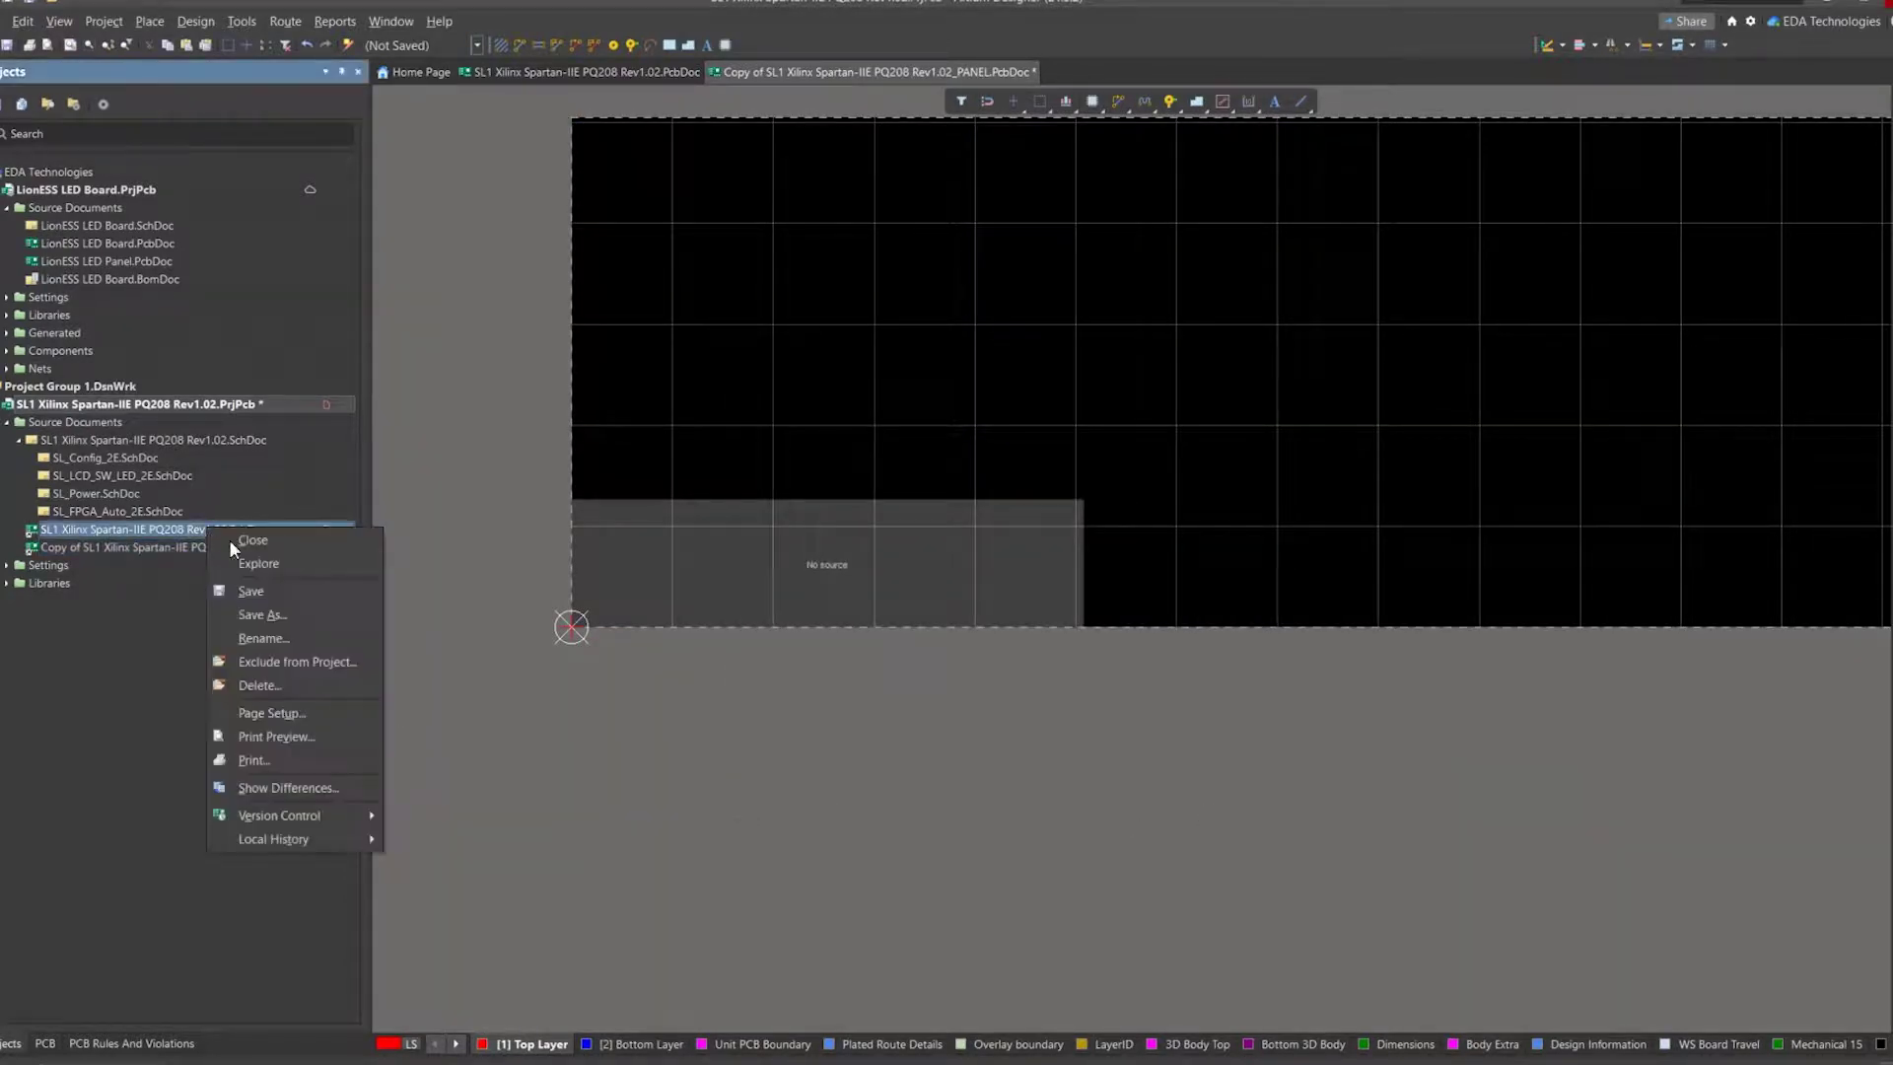
{"action": "left_click", "coordinate": [328, 570]}
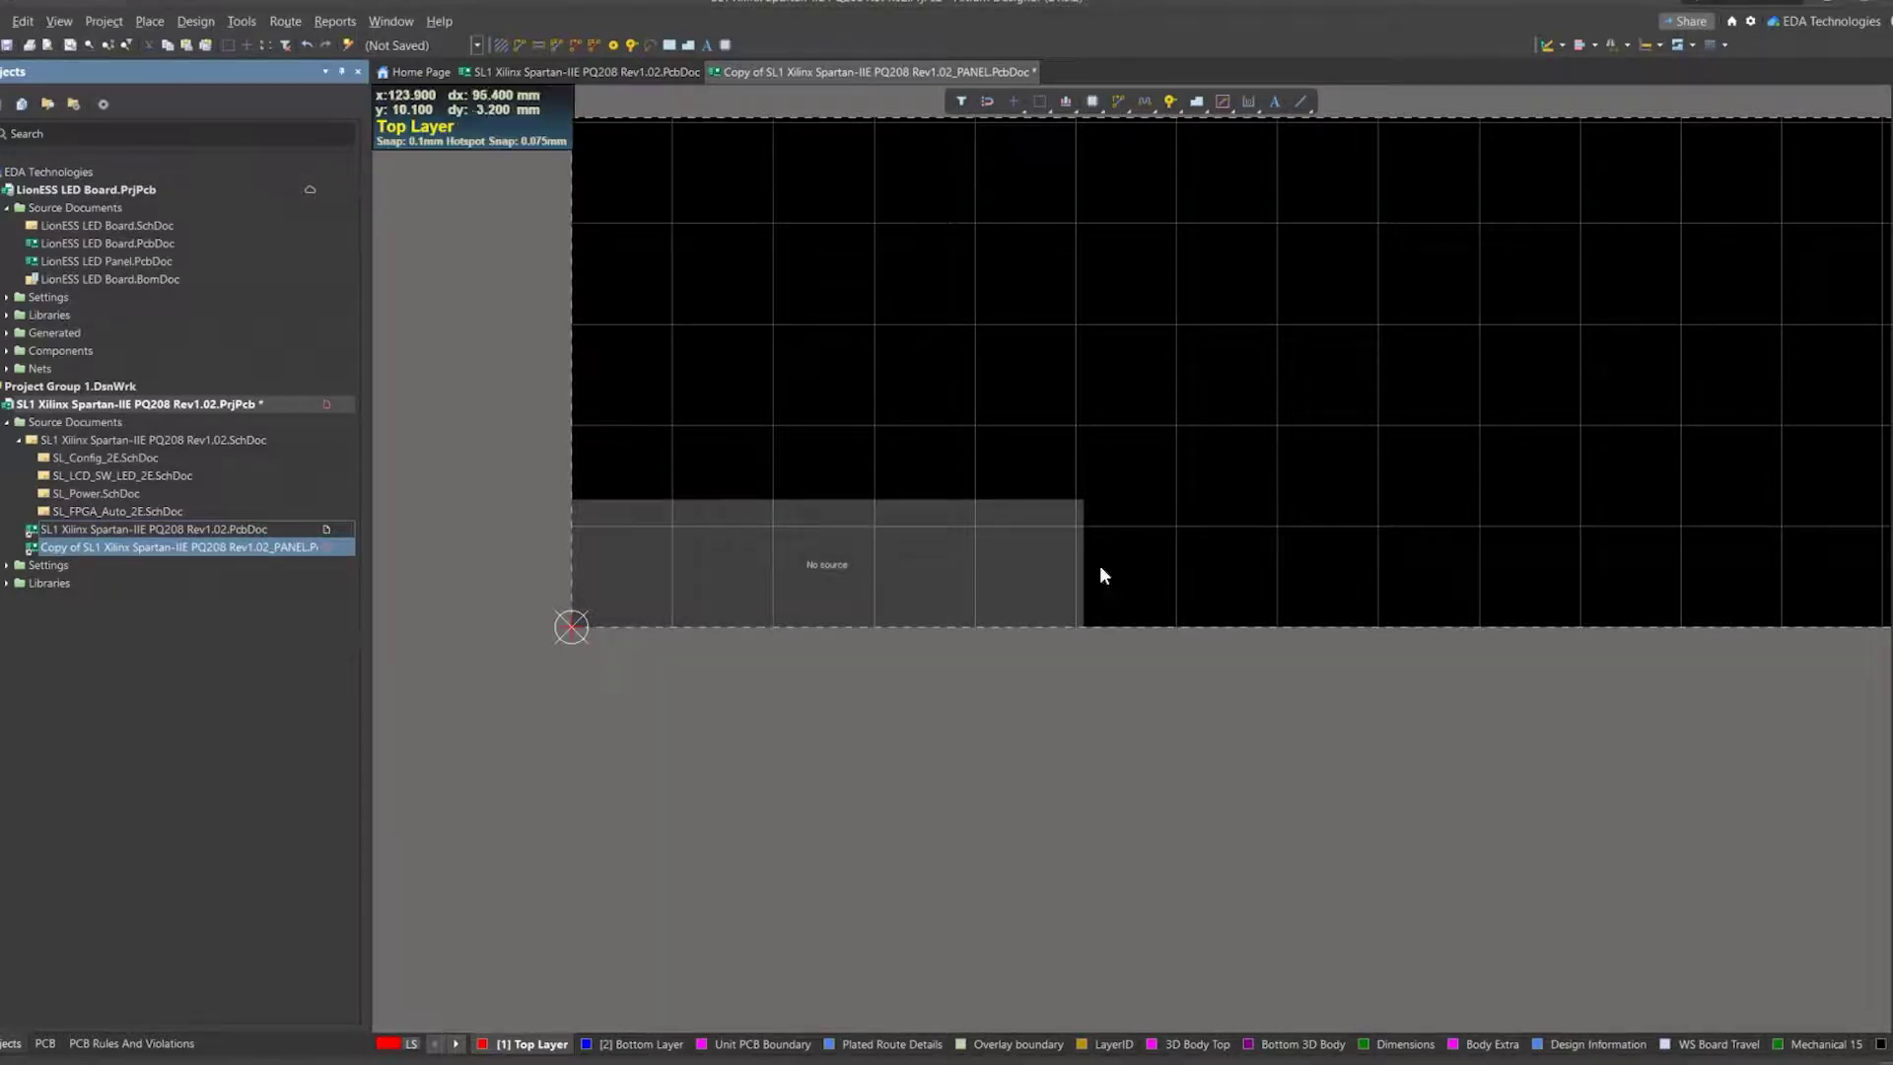
{"action": "double_click", "coordinate": [892, 555]}
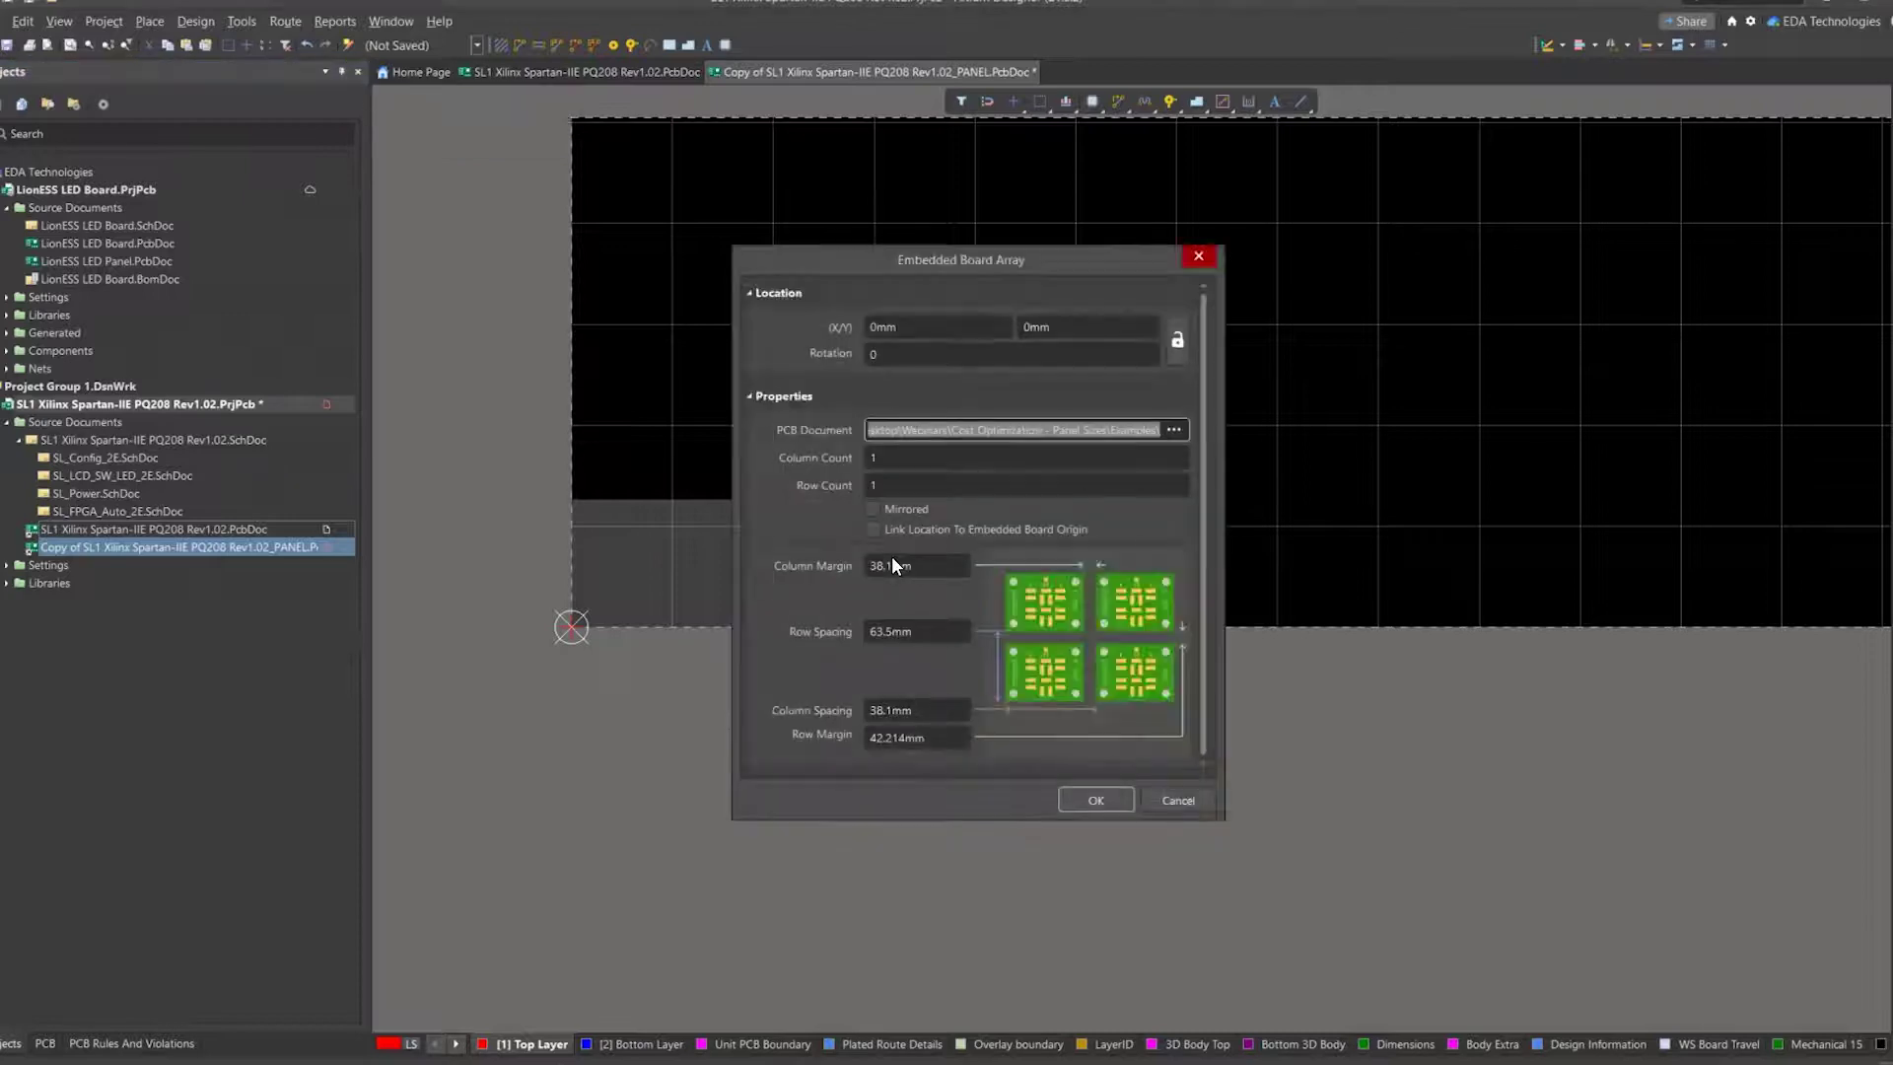
{"action": "left_click", "coordinate": [1172, 430]}
{"action": "key", "text": "ctrl+v"}
{"action": "key", "text": "Return"}
{"action": "left_click", "coordinate": [1039, 590]}
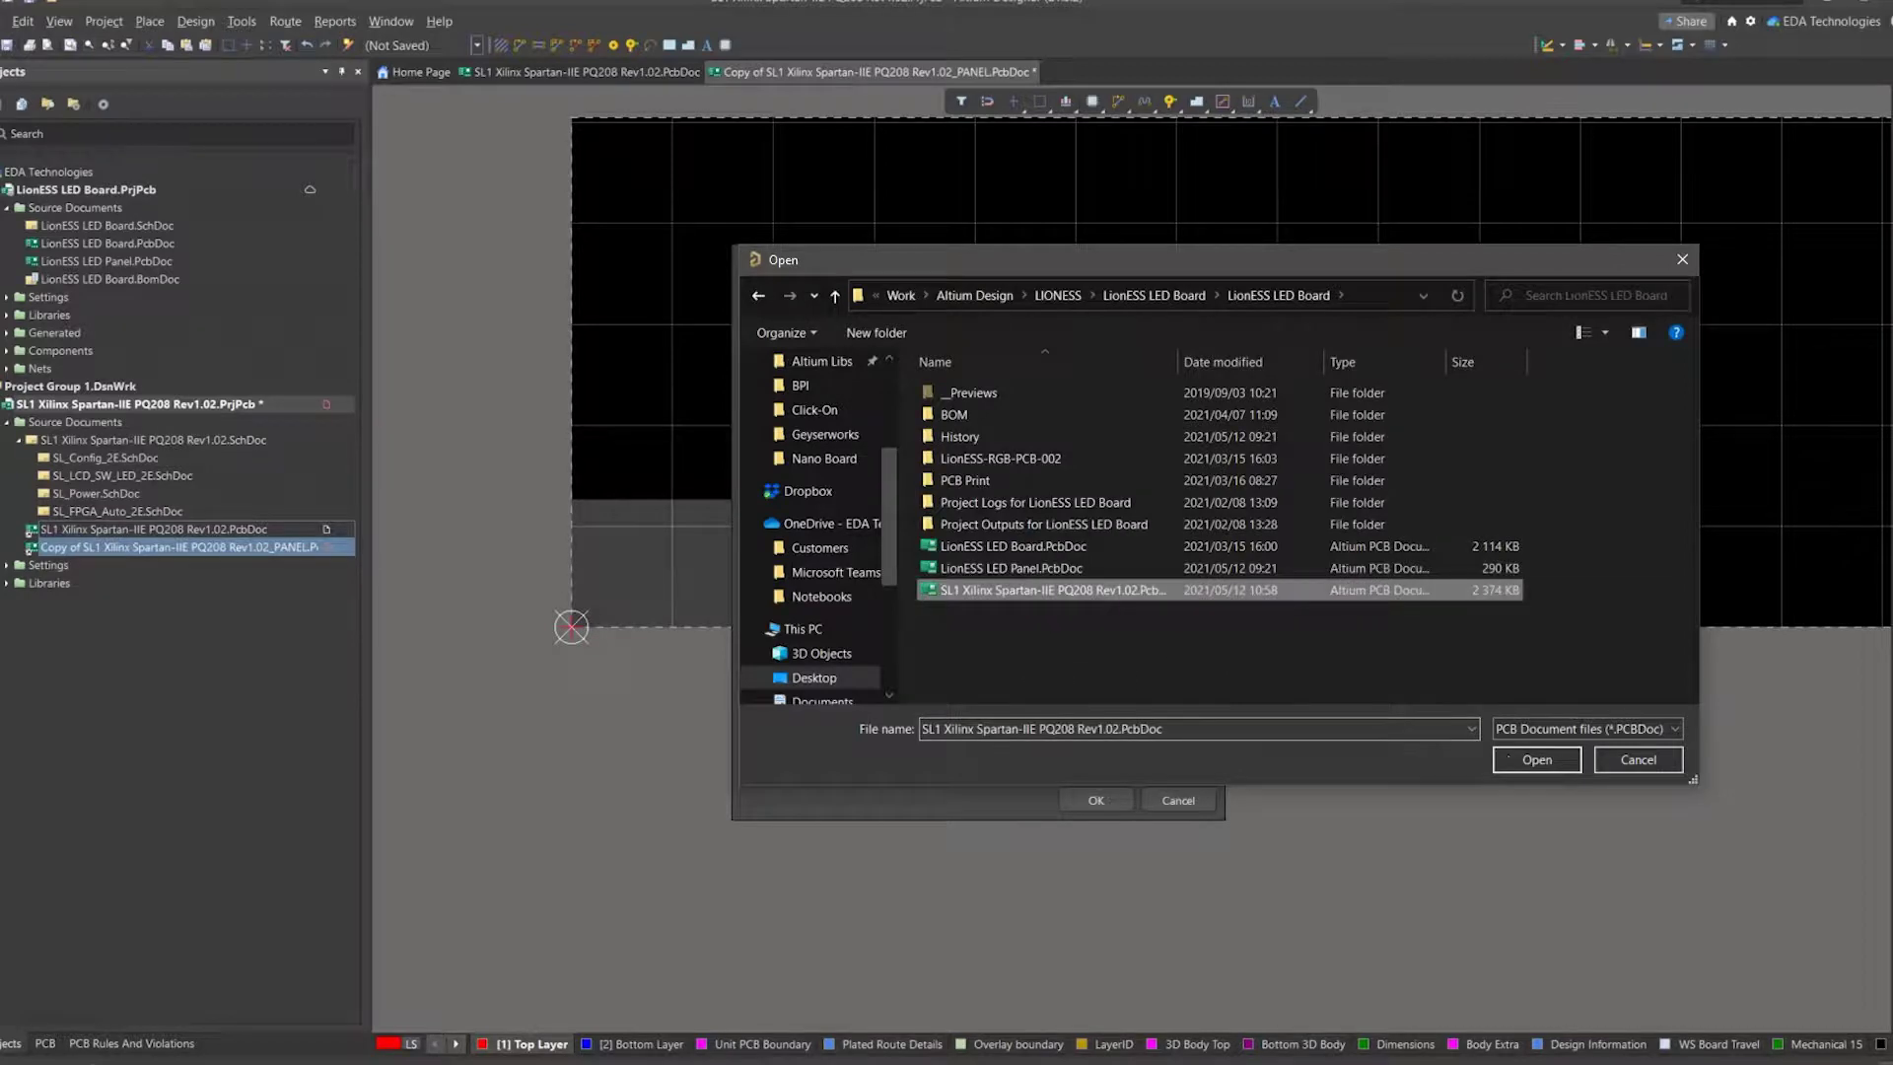
{"action": "left_click", "coordinate": [1503, 761]}
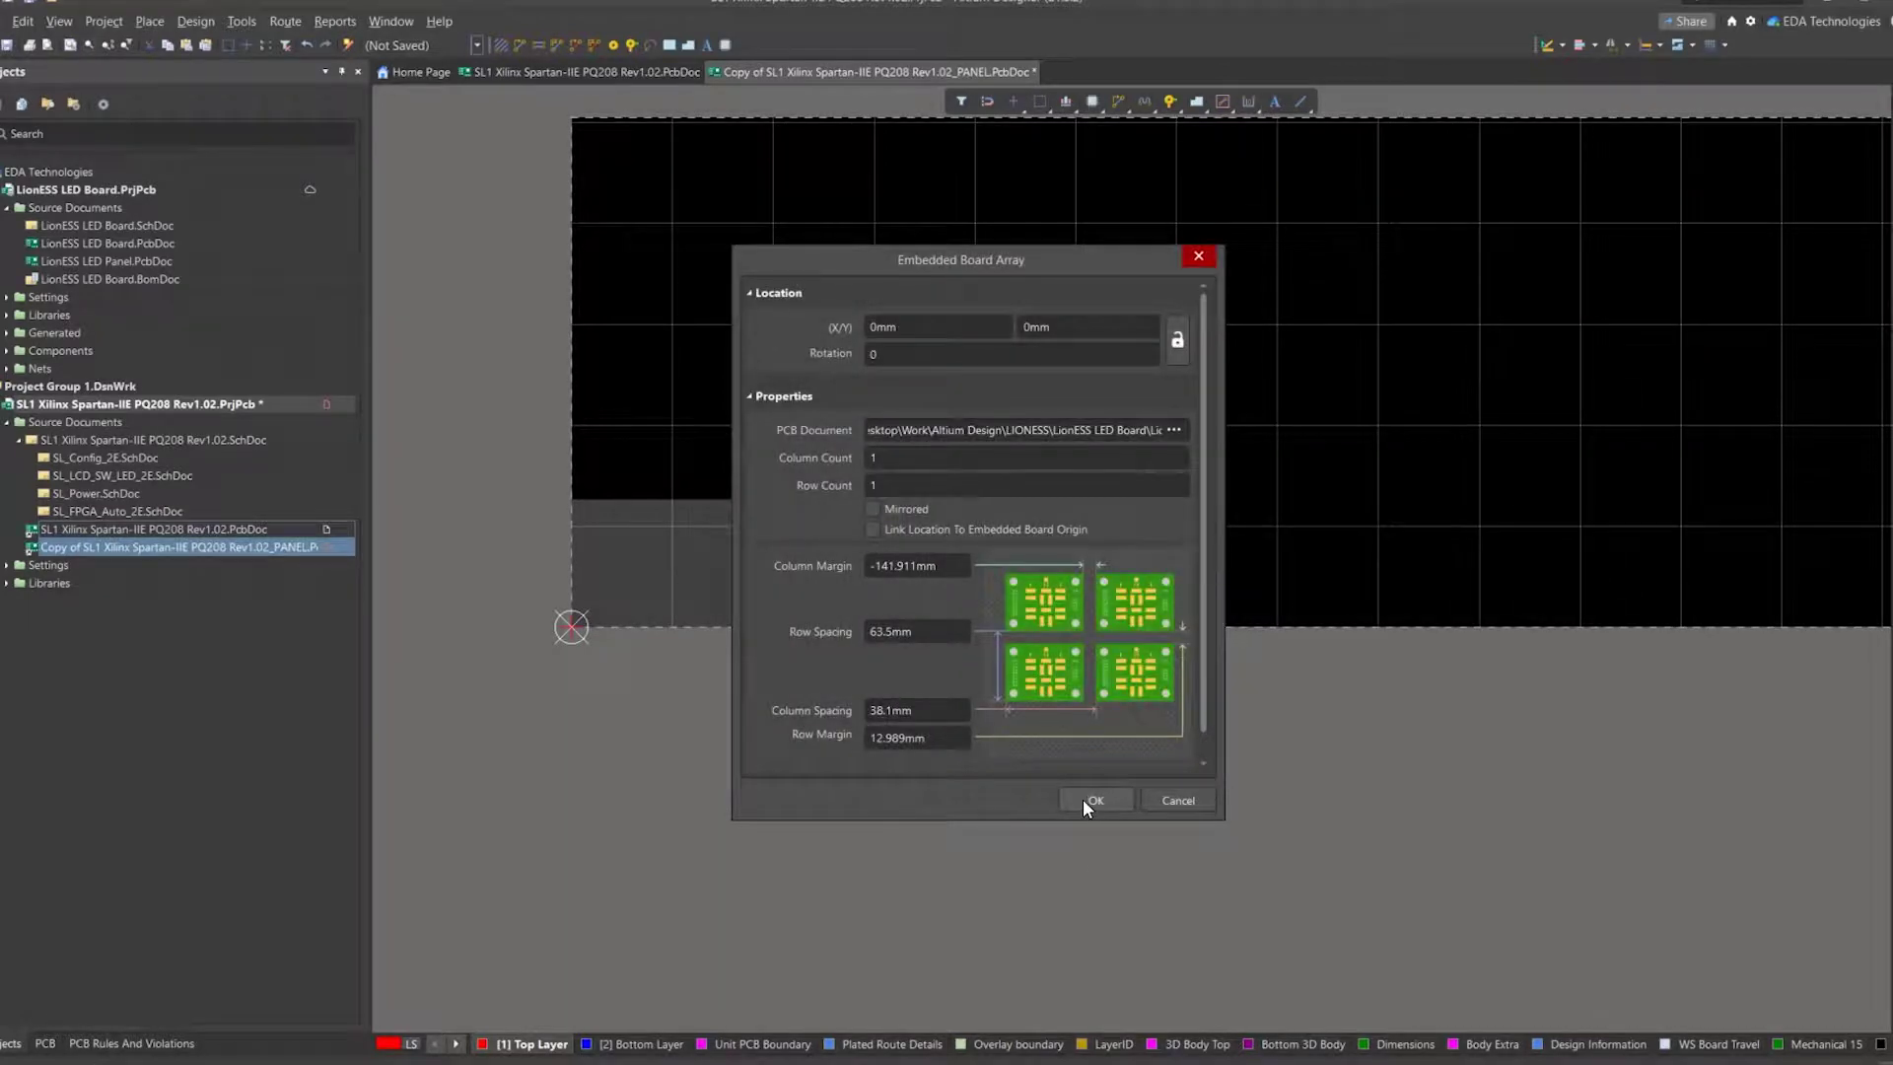
{"action": "left_click", "coordinate": [1094, 799]}
{"action": "scroll", "coordinate": [1068, 426], "scroll_direction": "down", "scroll_amount": 3, "text": "ctrl"}
{"action": "scroll", "coordinate": [1225, 413], "scroll_direction": "up", "scroll_amount": 2, "text": "ctrl"}
{"action": "left_click", "coordinate": [1106, 619]}
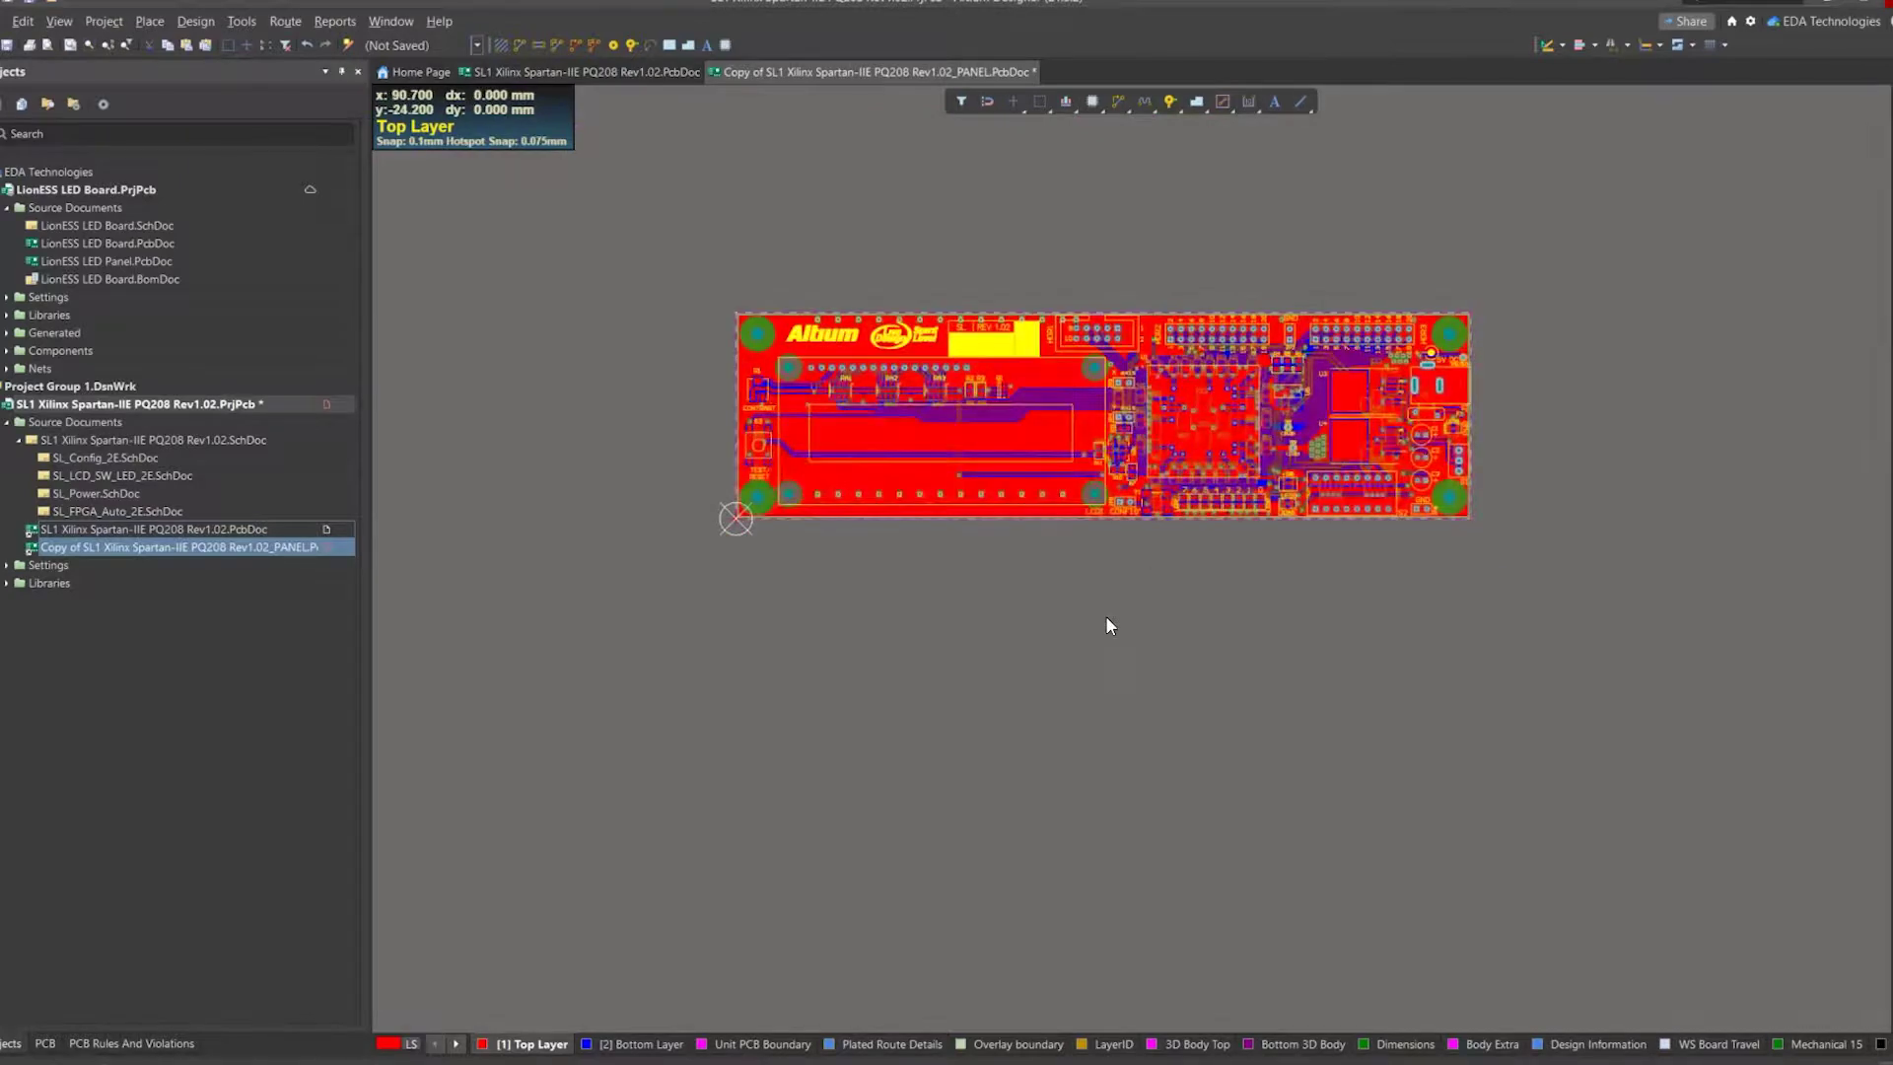
{"action": "right_click_drag", "start_coordinate": [838, 577], "coordinate": [818, 652]}
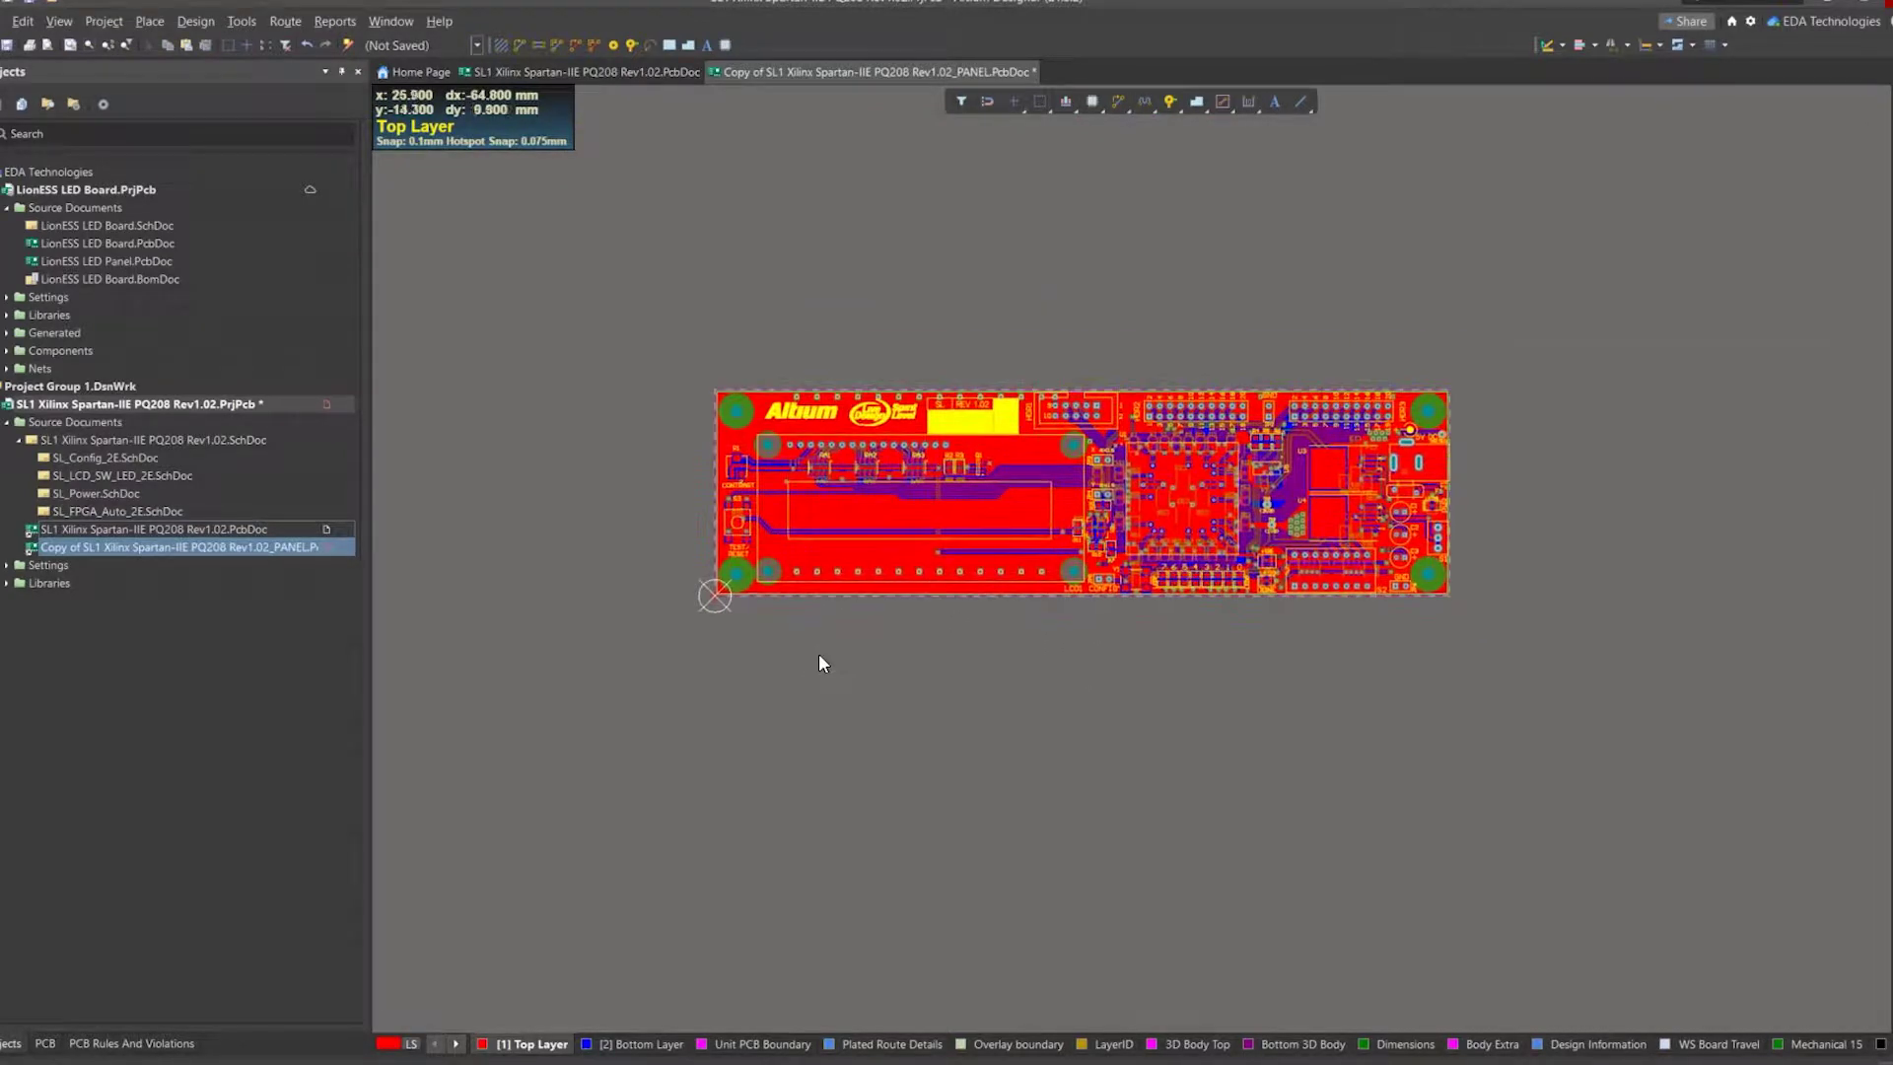
Set the embedded board array's row count to 3.
{"action": "double_click", "coordinate": [890, 475]}
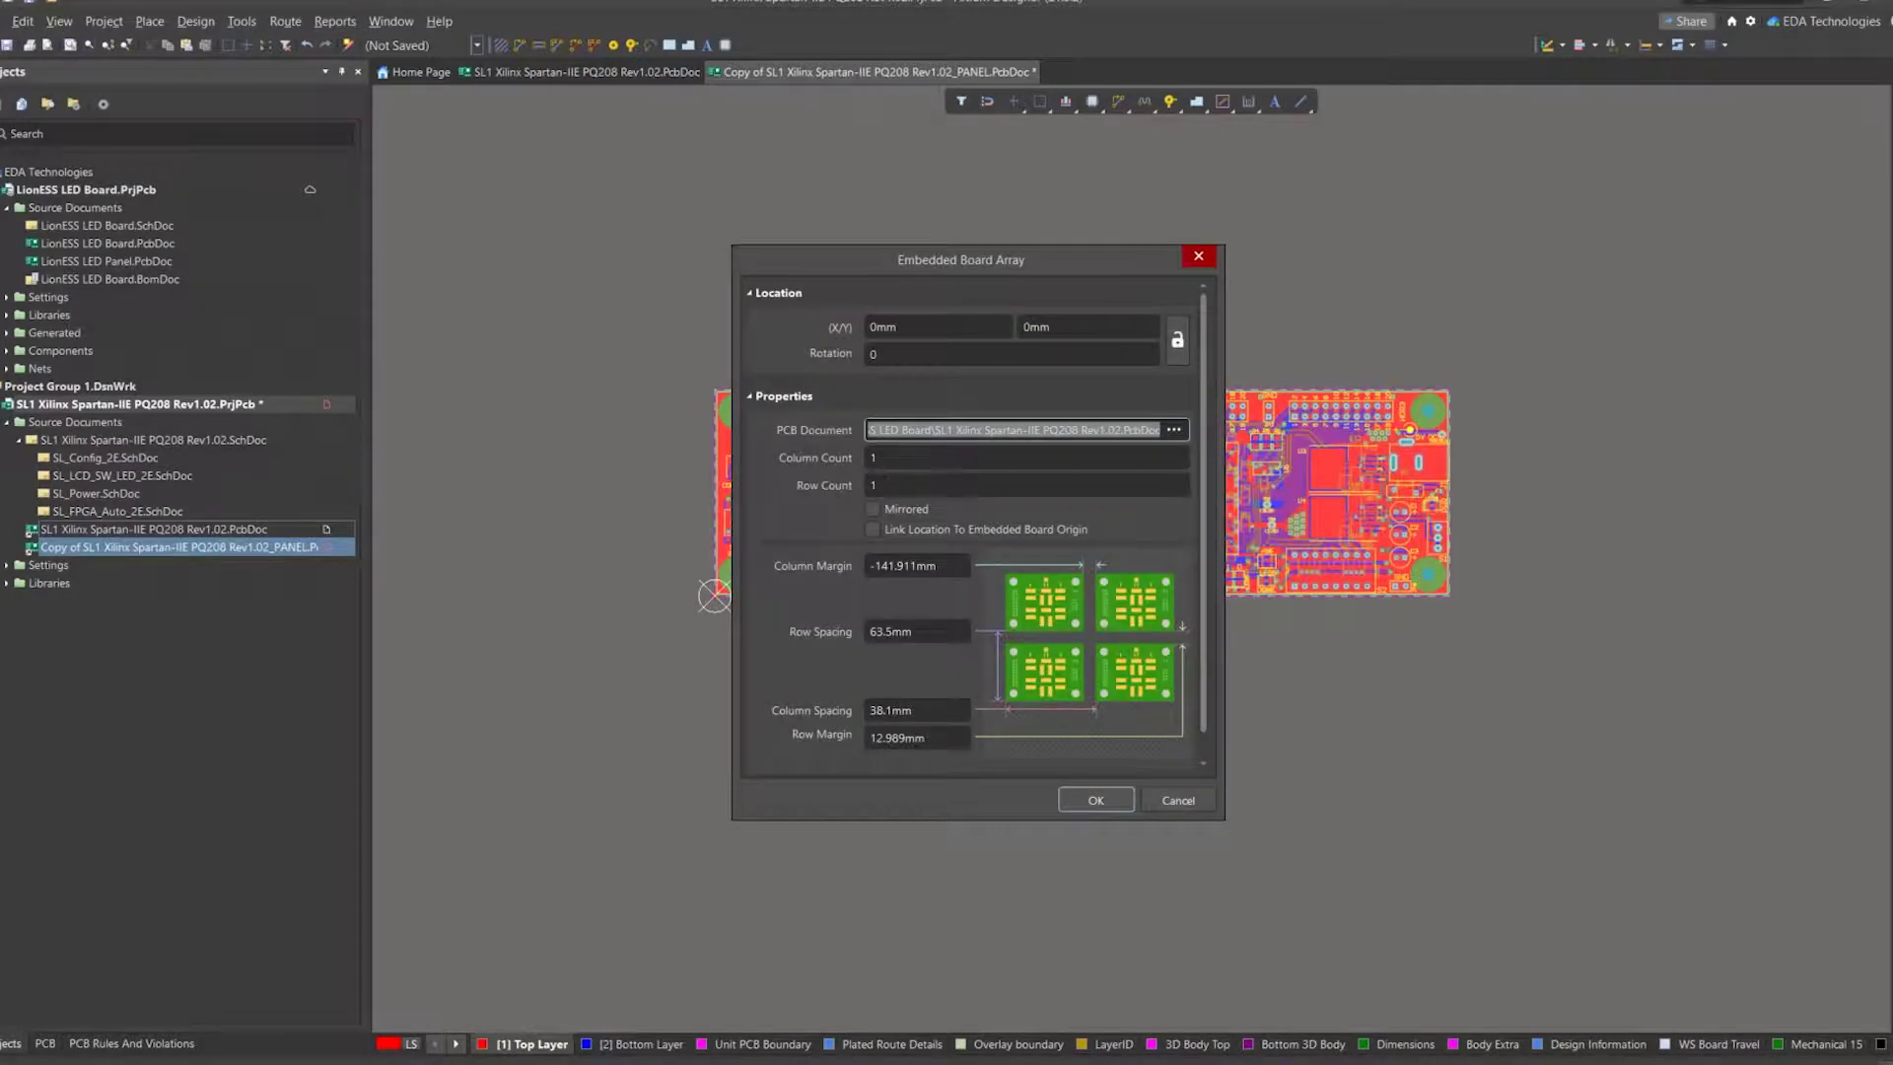
{"action": "key", "text": "Tab"}
{"action": "key", "text": "Tab"}
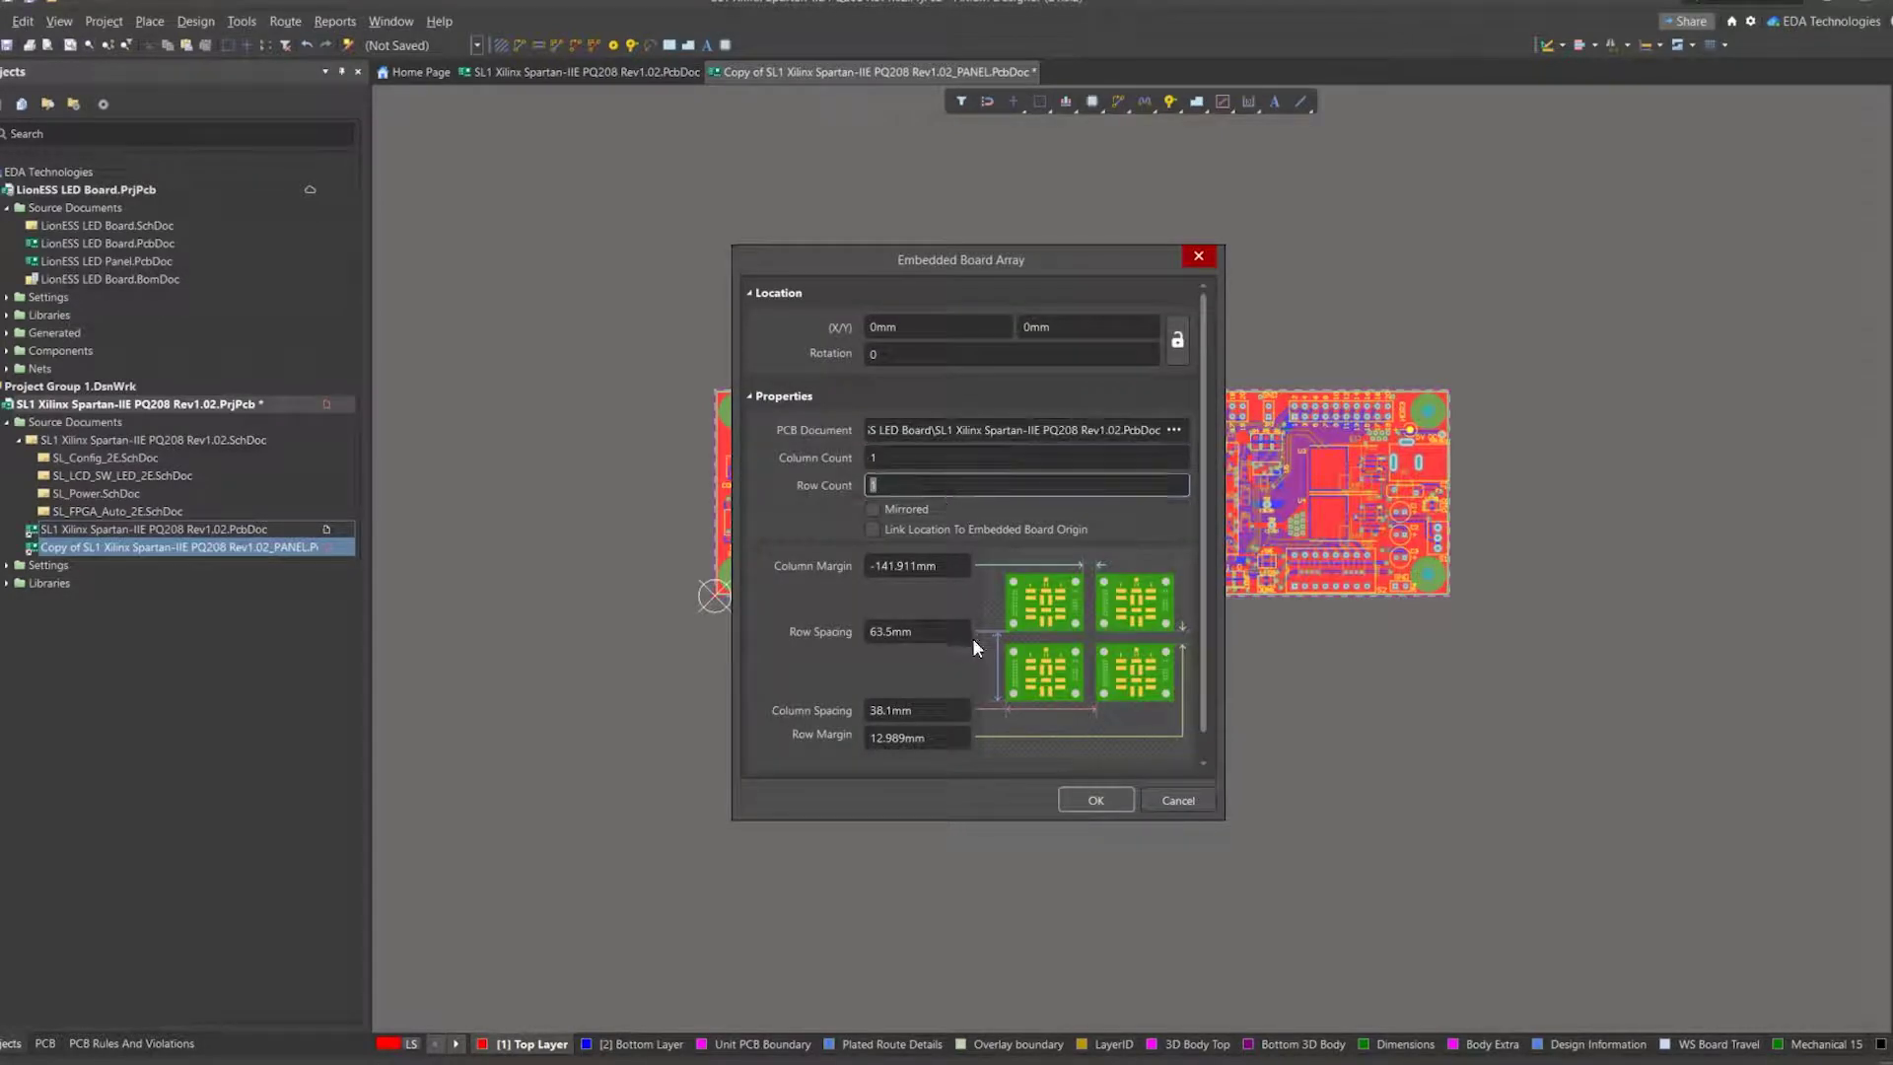
{"action": "type", "text": "3"}
{"action": "scroll", "coordinate": [932, 708], "scroll_direction": "down", "scroll_amount": 1}
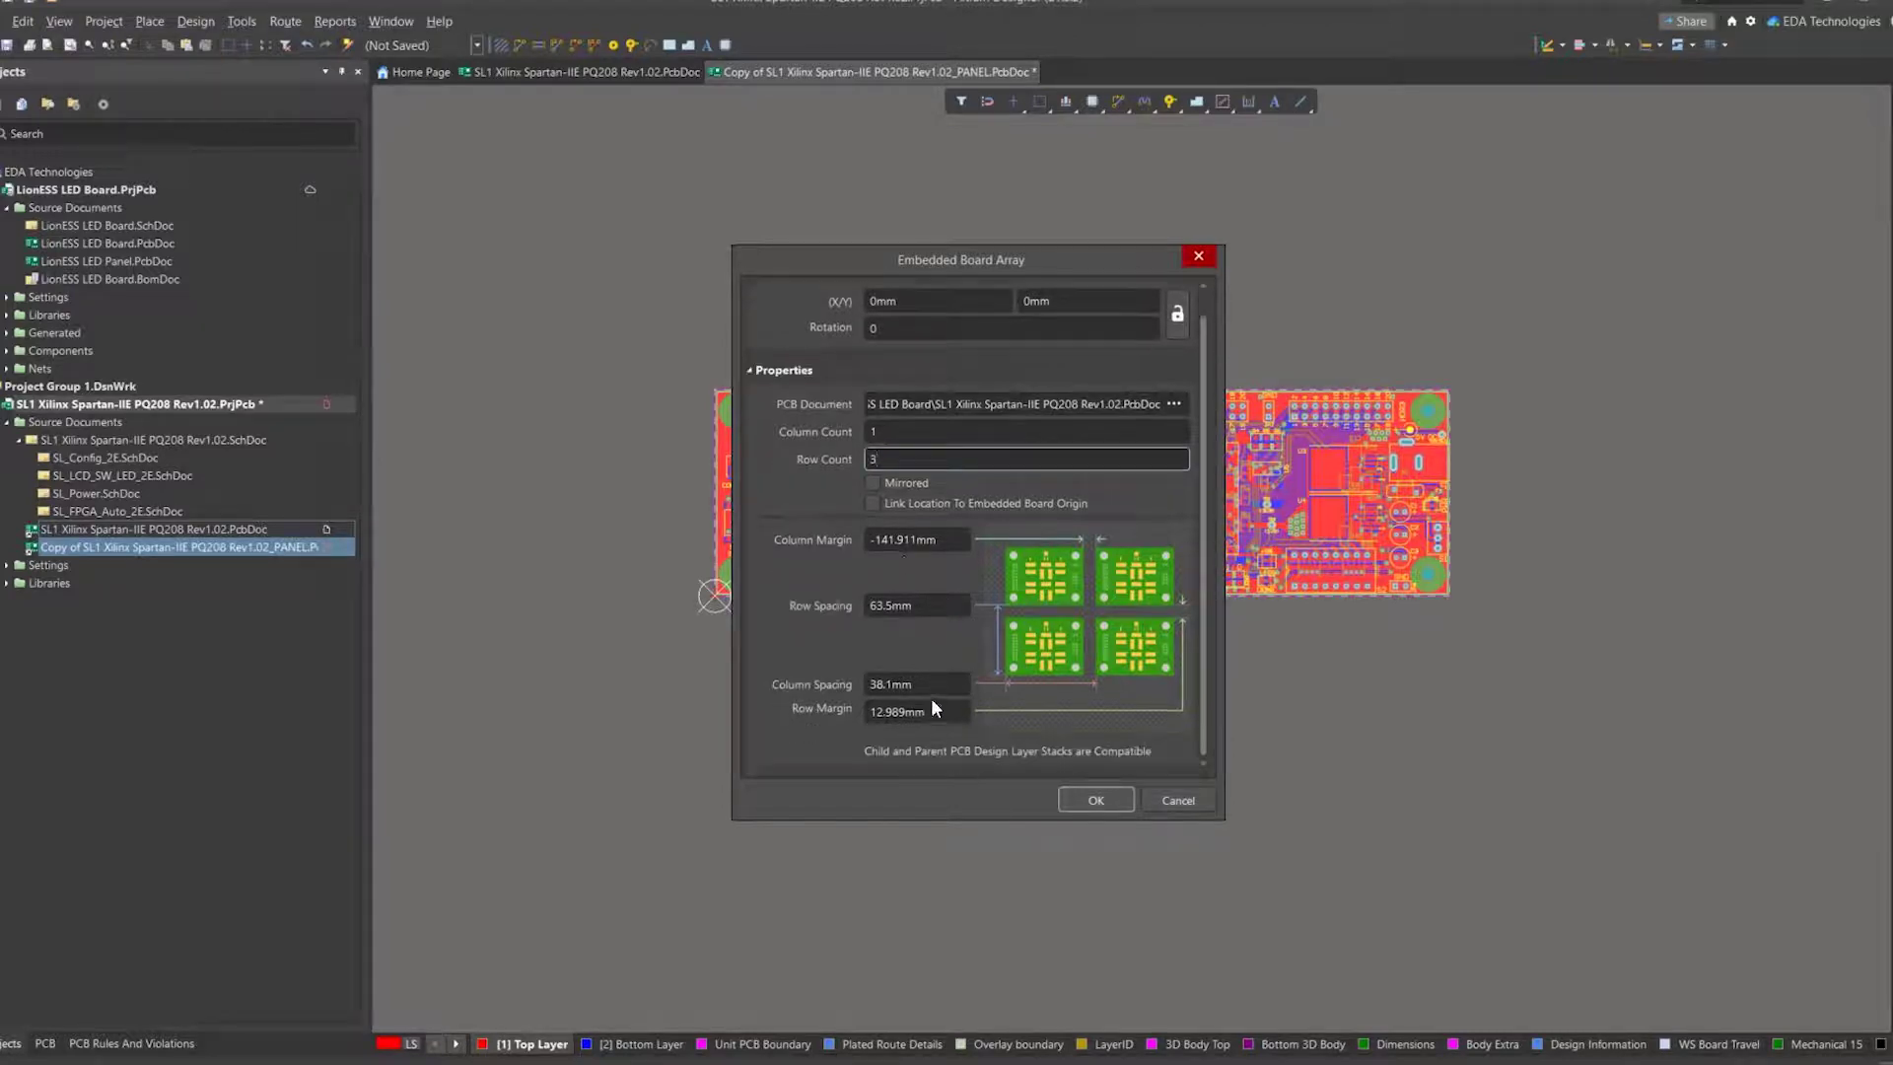
{"action": "left_click", "coordinate": [1095, 800]}
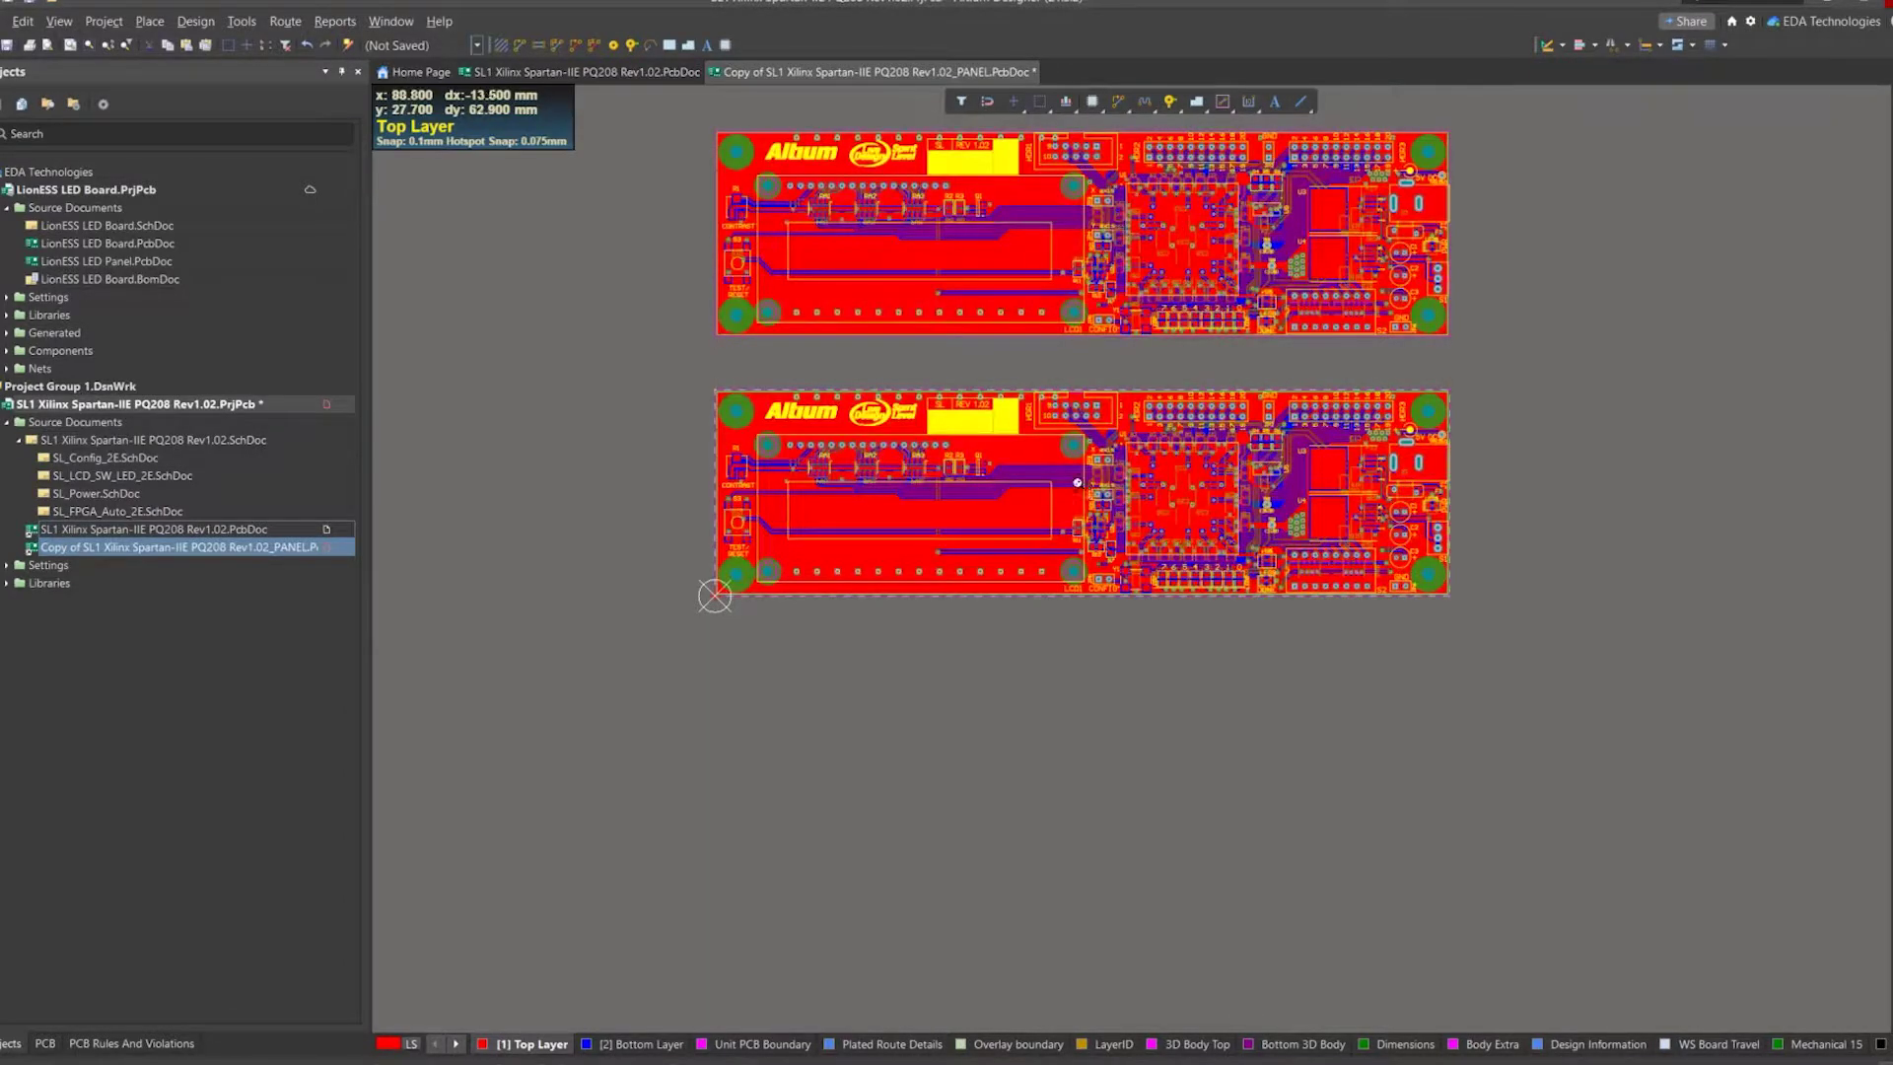
Look up the board's vertical size and set the array's column spacing to 50.511 mm.
{"action": "scroll", "coordinate": [1035, 583], "scroll_direction": "up", "scroll_amount": 3, "text": "ctrl"}
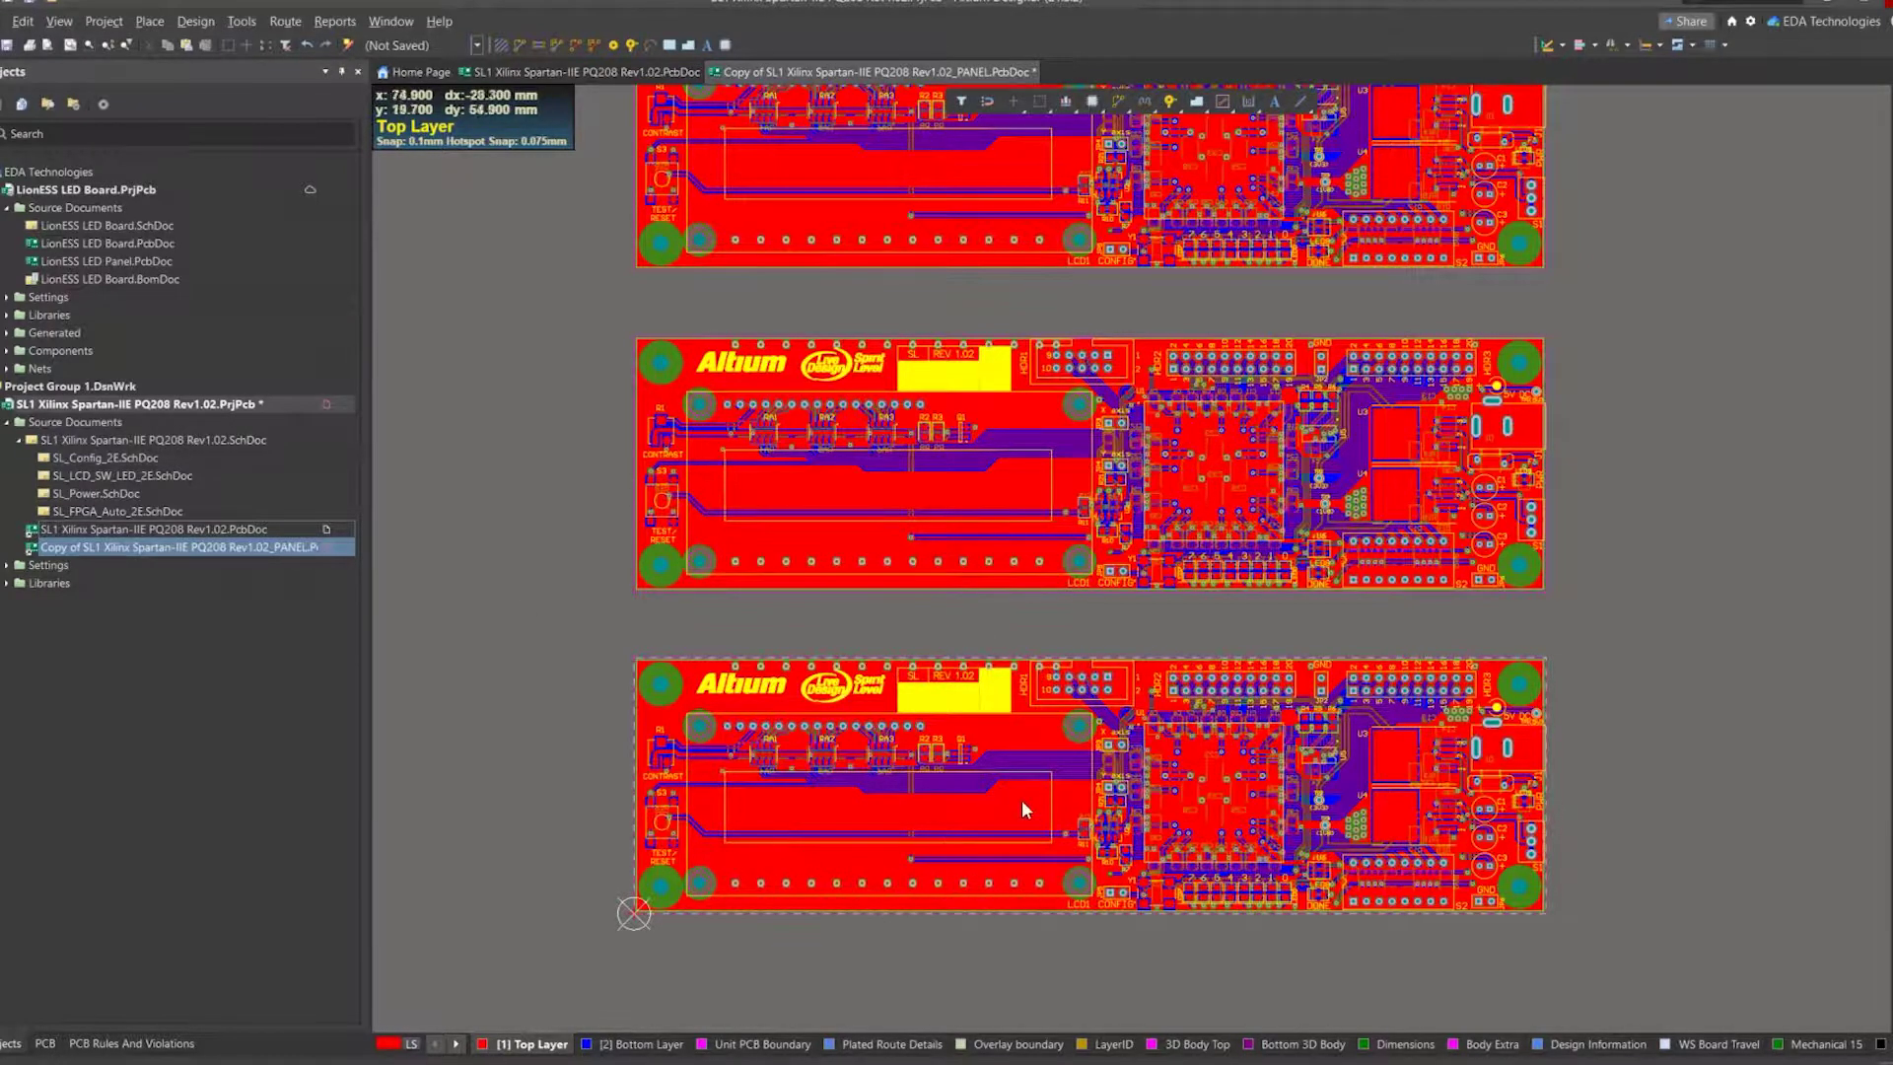
{"action": "right_click_drag", "start_coordinate": [1151, 787], "coordinate": [1114, 699]}
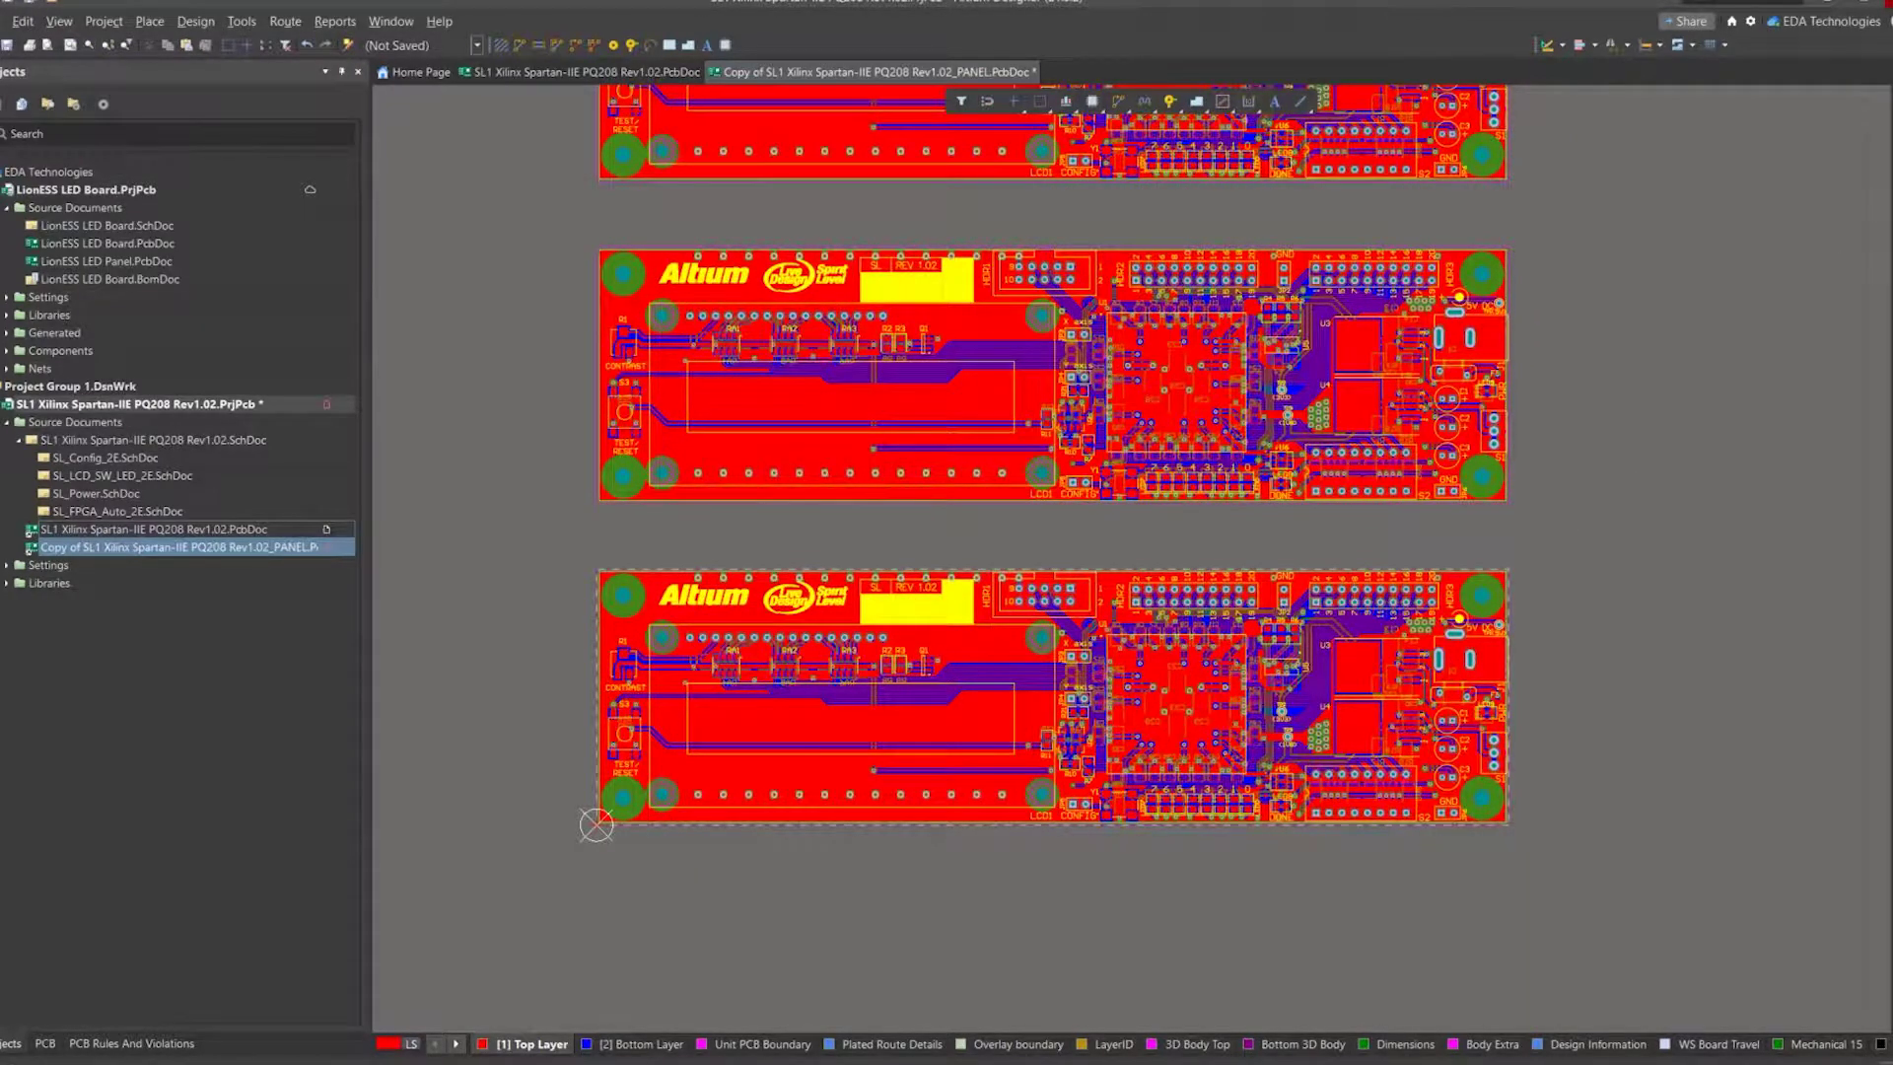
{"action": "left_click", "coordinate": [1887, 234]}
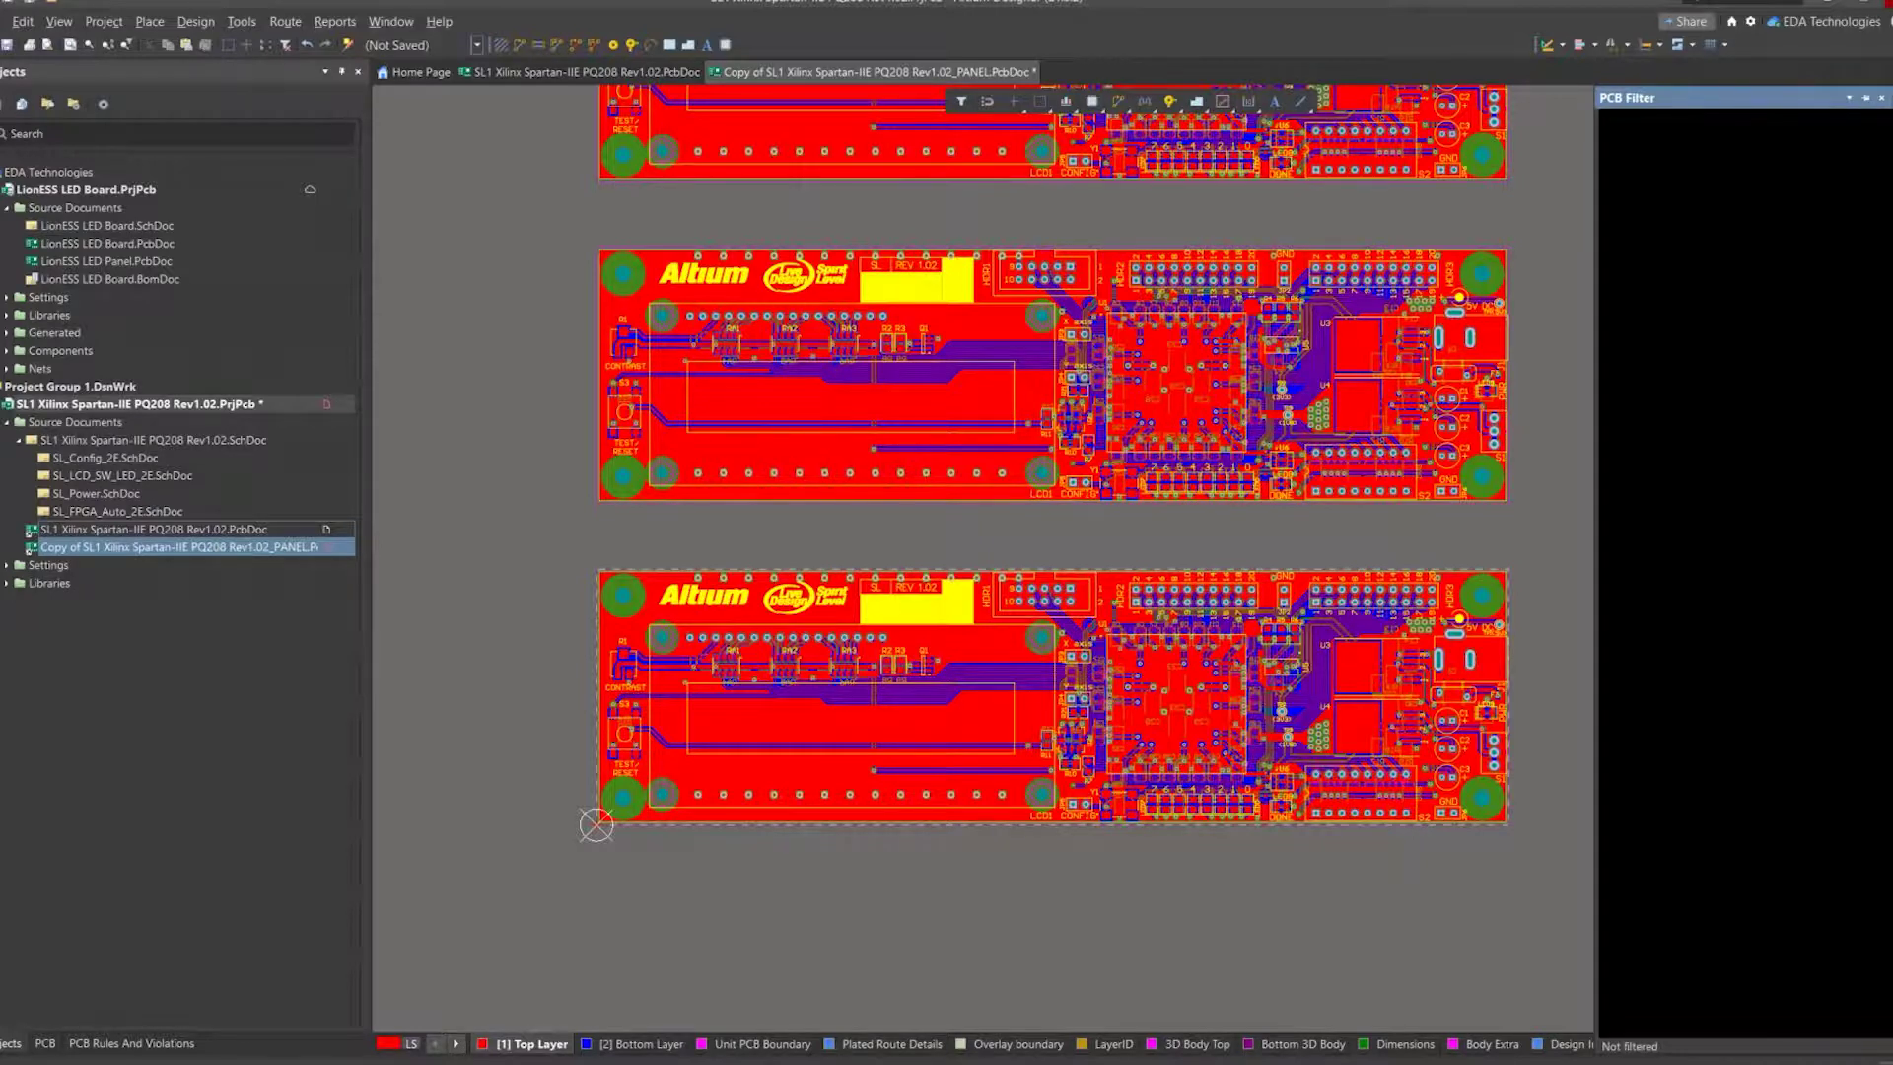
{"action": "left_click", "coordinate": [1889, 306]}
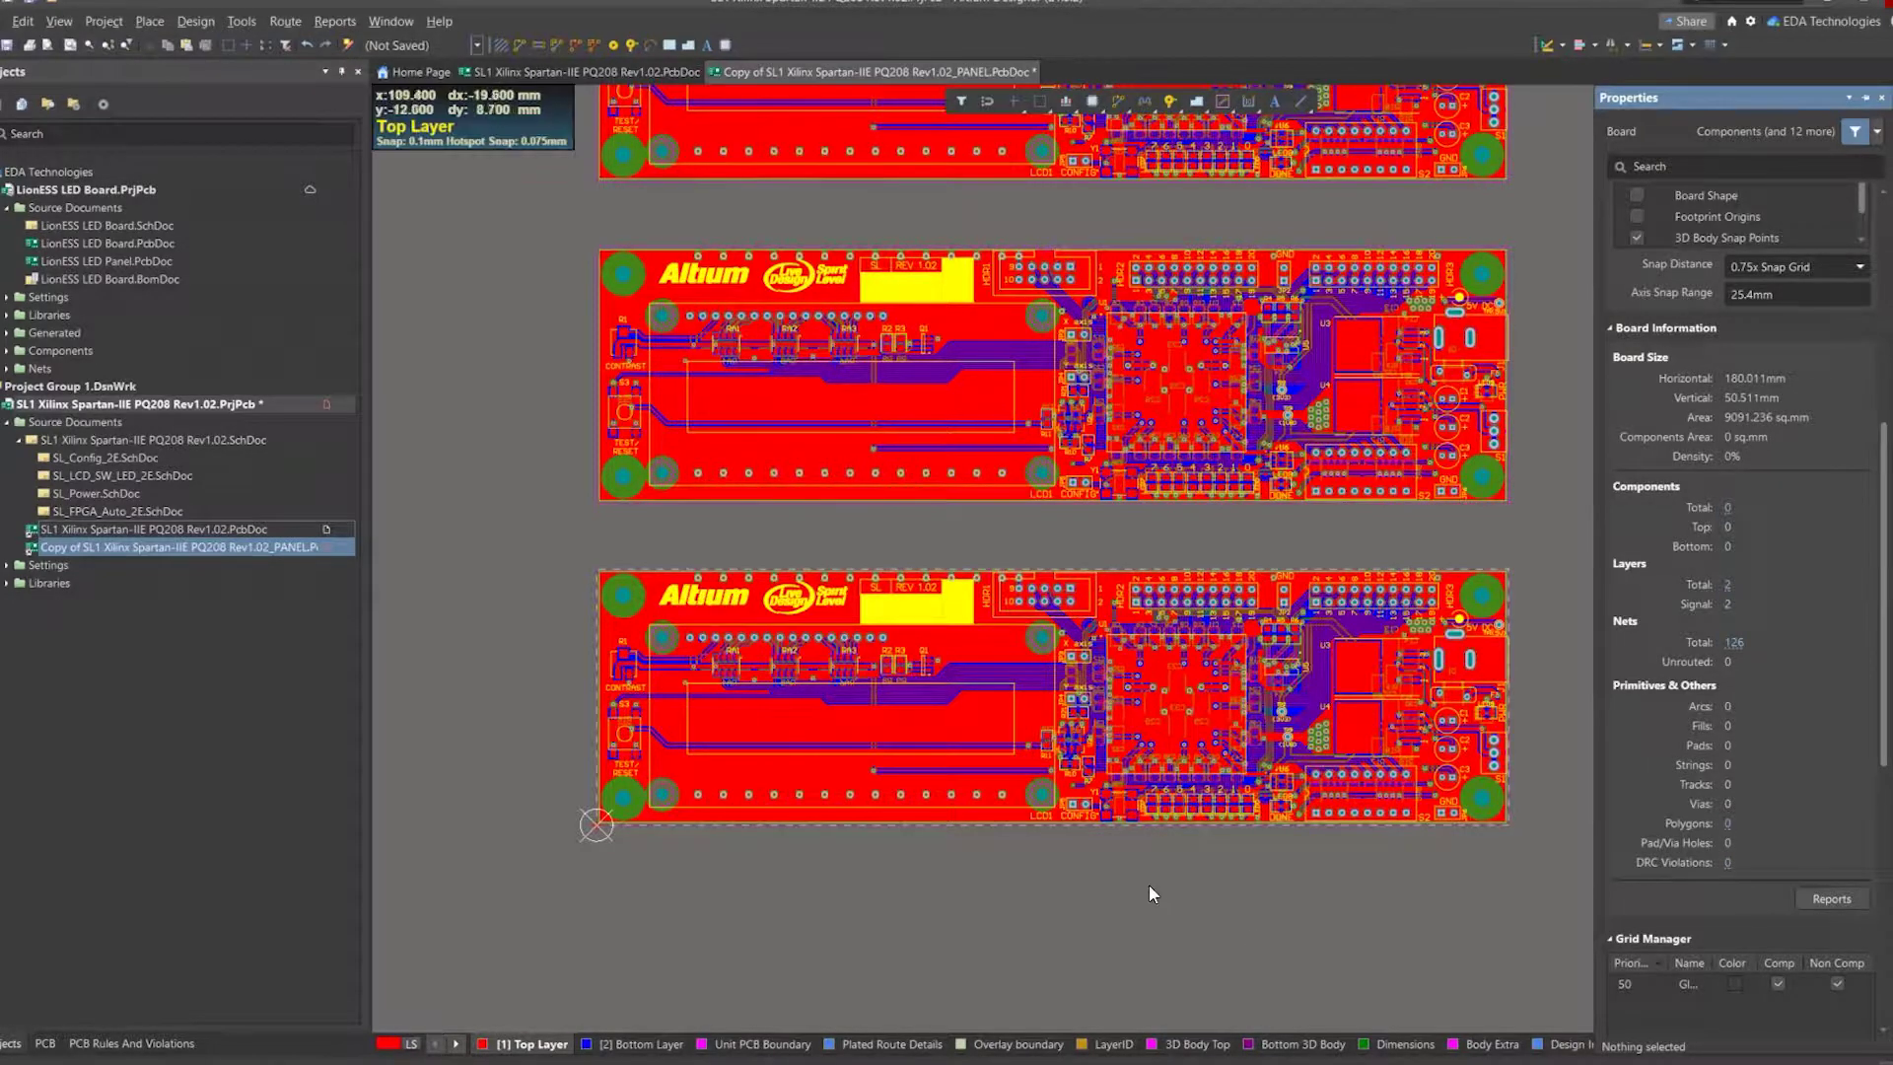
{"action": "double_click", "coordinate": [927, 724]}
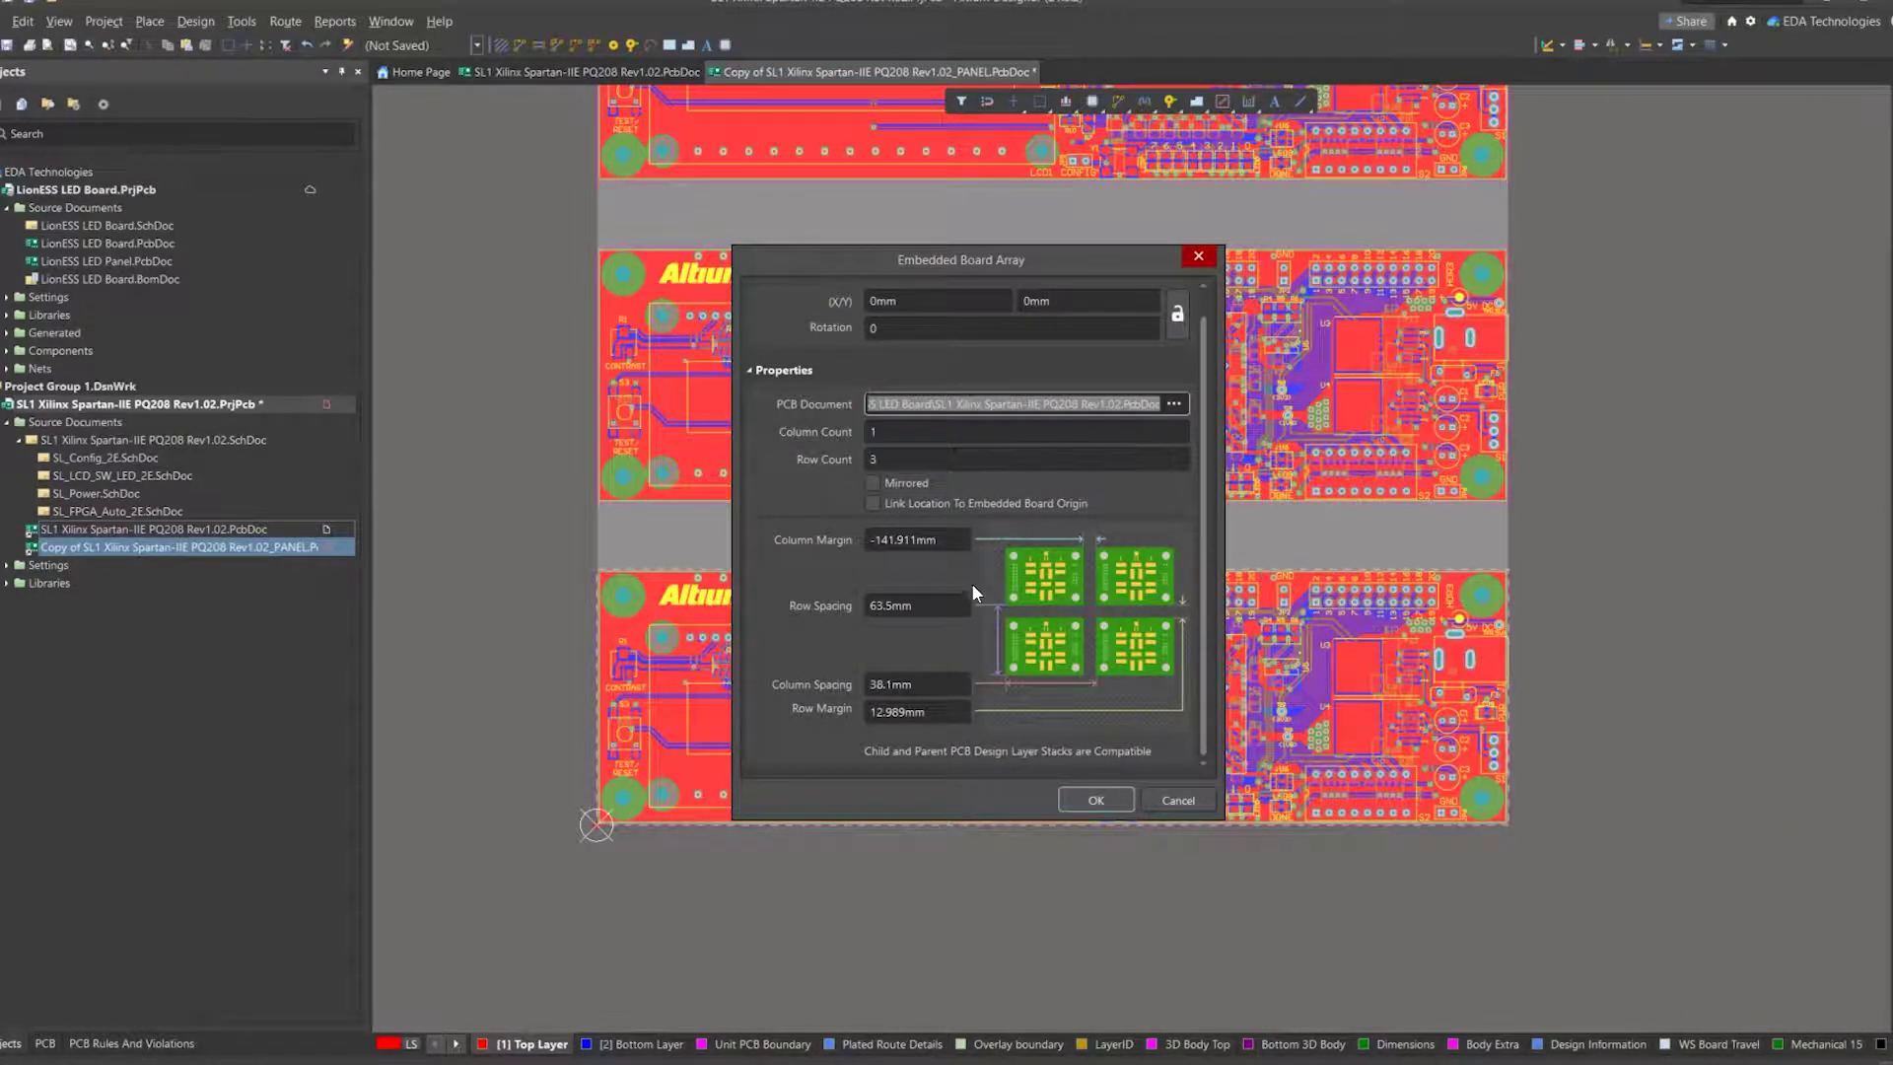
{"action": "left_click", "coordinate": [941, 688]}
{"action": "type", "text": "50."}
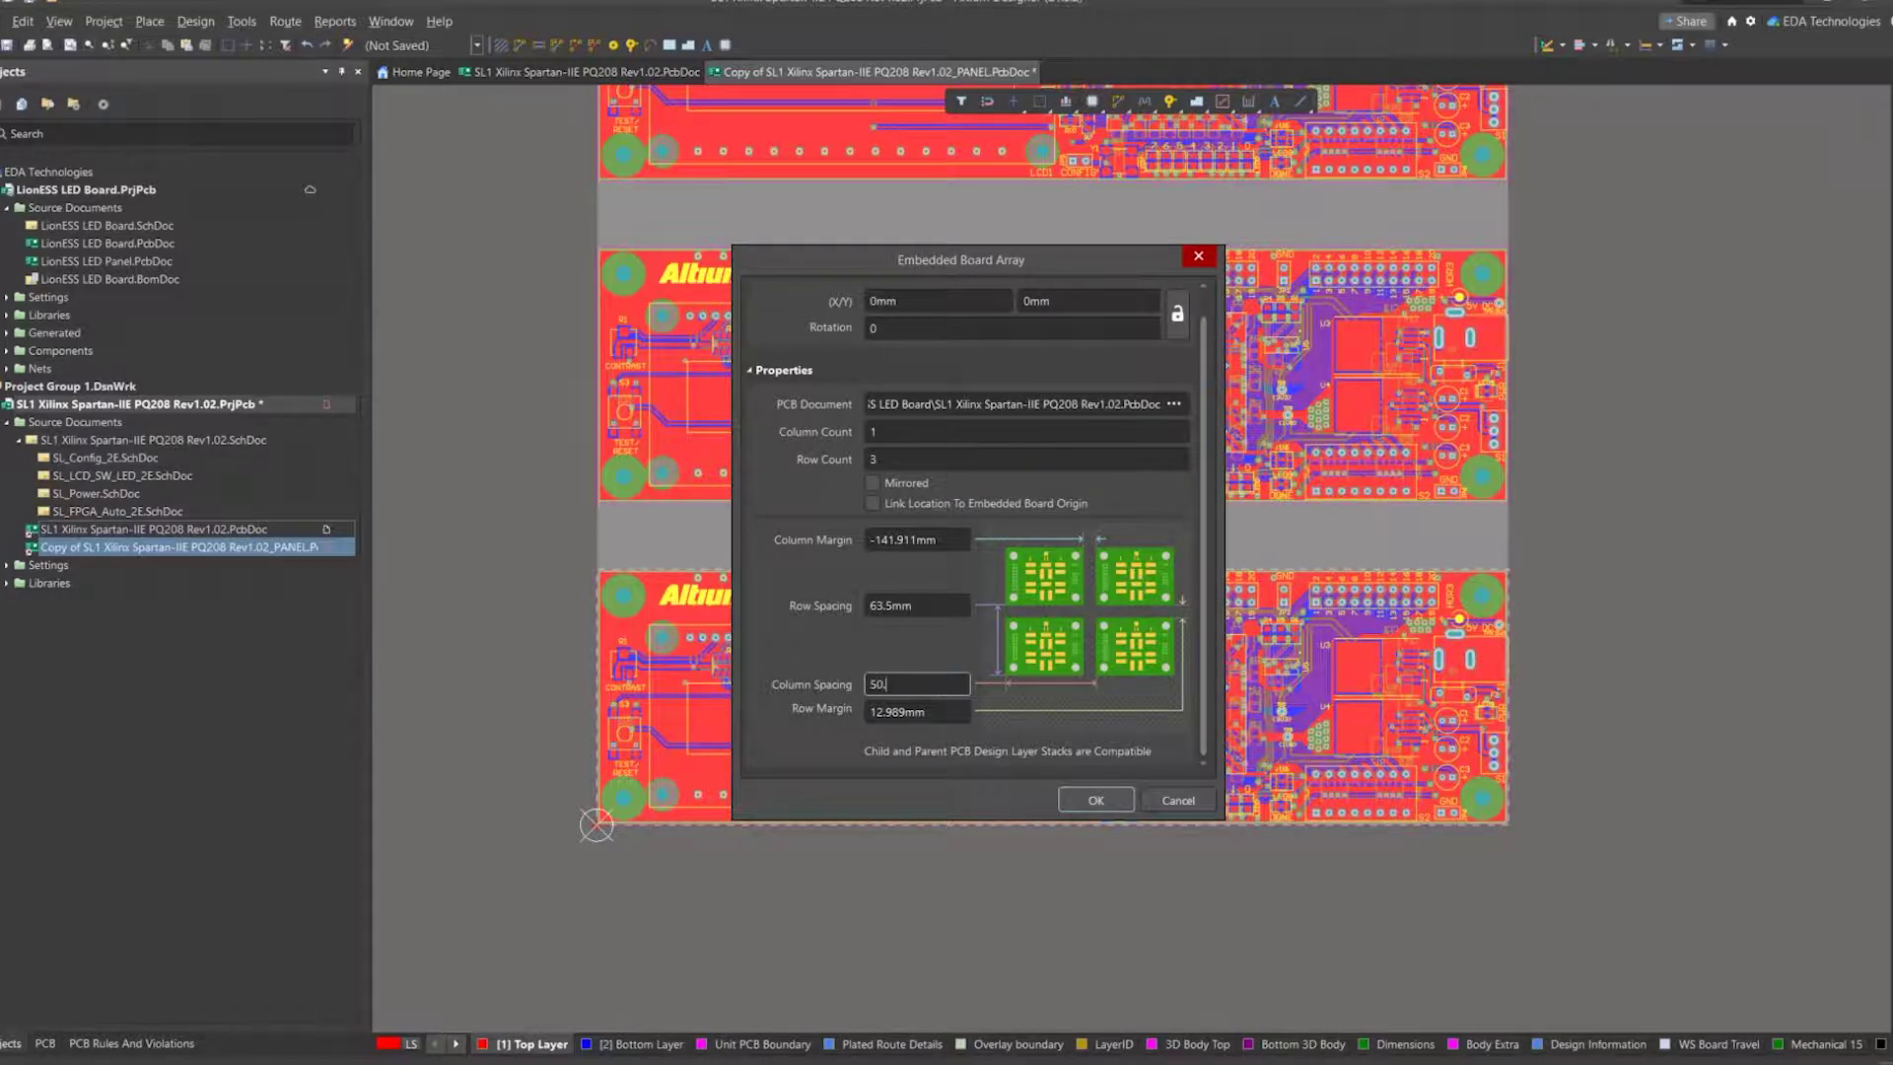
{"action": "type", "text": "511mm"}
{"action": "left_click", "coordinate": [1095, 800]}
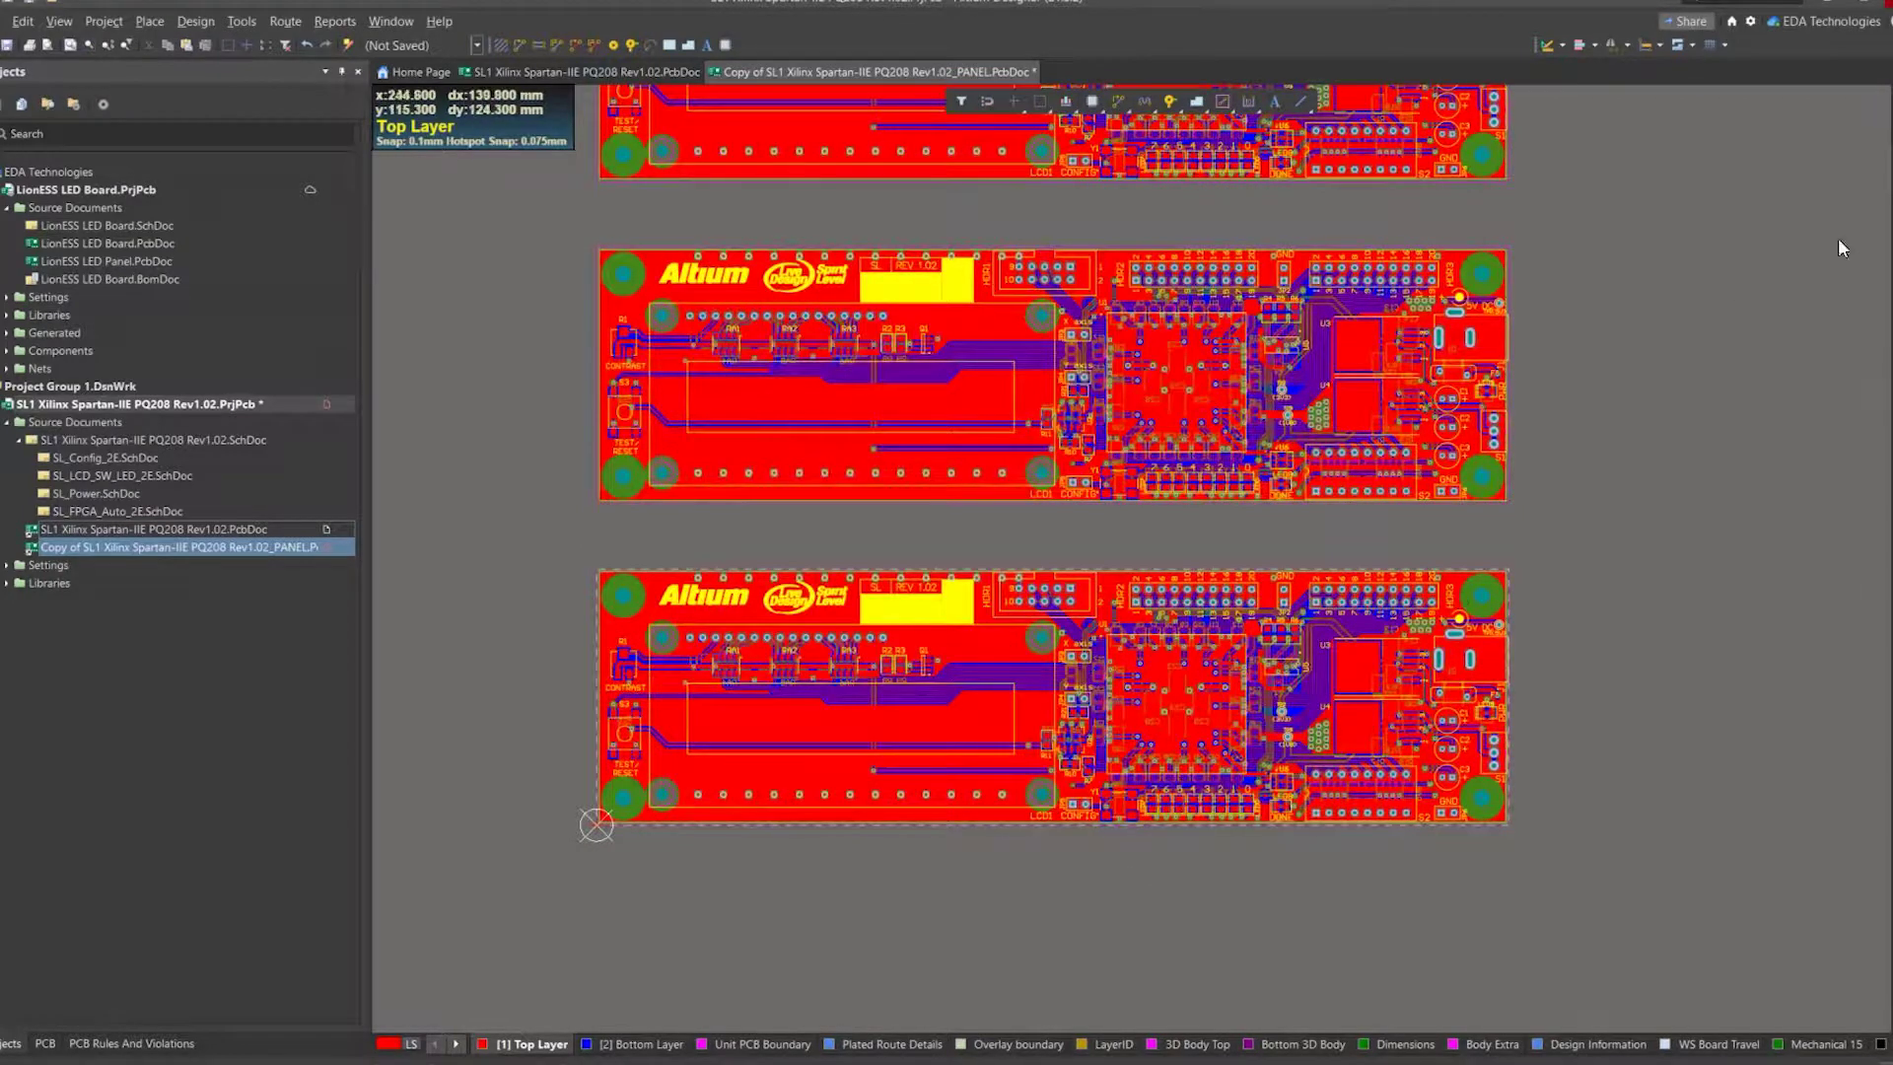
Set the array's row spacing to 50.511 mm and inspect the seam between adjacent rows of boards.
{"action": "left_click", "coordinate": [1891, 138]}
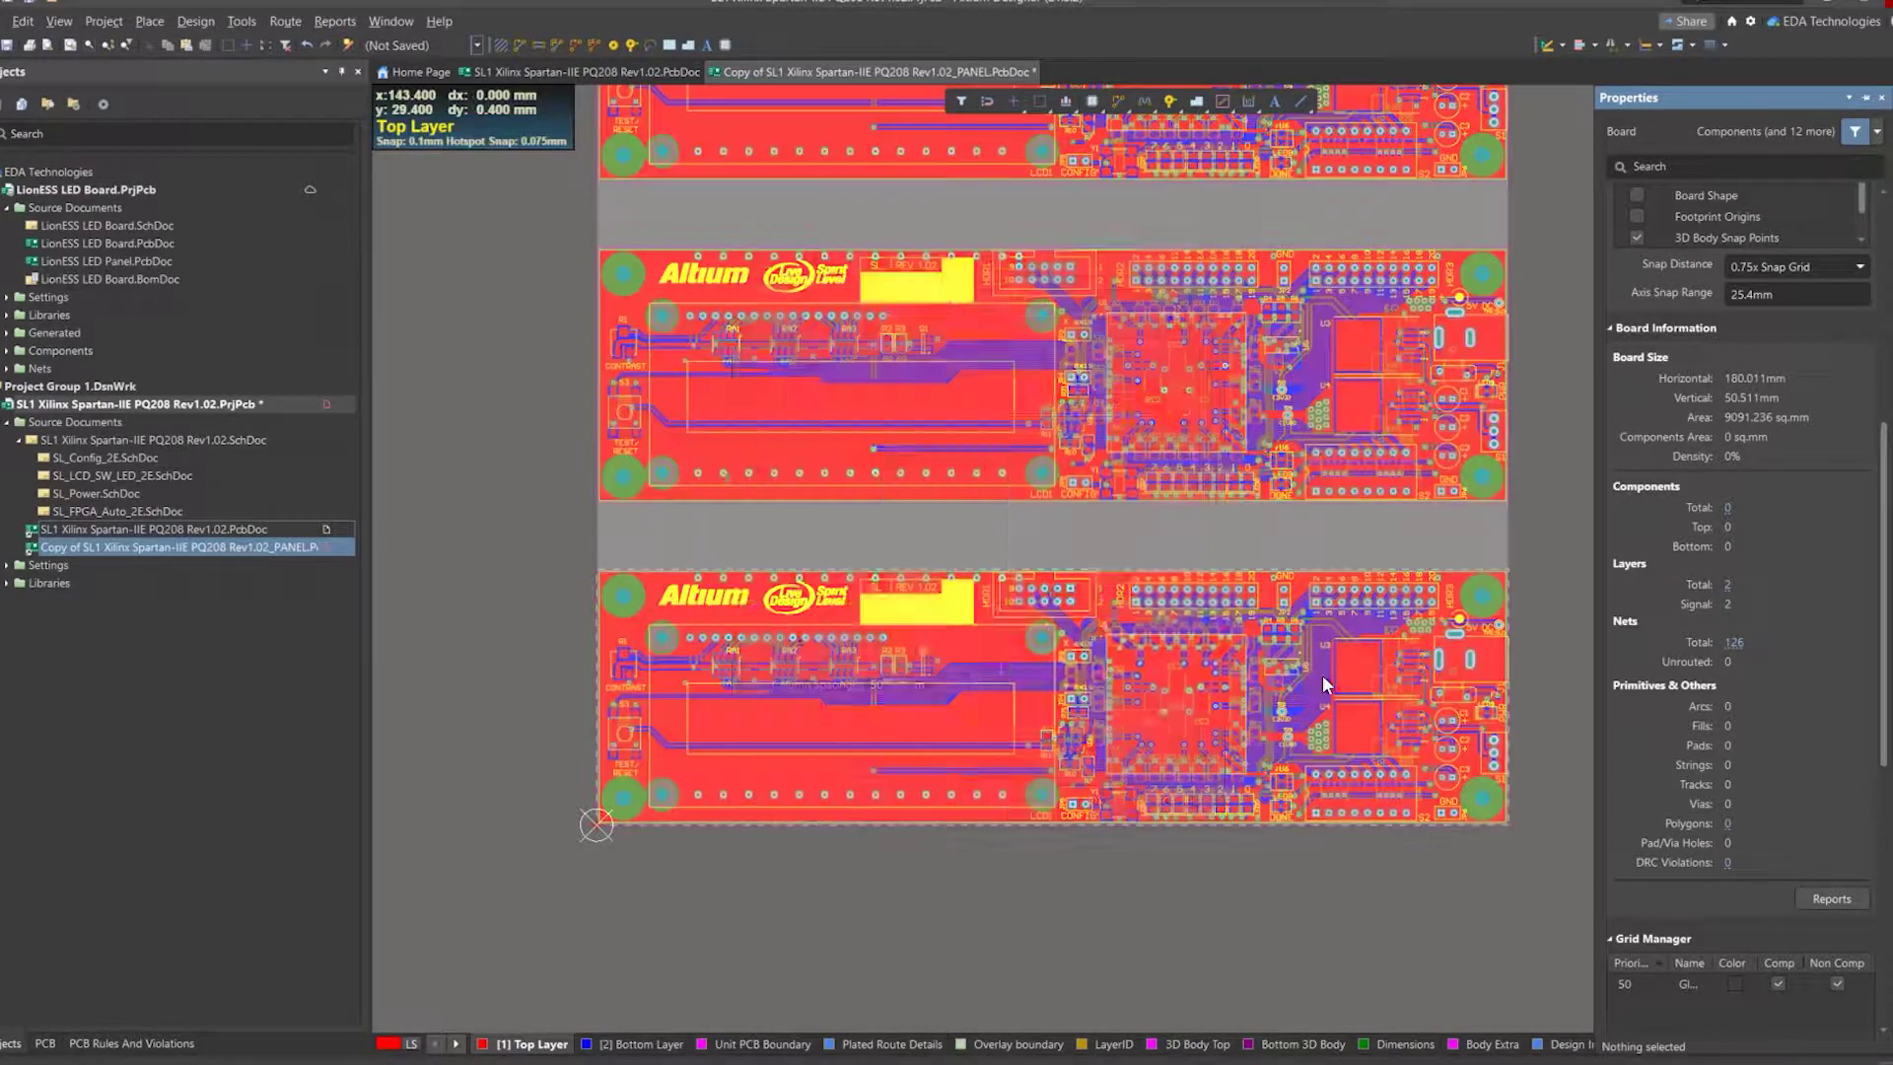
{"action": "double_click", "coordinate": [1323, 676]}
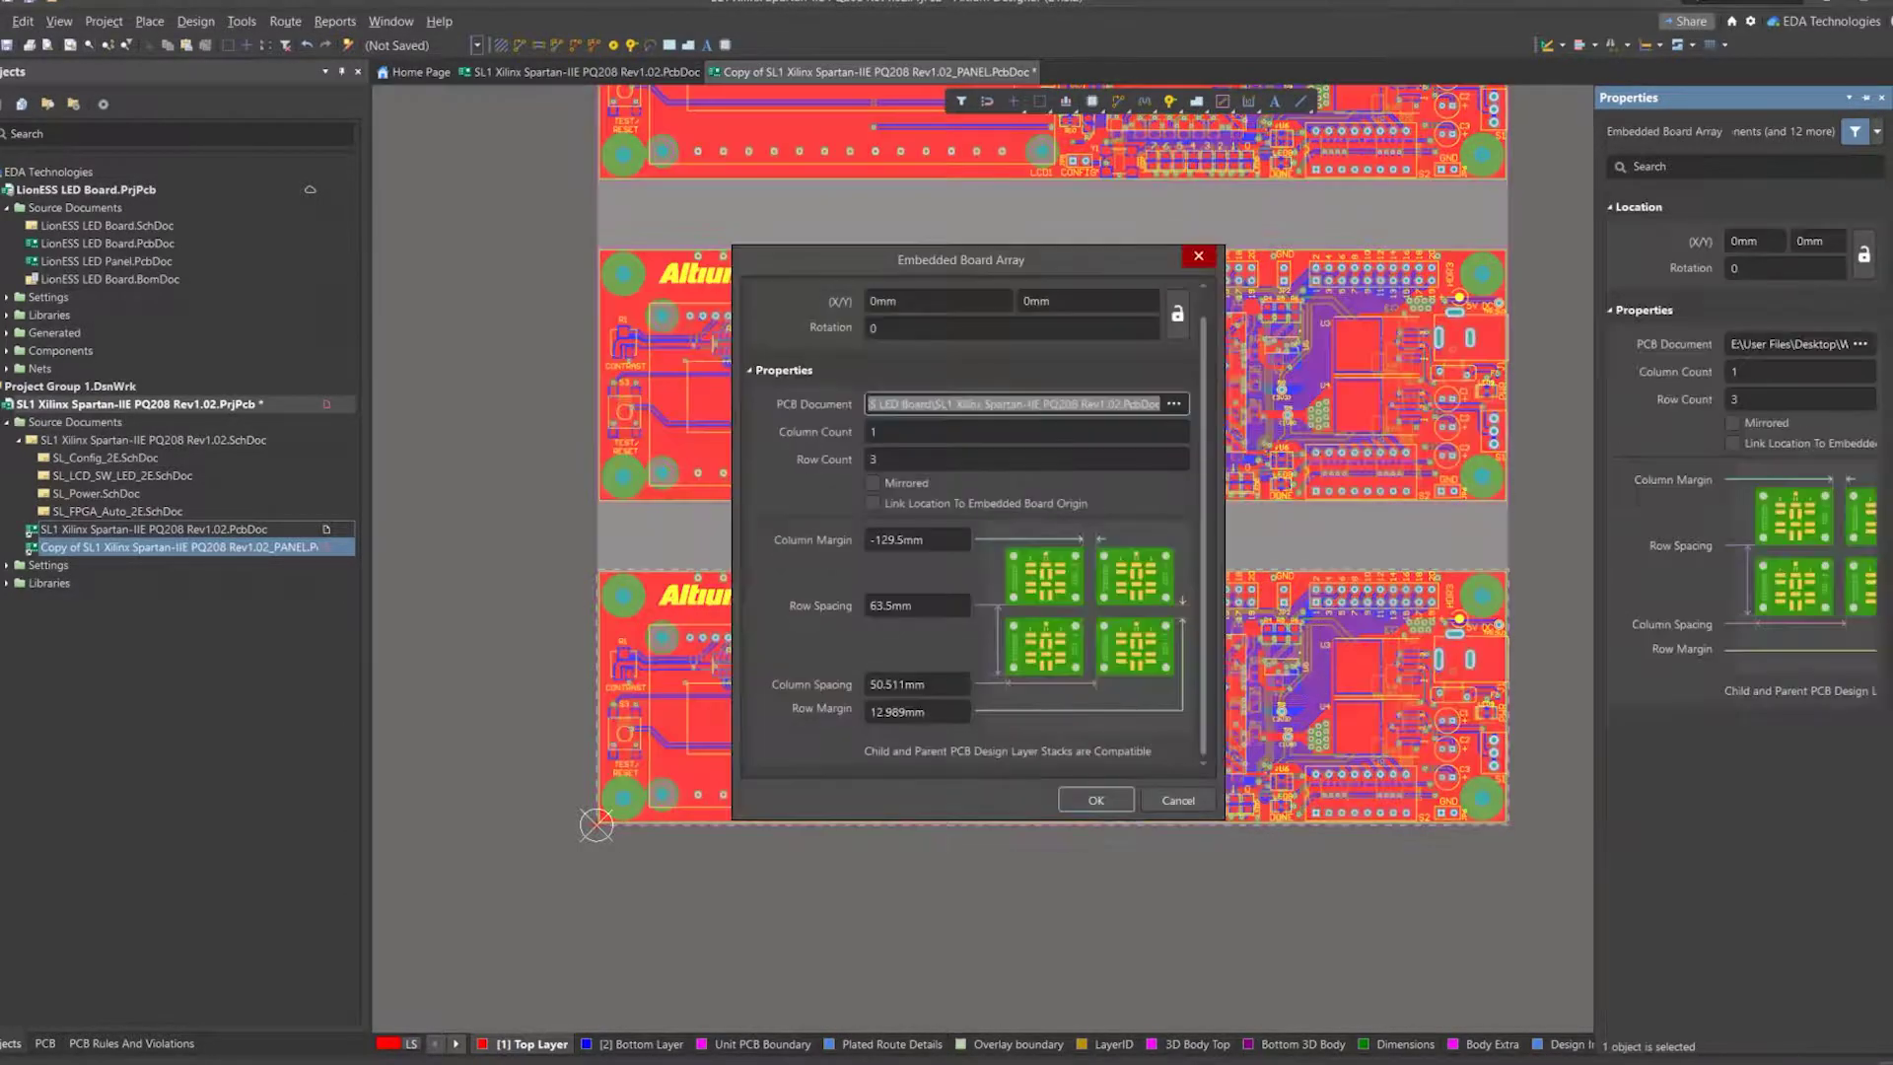
{"action": "left_click", "coordinate": [942, 605]}
{"action": "type", "text": "50.511"}
{"action": "key", "text": "Return"}
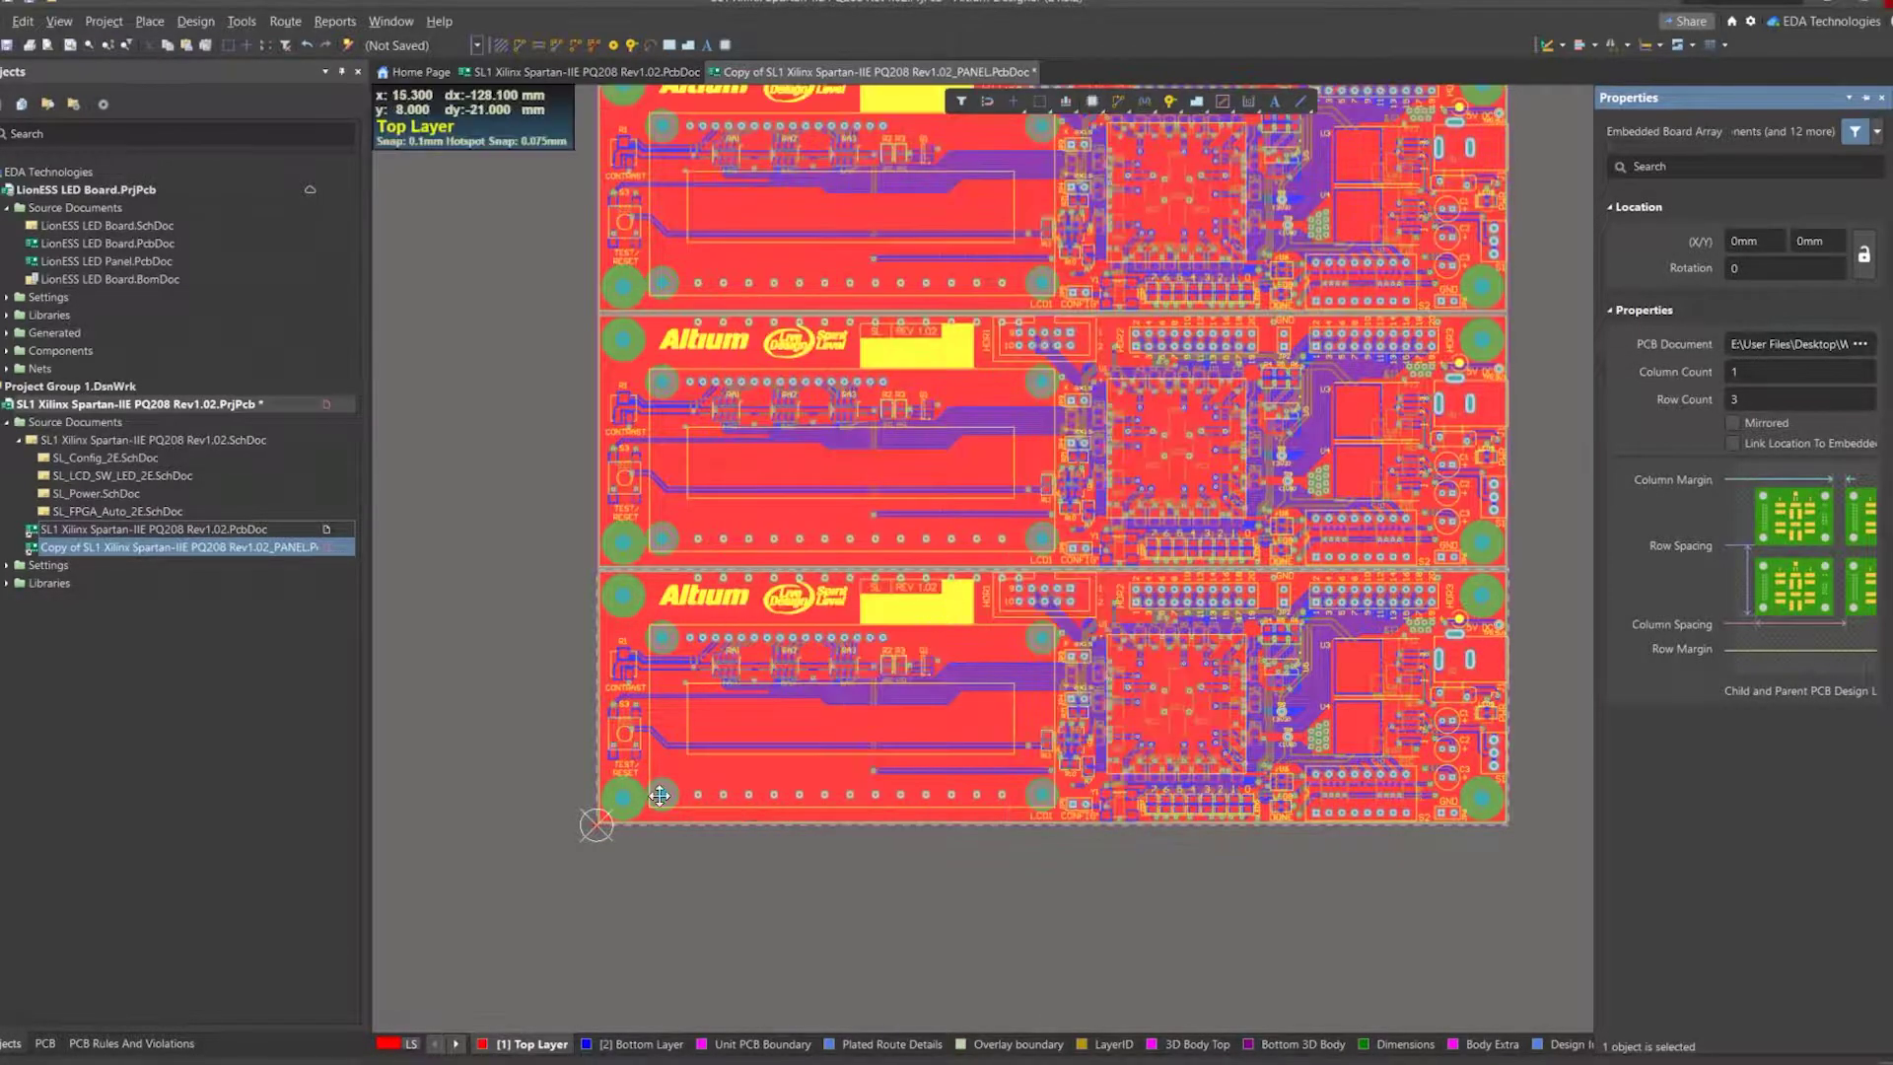
{"action": "left_click", "coordinate": [733, 835]}
{"action": "scroll", "coordinate": [574, 590], "scroll_direction": "up", "scroll_amount": 10, "text": "ctrl"}
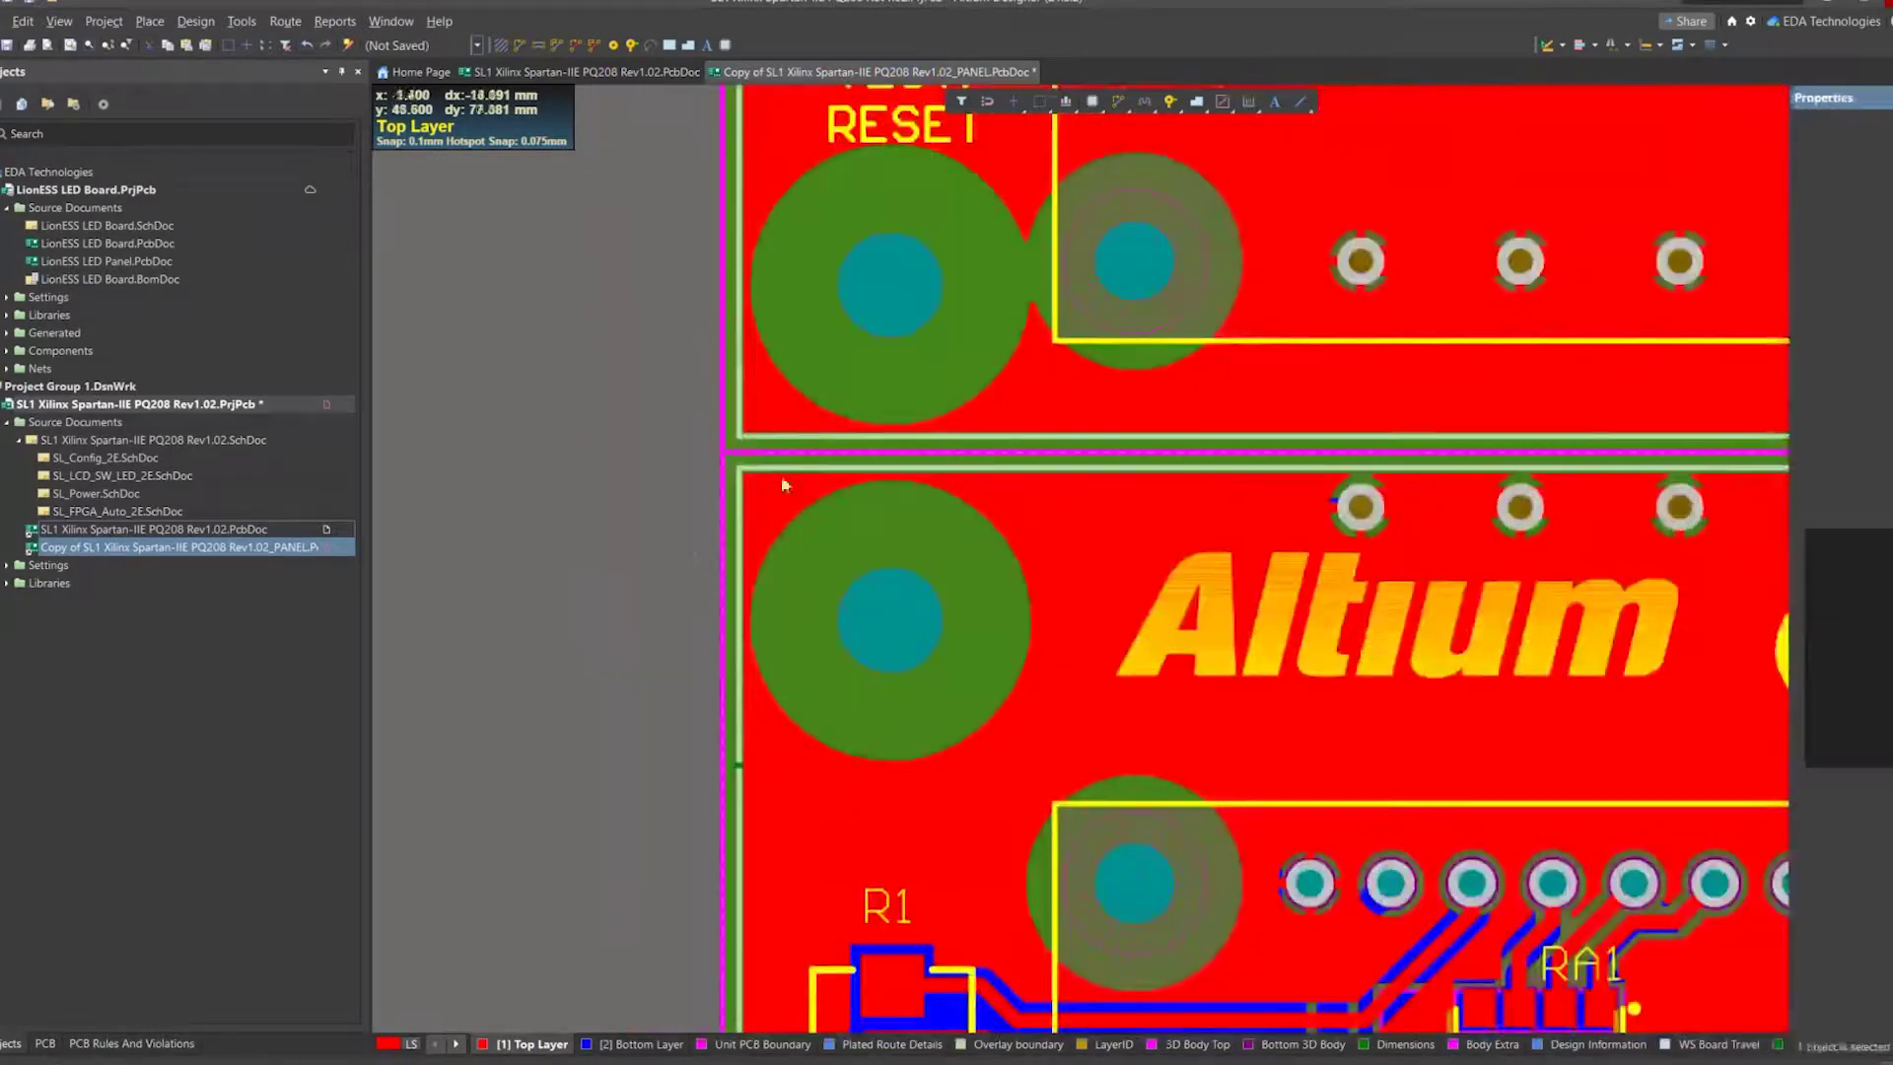
{"action": "scroll", "coordinate": [712, 449], "scroll_direction": "up", "scroll_amount": 5, "text": "ctrl"}
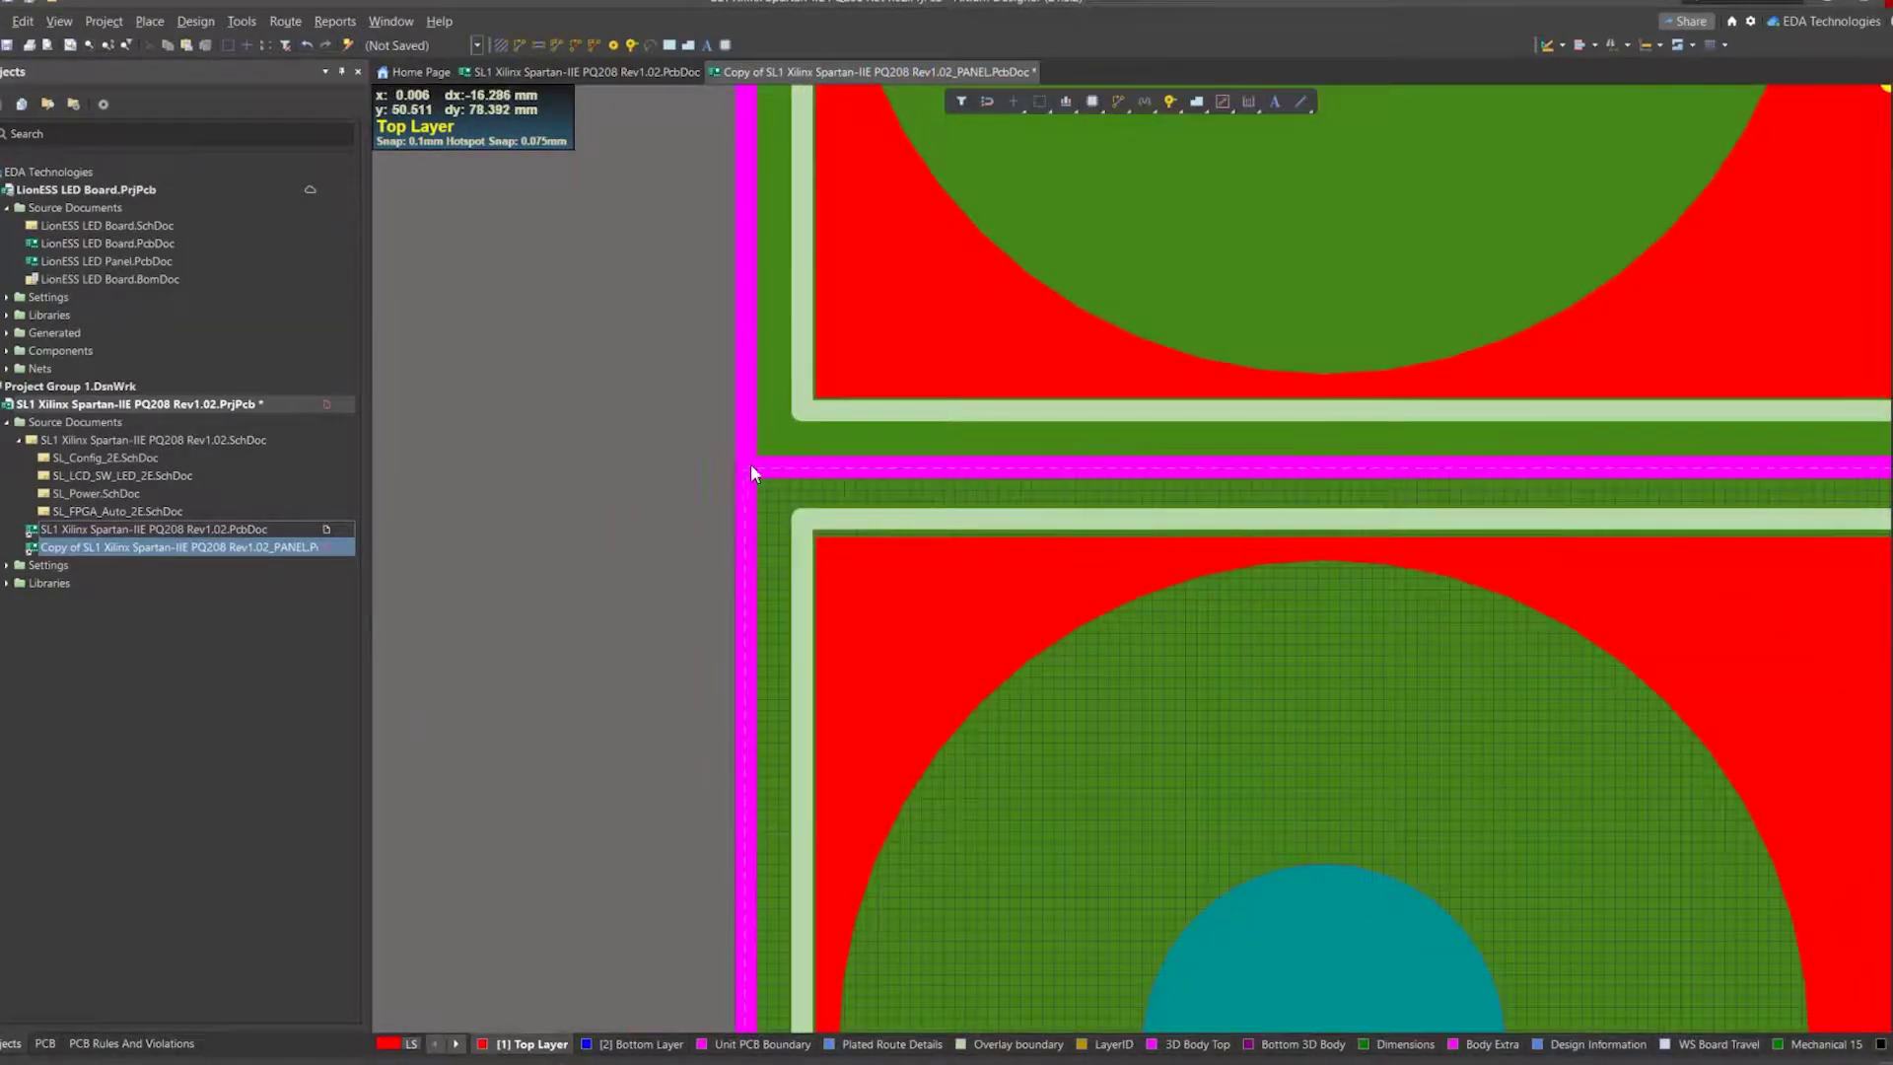
{"action": "scroll", "coordinate": [1048, 485], "scroll_direction": "down", "scroll_amount": 10, "text": "ctrl"}
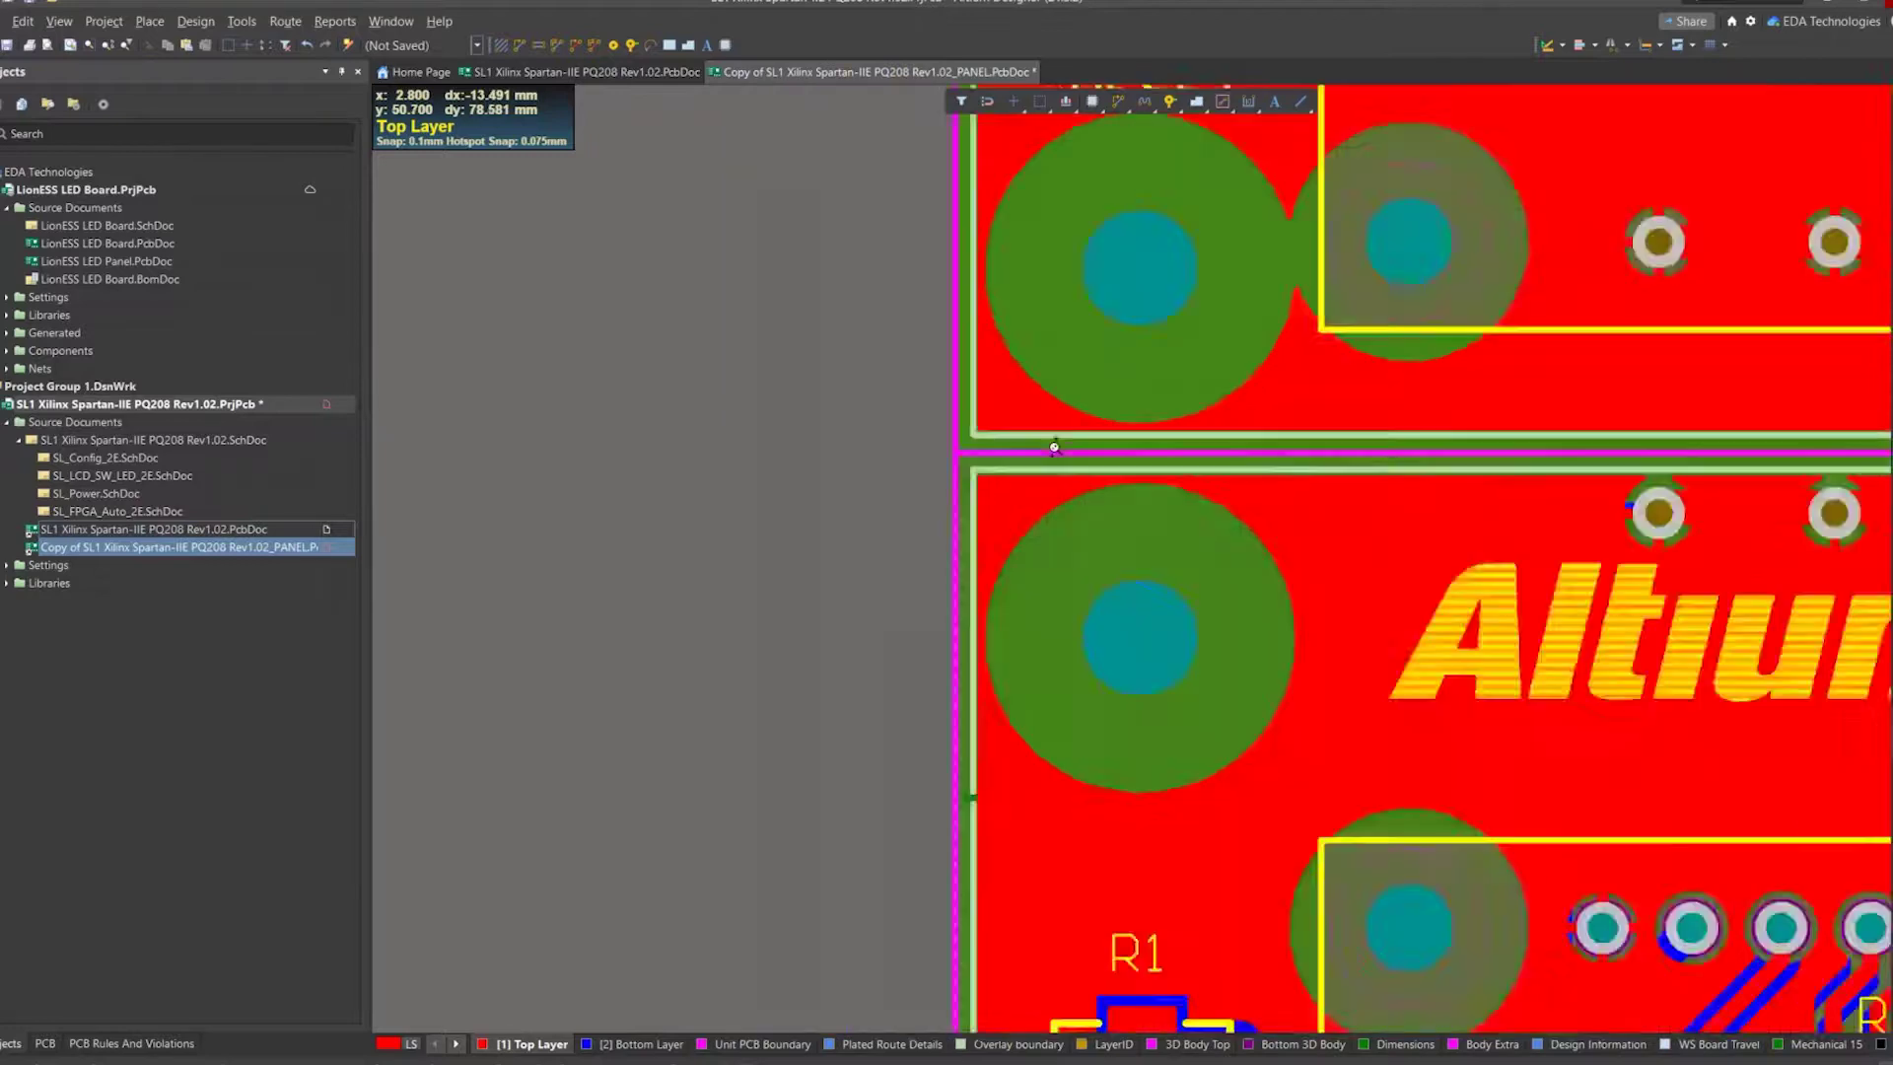
{"action": "right_click_drag", "start_coordinate": [1180, 469], "coordinate": [770, 617]}
{"action": "scroll", "coordinate": [967, 533], "scroll_direction": "down", "scroll_amount": 2, "text": "ctrl"}
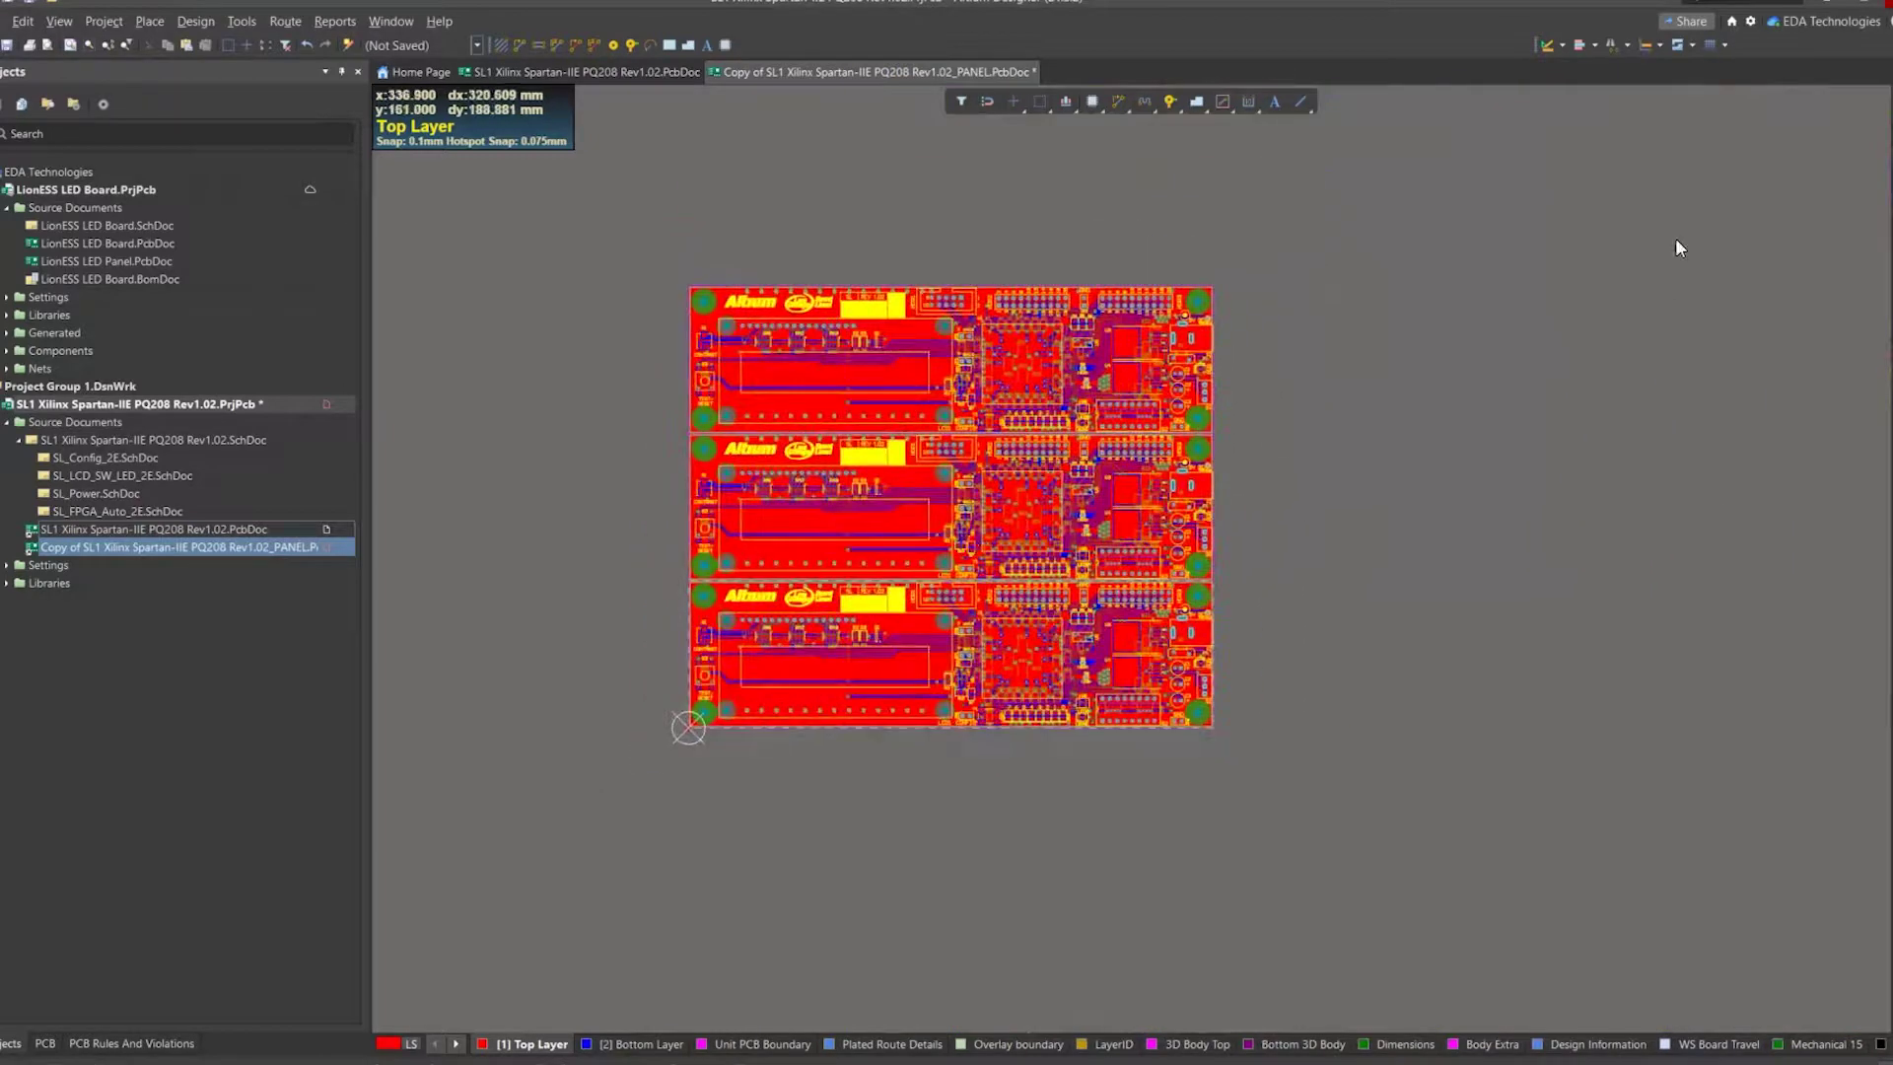
Look up the board's horizontal size, then set the array's column spacing to 180.011 mm and its column count to 2.
{"action": "left_click", "coordinate": [1890, 120]}
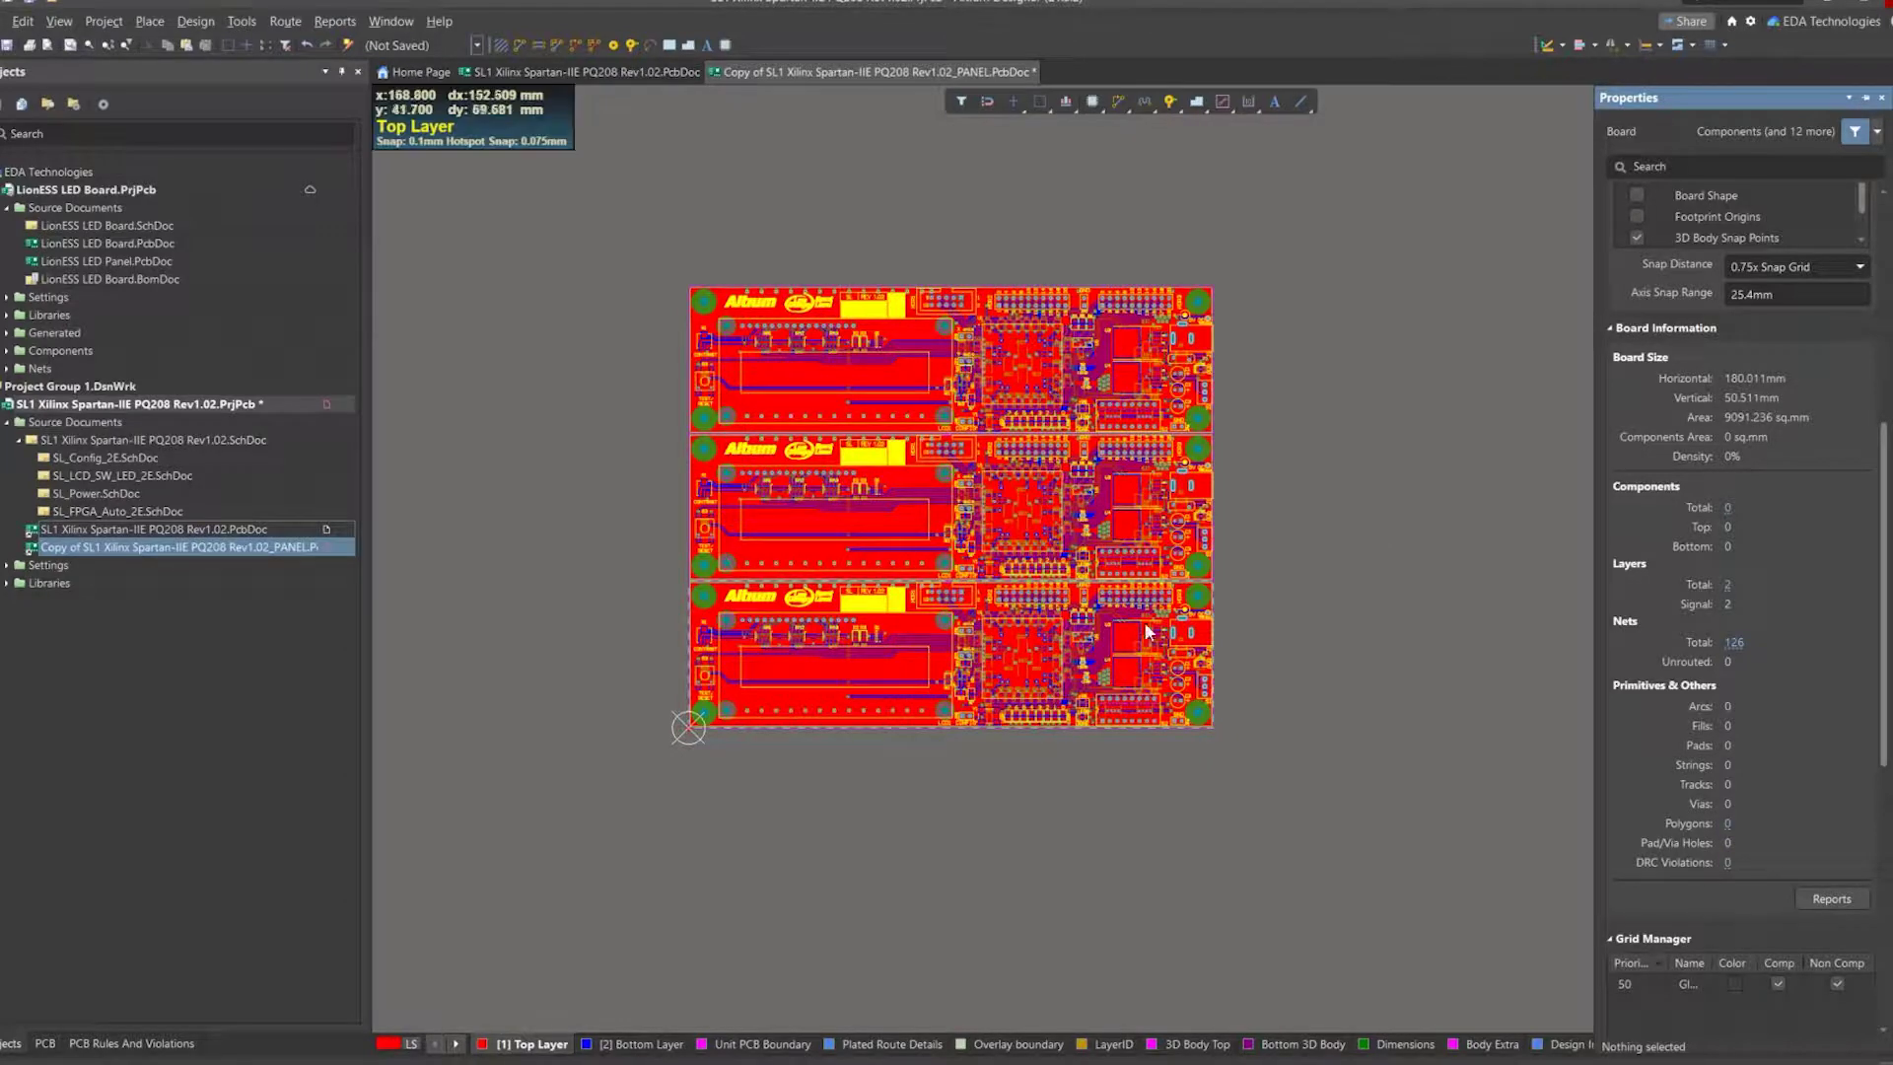
{"action": "left_click", "coordinate": [1087, 641]}
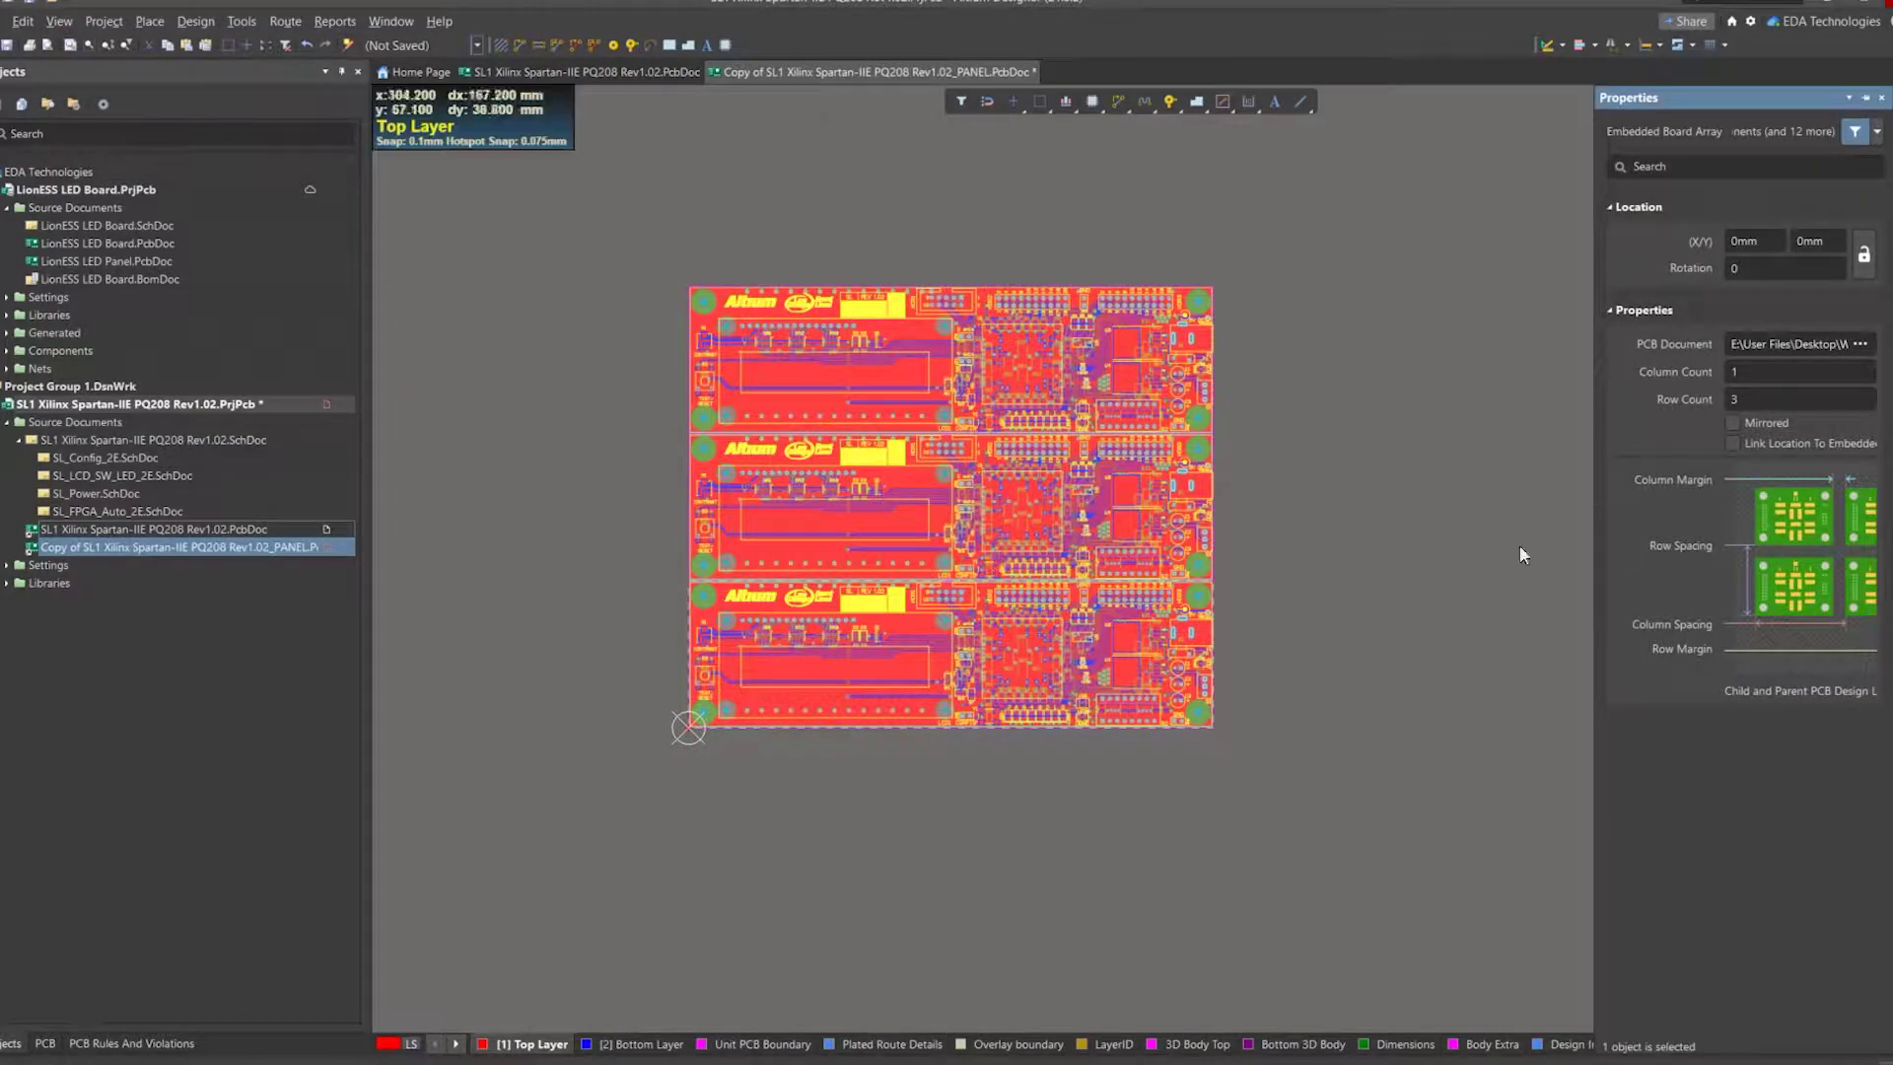
{"action": "double_click", "coordinate": [1129, 551]}
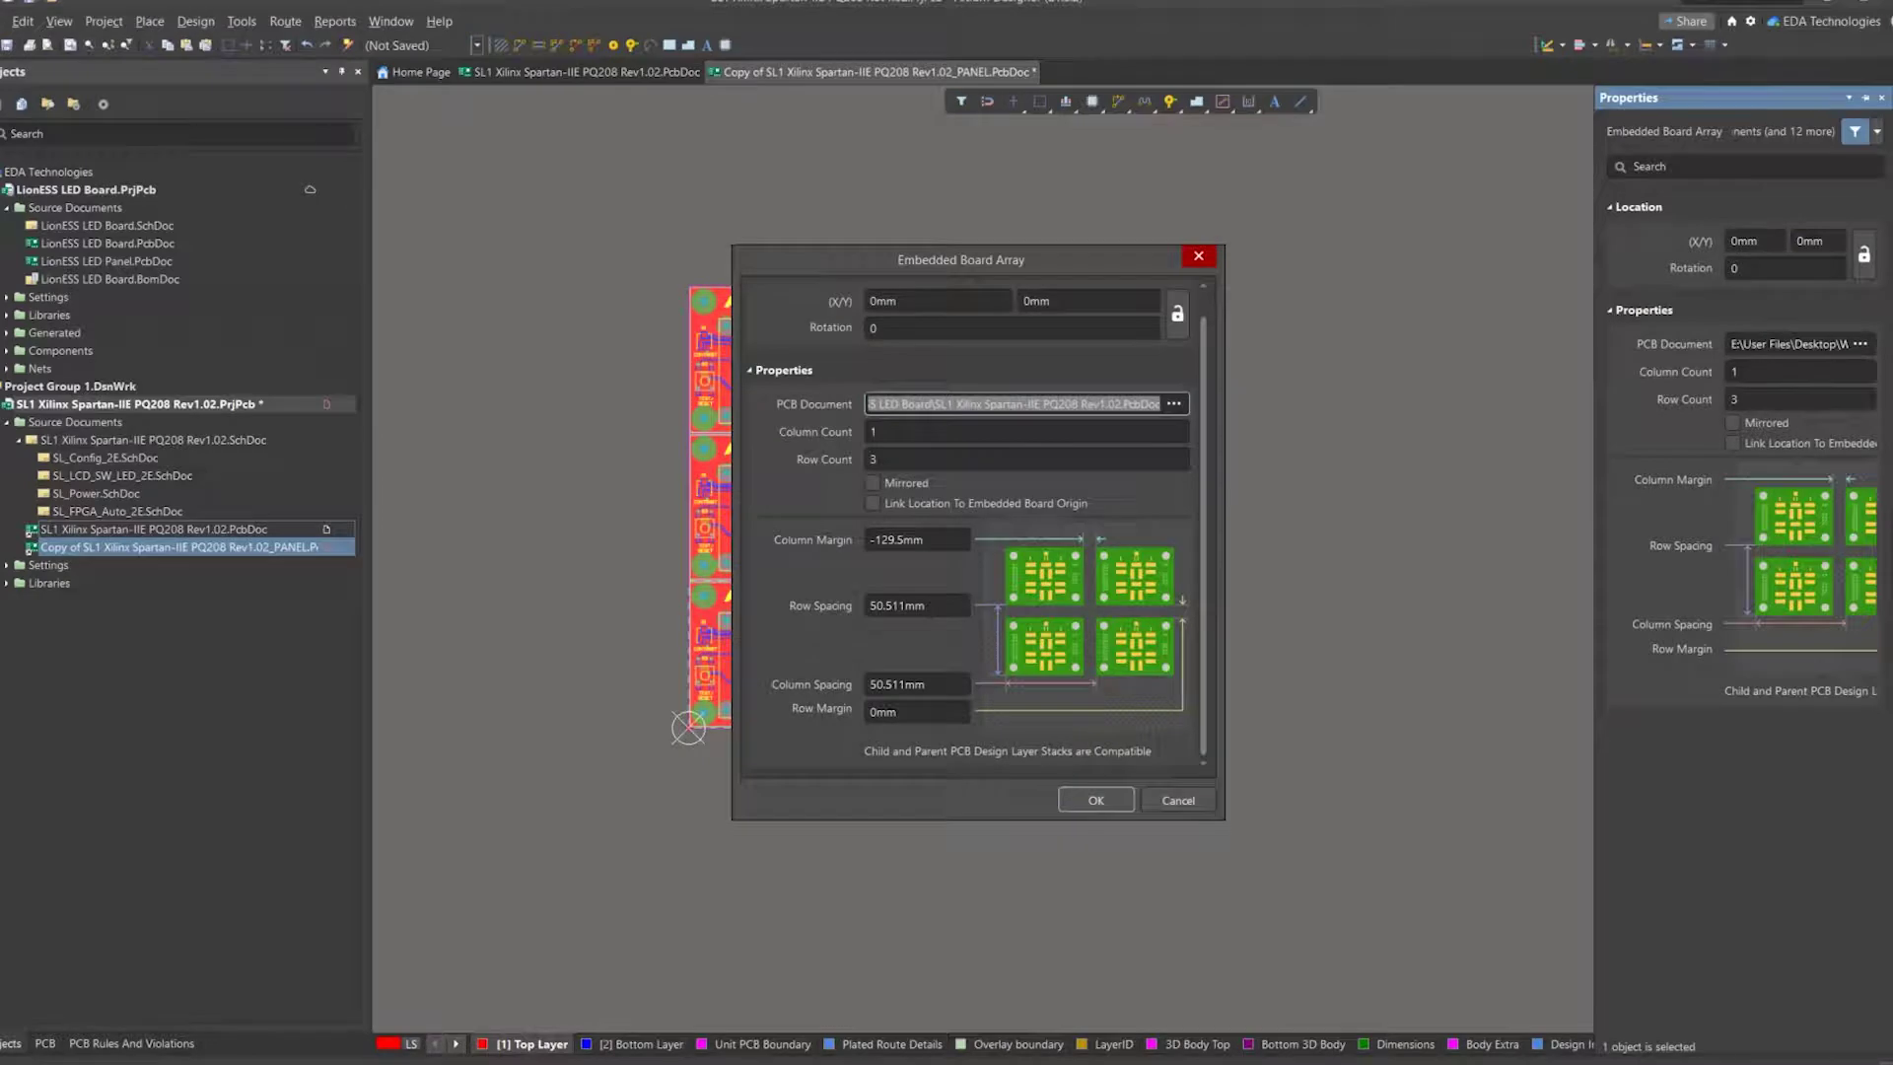
{"action": "left_click", "coordinate": [948, 687]}
{"action": "type", "text": "180.011"}
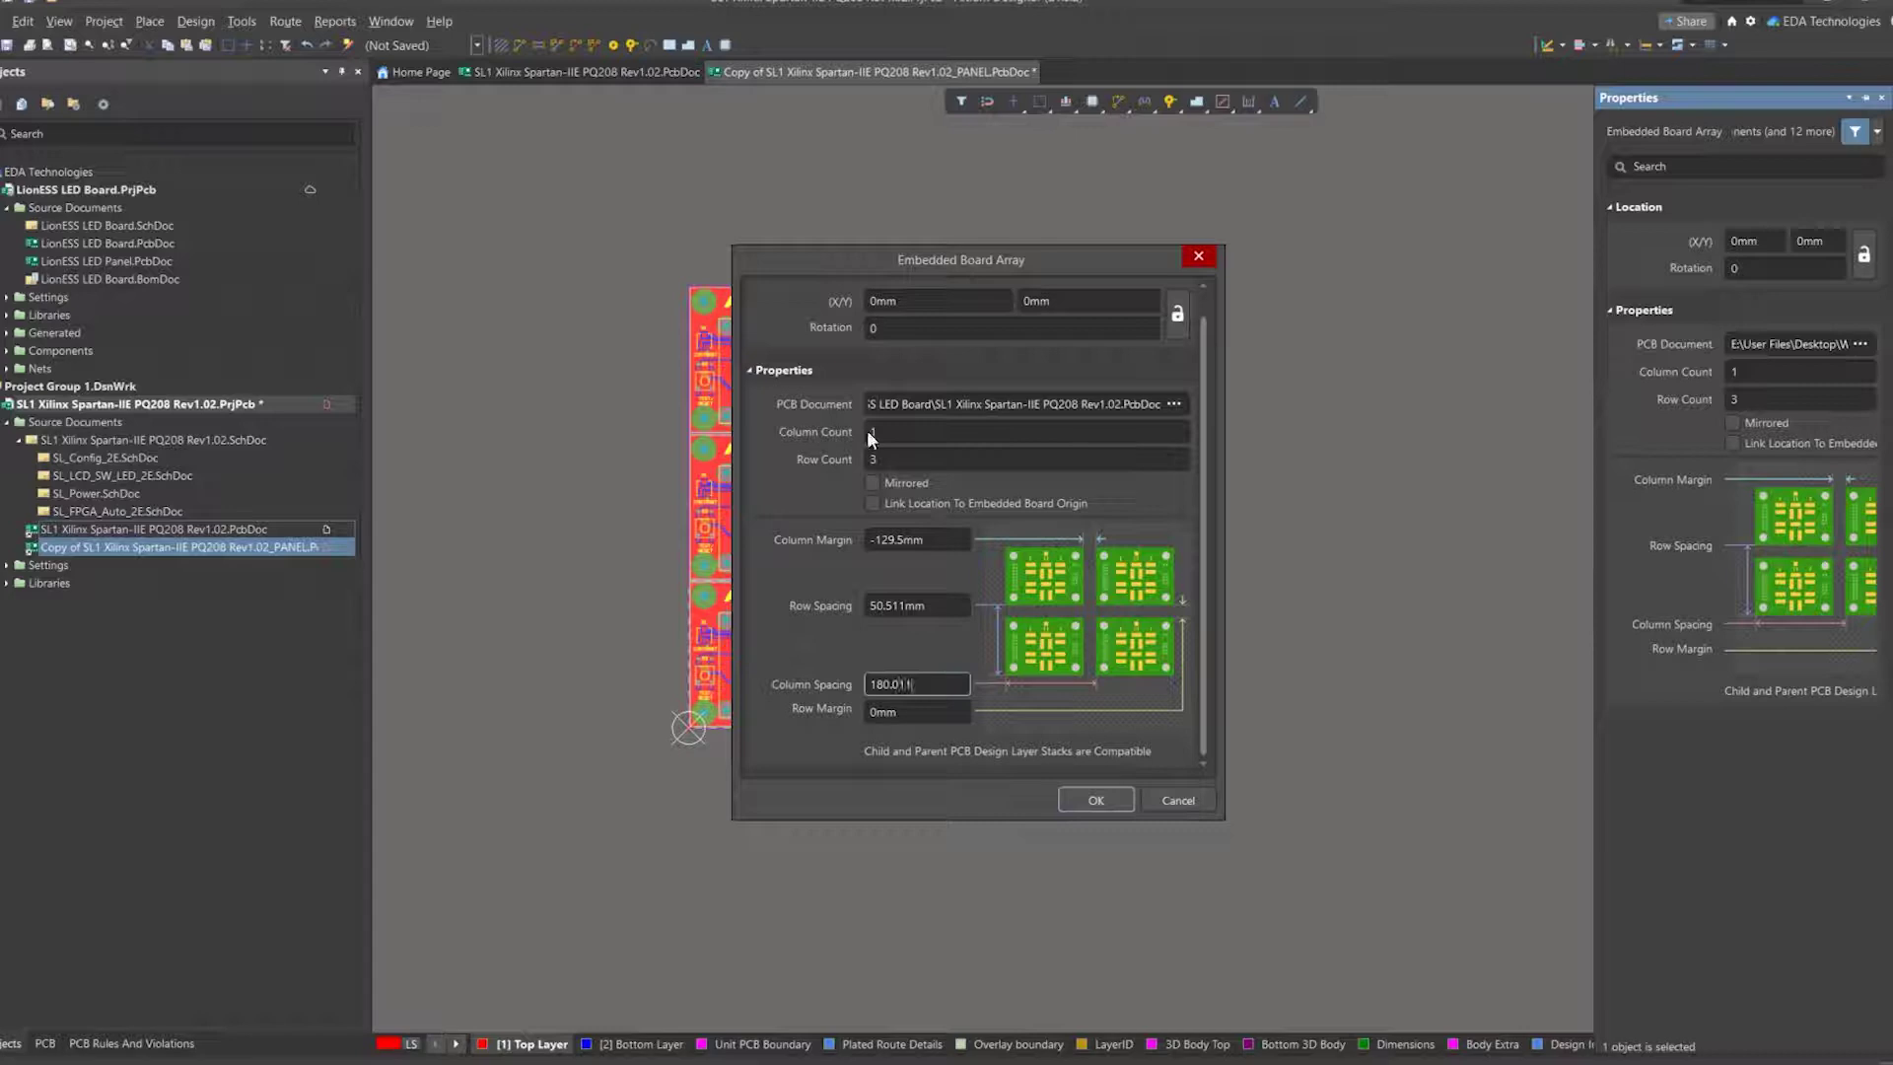
{"action": "left_click", "coordinate": [986, 431]}
{"action": "type", "text": "2"}
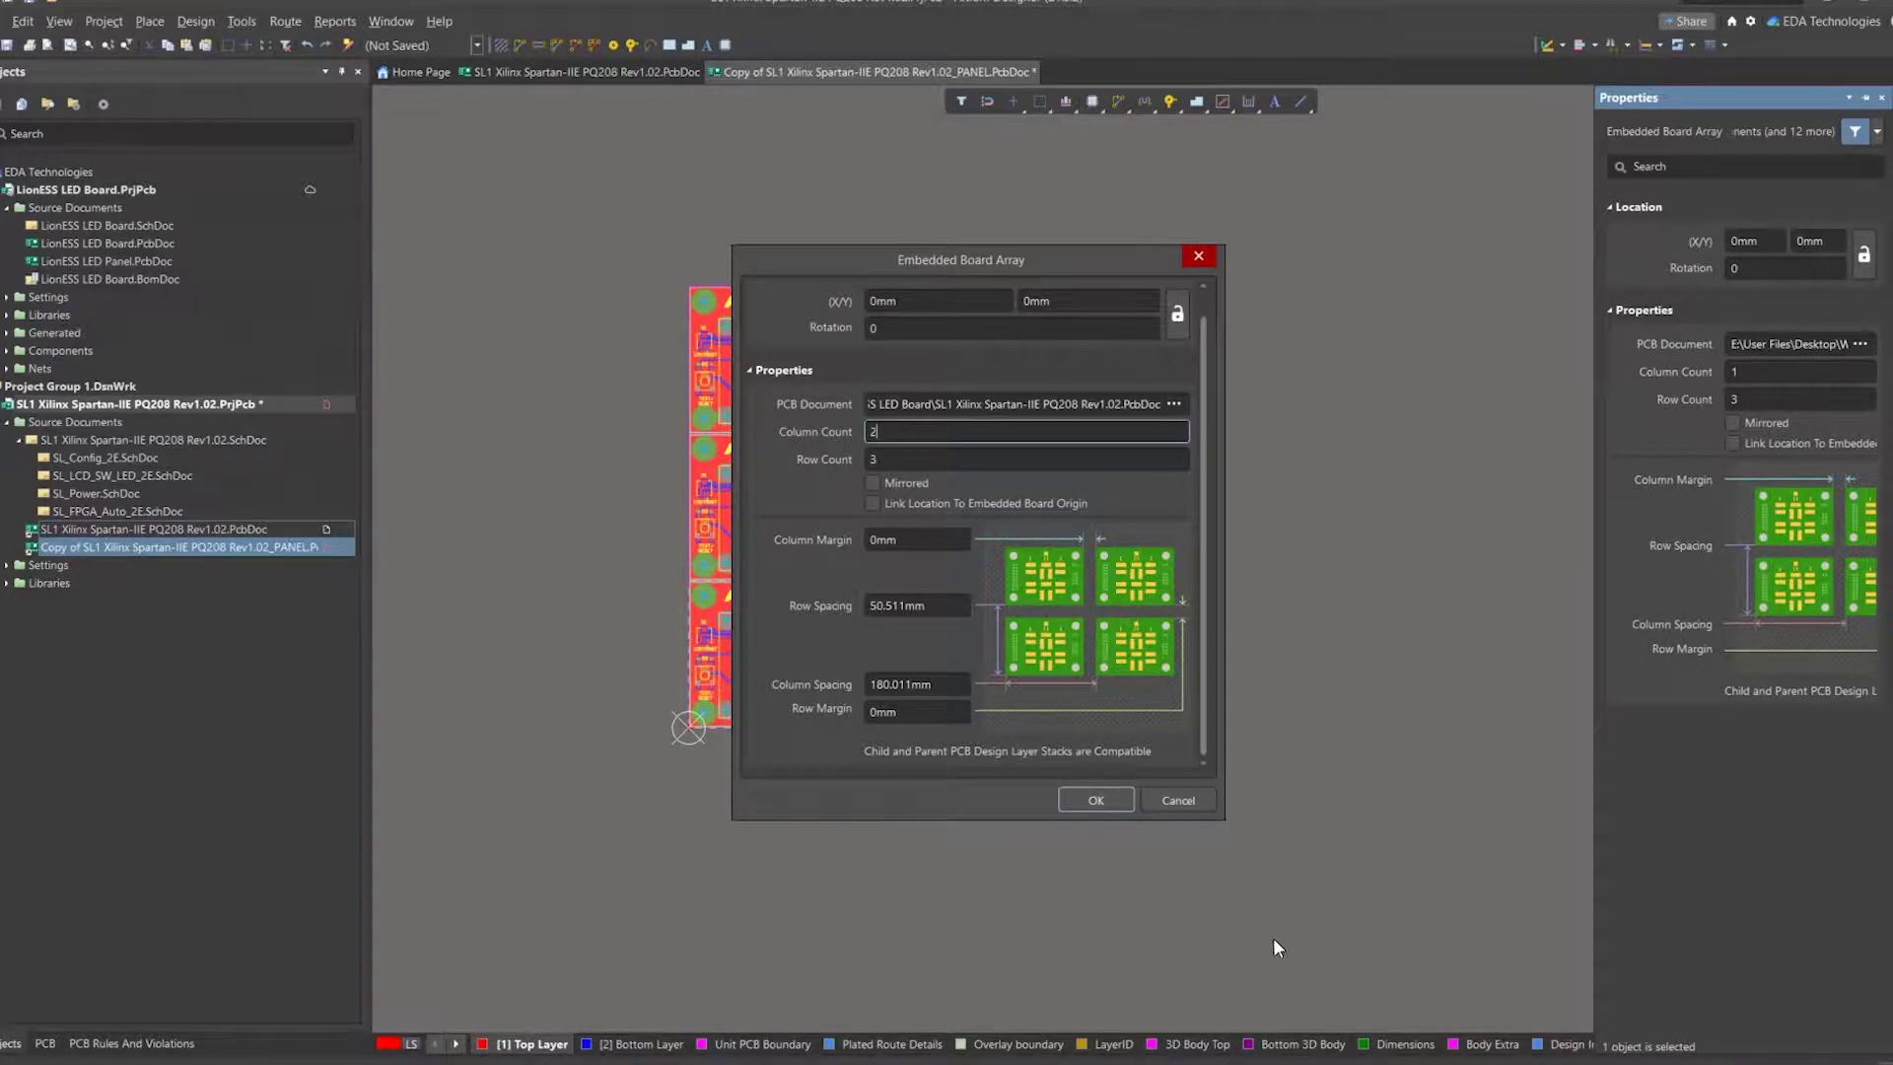
{"action": "left_click", "coordinate": [1090, 800]}
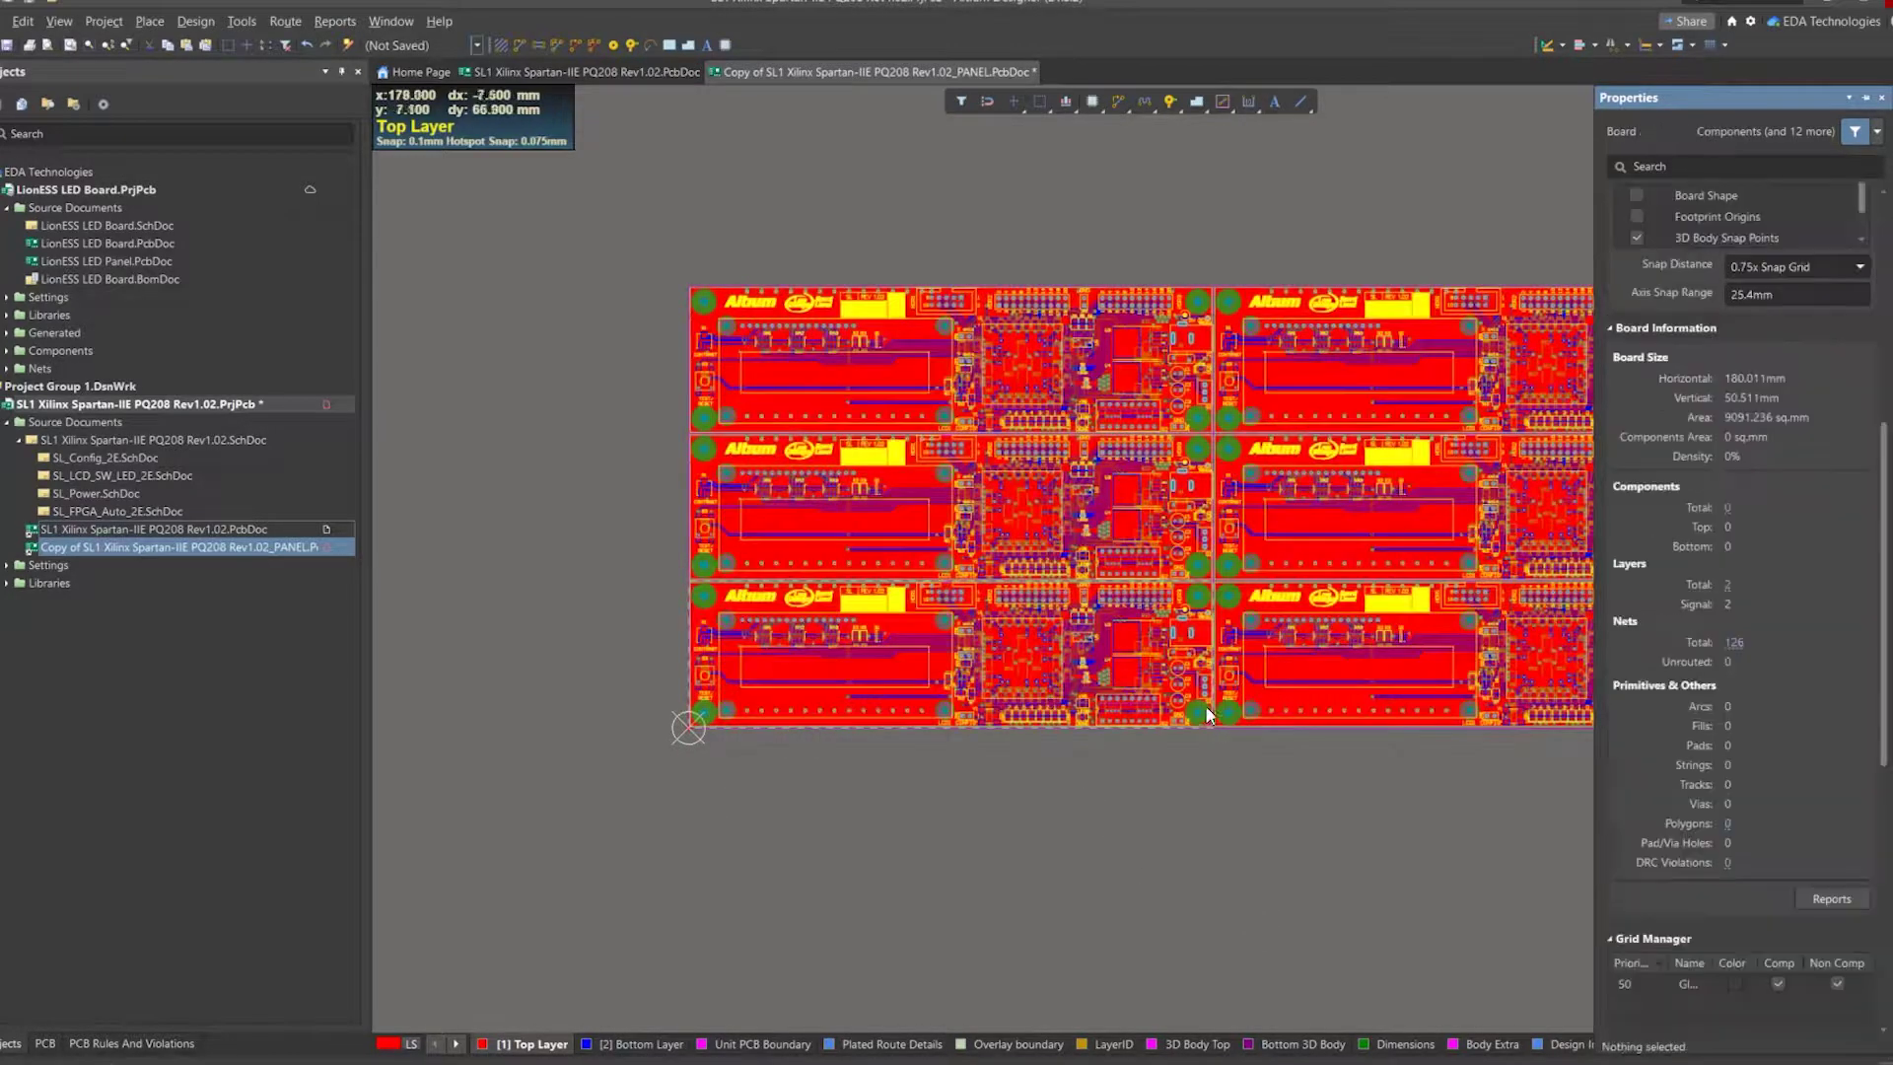
{"action": "right_click_drag", "start_coordinate": [970, 739], "coordinate": [936, 732]}
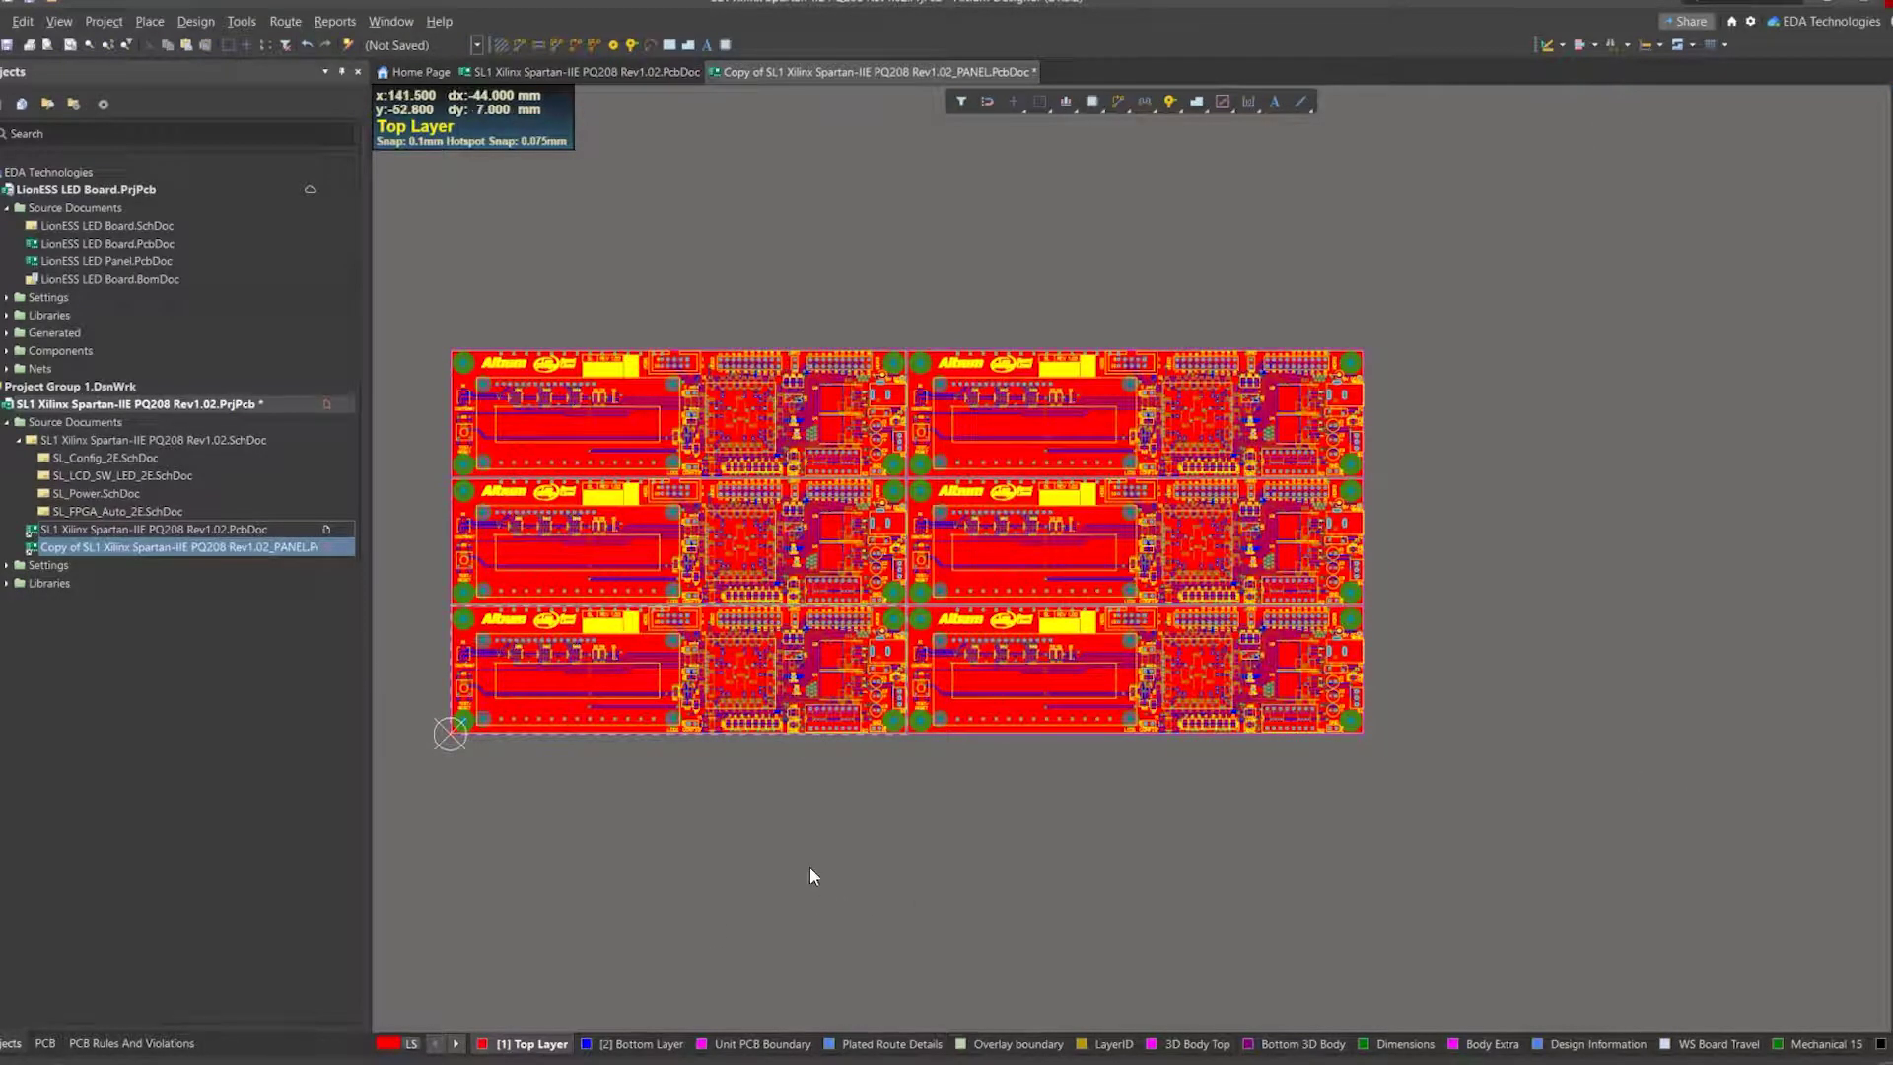
Make Unit PCB Boundary the active layer and display the panel in single layer mode.
{"action": "right_click_drag", "start_coordinate": [811, 871], "coordinate": [1035, 854]}
{"action": "left_click", "coordinate": [793, 1049]}
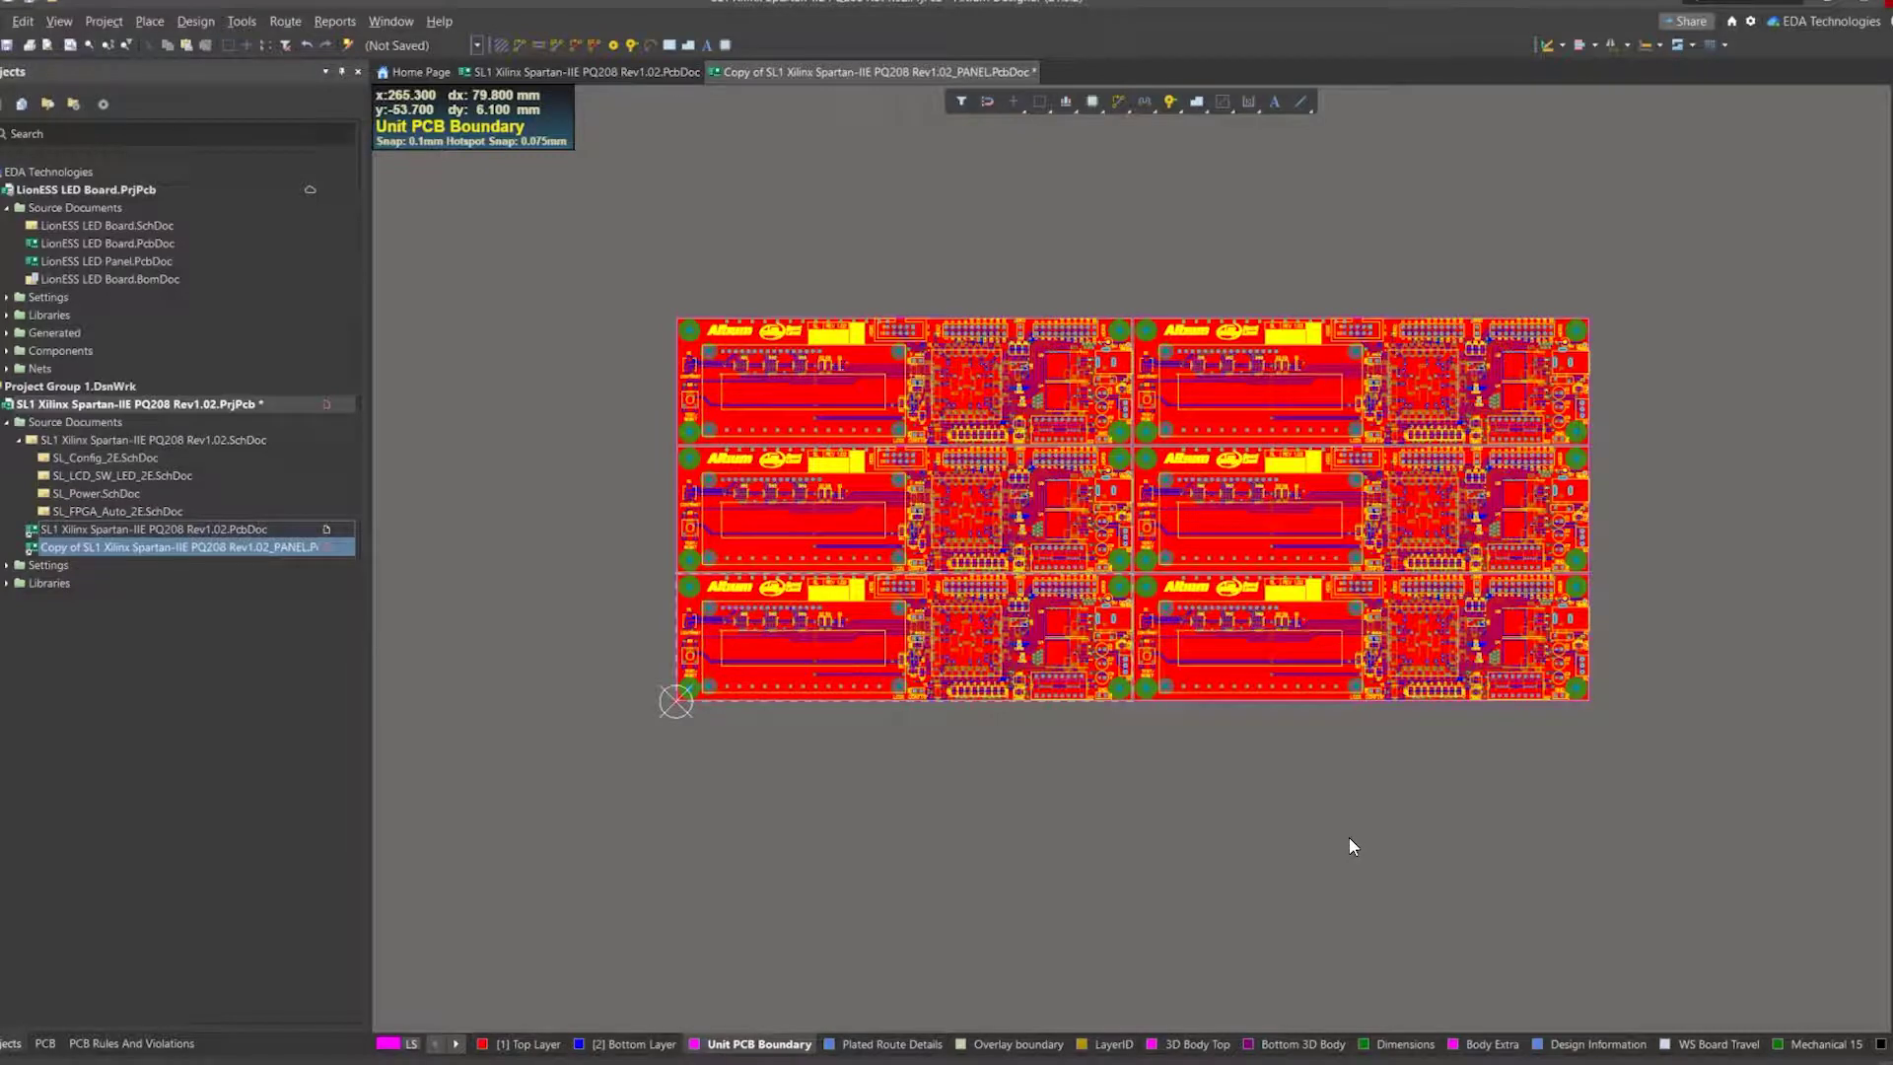
{"action": "key", "text": "shift+s"}
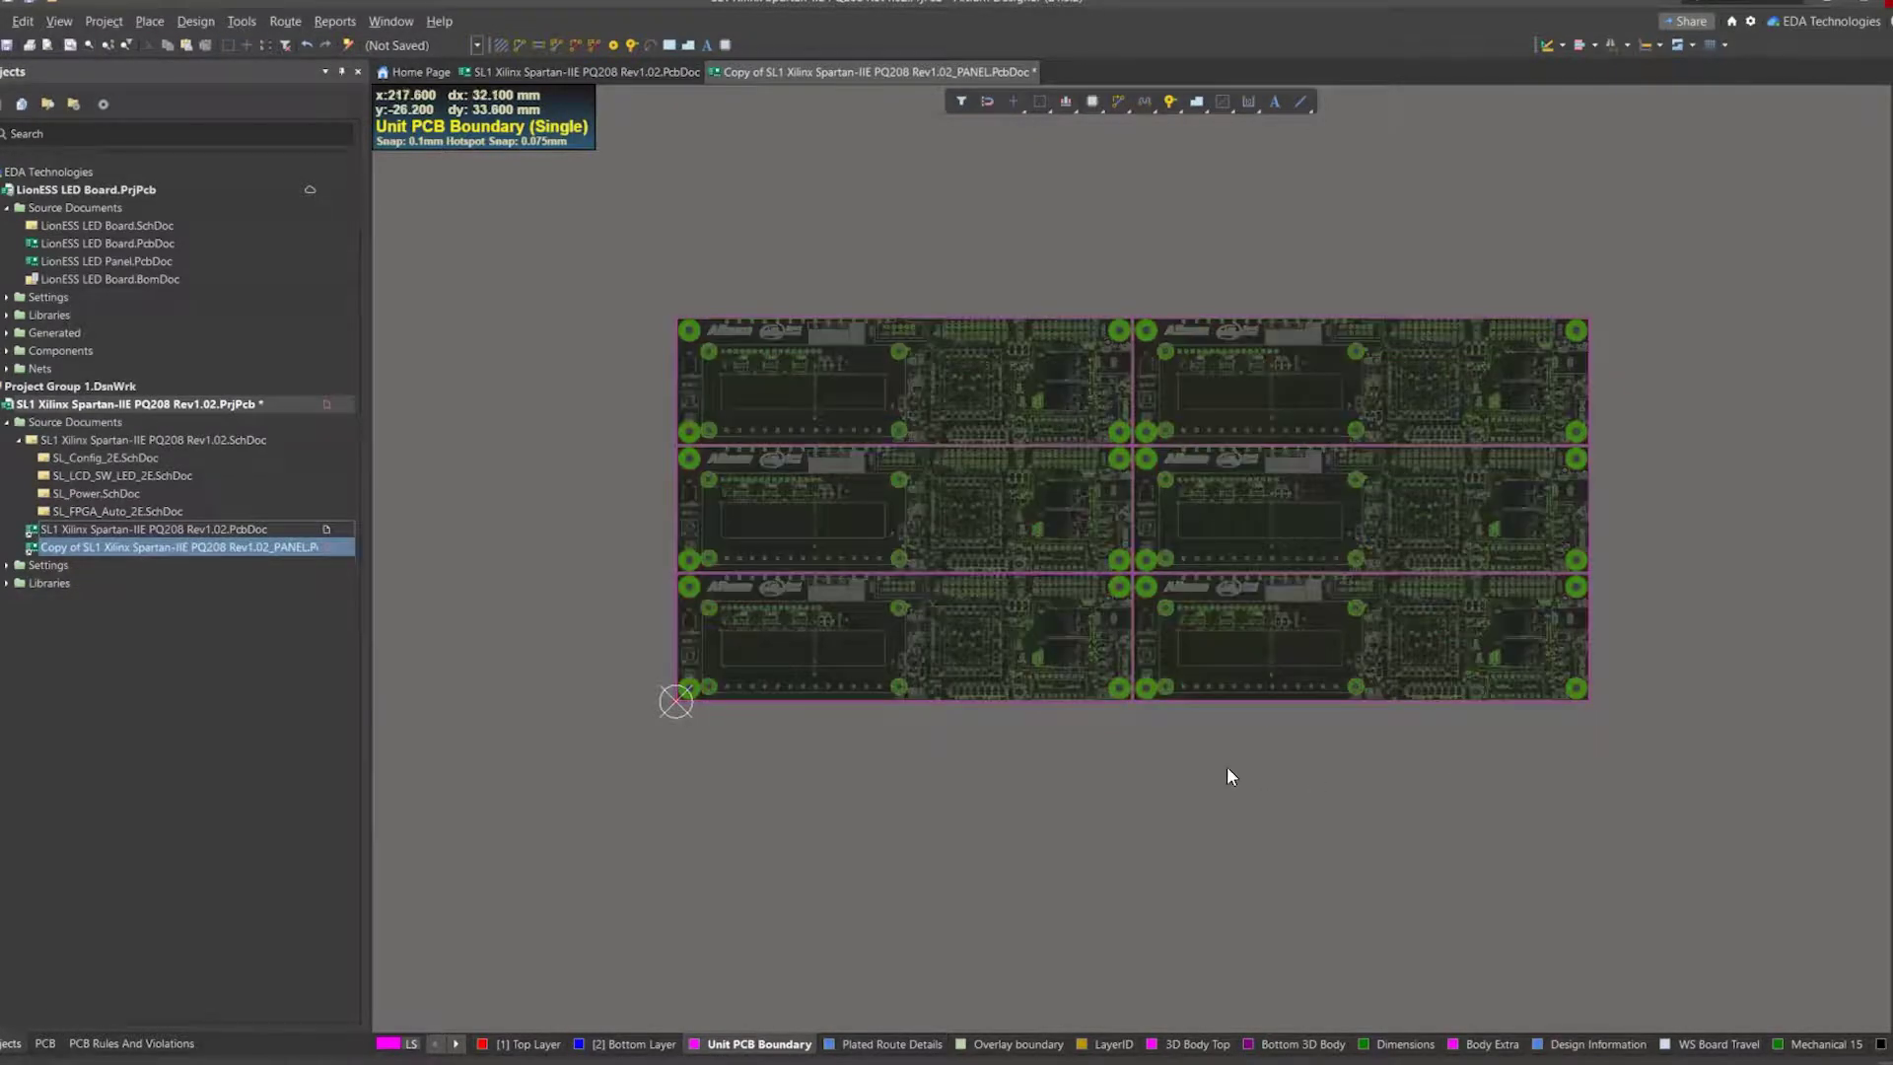
{"action": "key", "text": "shift+s"}
{"action": "key", "text": "shift+s"}
{"action": "key", "text": "shift+s"}
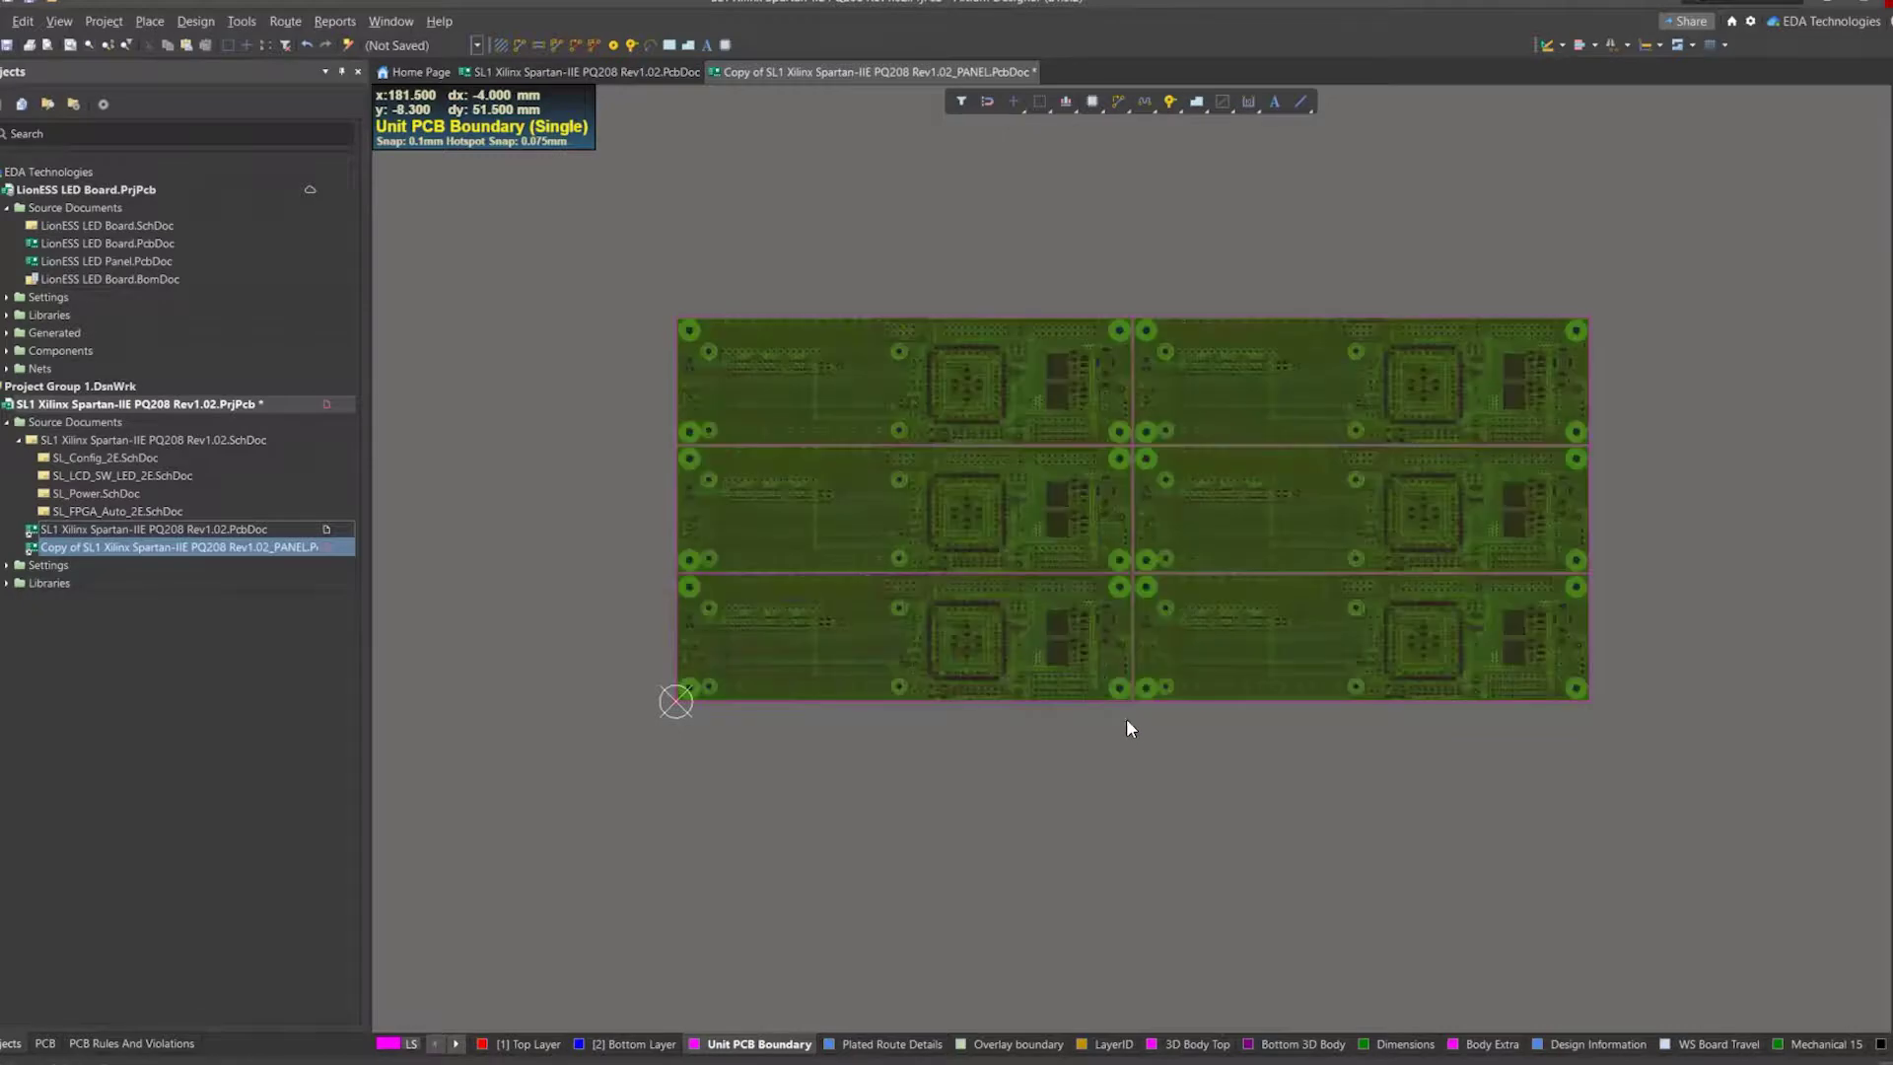
Examine the unit board boundary lines along the panel's outer edge, between the boards and around the origin.
{"action": "scroll", "coordinate": [721, 592], "scroll_direction": "up", "scroll_amount": 3, "text": "ctrl"}
{"action": "scroll", "coordinate": [721, 592], "scroll_direction": "up", "scroll_amount": 2, "text": "ctrl"}
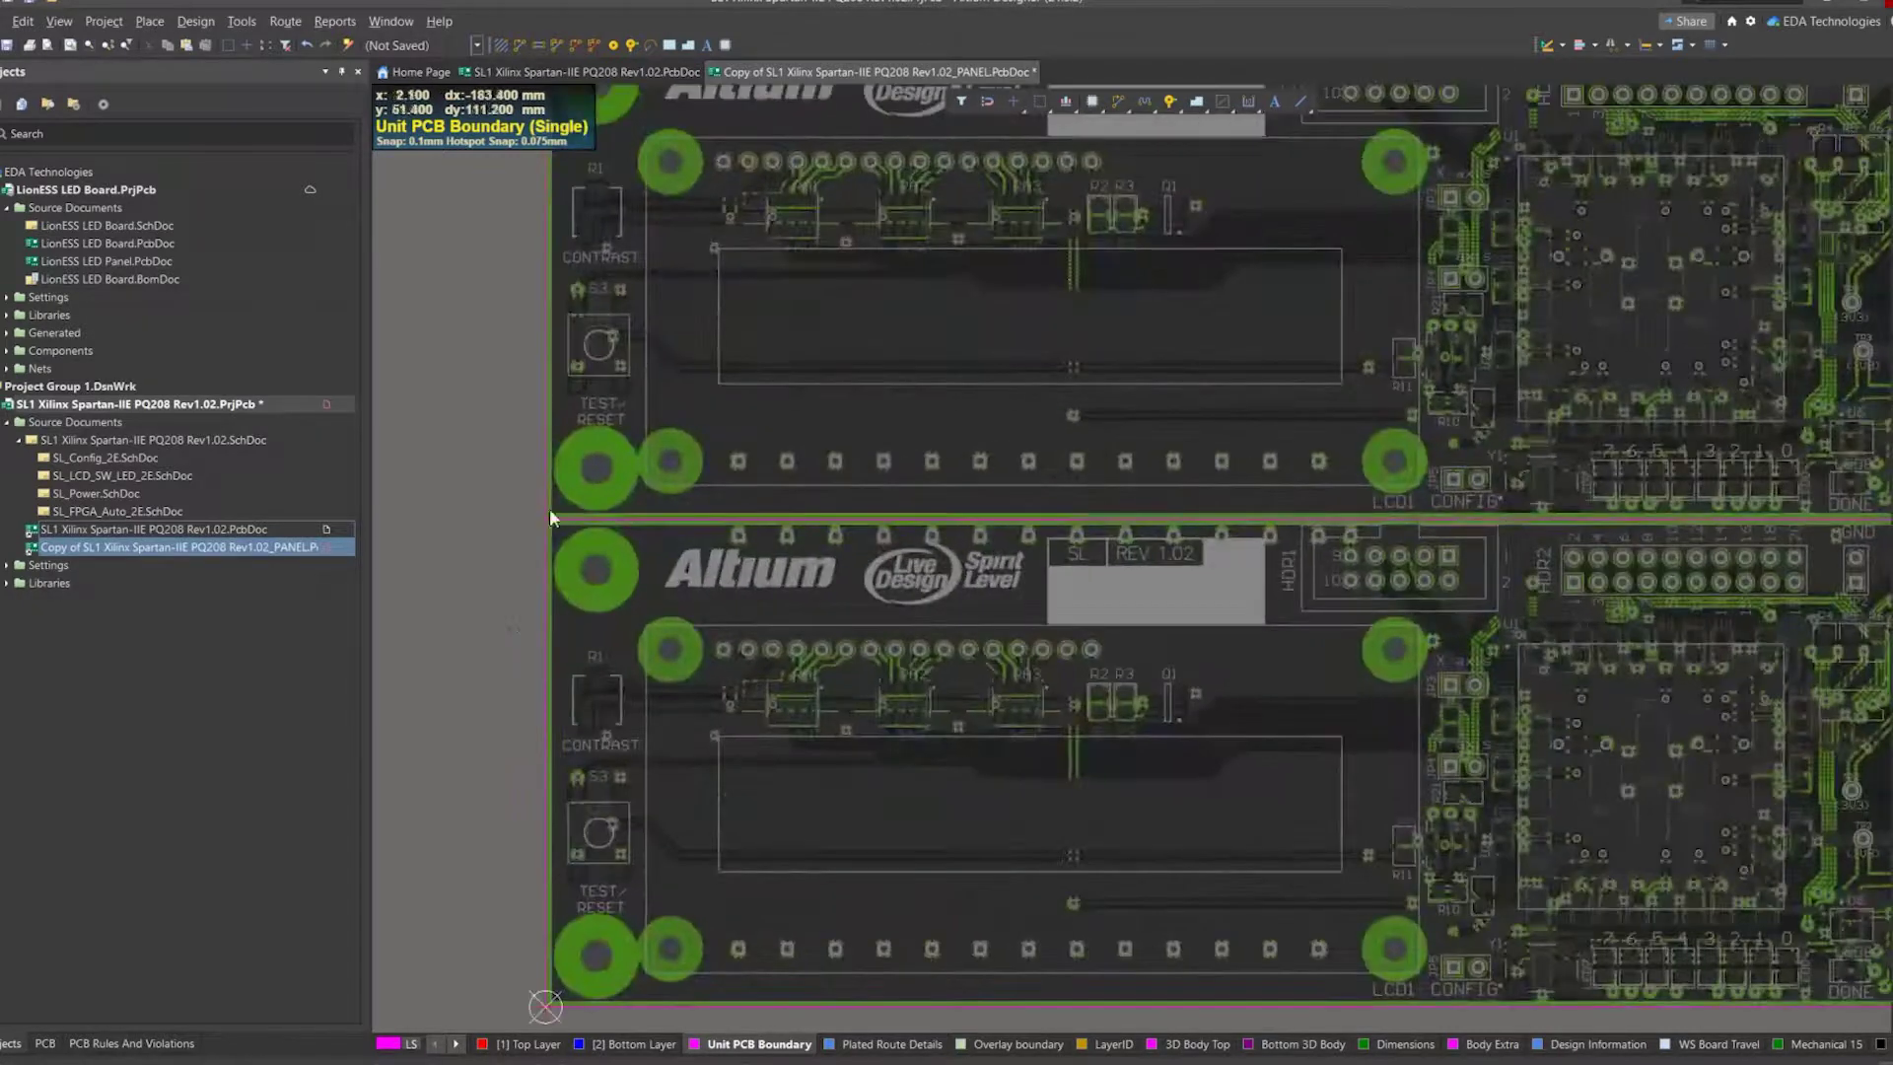
{"action": "scroll", "coordinate": [540, 682], "scroll_direction": "up", "scroll_amount": 6, "text": "ctrl"}
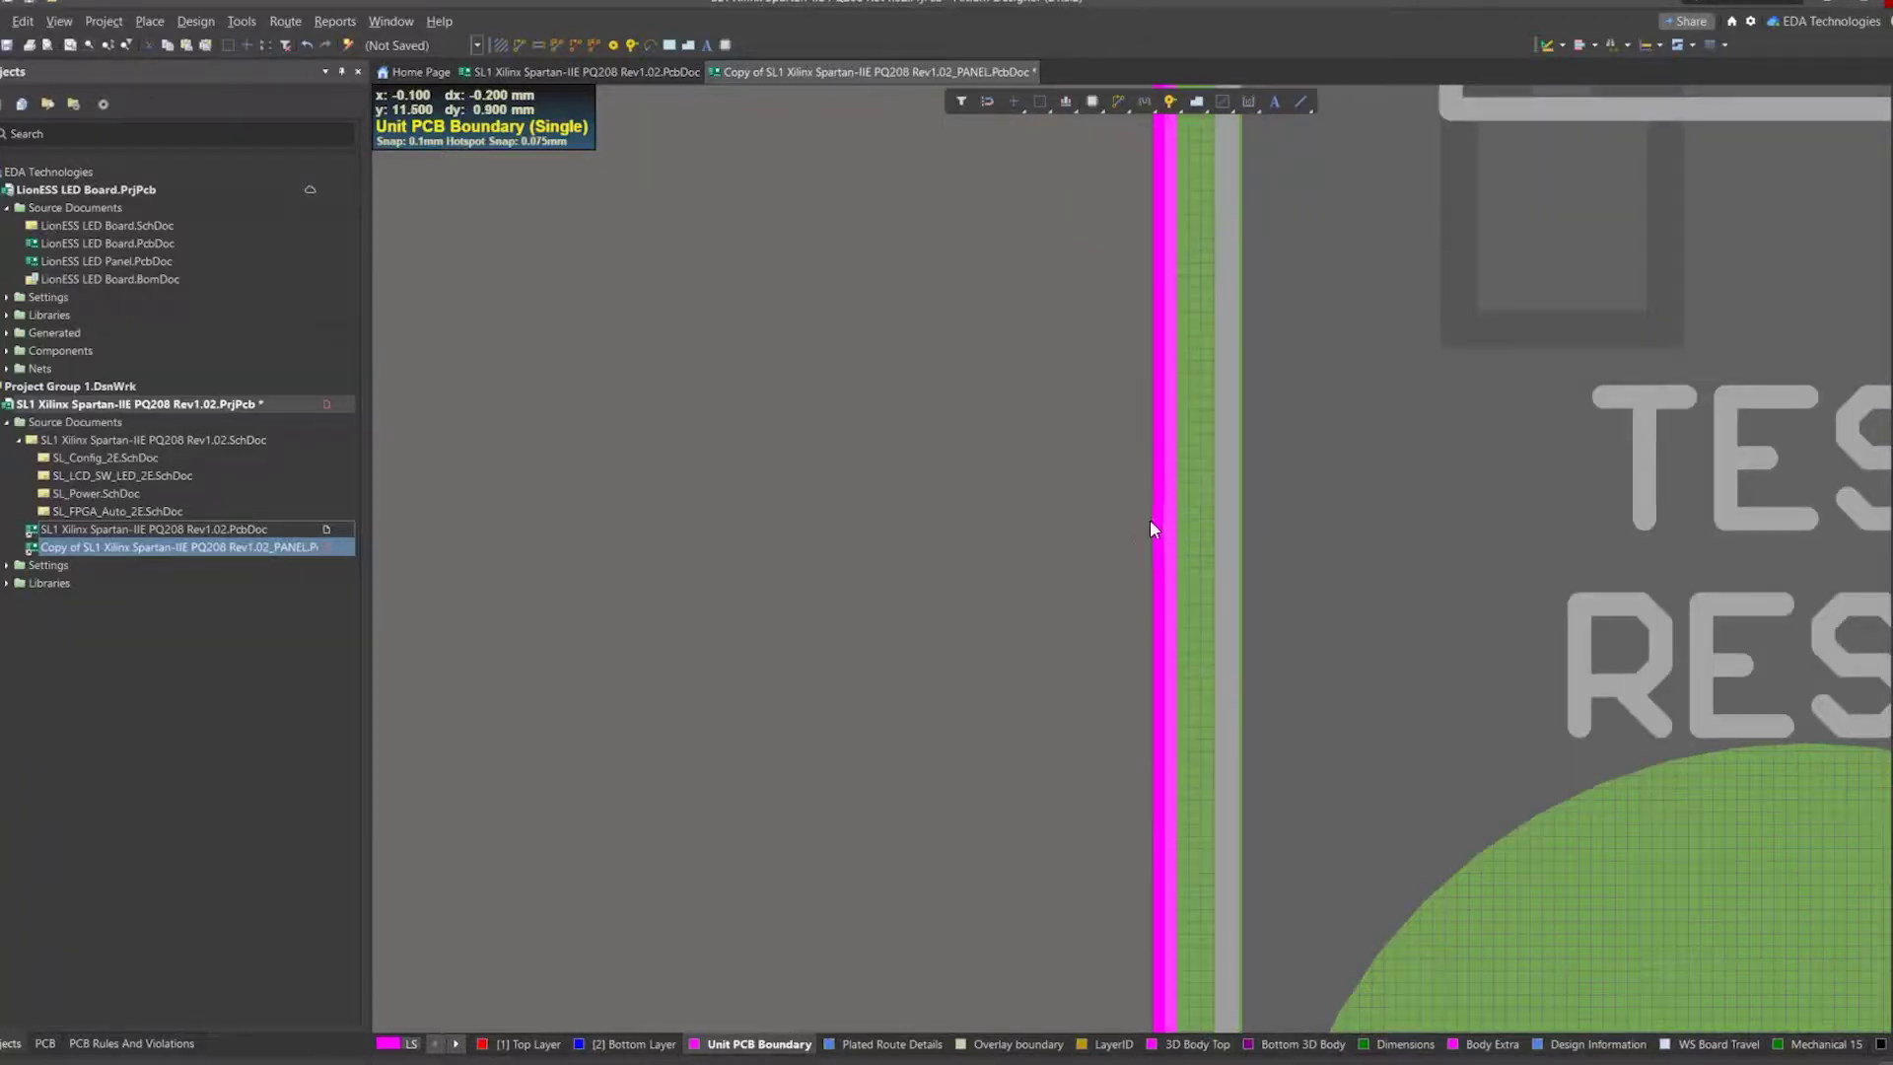
{"action": "scroll", "coordinate": [1154, 529], "scroll_direction": "down", "scroll_amount": 8, "text": "ctrl"}
{"action": "right_click_drag", "start_coordinate": [1253, 358], "coordinate": [881, 589]}
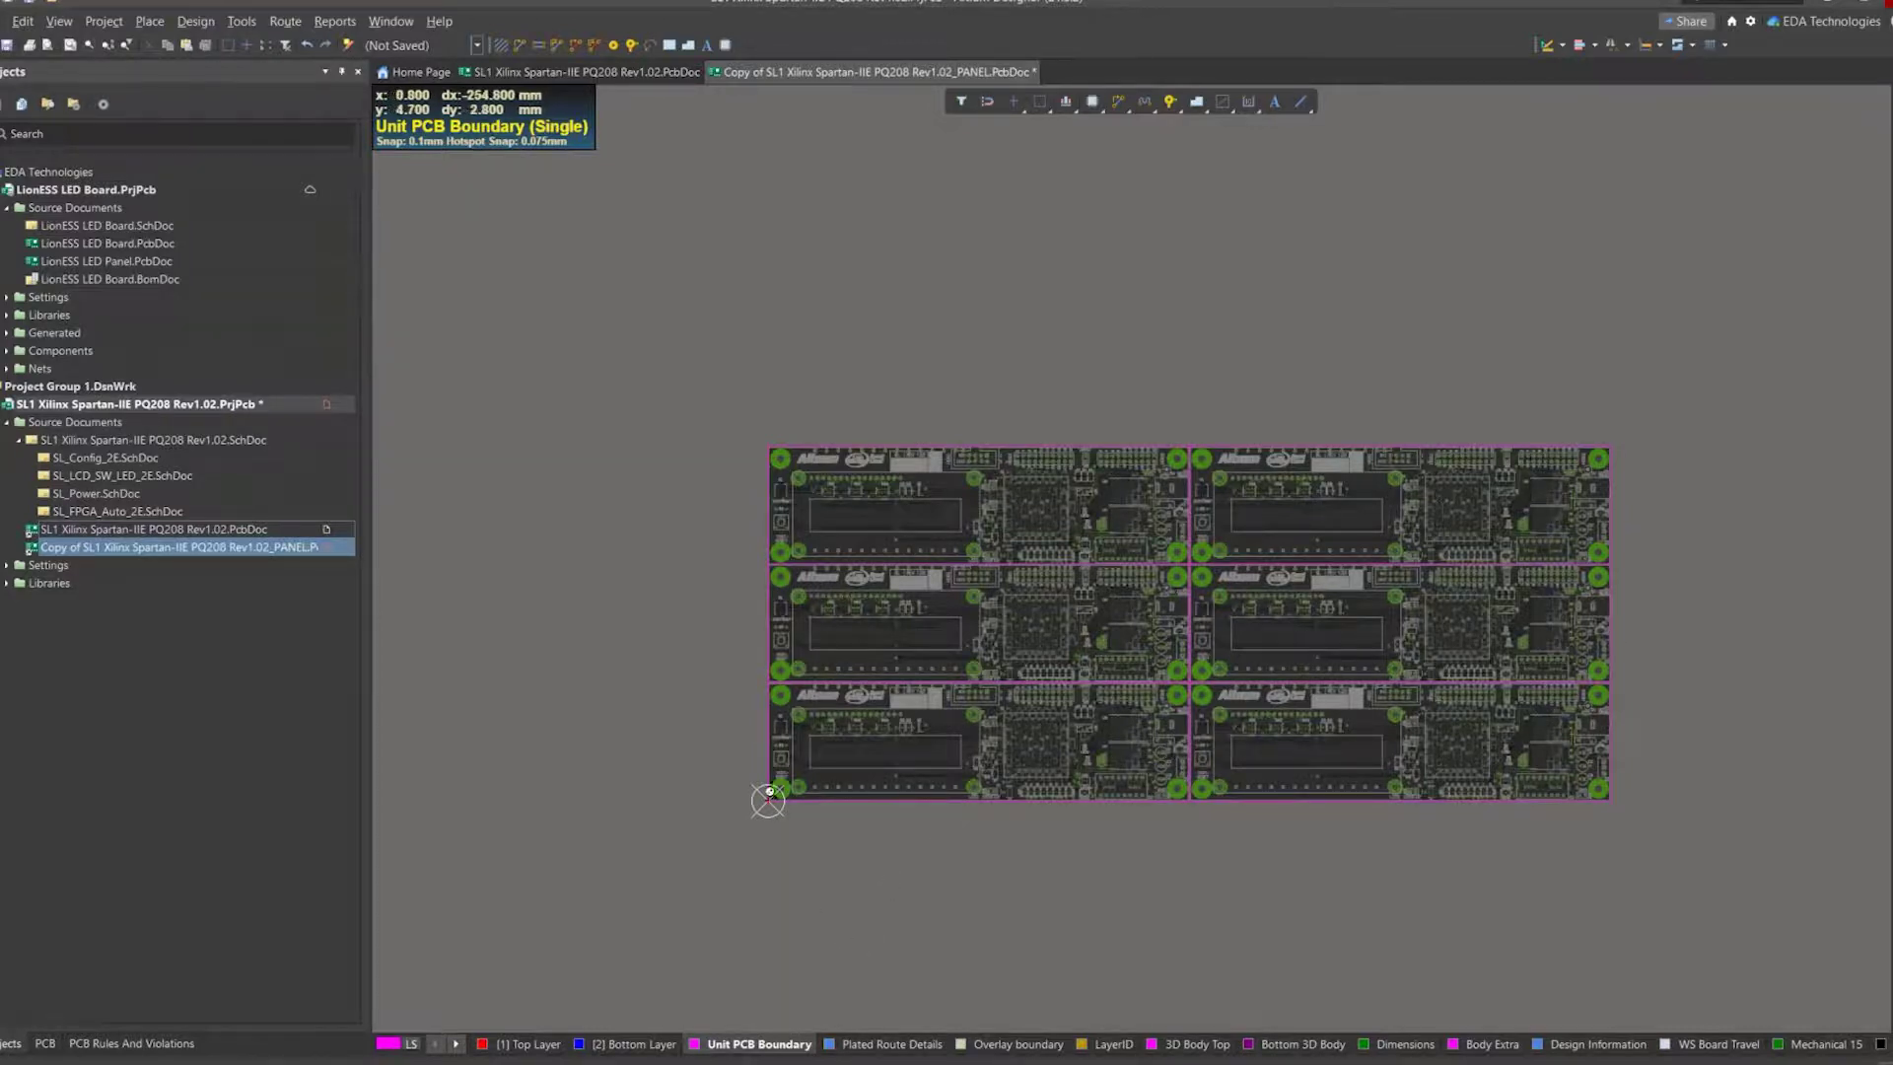
{"action": "scroll", "coordinate": [882, 917], "scroll_direction": "up", "scroll_amount": 5, "text": "ctrl"}
{"action": "right_click_drag", "start_coordinate": [895, 899], "coordinate": [876, 797]}
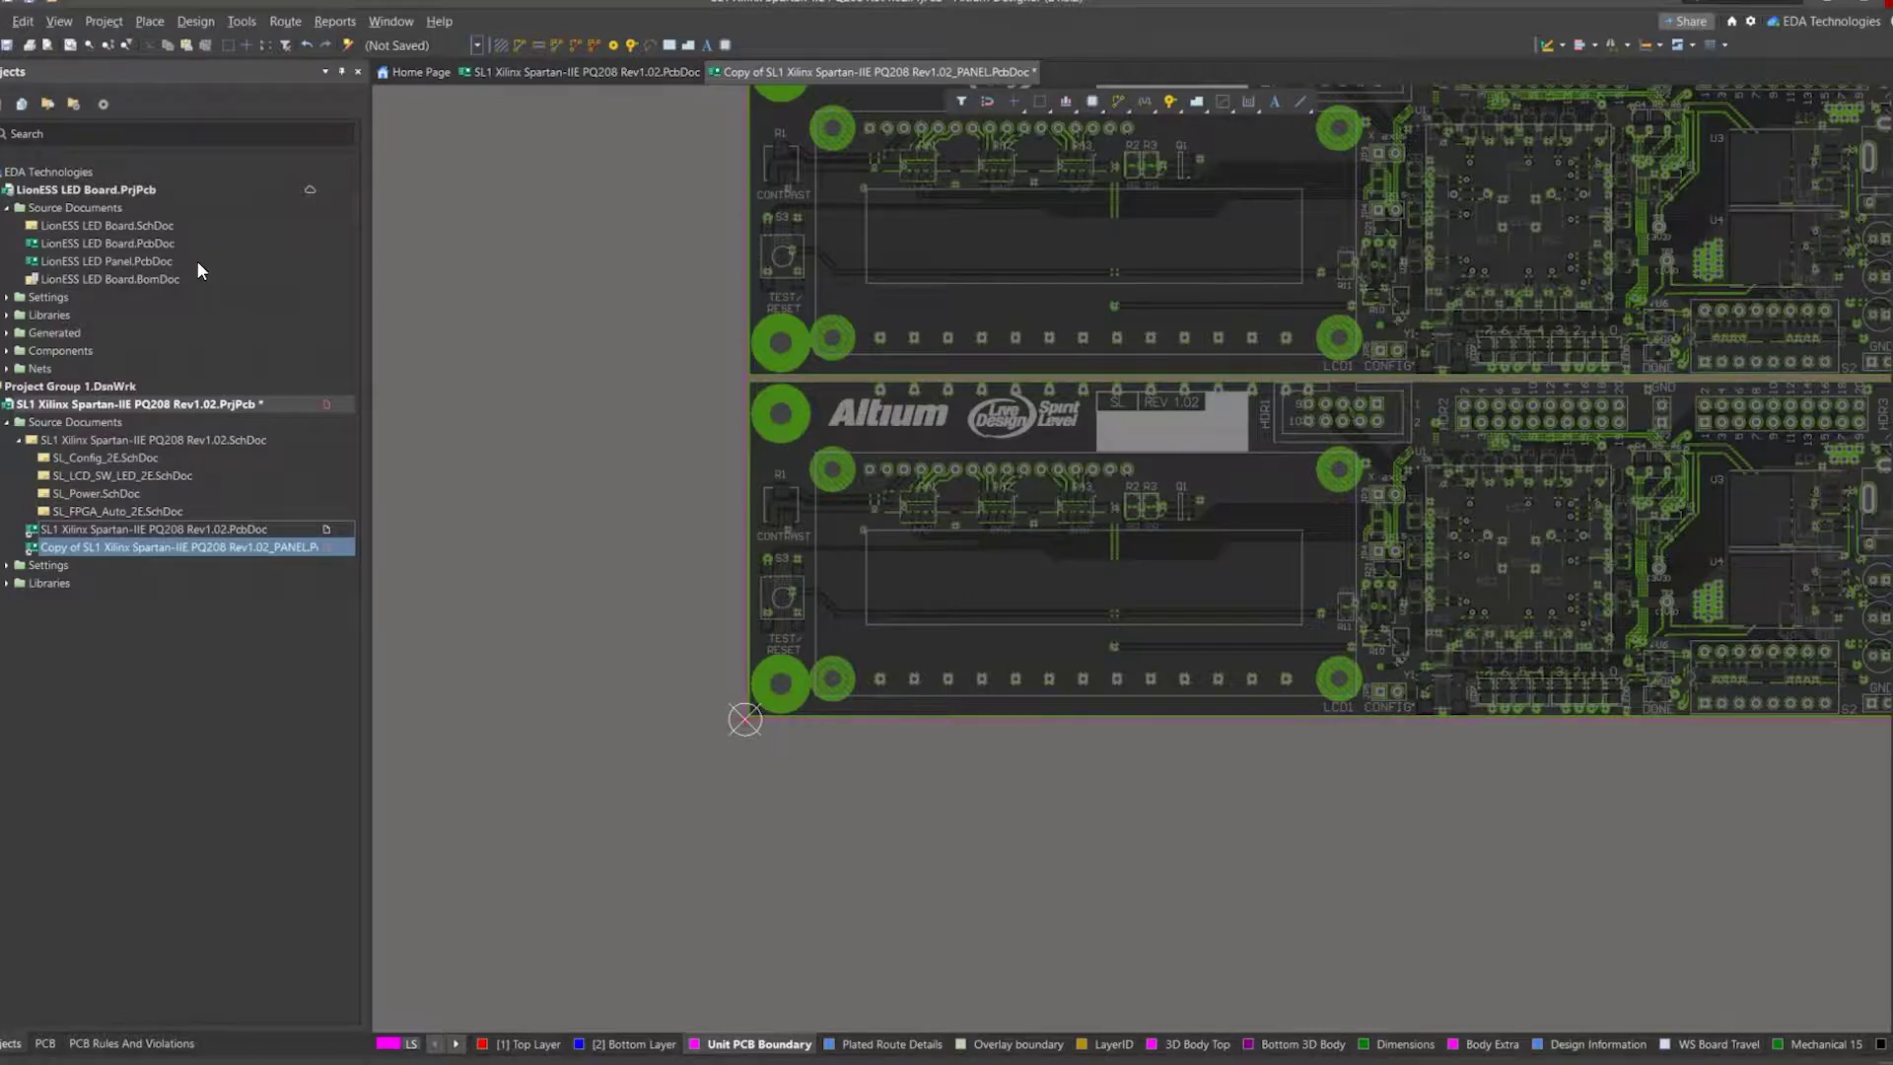
{"action": "scroll", "coordinate": [726, 400], "scroll_direction": "down", "scroll_amount": 3, "text": "ctrl"}
{"action": "right_click_drag", "start_coordinate": [720, 349], "coordinate": [730, 572]}
{"action": "scroll", "coordinate": [778, 542], "scroll_direction": "down", "scroll_amount": 1, "text": "ctrl"}
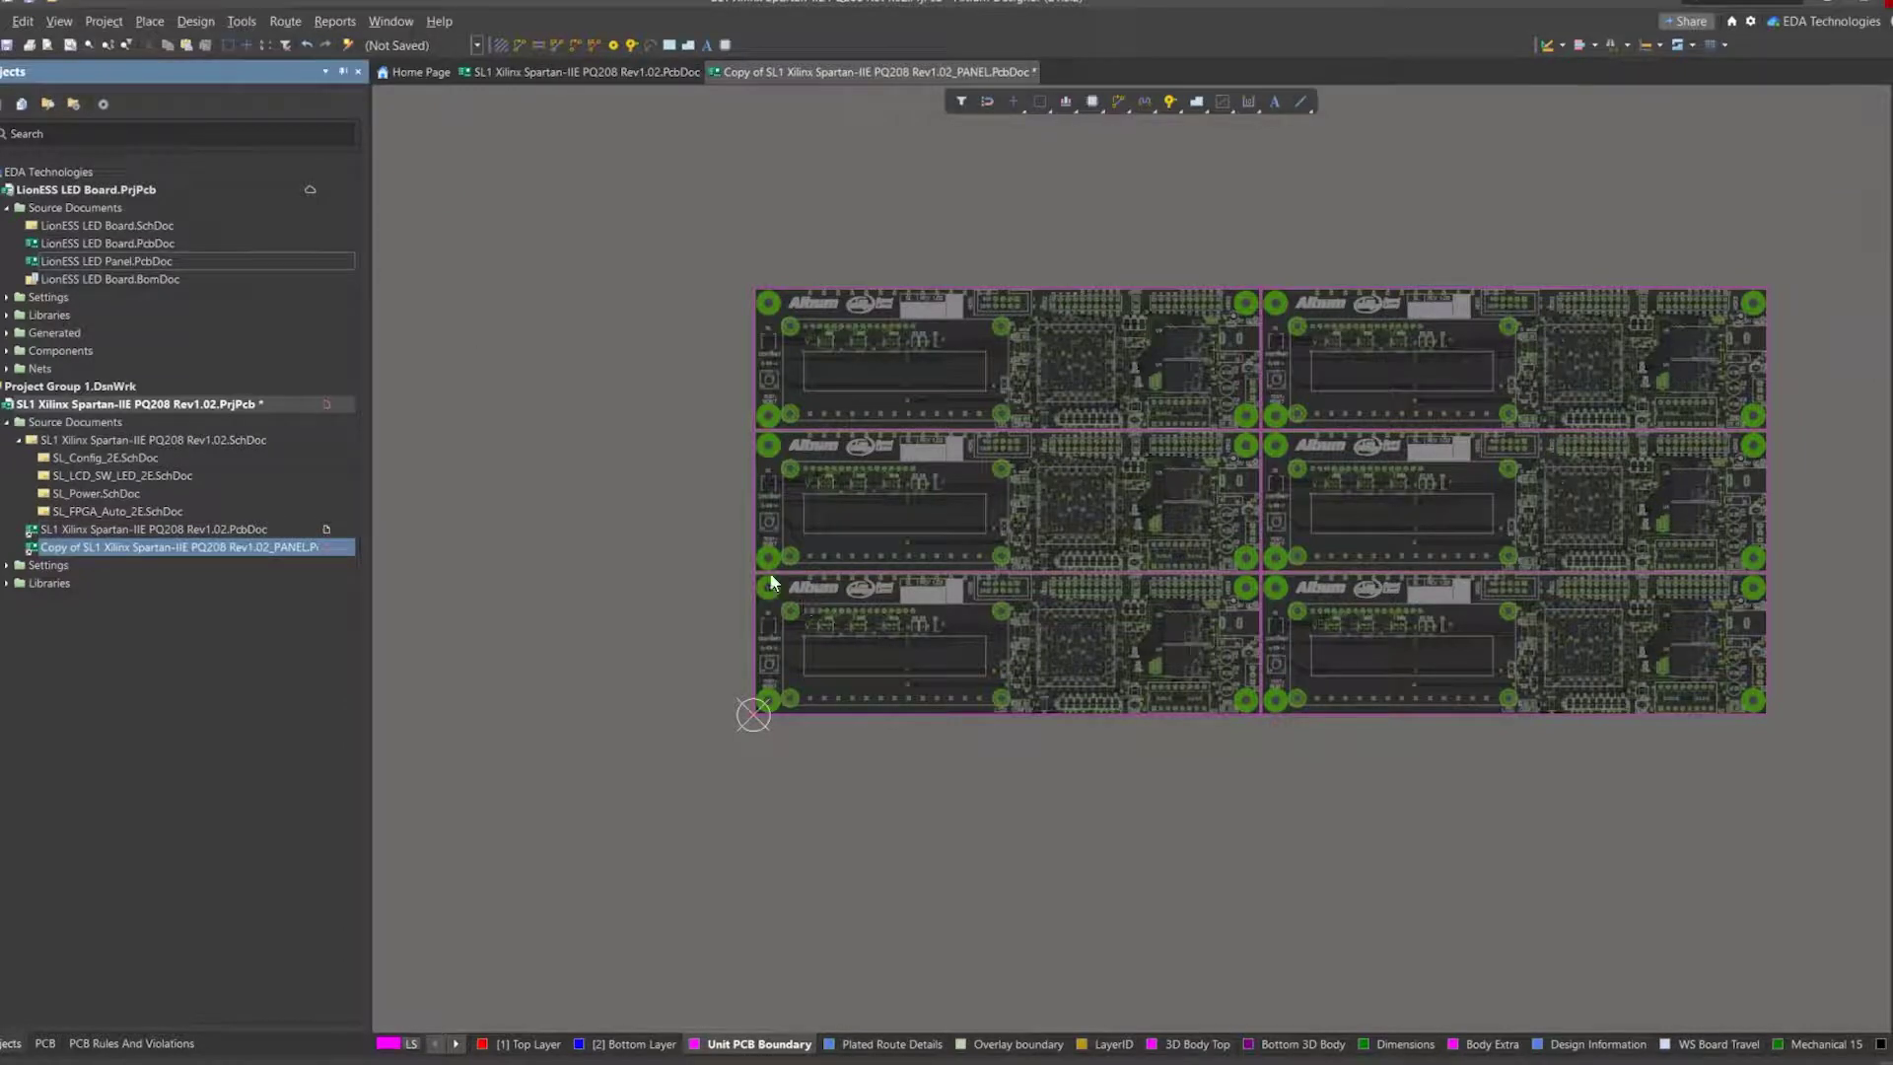
Open LionESS LED Board.PcbDoc and examine the single LED board that serves as the panel's source.
{"action": "double_click", "coordinate": [159, 243]}
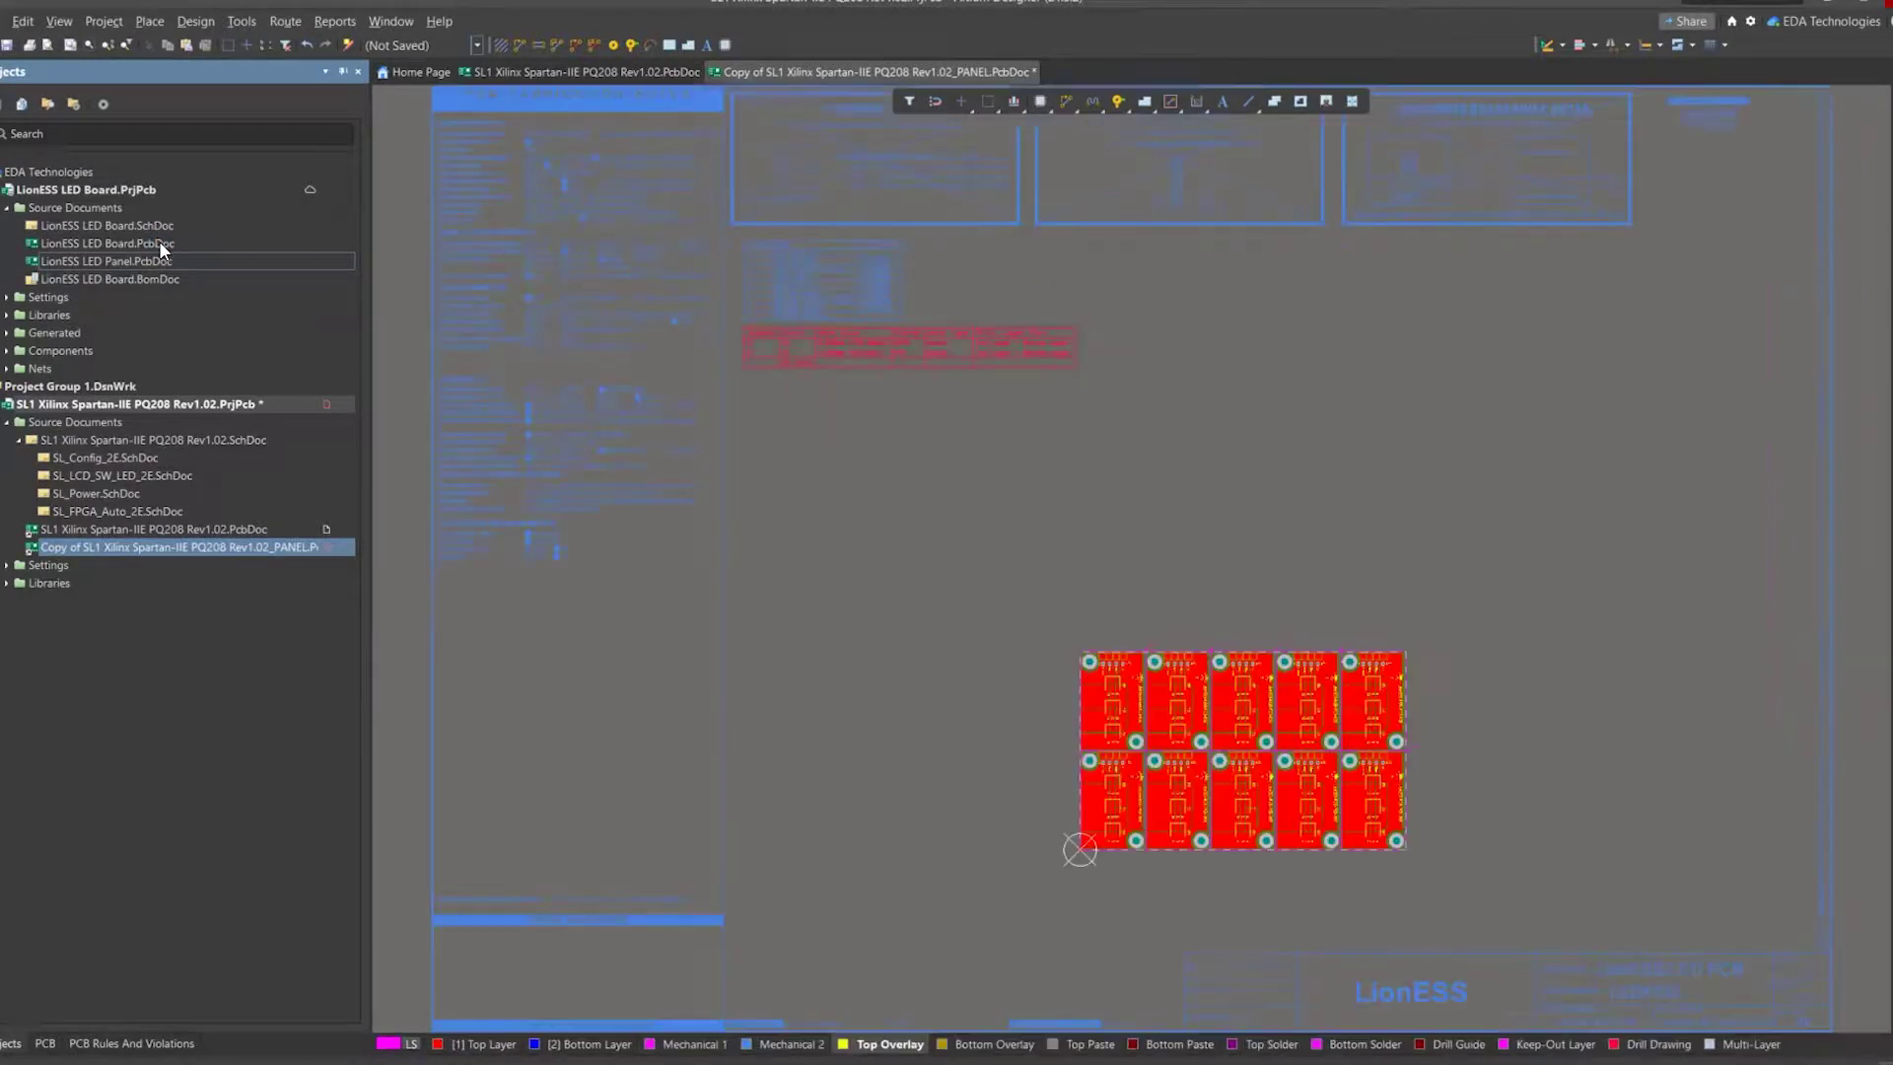
{"action": "left_click", "coordinate": [161, 244]}
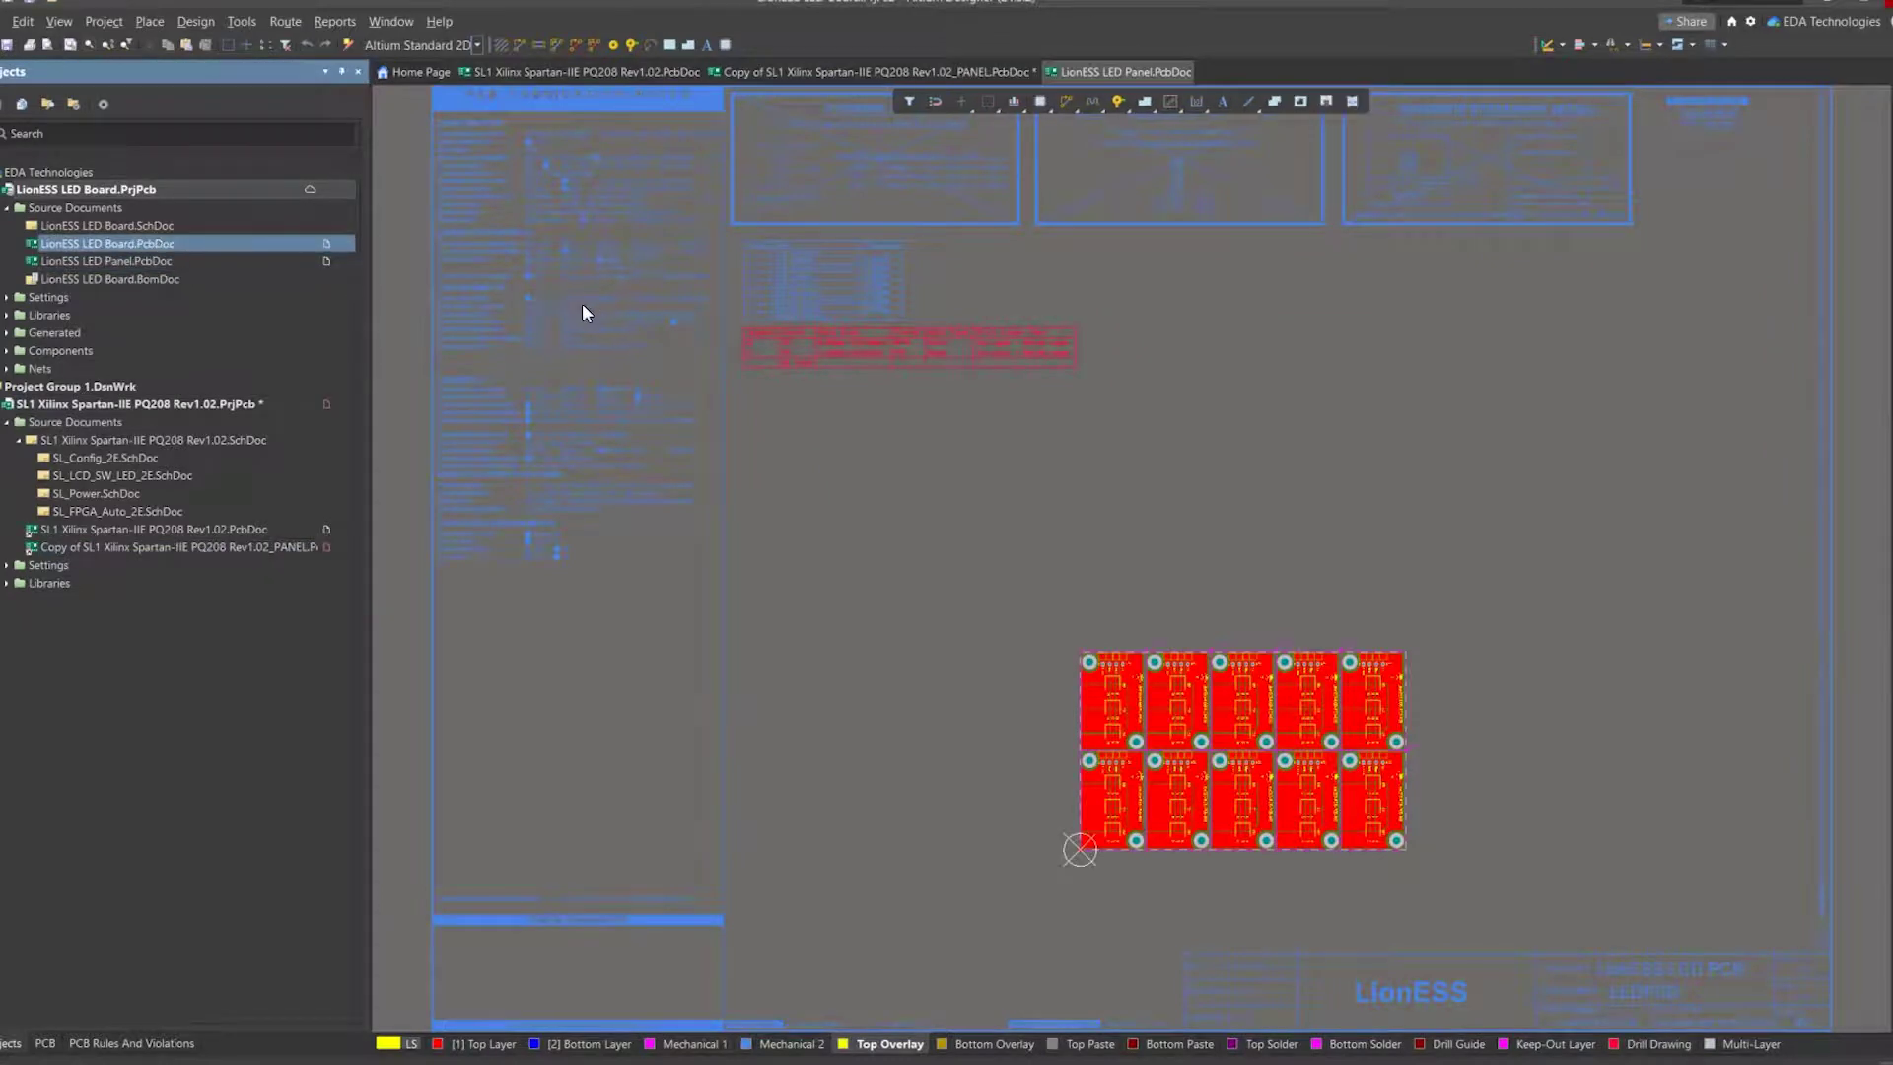
{"action": "scroll", "coordinate": [1096, 361], "scroll_direction": "down", "scroll_amount": 6, "text": "ctrl"}
{"action": "right_click_drag", "start_coordinate": [1228, 304], "coordinate": [1580, 385]}
{"action": "scroll", "coordinate": [1488, 418], "scroll_direction": "up", "scroll_amount": 7, "text": "ctrl"}
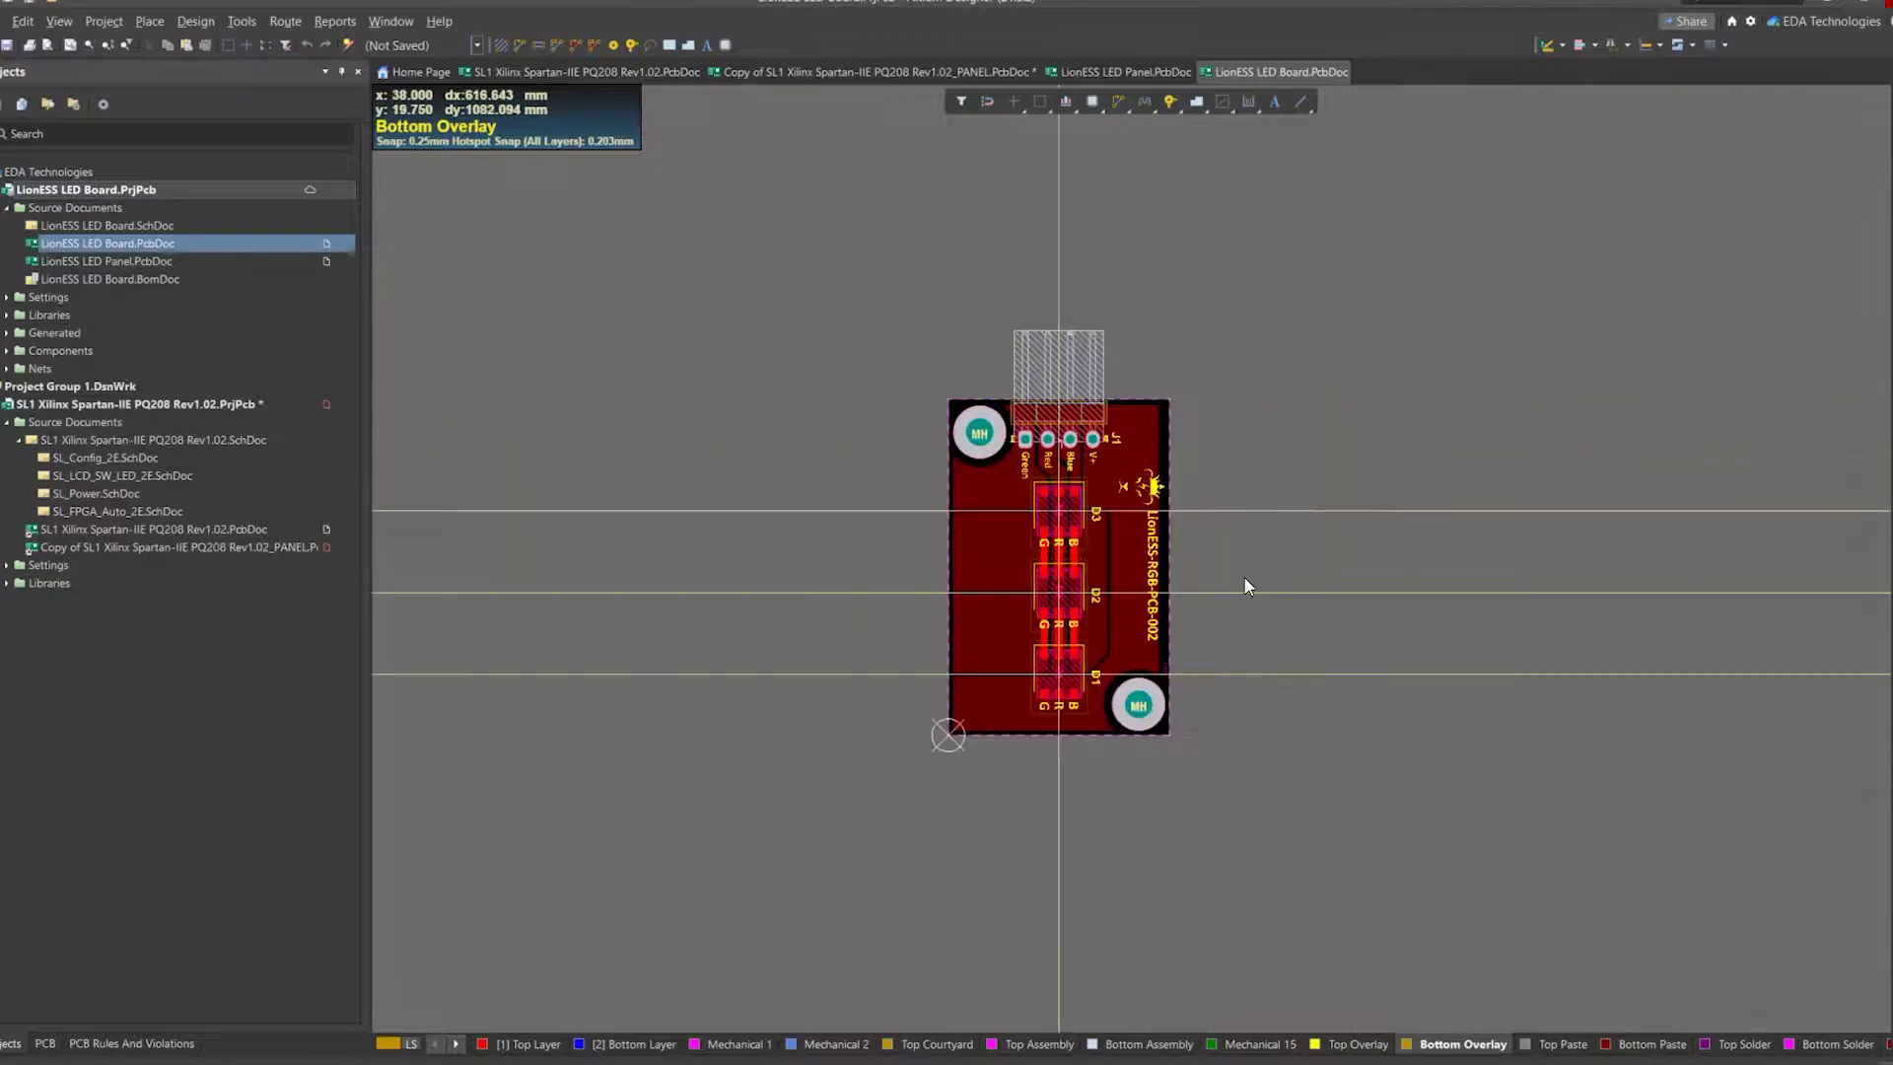
{"action": "right_click_drag", "start_coordinate": [937, 555], "coordinate": [882, 517]}
{"action": "scroll", "coordinate": [1141, 549], "scroll_direction": "up", "scroll_amount": 2, "text": "ctrl"}
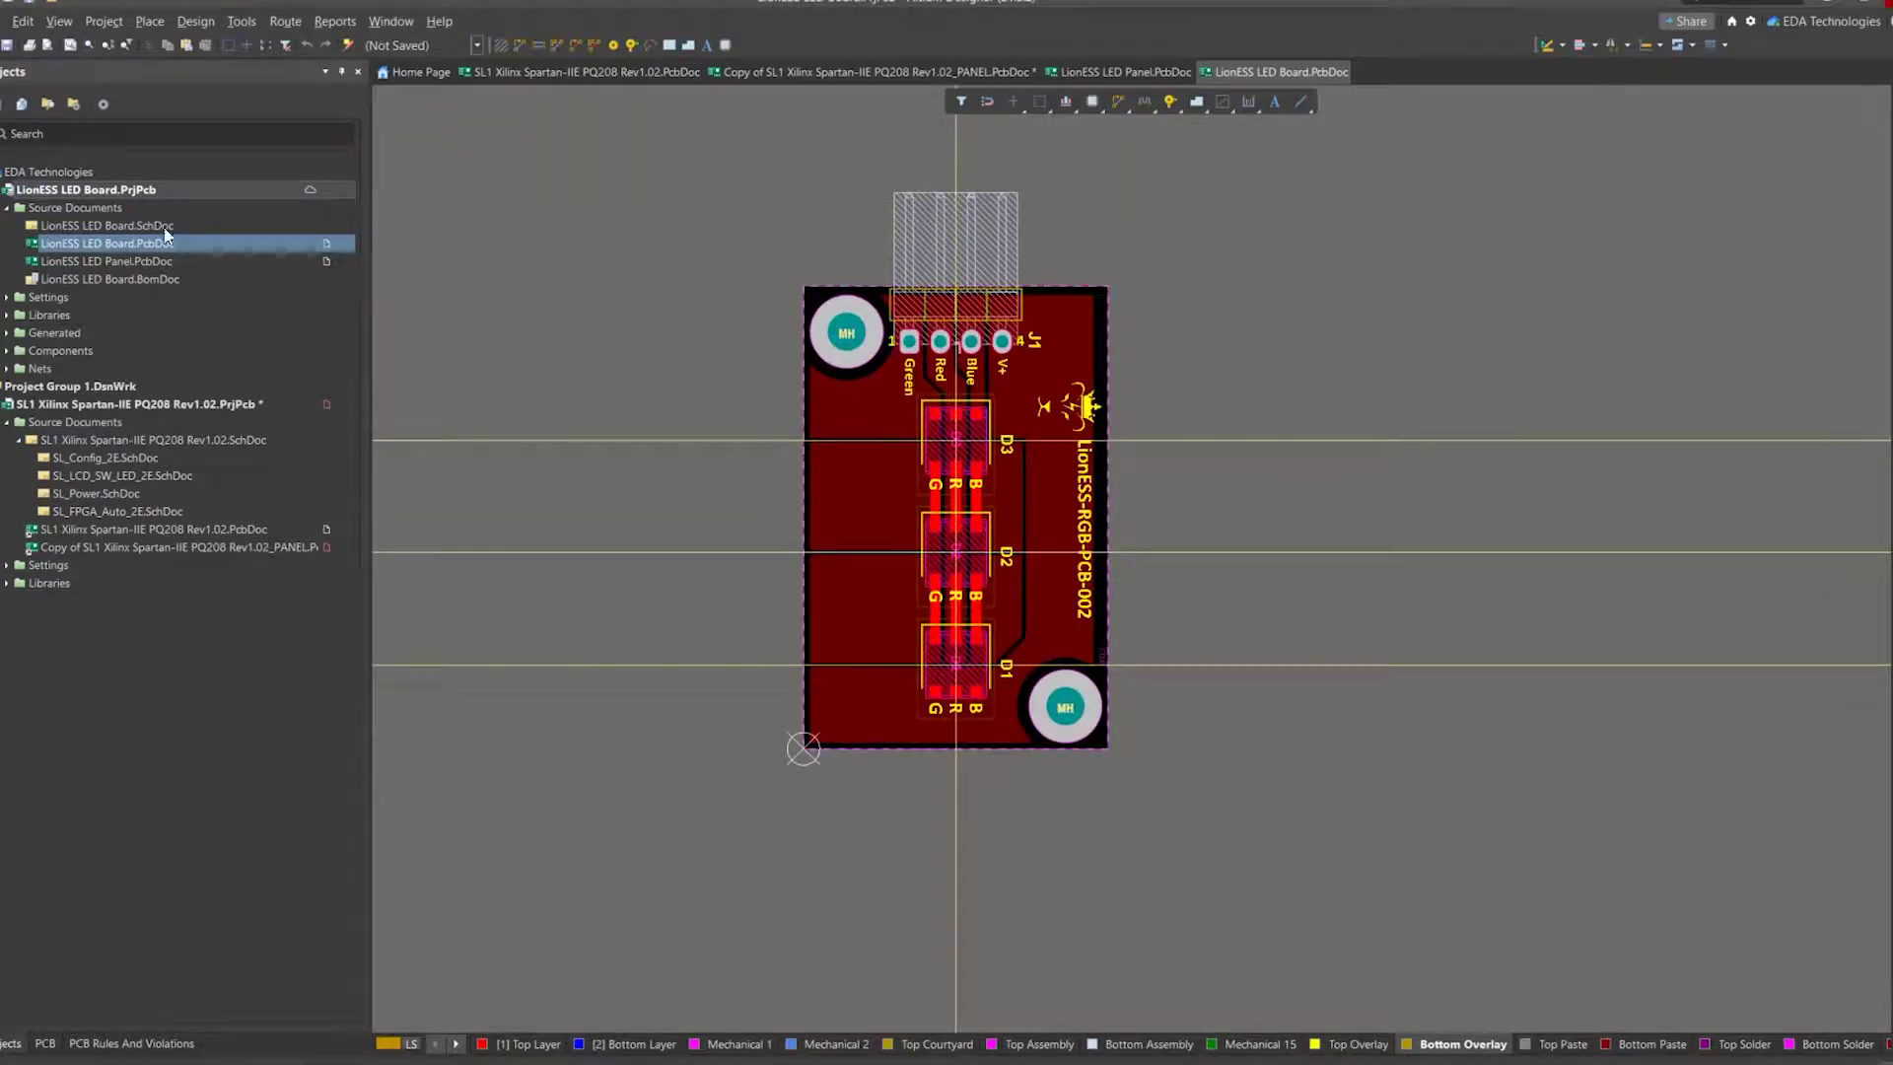
Switch to LionESS LED Panel.PcbDoc and inspect the V-Score marking at the seam between the two board rows.
{"action": "double_click", "coordinate": [131, 261]}
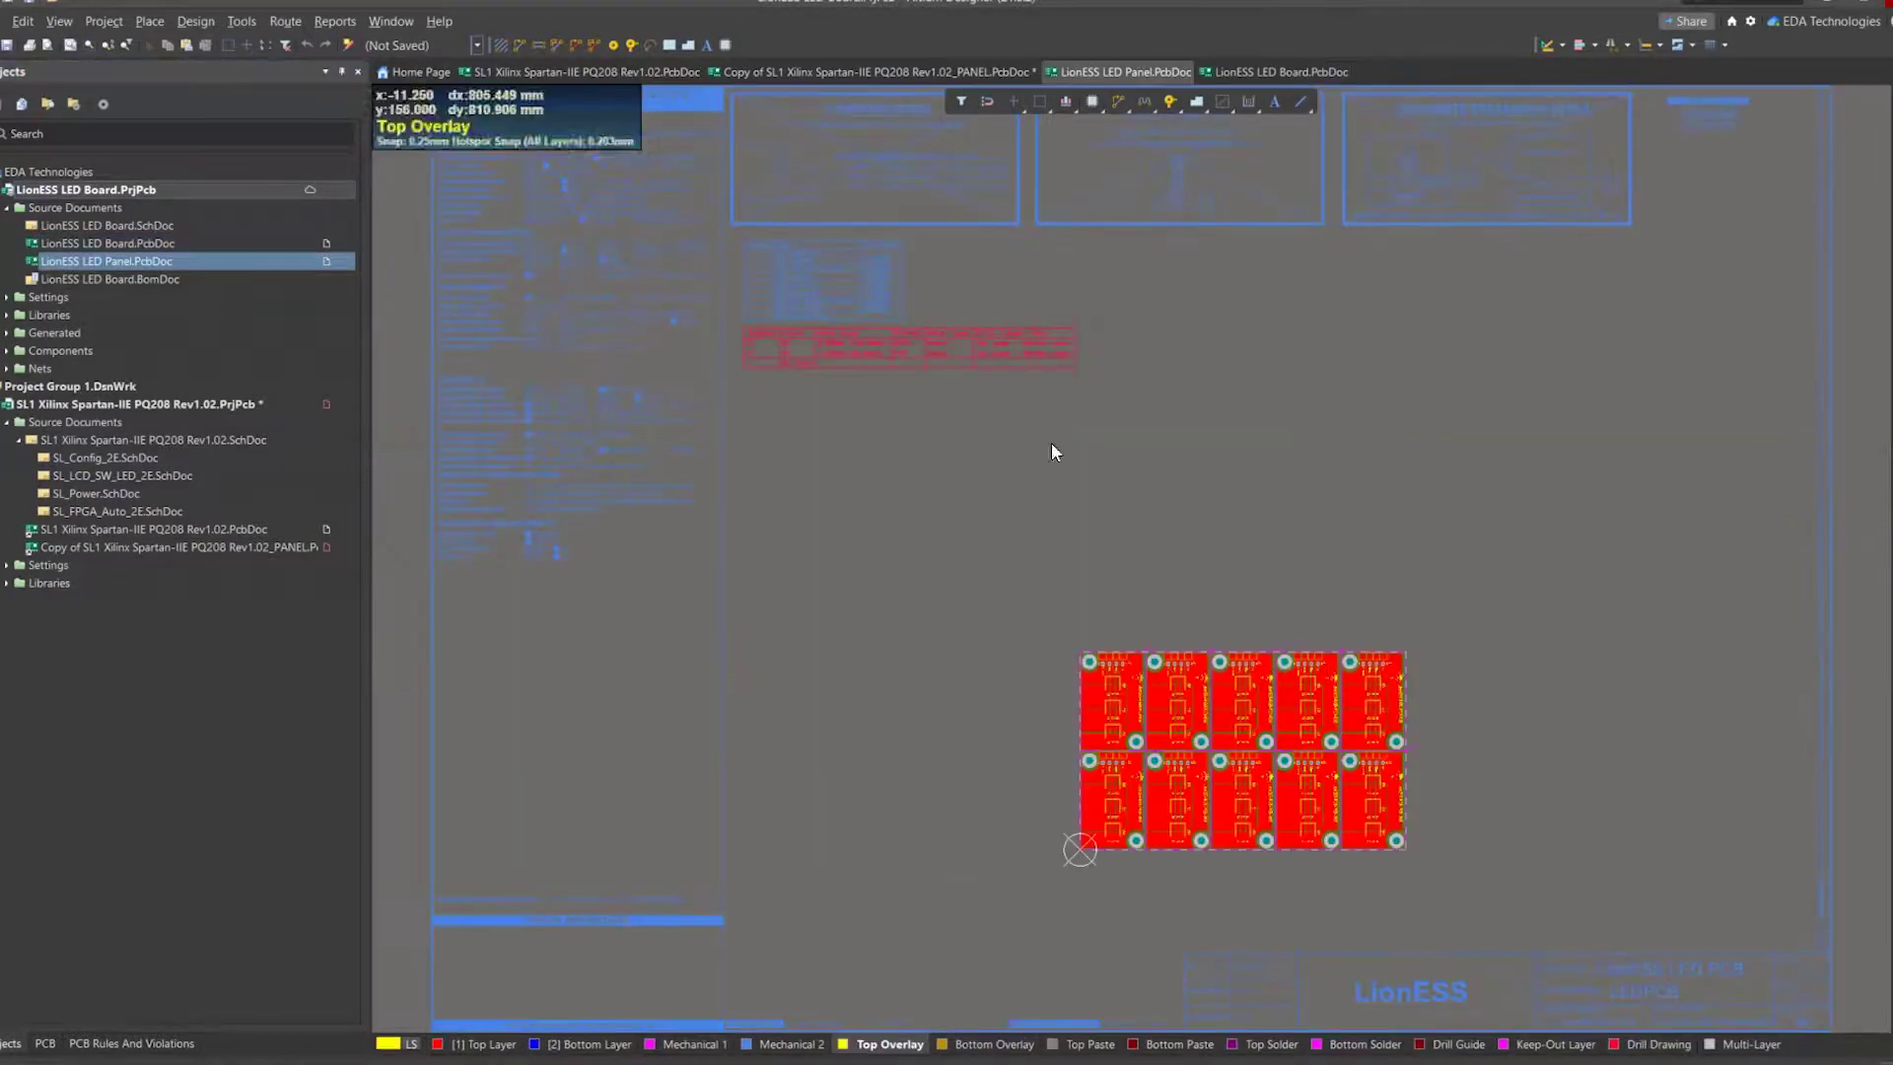
{"action": "scroll", "coordinate": [1248, 804], "scroll_direction": "up", "scroll_amount": 8, "text": "ctrl"}
{"action": "right_click_drag", "start_coordinate": [1246, 804], "coordinate": [1046, 680]}
{"action": "scroll", "coordinate": [1047, 651], "scroll_direction": "down", "scroll_amount": 1, "text": "ctrl"}
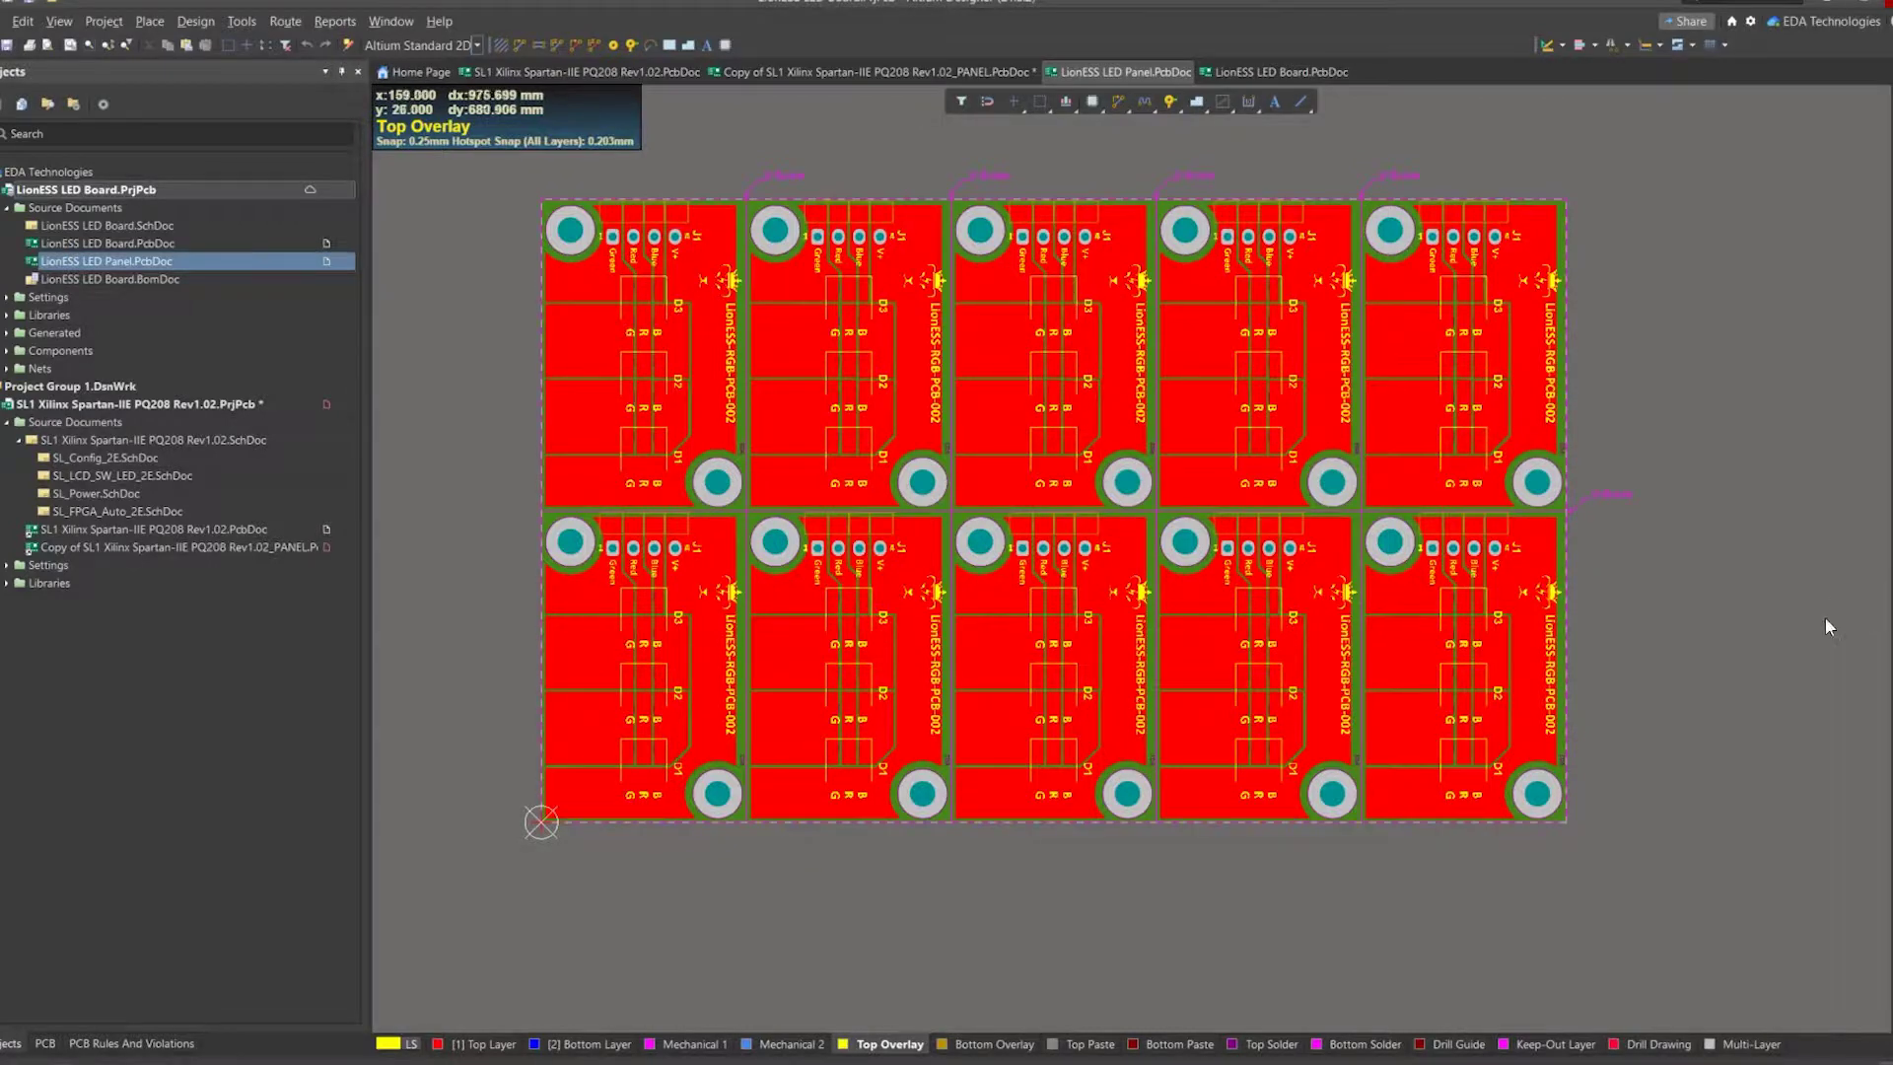
{"action": "scroll", "coordinate": [1701, 604], "scroll_direction": "up", "scroll_amount": 5, "text": "ctrl"}
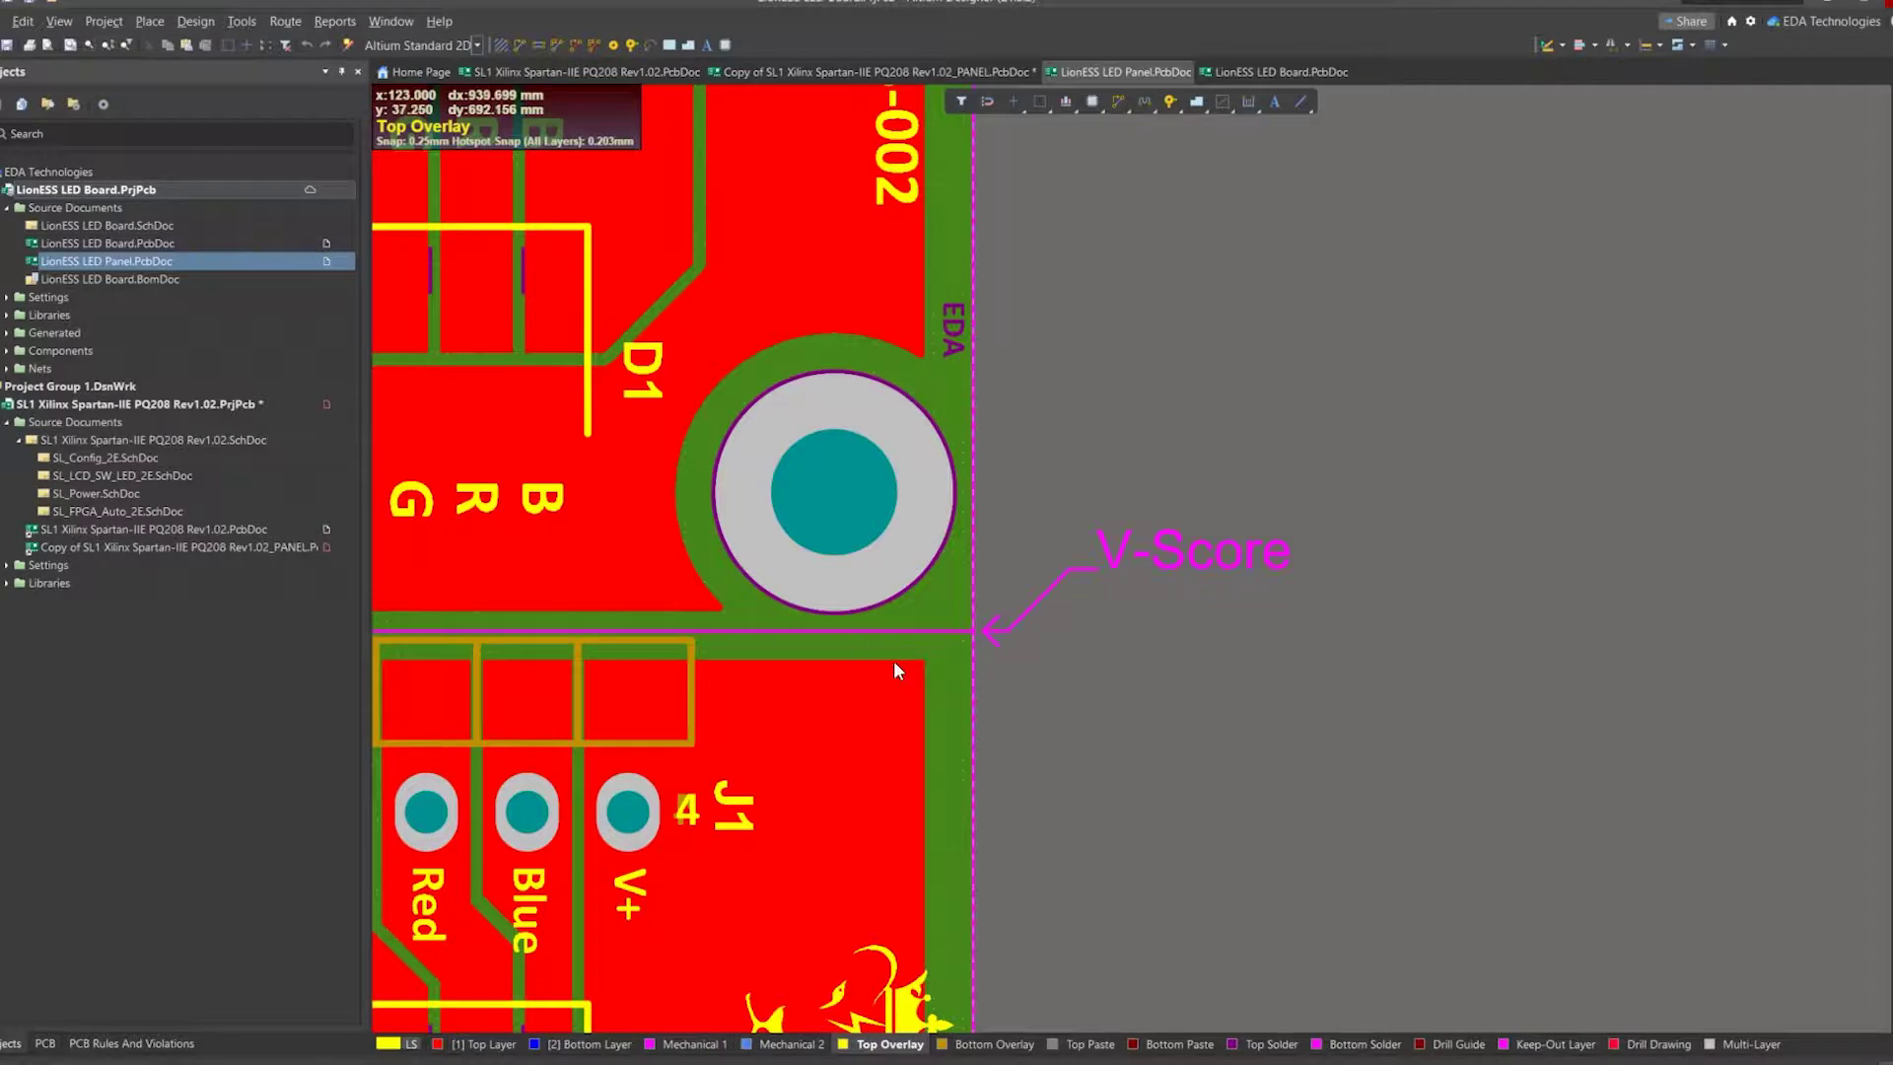
Examine the whole LionESS LED panel, including its outer boundary, board seams and V-Score callouts.
{"action": "scroll", "coordinate": [946, 624], "scroll_direction": "down", "scroll_amount": 5, "text": "ctrl"}
{"action": "right_click_drag", "start_coordinate": [943, 455], "coordinate": [1131, 634]}
{"action": "right_click_drag", "start_coordinate": [774, 547], "coordinate": [1481, 514]}
{"action": "right_click_drag", "start_coordinate": [1062, 650], "coordinate": [929, 333]}
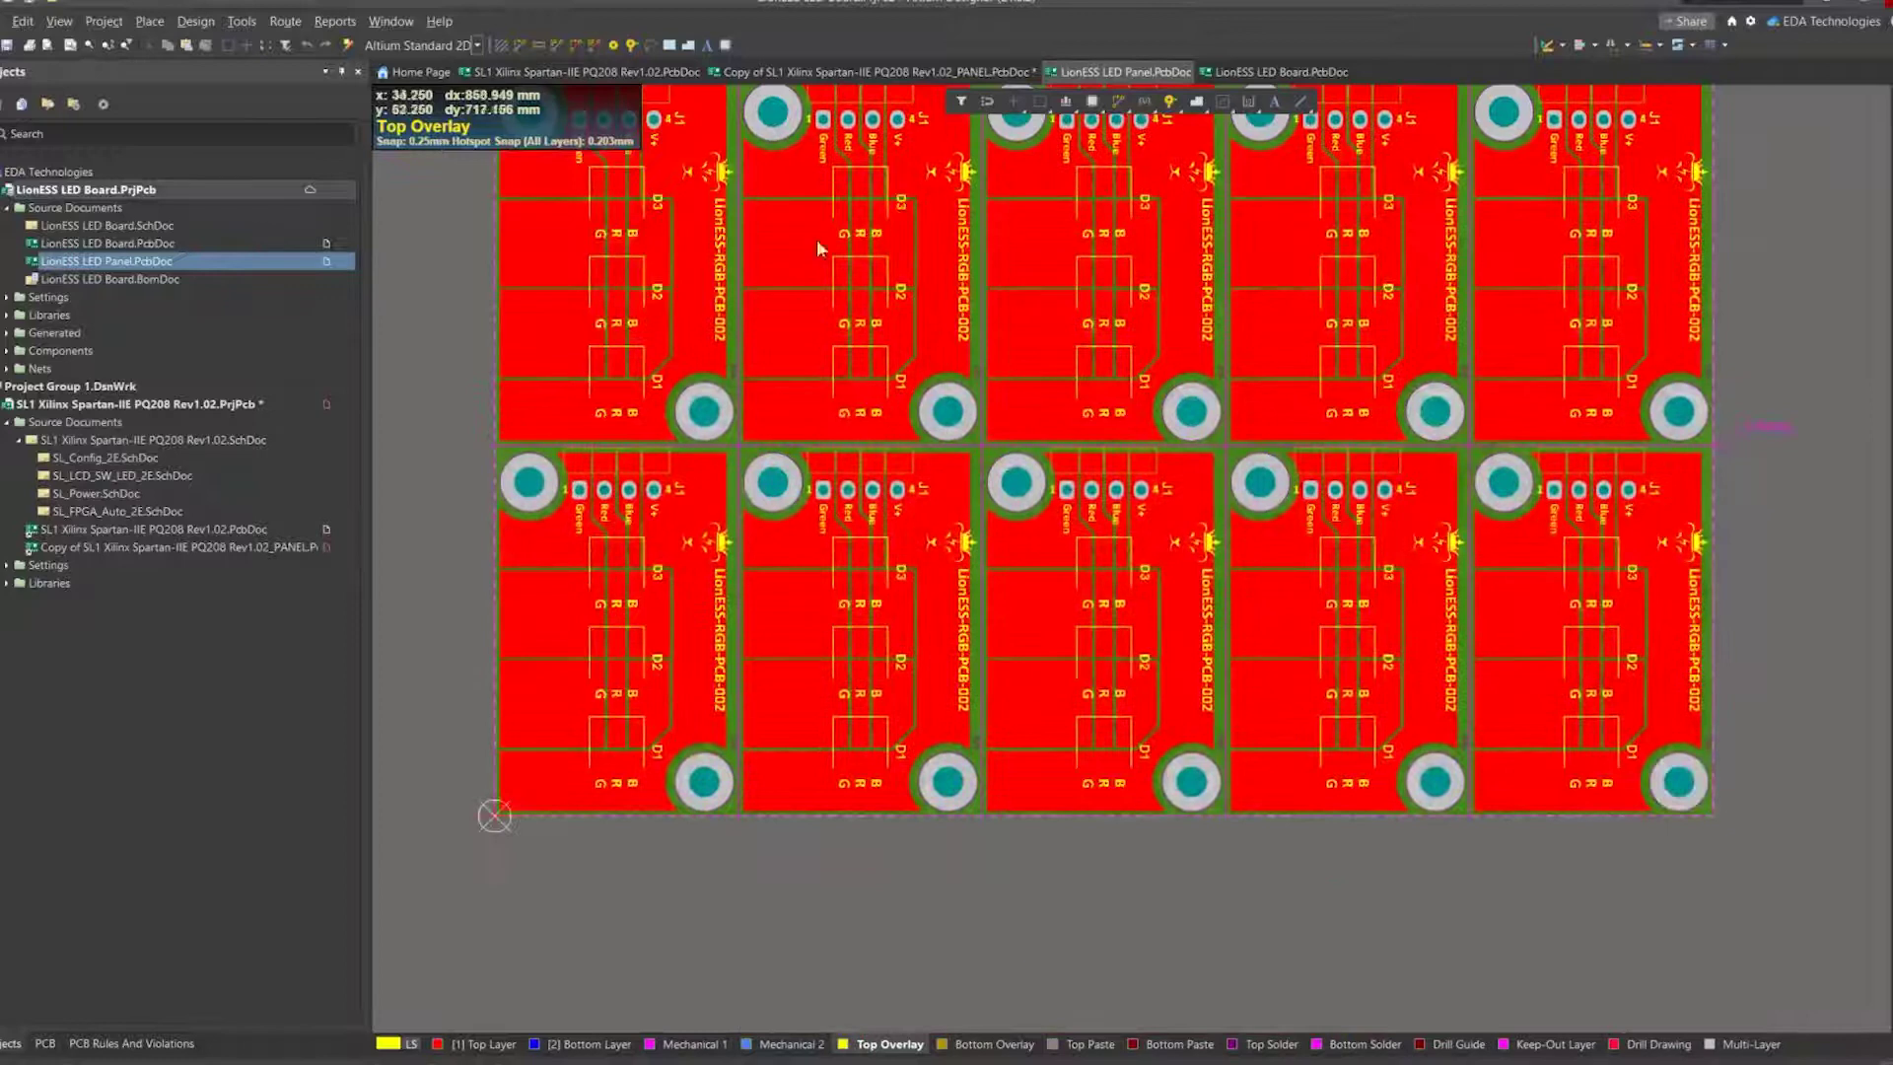
{"action": "right_click_drag", "start_coordinate": [1091, 447], "coordinate": [988, 630]}
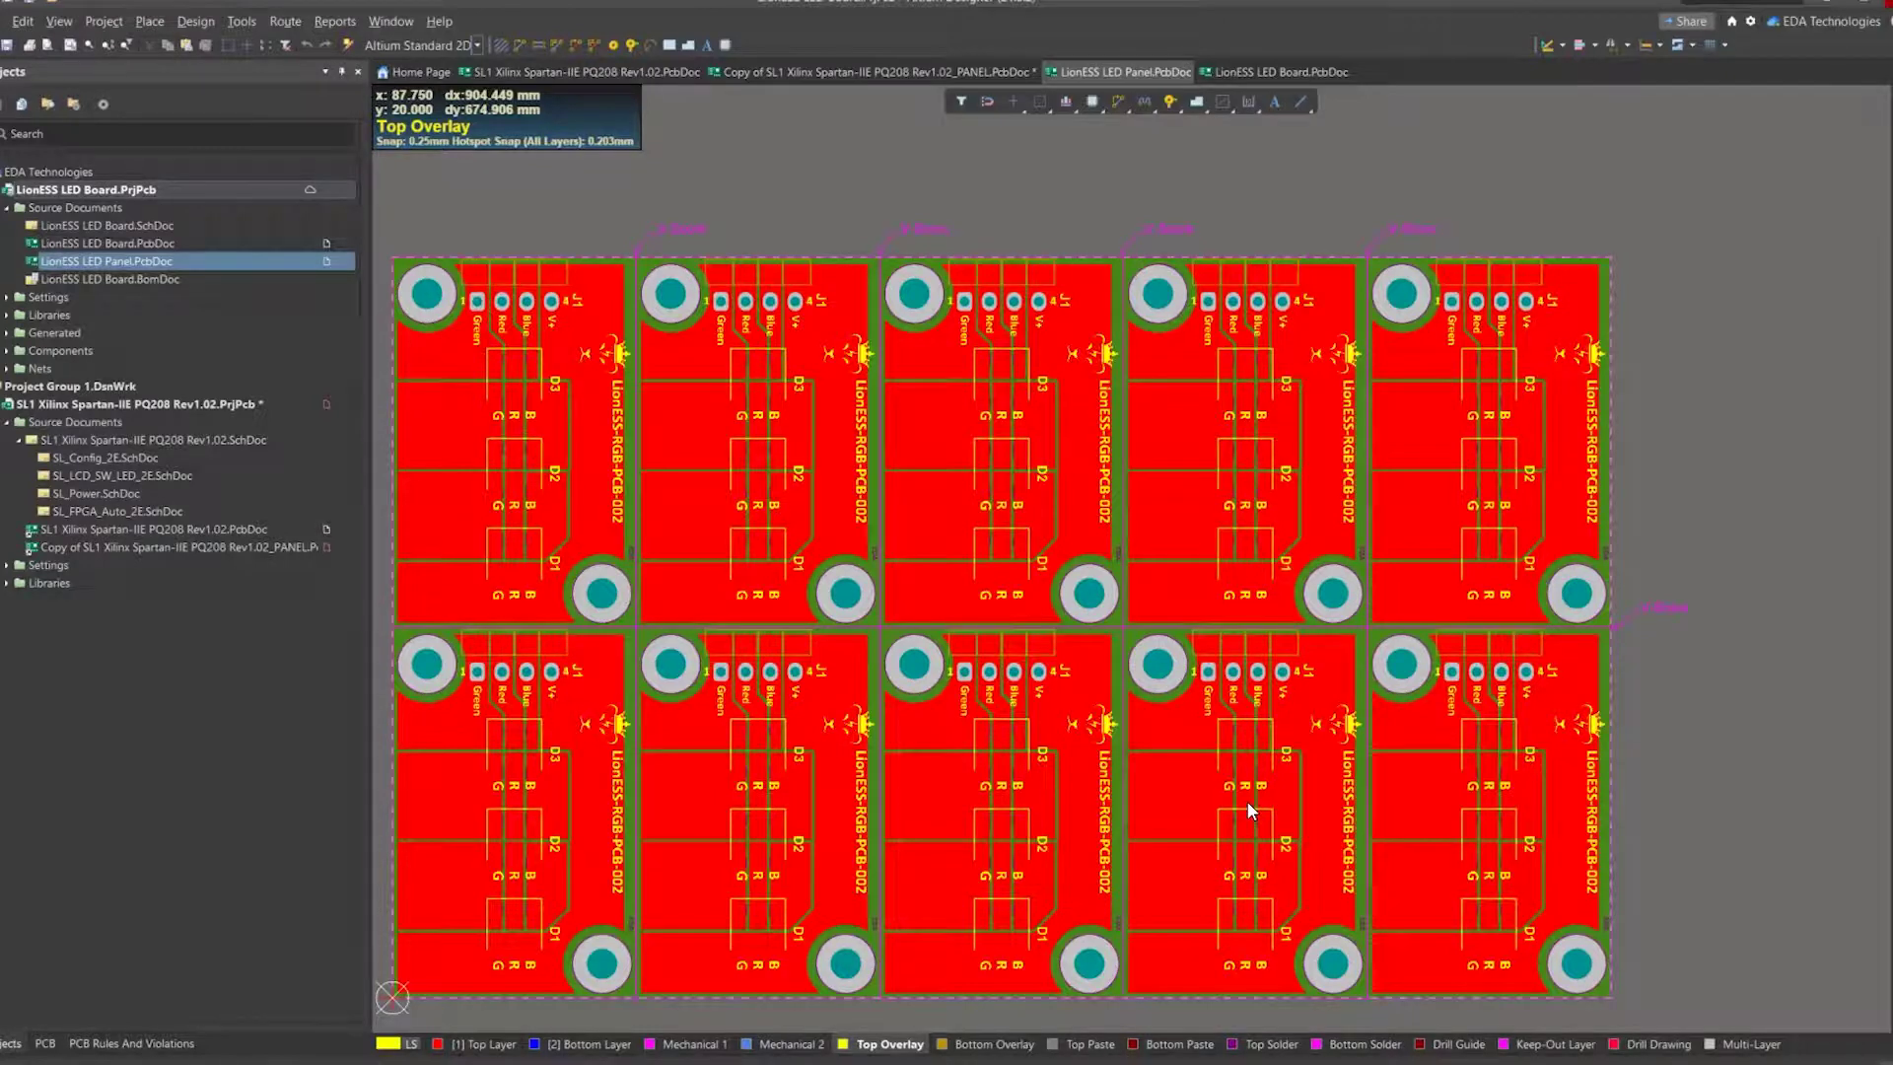
{"action": "scroll", "coordinate": [697, 638], "scroll_direction": "down", "scroll_amount": 1, "text": "ctrl"}
{"action": "right_click_drag", "start_coordinate": [641, 698], "coordinate": [879, 546]}
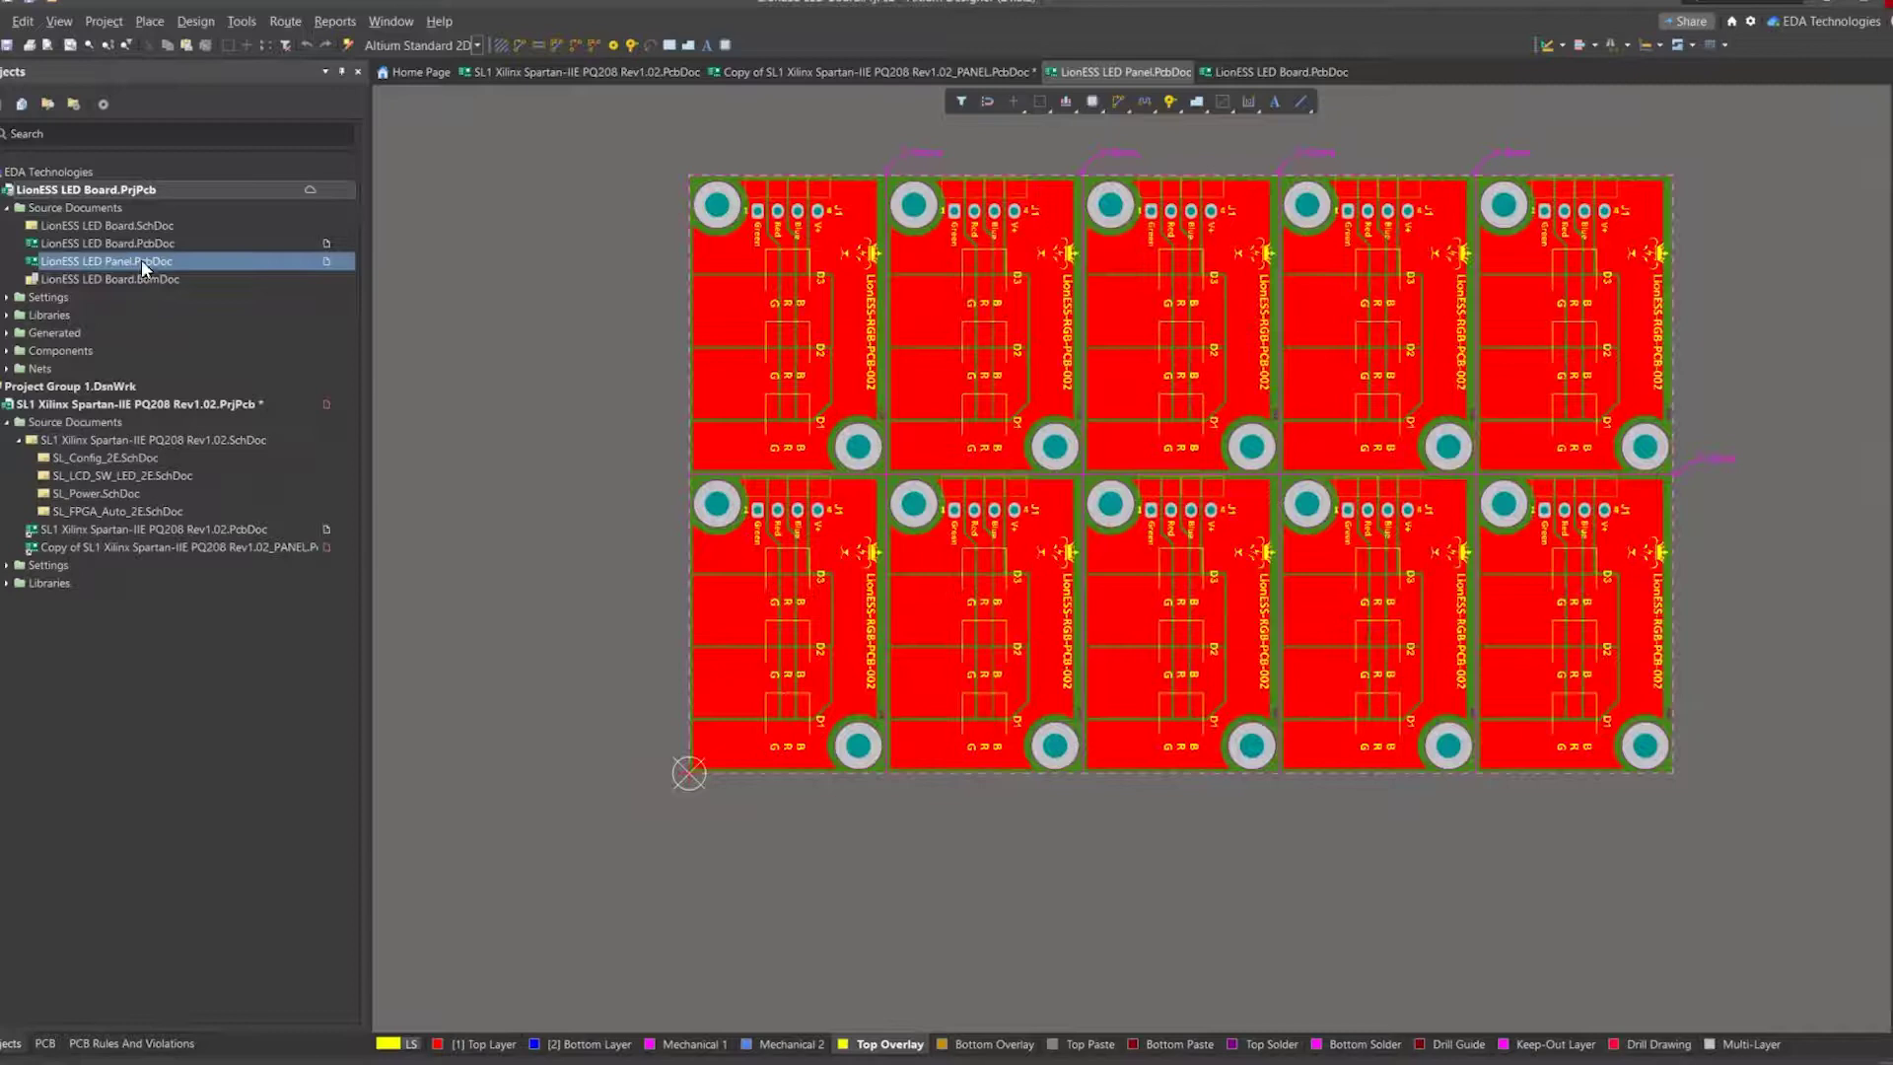
{"action": "scroll", "coordinate": [956, 696], "scroll_direction": "down", "scroll_amount": 1, "text": "ctrl"}
{"action": "right_click_drag", "start_coordinate": [1159, 824], "coordinate": [975, 645]}
{"action": "right_click_drag", "start_coordinate": [1017, 550], "coordinate": [1109, 849]}
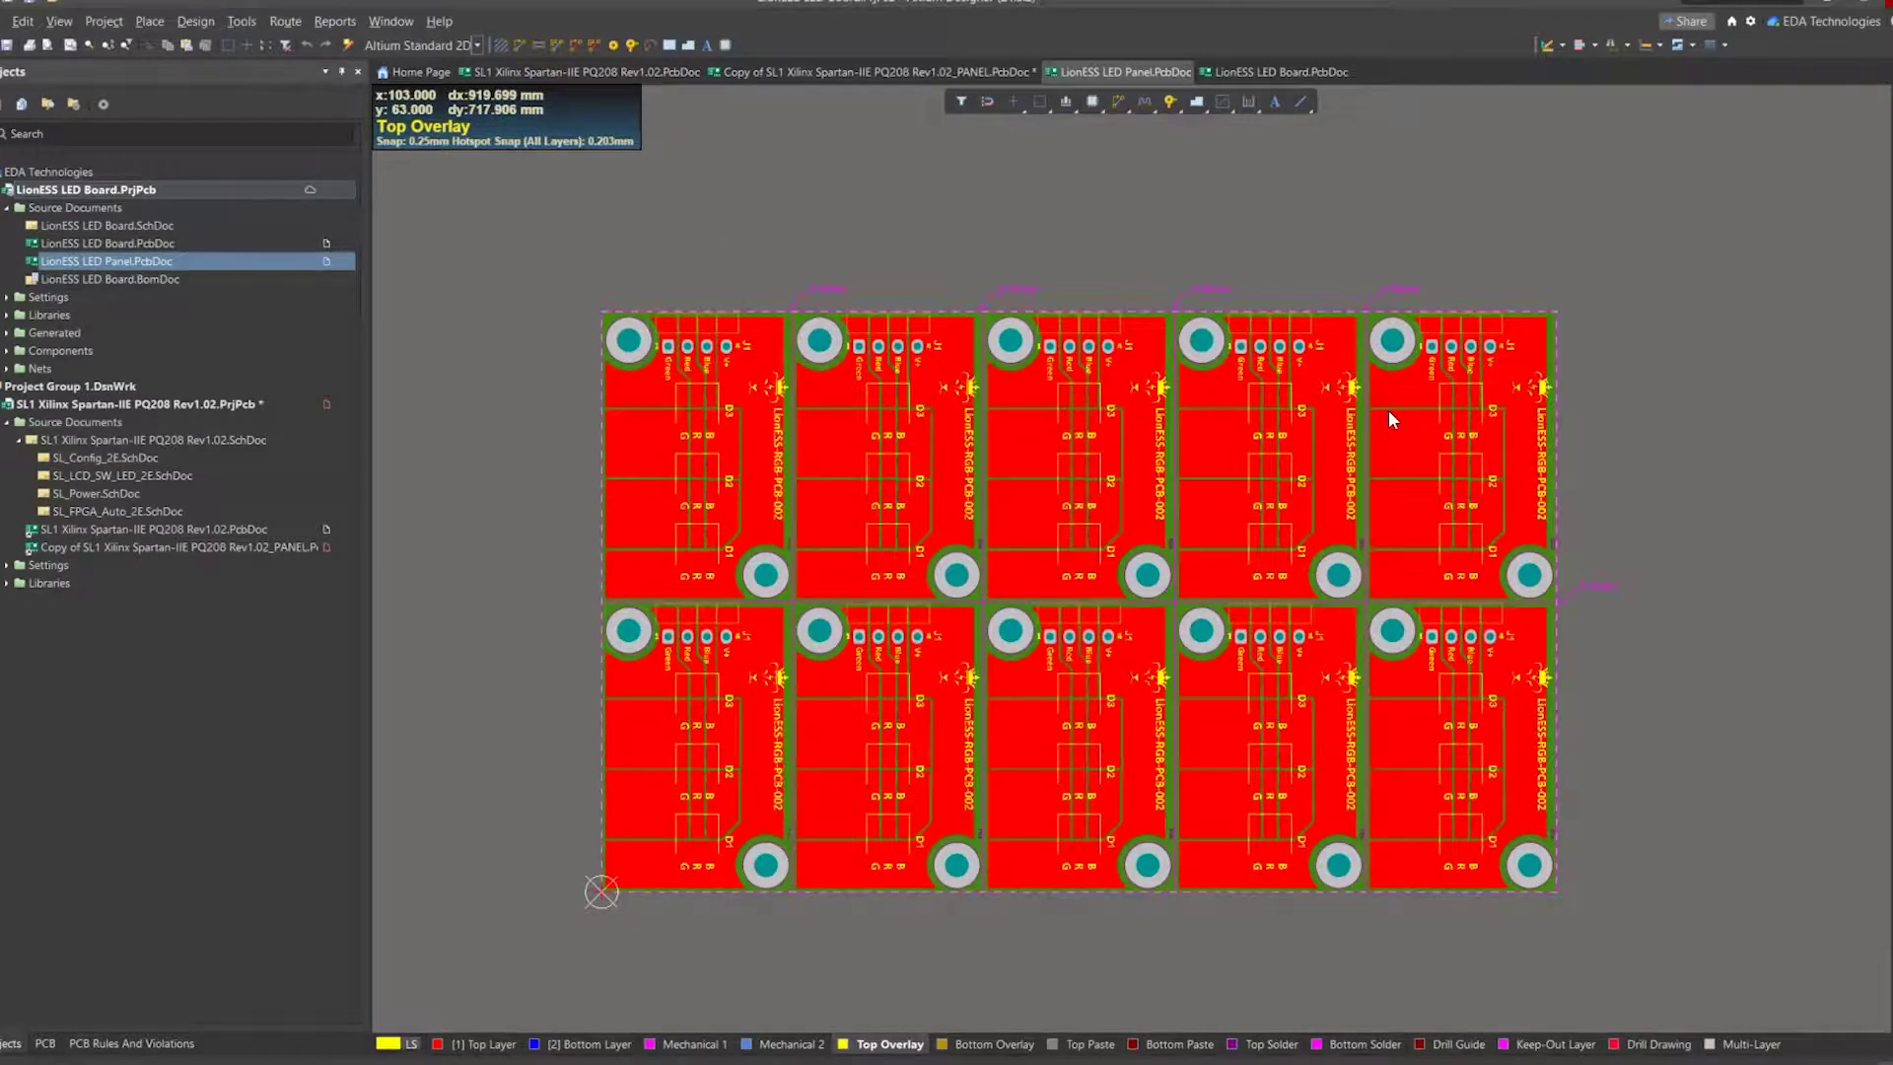
Review the SL1 board and the LED board, then view the LED panel's embedded board array settings without changing them.
{"action": "left_click", "coordinate": [174, 529]}
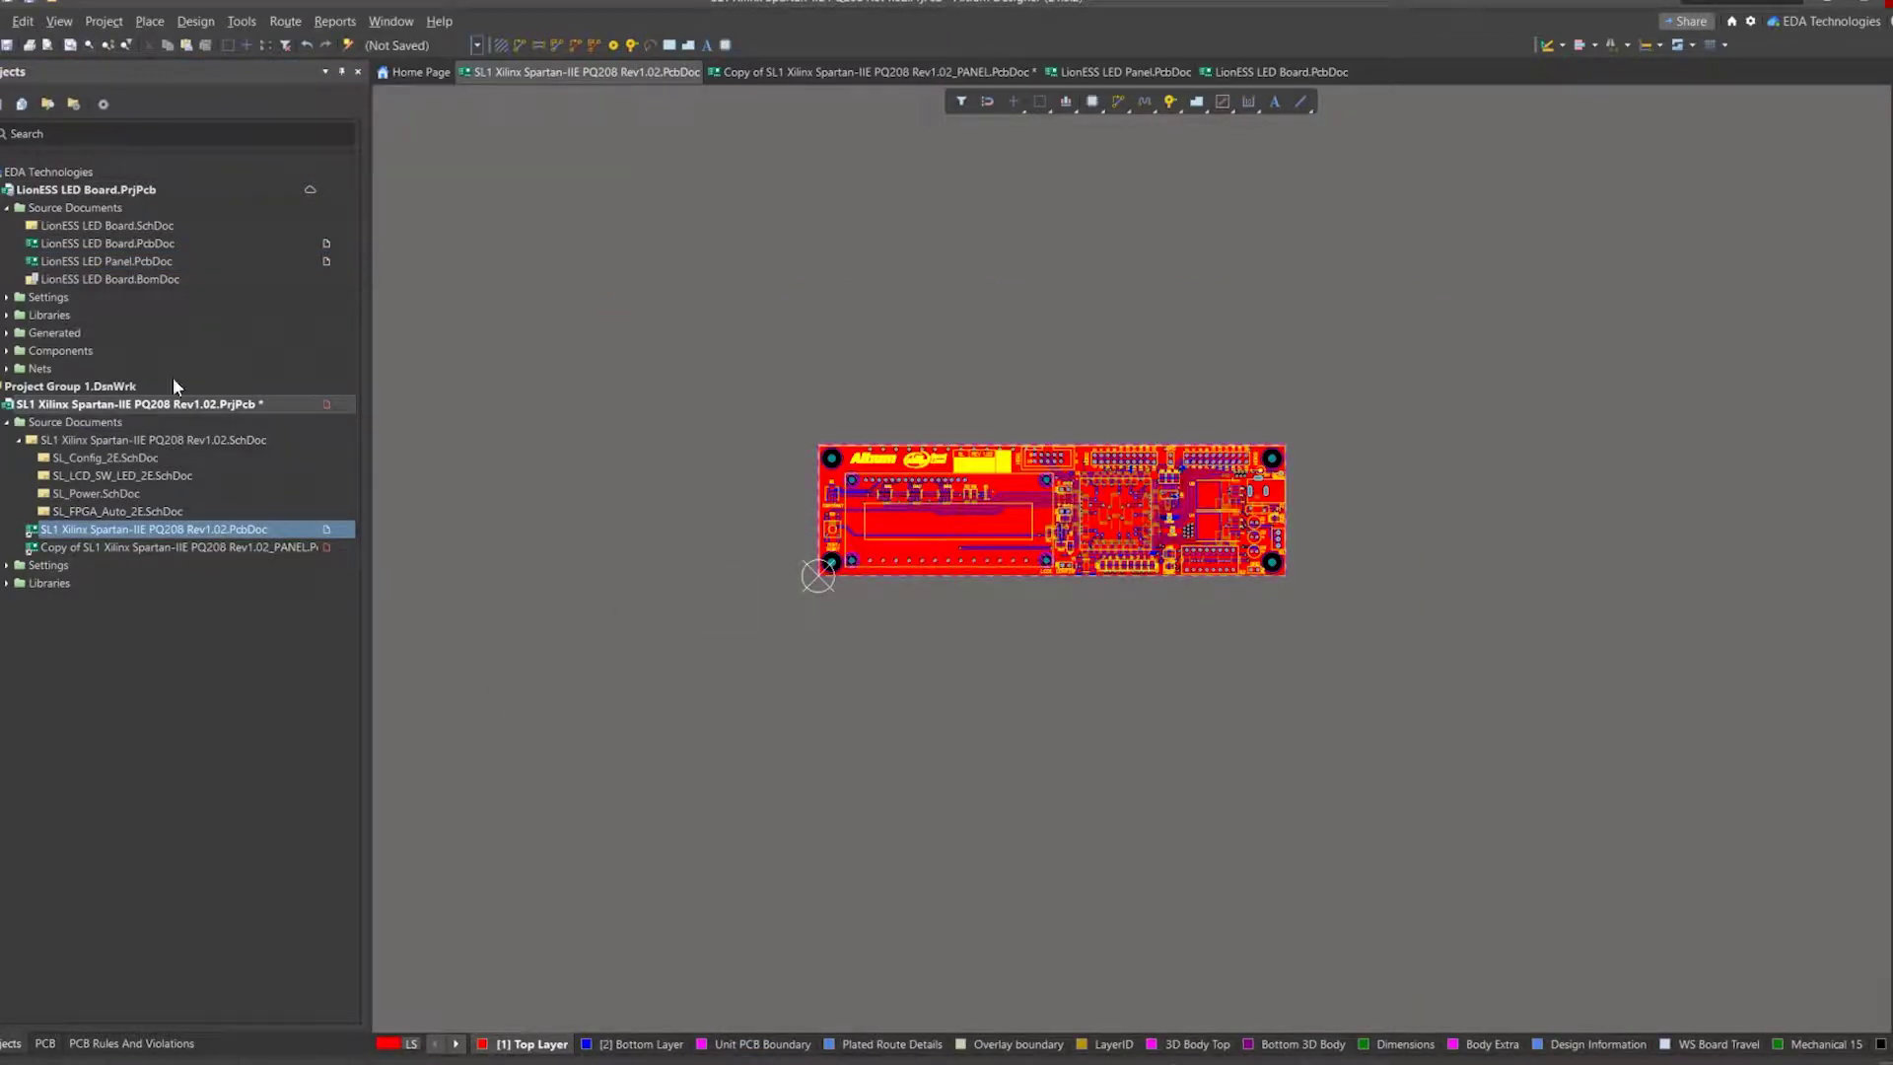
{"action": "left_click", "coordinate": [126, 246]}
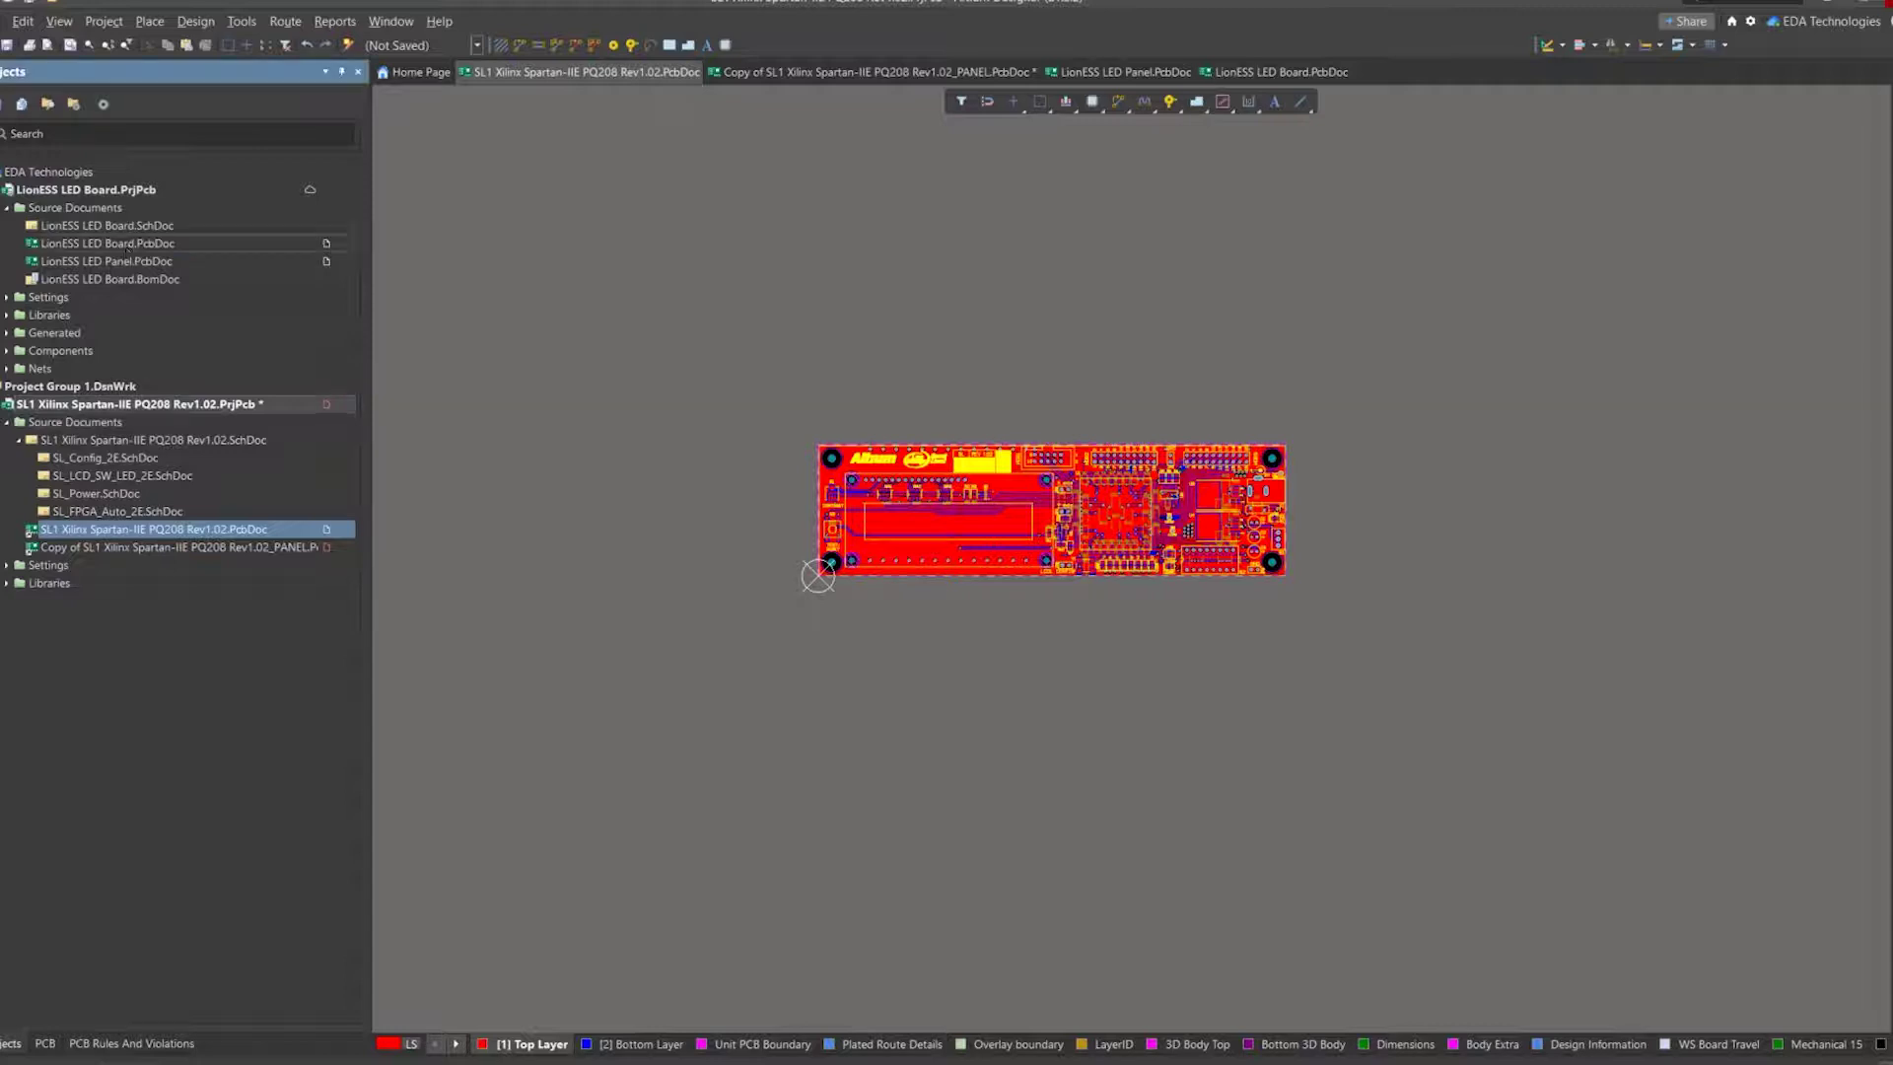
{"action": "left_click", "coordinate": [163, 262]}
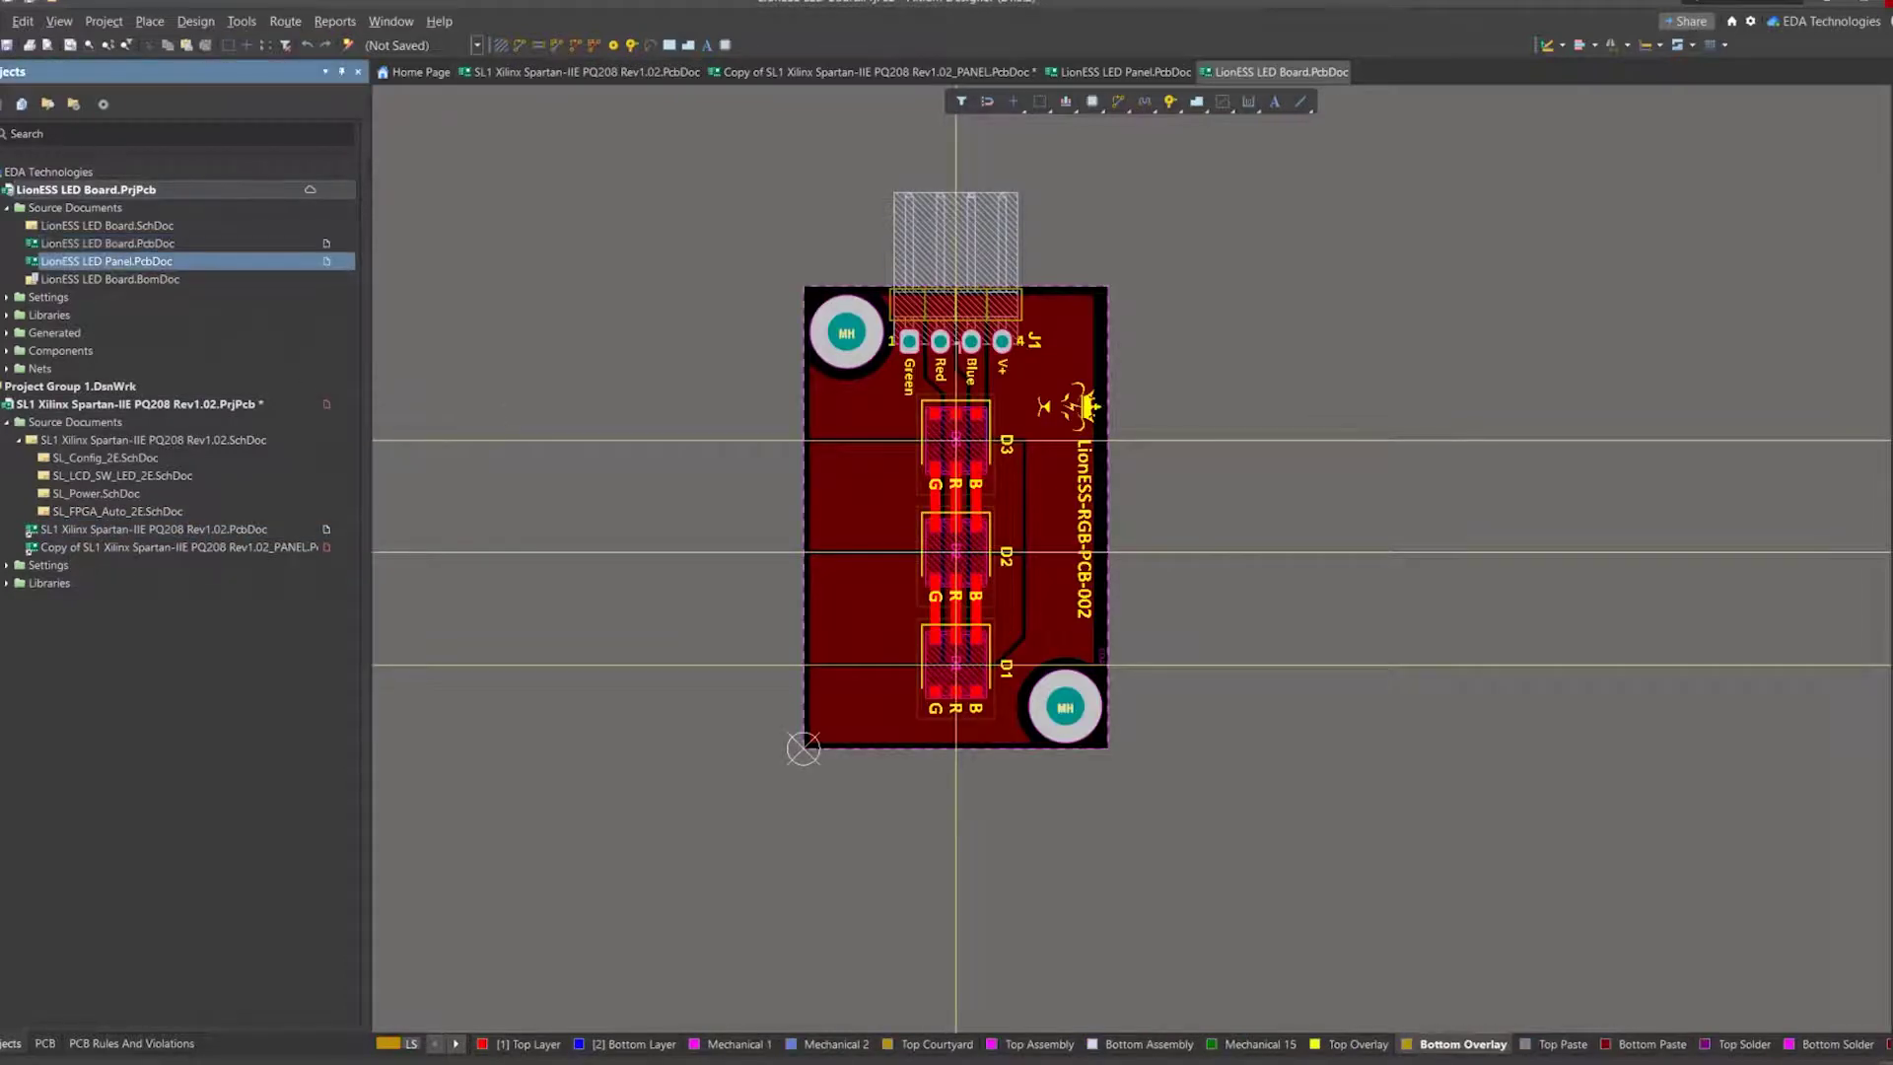
{"action": "scroll", "coordinate": [1001, 324], "scroll_direction": "down", "scroll_amount": 1, "text": "ctrl"}
{"action": "right_click_drag", "start_coordinate": [1020, 382], "coordinate": [1071, 421]}
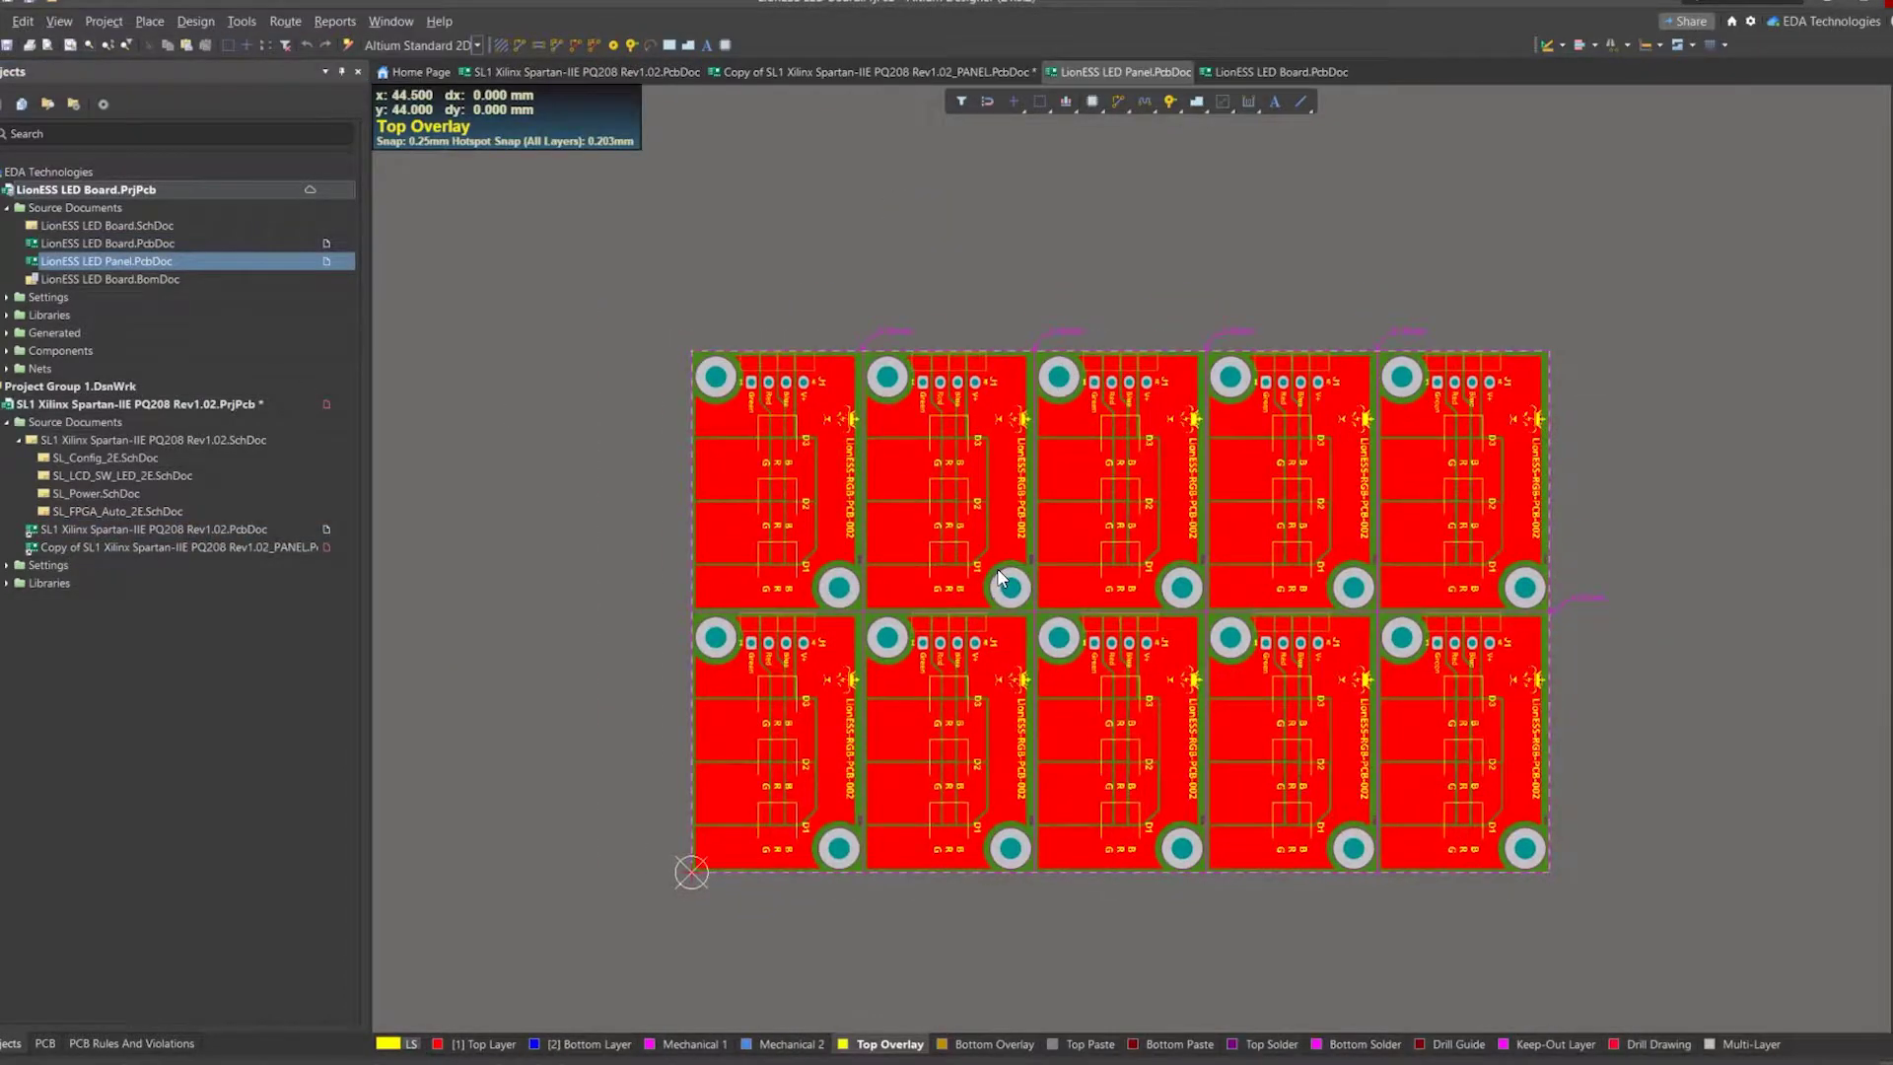
{"action": "double_click", "coordinate": [1001, 577]}
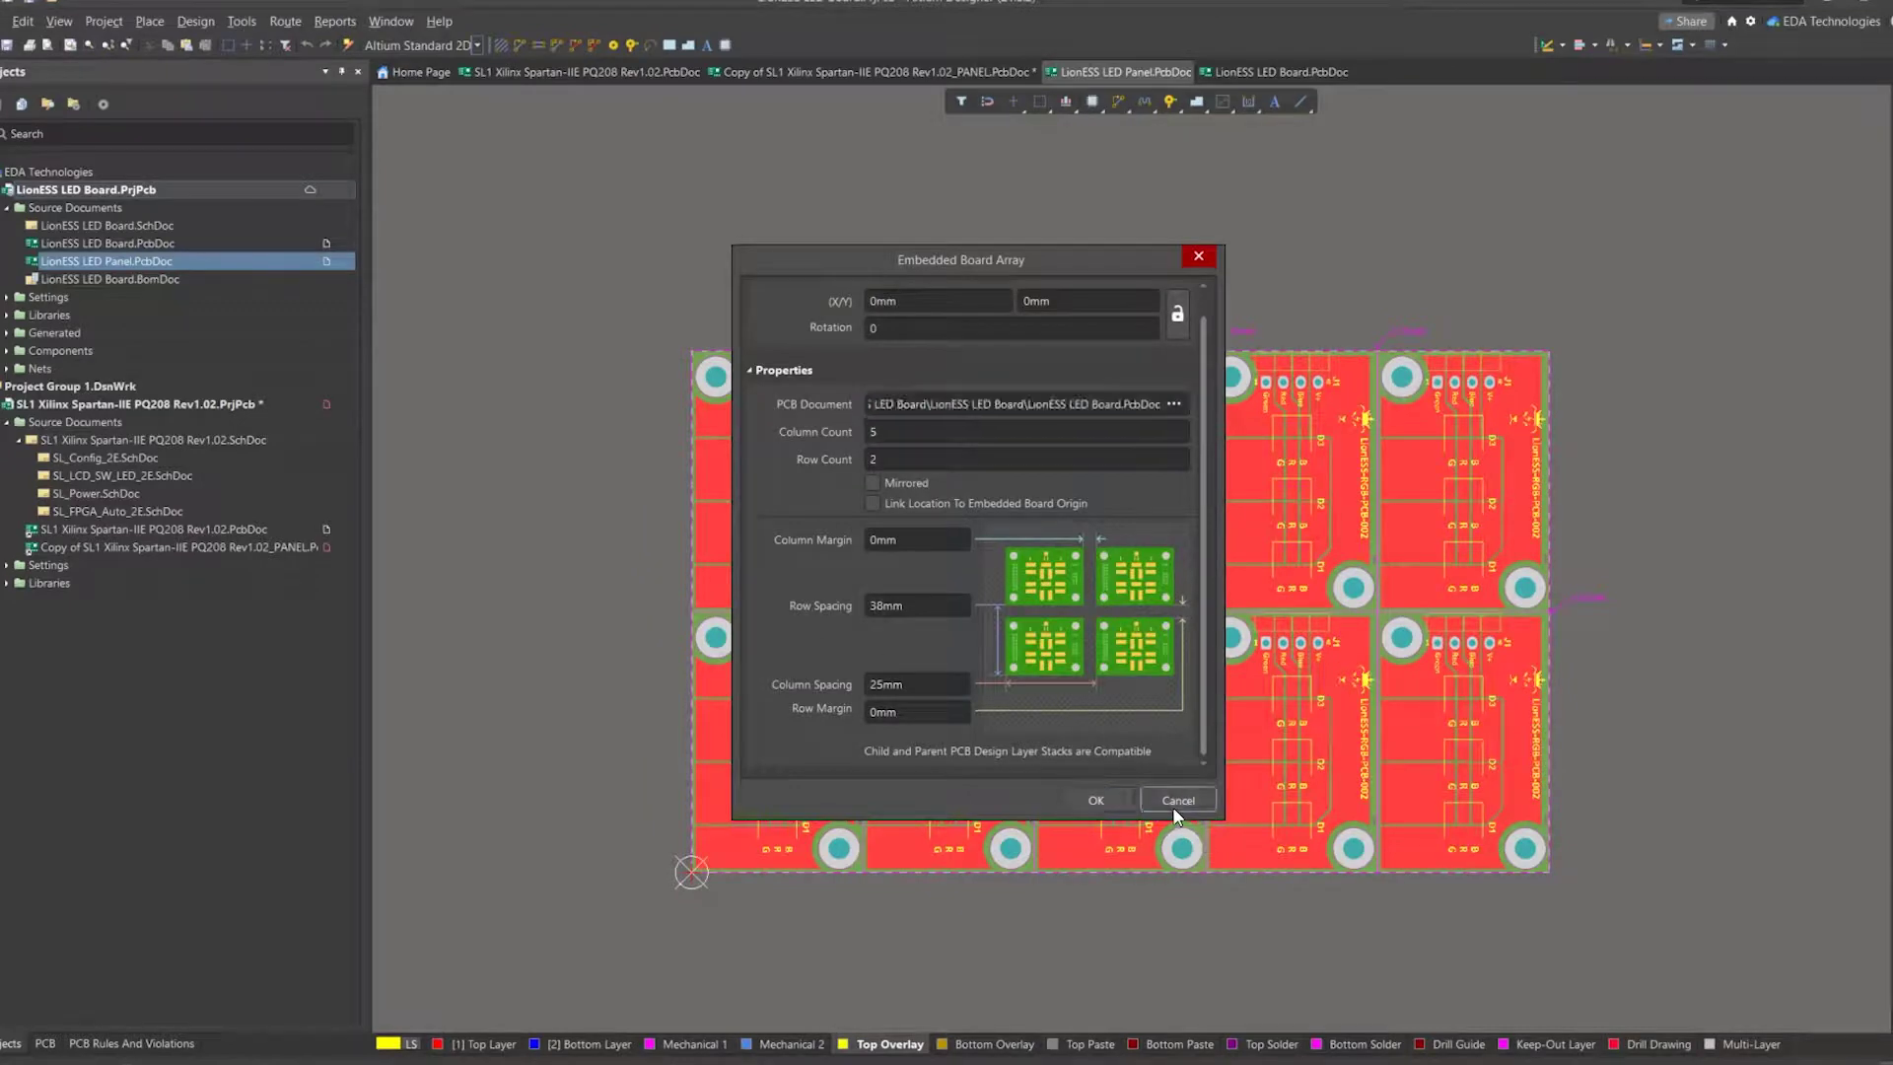
{"action": "left_click", "coordinate": [1176, 801]}
Move the embedded LED board array off the panel's board shape to the free area above it.
{"action": "scroll", "coordinate": [1333, 355], "scroll_direction": "up", "scroll_amount": 4, "text": "ctrl"}
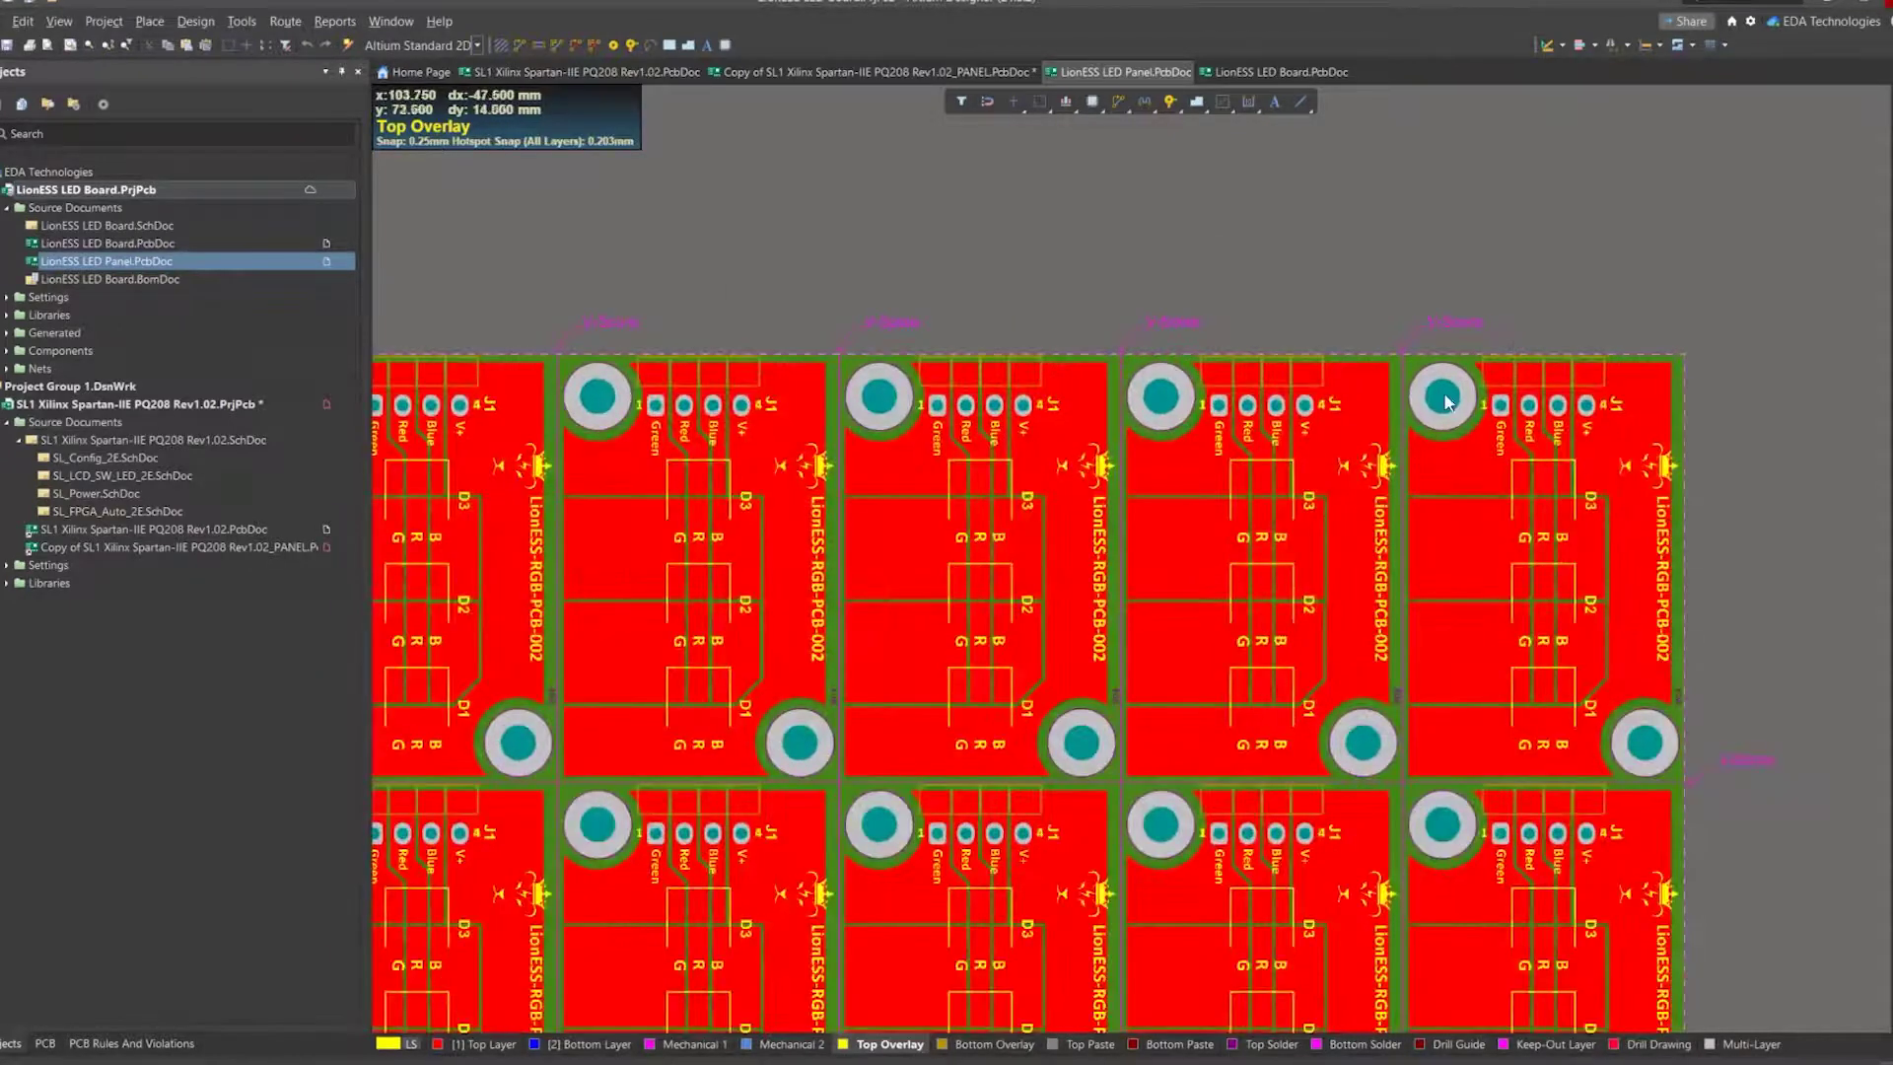
{"action": "scroll", "coordinate": [1356, 625], "scroll_direction": "down", "scroll_amount": 5, "text": "ctrl"}
{"action": "left_click_drag", "start_coordinate": [1160, 613], "coordinate": [1151, 445]}
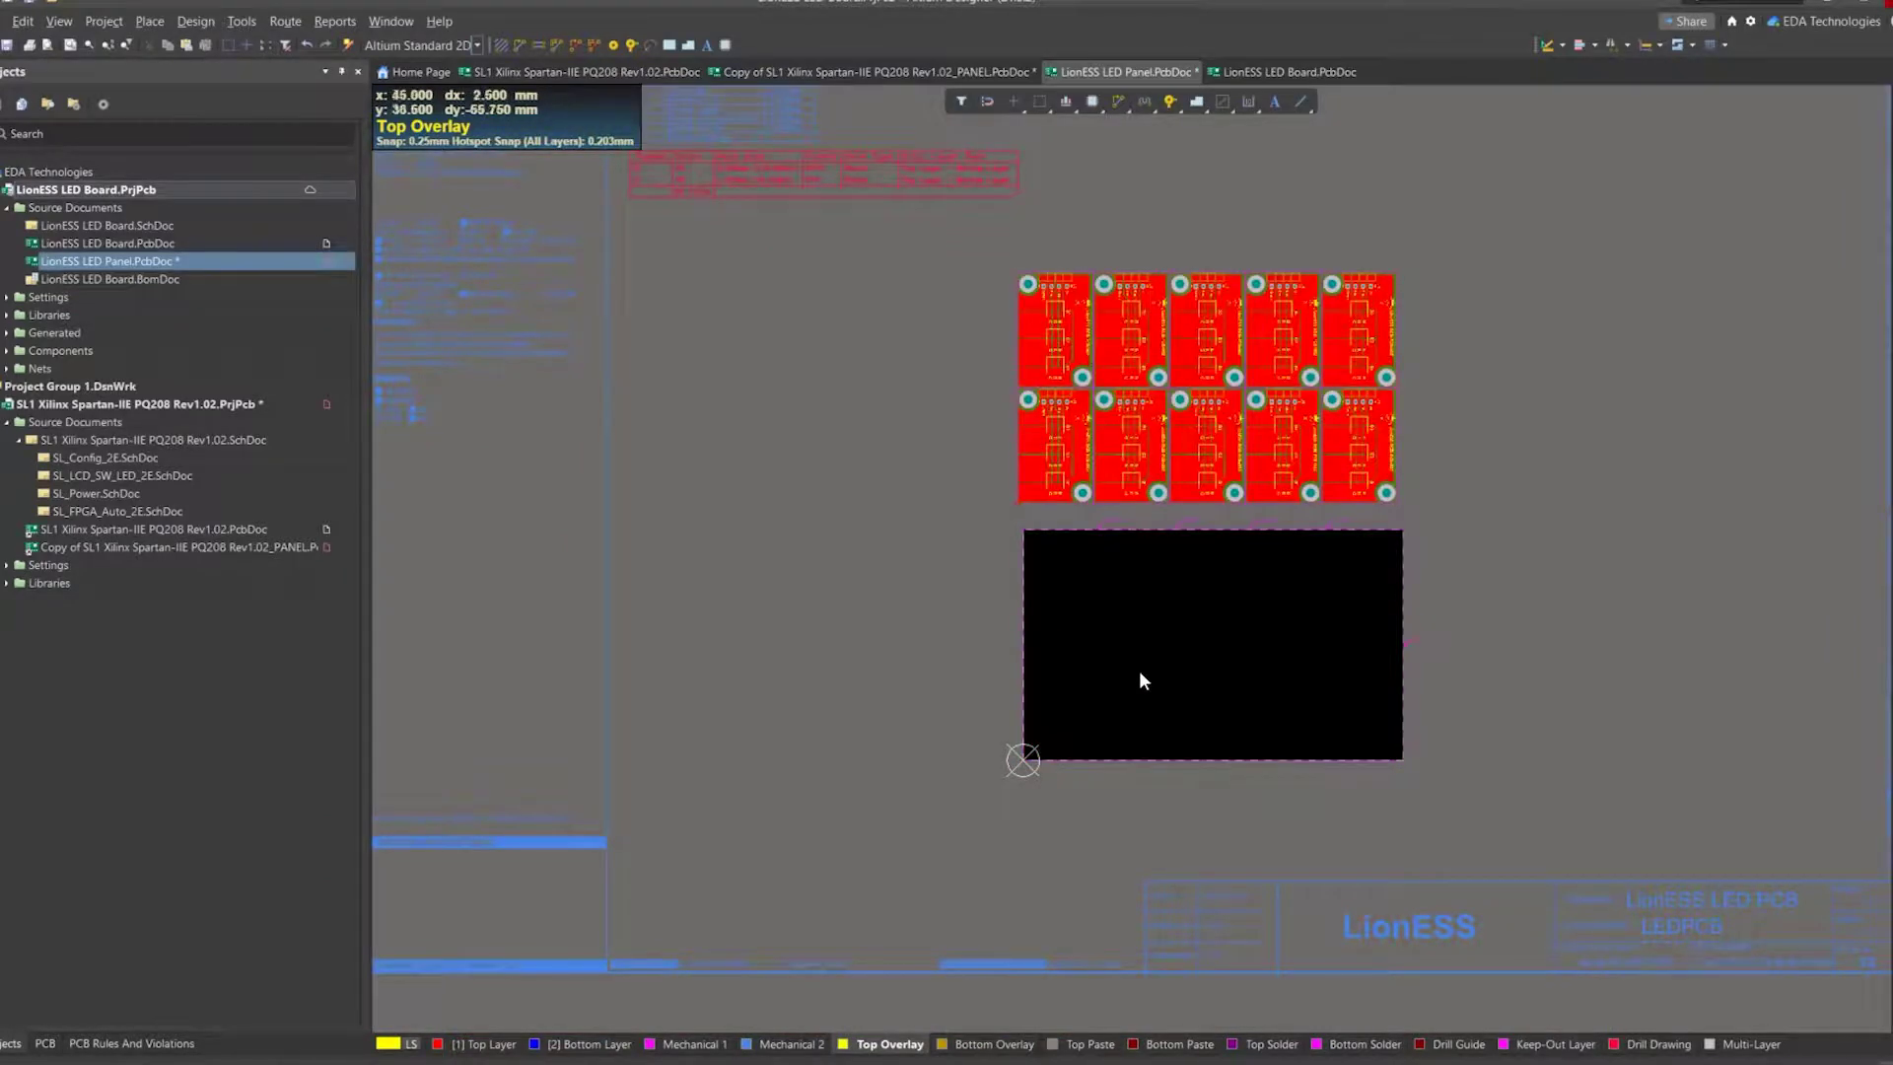
Select the panel boundary with its V-Score markings and move it from the origin to the relocated array's lower-left corner.
{"action": "left_click_drag", "start_coordinate": [984, 792], "coordinate": [1435, 529]}
{"action": "left_click", "coordinate": [1434, 521]}
{"action": "scroll", "coordinate": [1085, 734], "scroll_direction": "up", "scroll_amount": 3, "text": "ctrl"}
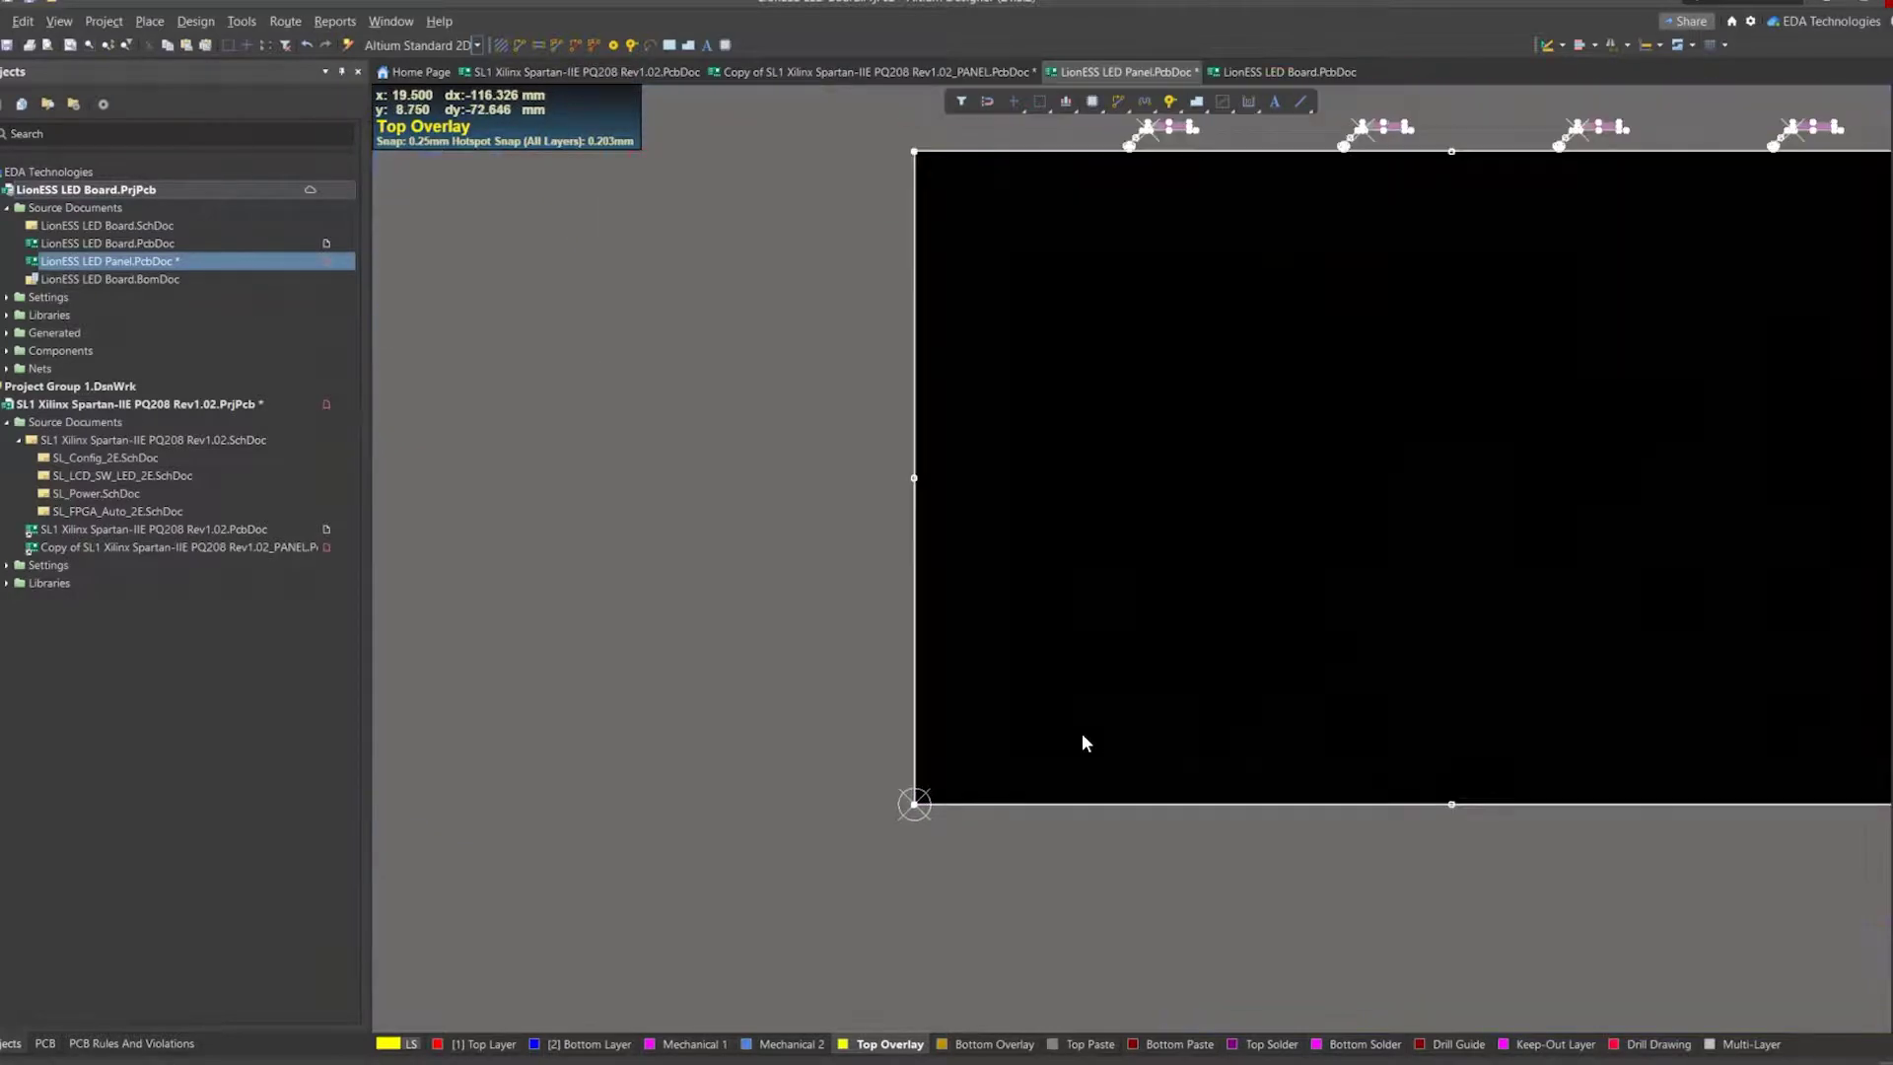
{"action": "key", "text": "m"}
{"action": "key", "text": "s"}
{"action": "left_click", "coordinate": [914, 803]}
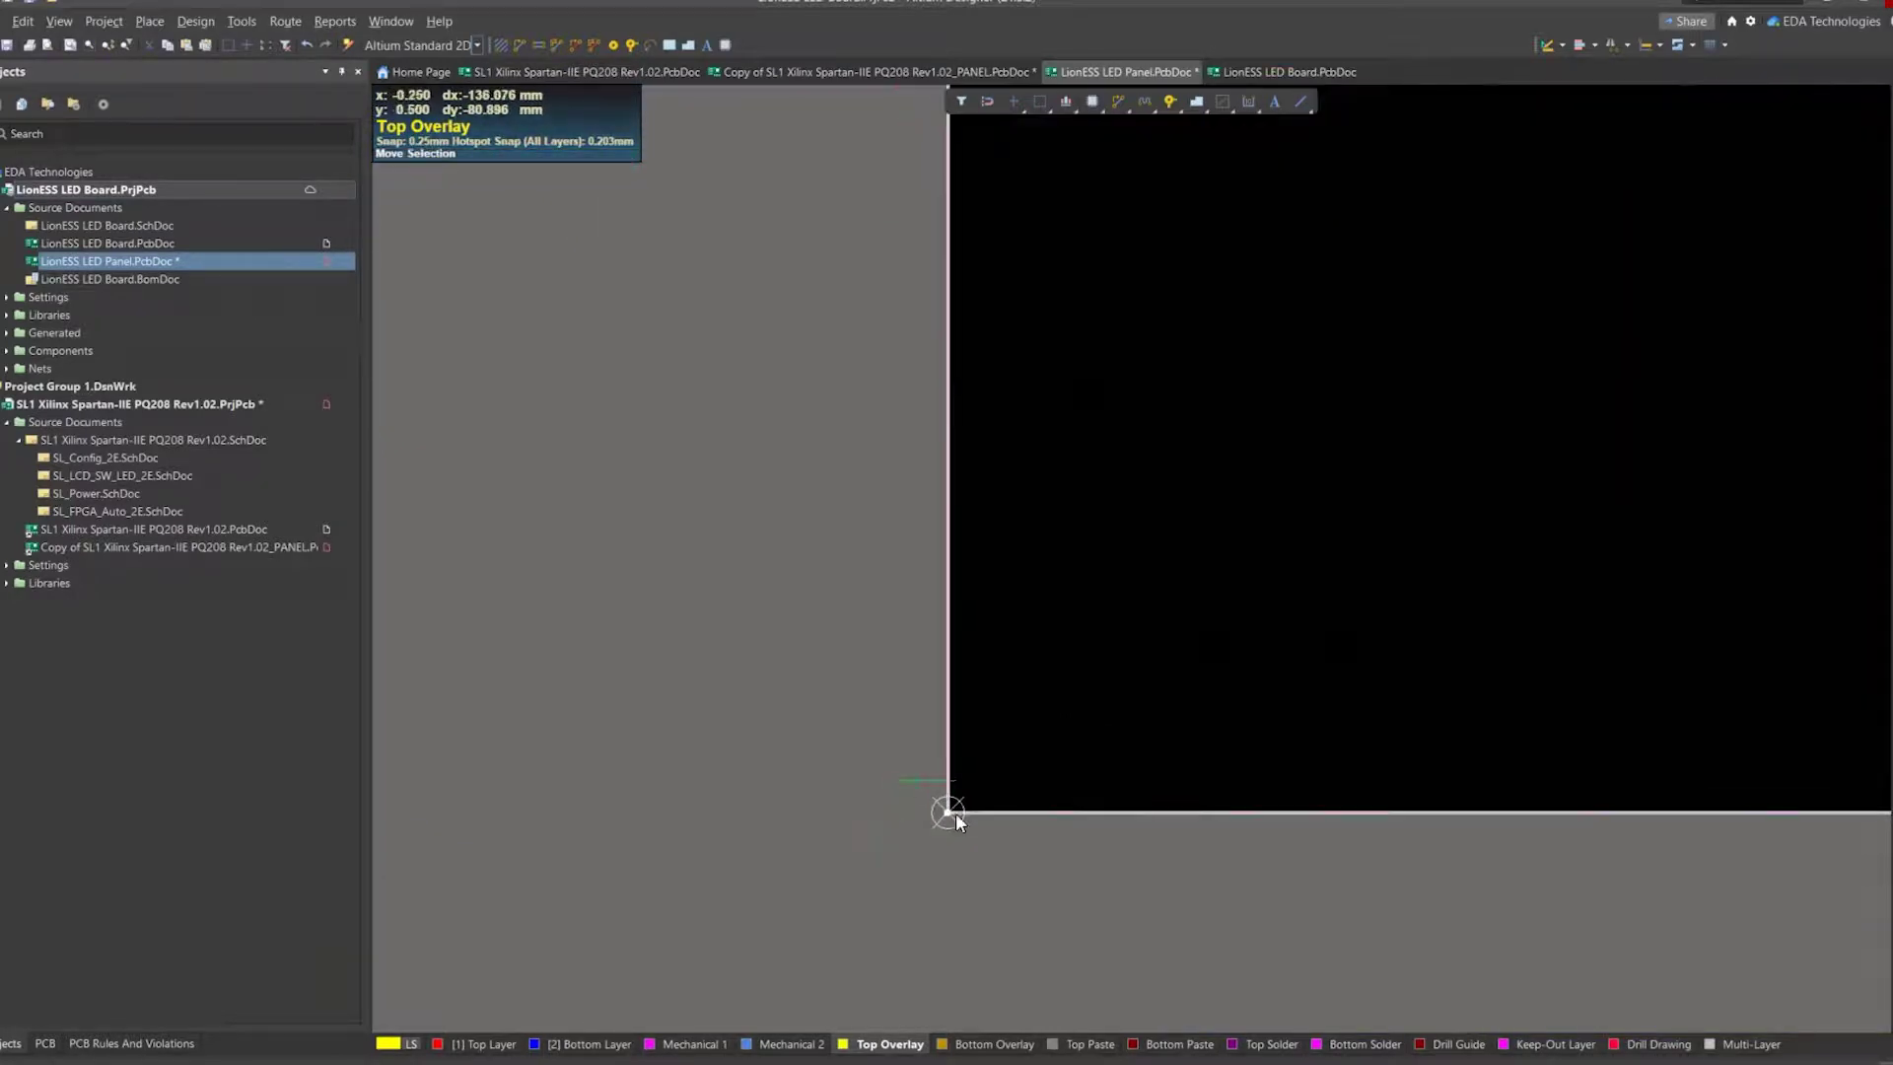
{"action": "left_click", "coordinate": [945, 814]}
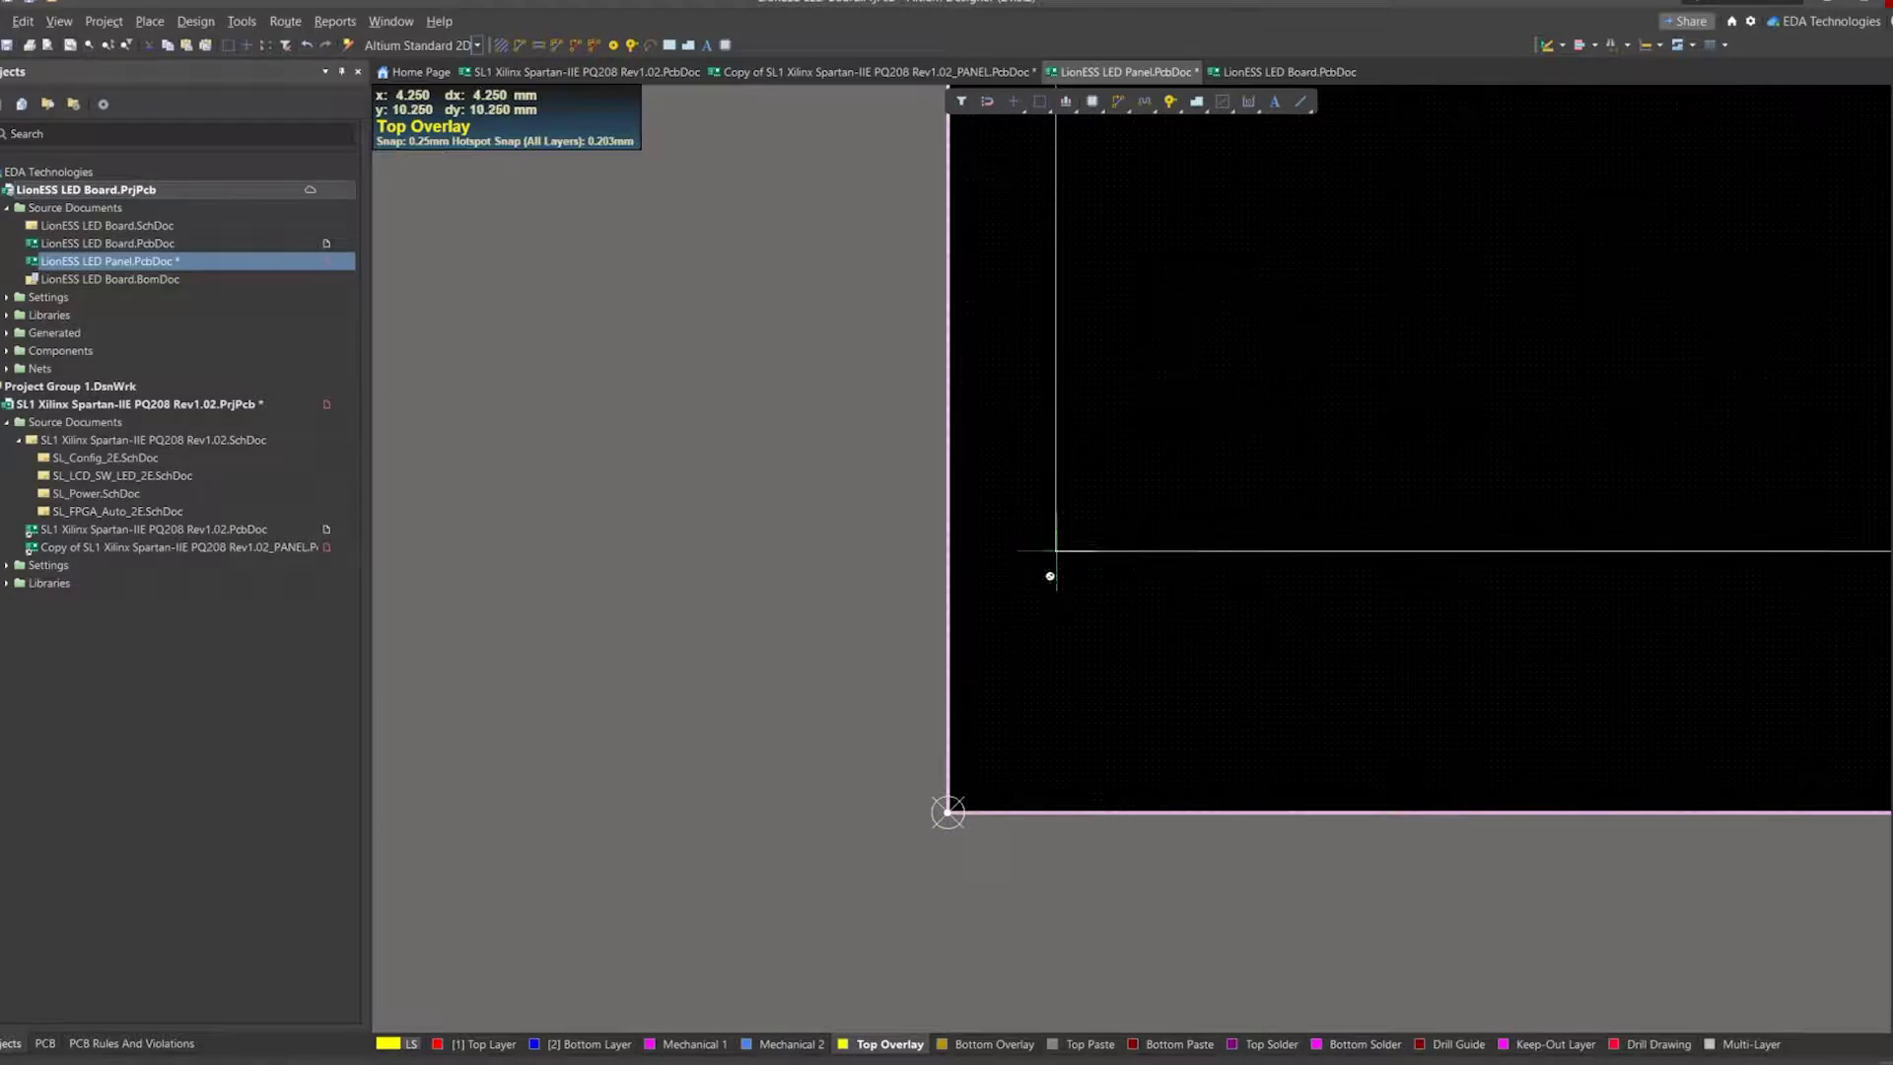
{"action": "scroll", "coordinate": [1048, 571], "scroll_direction": "down", "scroll_amount": 2, "text": "ctrl"}
{"action": "scroll", "coordinate": [1022, 634], "scroll_direction": "up", "scroll_amount": 2}
{"action": "scroll", "coordinate": [1022, 812], "scroll_direction": "up", "scroll_amount": 2}
{"action": "scroll", "coordinate": [1022, 410], "scroll_direction": "up", "scroll_amount": 4, "text": "ctrl"}
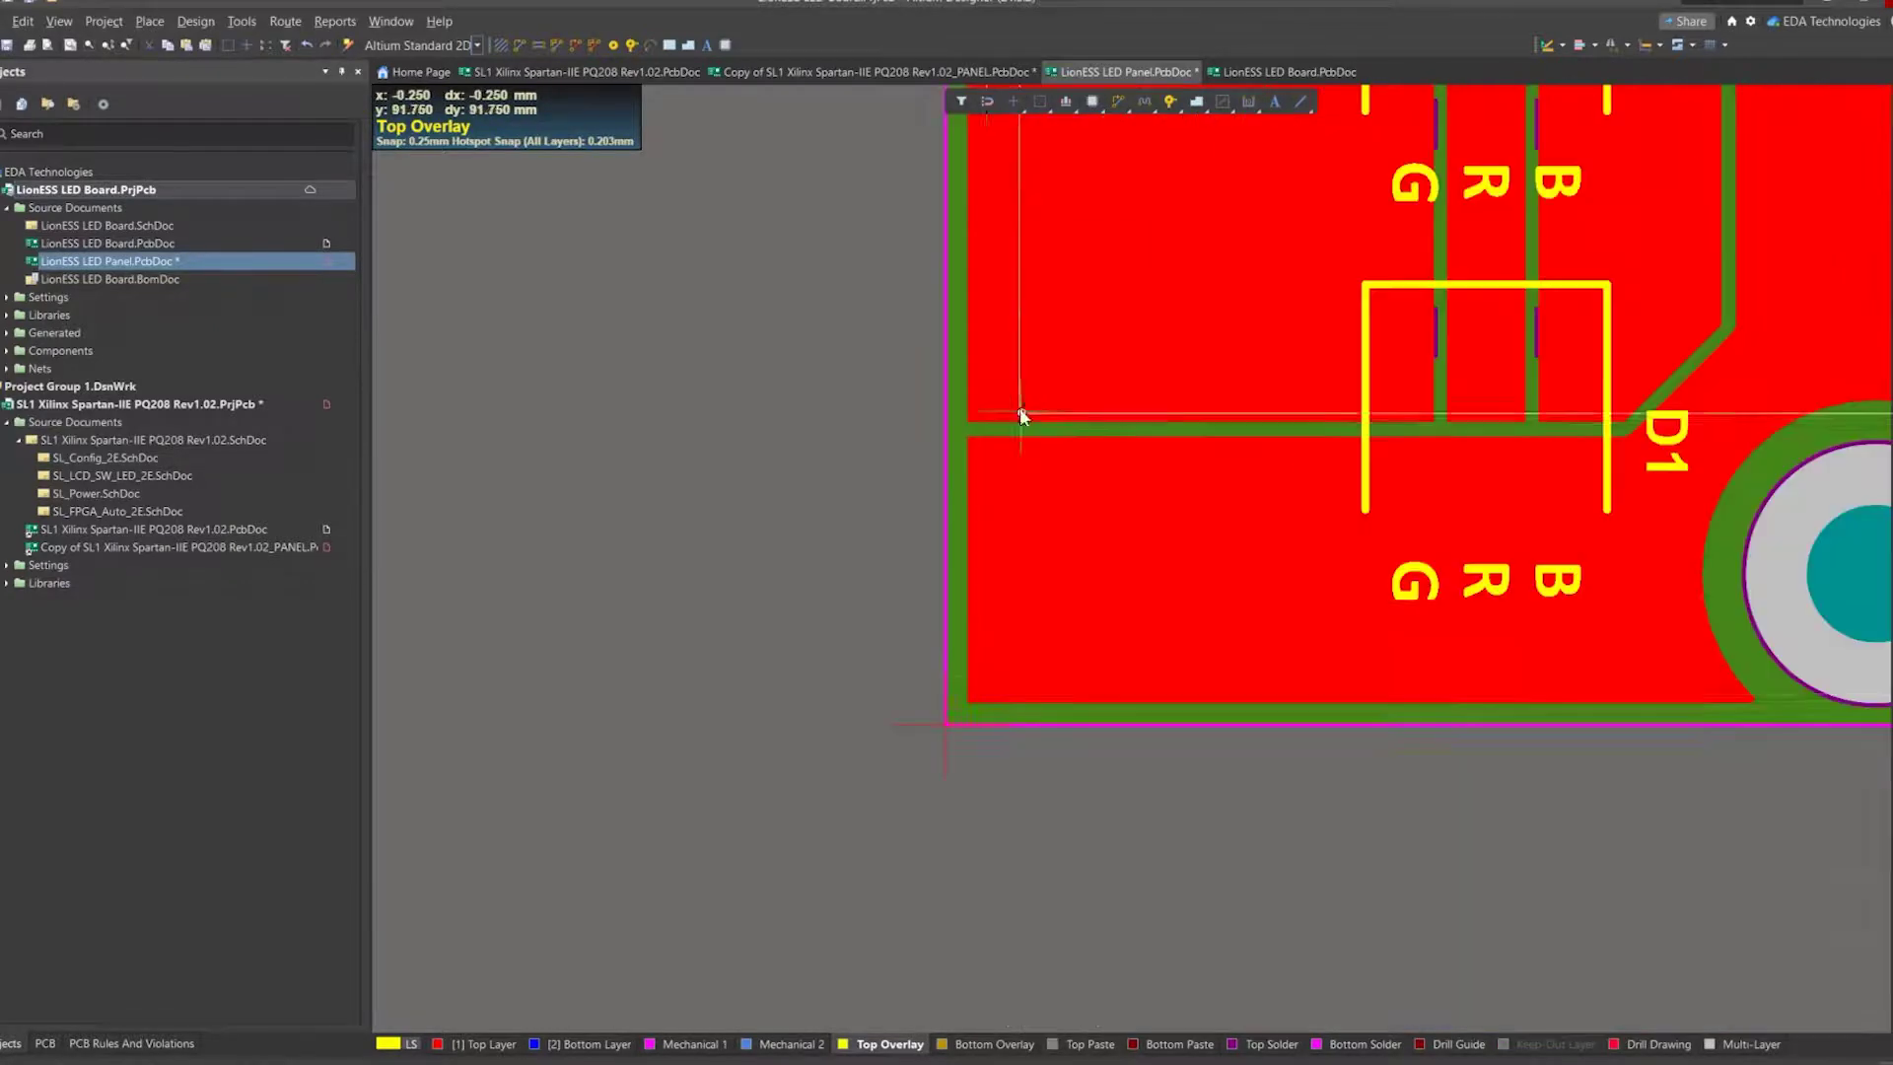
{"action": "left_click", "coordinate": [946, 729]}
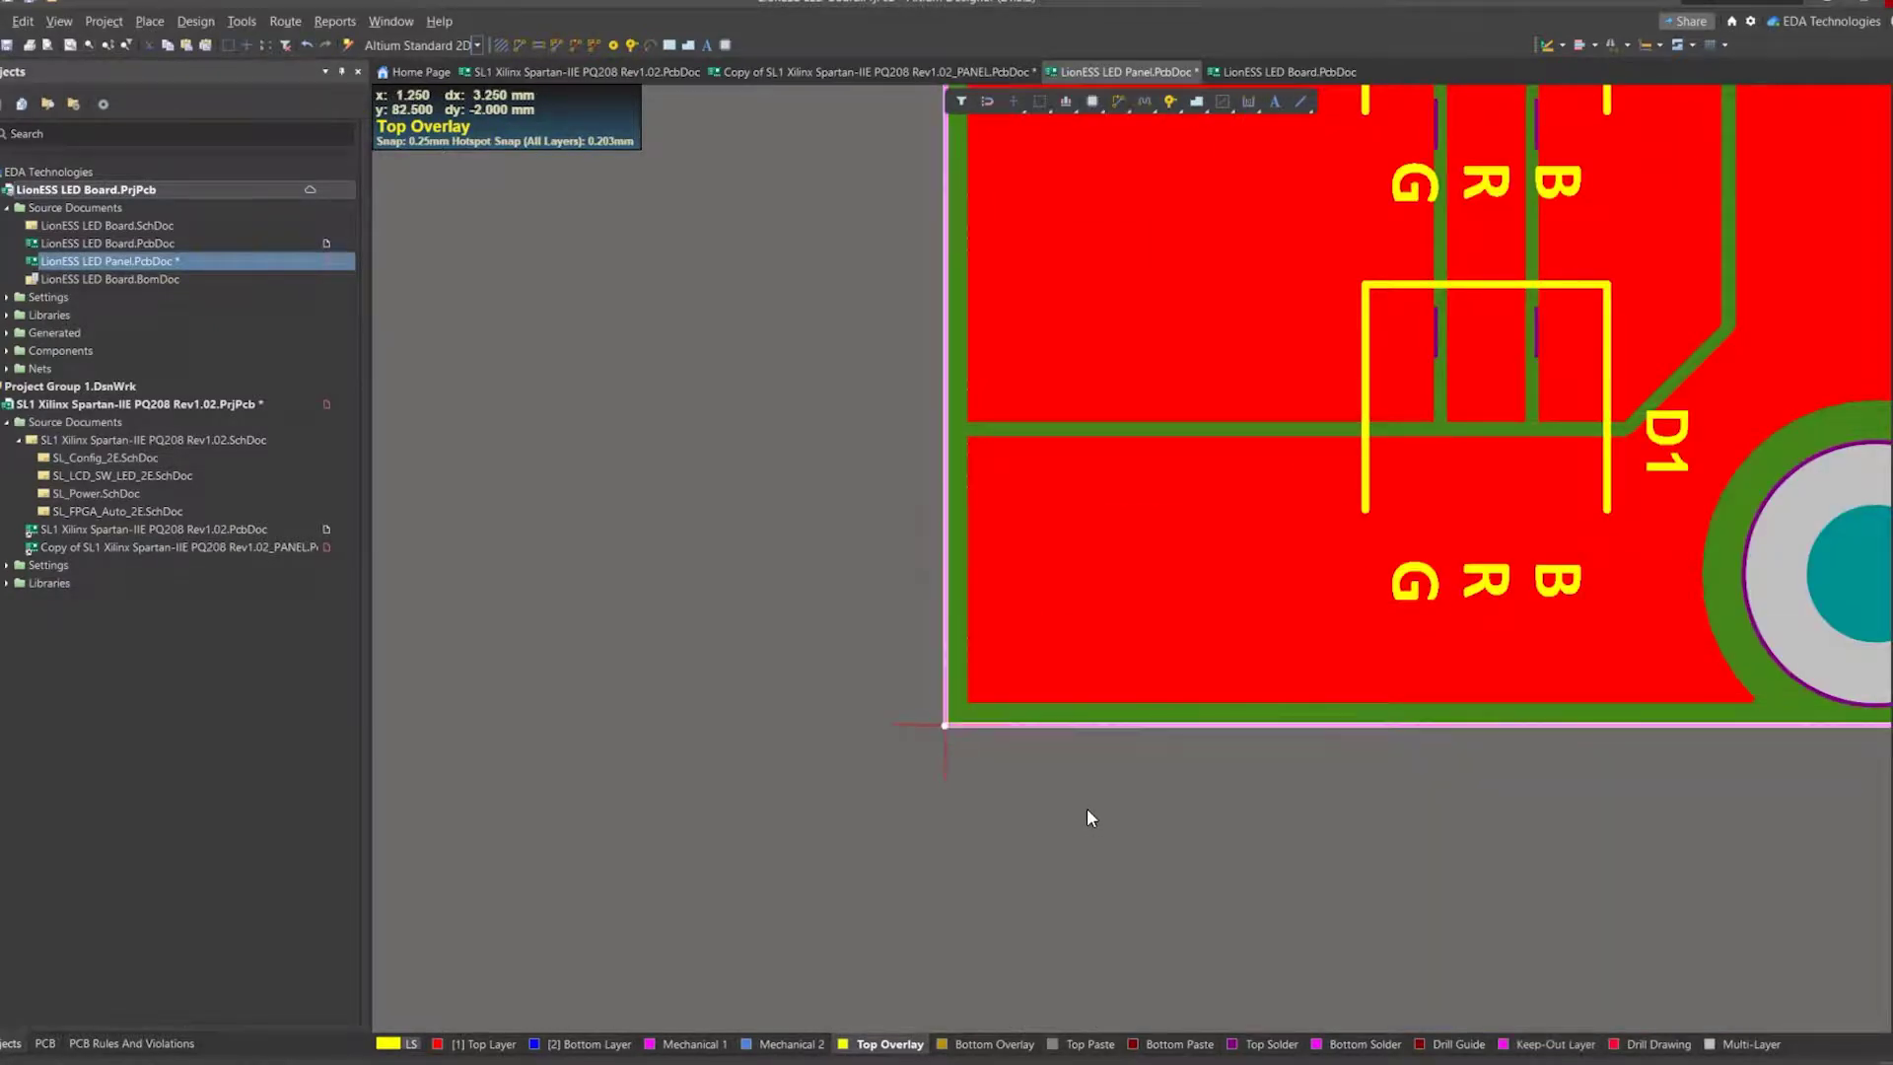
Make Mechanical 1 the active layer and inspect the panel boundary and score lines in single layer mode.
{"action": "scroll", "coordinate": [1099, 798], "scroll_direction": "down", "scroll_amount": 3, "text": "ctrl"}
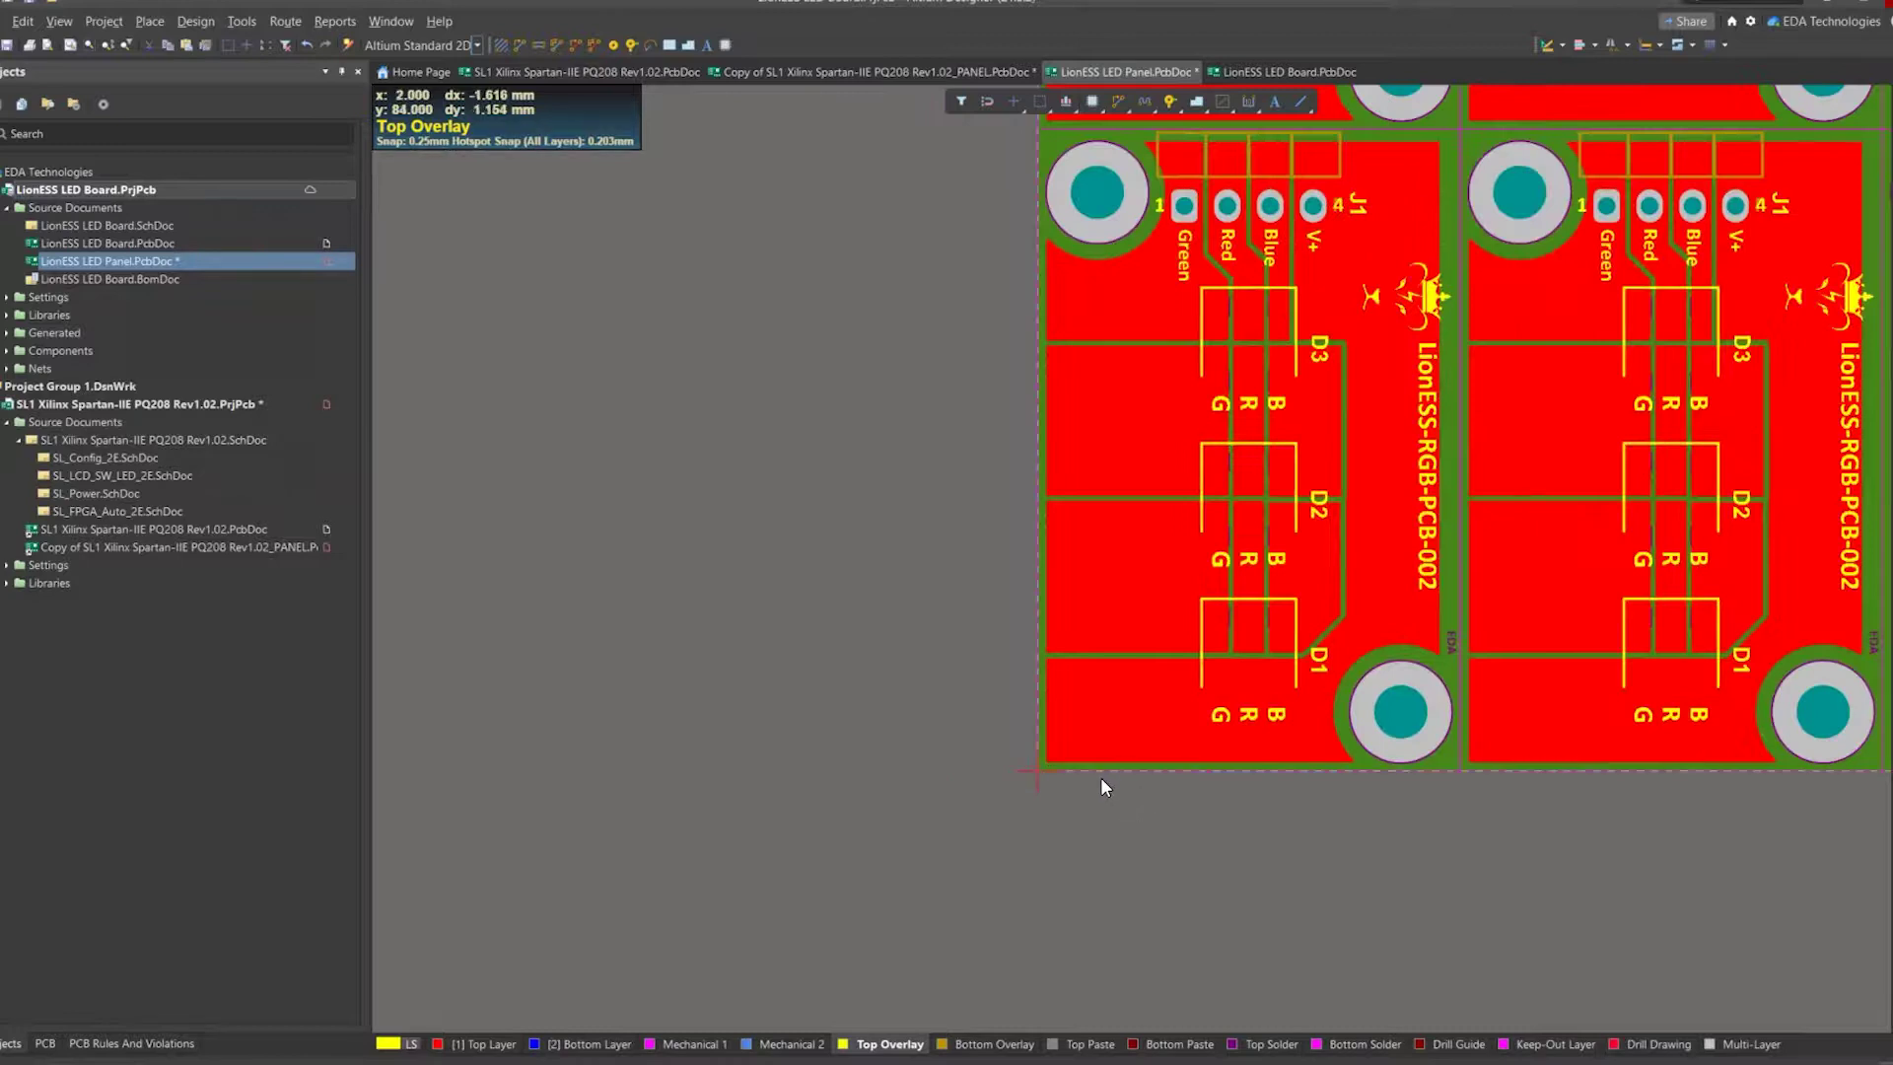
{"action": "scroll", "coordinate": [1106, 749], "scroll_direction": "up", "scroll_amount": 4, "text": "ctrl"}
{"action": "left_click", "coordinate": [712, 1047]}
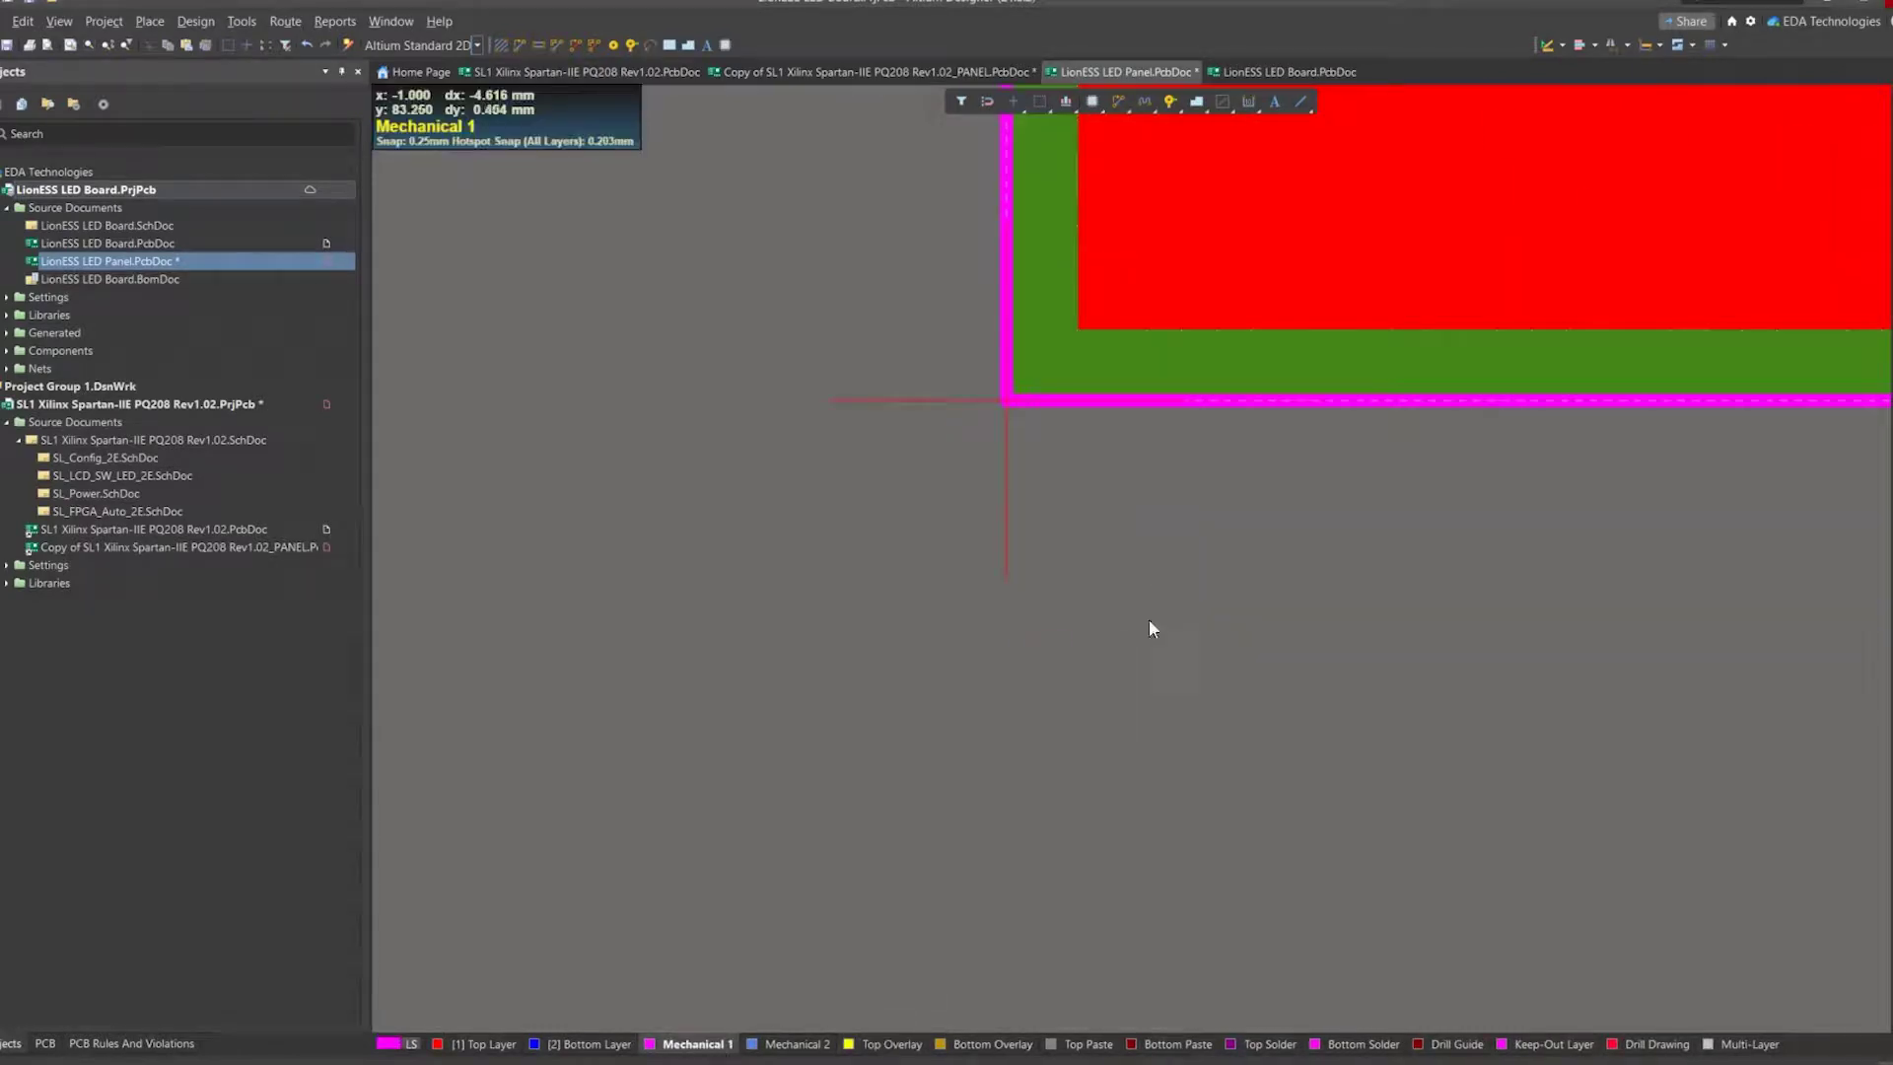
{"action": "scroll", "coordinate": [1149, 651], "scroll_direction": "down", "scroll_amount": 2, "text": "ctrl"}
{"action": "key", "text": "shift+s"}
{"action": "left_click_drag", "start_coordinate": [1204, 668], "coordinate": [912, 490]}
{"action": "scroll", "coordinate": [1187, 647], "scroll_direction": "down", "scroll_amount": 2, "text": "ctrl"}
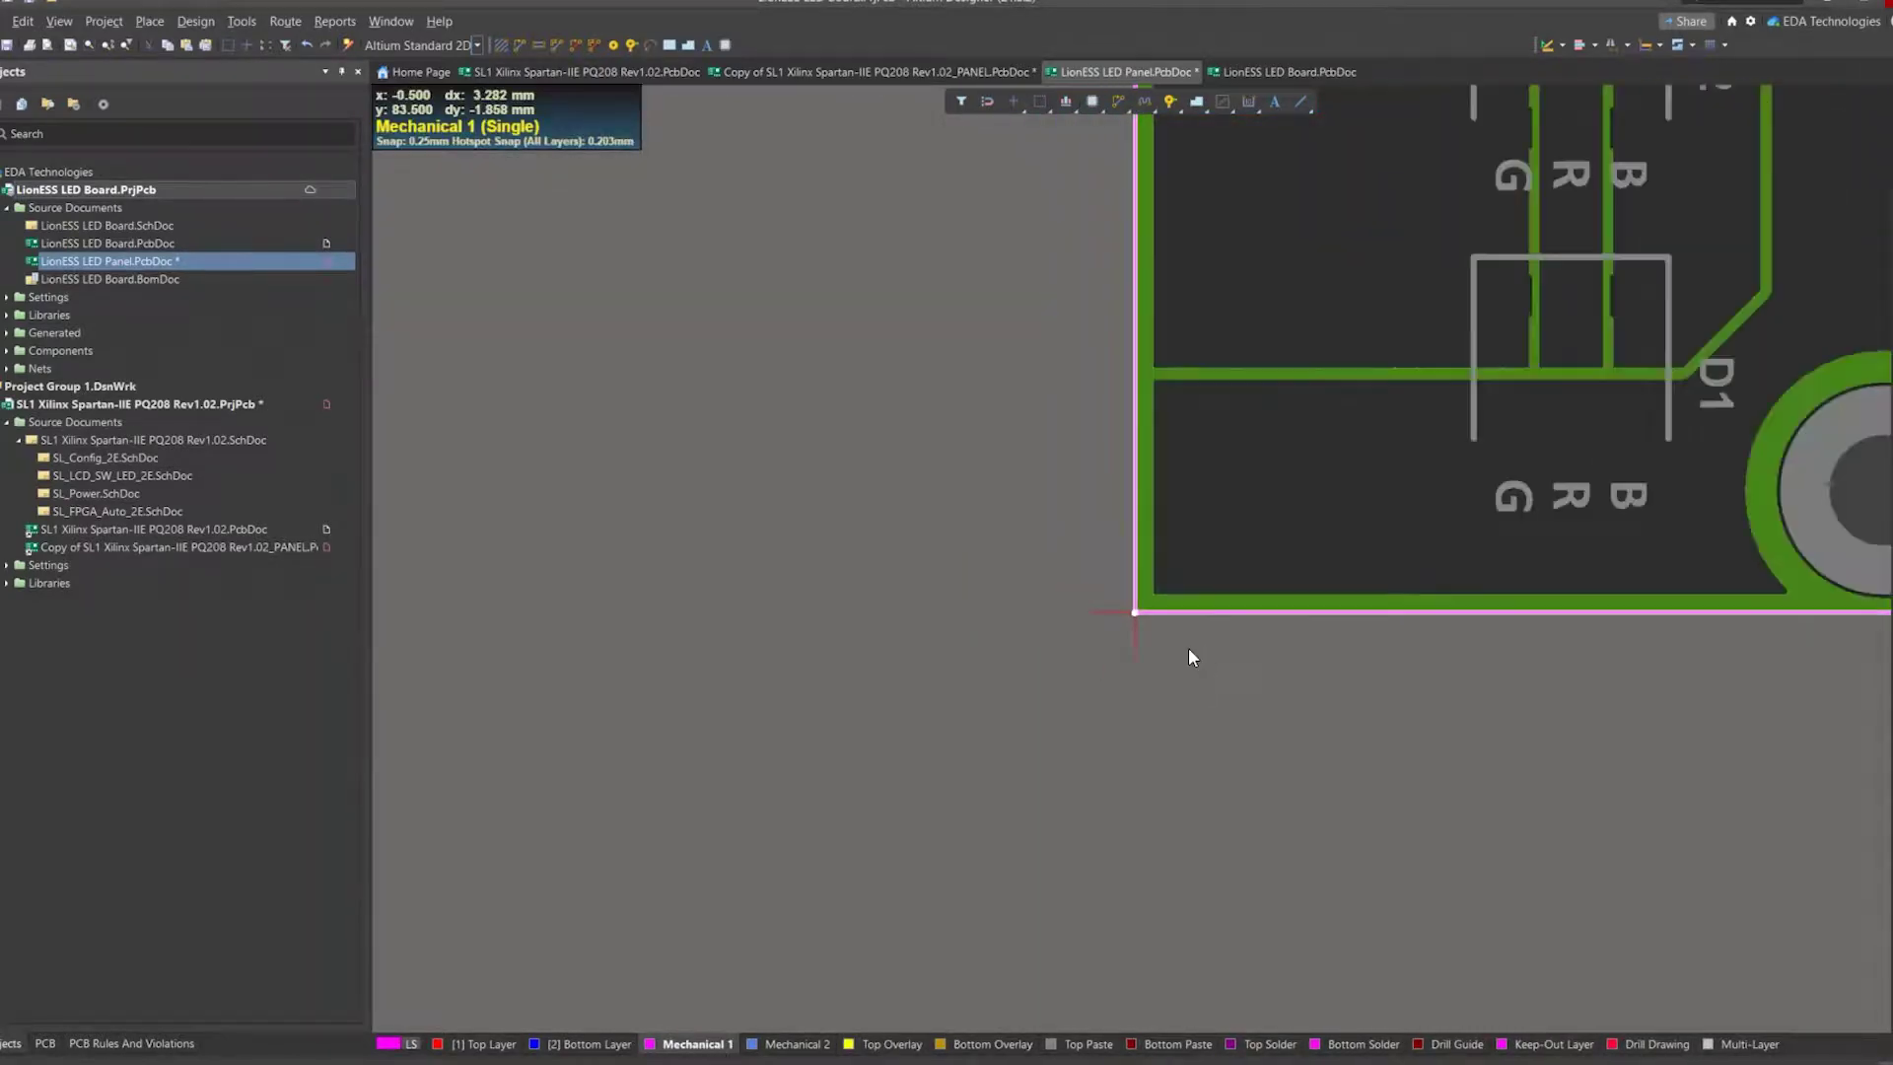
{"action": "scroll", "coordinate": [1227, 650], "scroll_direction": "down", "scroll_amount": 4, "text": "ctrl"}
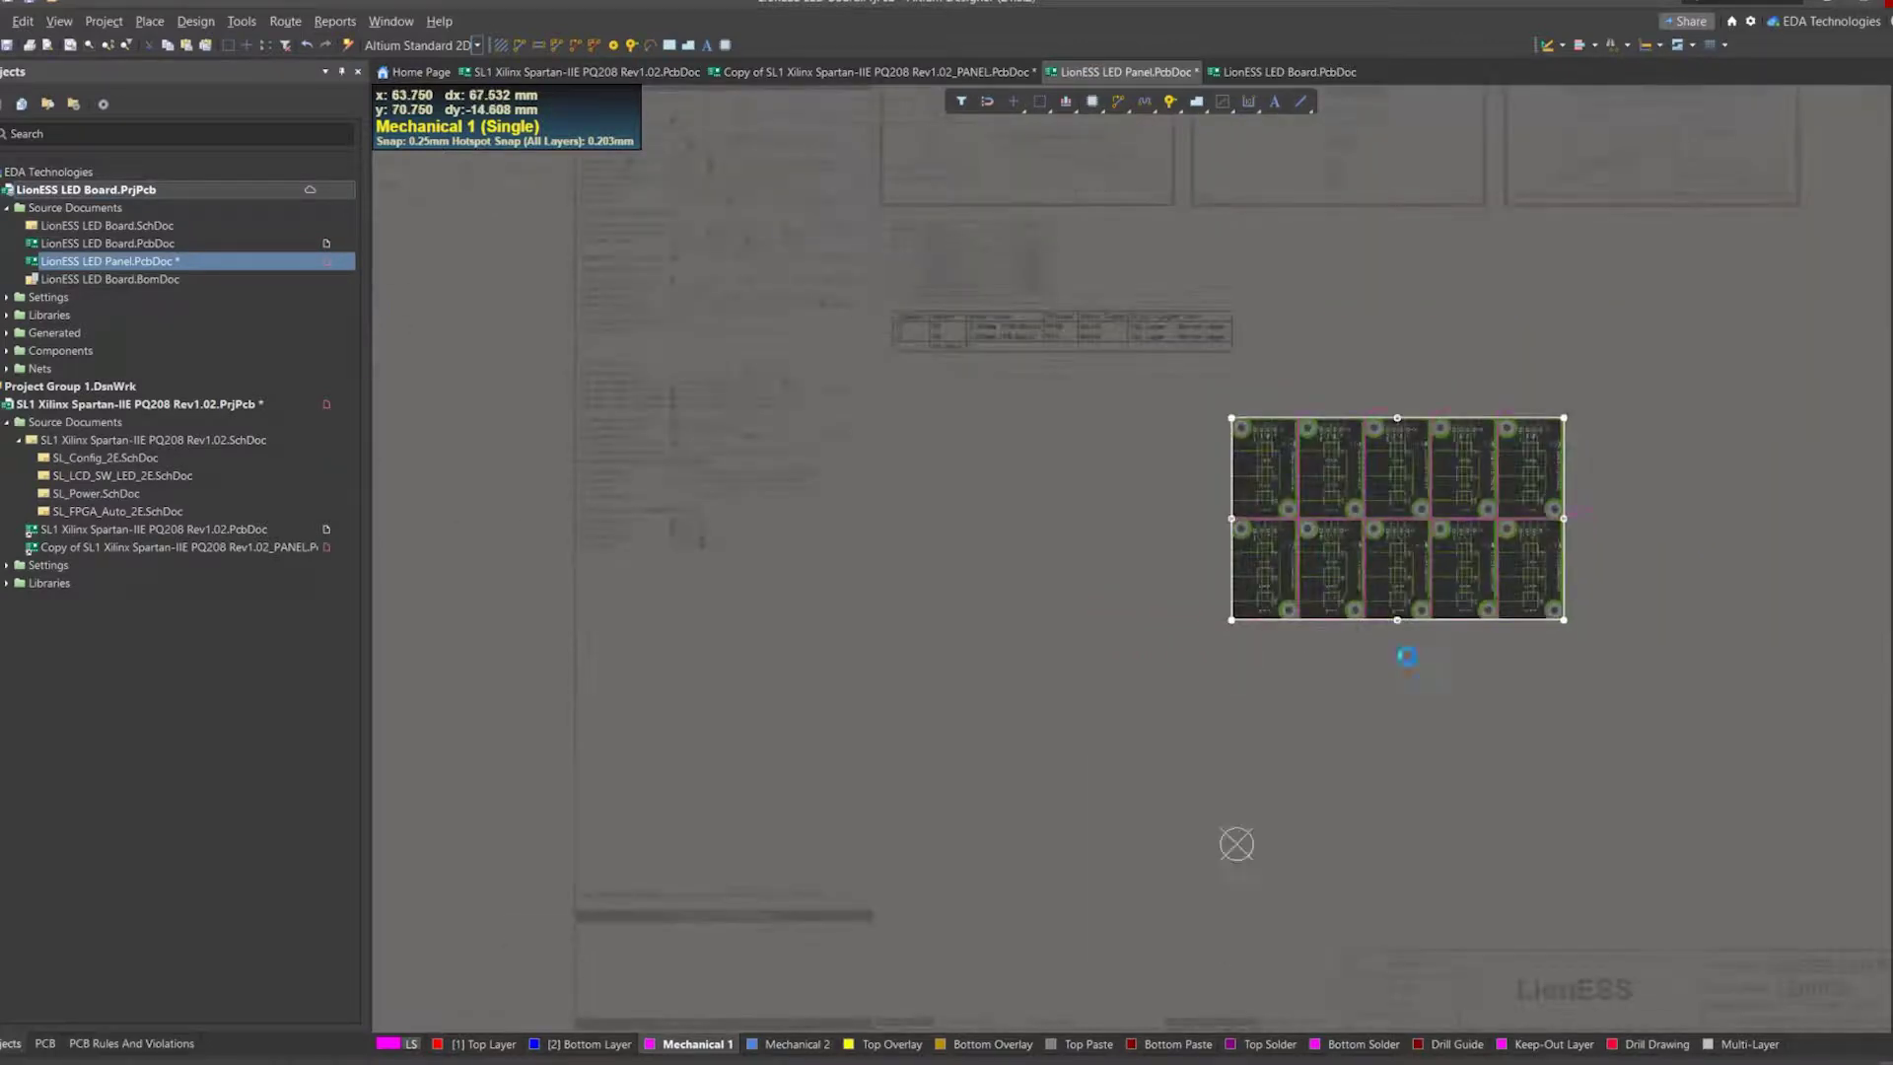
{"action": "left_click", "coordinate": [1406, 654]}
{"action": "scroll", "coordinate": [1540, 572], "scroll_direction": "up", "scroll_amount": 1, "text": "ctrl"}
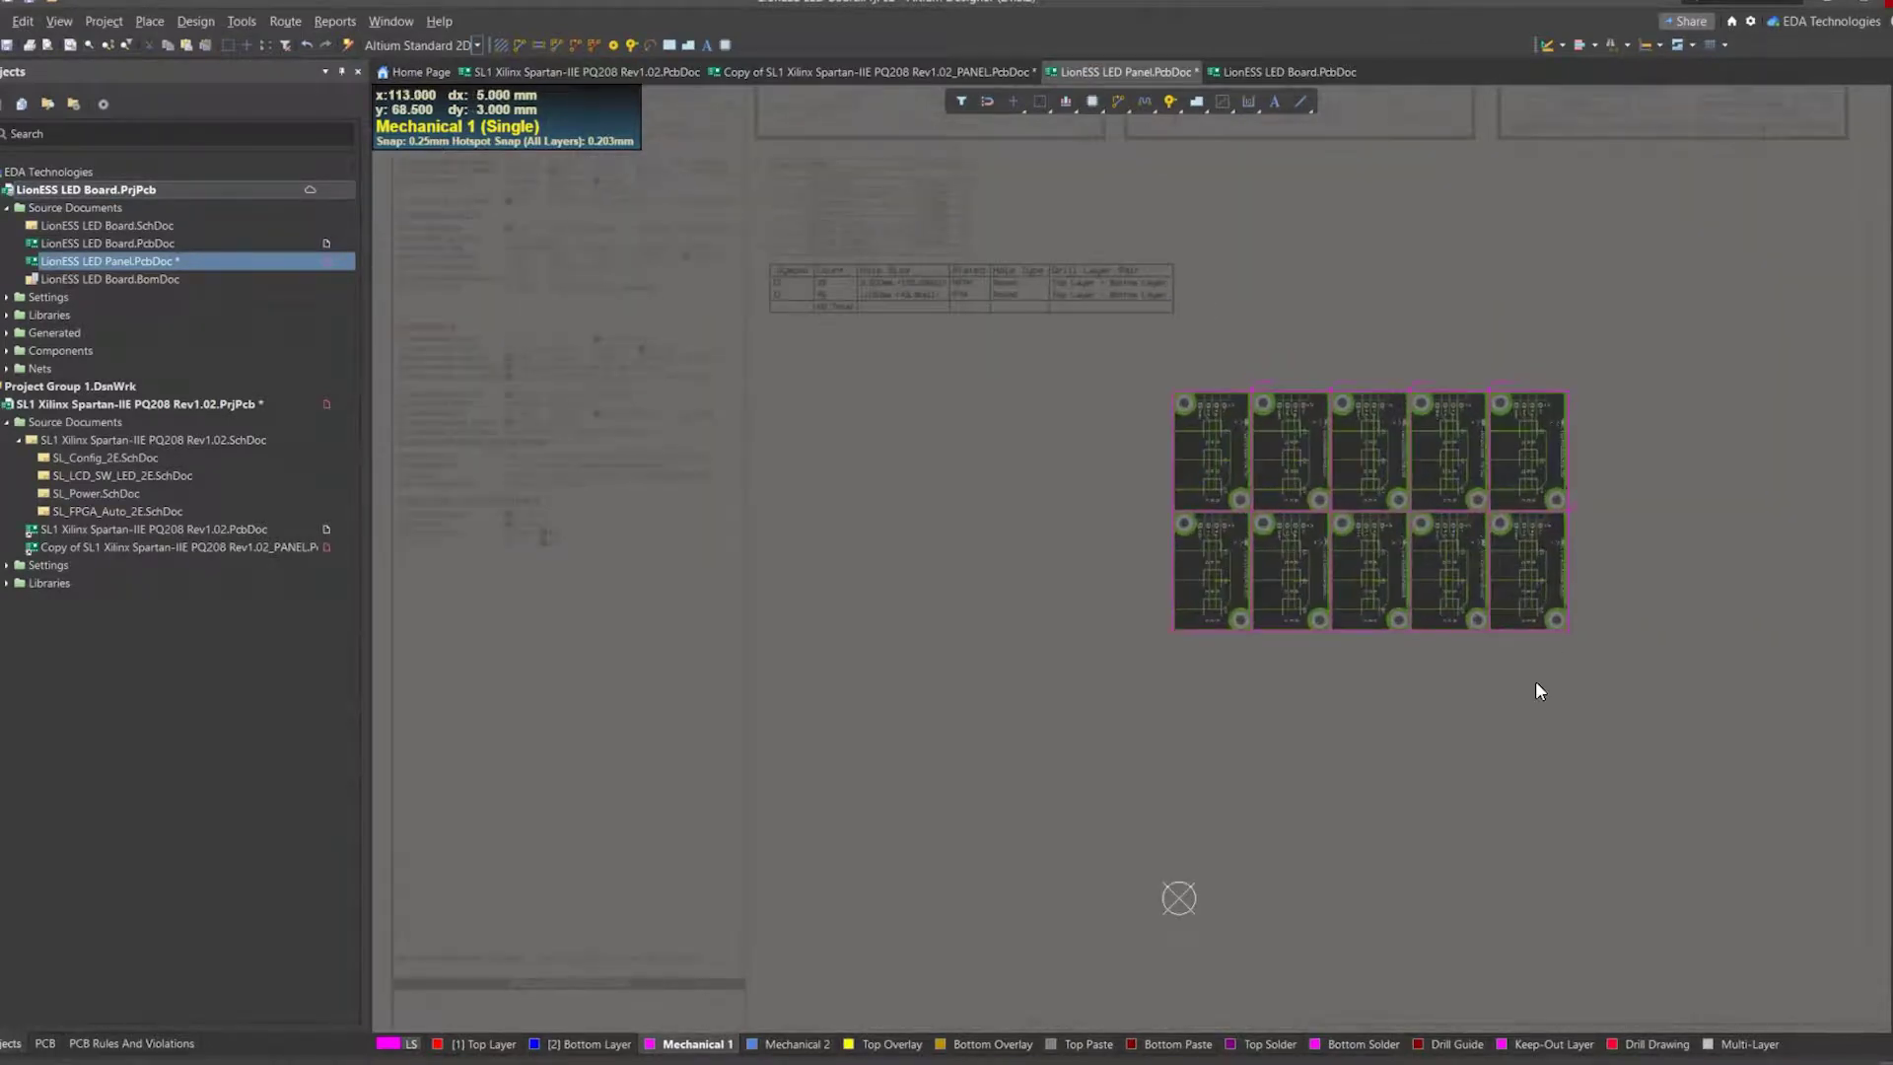
Leave single layer mode to show all layers again, with the empty area around the origin in view.
{"action": "key", "text": "shift+s"}
{"action": "key", "text": "shift+s"}
{"action": "scroll", "coordinate": [1438, 665], "scroll_direction": "down", "scroll_amount": 1, "text": "ctrl"}
{"action": "right_click_drag", "start_coordinate": [1423, 652], "coordinate": [875, 577]}
{"action": "scroll", "coordinate": [971, 730], "scroll_direction": "up", "scroll_amount": 2, "text": "ctrl"}
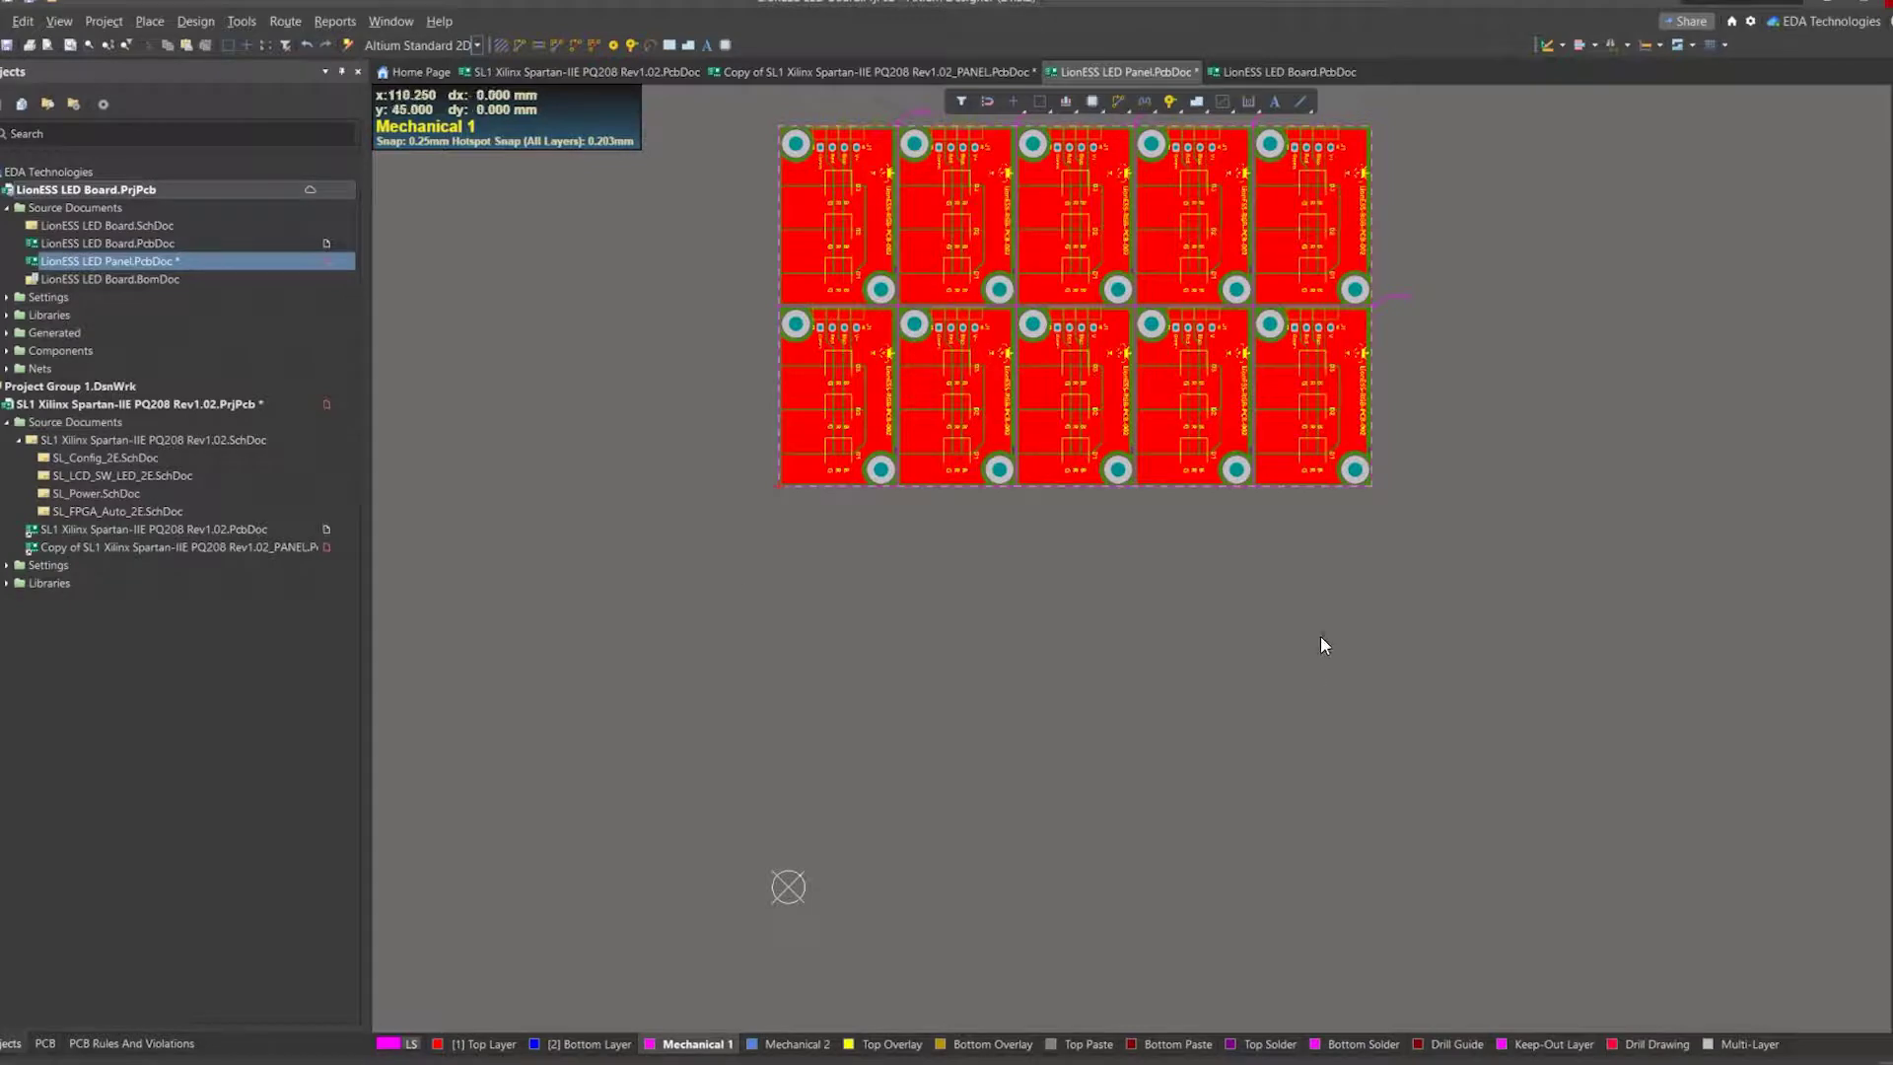
Place an embedded board array of SL1 Xilinx Spartan-IIE PQ208 Rev1.02.PcbDoc directly below the LED board array.
{"action": "key", "text": "p"}
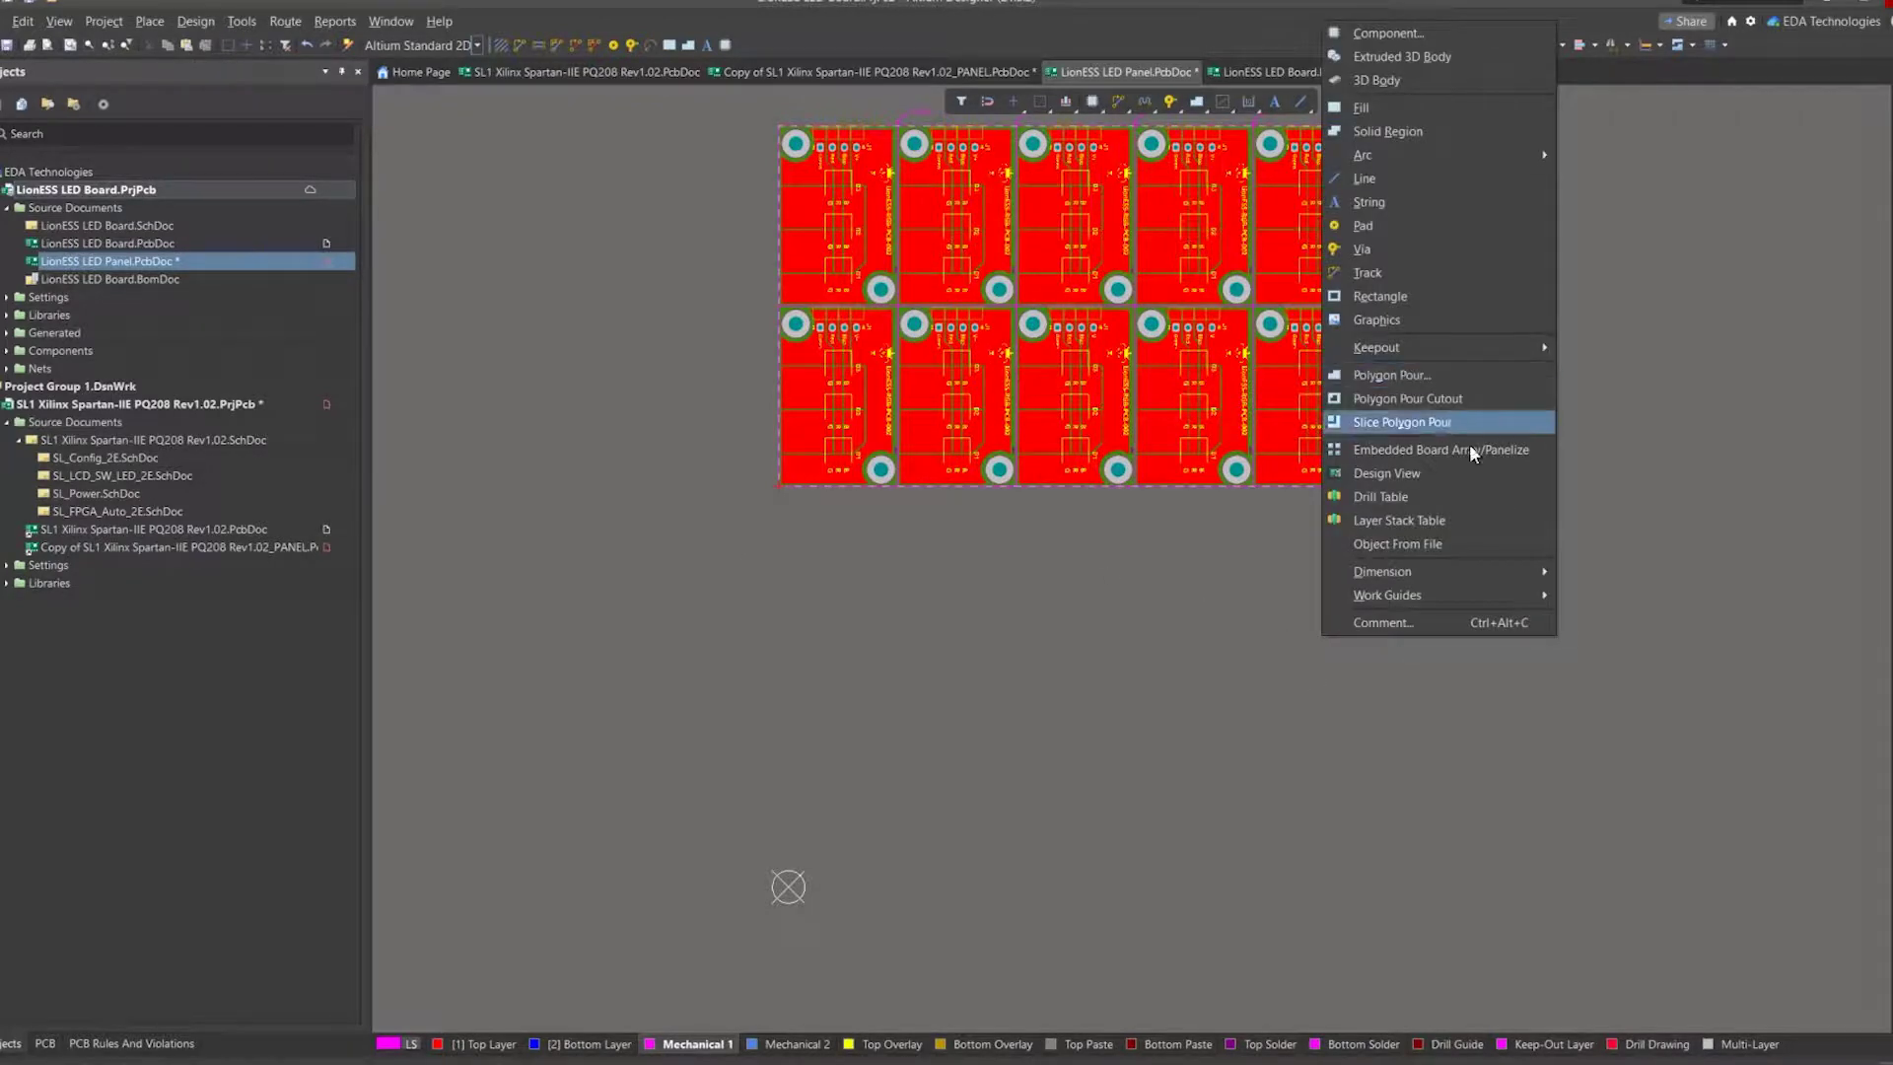
{"action": "left_click", "coordinate": [1434, 457]}
{"action": "key", "text": "Tab"}
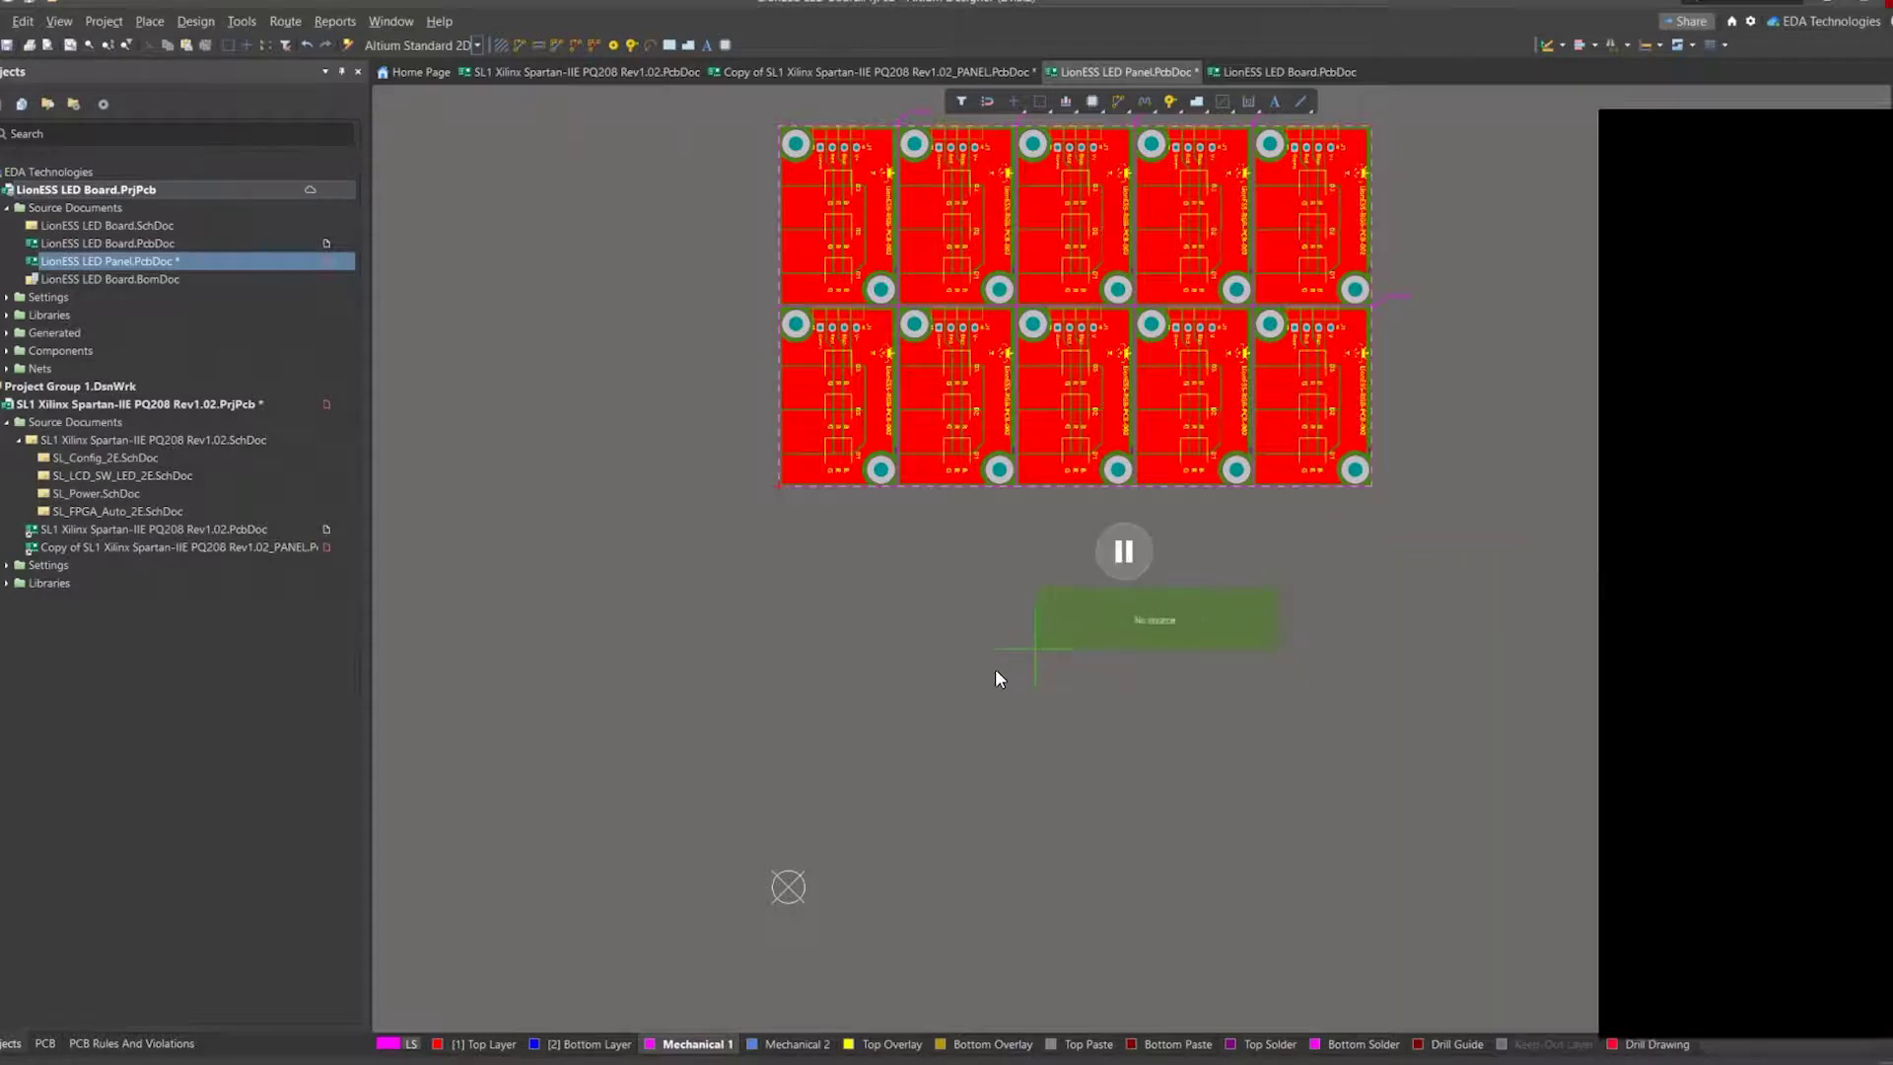
{"action": "left_click", "coordinate": [1856, 348]}
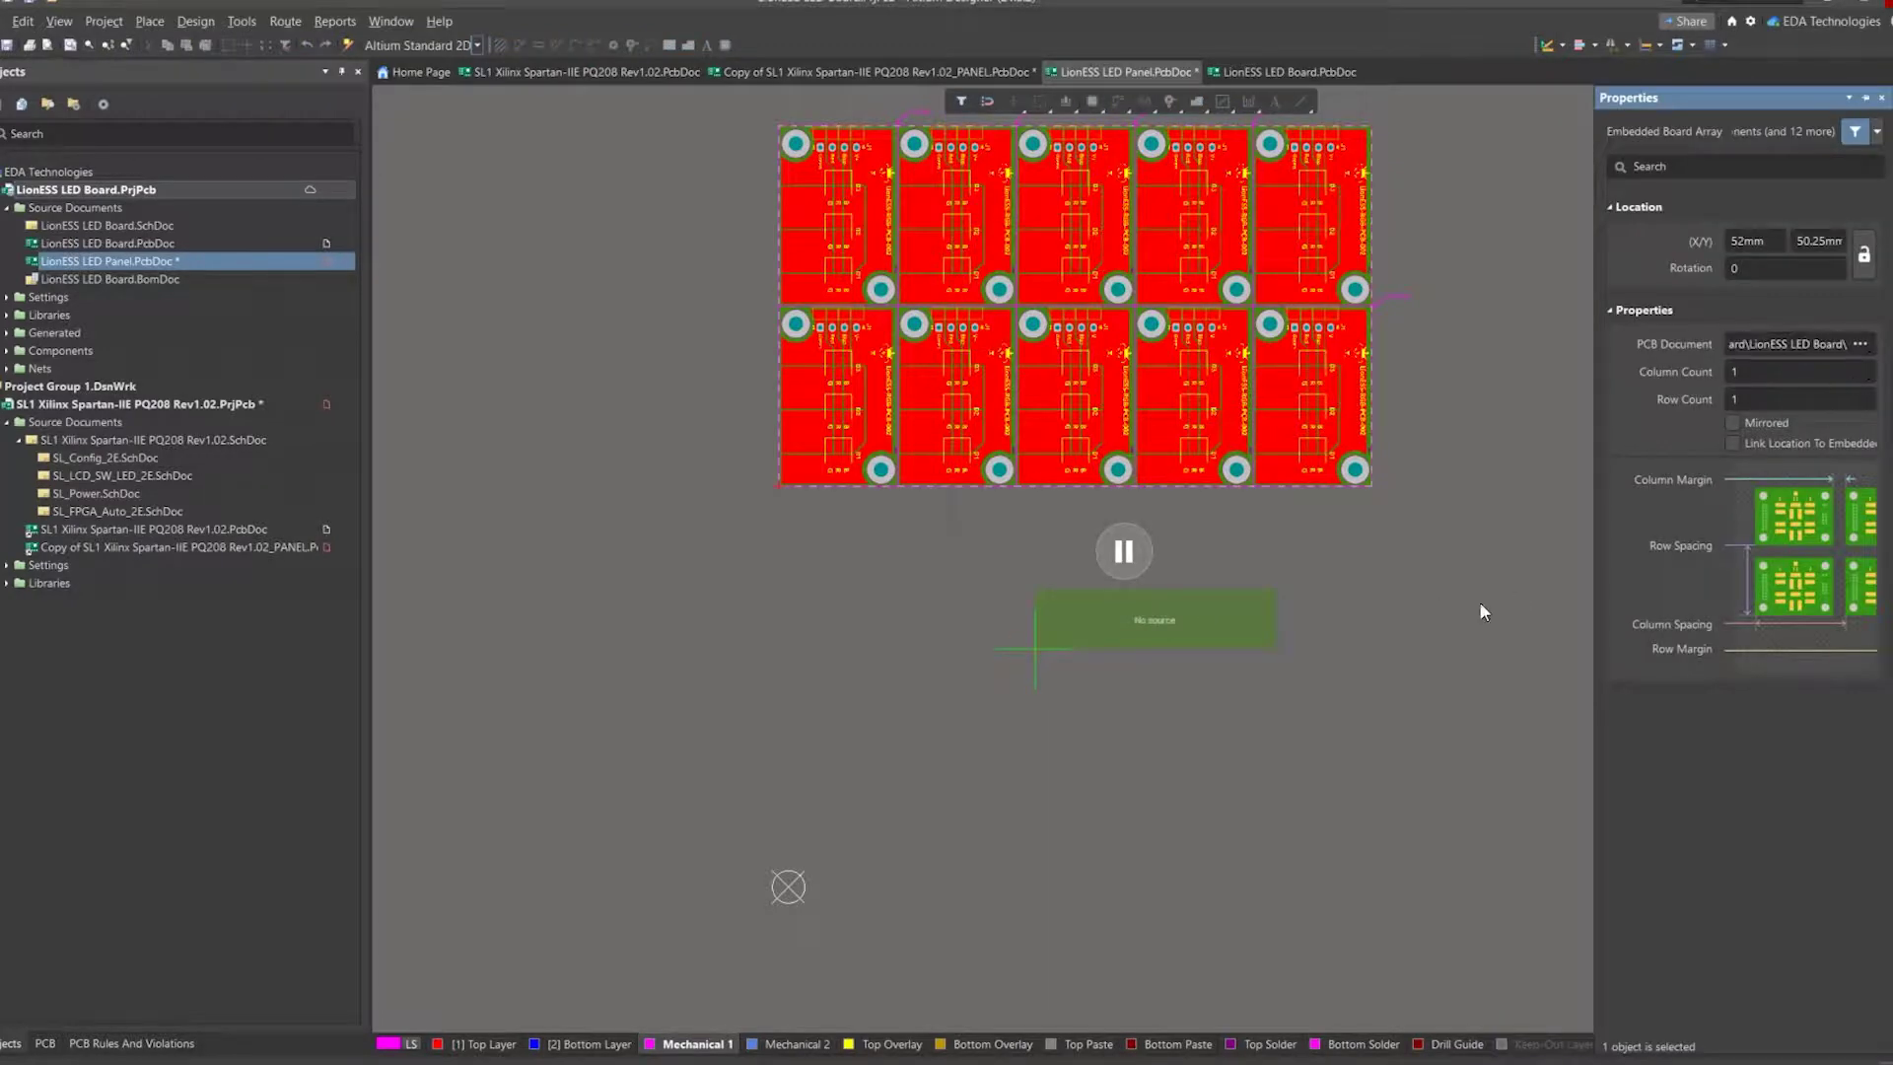
{"action": "left_click", "coordinate": [307, 331]}
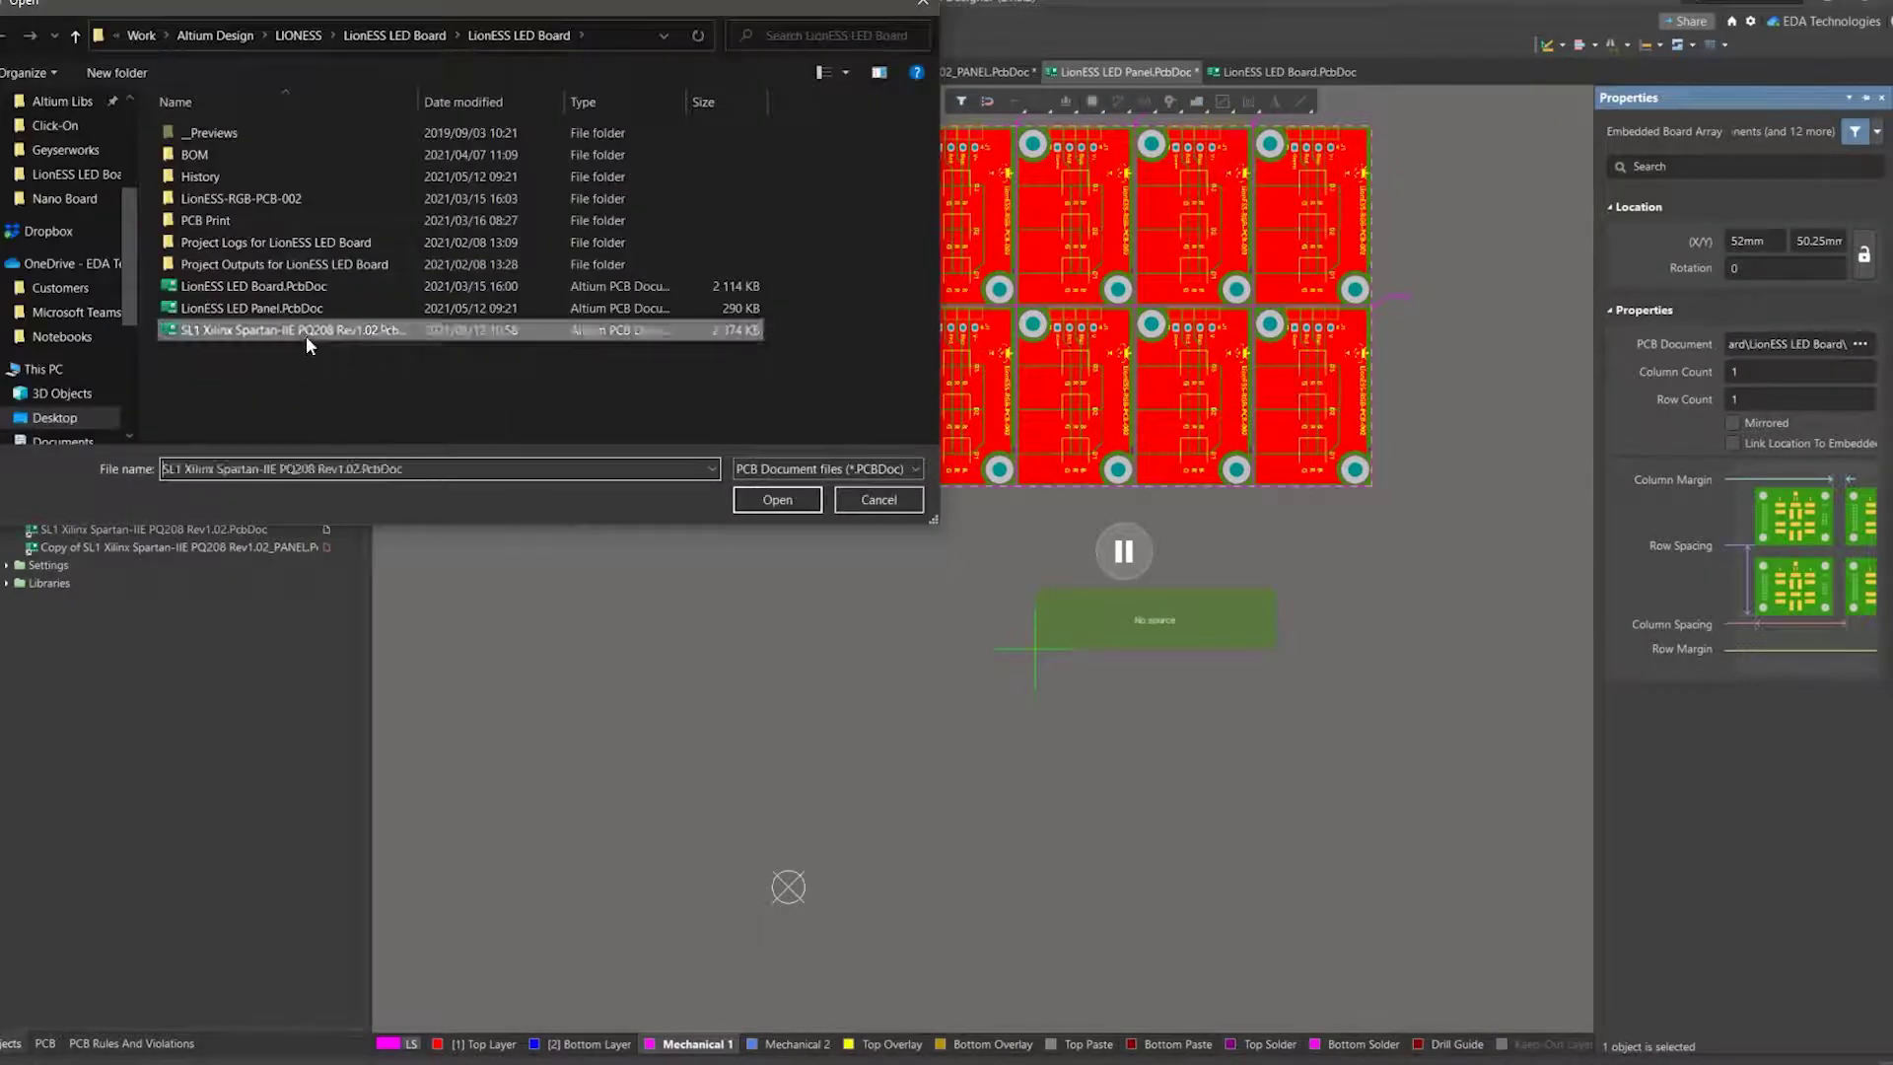
{"action": "left_click", "coordinate": [793, 503]}
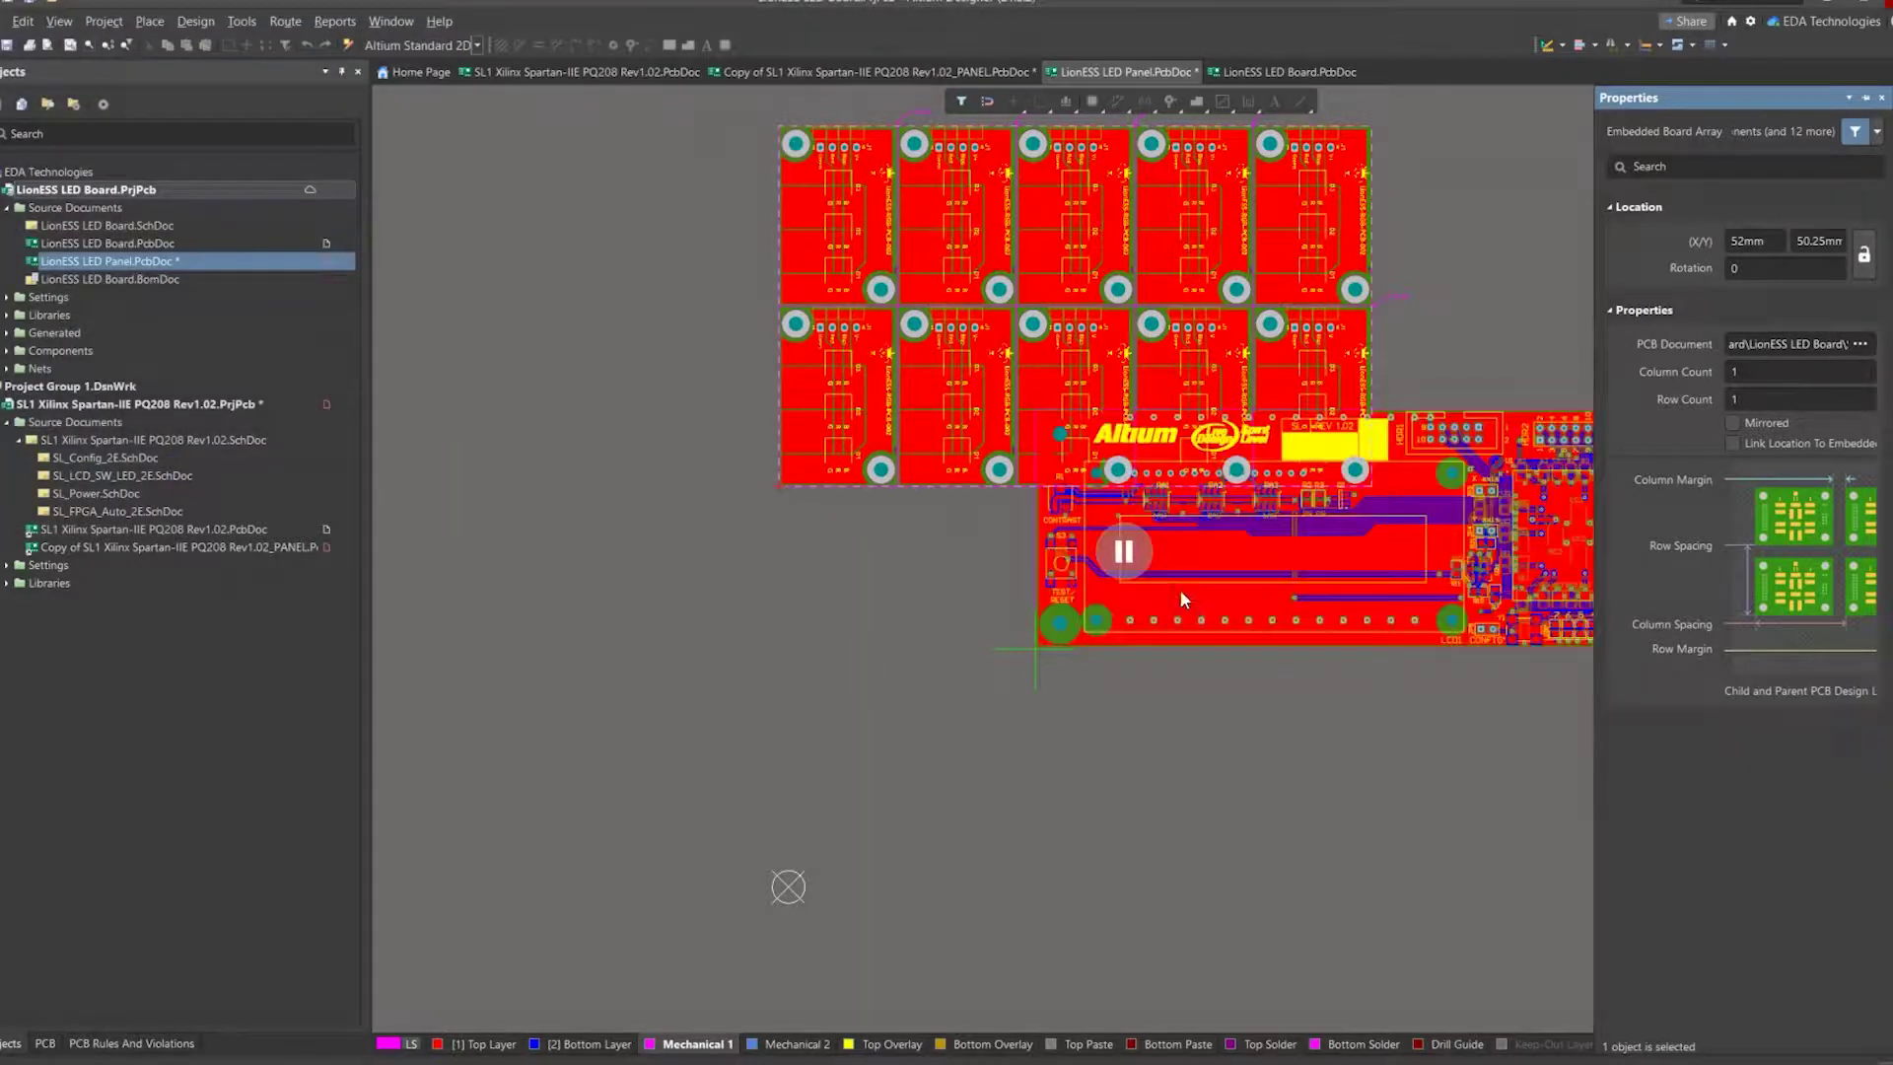
{"action": "left_click_drag", "start_coordinate": [1132, 558], "coordinate": [777, 729]}
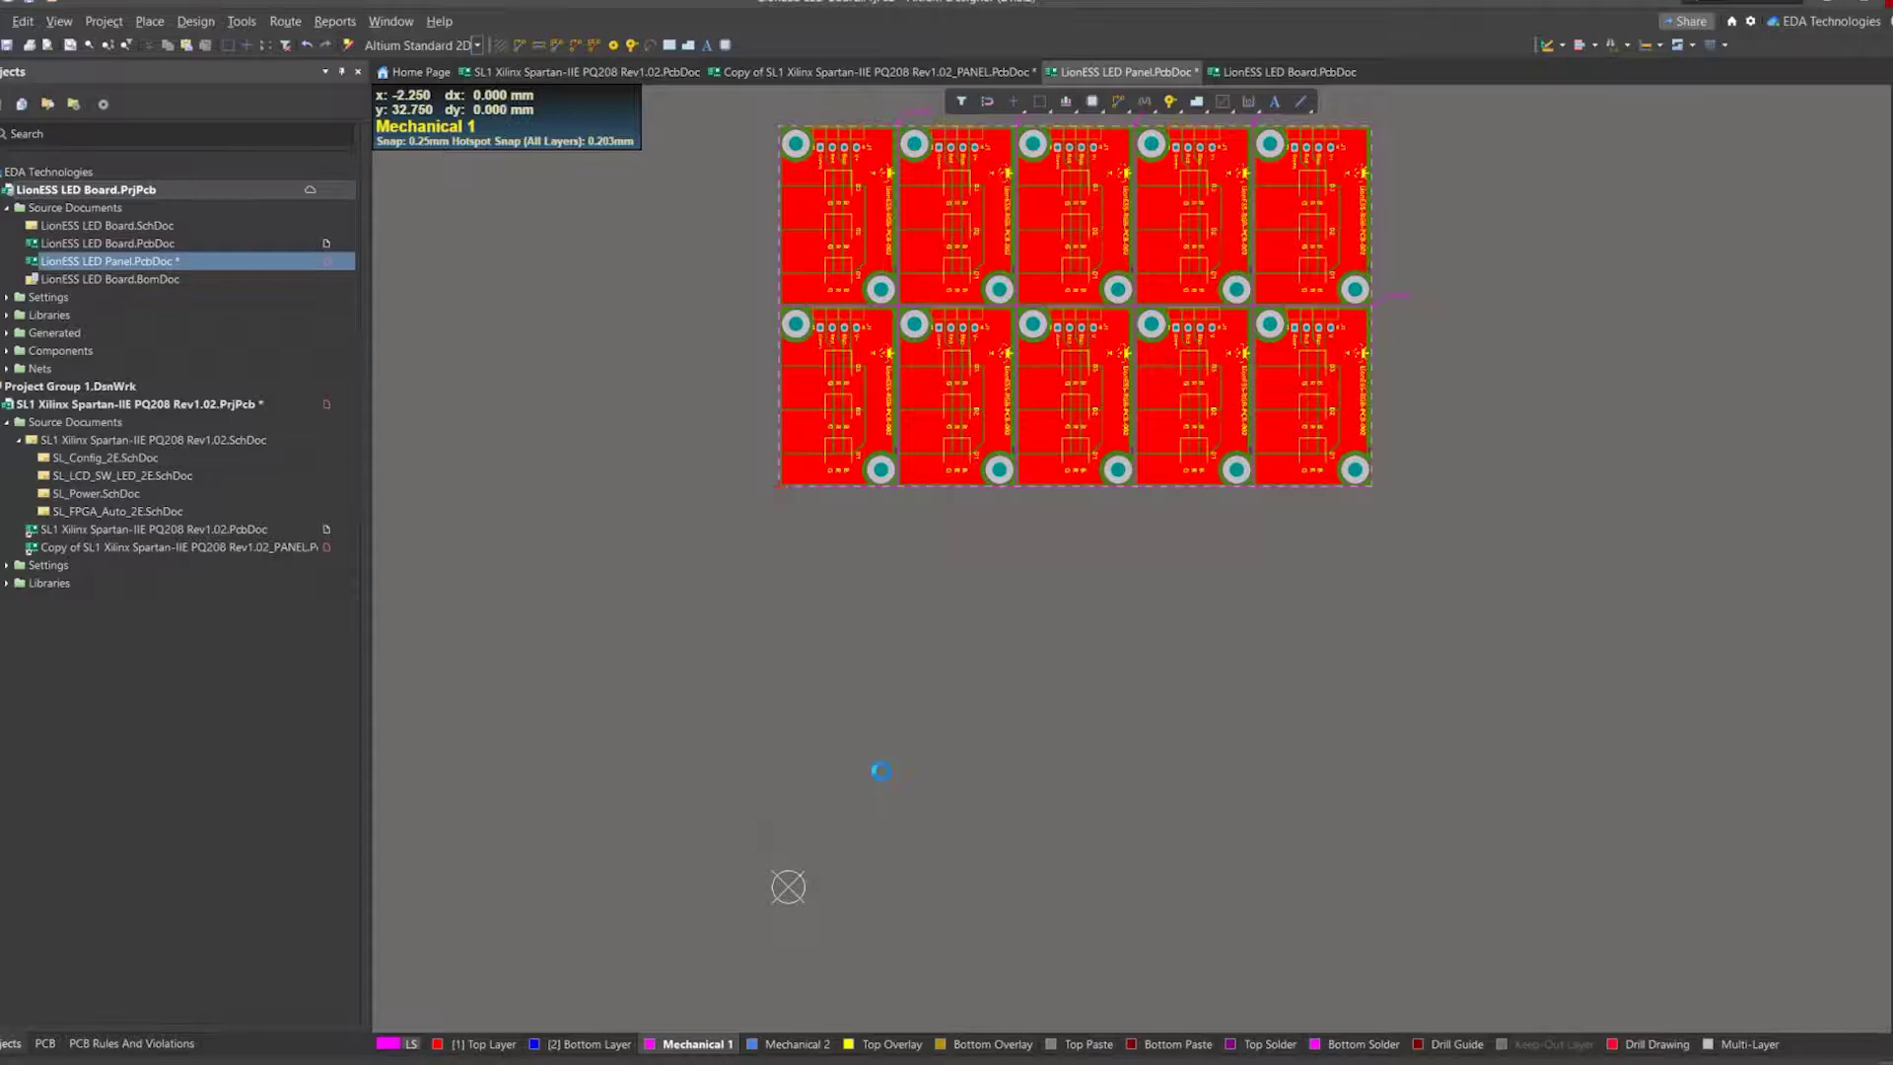
{"action": "left_click", "coordinate": [1157, 777]}
Set the column count of the embedded LED board array to 7.
{"action": "right_click_drag", "start_coordinate": [1093, 743], "coordinate": [1043, 828]}
{"action": "right_click_drag", "start_coordinate": [1140, 699], "coordinate": [880, 607]}
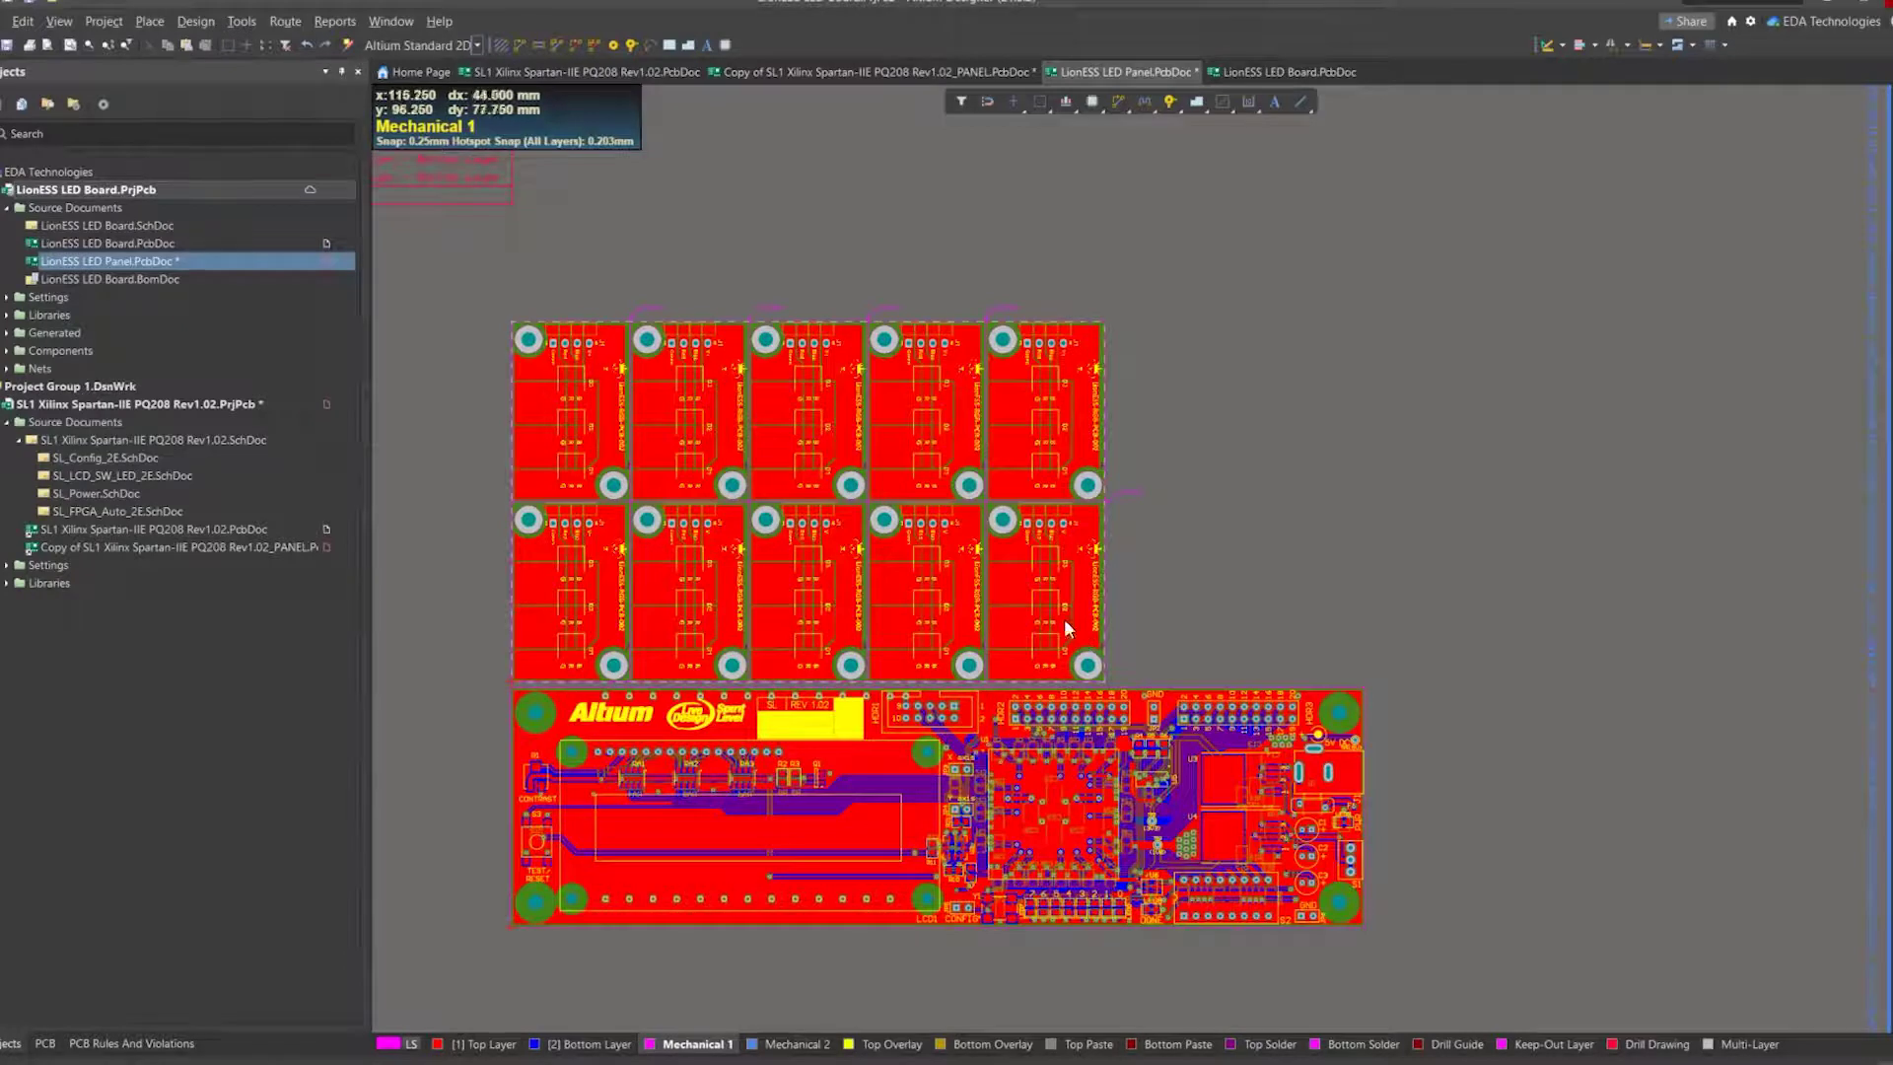
{"action": "double_click", "coordinate": [890, 636]}
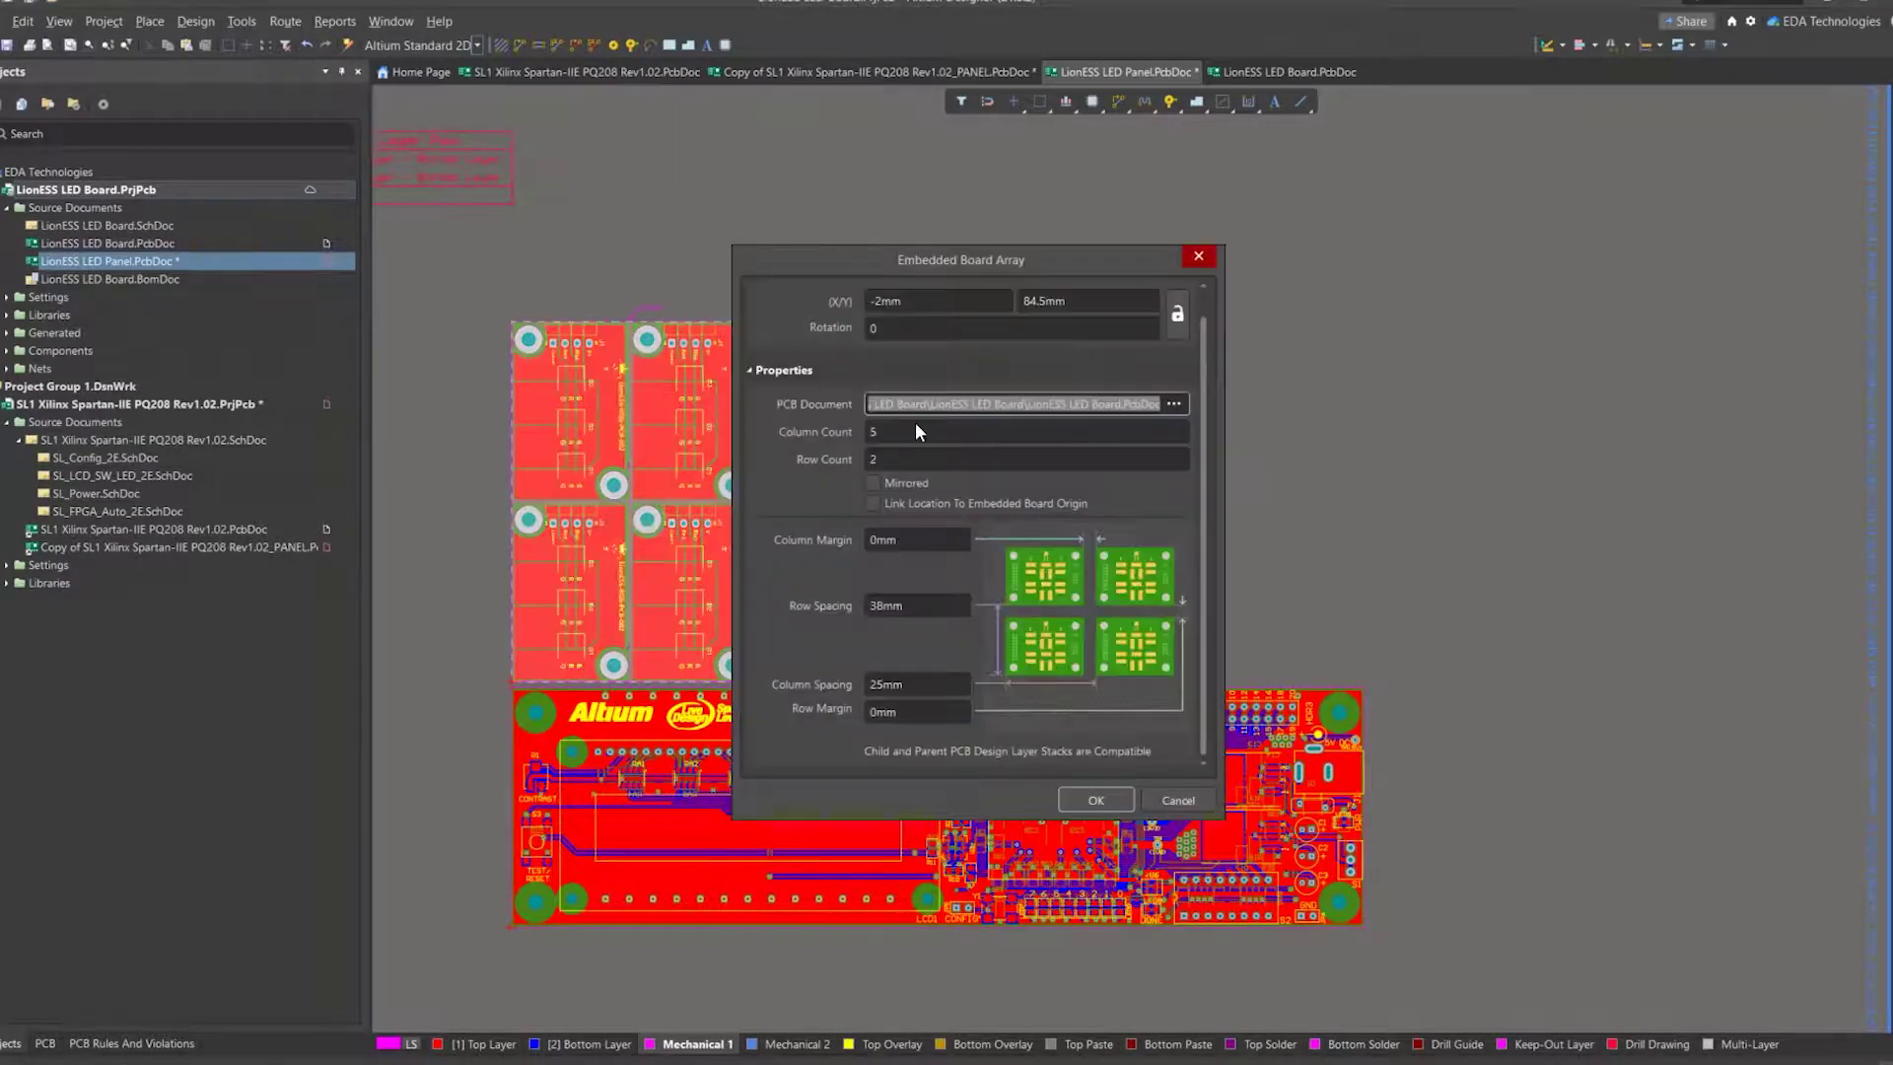
{"action": "left_click", "coordinate": [913, 431]}
{"action": "type", "text": "7"}
{"action": "key", "text": "Return"}
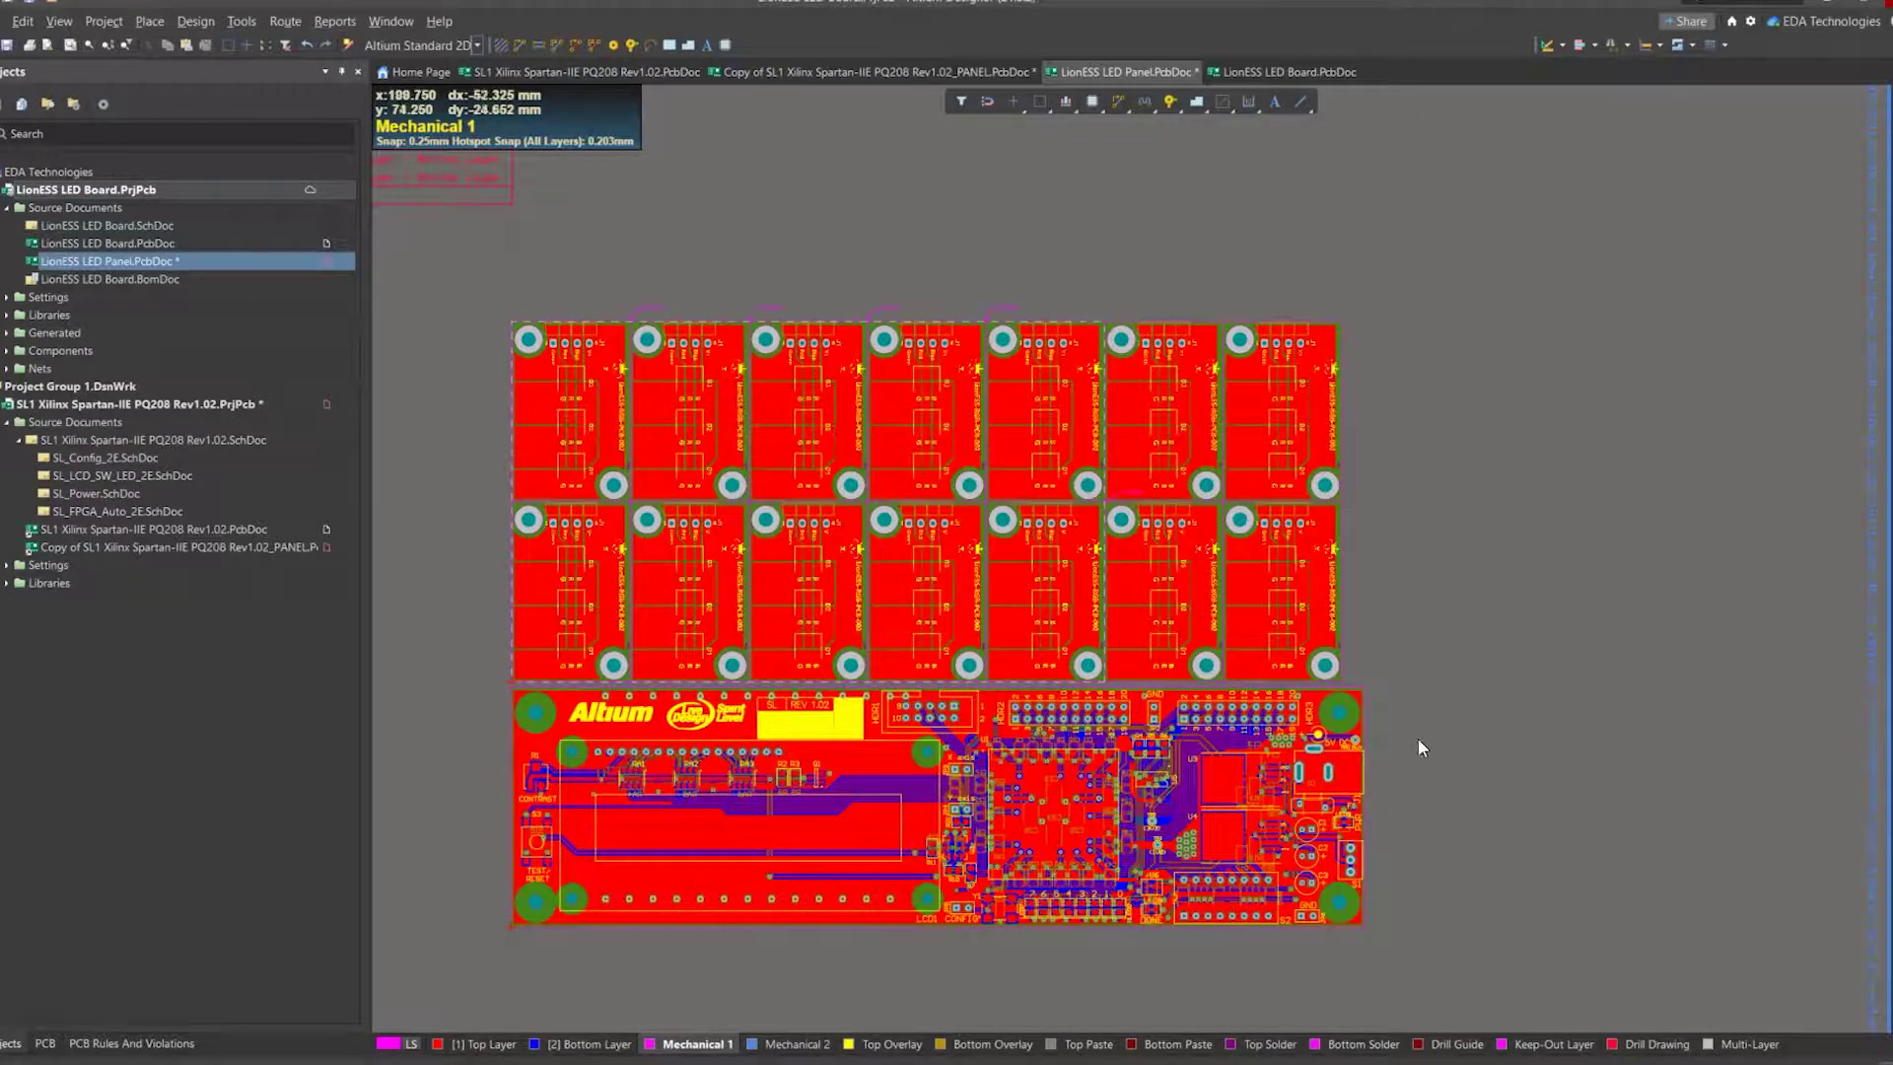
Move the SL1 board array so its upper-left corner meets the lower-left corner of the LED board array.
{"action": "right_click_drag", "start_coordinate": [1106, 879], "coordinate": [1246, 751]}
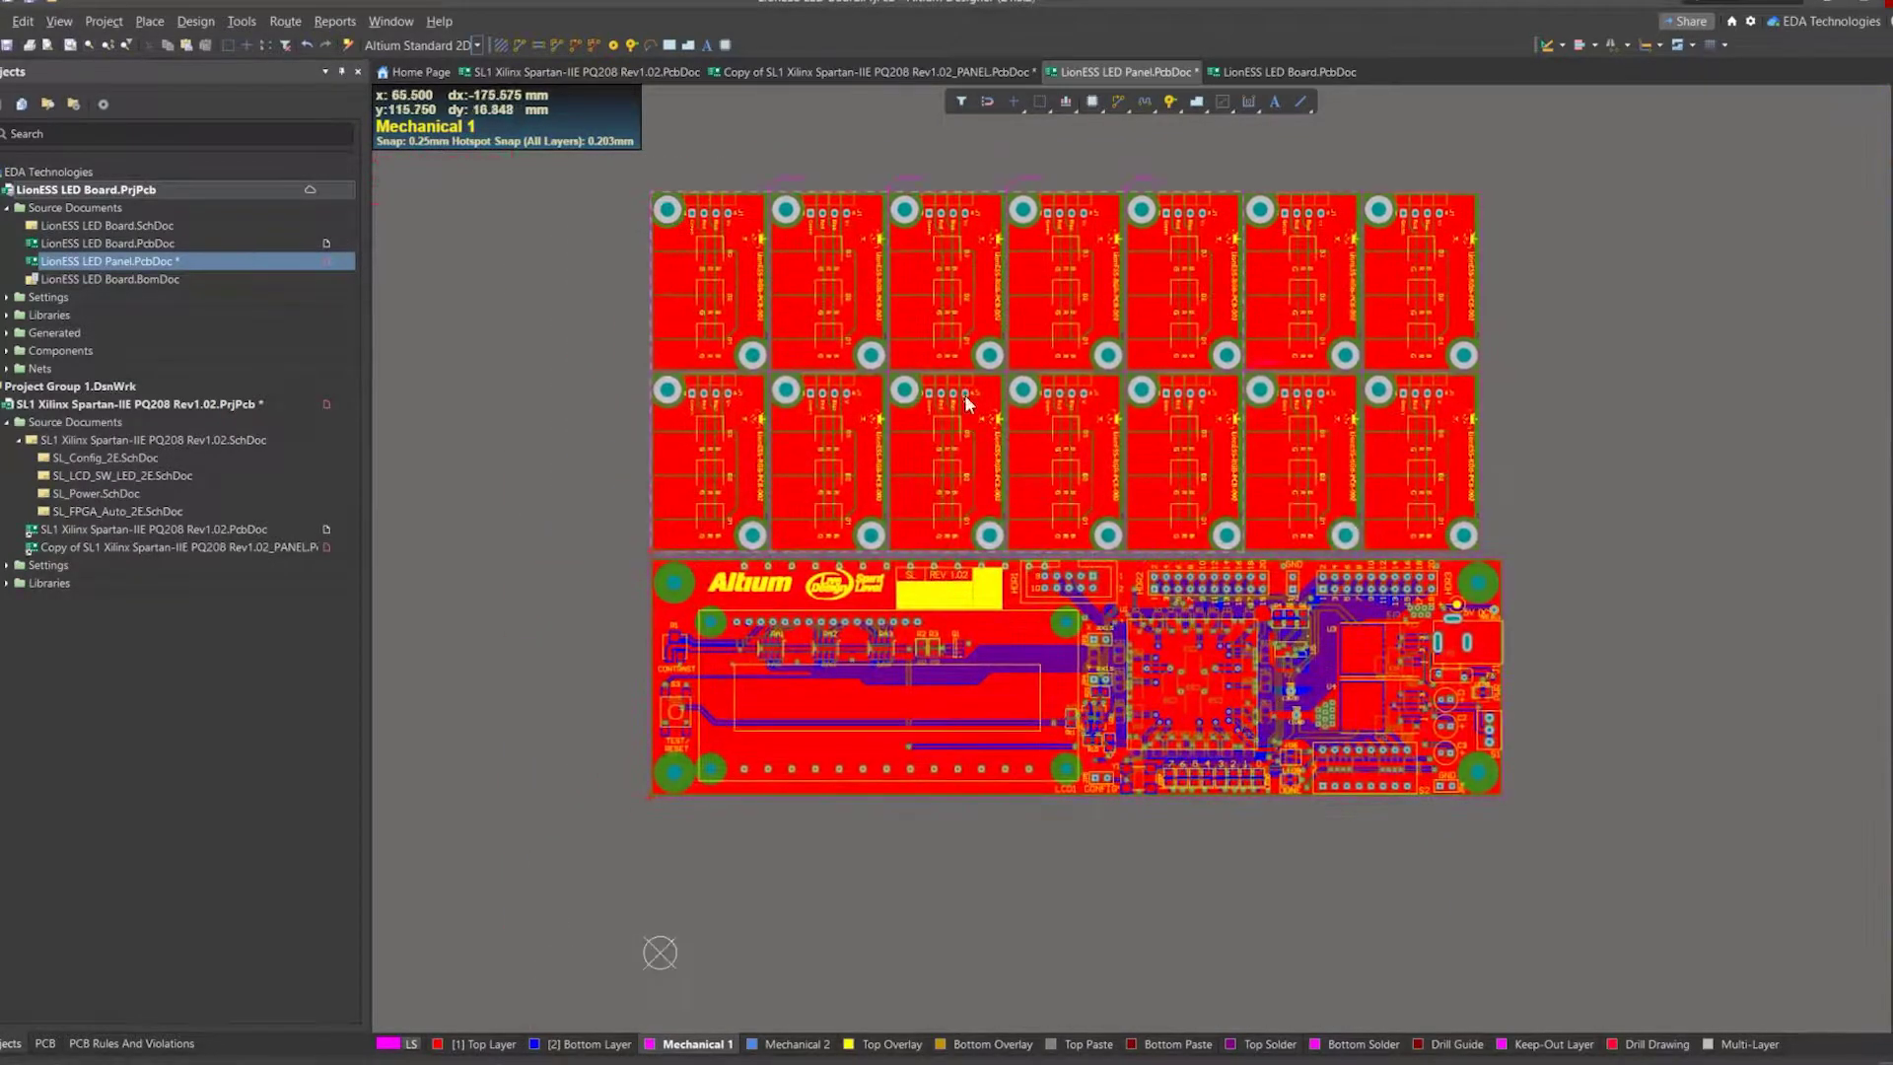
{"action": "scroll", "coordinate": [965, 329], "scroll_direction": "up", "scroll_amount": 3, "text": "ctrl"}
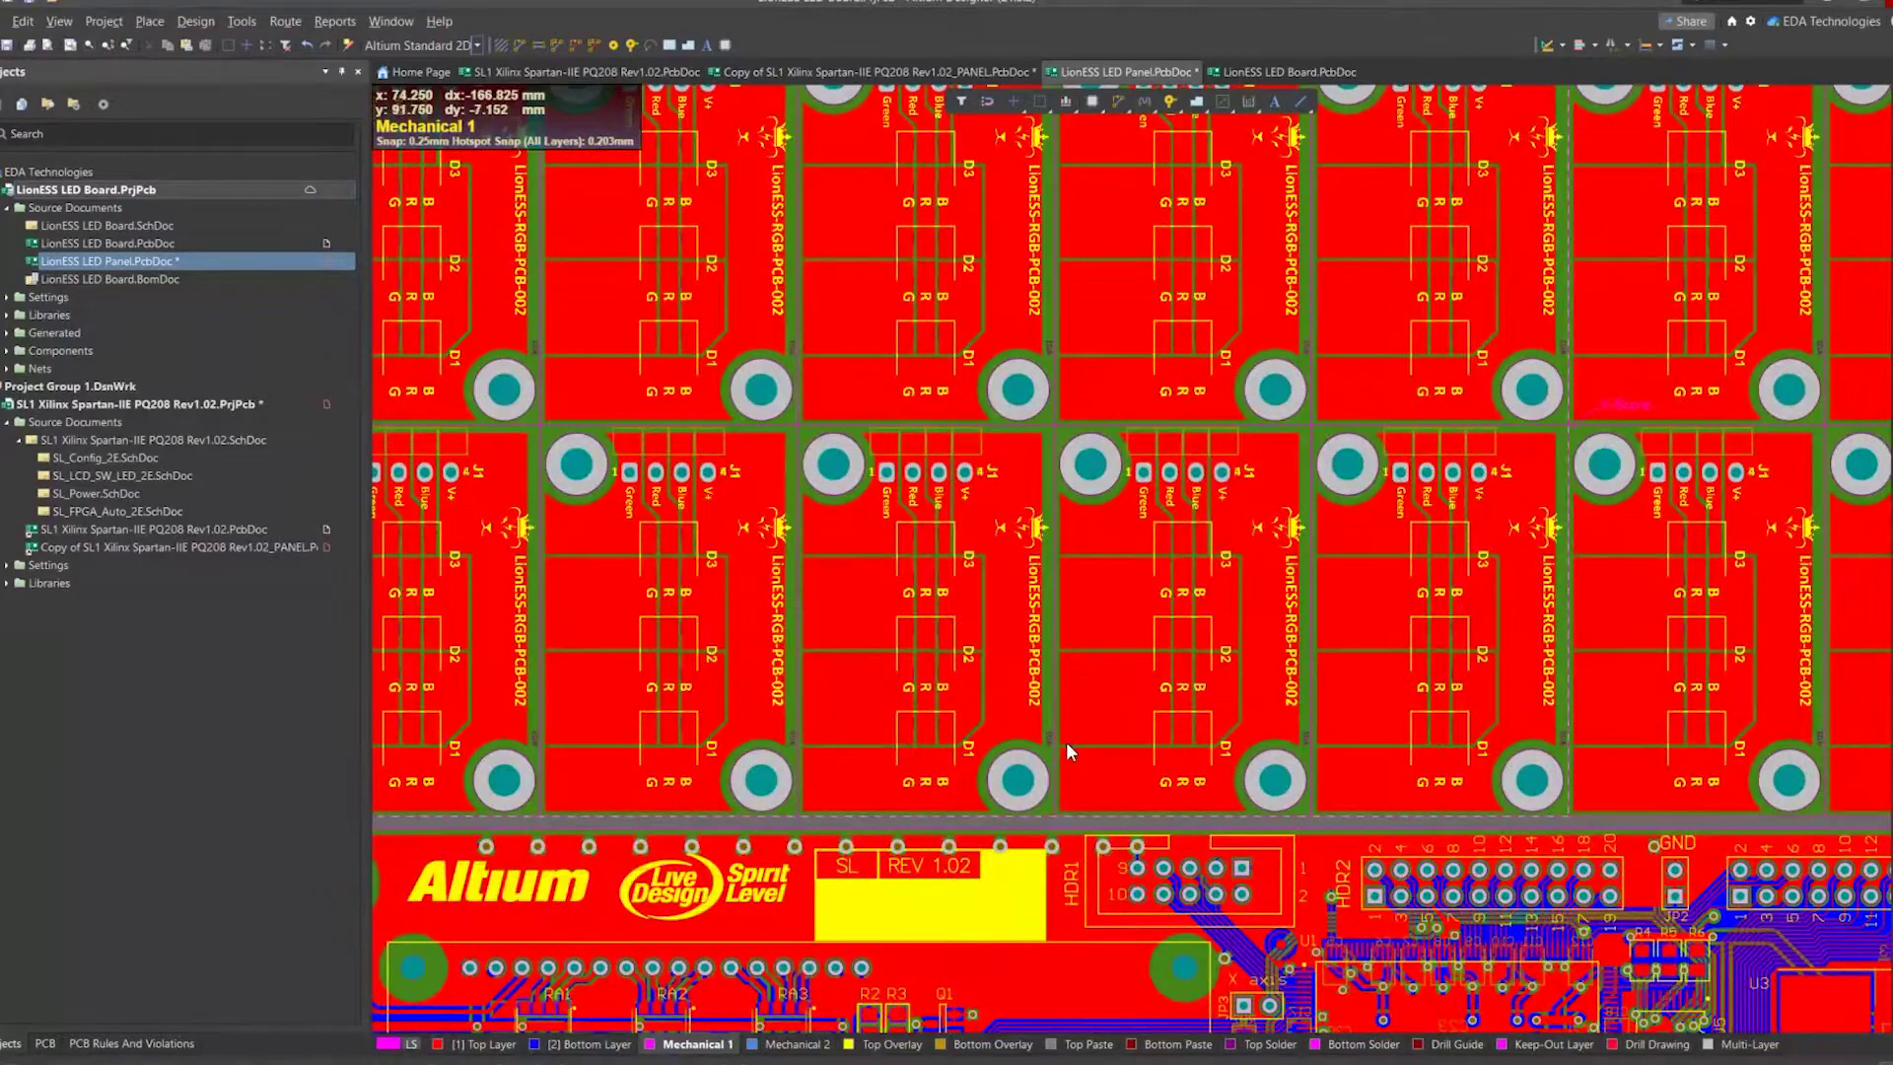
{"action": "right_click_drag", "start_coordinate": [1061, 732], "coordinate": [965, 330]}
{"action": "scroll", "coordinate": [965, 332], "scroll_direction": "down", "scroll_amount": 3, "text": "ctrl"}
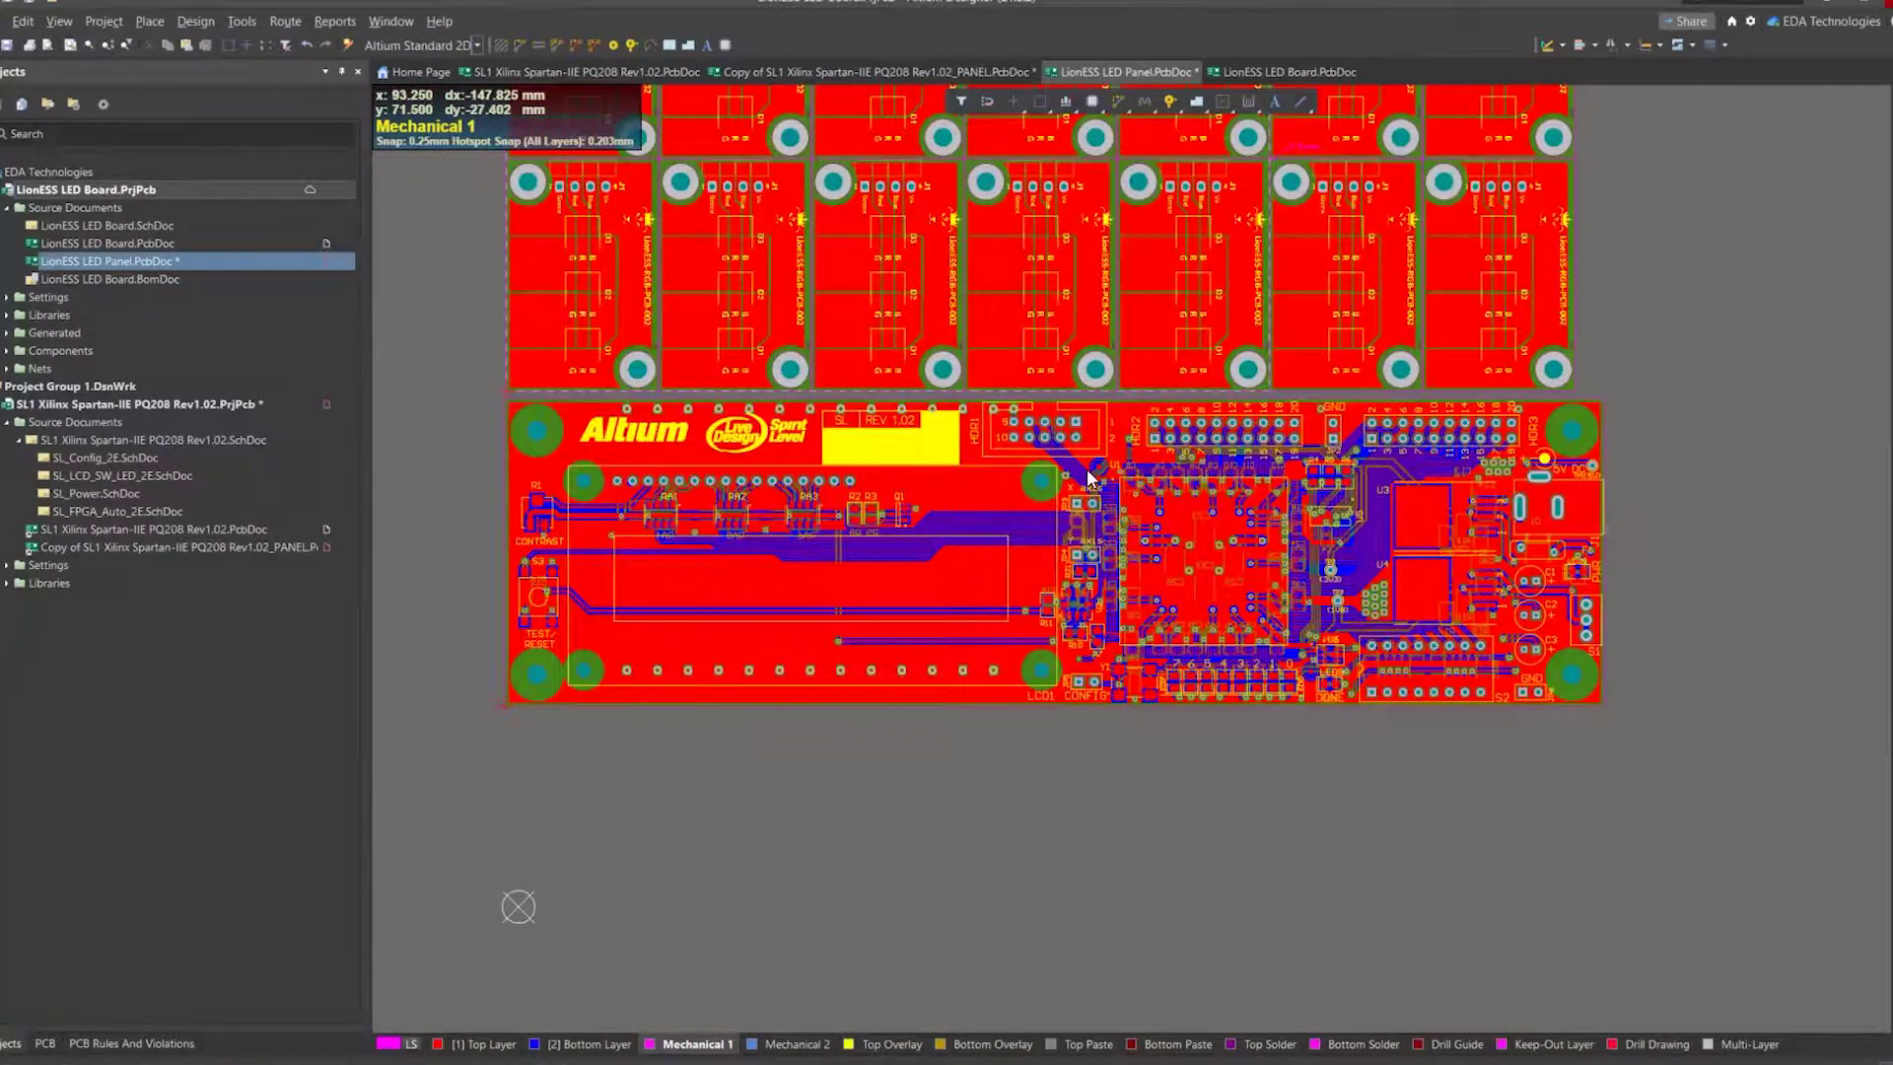
{"action": "right_click_drag", "start_coordinate": [1169, 282], "coordinate": [1218, 420]}
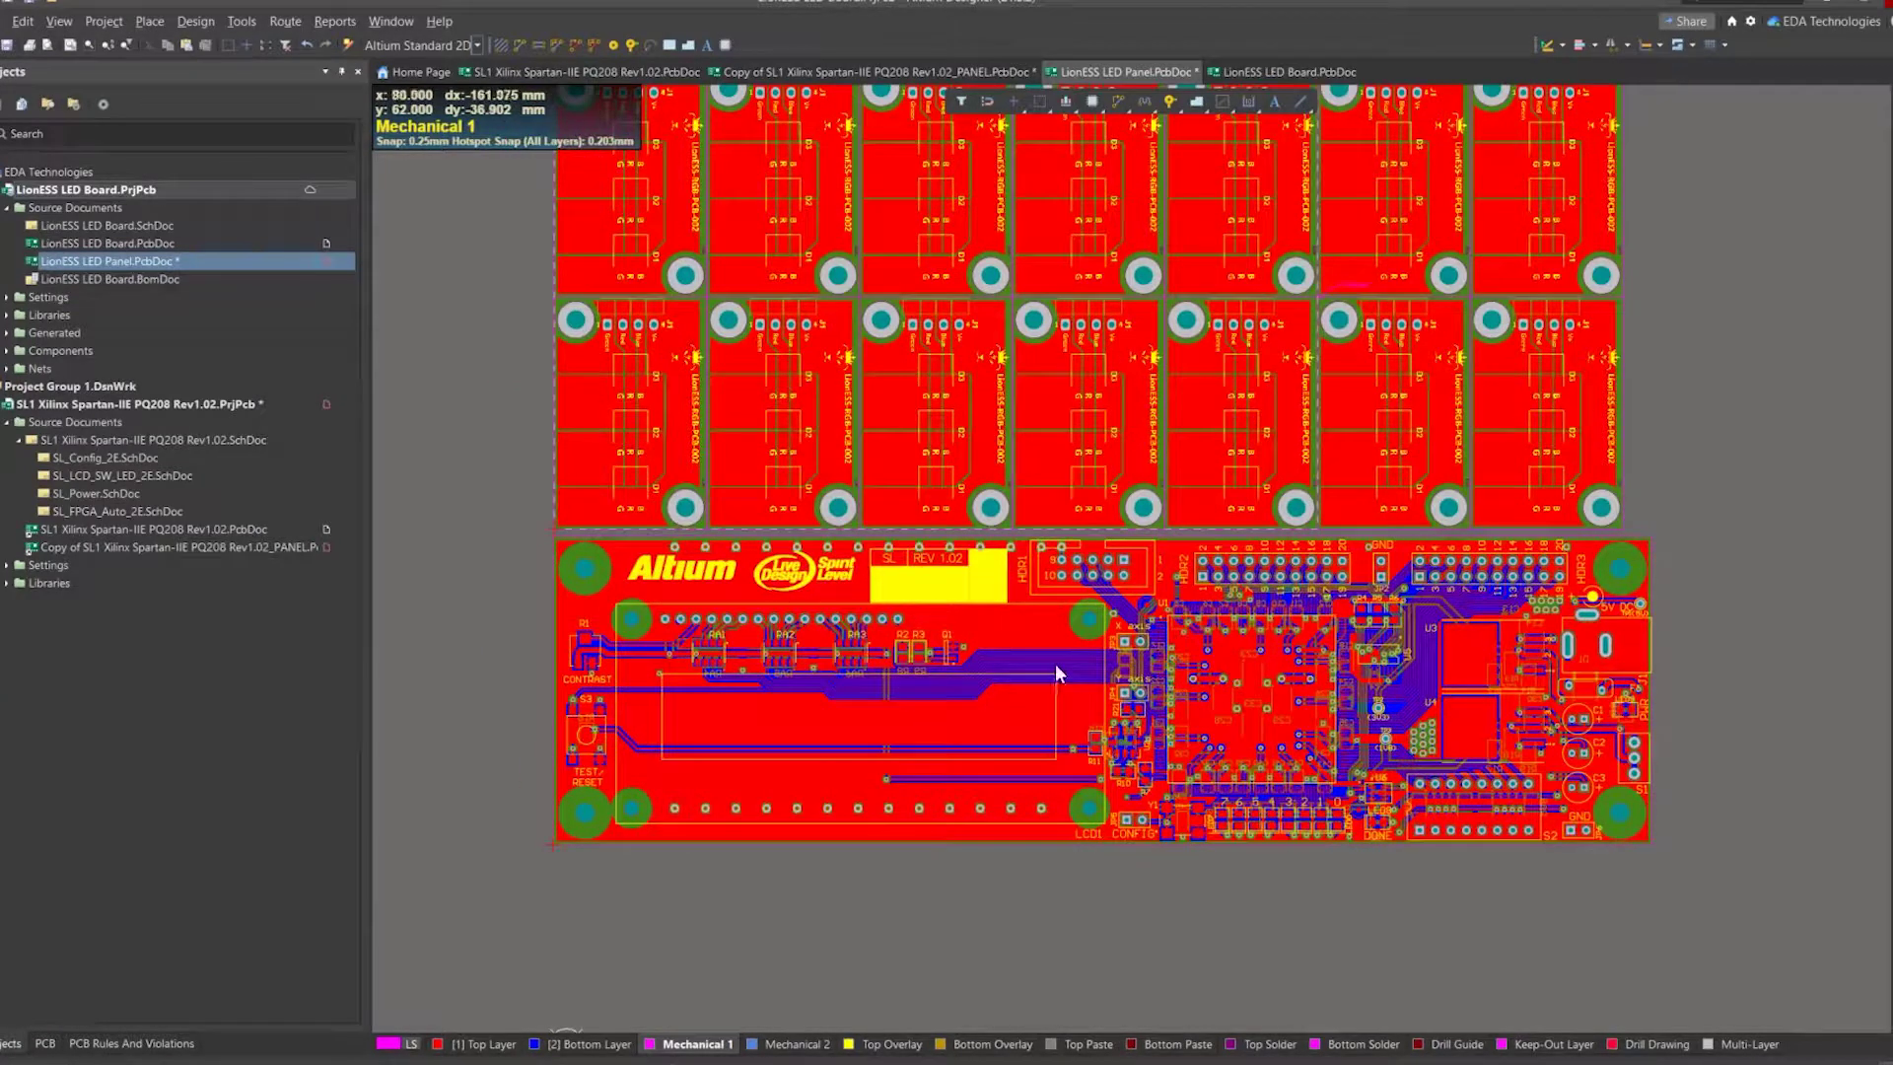
{"action": "left_click_drag", "start_coordinate": [580, 560], "coordinate": [579, 574]}
{"action": "scroll", "coordinate": [572, 575], "scroll_direction": "up", "scroll_amount": 5, "text": "ctrl"}
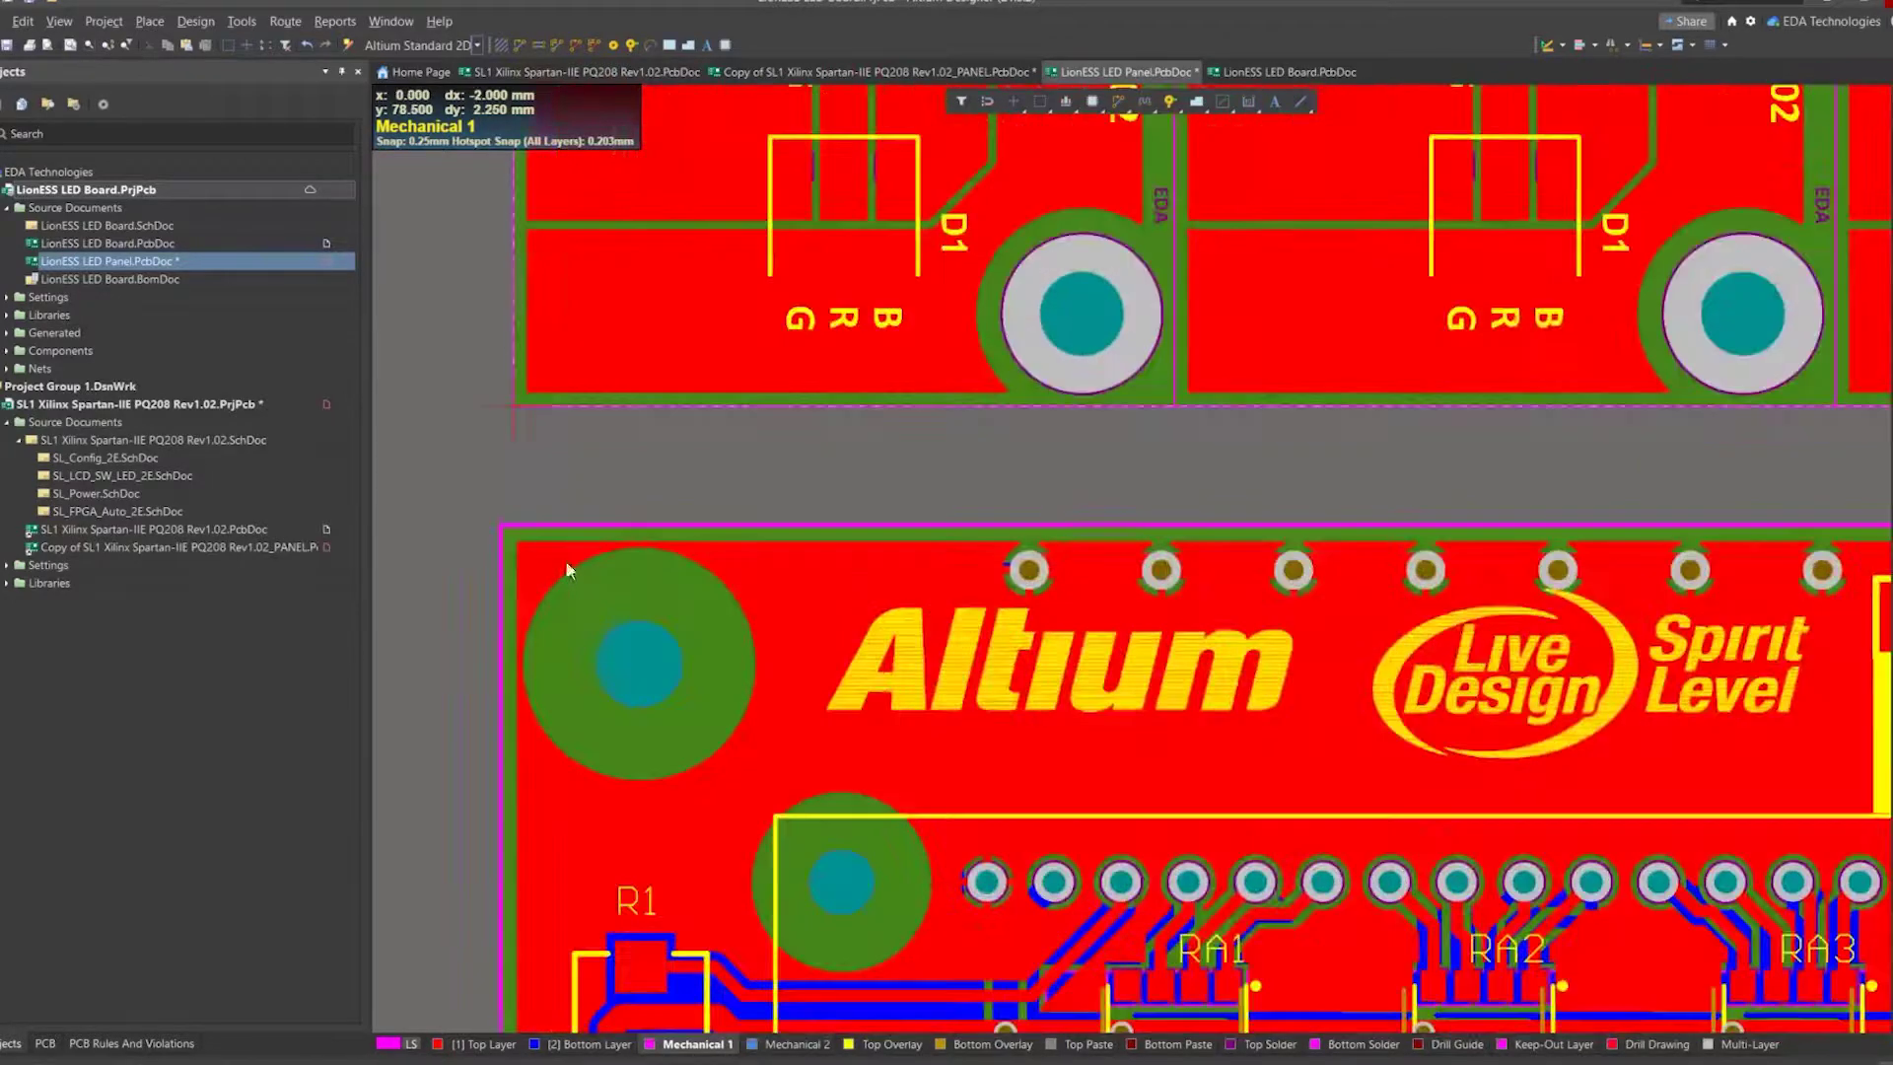
{"action": "left_click", "coordinate": [507, 534]}
{"action": "left_click_drag", "start_coordinate": [506, 534], "coordinate": [515, 404]}
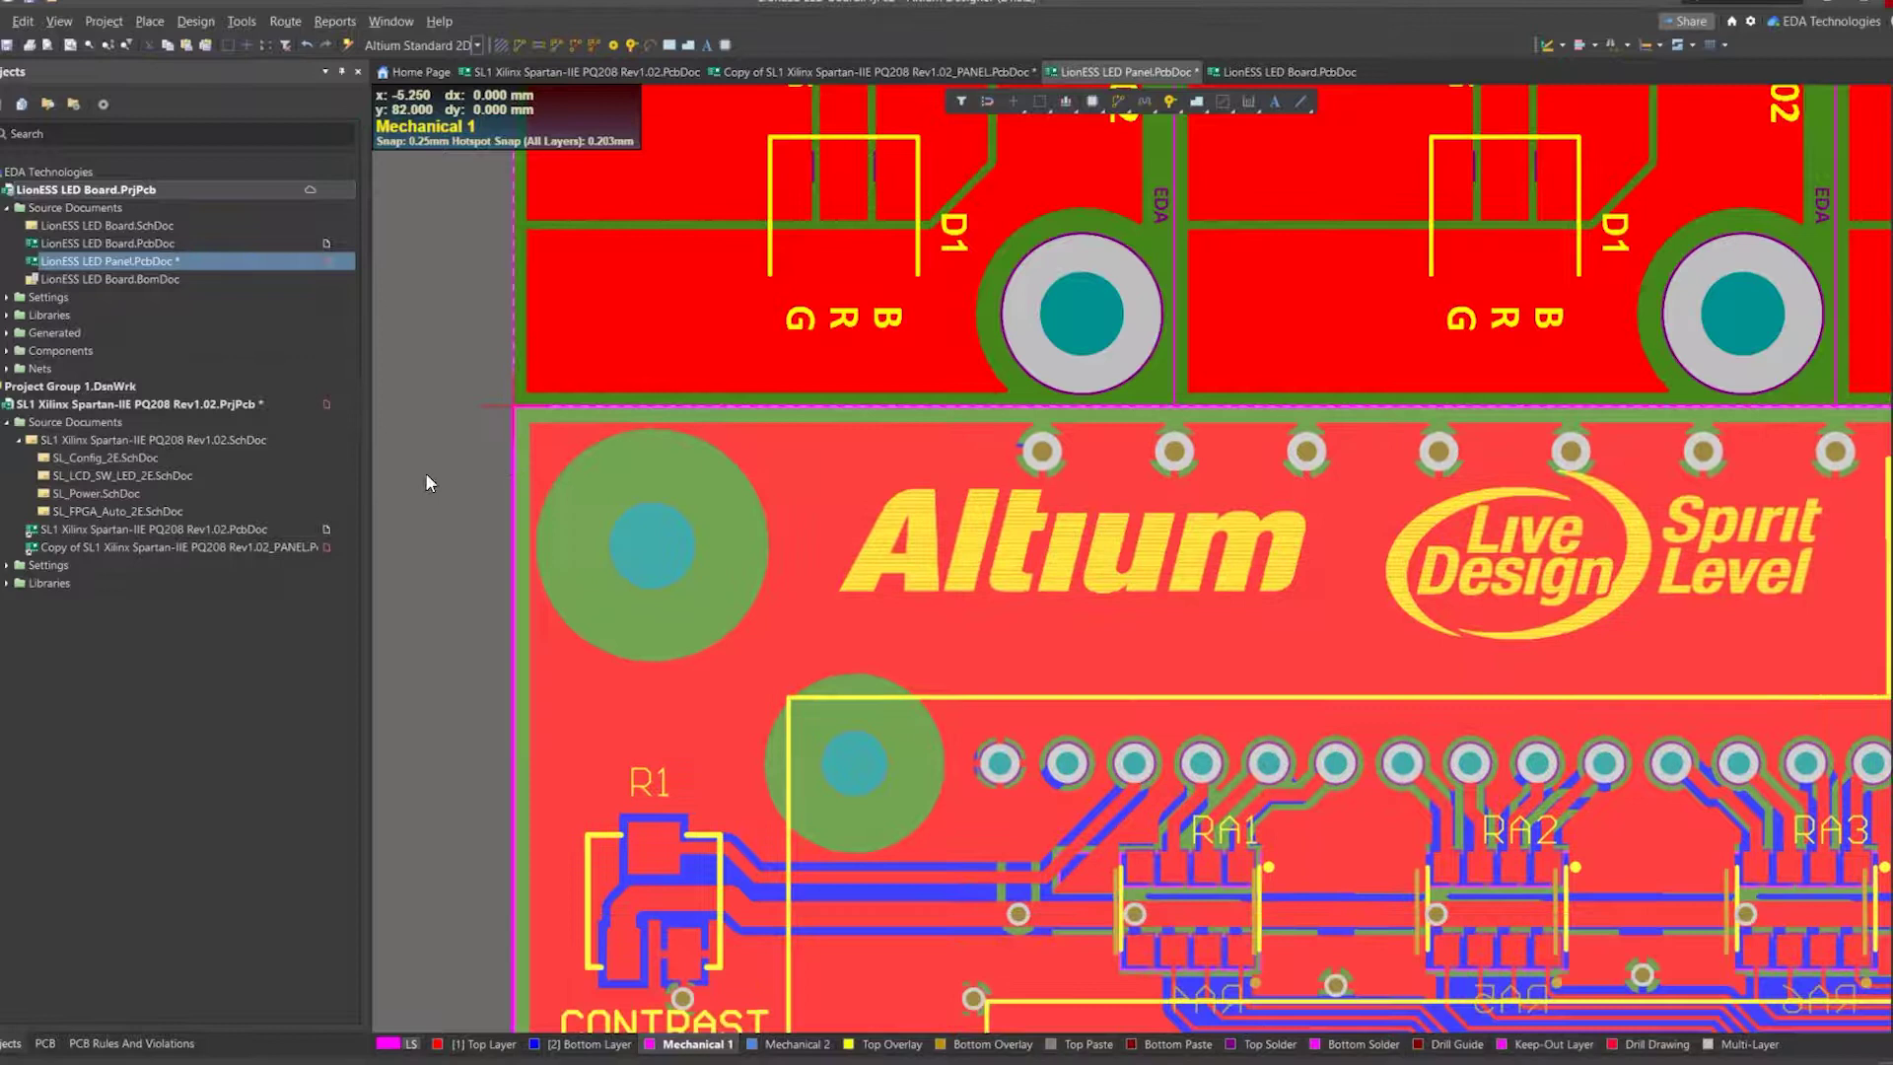
Move the SL1 board array away from the LED array by an X offset of 0 and a Y offset of -5 mm.
{"action": "scroll", "coordinate": [1166, 423], "scroll_direction": "down", "scroll_amount": 2, "text": "ctrl"}
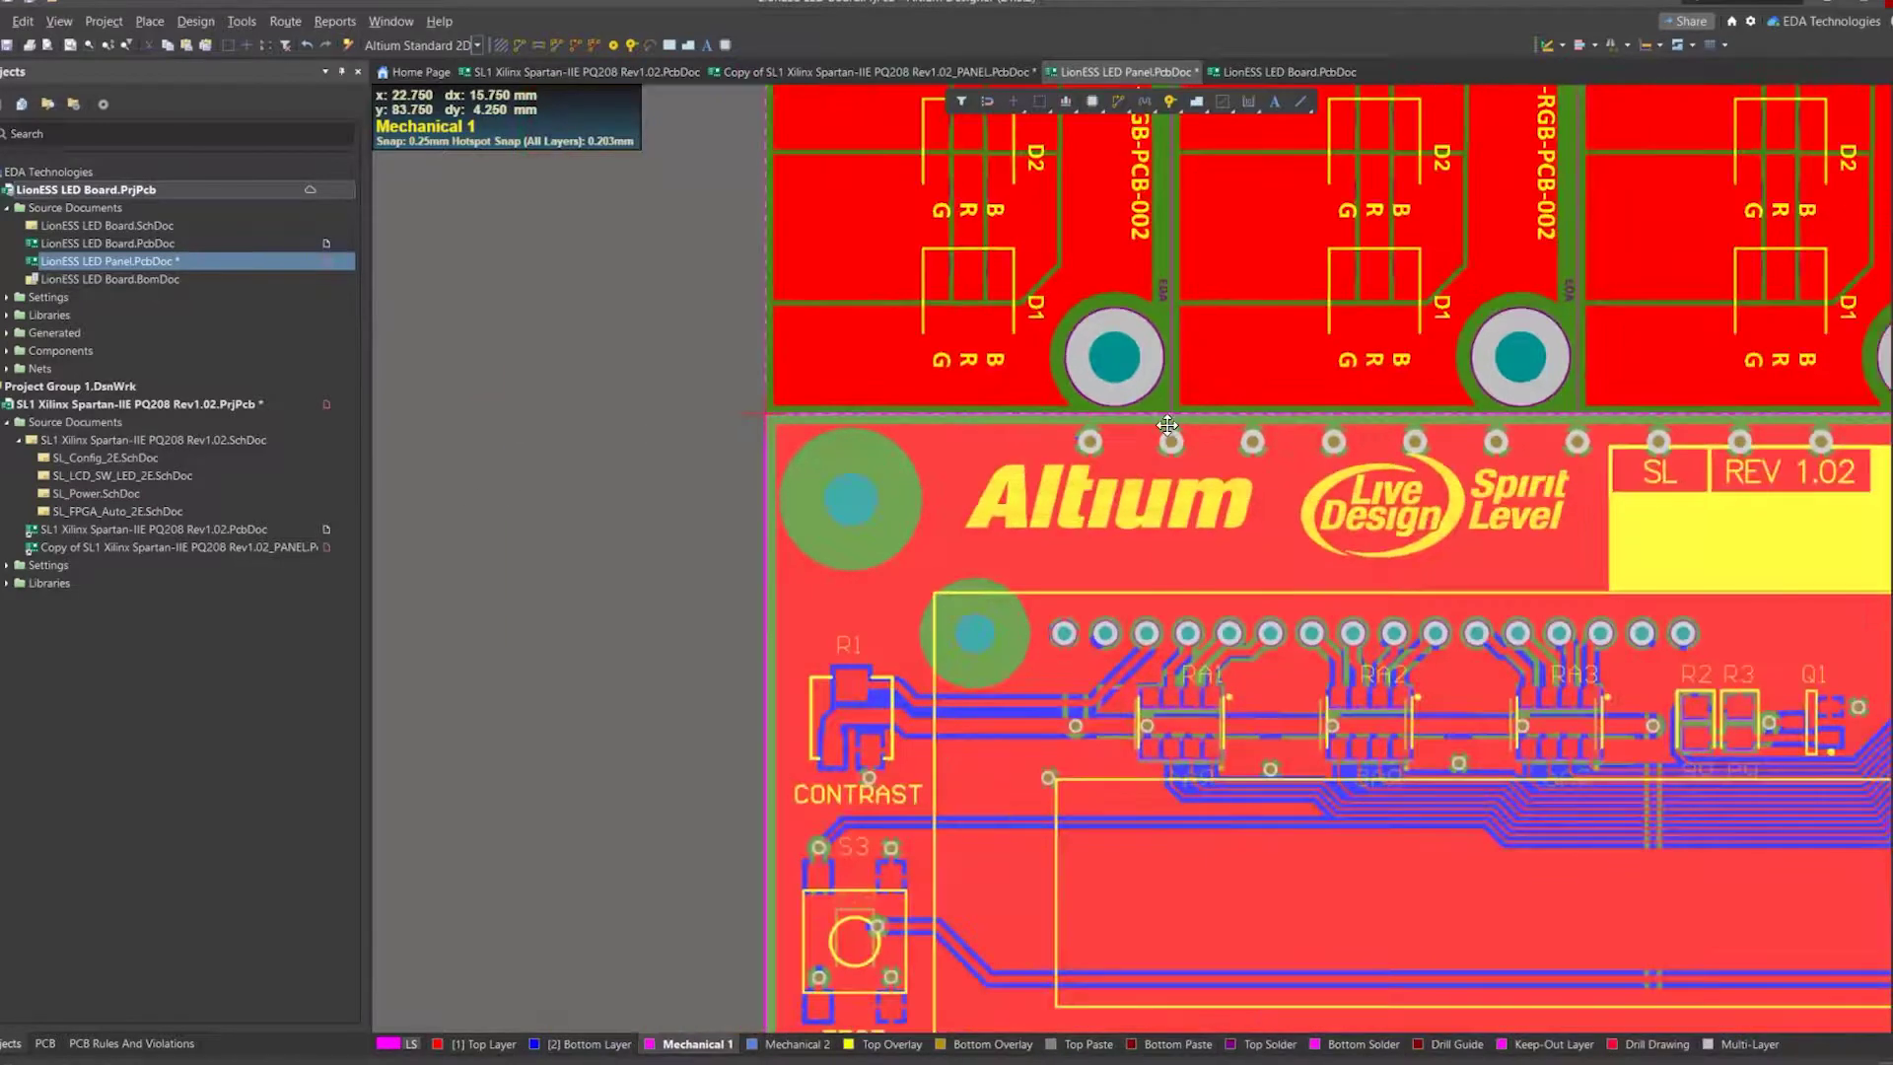
{"action": "key", "text": "m"}
{"action": "left_click", "coordinate": [1268, 631]}
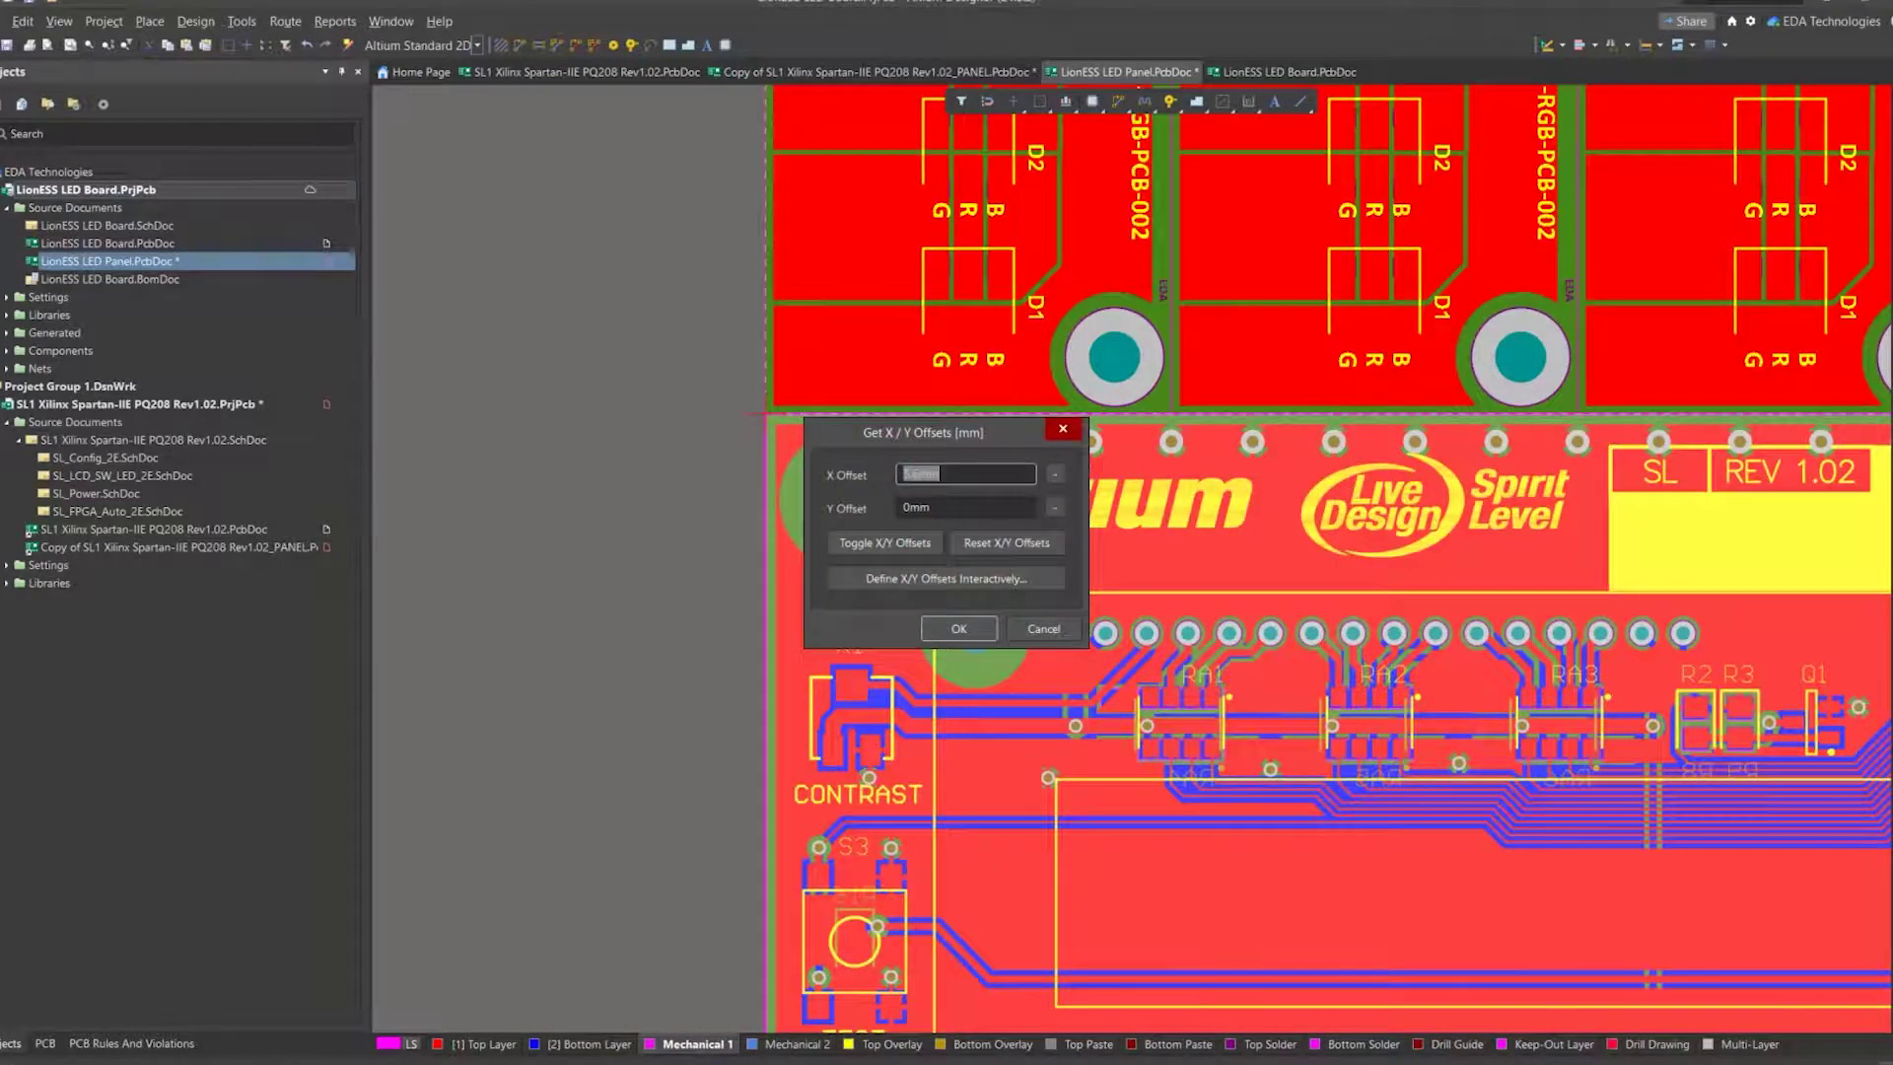
{"action": "type", "text": "0"}
{"action": "key", "text": "Tab"}
{"action": "type", "text": "-5"}
{"action": "key", "text": "Return"}
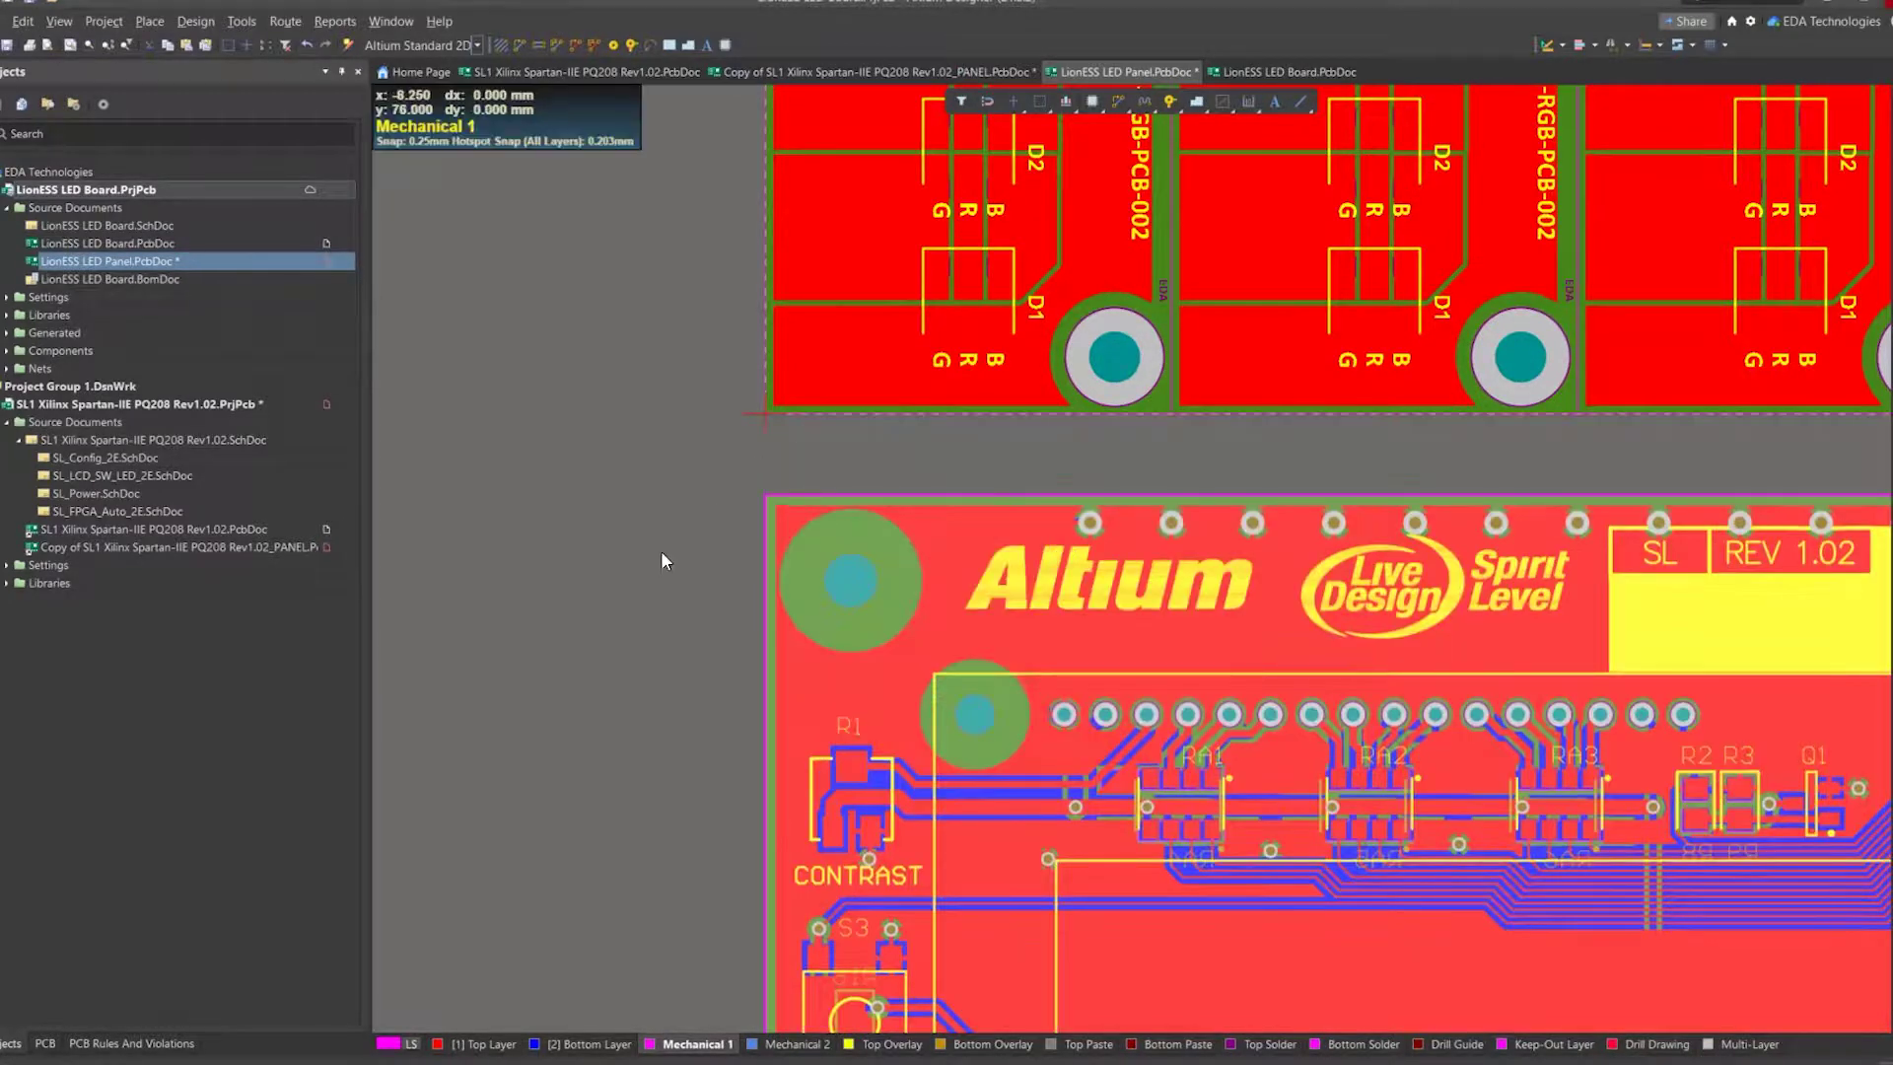
Place a PCB_Mousebite_2mm_3mm_Double component from PCB.IntLib just outside the gap between the arrays and hide its designator.
{"action": "scroll", "coordinate": [660, 550], "scroll_direction": "down", "scroll_amount": 5, "text": "ctrl"}
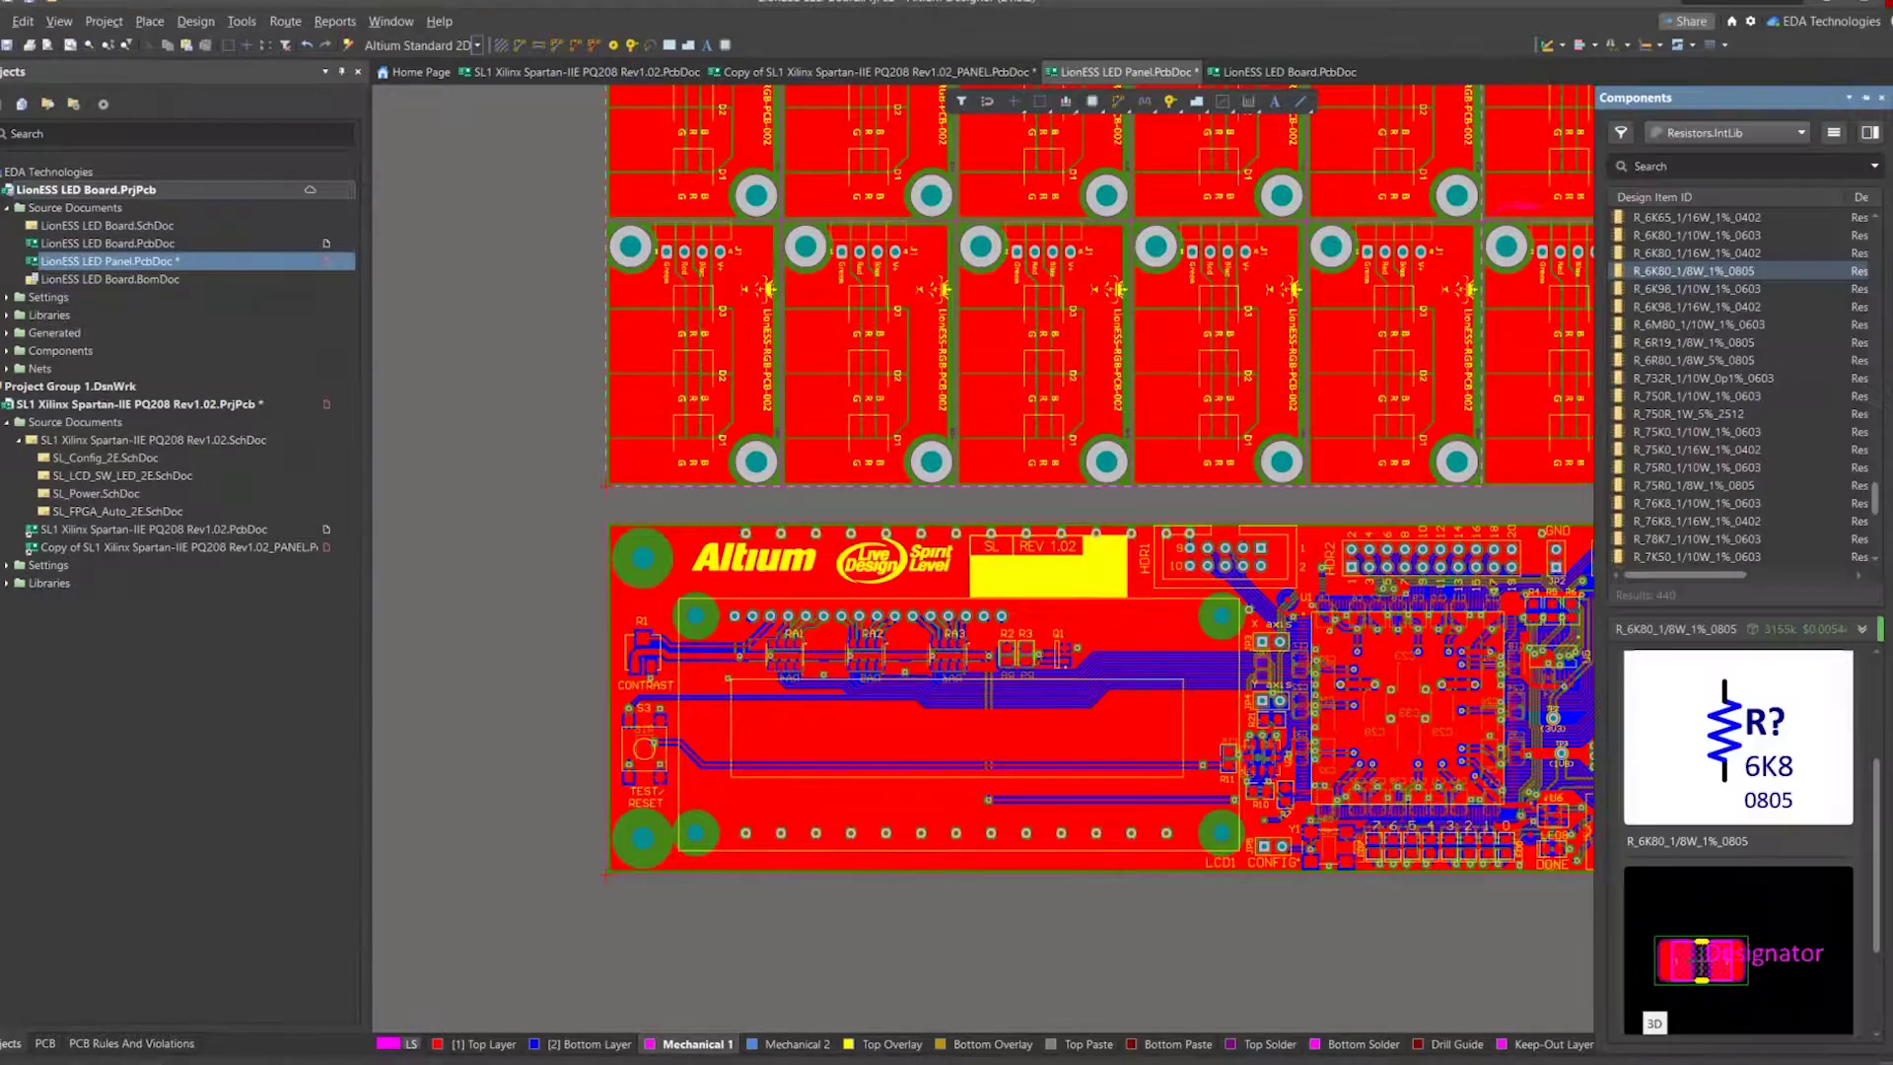
{"action": "left_click", "coordinate": [1719, 138]}
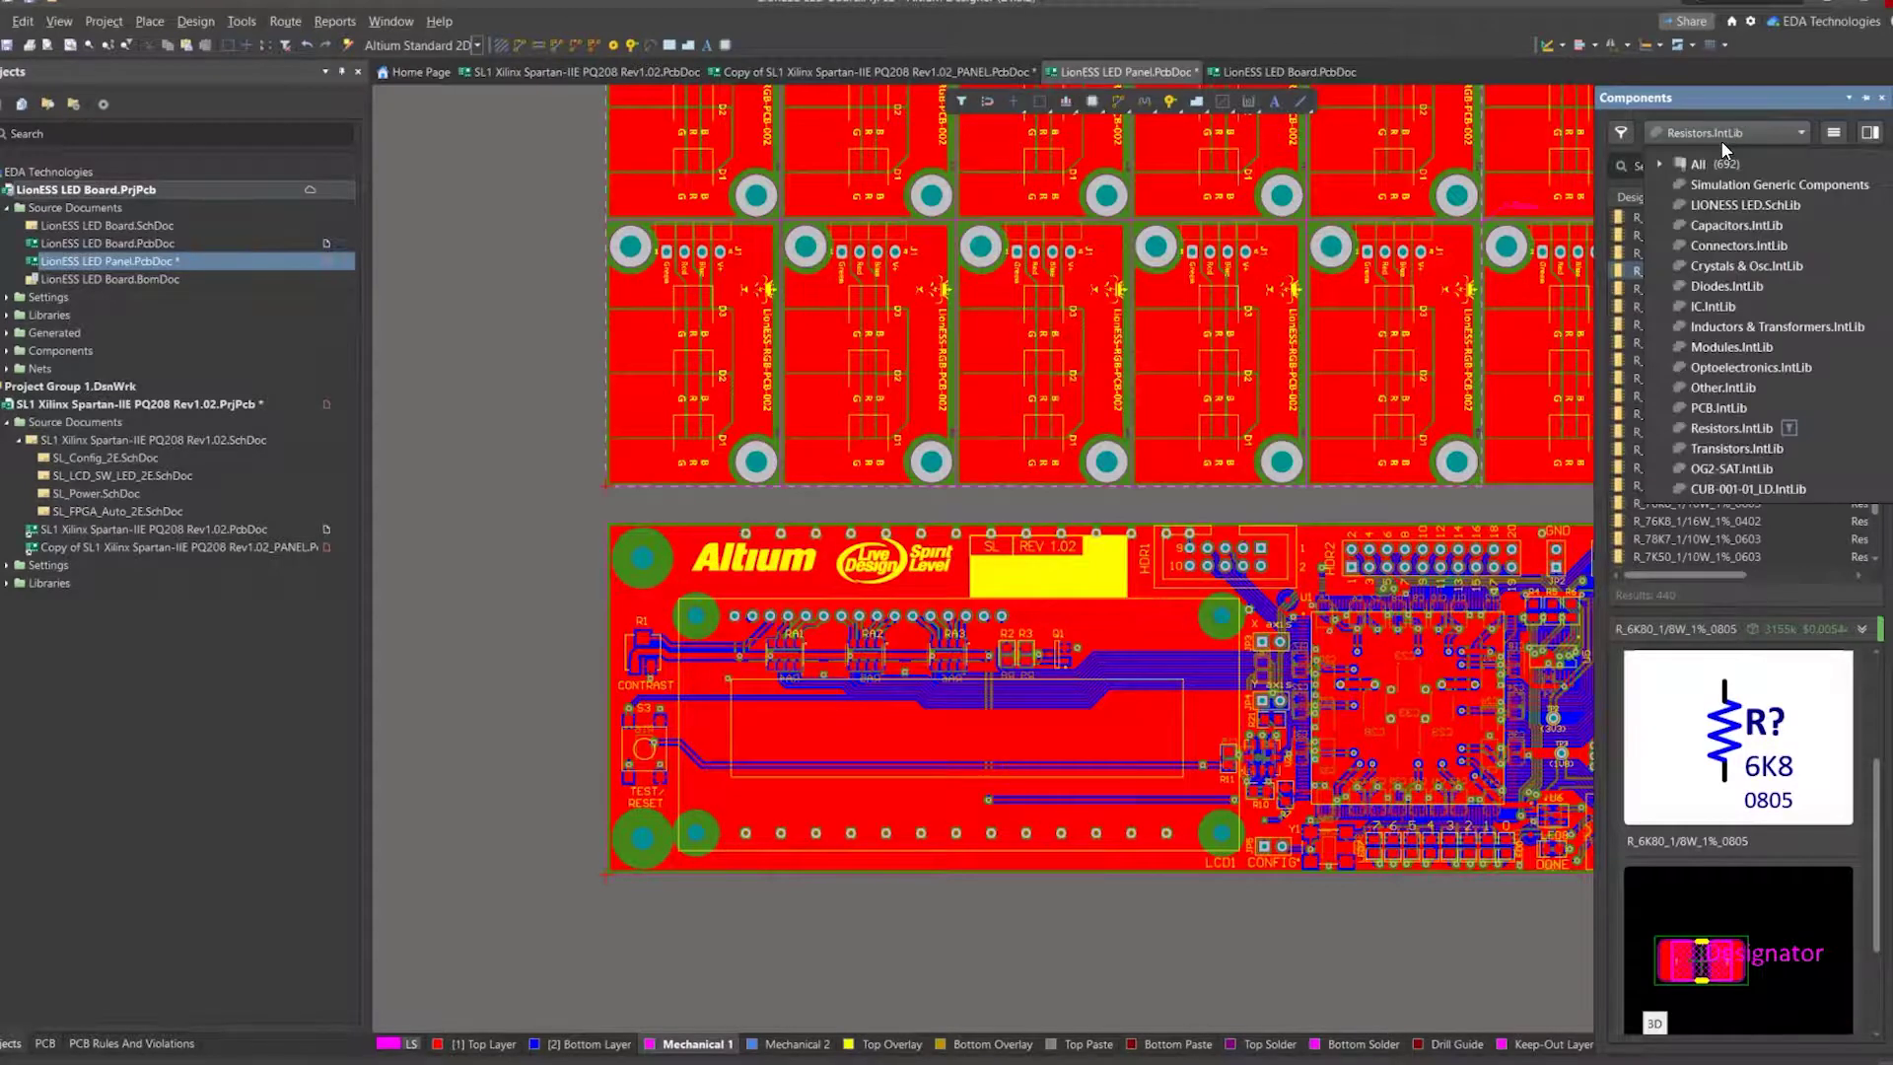
{"action": "left_click", "coordinate": [1723, 406]}
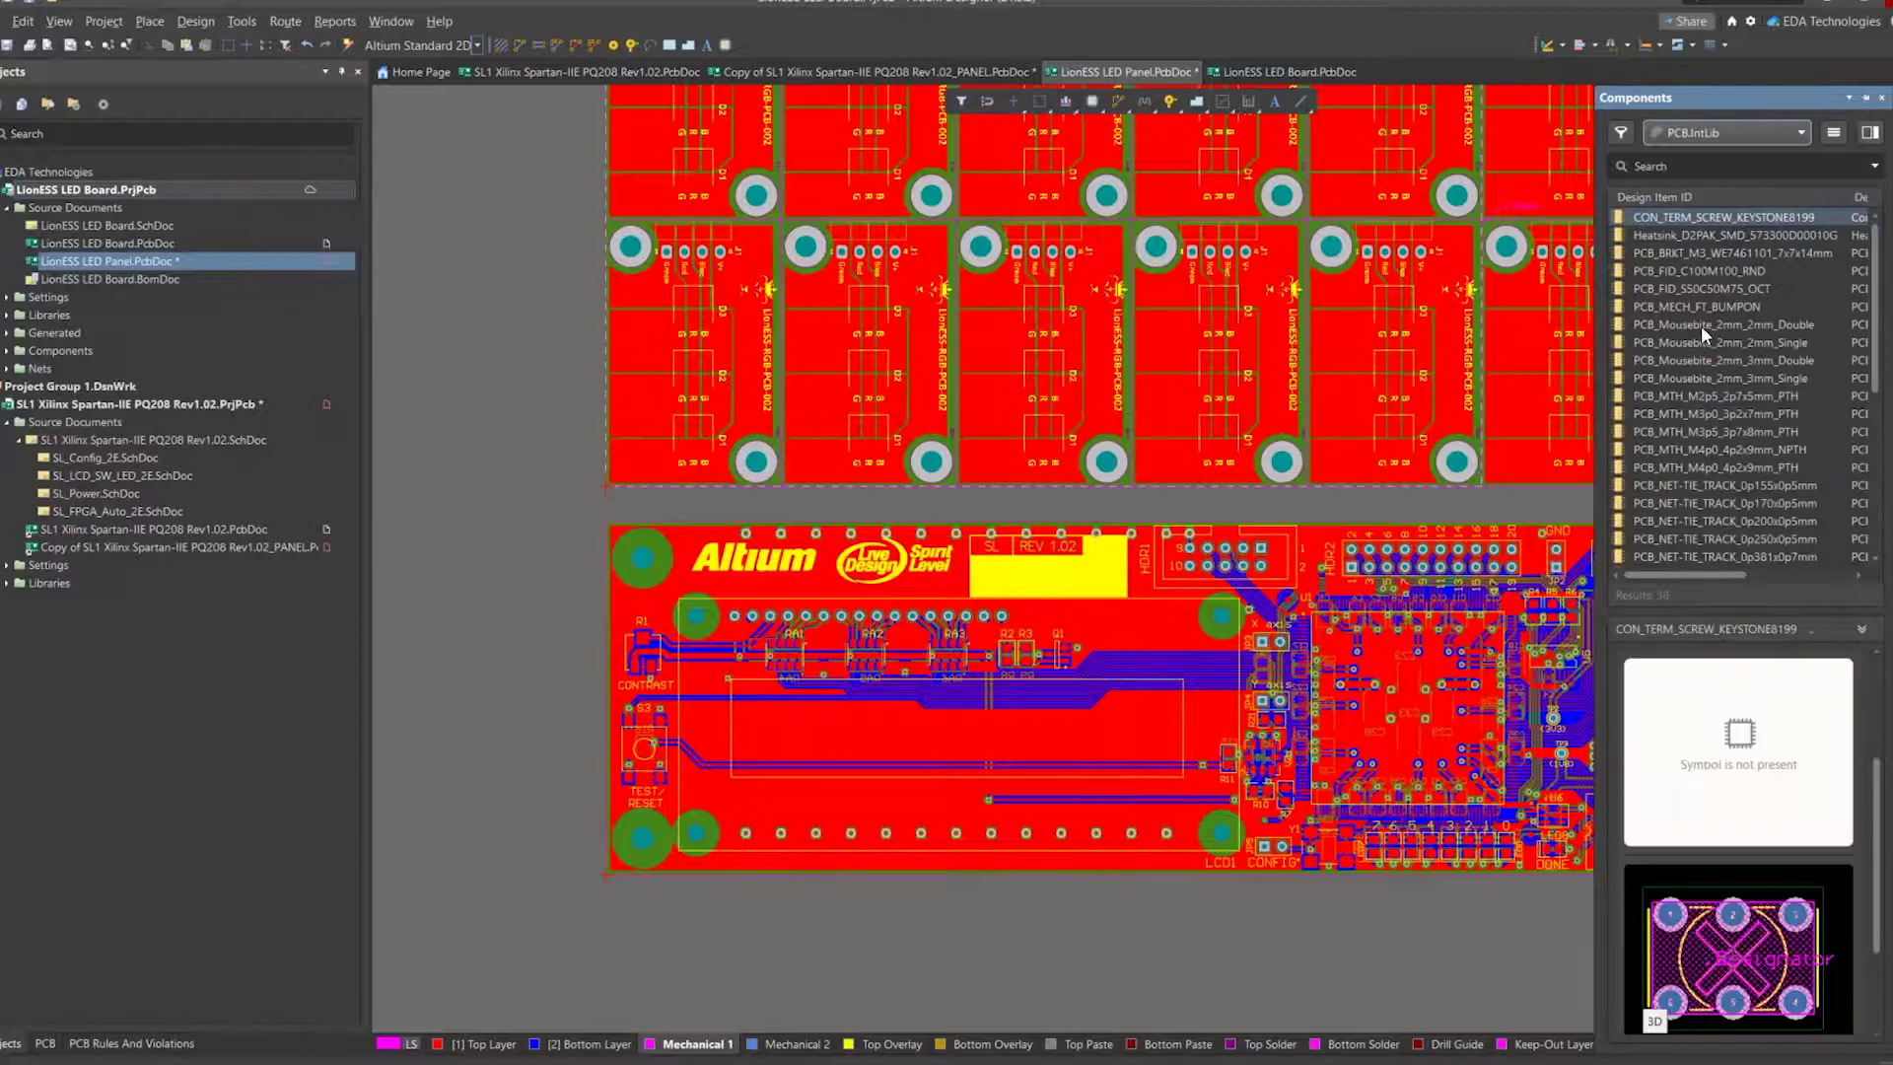
{"action": "left_click", "coordinate": [1777, 323]}
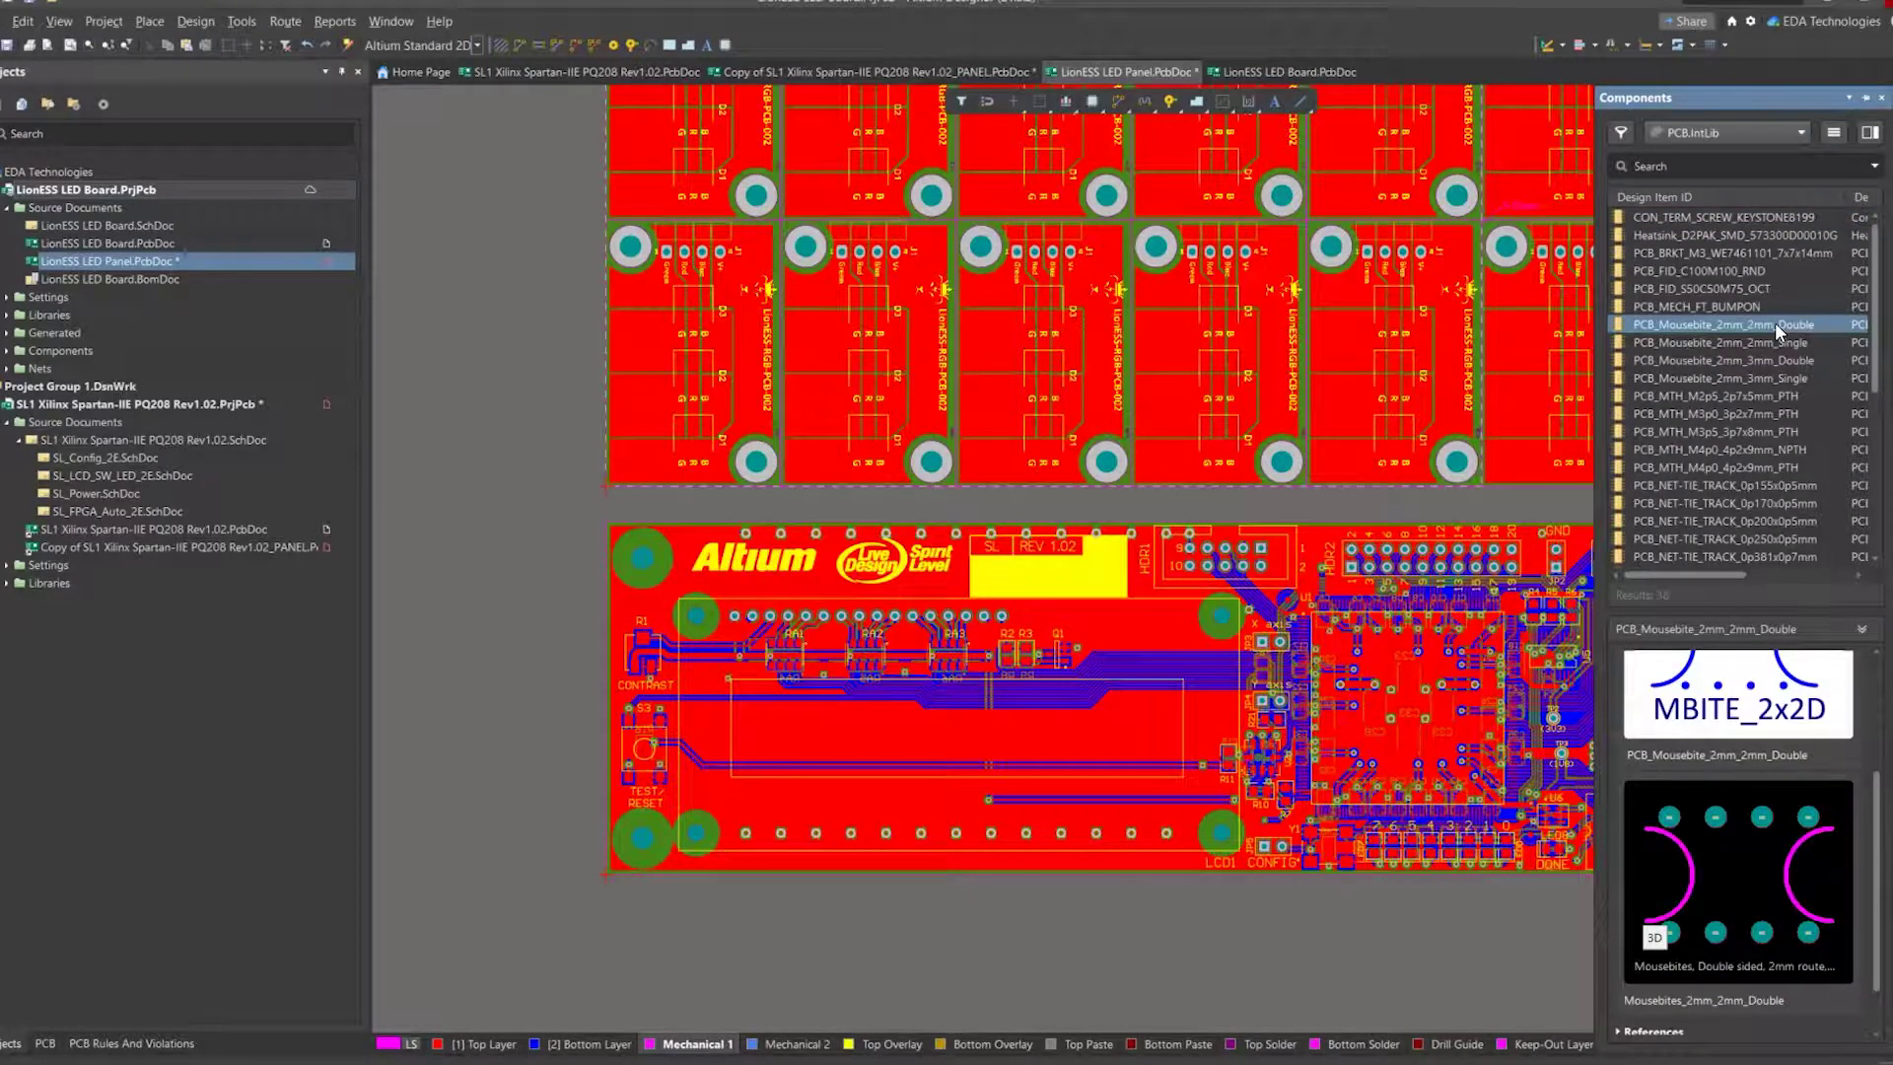
{"action": "left_click", "coordinate": [1780, 361]}
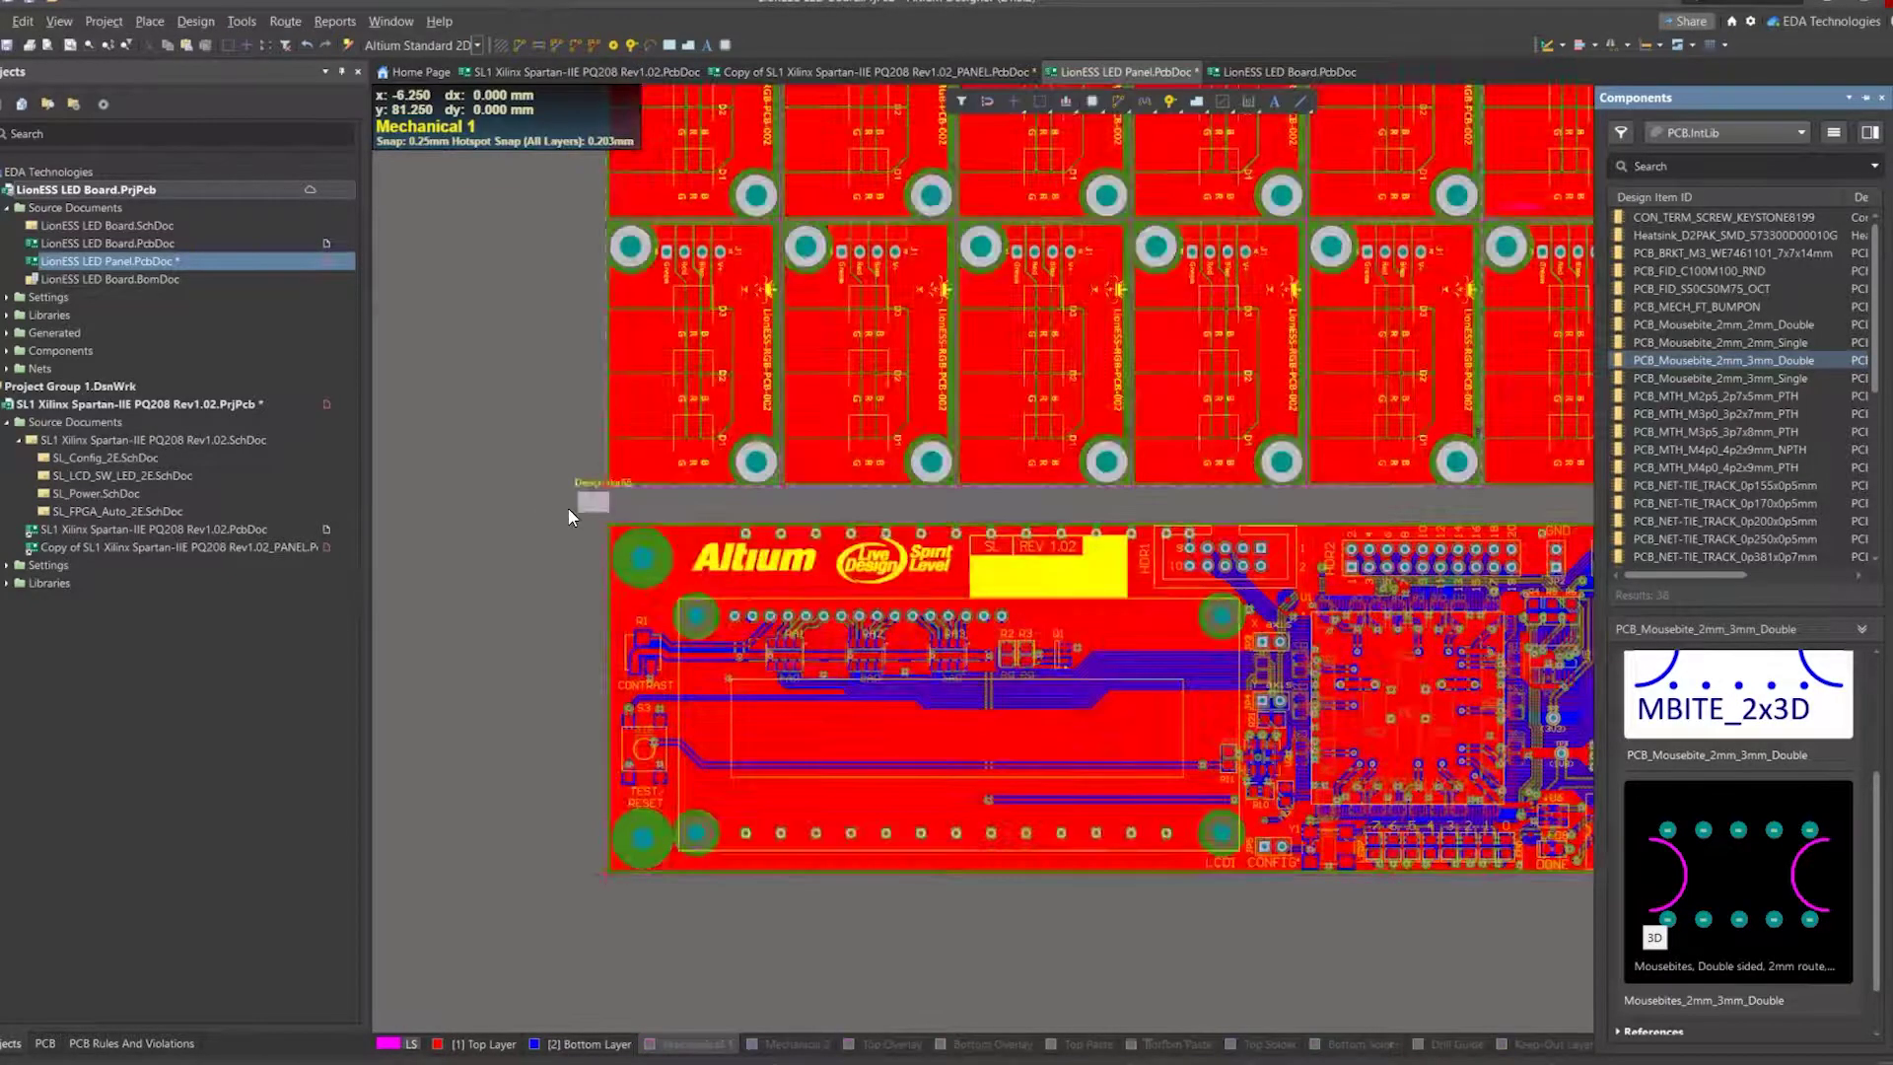
{"action": "scroll", "coordinate": [591, 499], "scroll_direction": "up", "scroll_amount": 3, "text": "ctrl"}
{"action": "left_click", "coordinate": [567, 679]}
{"action": "key", "text": "Tab"}
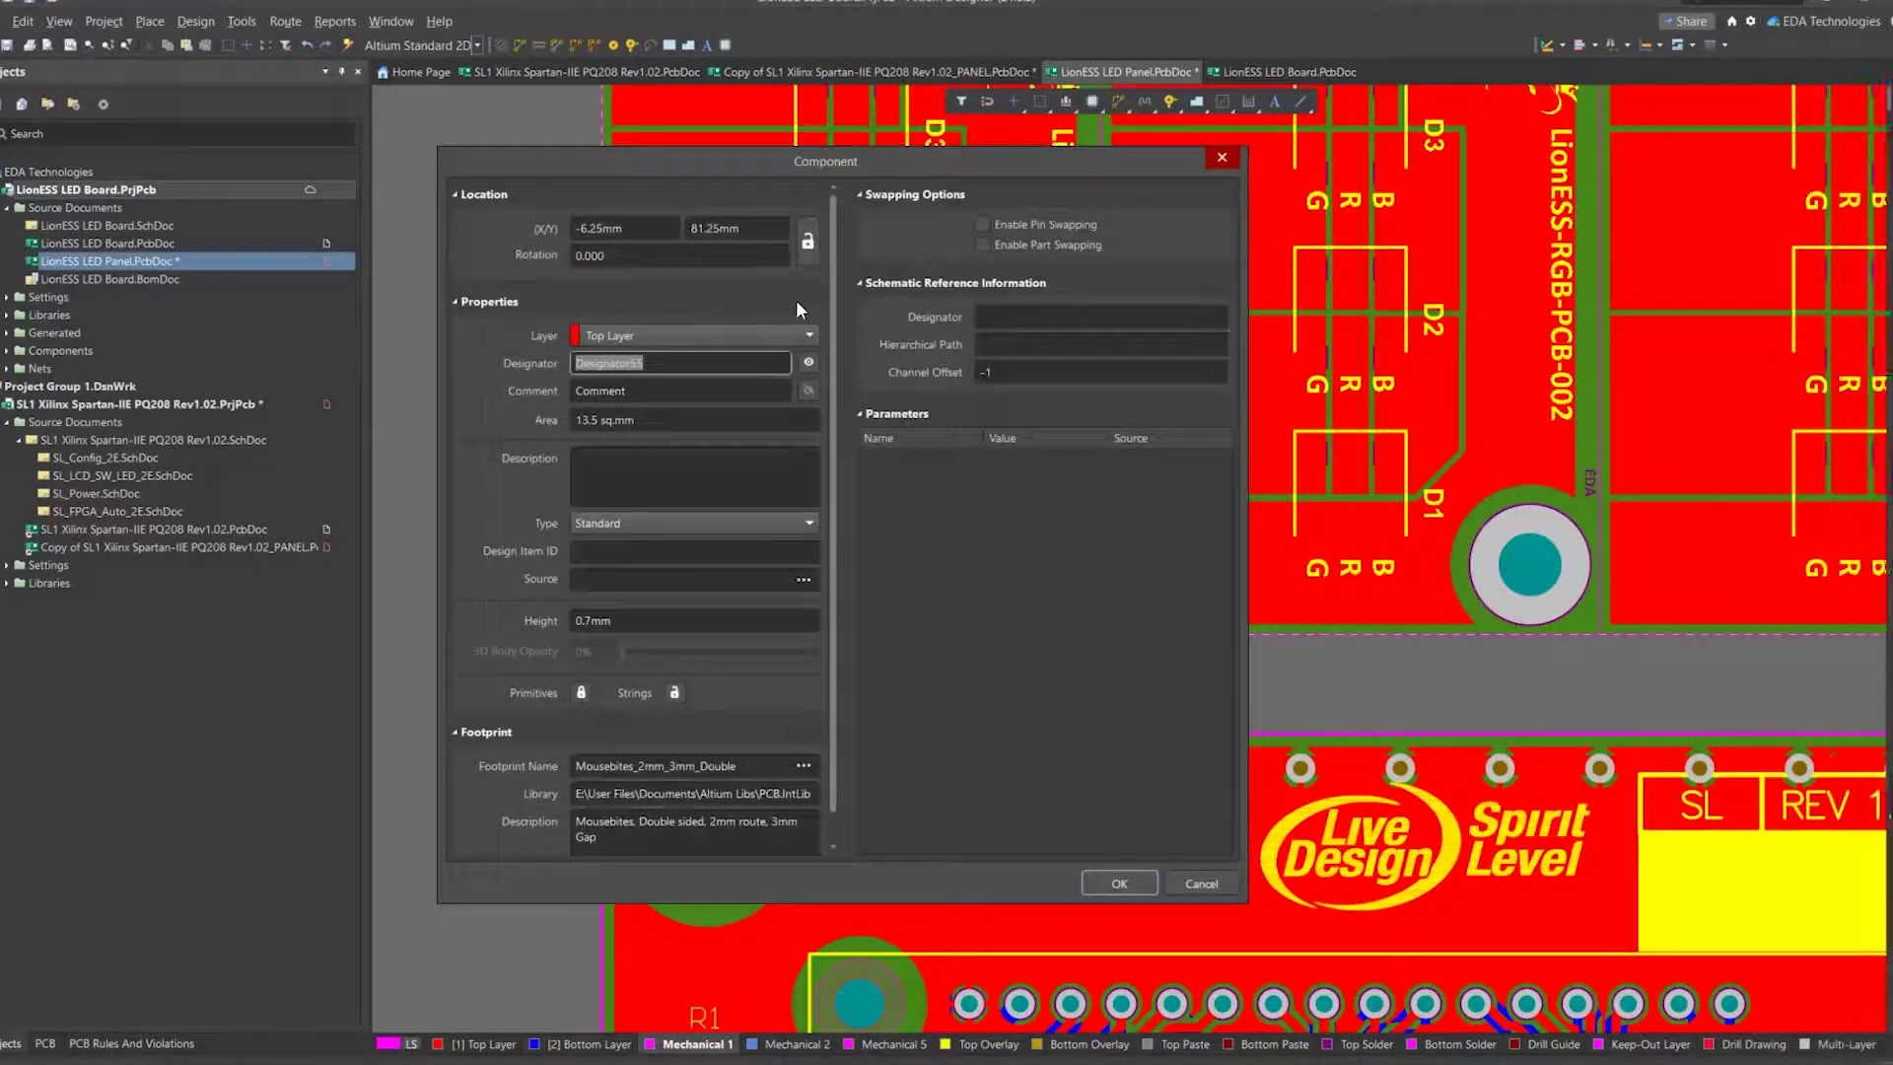
{"action": "left_click", "coordinate": [1119, 883]}
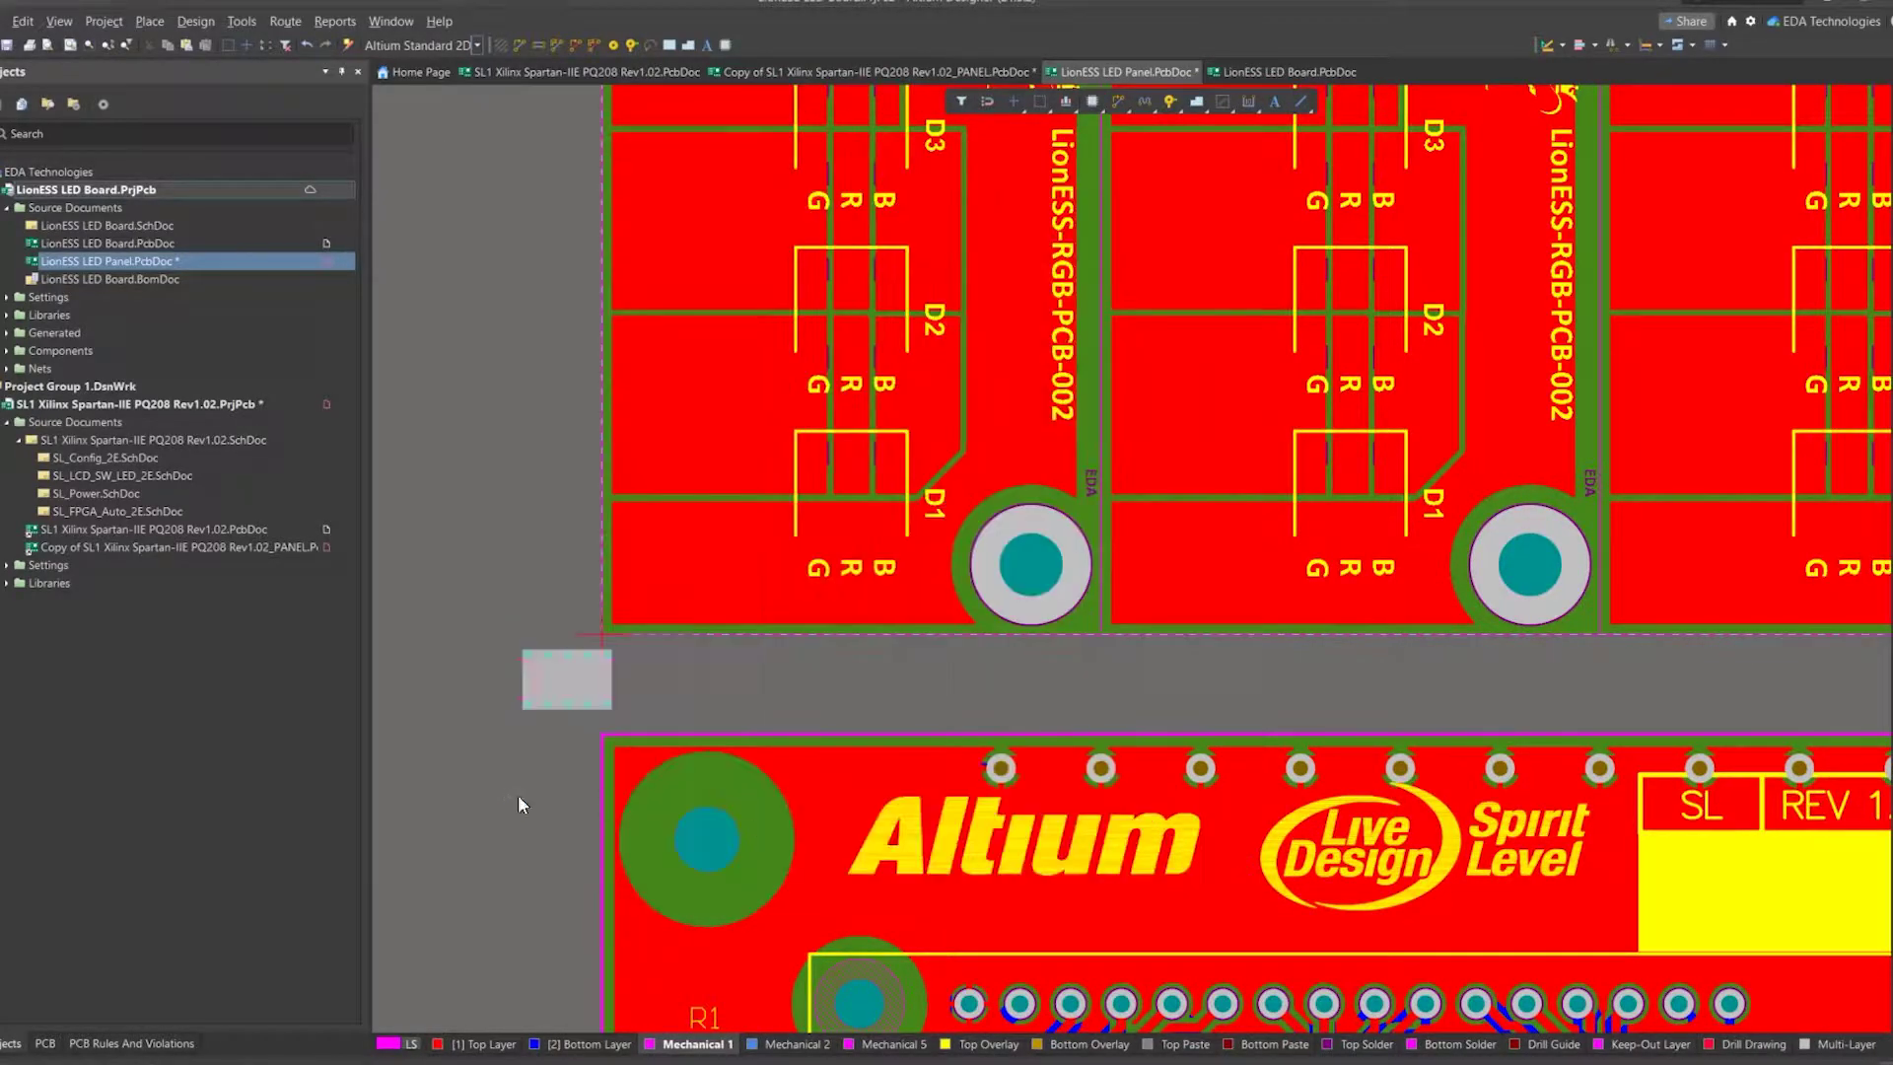
Move the mousebite by its upper middle hole onto the lower edge of the LED board array, near the array's left corner.
{"action": "scroll", "coordinate": [604, 854], "scroll_direction": "up", "scroll_amount": 6, "text": "ctrl"}
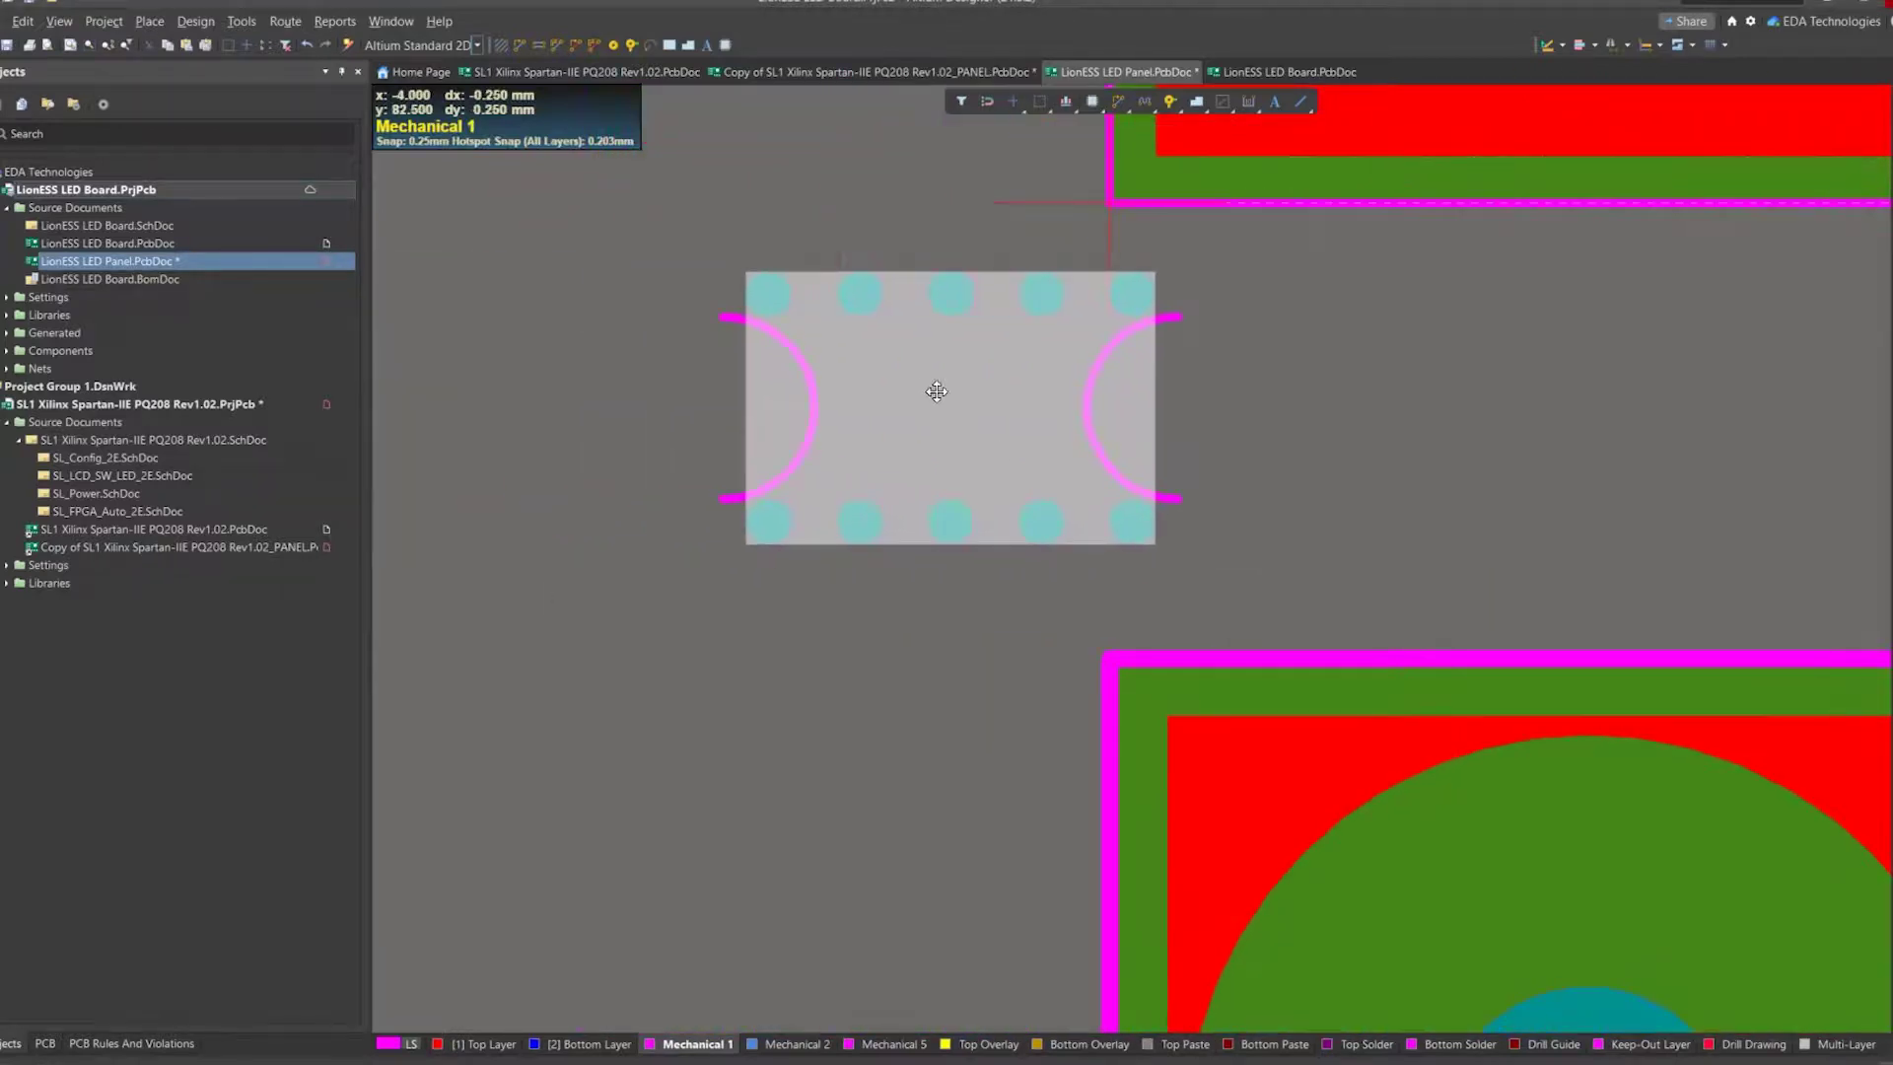
{"action": "scroll", "coordinate": [934, 389], "scroll_direction": "down", "scroll_amount": 1, "text": "ctrl"}
{"action": "right_click_drag", "start_coordinate": [1061, 405], "coordinate": [760, 504]}
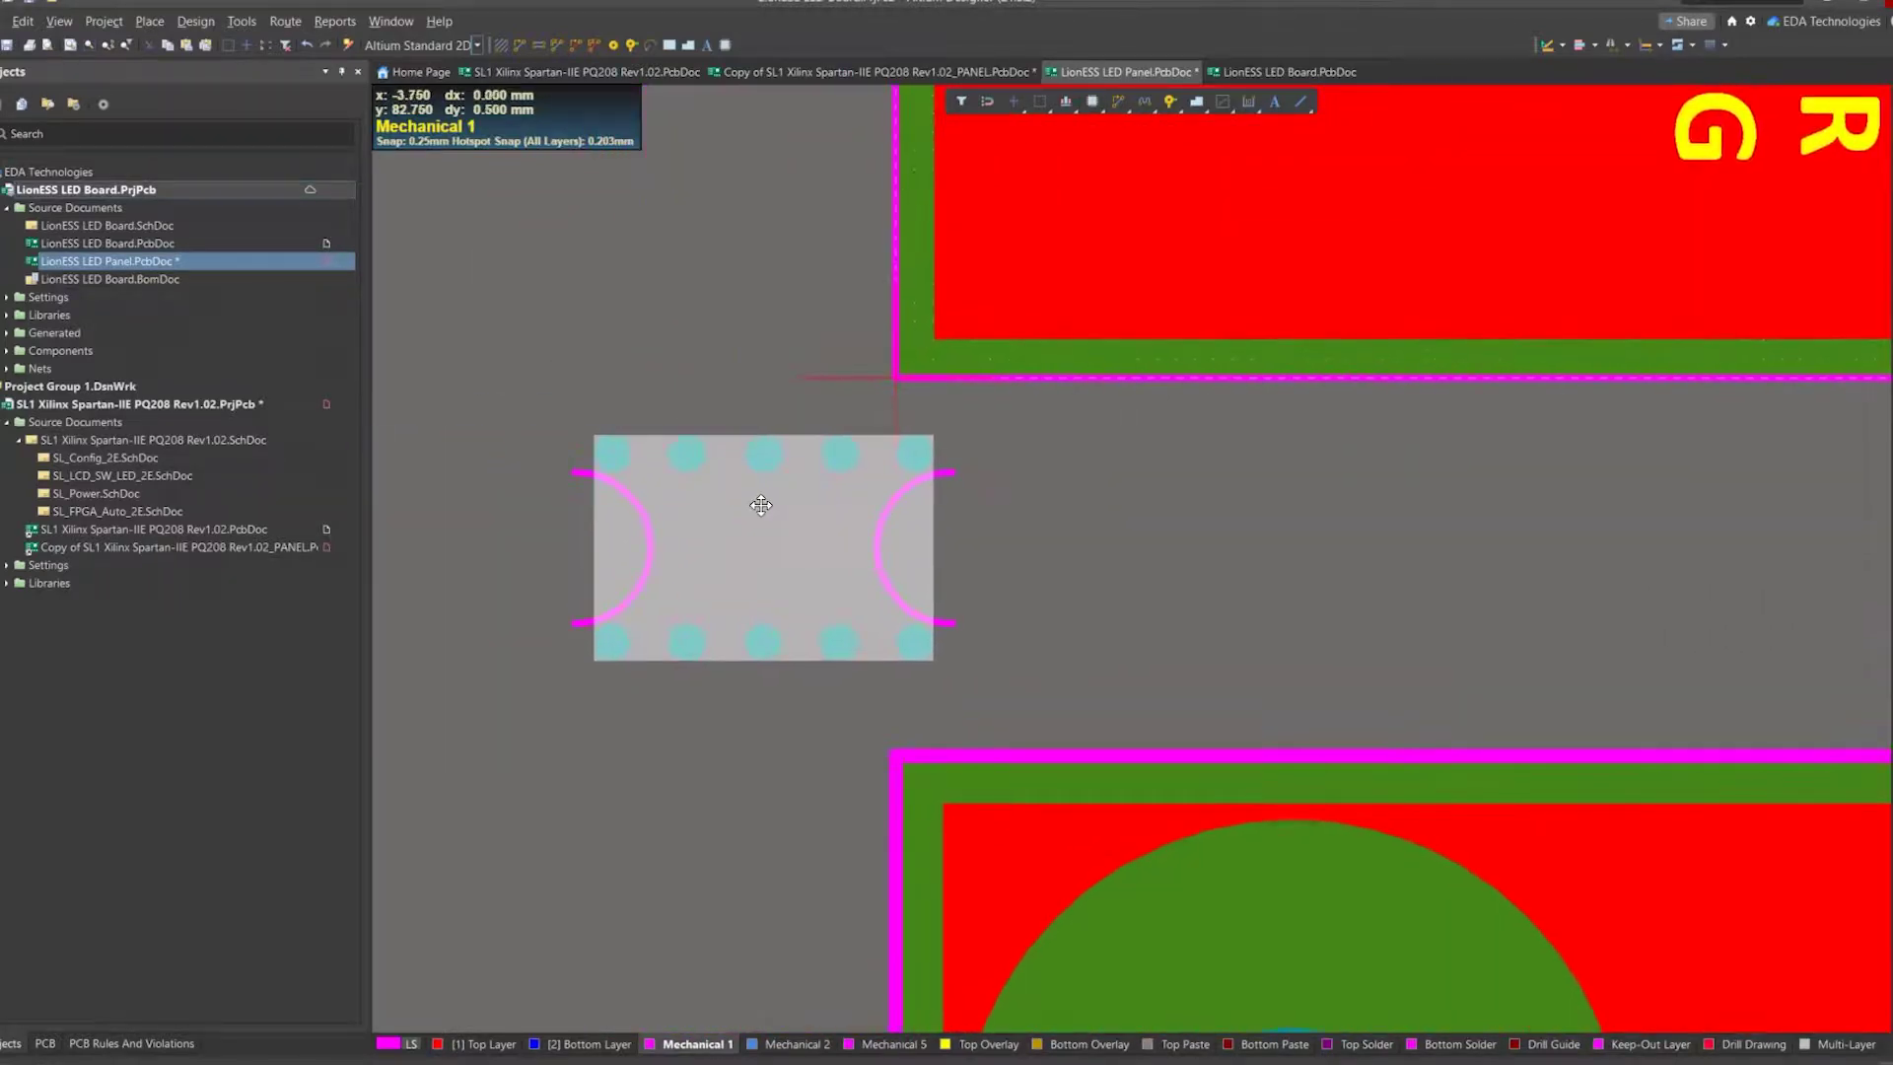
{"action": "key", "text": "m"}
{"action": "key", "text": "s"}
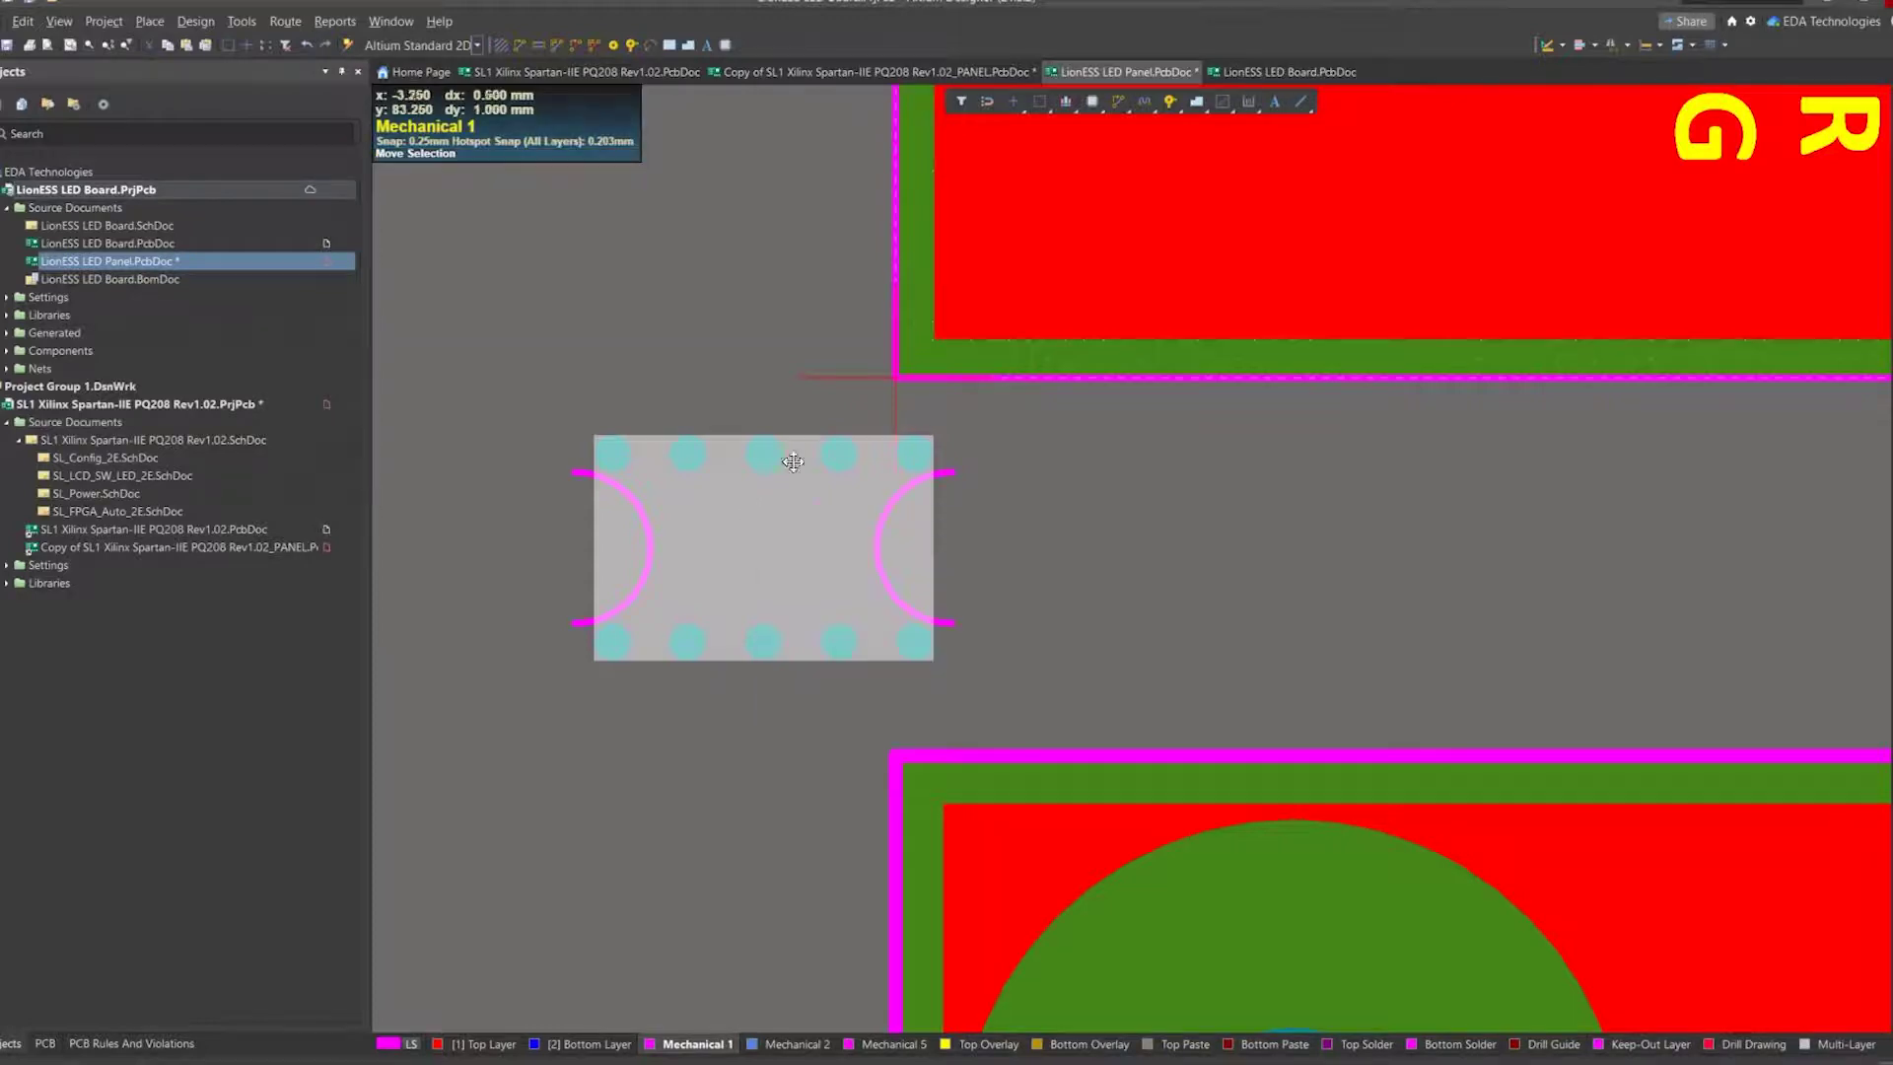
{"action": "left_click", "coordinate": [764, 454]}
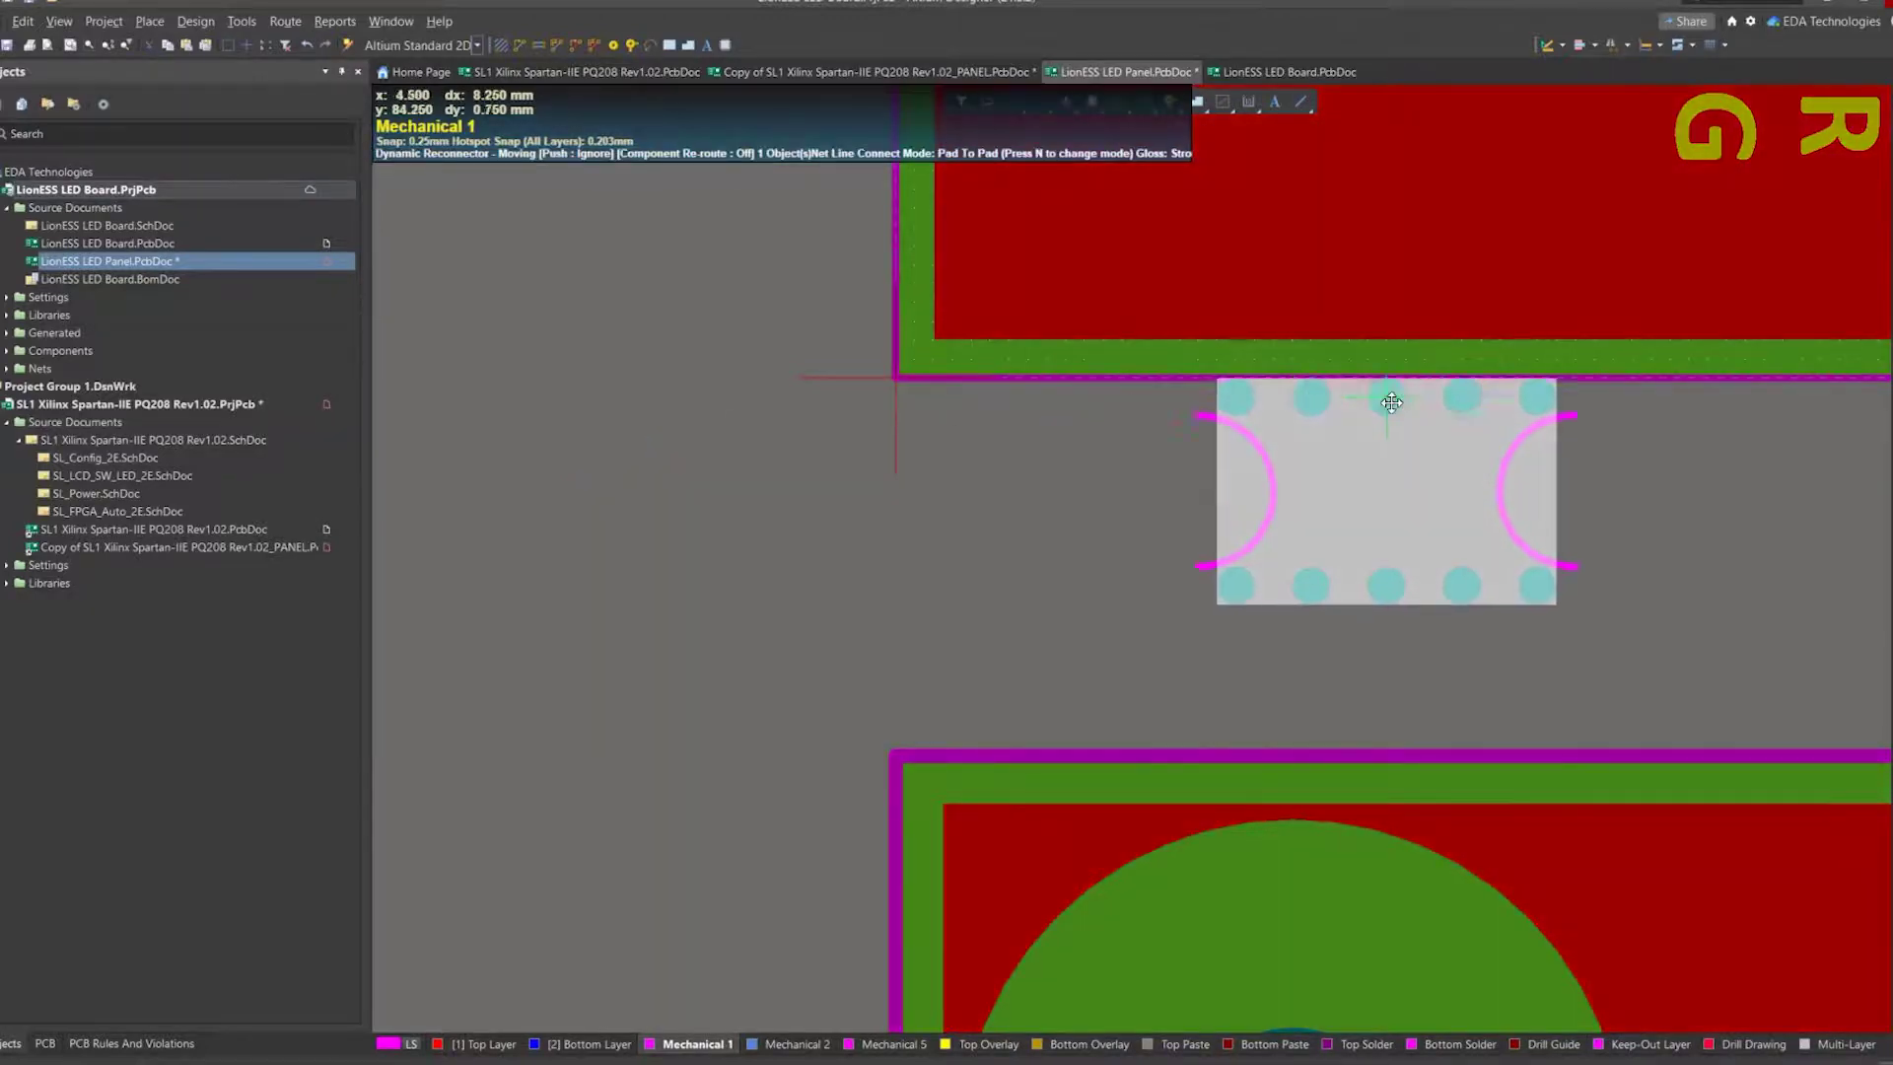
{"action": "left_click", "coordinate": [1418, 382]}
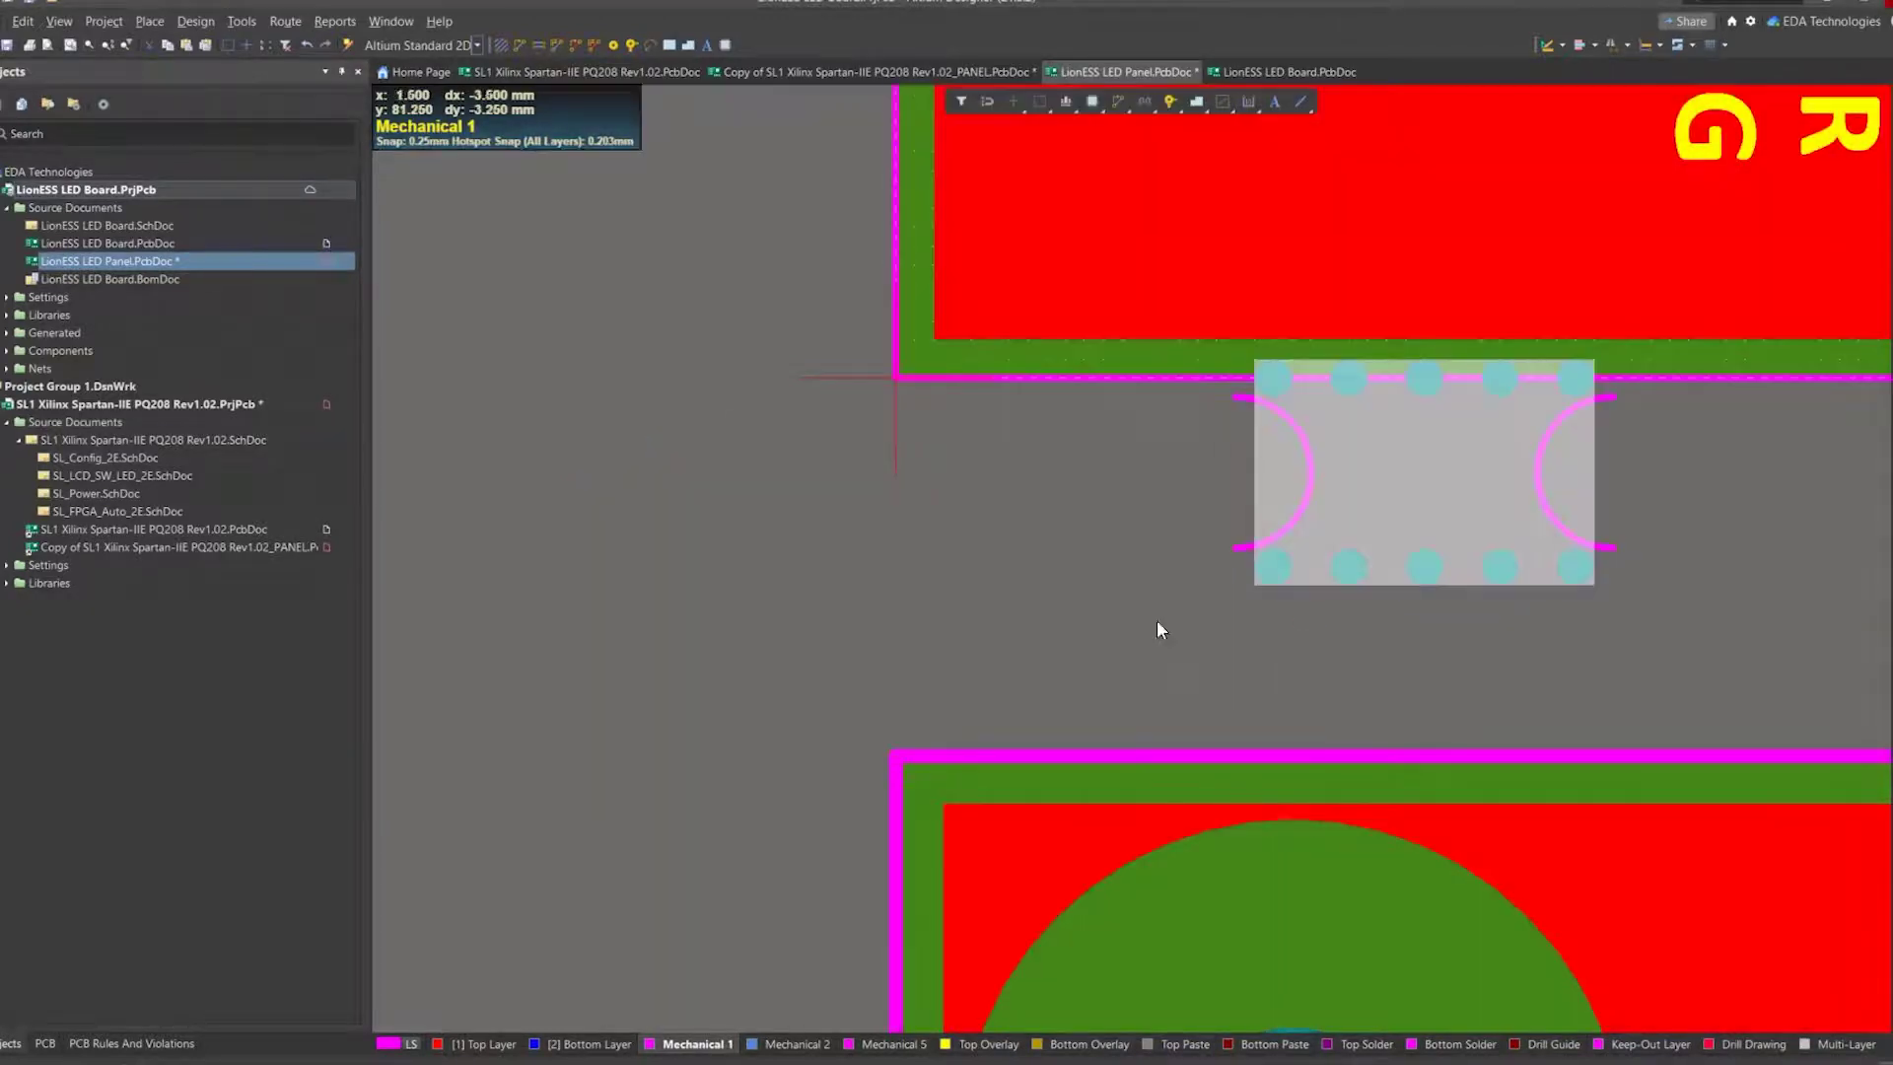
Move the SL1 board array up toward the LED array with a Y offset of 2 mm.
{"action": "double_click", "coordinate": [990, 802]}
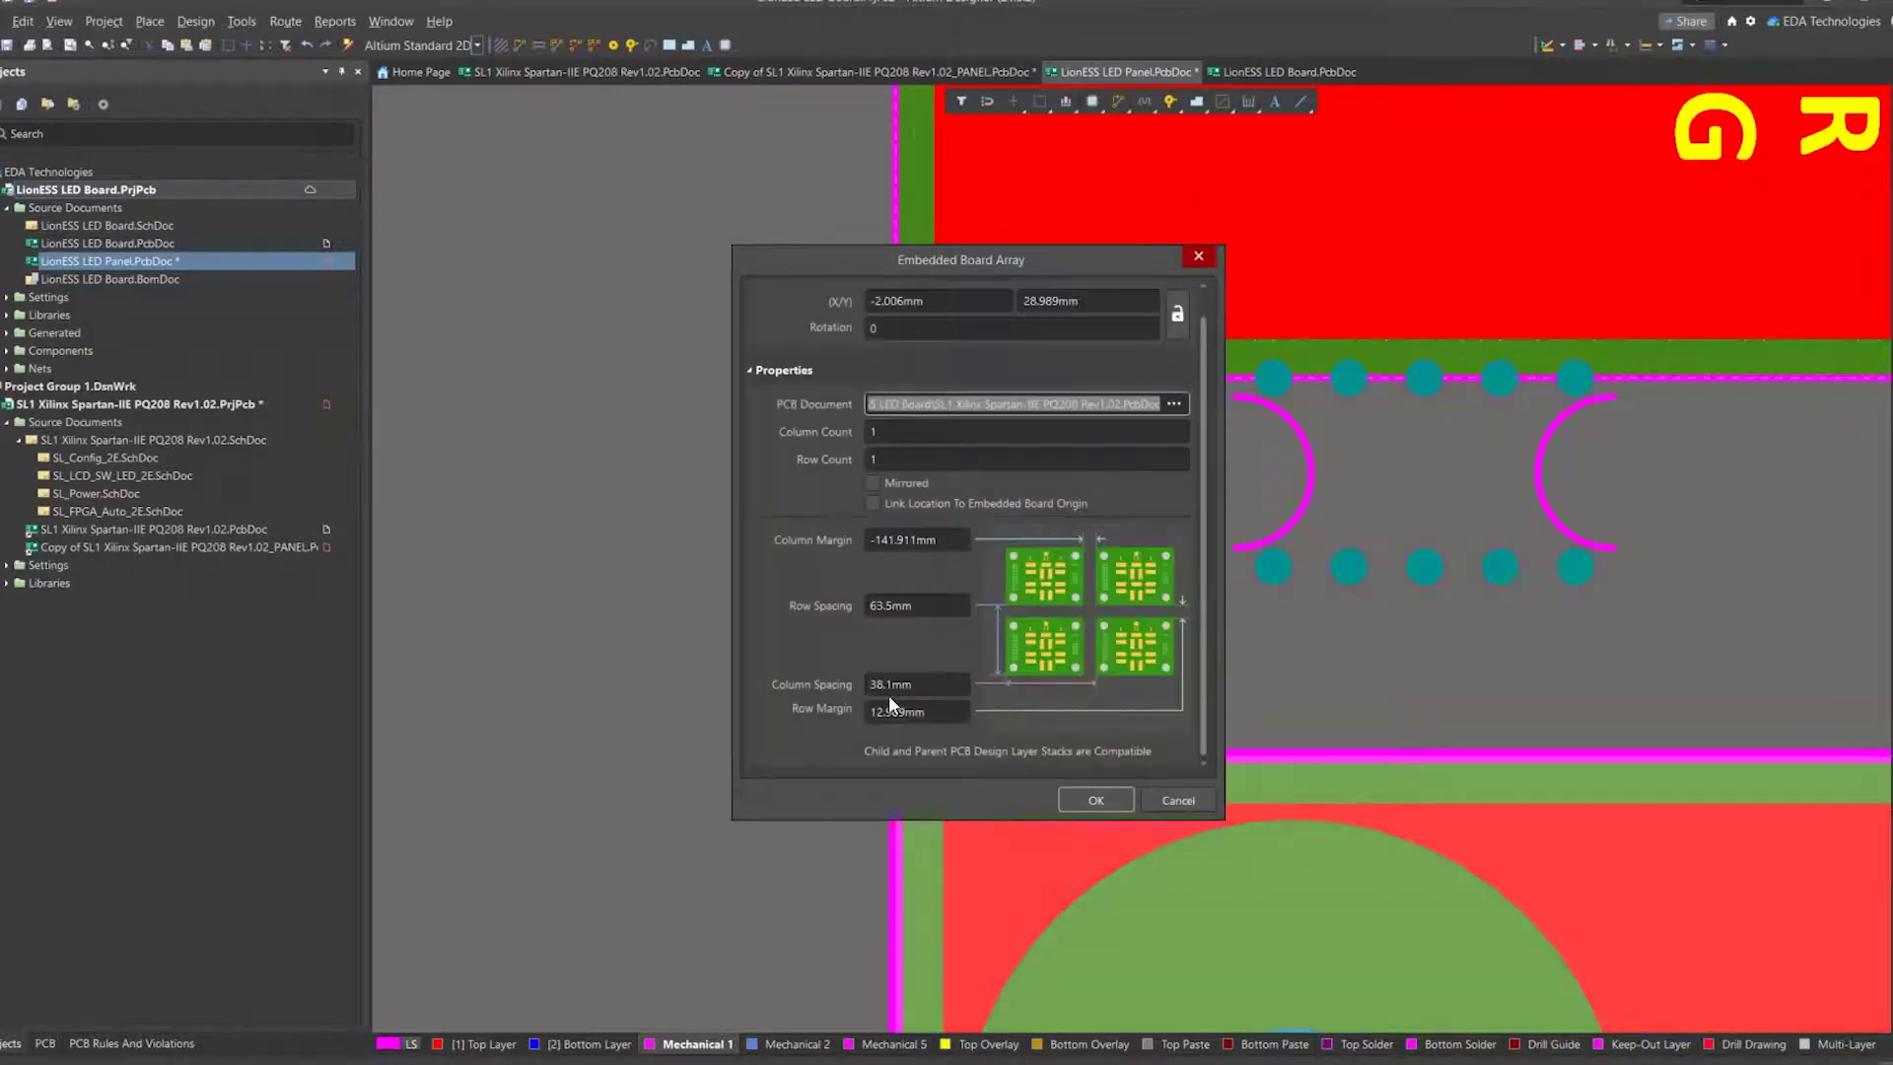
{"action": "left_click", "coordinate": [1178, 799]}
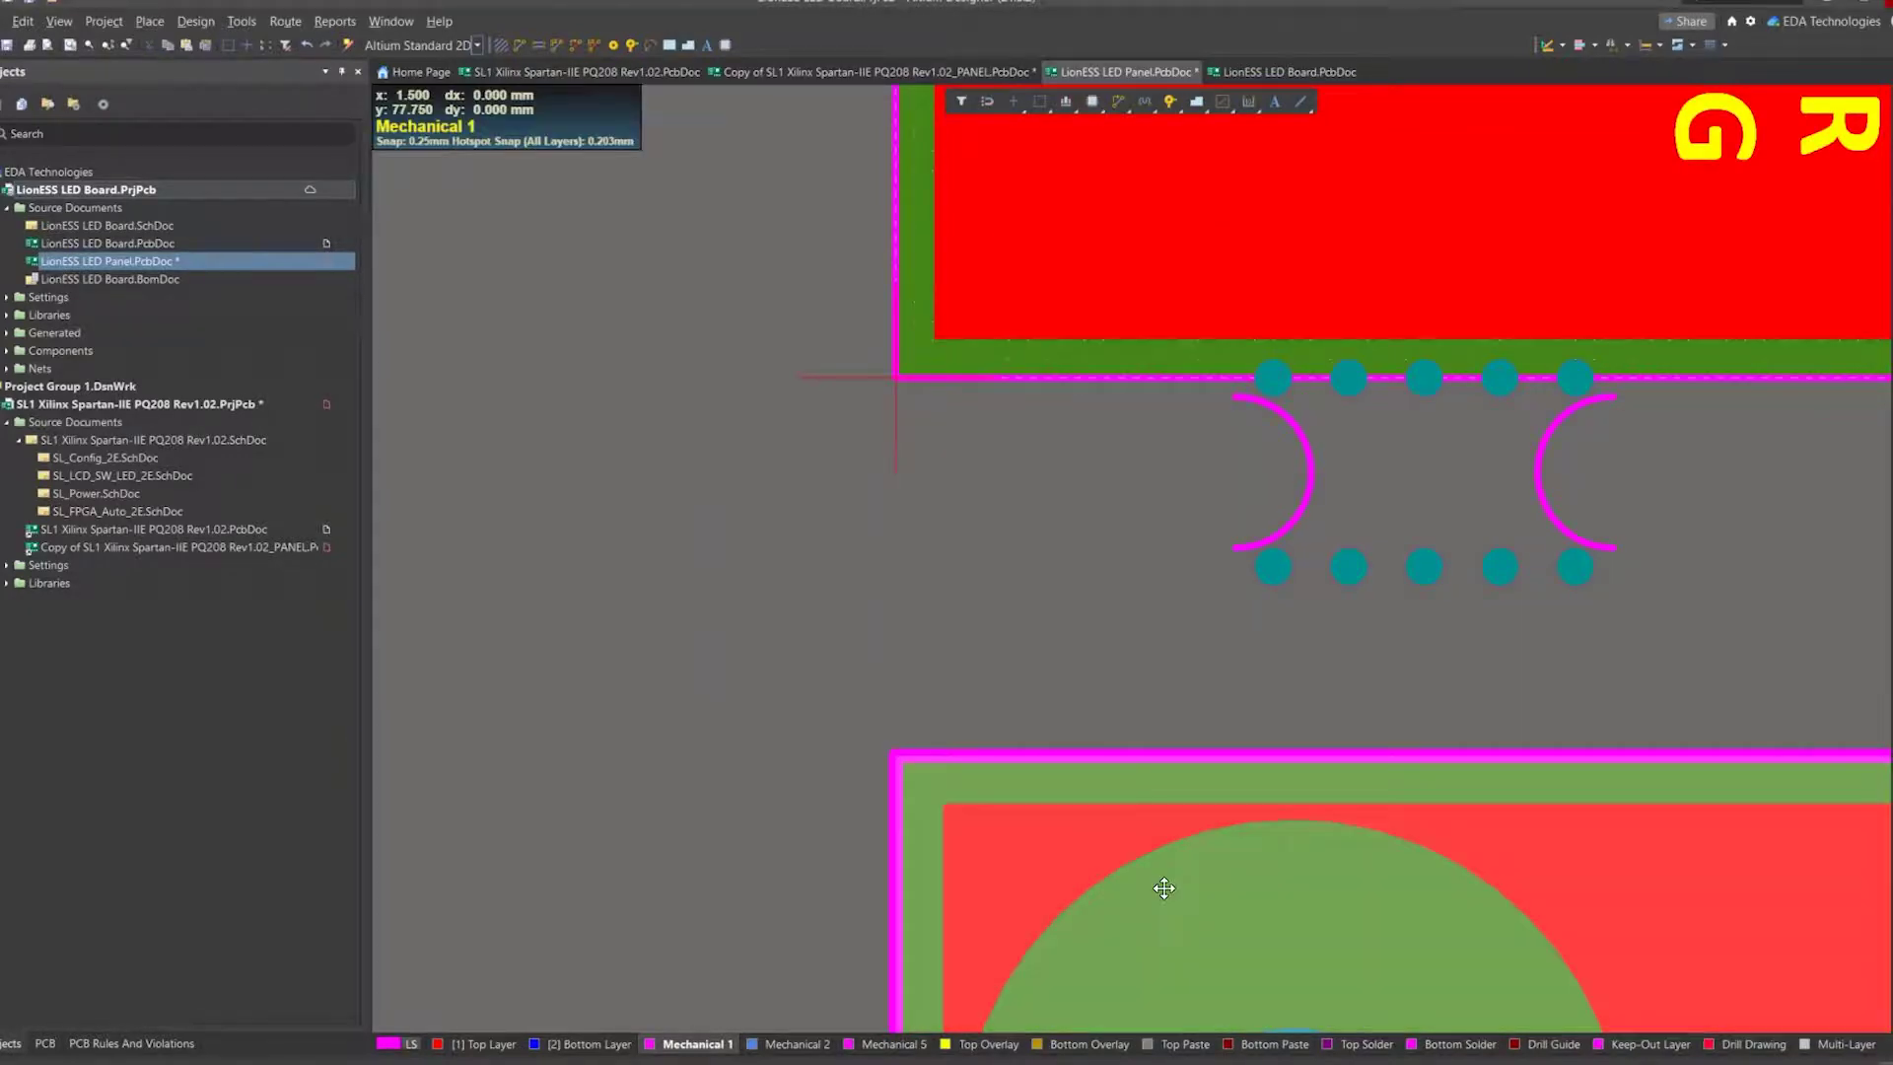
{"action": "right_click", "coordinate": [1163, 886]}
{"action": "left_click", "coordinate": [1291, 827]}
{"action": "double_click", "coordinate": [970, 507]}
{"action": "type", "text": "2"}
{"action": "key", "text": "Return"}
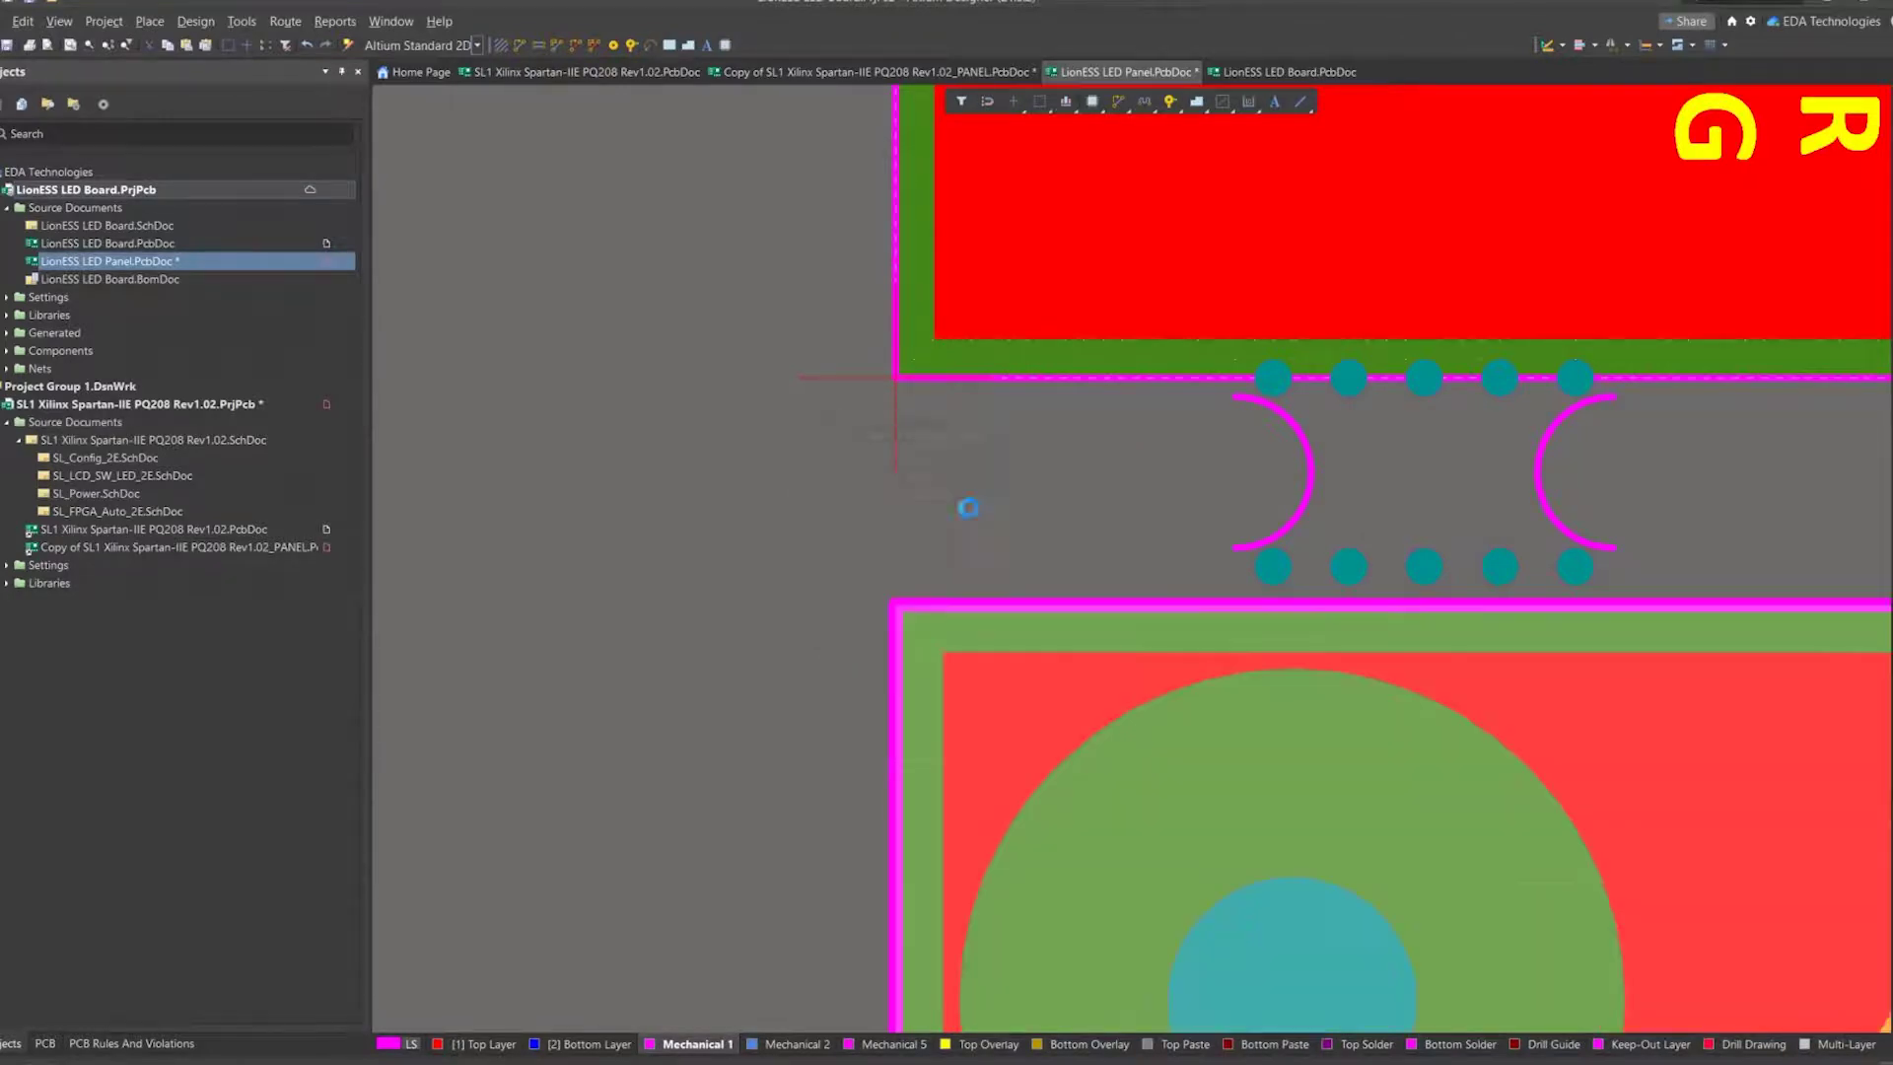
Move the SL1 board array up along Y again to leave a 2 mm routing gap below the LED array.
{"action": "right_click", "coordinate": [1279, 758]}
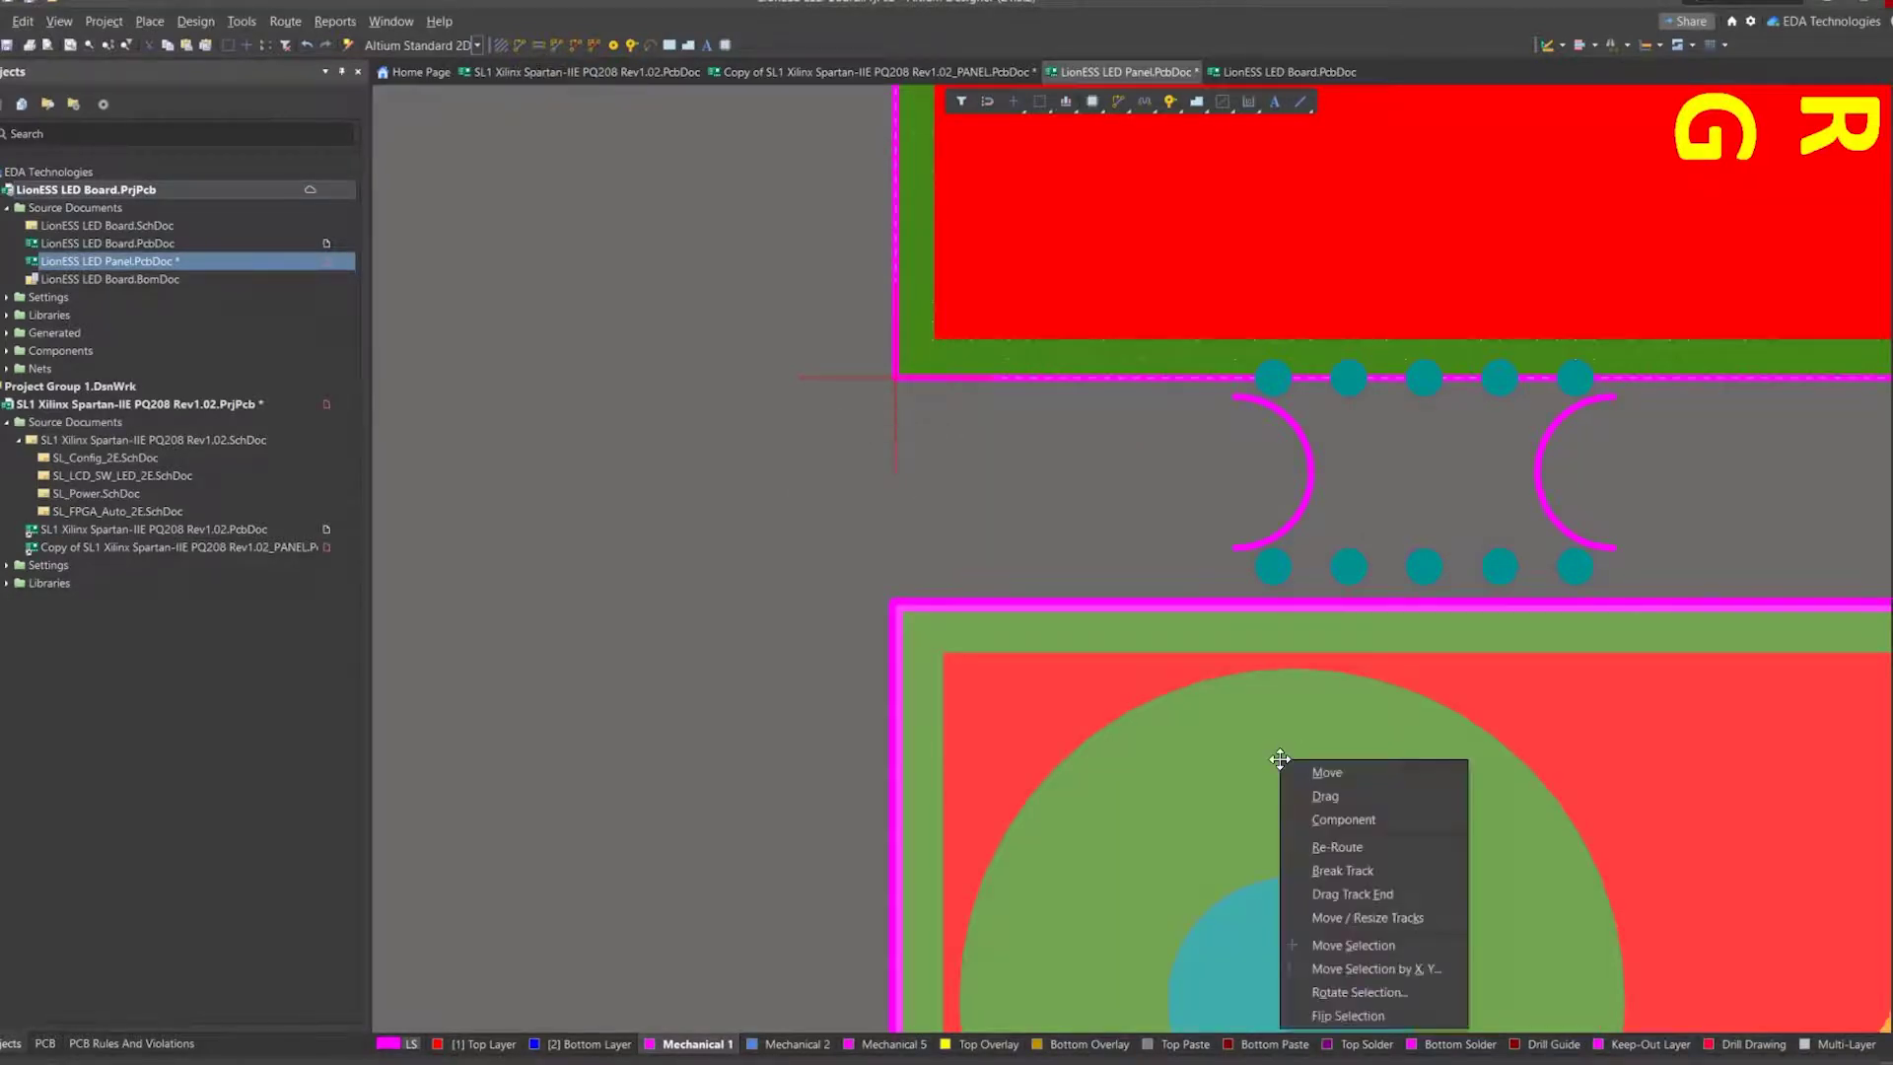
{"action": "left_click", "coordinate": [1434, 973]}
{"action": "double_click", "coordinate": [974, 516]}
{"action": "type", "text": "2"}
{"action": "key", "text": "Return"}
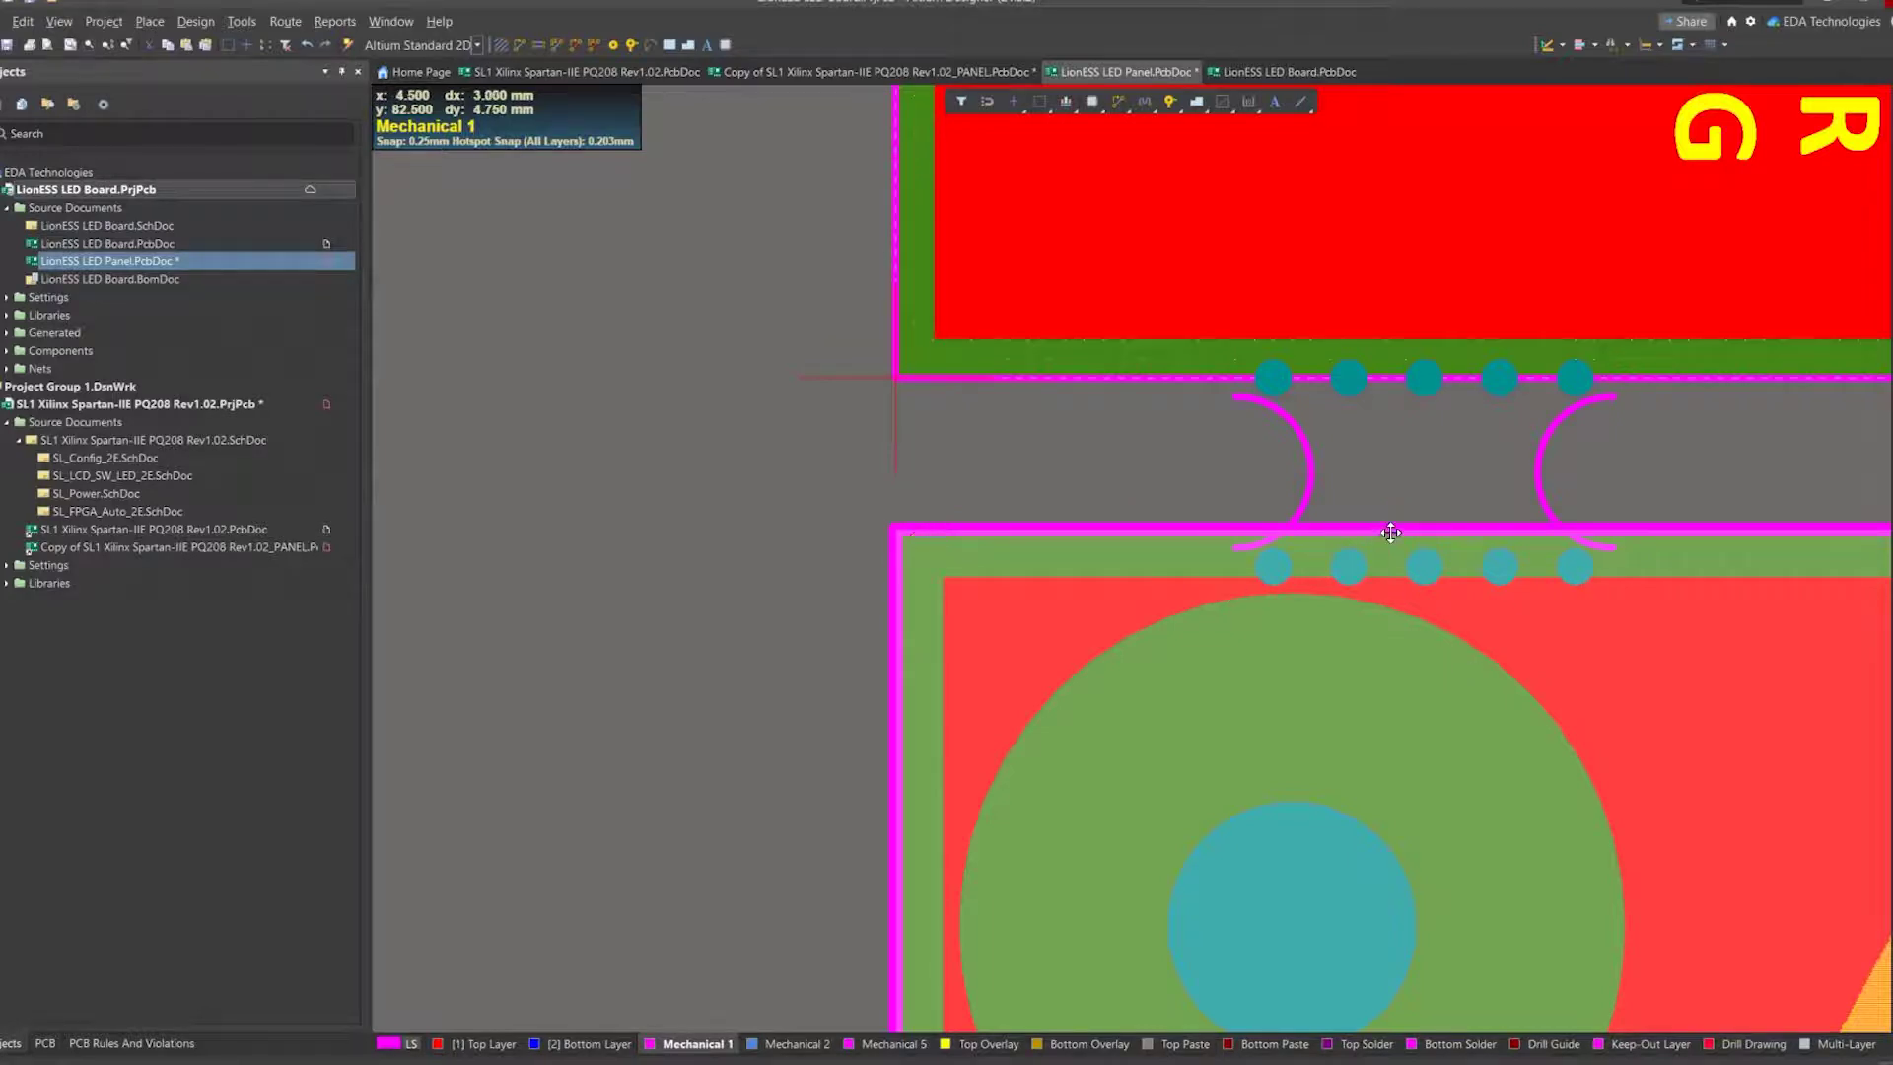
Move the SL1 board array down so its upper edge runs through the mousebite's lower row of holes.
{"action": "left_click_drag", "start_coordinate": [1393, 532], "coordinate": [1381, 568]}
{"action": "scroll", "coordinate": [1106, 533], "scroll_direction": "down", "scroll_amount": 1, "text": "ctrl"}
{"action": "right_click_drag", "start_coordinate": [1200, 568], "coordinate": [857, 595]}
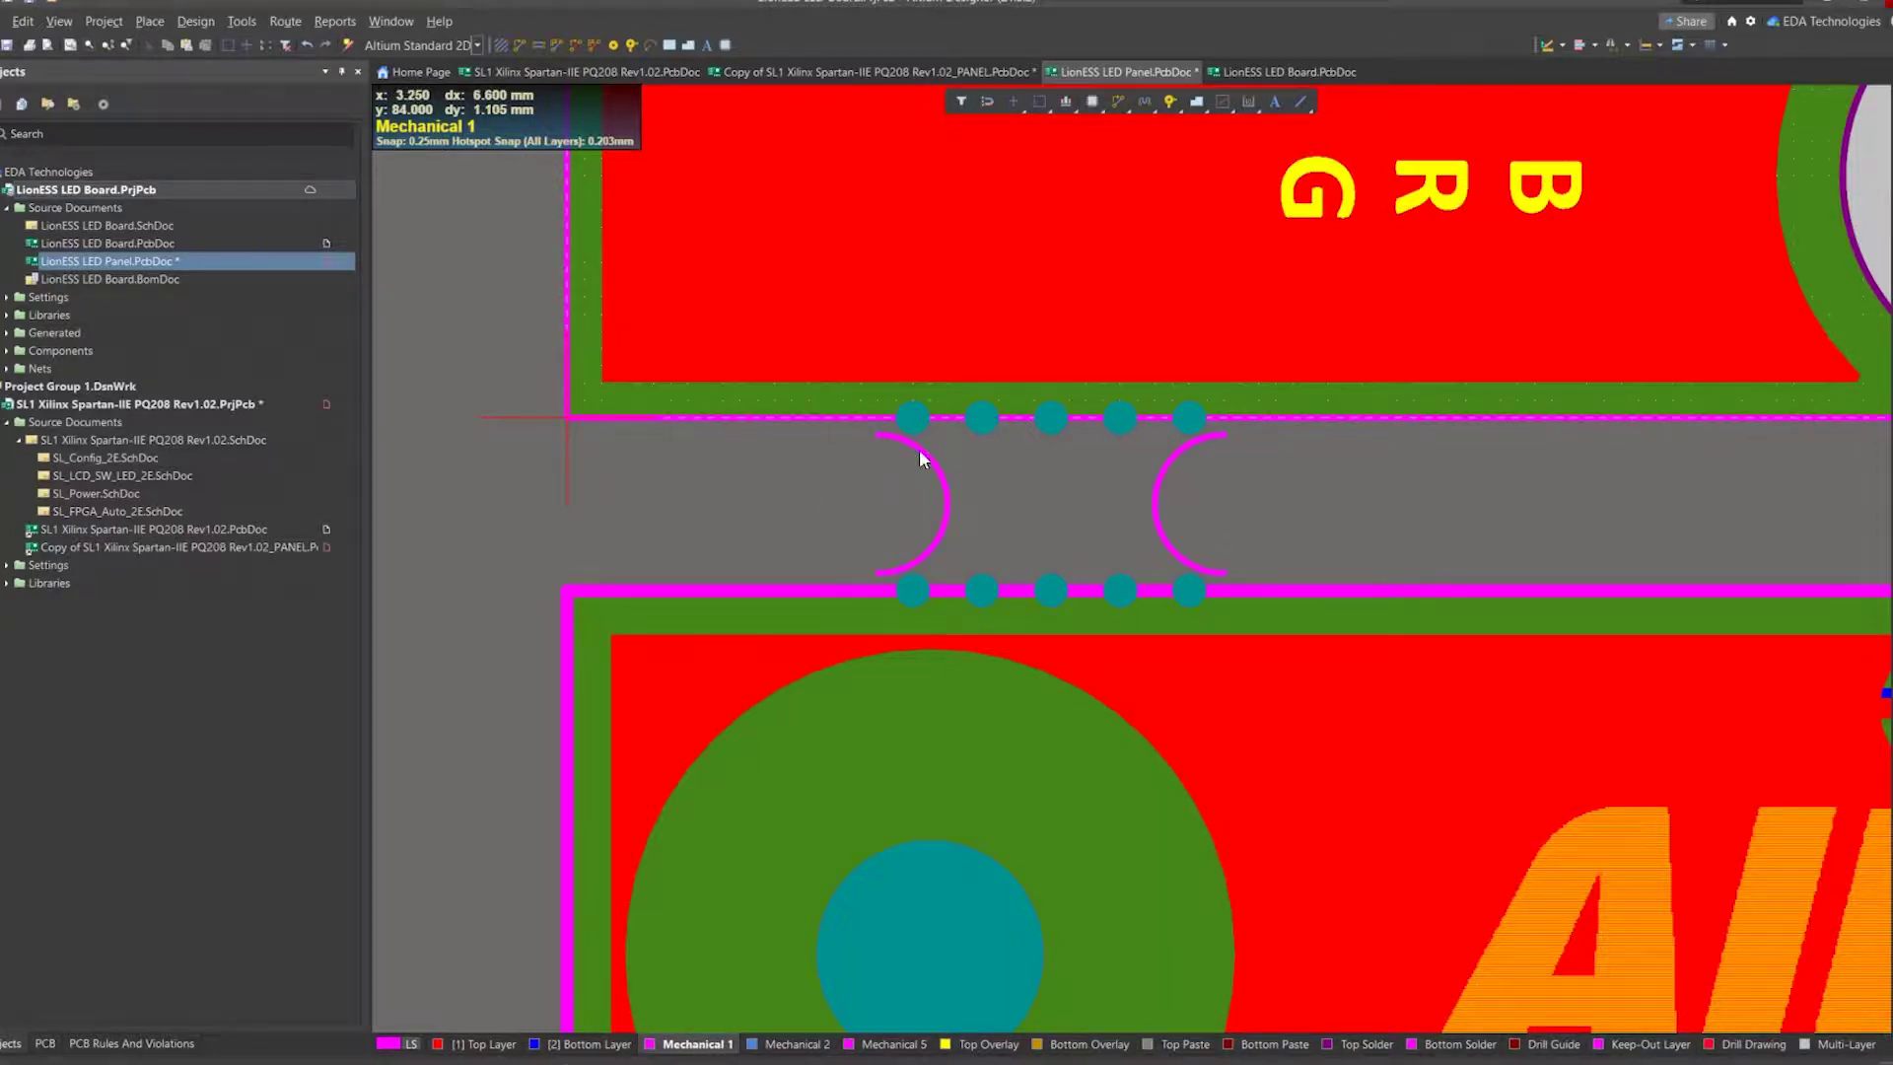
Move the SL1 board array up so its upper edge meets the lower ends of the mousebite's arcs.
{"action": "scroll", "coordinate": [874, 621], "scroll_direction": "up", "scroll_amount": 2, "text": "ctrl"}
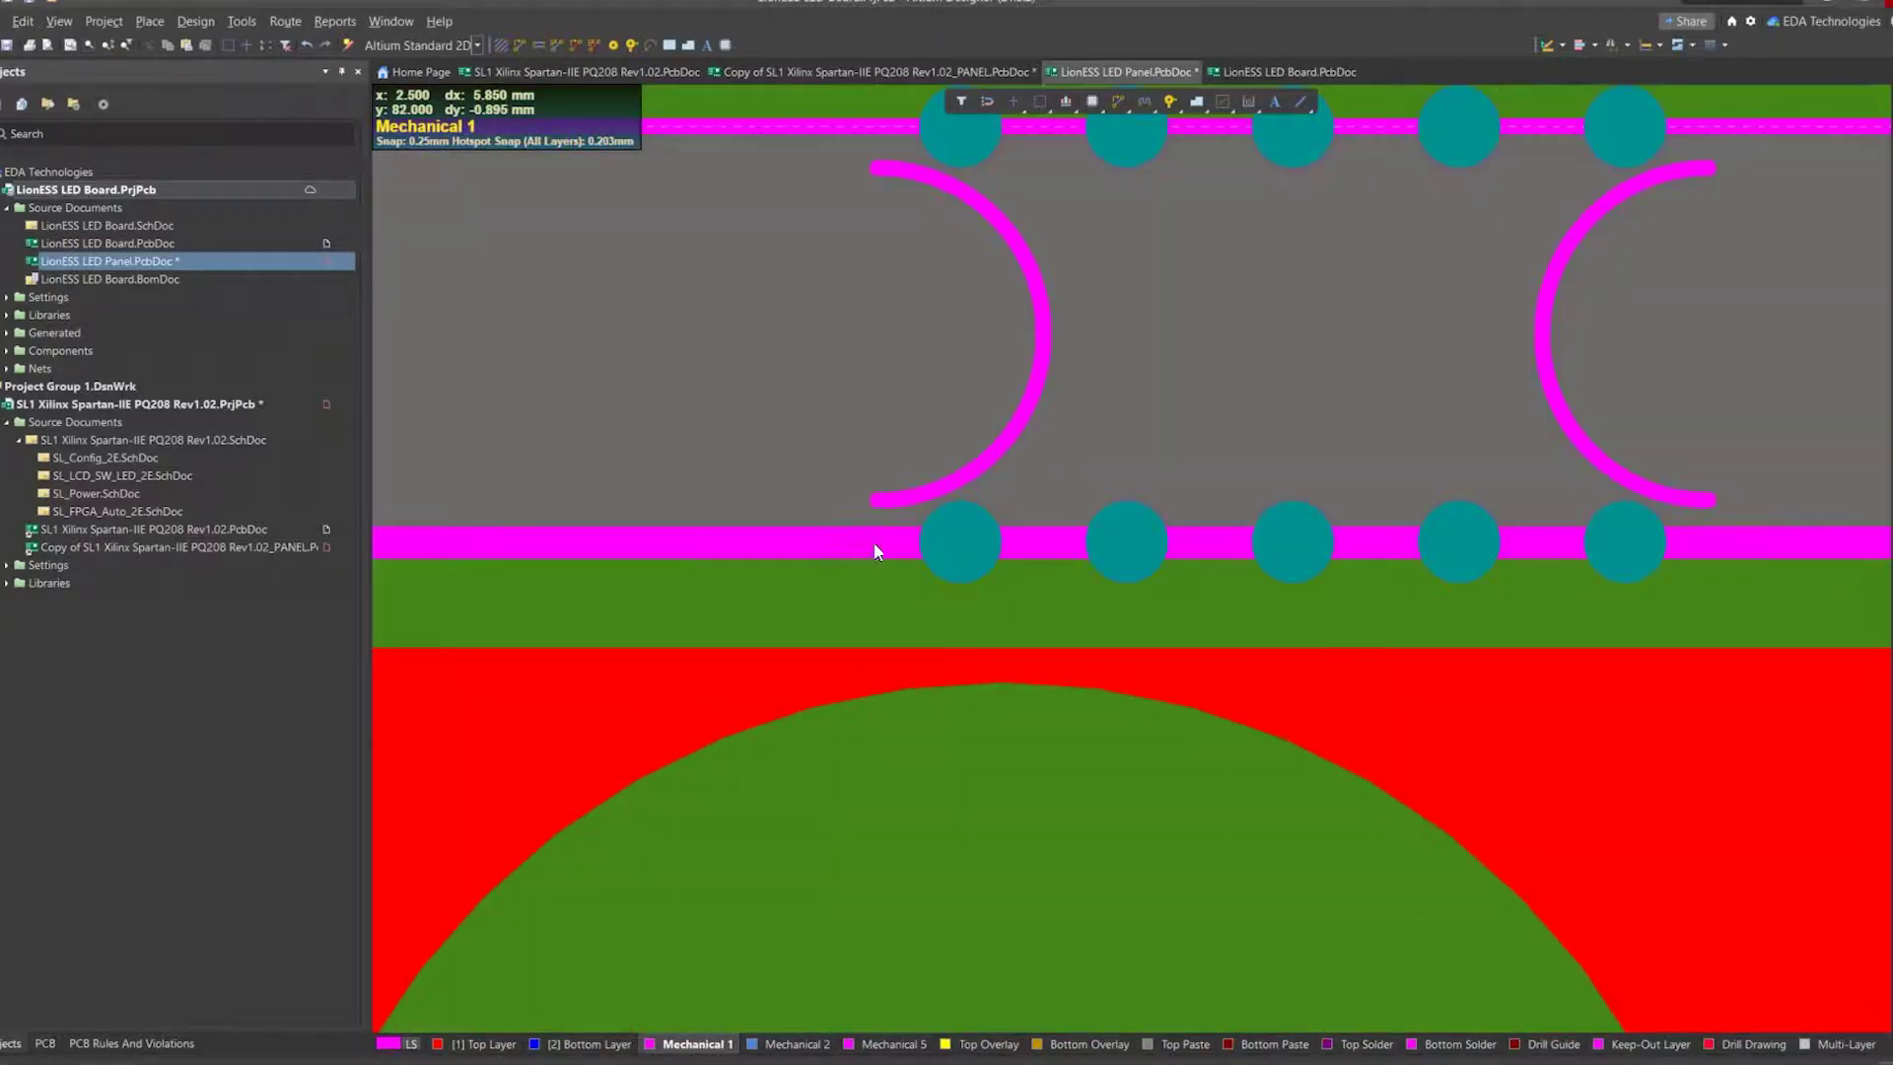
{"action": "left_click", "coordinate": [846, 568]}
{"action": "left_click_drag", "start_coordinate": [853, 554], "coordinate": [837, 520]}
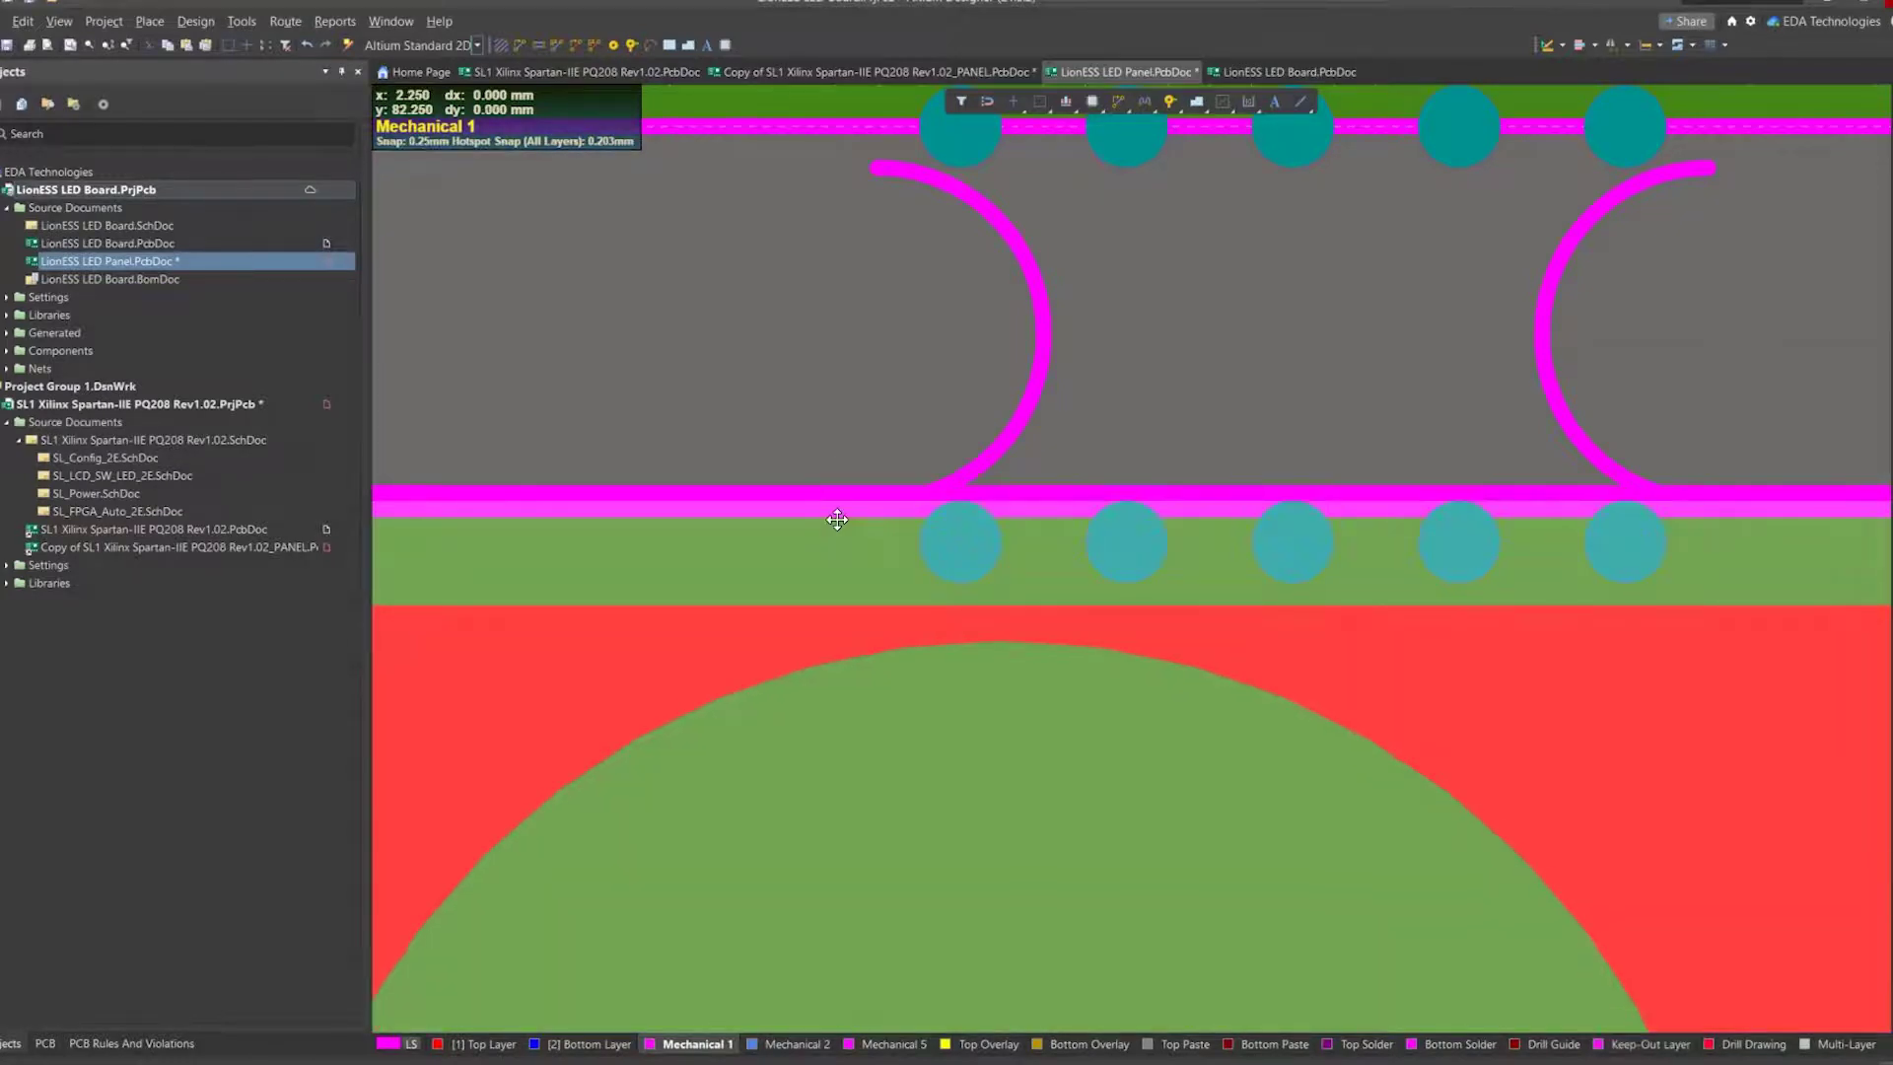
{"action": "left_click", "coordinate": [817, 353]}
{"action": "scroll", "coordinate": [817, 351], "scroll_direction": "down", "scroll_amount": 2, "text": "ctrl"}
{"action": "right_click_drag", "start_coordinate": [794, 385], "coordinate": [1019, 580]}
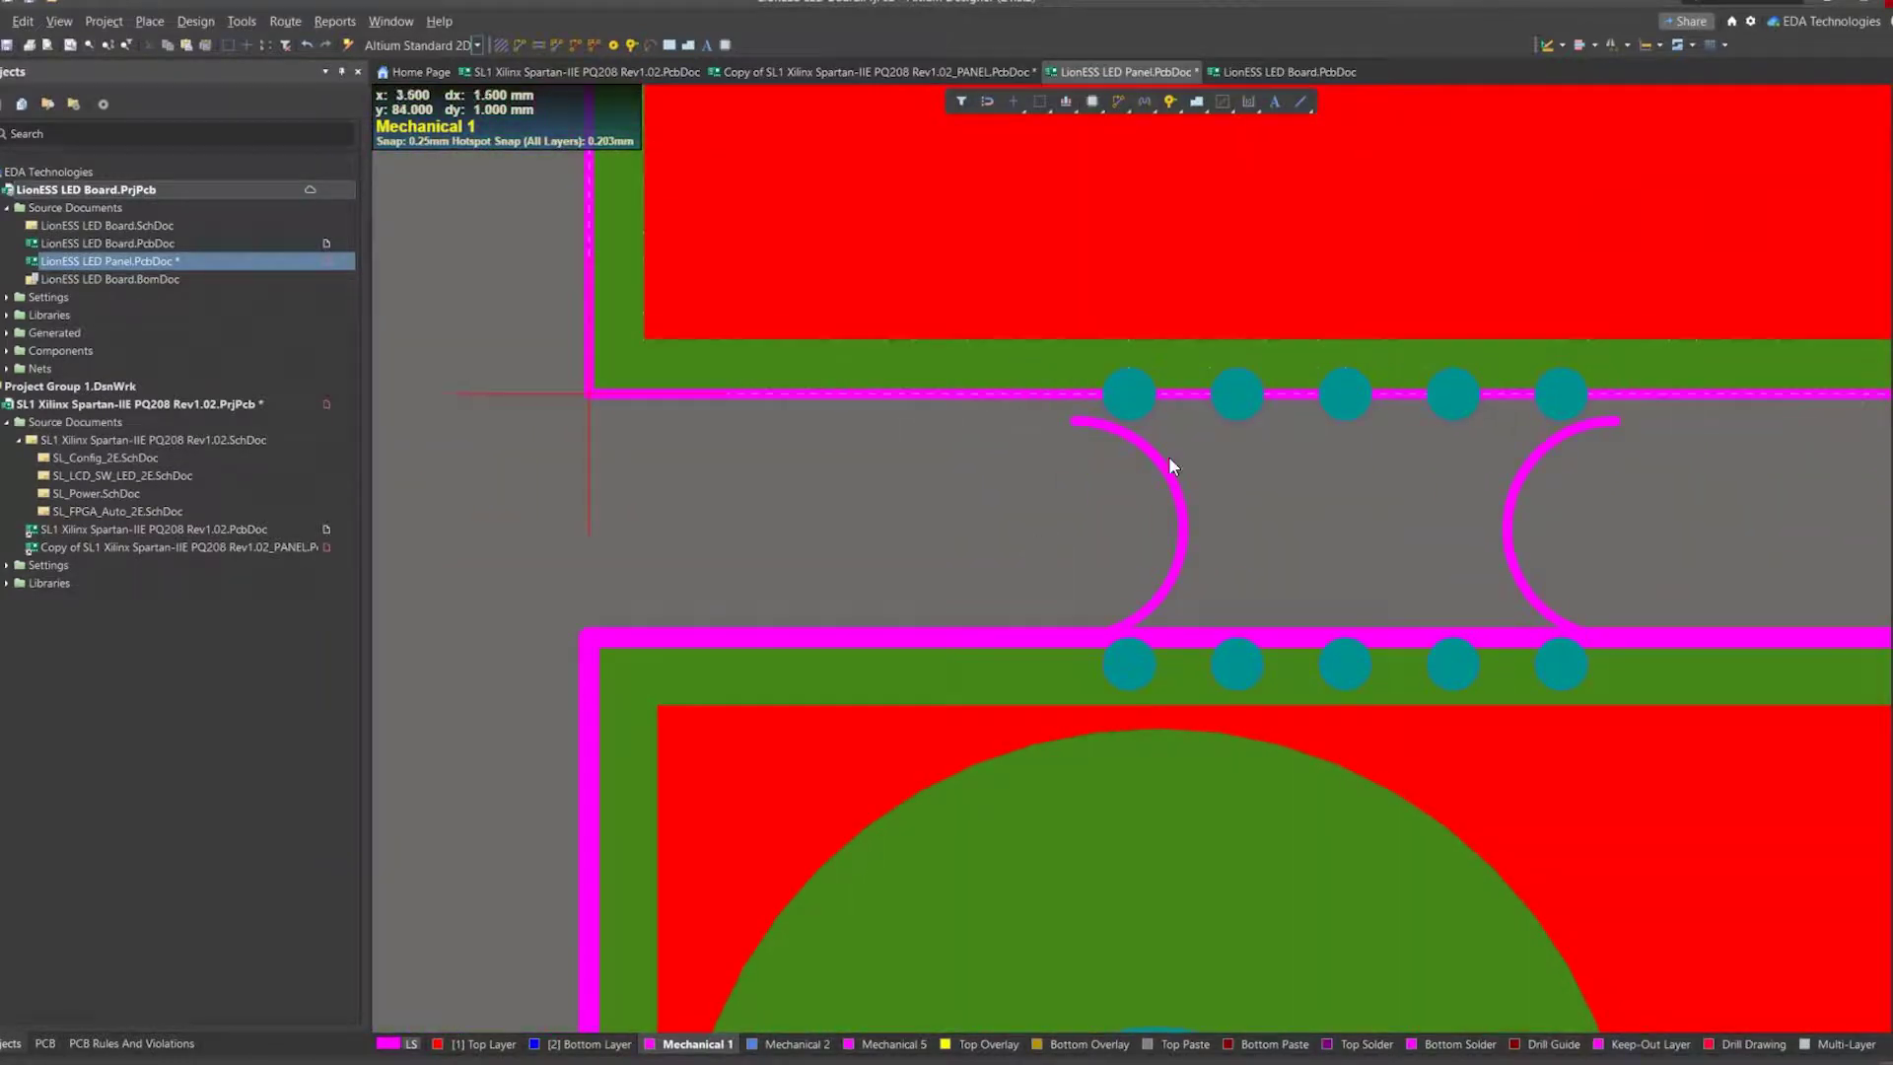
Move the mousebite component up so the upper ends of its arcs meet the LED board array's lower edge.
{"action": "left_click", "coordinate": [1092, 426]}
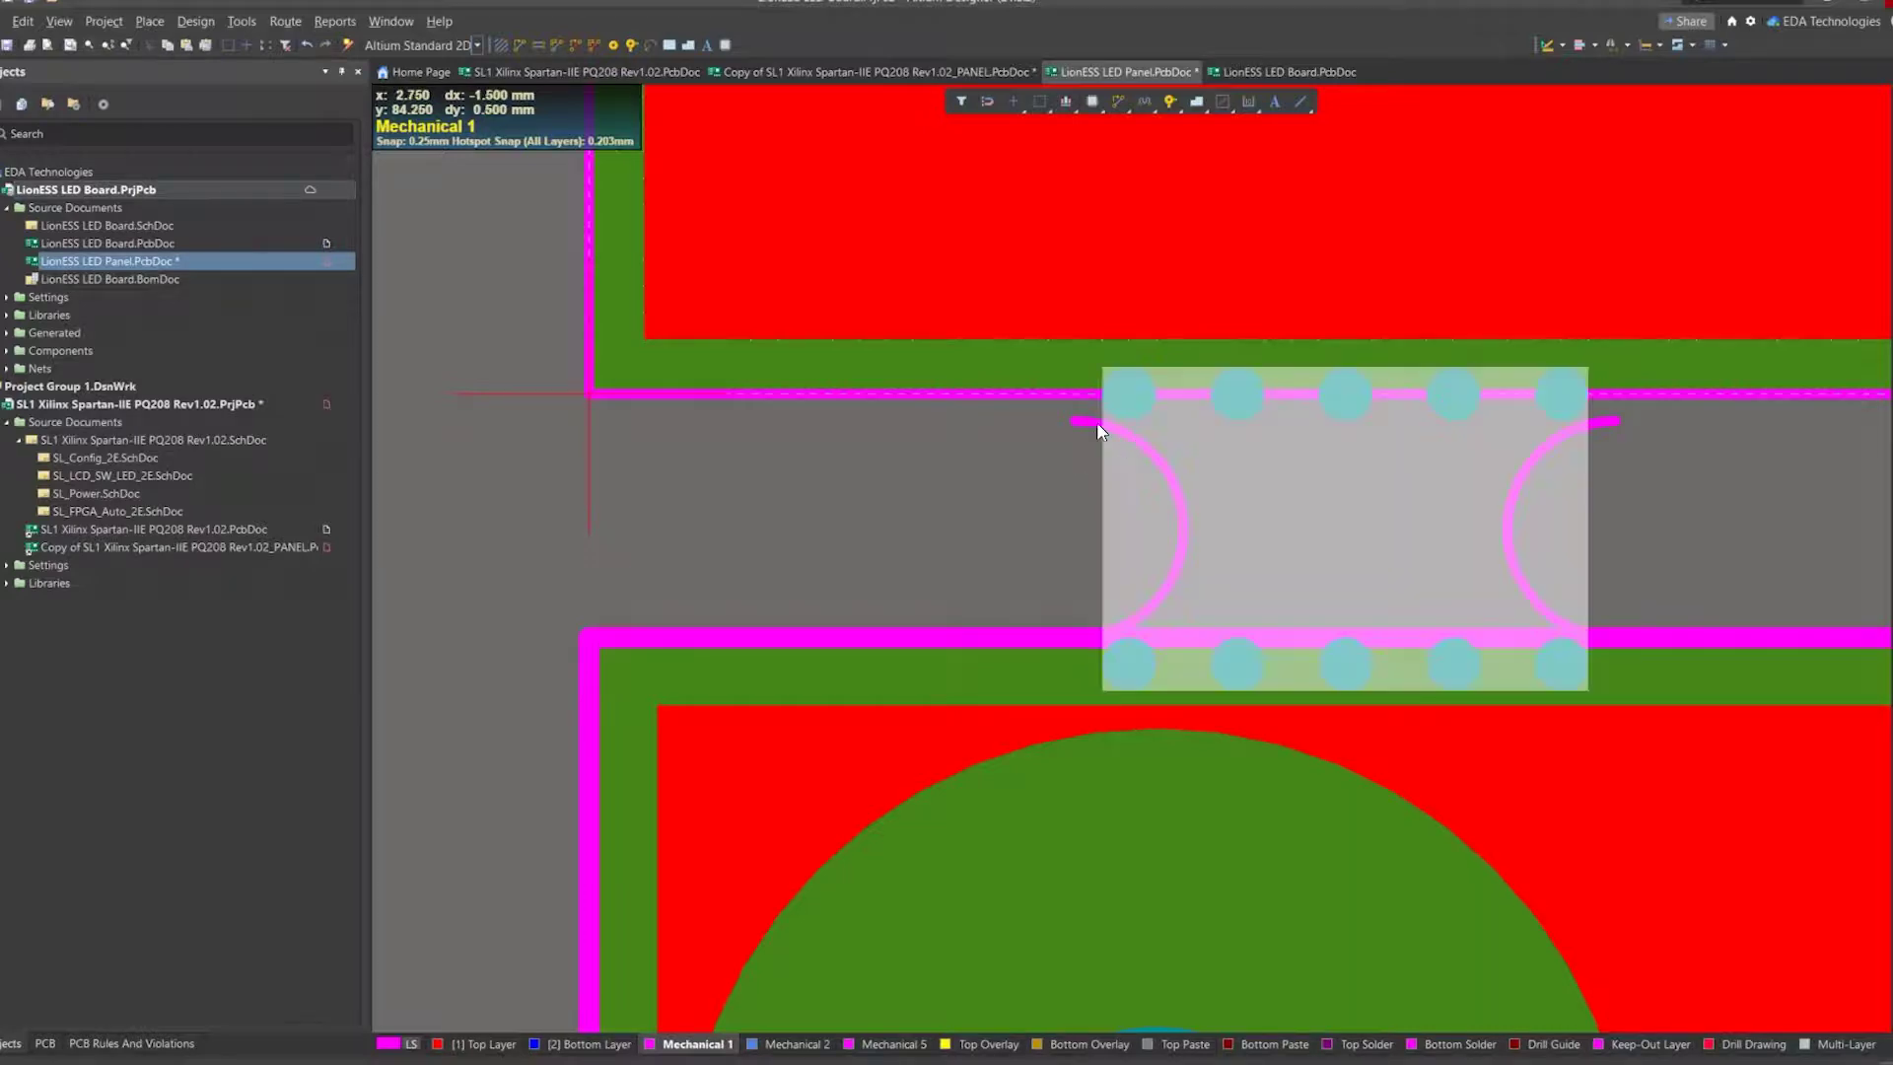
{"action": "right_click", "coordinate": [1230, 454]}
{"action": "key", "text": "s"}
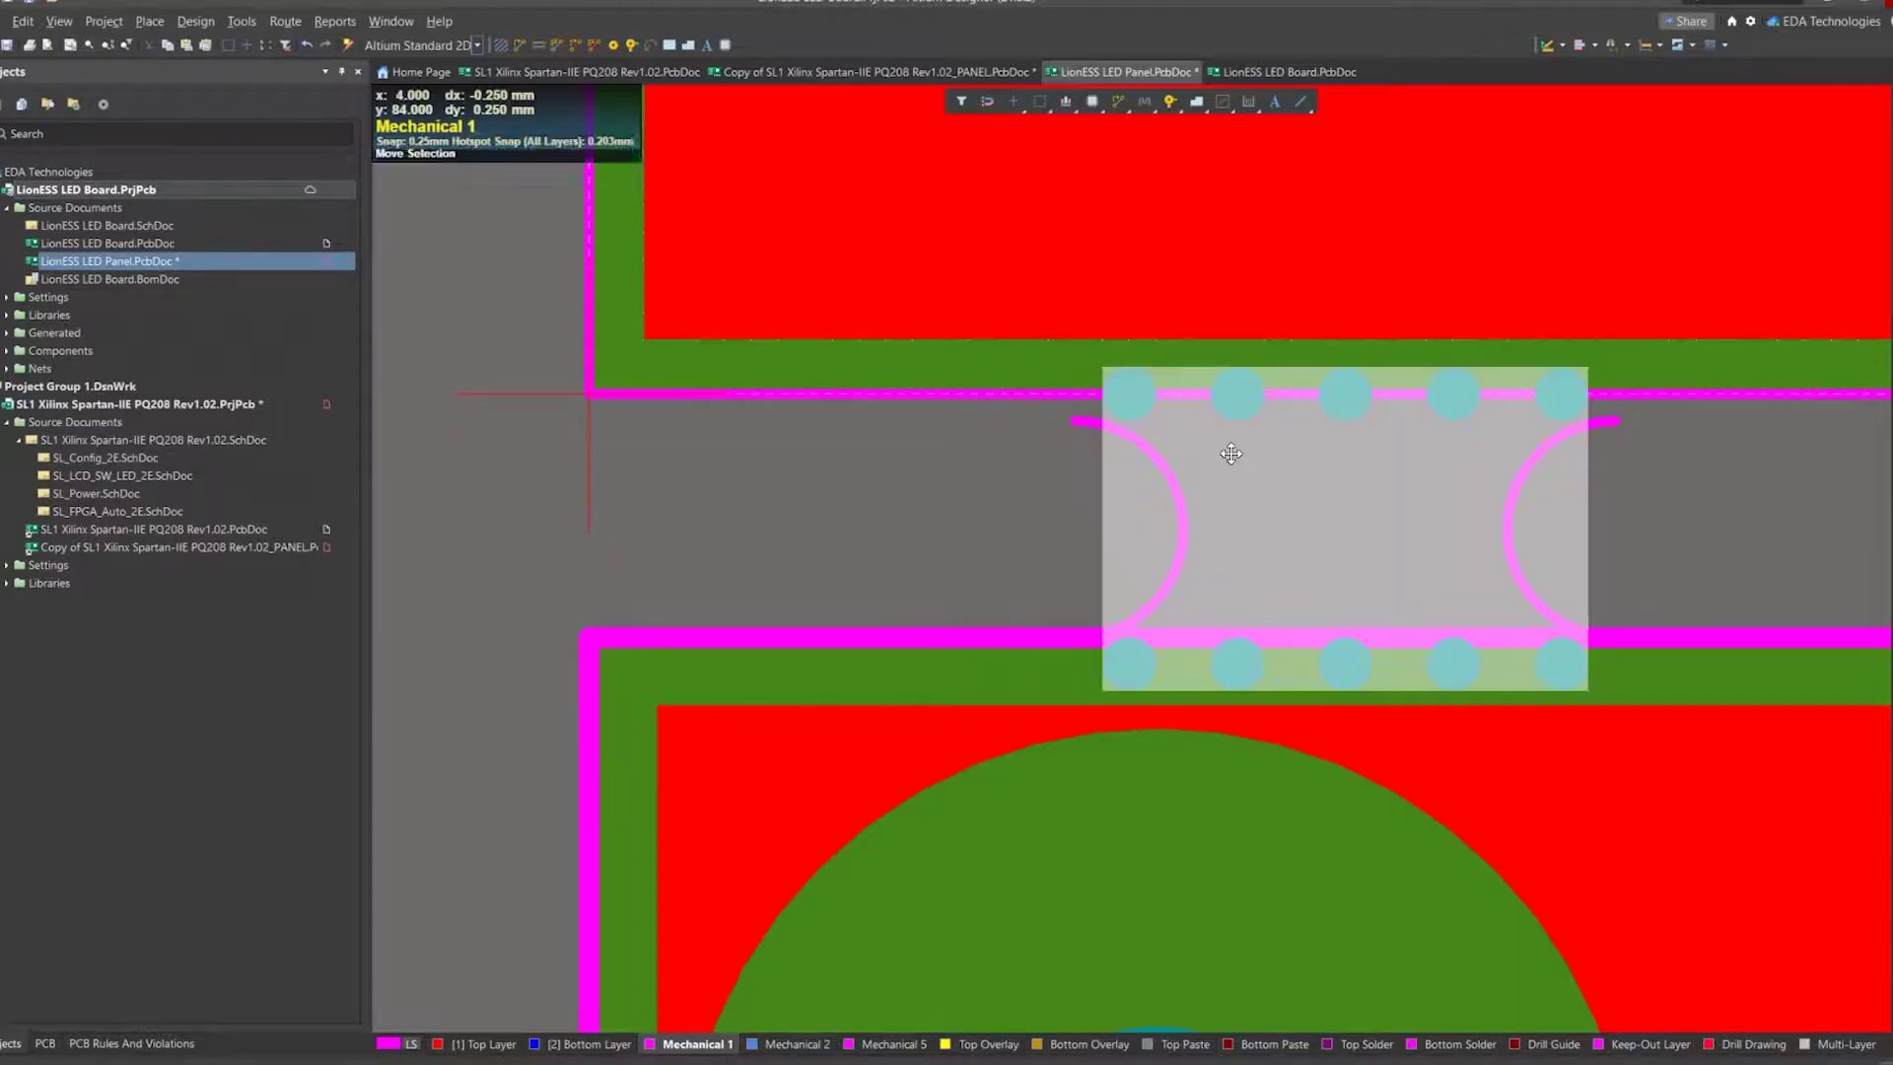
{"action": "left_click", "coordinate": [1234, 448]}
{"action": "left_click", "coordinate": [1236, 421]}
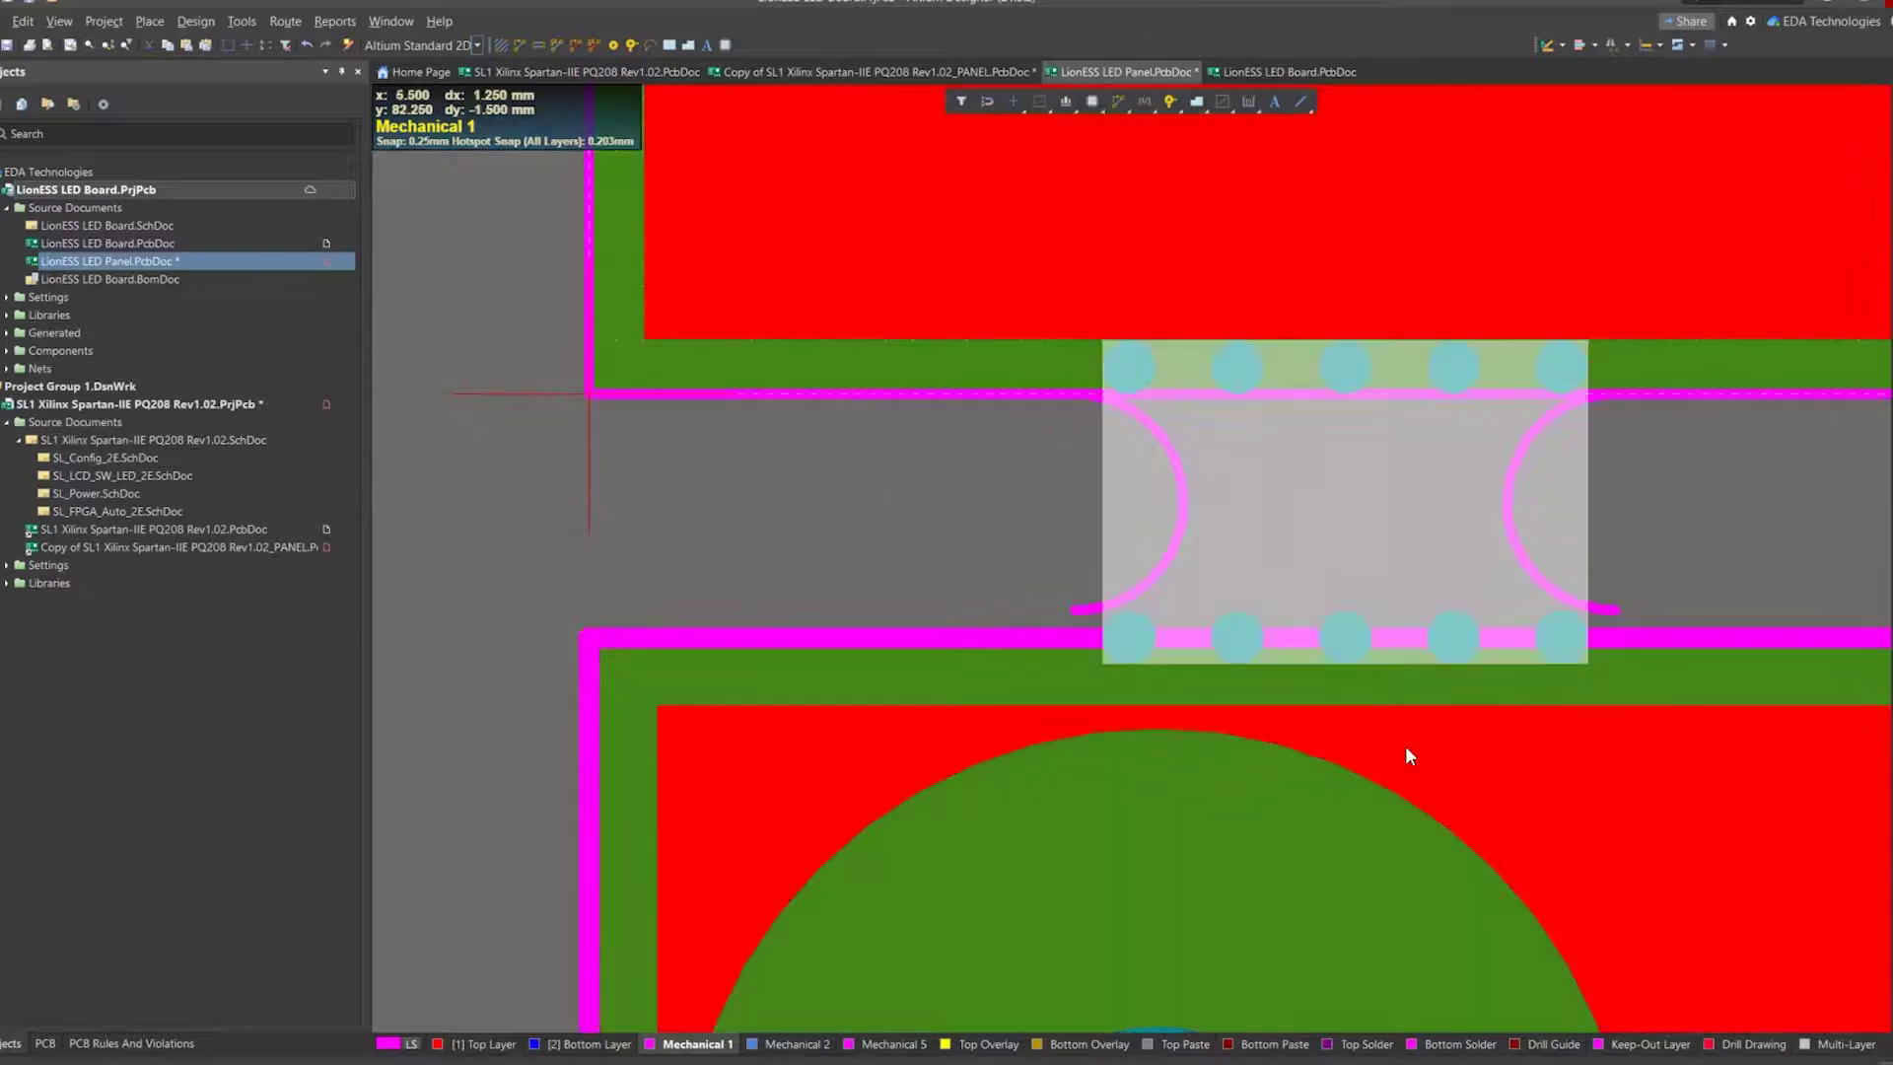
Move the SL1 board array up again until its upper edge touches the lower ends of the repositioned mousebite's arcs.
{"action": "left_click", "coordinate": [1079, 968]}
{"action": "key", "text": "m"}
{"action": "key", "text": "s"}
{"action": "left_click", "coordinate": [1062, 891]}
{"action": "left_click", "coordinate": [1075, 852]}
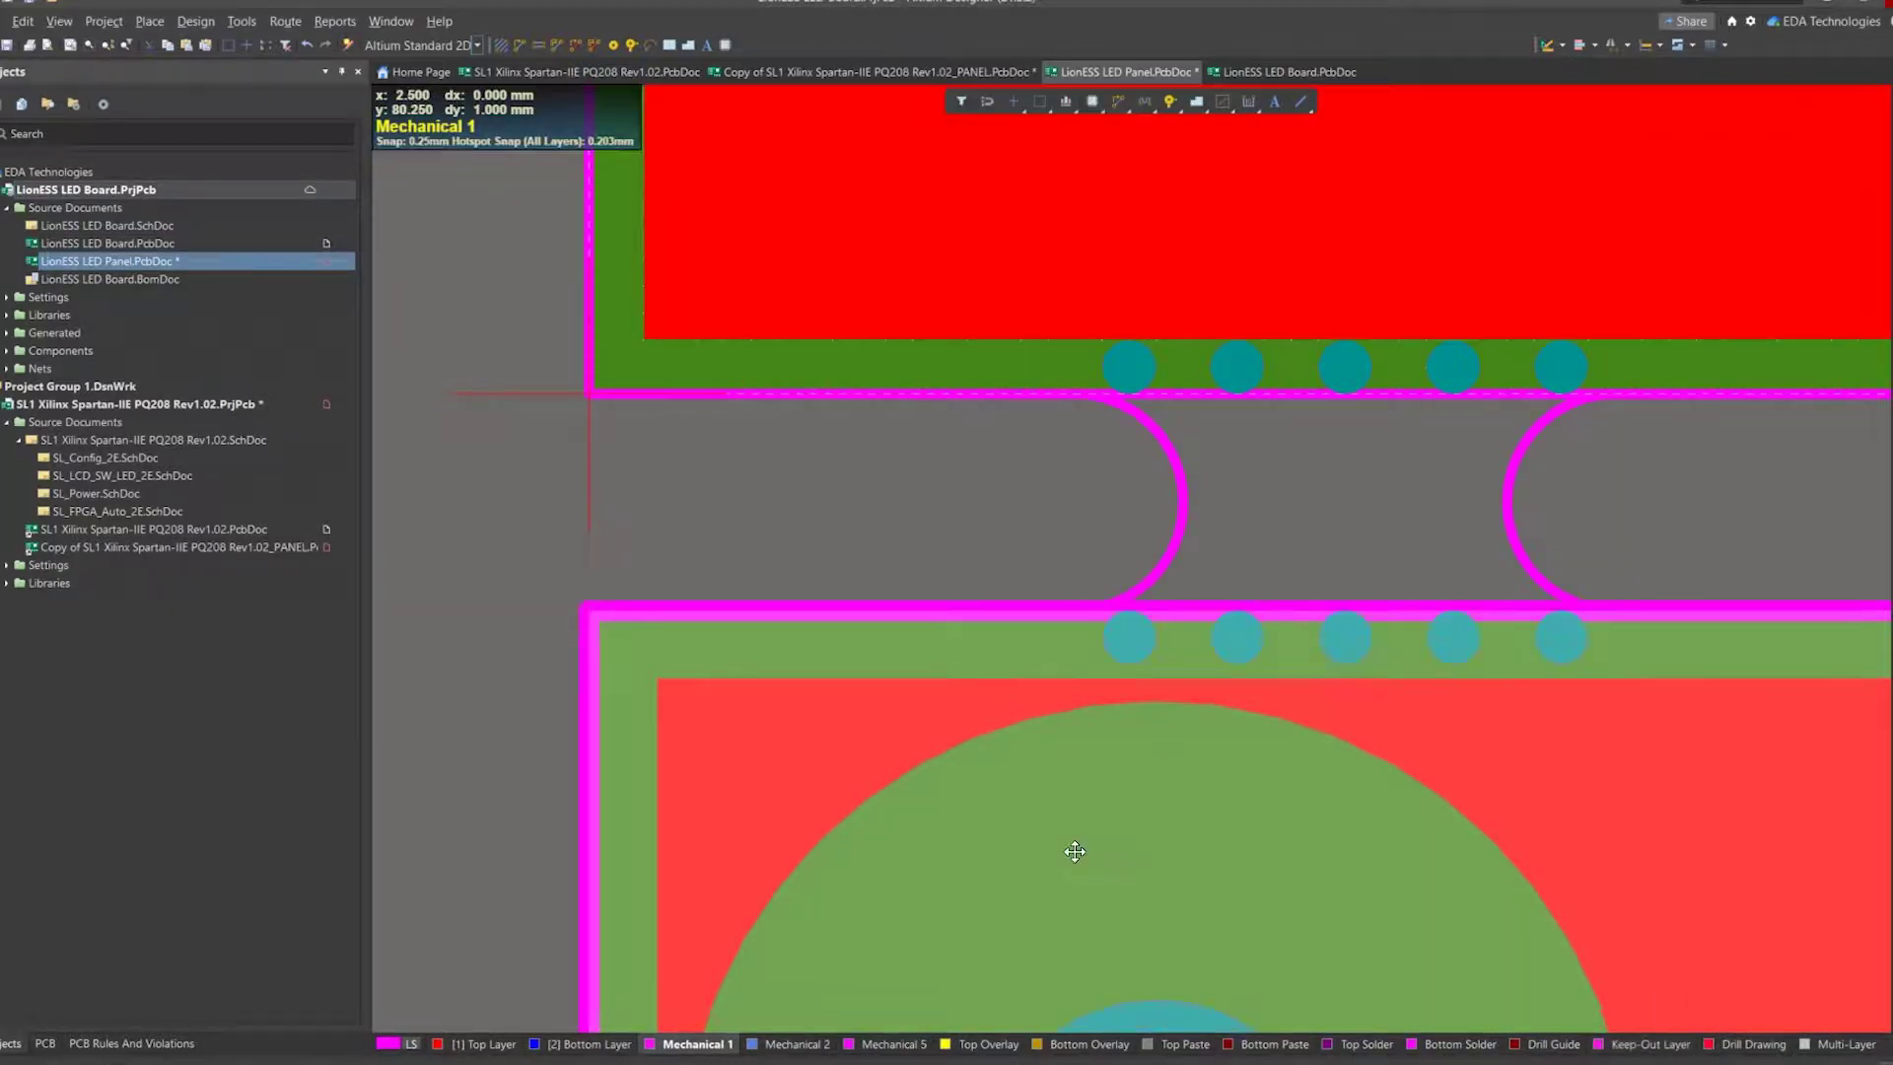
{"action": "left_click", "coordinate": [867, 485]}
{"action": "scroll", "coordinate": [588, 395], "scroll_direction": "down", "scroll_amount": 5, "text": "ctrl"}
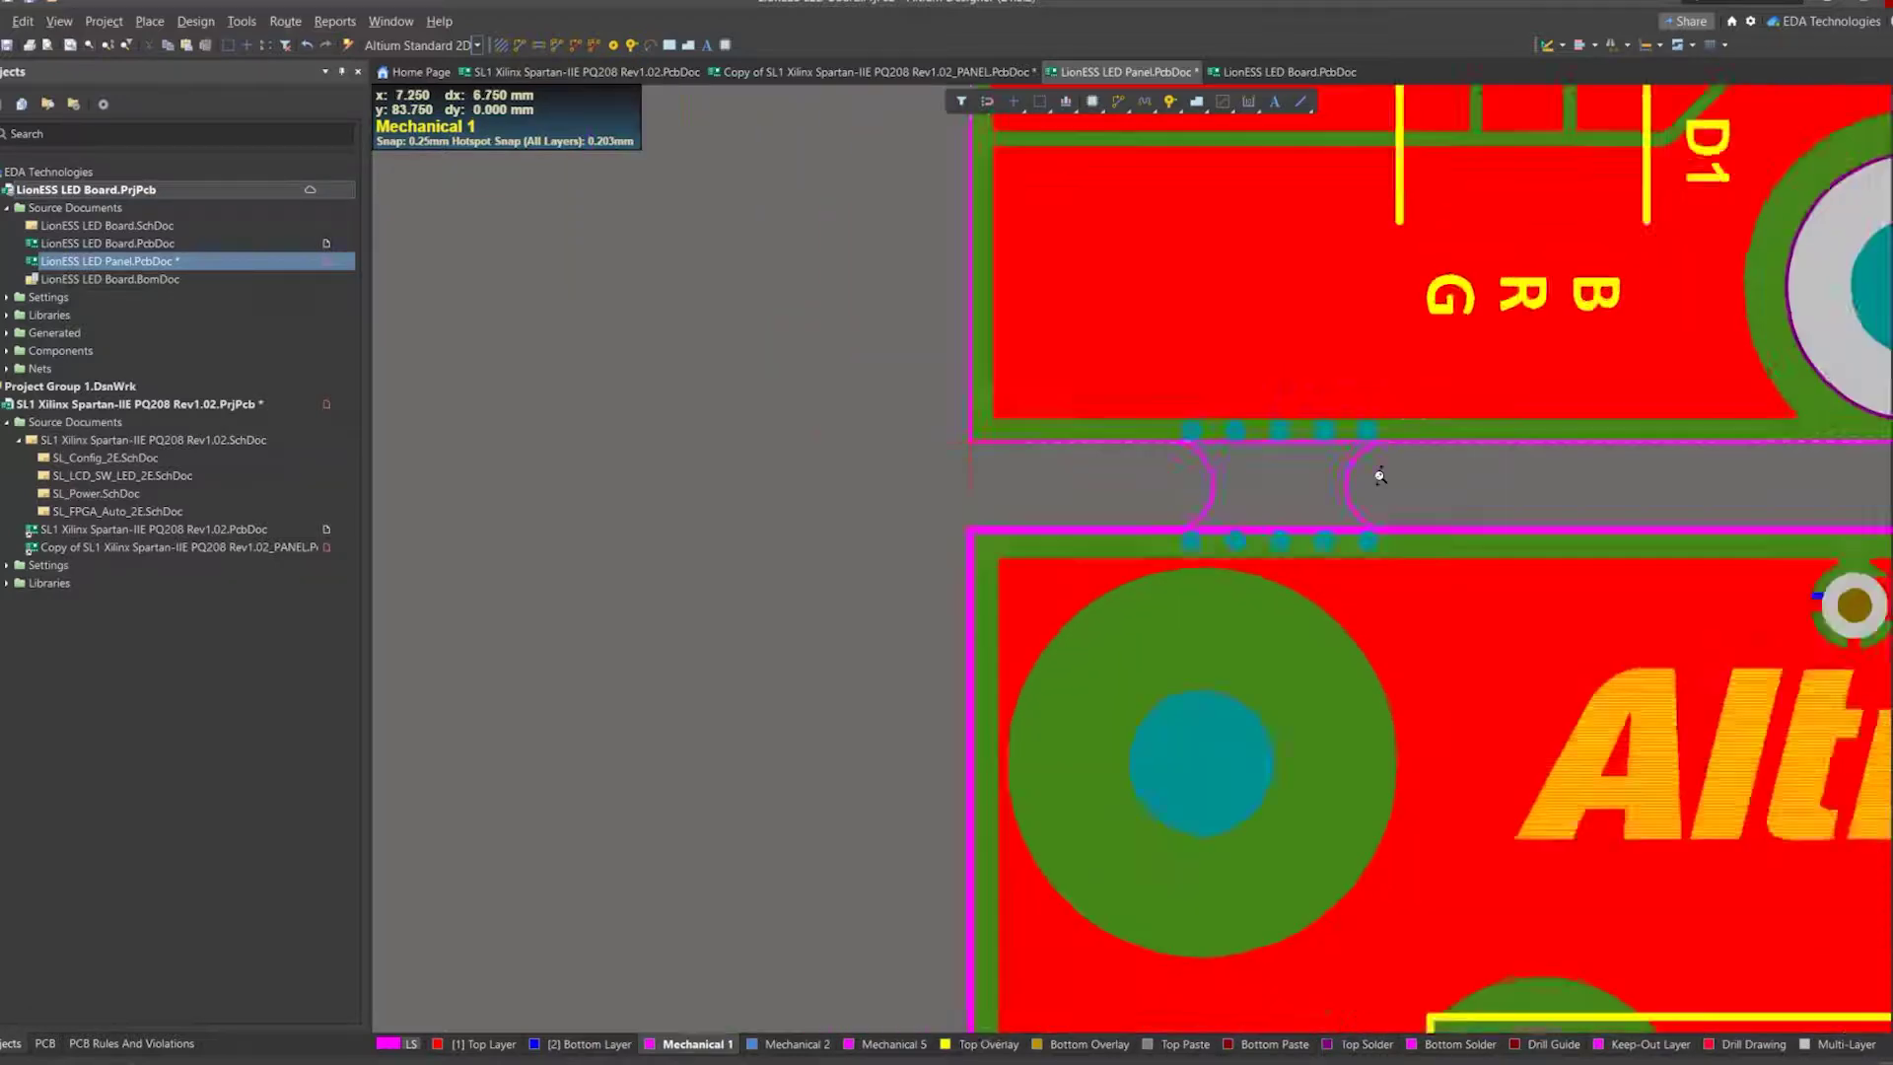
Copy the mousebite, using the upper end of its left arc on the LED array's lower edge as the reference point.
{"action": "scroll", "coordinate": [897, 598], "scroll_direction": "up", "scroll_amount": 2, "text": "ctrl"}
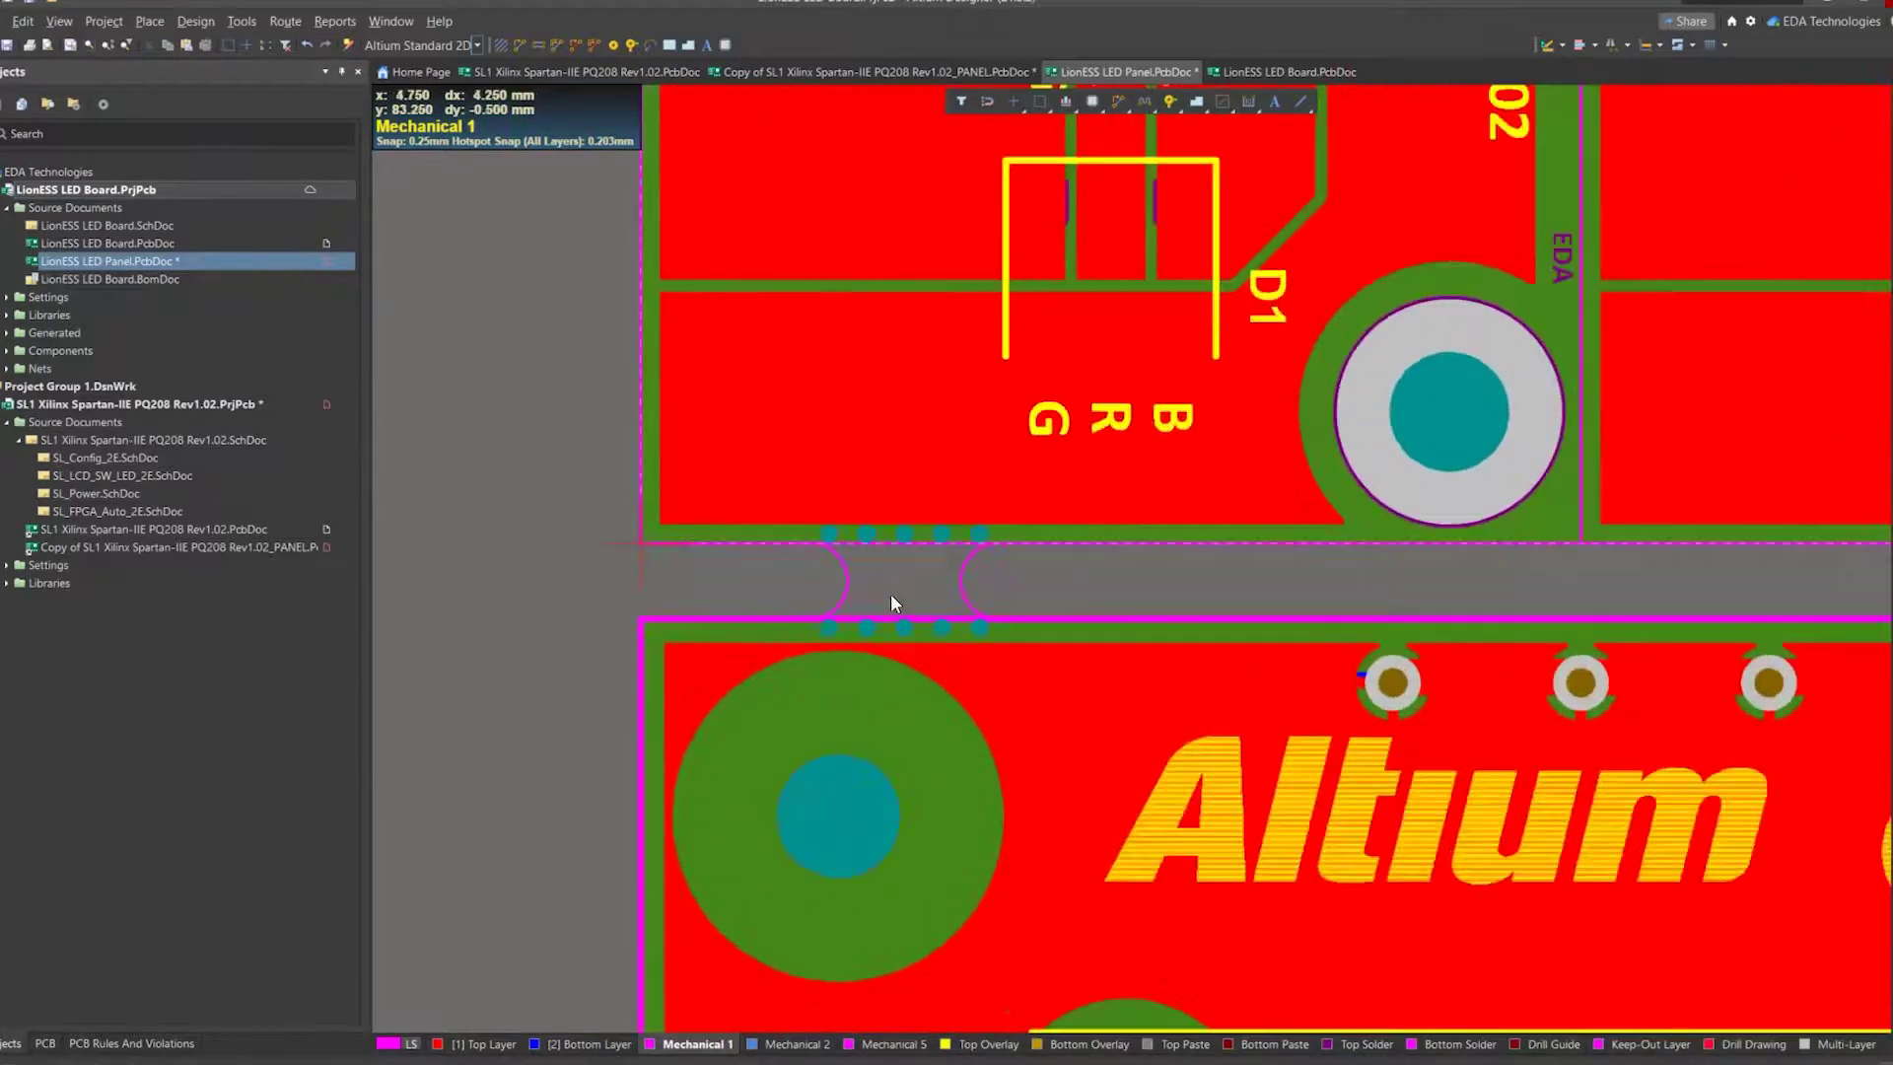
{"action": "key", "text": "ctrl+c"}
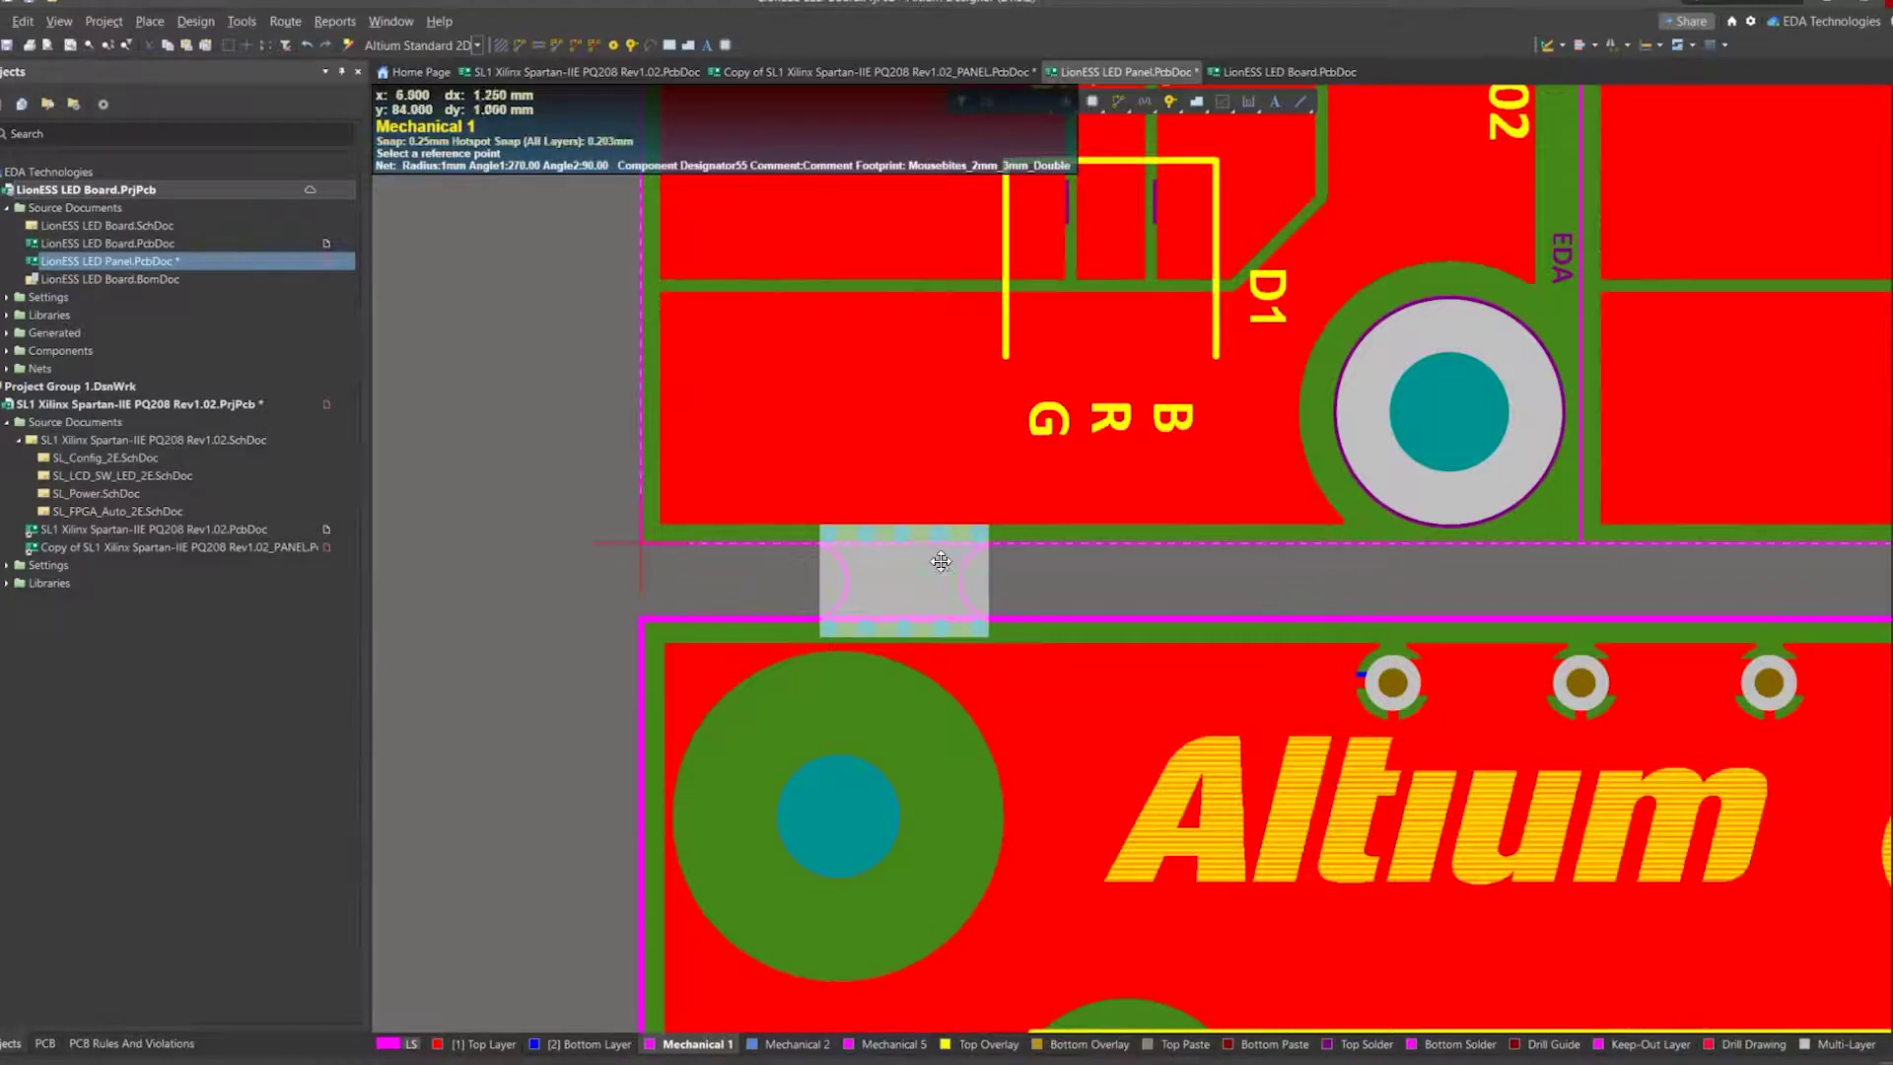
{"action": "scroll", "coordinate": [925, 553], "scroll_direction": "up", "scroll_amount": 4, "text": "ctrl"}
{"action": "left_click", "coordinate": [848, 479]}
{"action": "scroll", "coordinate": [1385, 552], "scroll_direction": "down", "scroll_amount": 4, "text": "ctrl"}
{"action": "right_click_drag", "start_coordinate": [1486, 565], "coordinate": [933, 597]}
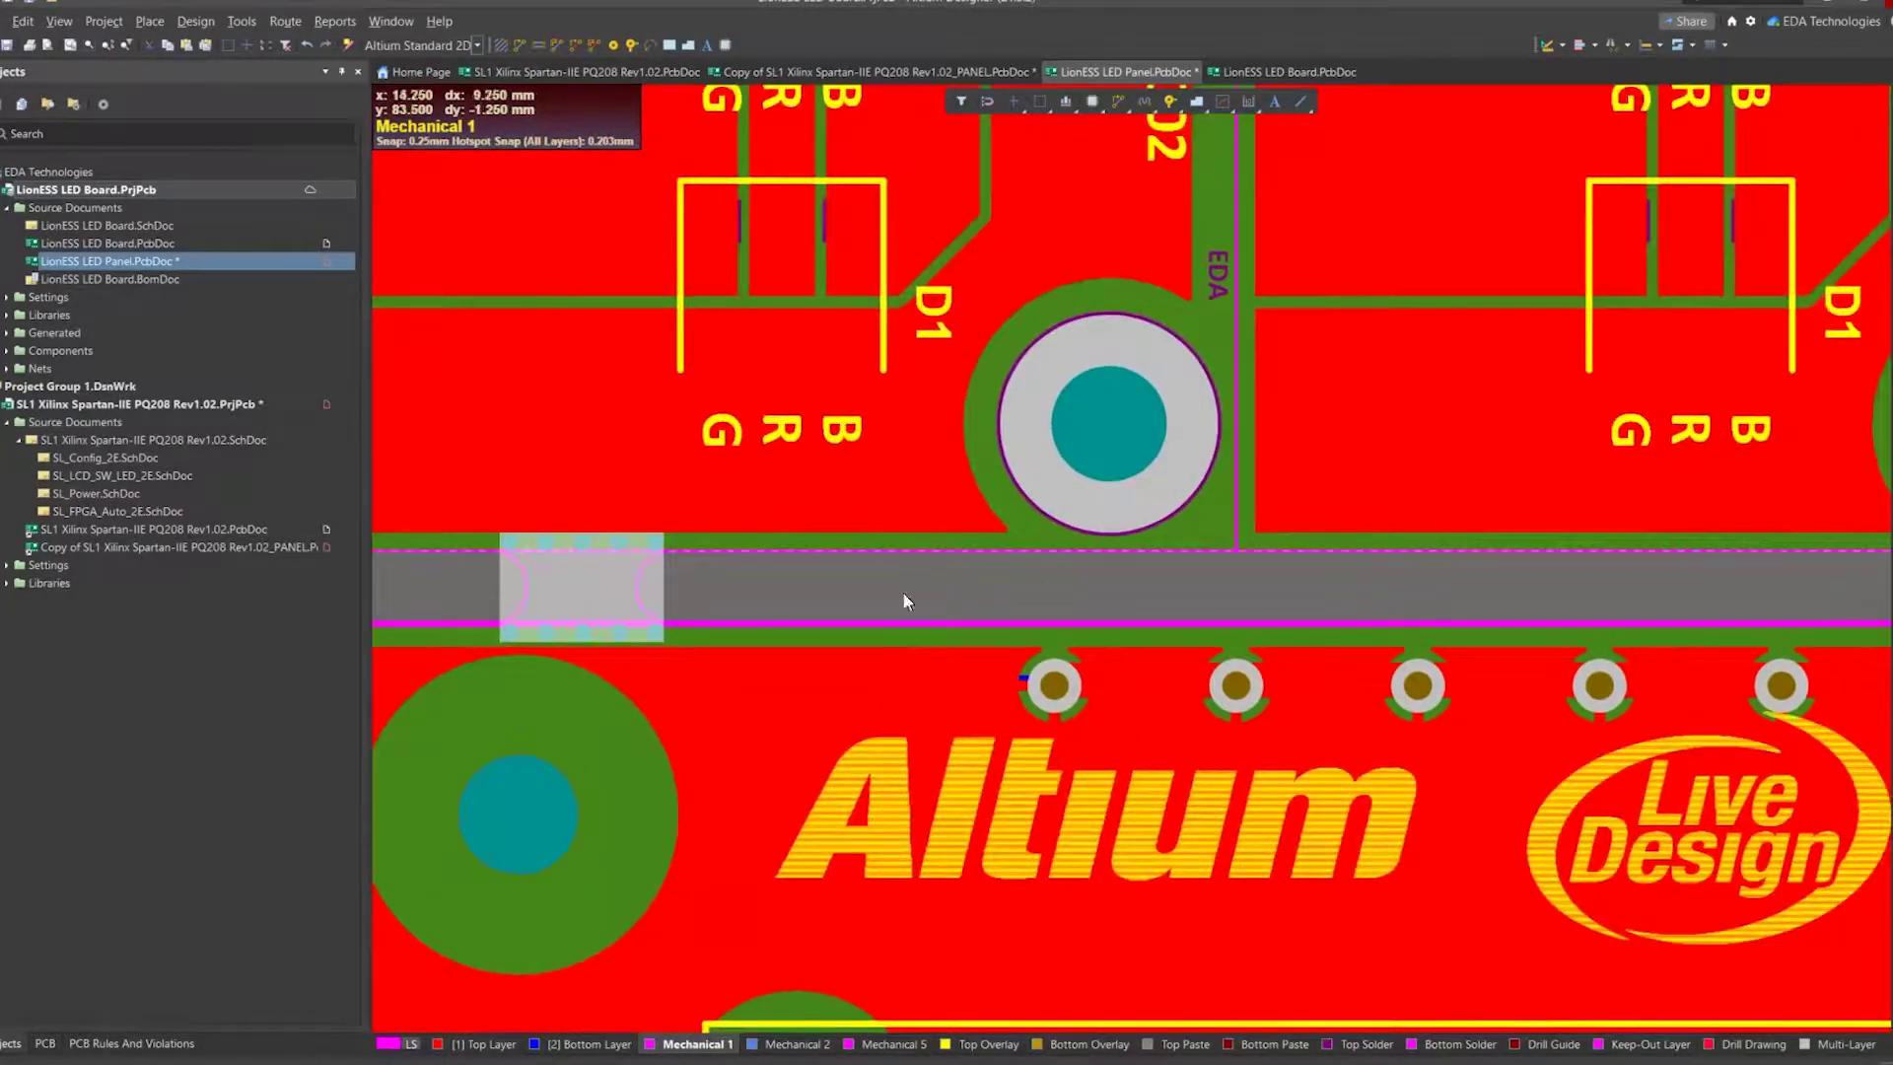
{"action": "scroll", "coordinate": [786, 547], "scroll_direction": "up", "scroll_amount": 4, "text": "ctrl"}
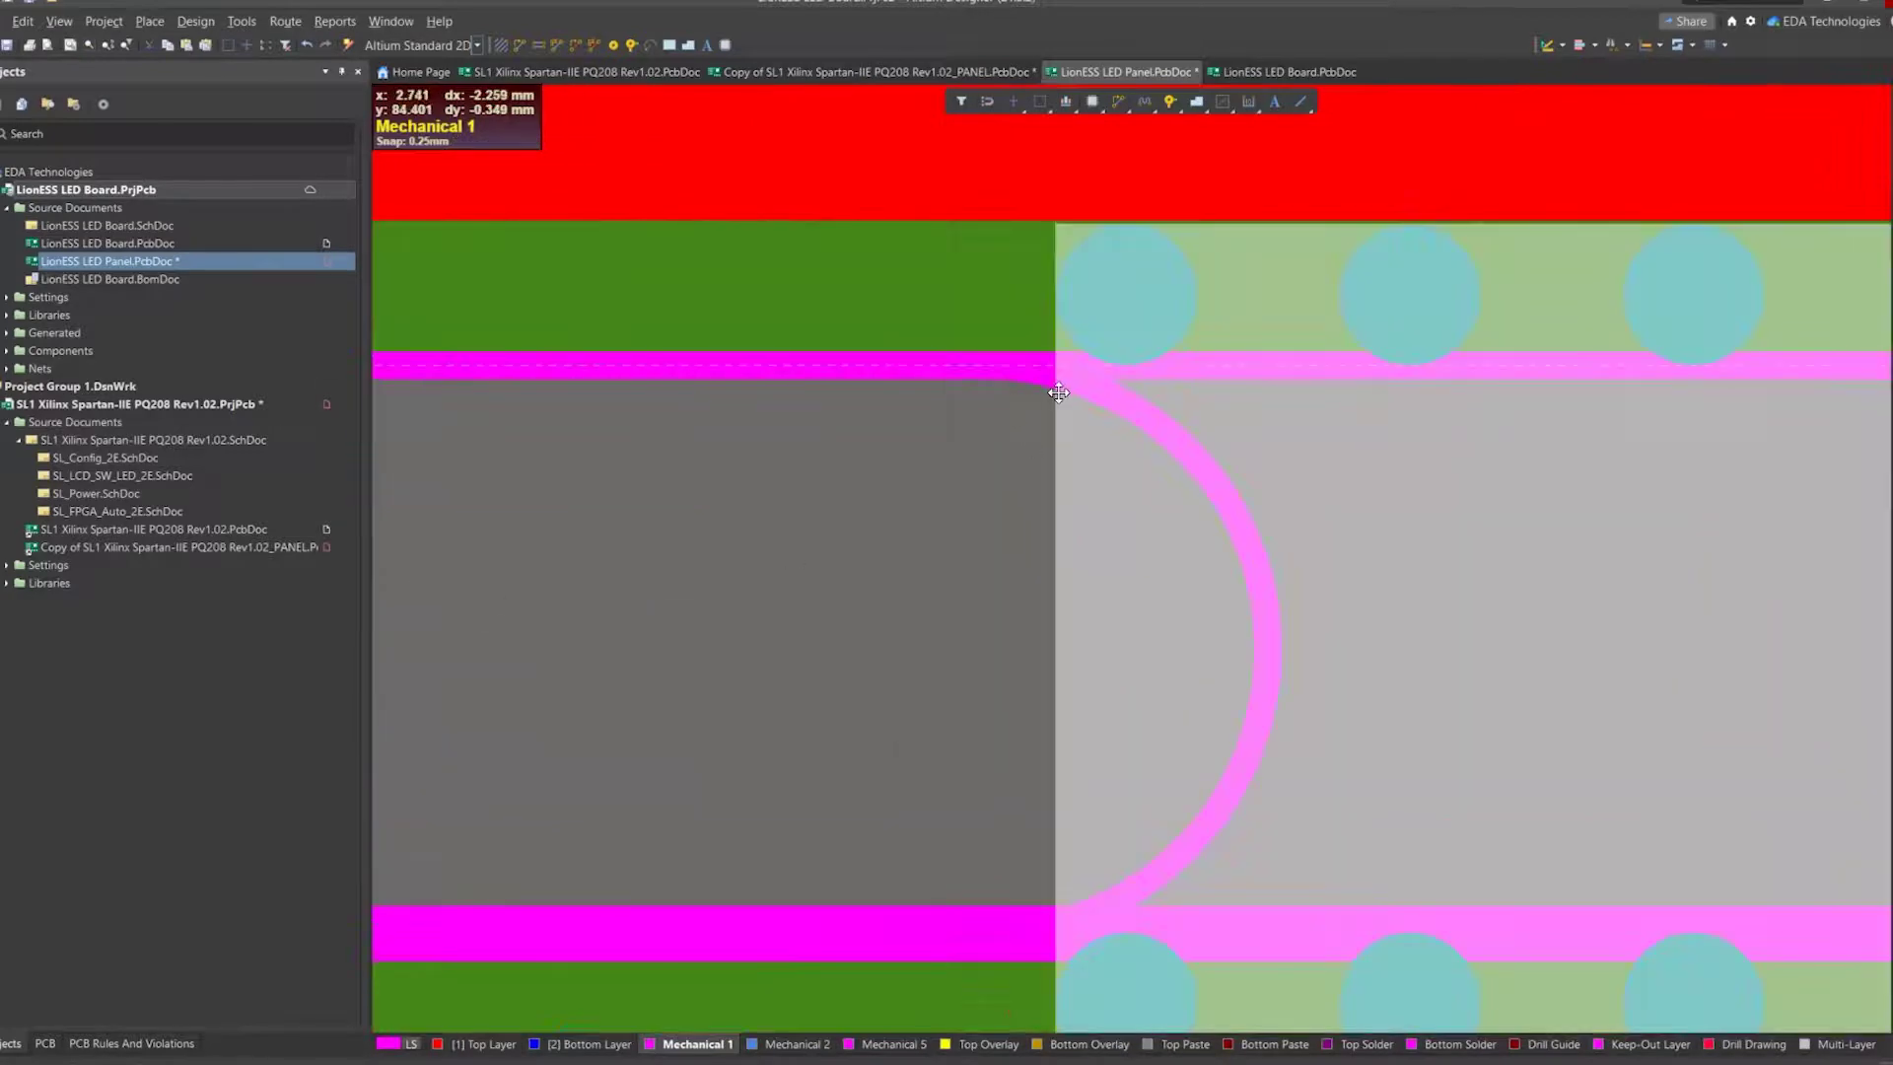
{"action": "key", "text": "m"}
{"action": "key", "text": "s"}
{"action": "left_click", "coordinate": [977, 376]}
Paste a mousebite copy into the routing gap above the Live Design logo, aligned with the LED array's lower edge.
{"action": "scroll", "coordinate": [913, 578], "scroll_direction": "down", "scroll_amount": 5, "text": "ctrl"}
{"action": "right_click_drag", "start_coordinate": [1200, 641], "coordinate": [777, 623]}
{"action": "scroll", "coordinate": [1298, 559], "scroll_direction": "down", "scroll_amount": 1, "text": "ctrl"}
{"action": "right_click_drag", "start_coordinate": [1386, 597], "coordinate": [1174, 608]}
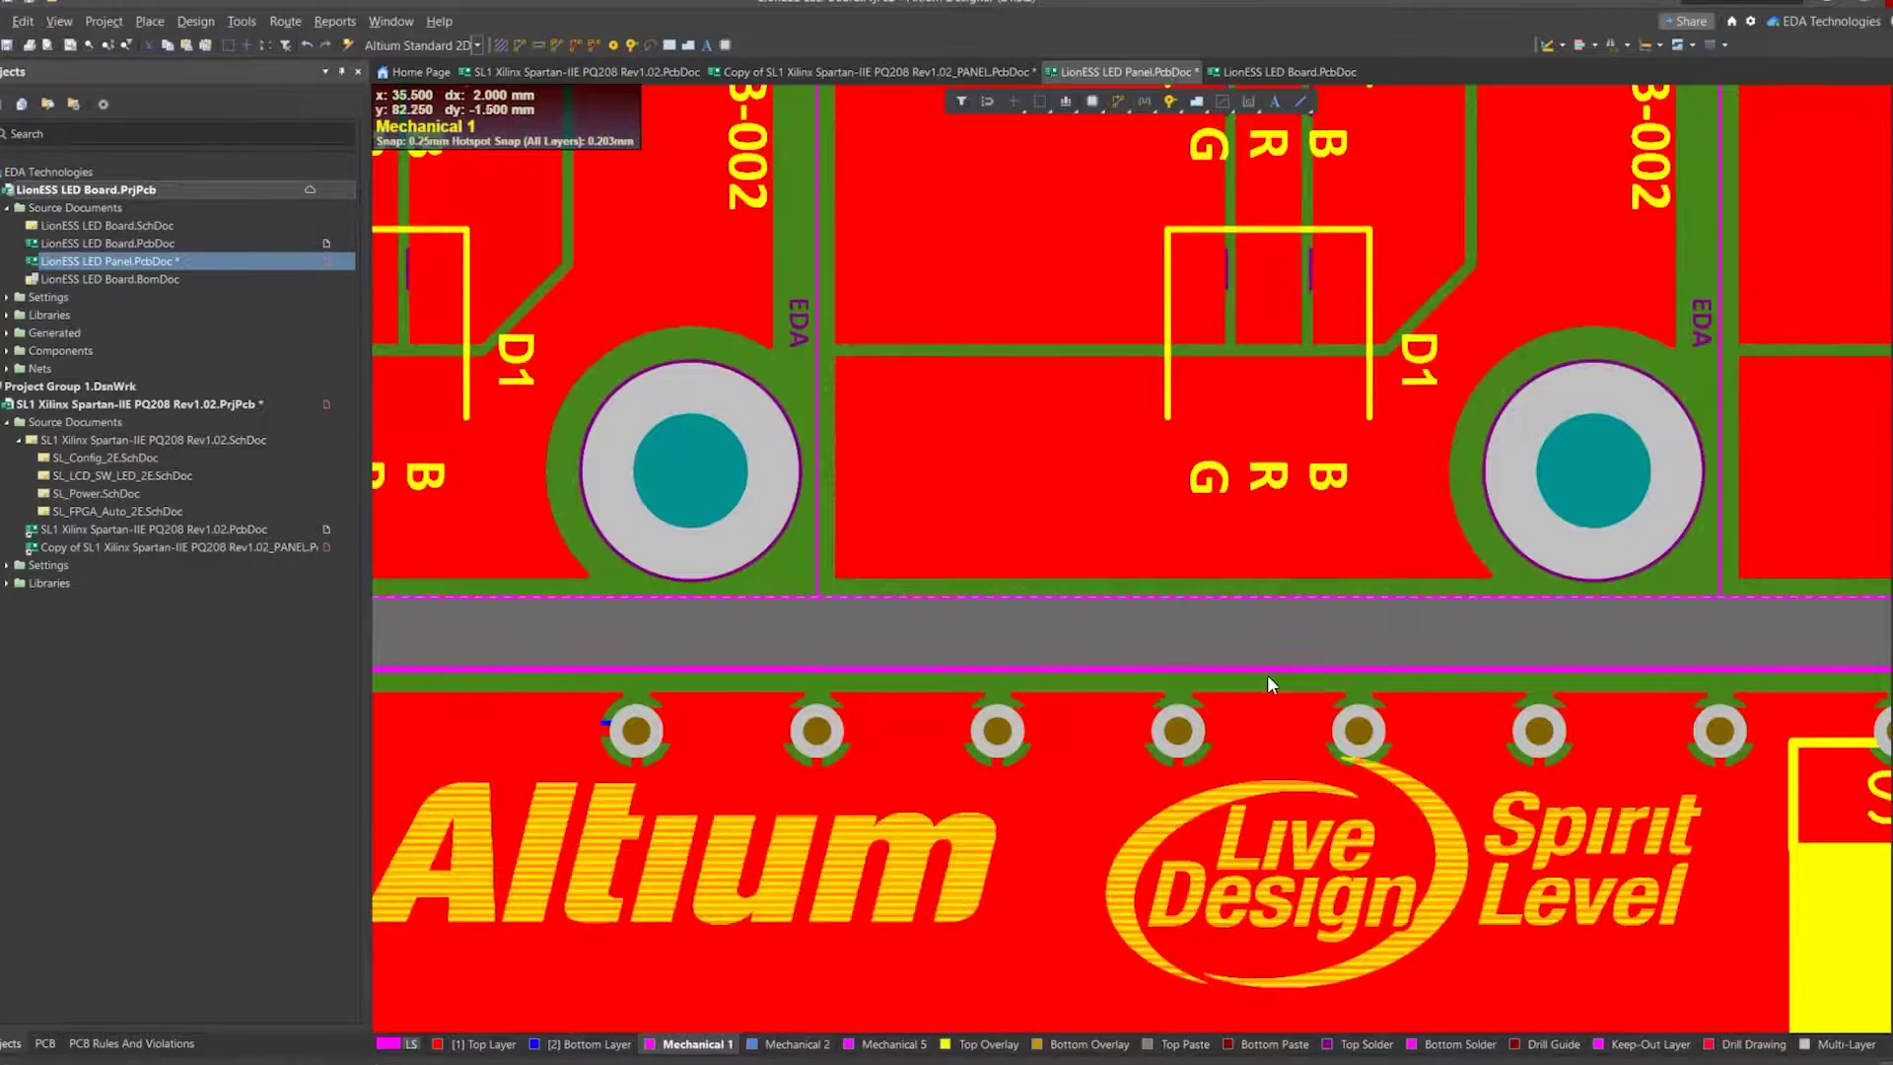
{"action": "scroll", "coordinate": [1268, 674], "scroll_direction": "up", "scroll_amount": 2, "text": "ctrl"}
{"action": "key", "text": "ctrl+v"}
{"action": "left_click", "coordinate": [1128, 574]}
Paste another mousebite copy into the routing gap above header HDR1, aligned with the LED array's lower edge.
{"action": "scroll", "coordinate": [1474, 612], "scroll_direction": "down", "scroll_amount": 4, "text": "ctrl"}
{"action": "right_click_drag", "start_coordinate": [1478, 659], "coordinate": [1148, 709]}
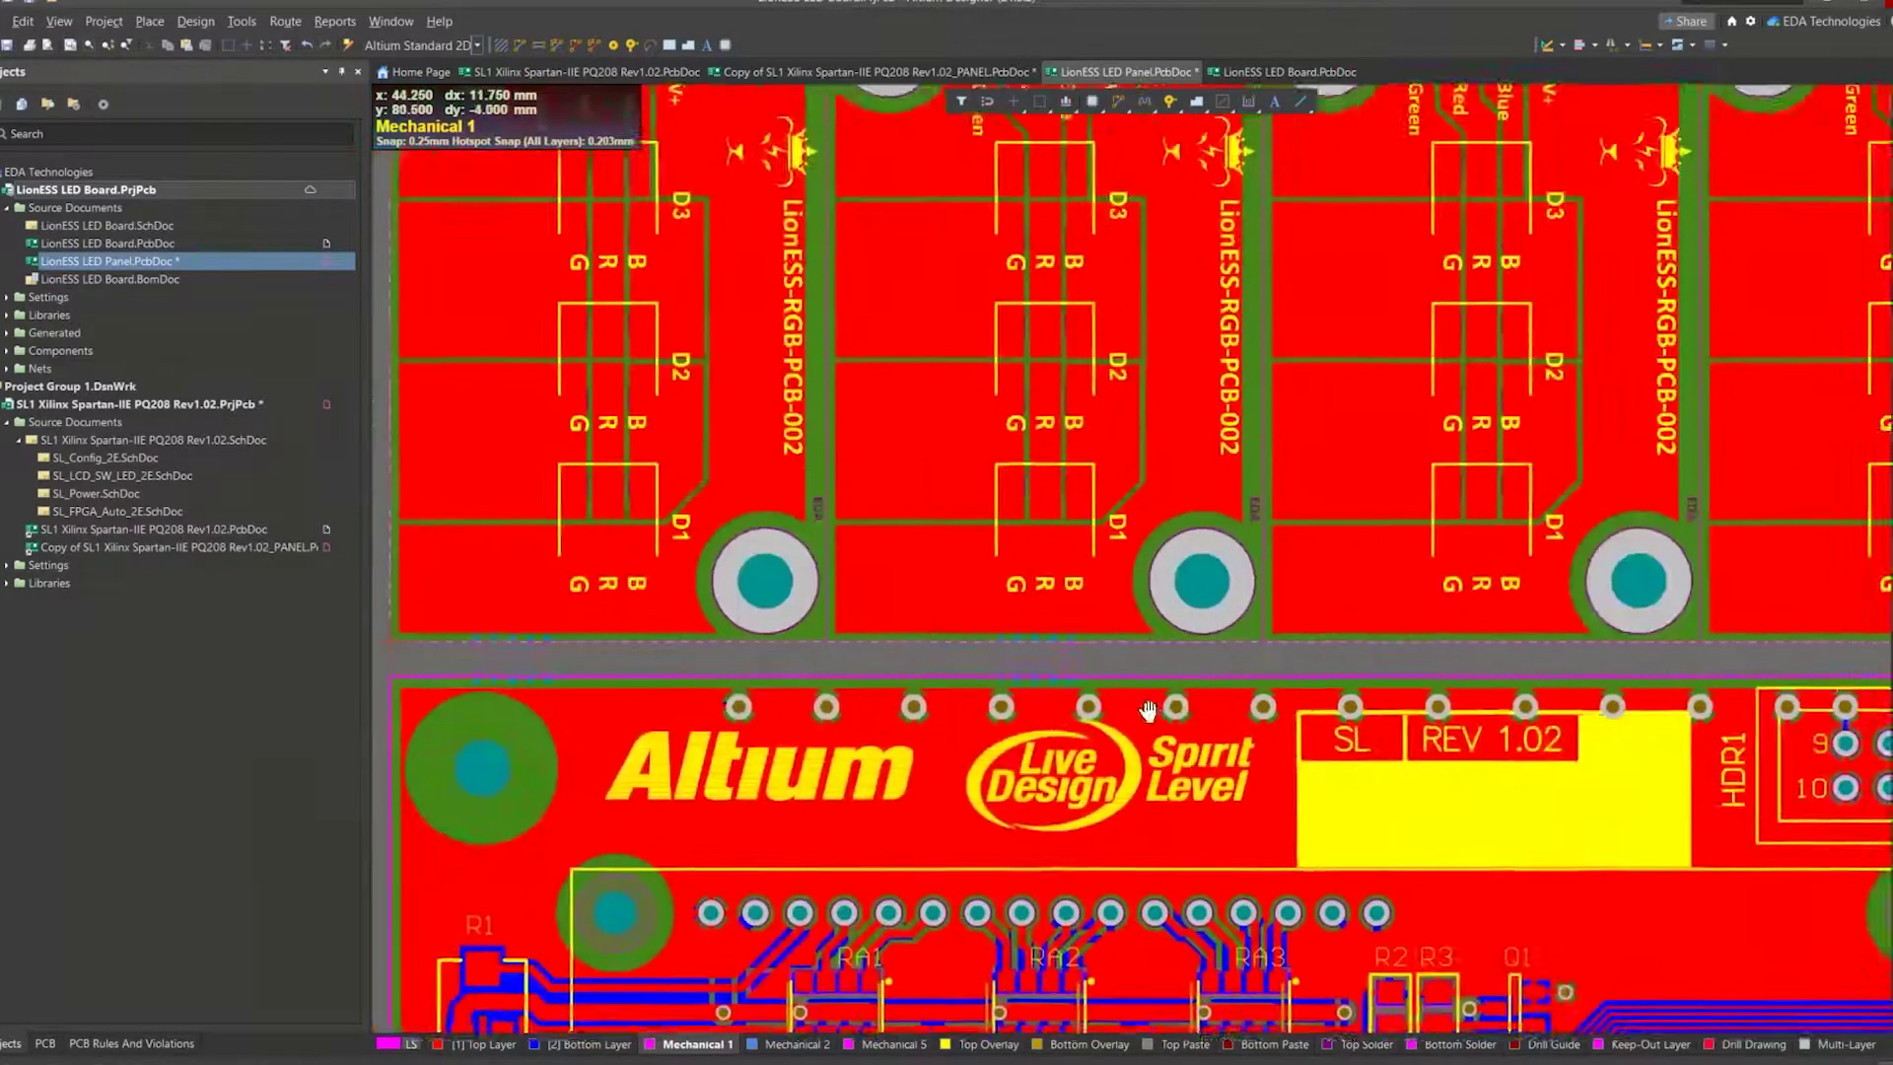
{"action": "scroll", "coordinate": [1185, 615], "scroll_direction": "down", "scroll_amount": 1, "text": "ctrl"}
{"action": "scroll", "coordinate": [1164, 594], "scroll_direction": "up", "scroll_amount": 5, "text": "ctrl"}
{"action": "scroll", "coordinate": [1428, 642], "scroll_direction": "down", "scroll_amount": 3, "text": "ctrl"}
{"action": "right_click_drag", "start_coordinate": [1428, 684], "coordinate": [533, 710]}
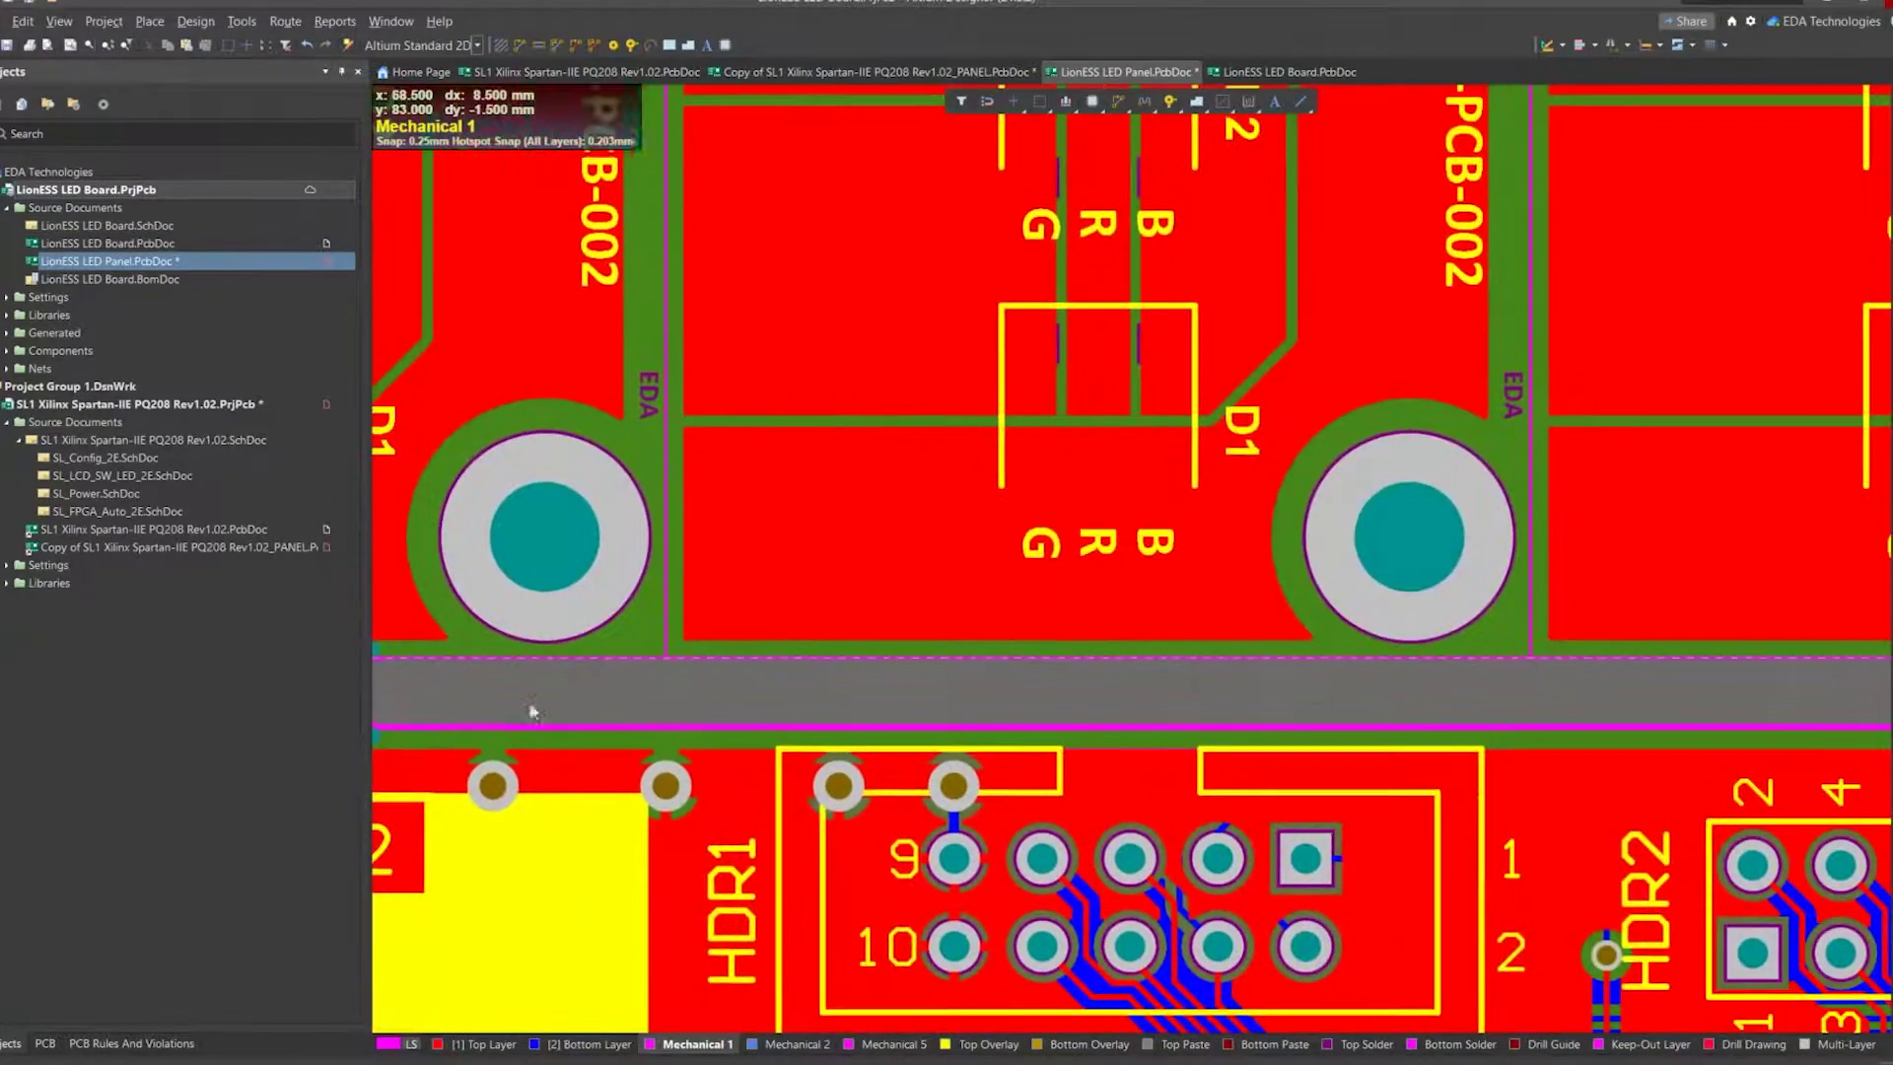
{"action": "key", "text": "ctrl+v"}
{"action": "left_click", "coordinate": [1190, 656]}
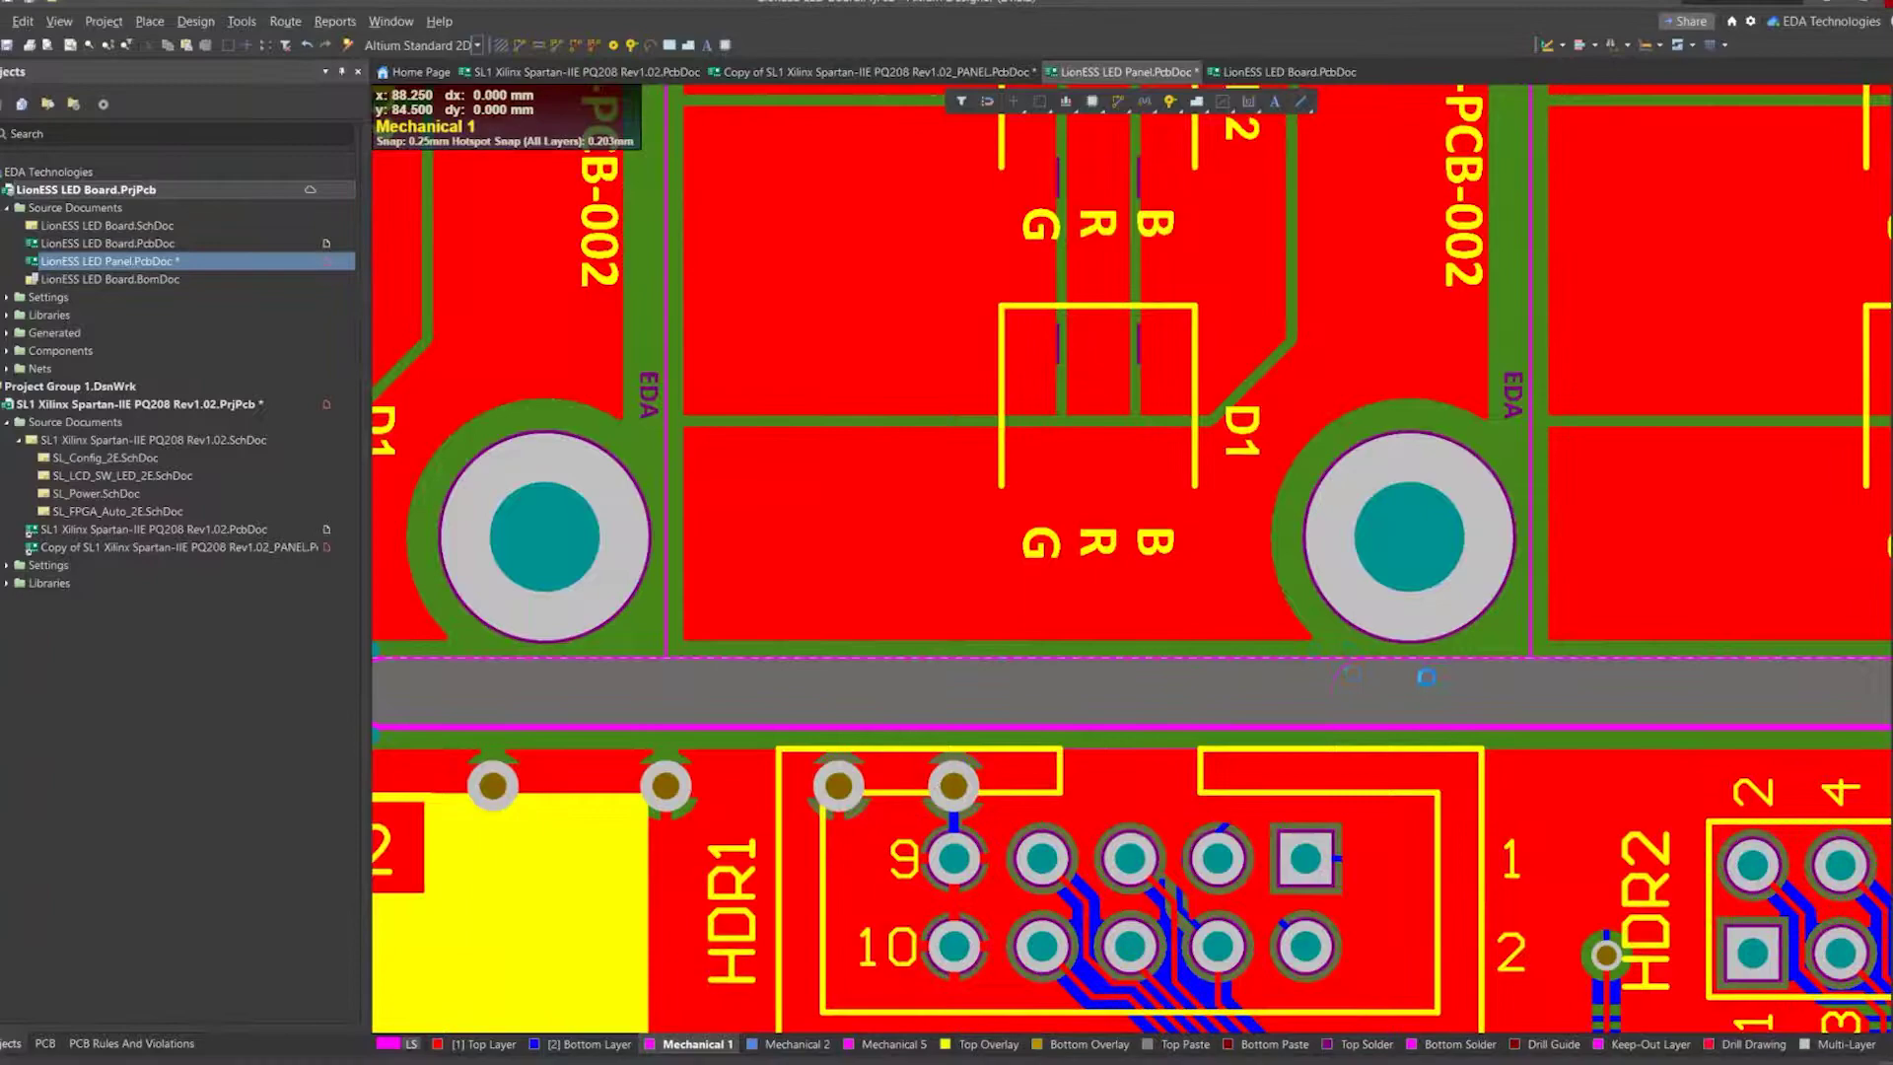
Paste two more mousebite copies into the gap, one above header HDR2 and one above HDR3 near the LED array's right end.
{"action": "scroll", "coordinate": [1426, 676], "scroll_direction": "down", "scroll_amount": 6, "text": "ctrl"}
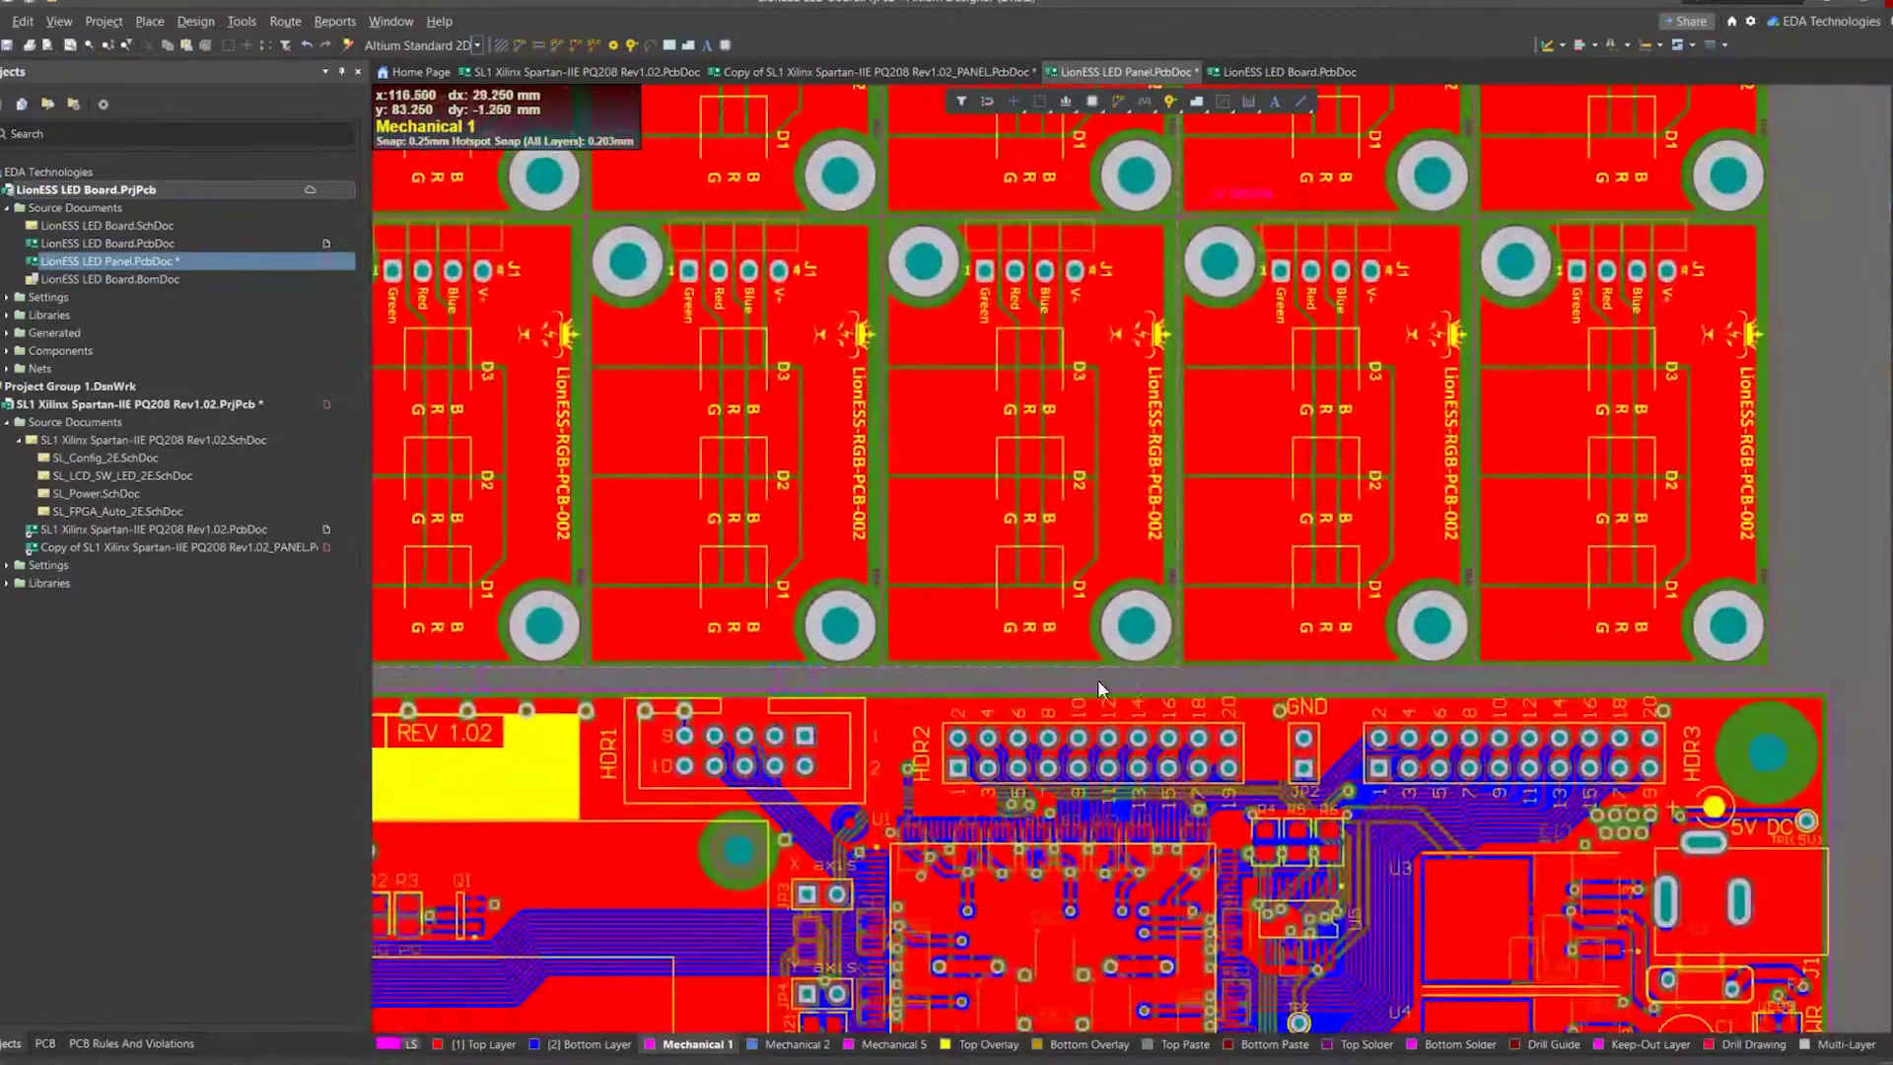
{"action": "scroll", "coordinate": [1098, 678], "scroll_direction": "up", "scroll_amount": 5, "text": "ctrl"}
{"action": "left_click", "coordinate": [1074, 667]}
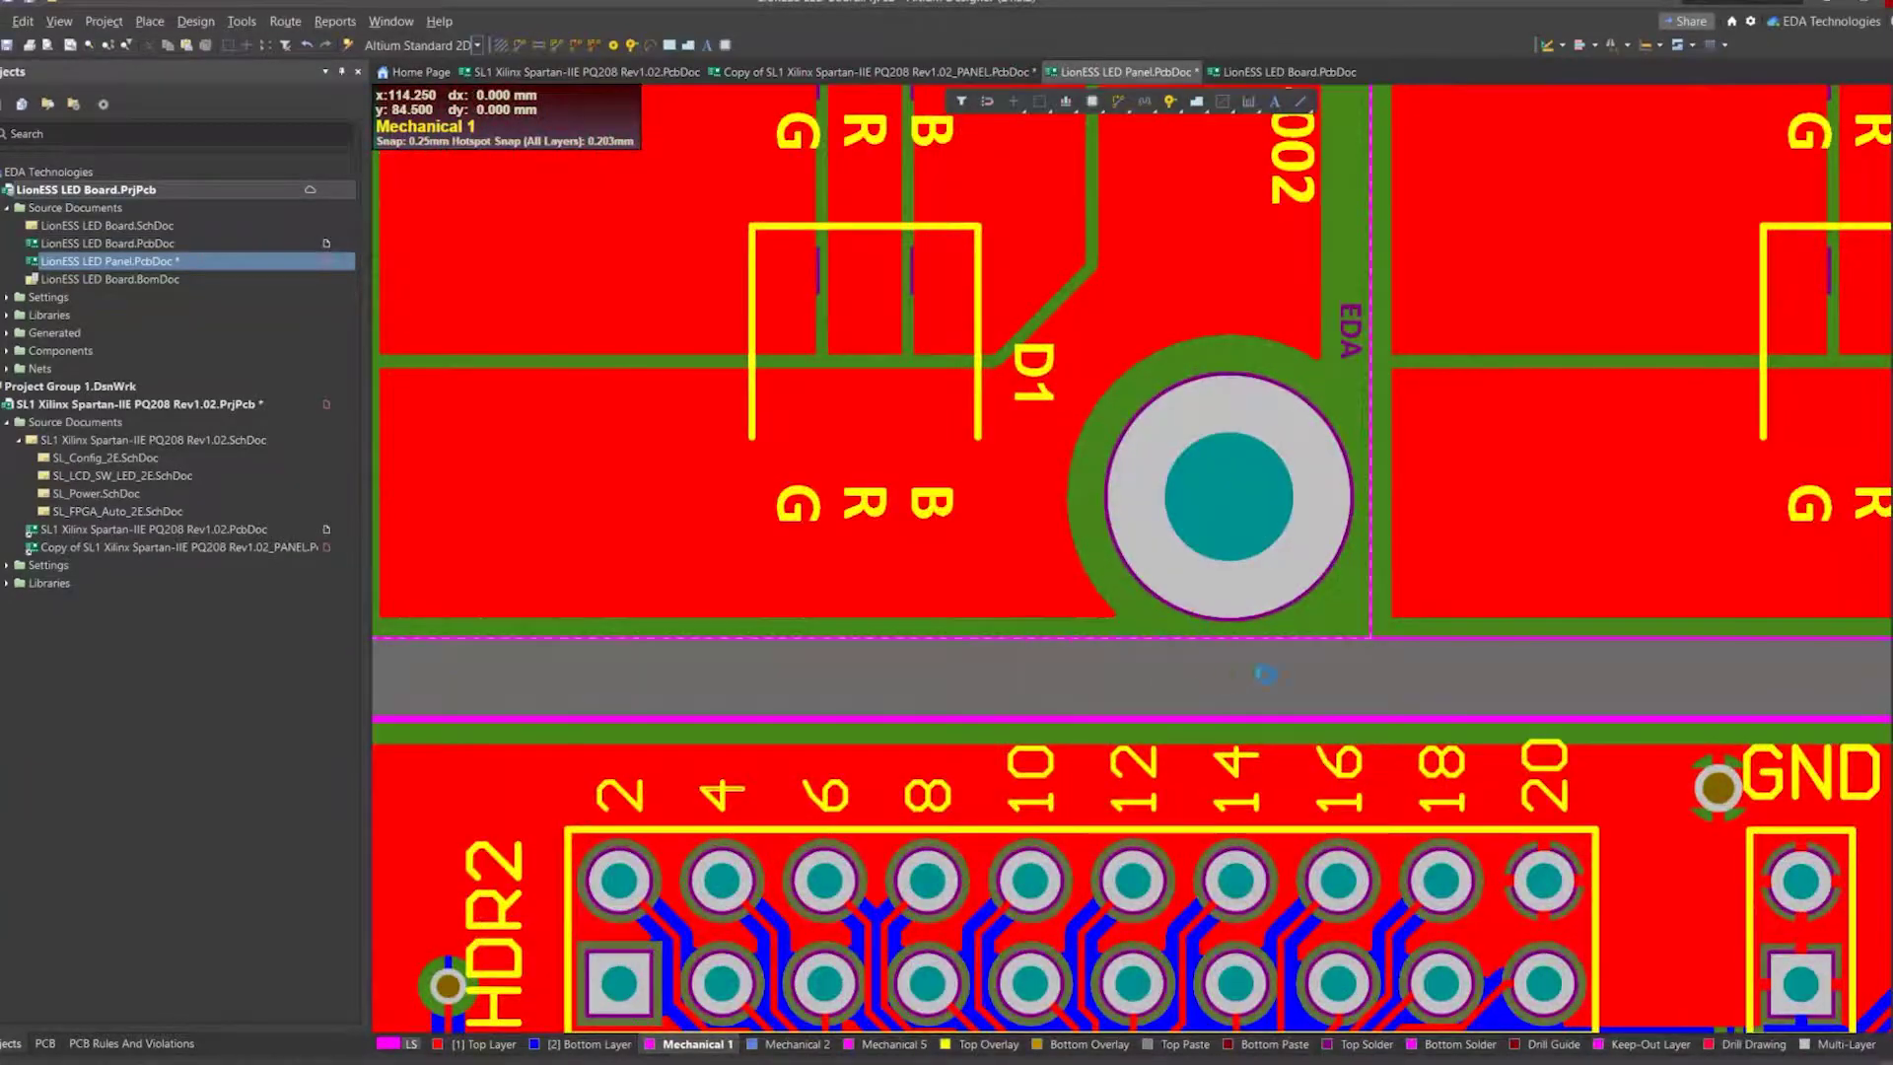
{"action": "scroll", "coordinate": [1264, 674], "scroll_direction": "down", "scroll_amount": 5, "text": "ctrl"}
{"action": "scroll", "coordinate": [1344, 672], "scroll_direction": "up", "scroll_amount": 5, "text": "ctrl"}
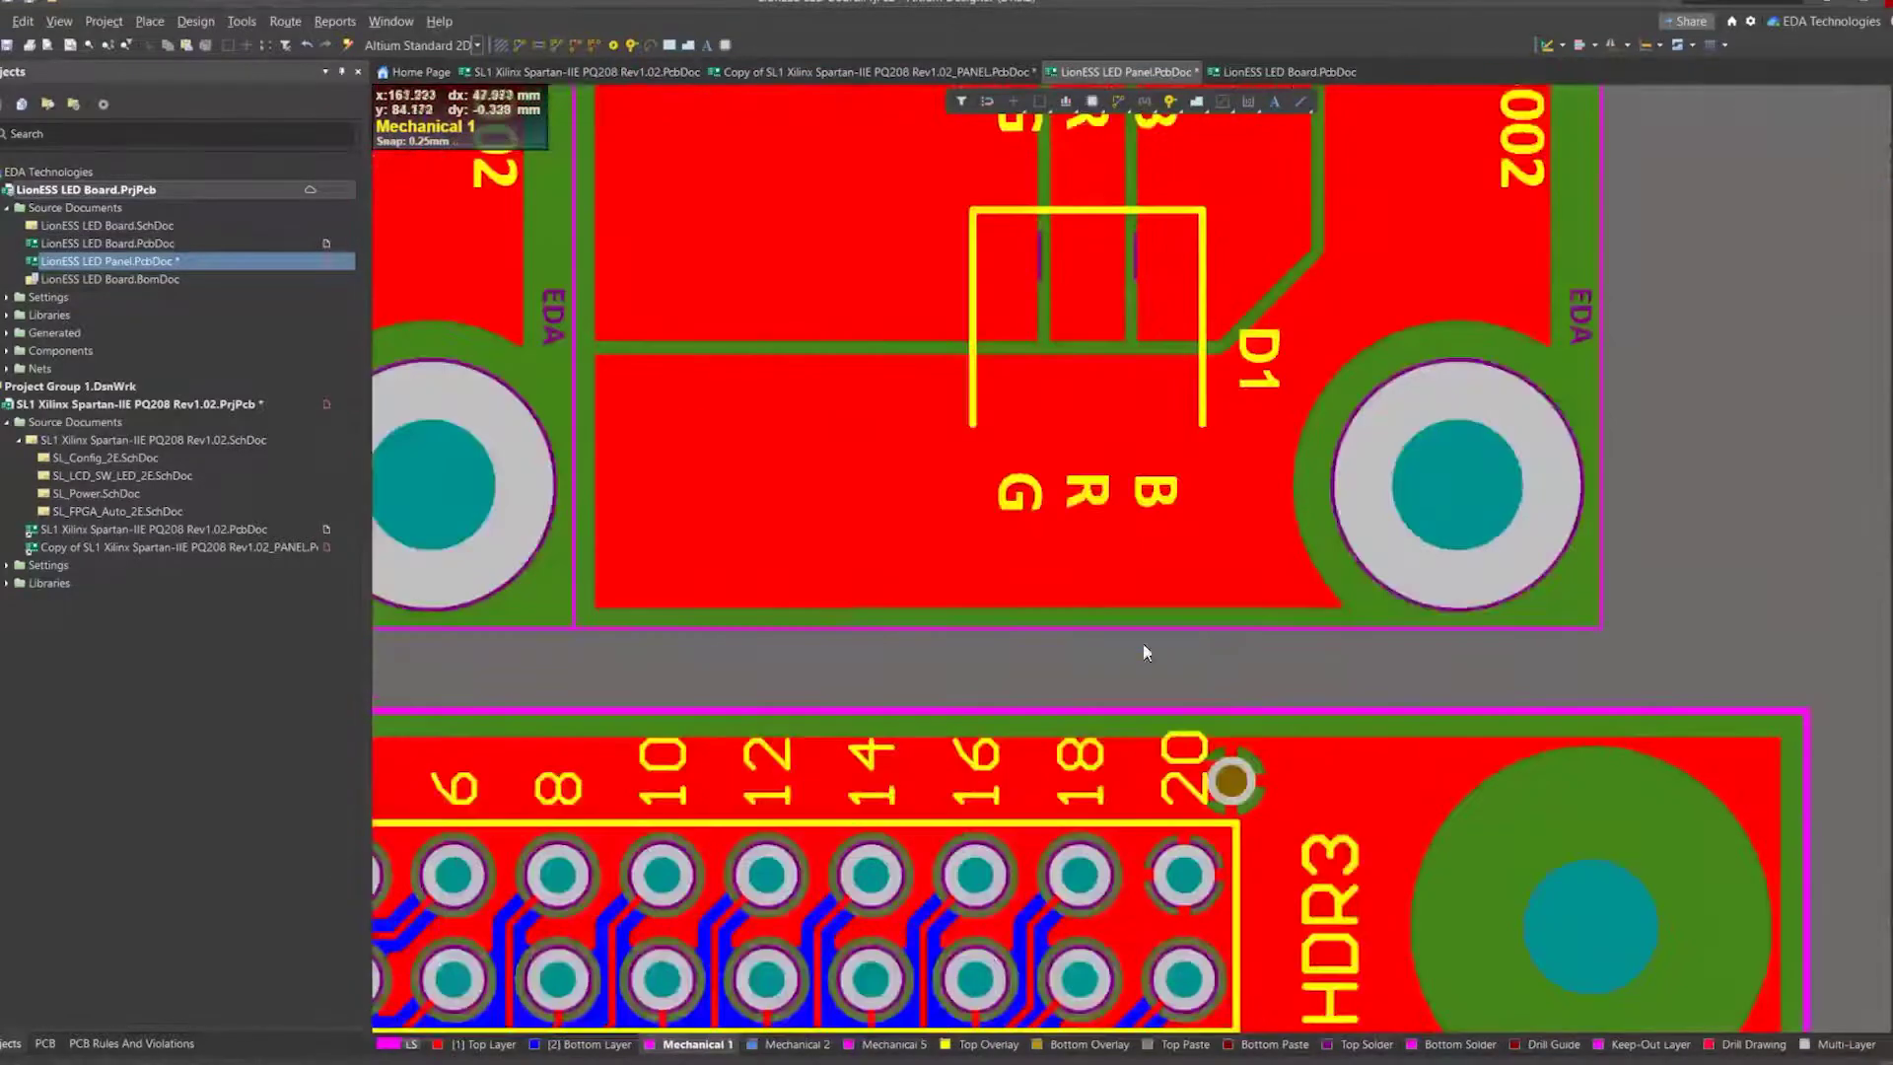
{"action": "scroll", "coordinate": [1427, 594], "scroll_direction": "down", "scroll_amount": 5, "text": "ctrl"}
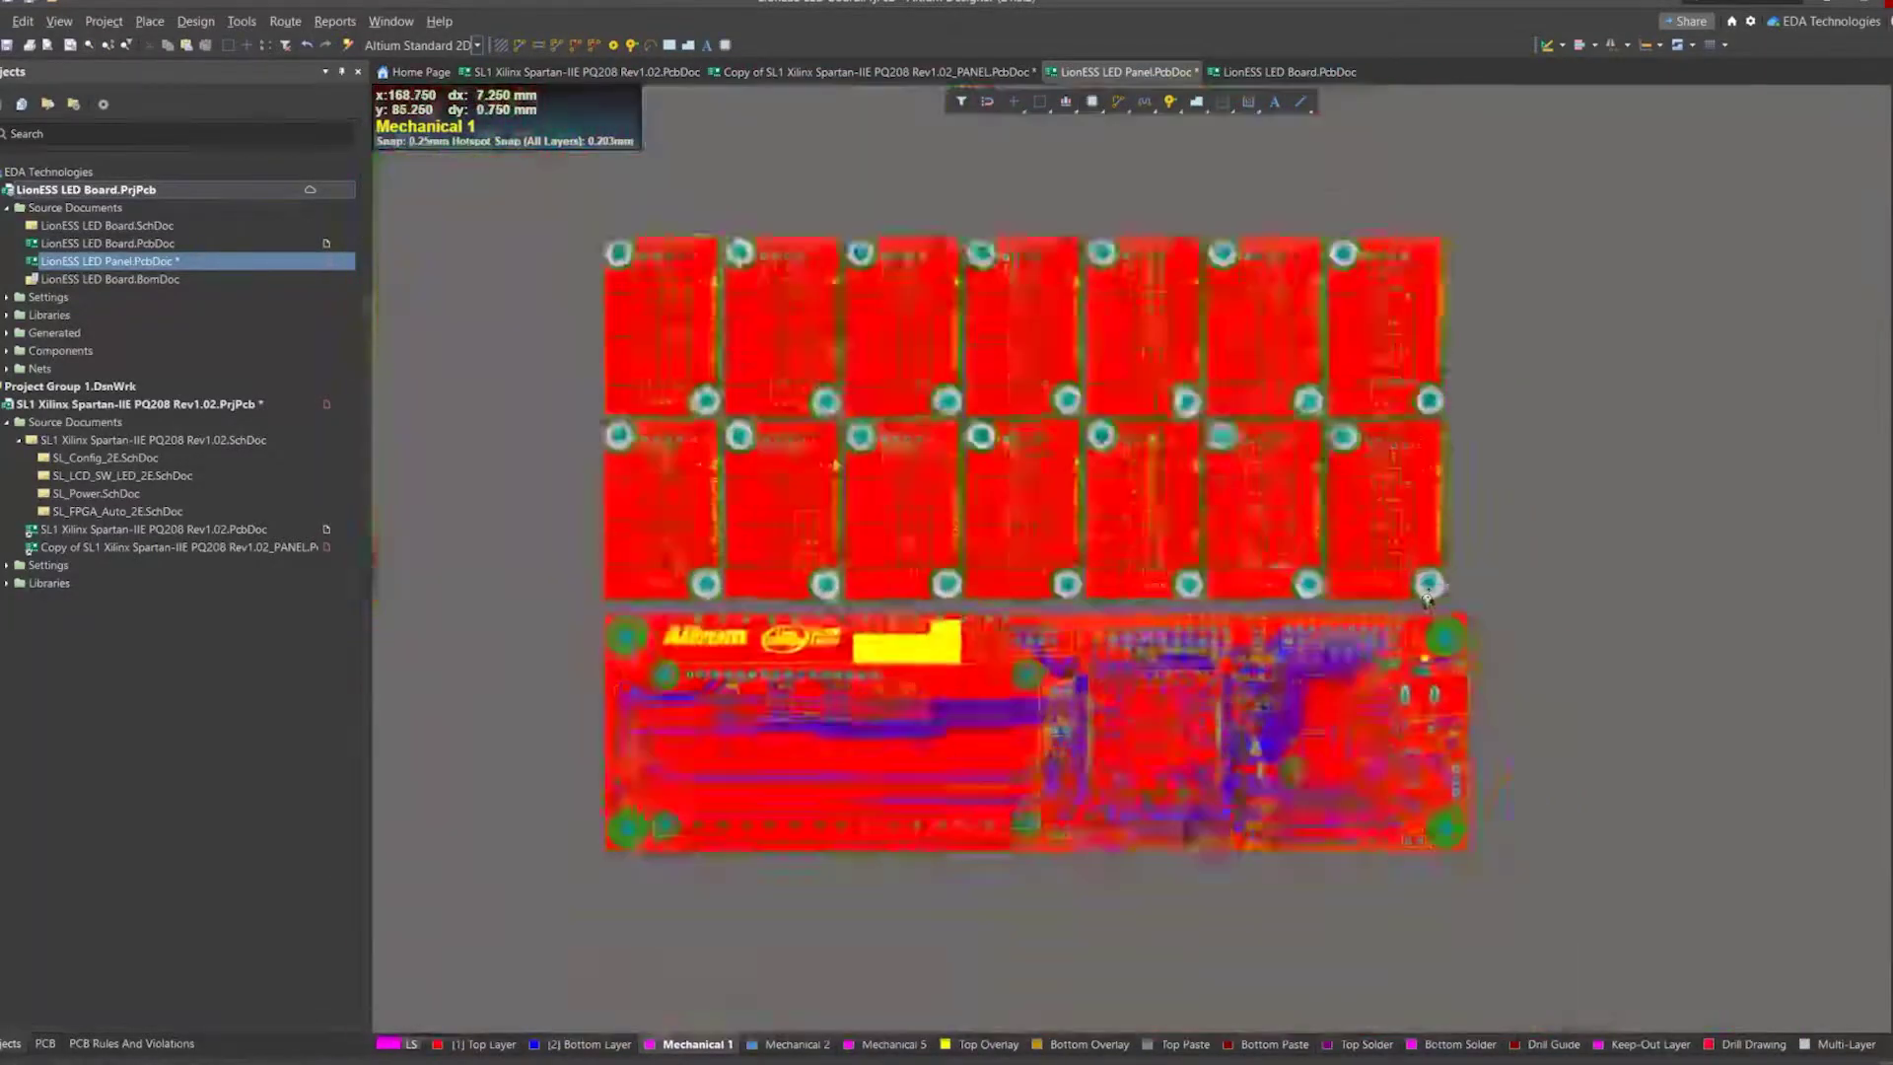
Start the panel outline with lines on Mechanical 1, from the SL1 array's lower-left corner up and across to the LED array's upper-right corner.
{"action": "scroll", "coordinate": [1428, 595], "scroll_direction": "down", "scroll_amount": 1, "text": "ctrl"}
{"action": "right_click_drag", "start_coordinate": [1230, 573], "coordinate": [1408, 526]}
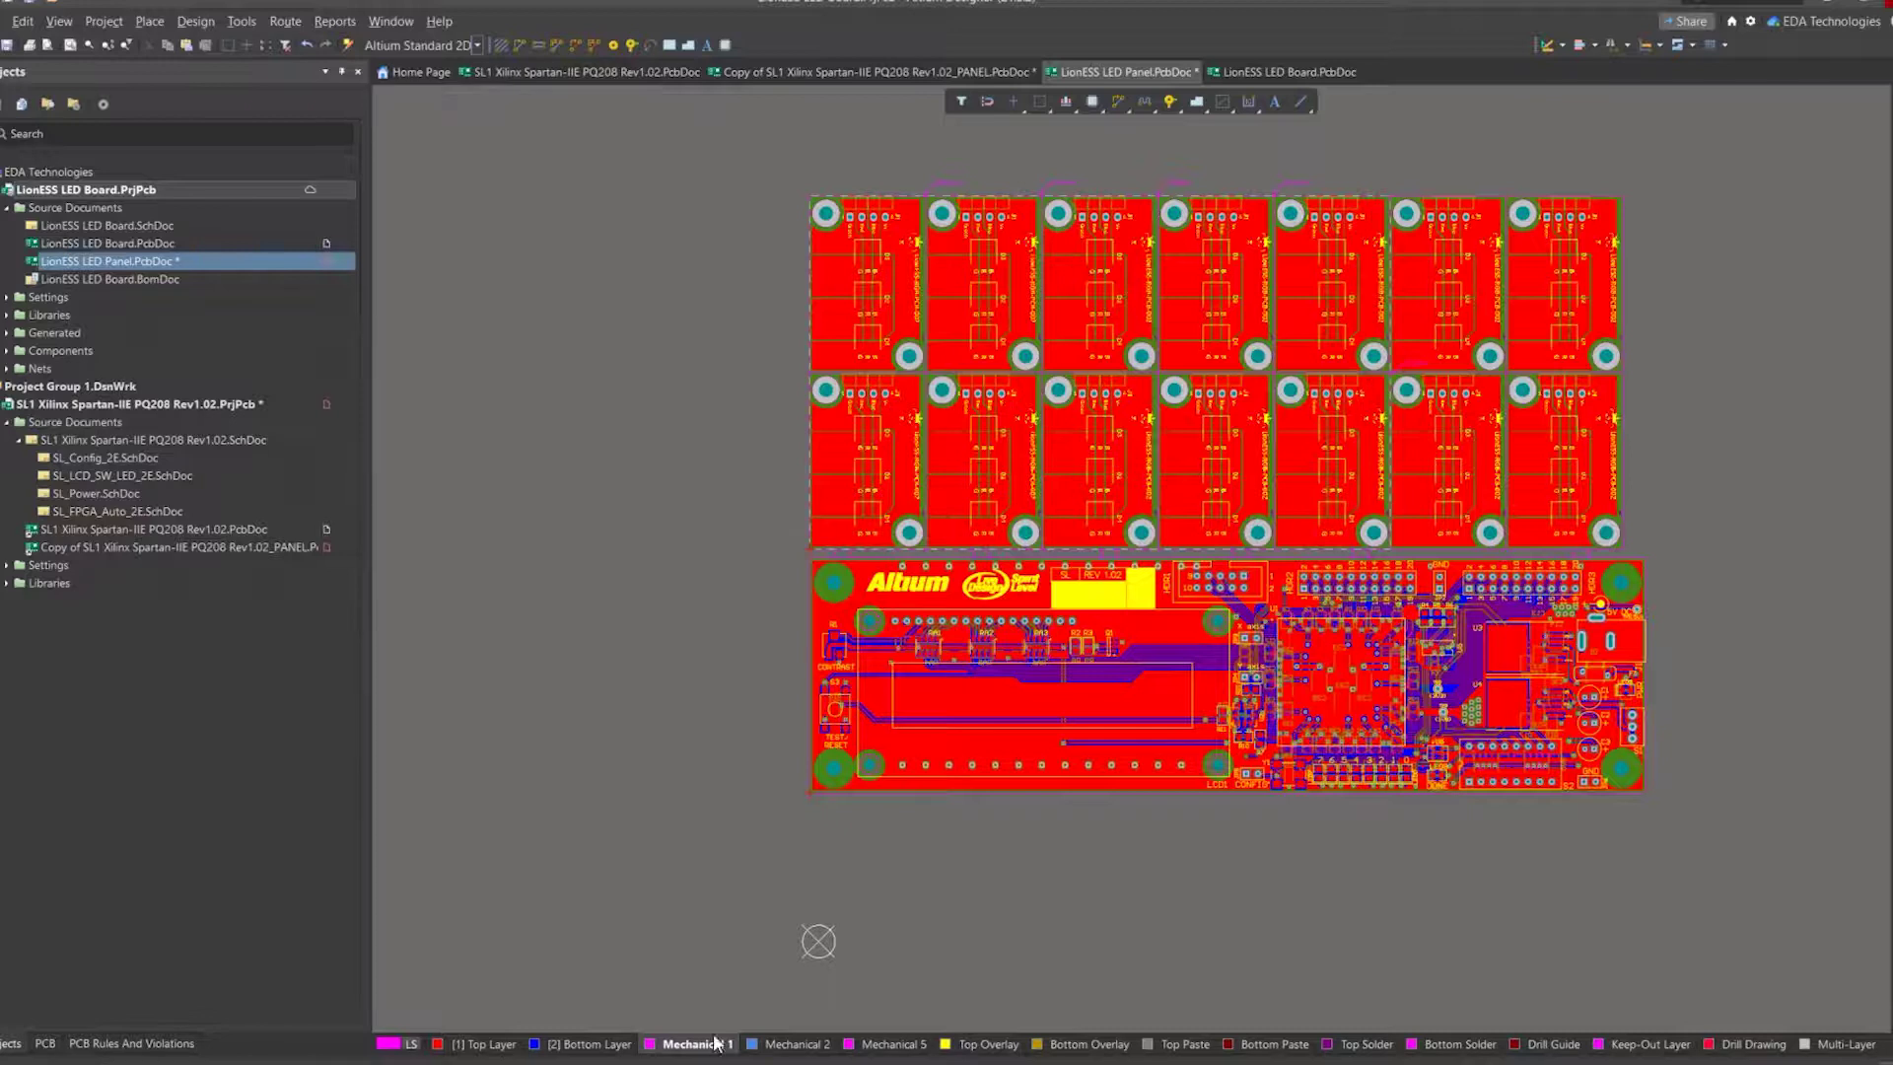
{"action": "key", "text": "p"}
{"action": "key", "text": "l"}
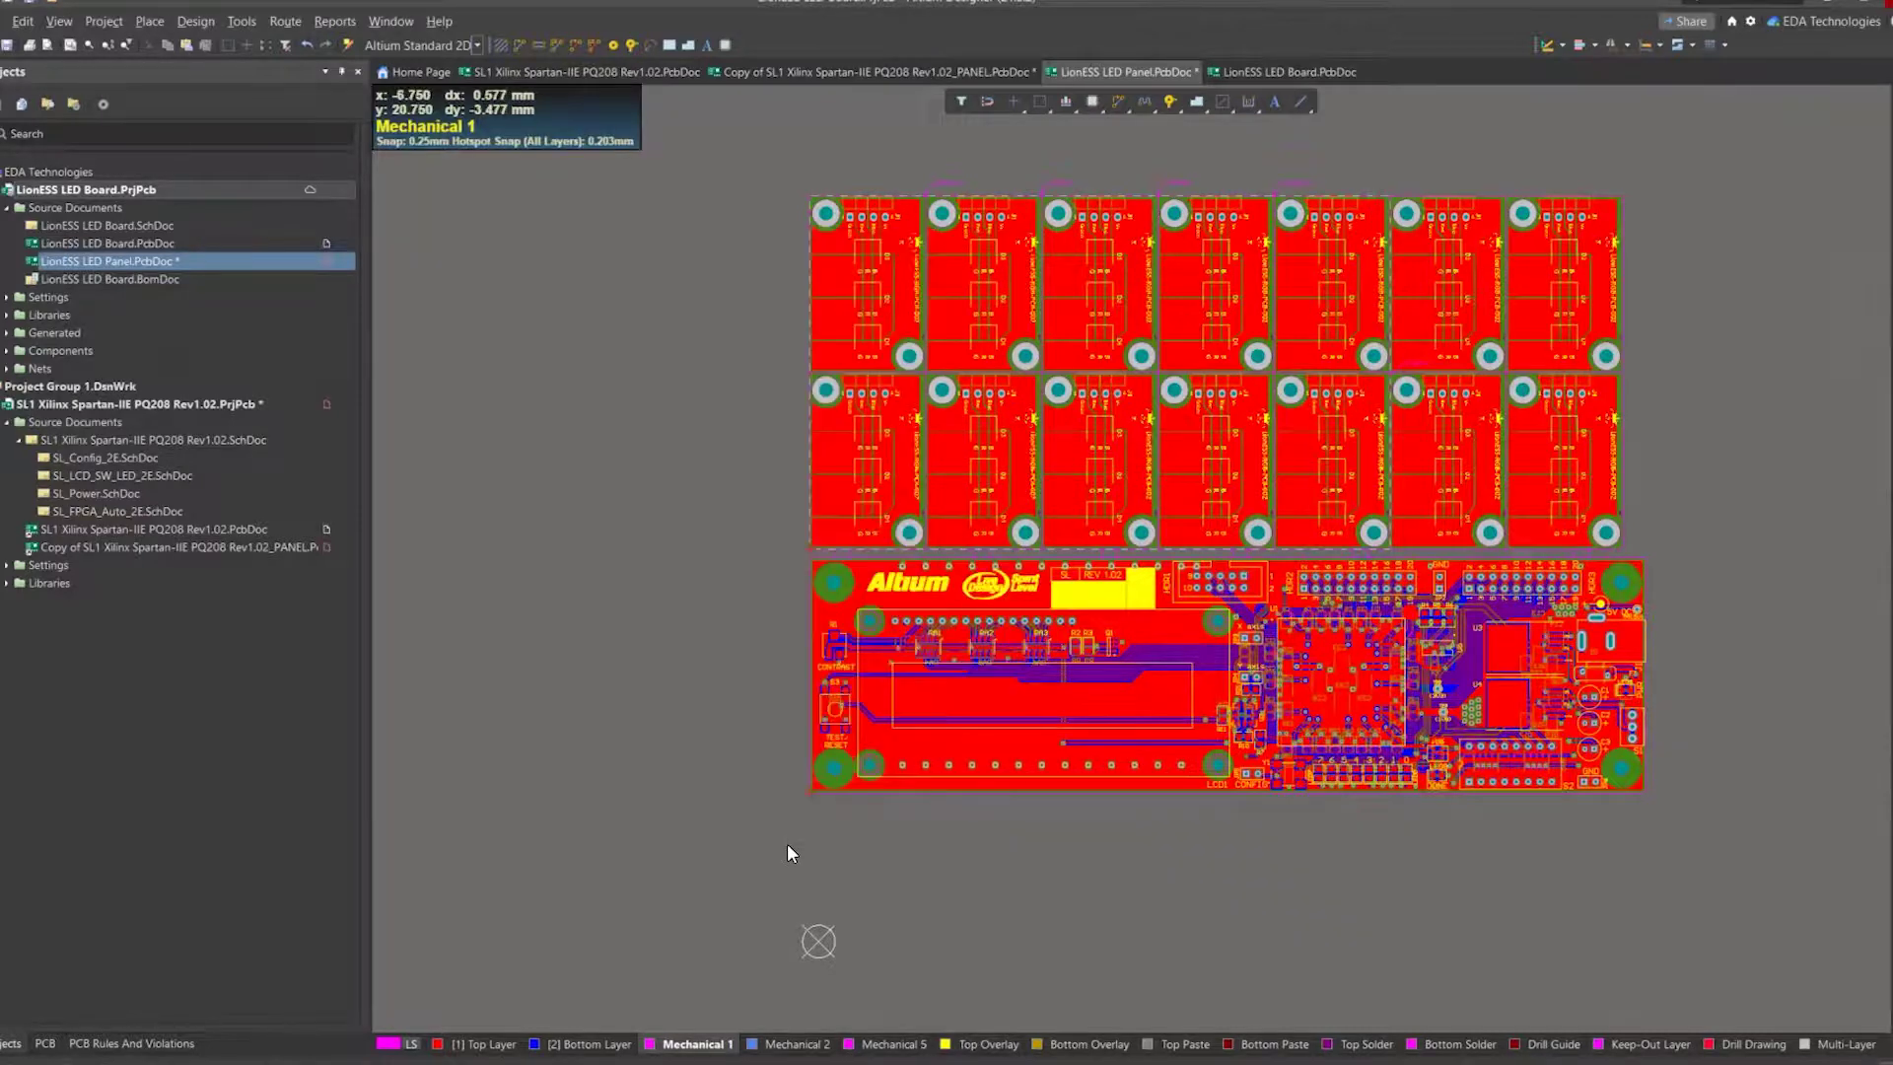
{"action": "scroll", "coordinate": [796, 765], "scroll_direction": "up", "scroll_amount": 10, "text": "ctrl"}
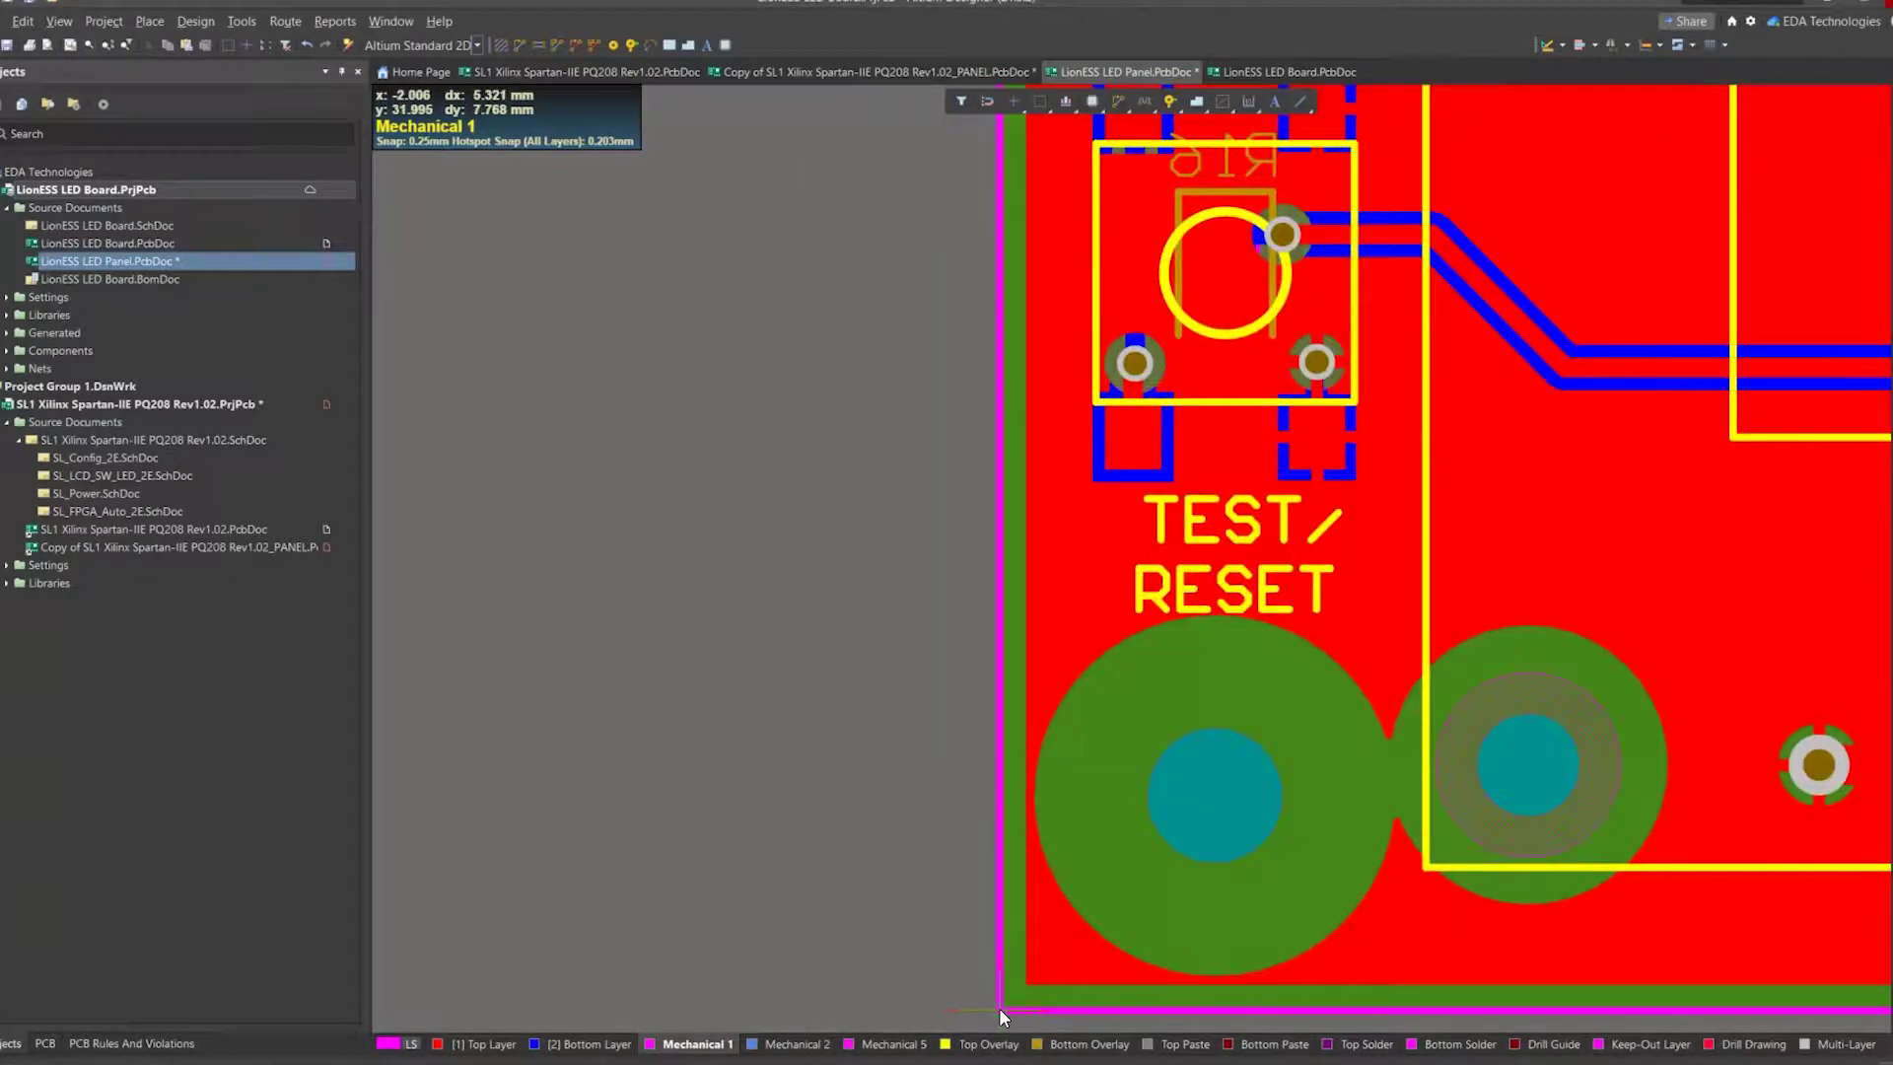
{"action": "scroll", "coordinate": [1066, 629], "scroll_direction": "down", "scroll_amount": 10, "text": "ctrl"}
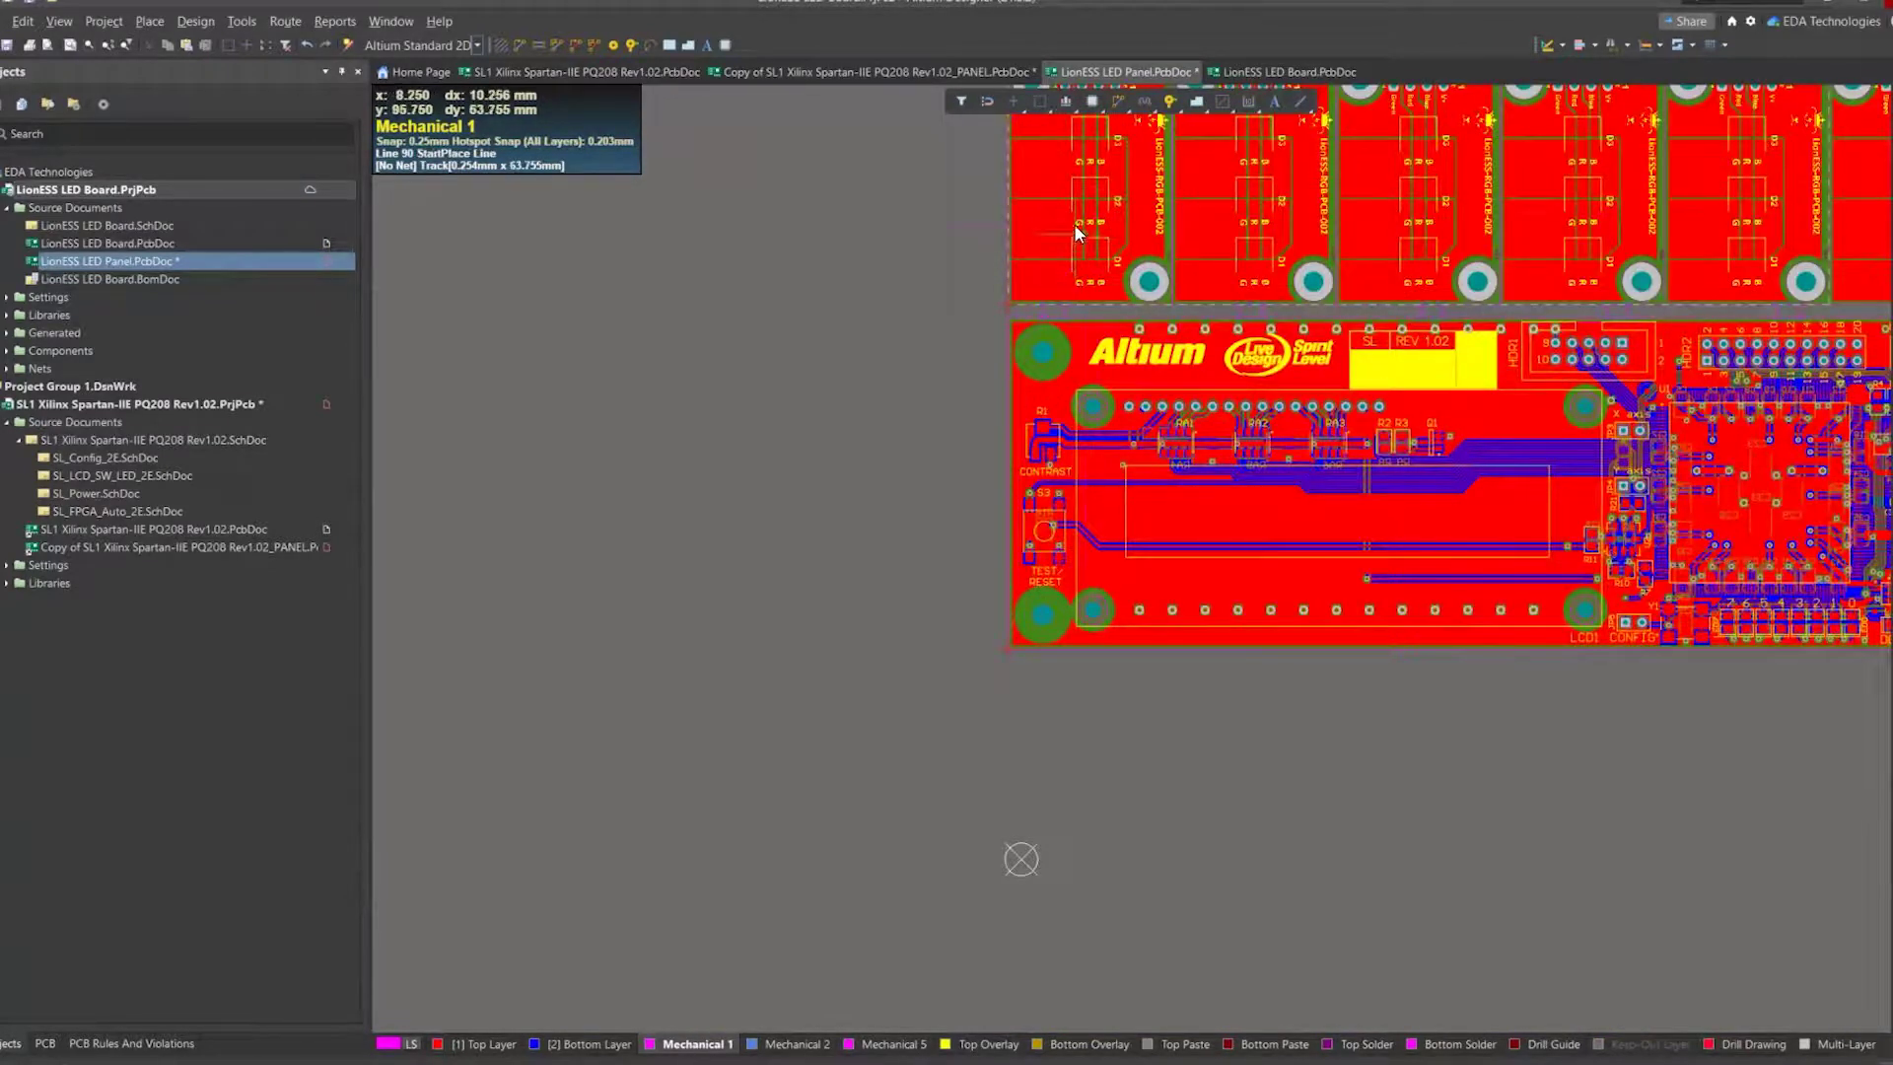
{"action": "scroll", "coordinate": [1096, 270], "scroll_direction": "down", "scroll_amount": 5, "text": "ctrl"}
{"action": "scroll", "coordinate": [1096, 268], "scroll_direction": "up", "scroll_amount": 10, "text": "ctrl"}
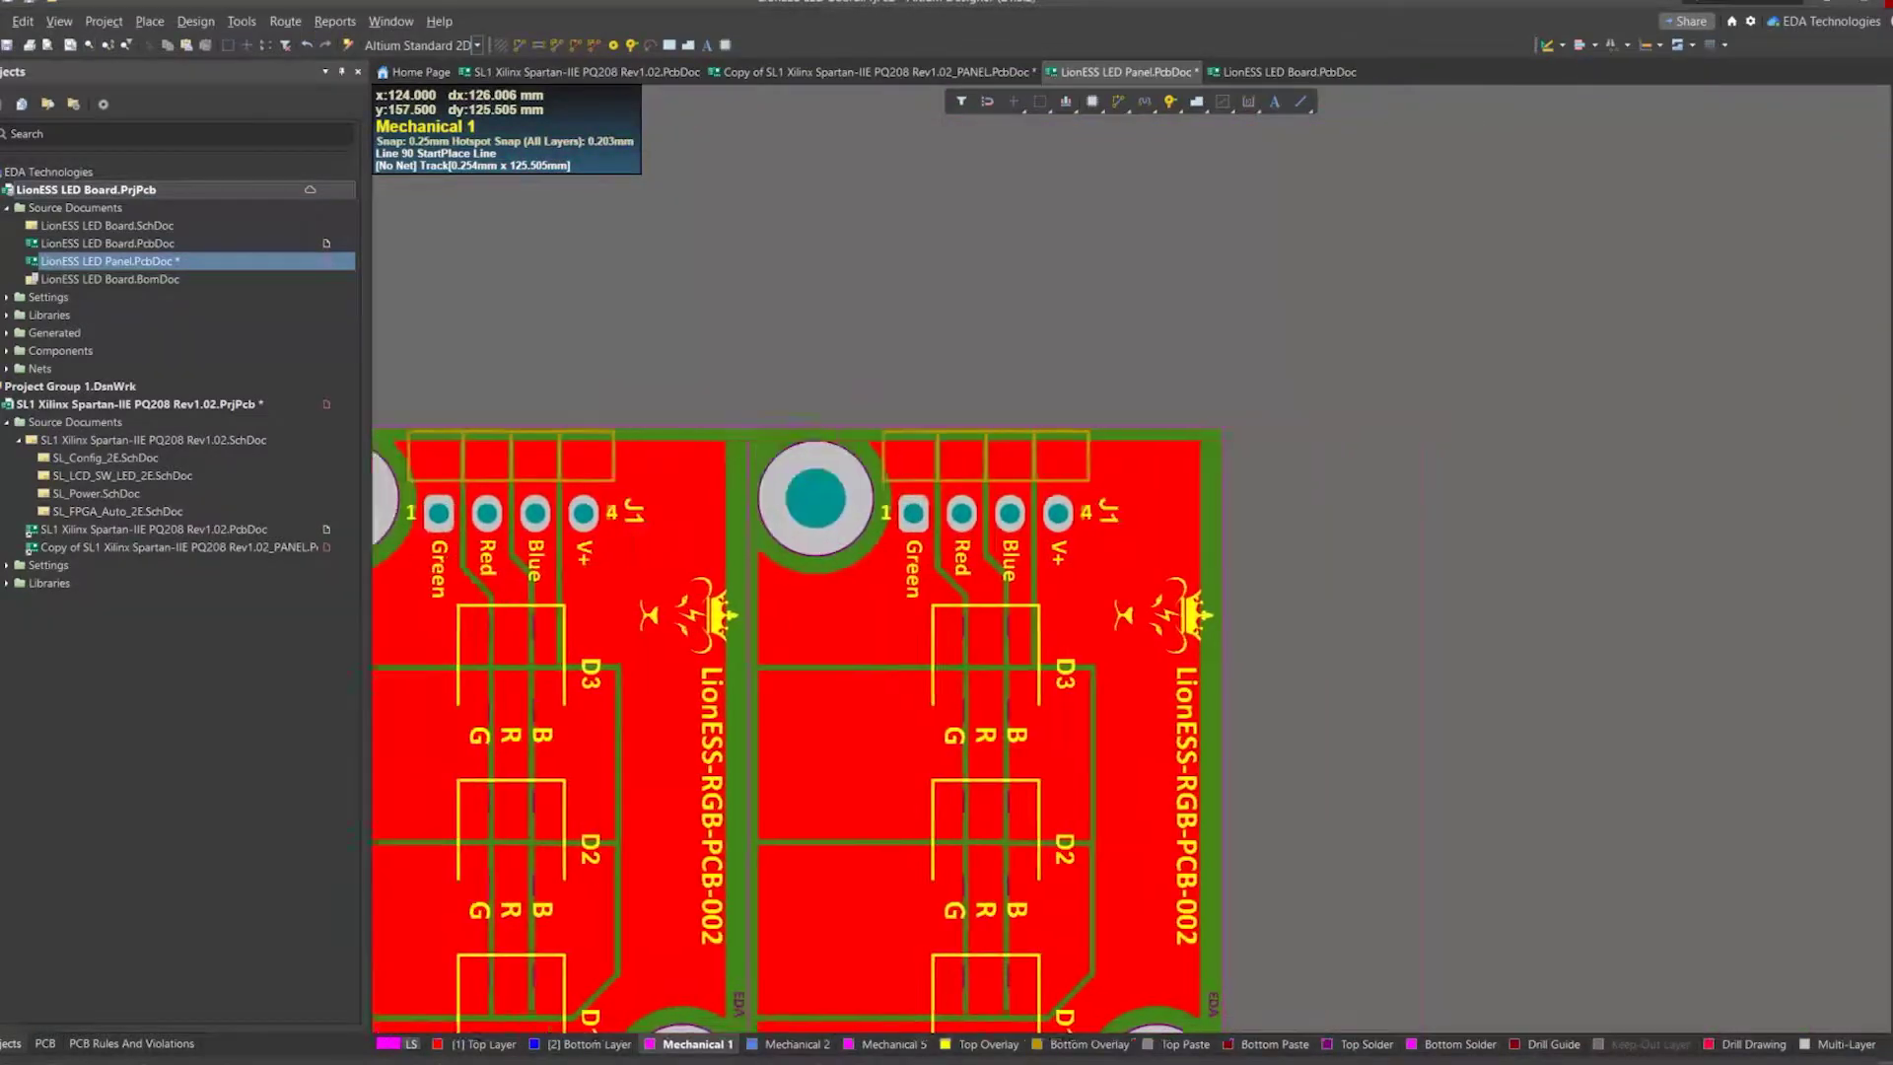
{"action": "middle_click_drag", "start_coordinate": [1010, 419], "coordinate": [1009, 417]}
{"action": "scroll", "coordinate": [1009, 416], "scroll_direction": "up", "scroll_amount": 3, "text": "ctrl"}
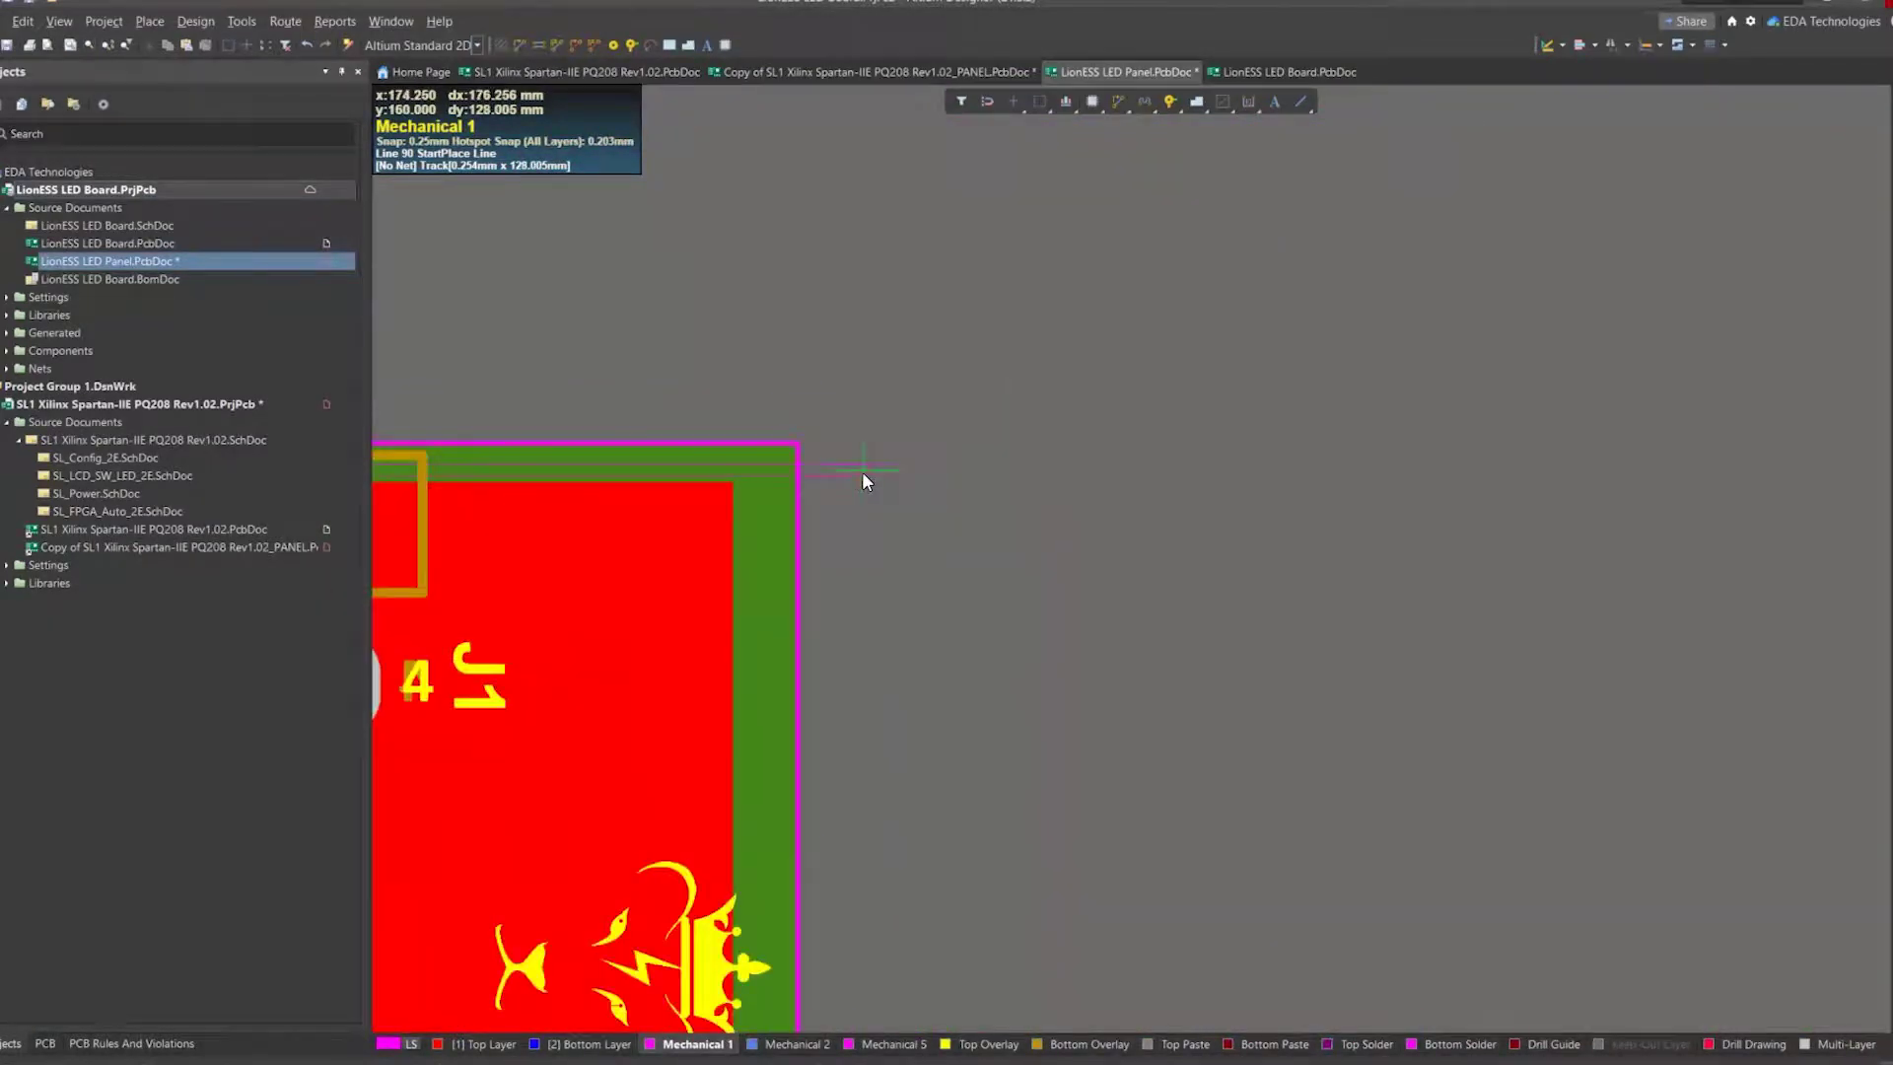
{"action": "left_click", "coordinate": [803, 449]}
Continue the outline down the LED array's right edge, out to the SL1 array's upper-right corner and down to its lower-right corner.
{"action": "scroll", "coordinate": [917, 552], "scroll_direction": "down", "scroll_amount": 5, "text": "ctrl"}
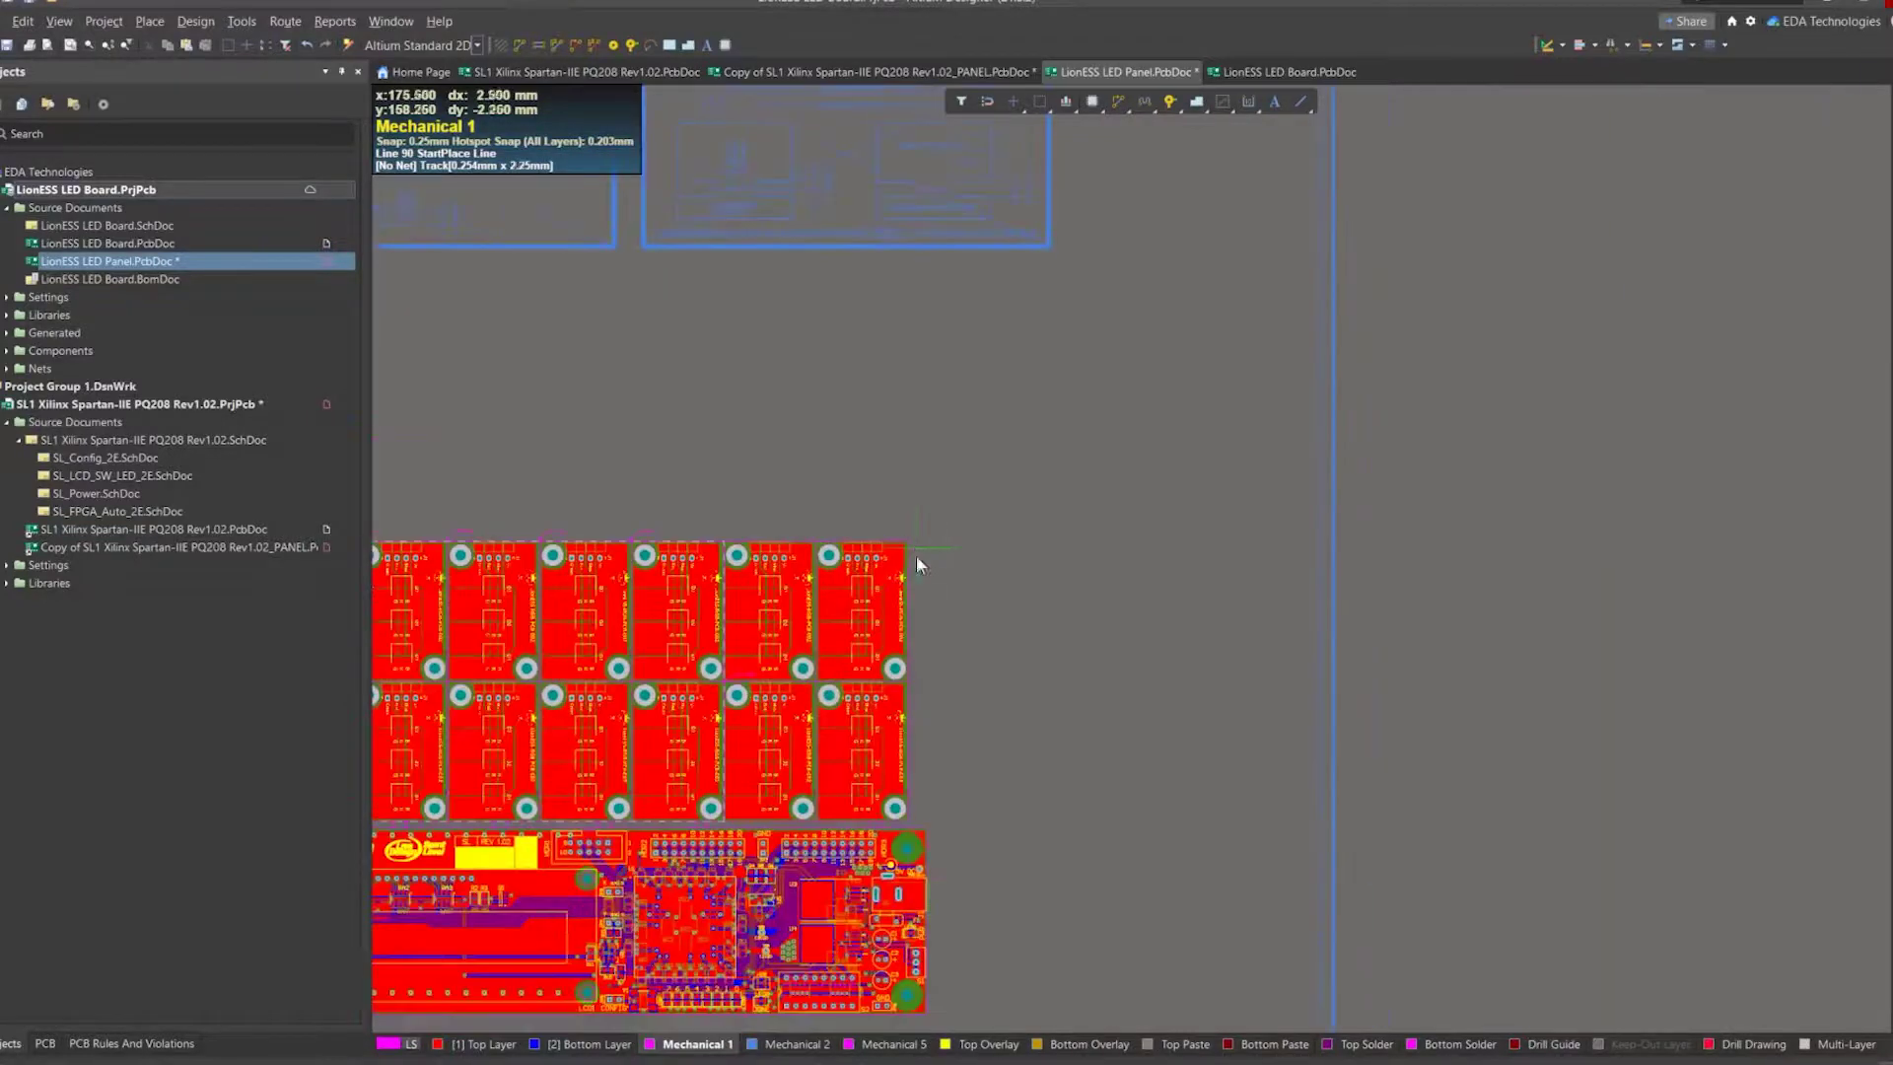
{"action": "scroll", "coordinate": [907, 808], "scroll_direction": "up", "scroll_amount": 5, "text": "ctrl"}
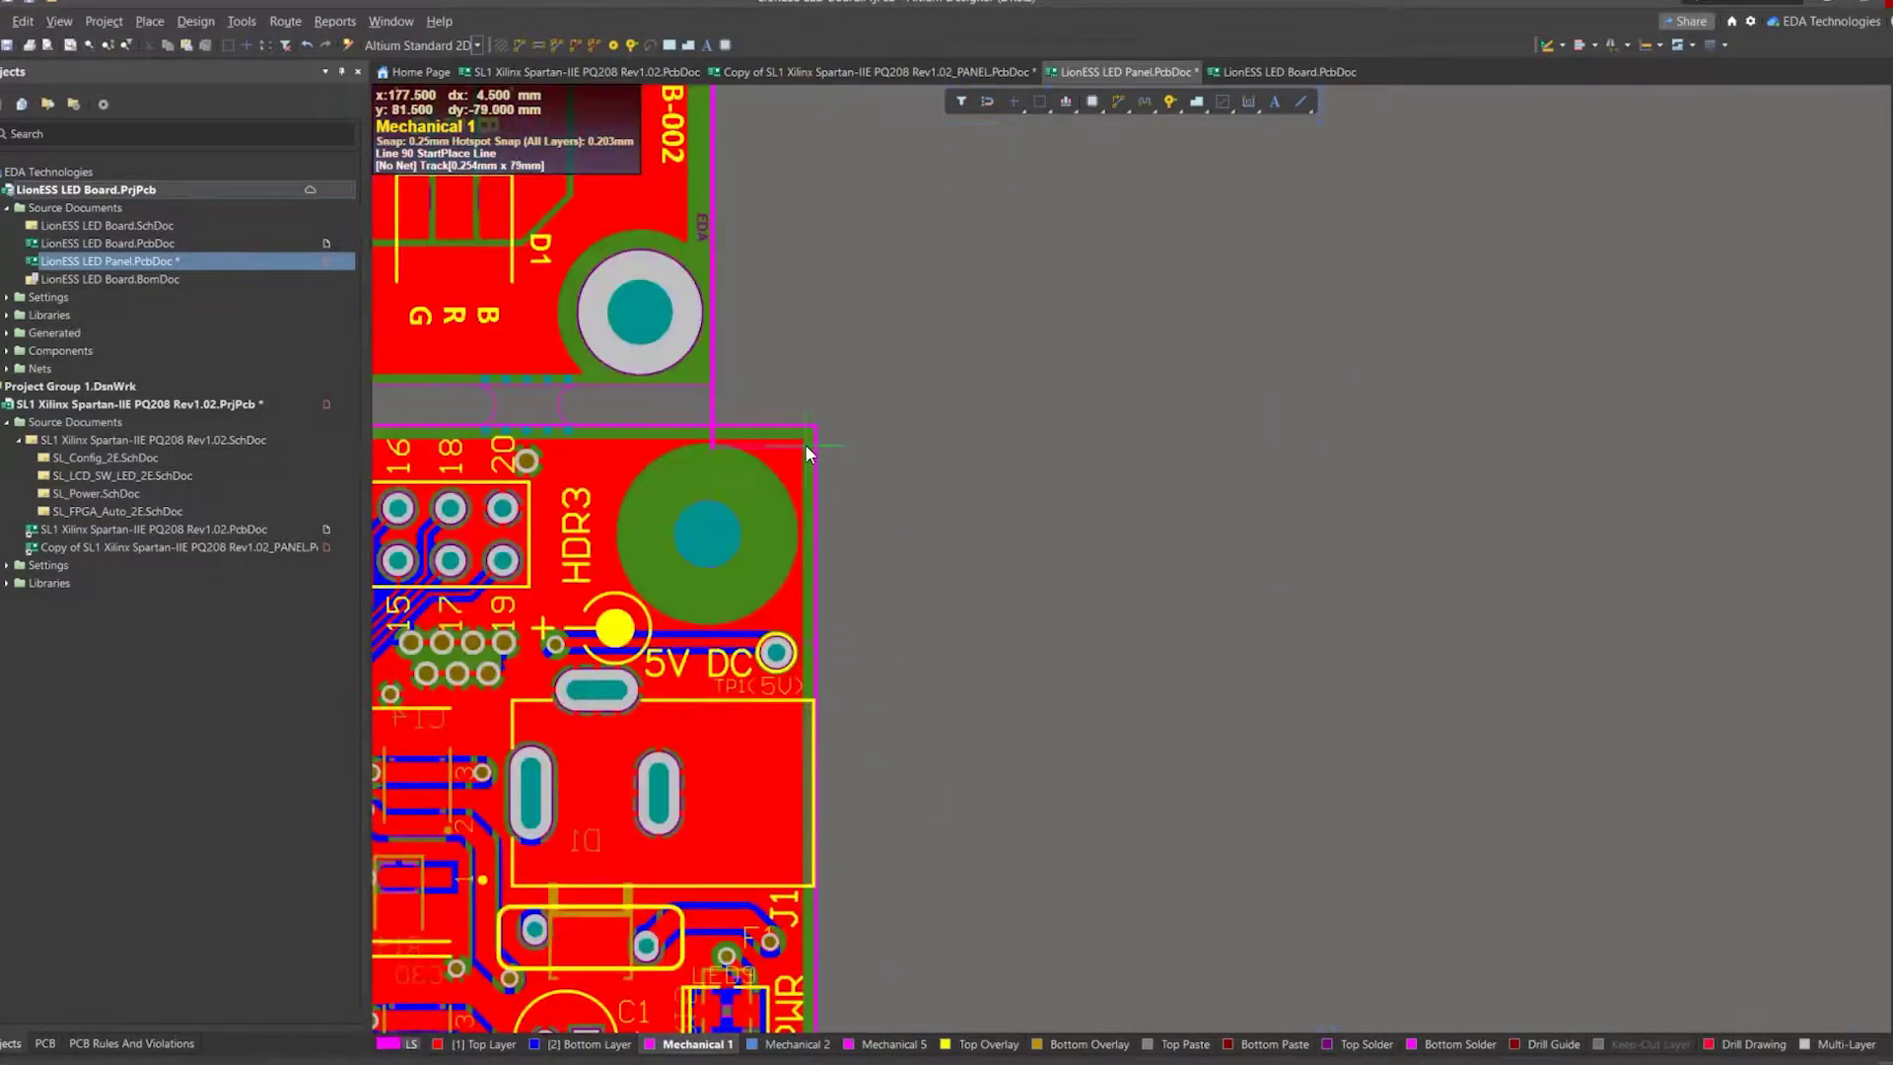
{"action": "left_click", "coordinate": [816, 426]}
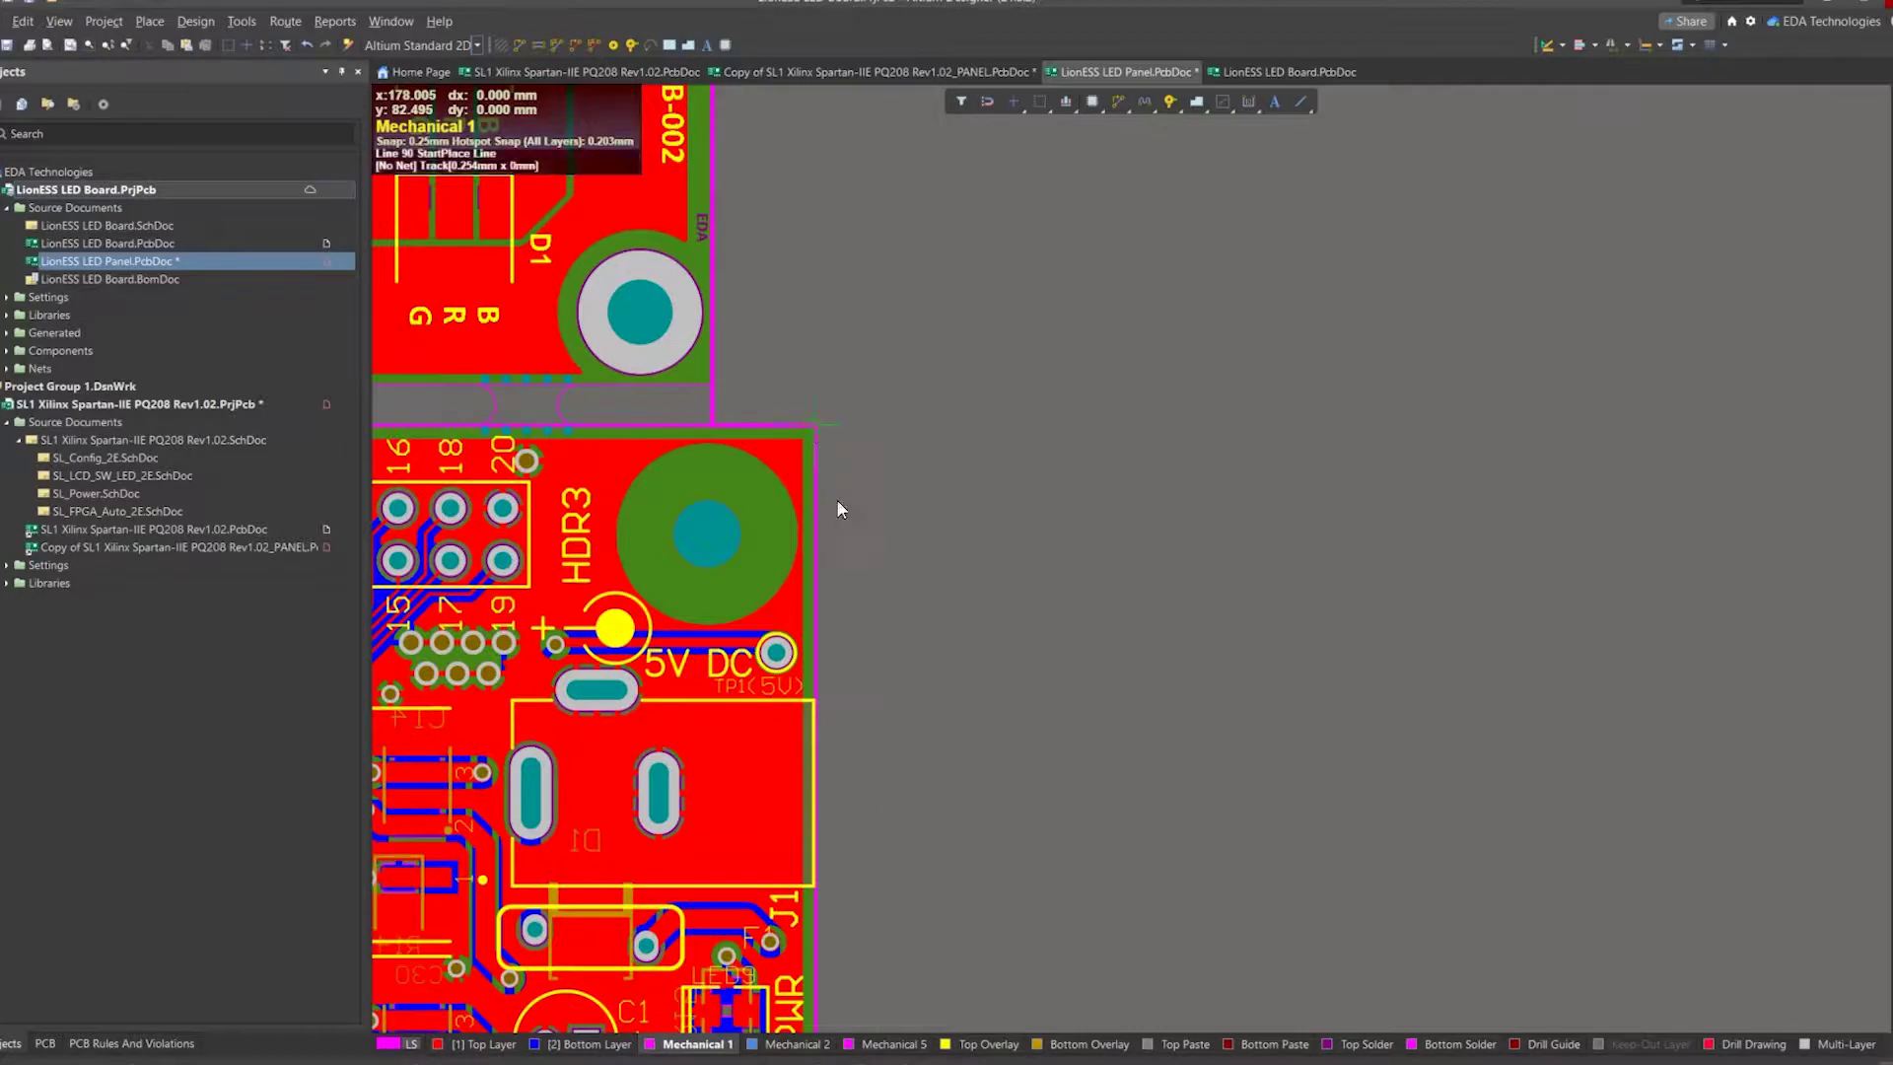
{"action": "scroll", "coordinate": [779, 787], "scroll_direction": "down", "scroll_amount": 5}
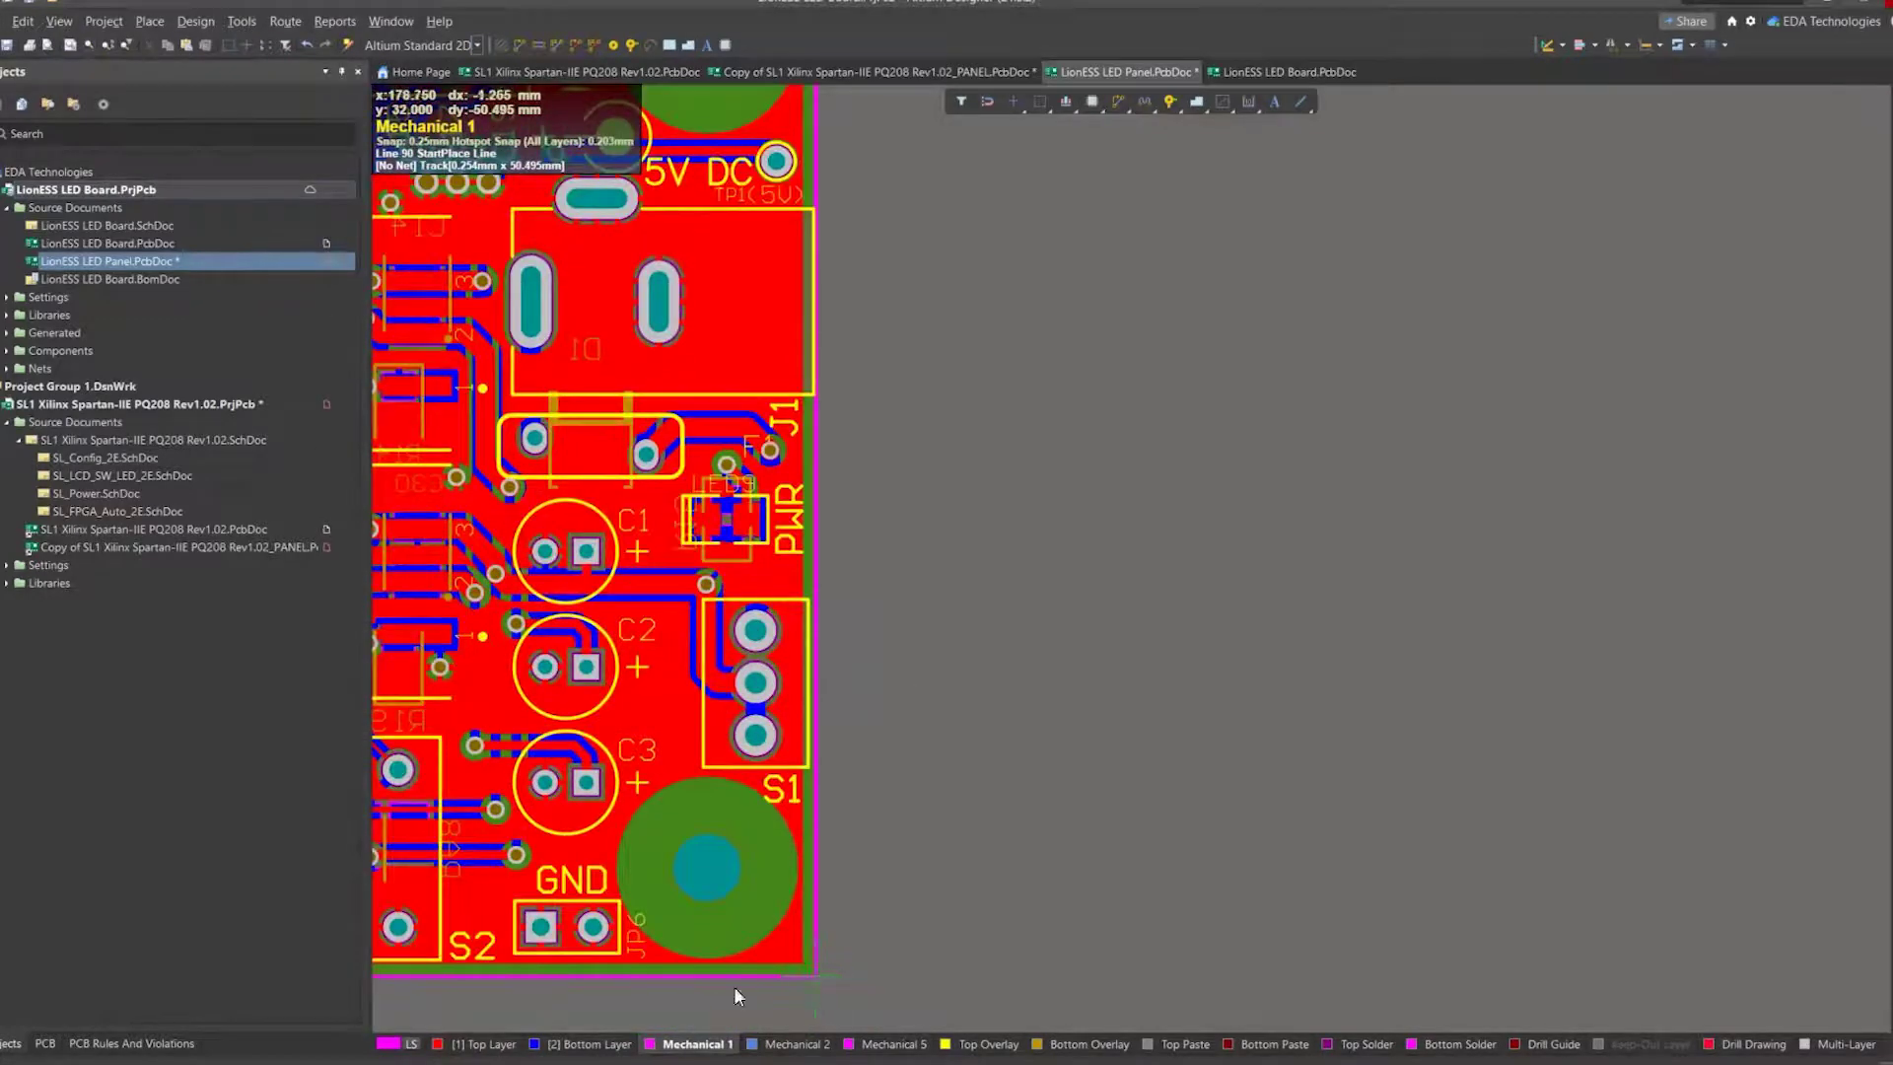
{"action": "left_click", "coordinate": [816, 976]}
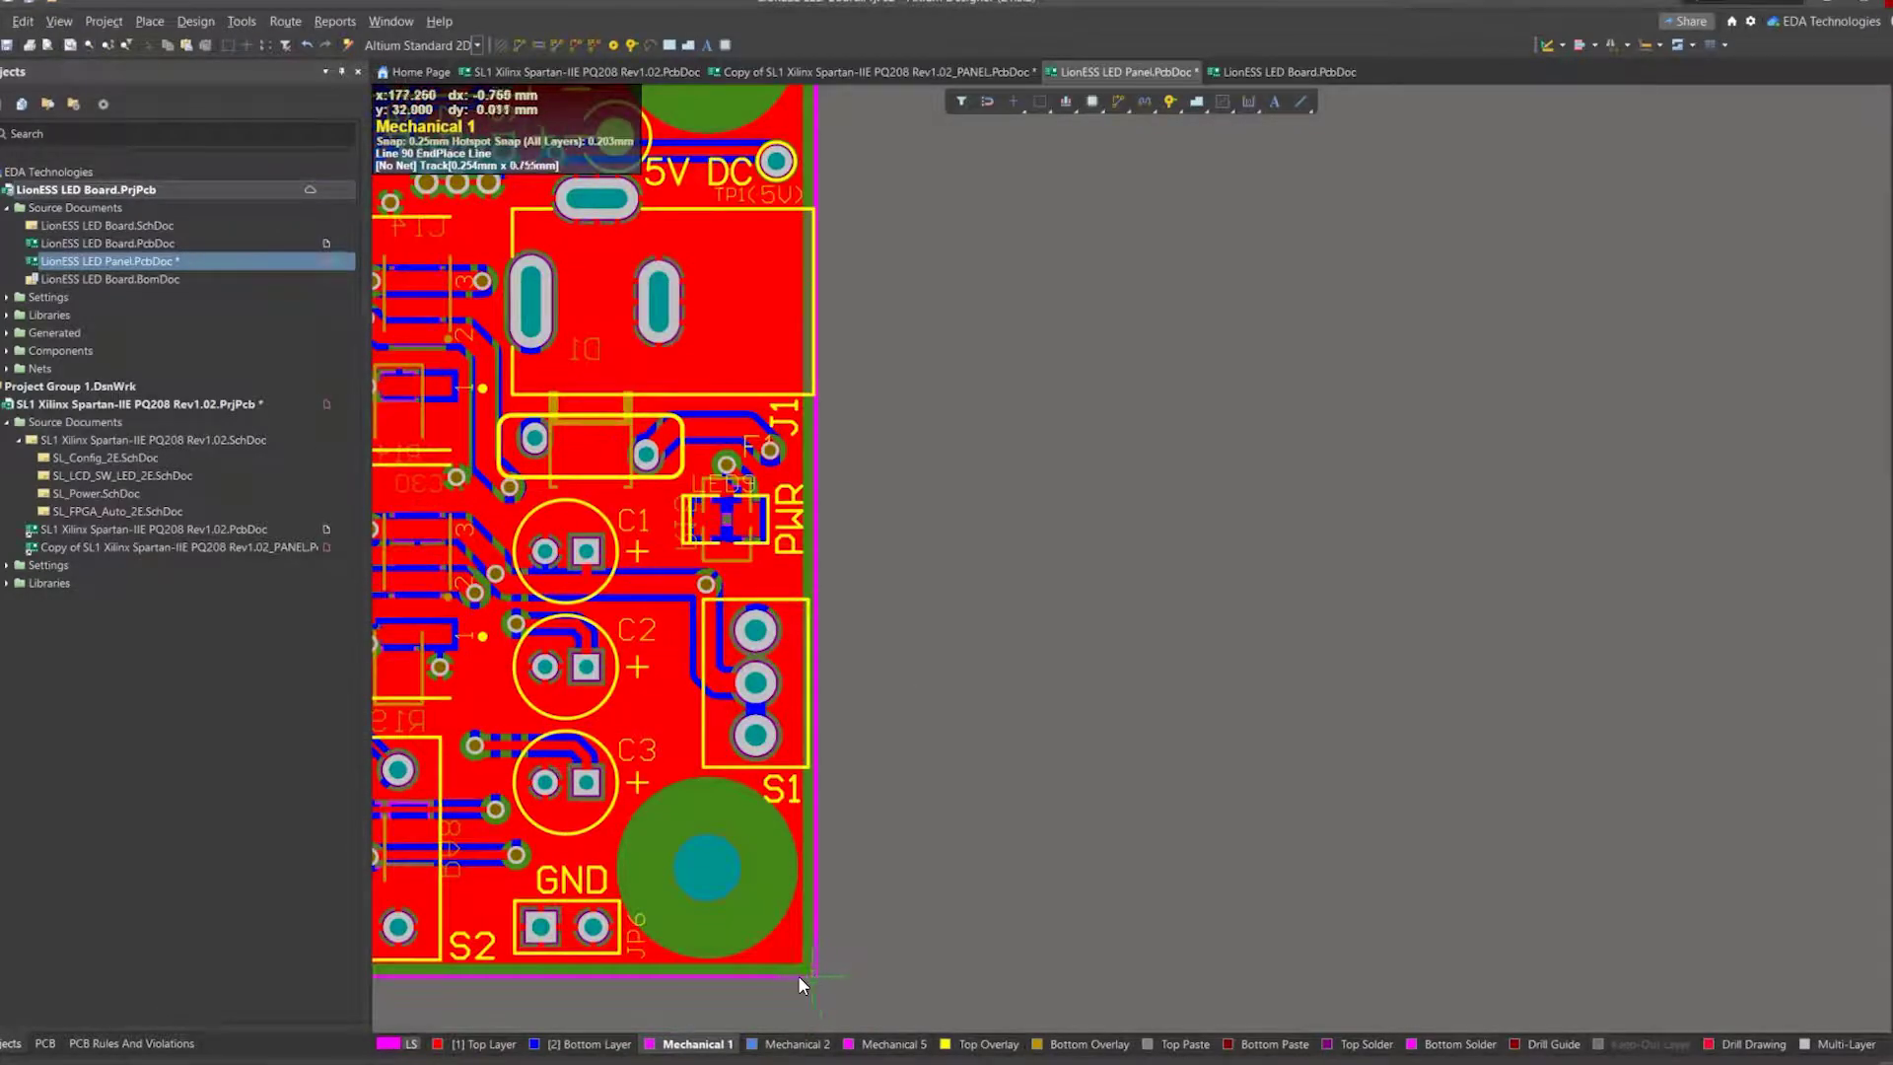
{"action": "left_click", "coordinate": [817, 976]}
Close the outline along the SL1 array's lower edge at its lower-left corner and finish line placement.
{"action": "scroll", "coordinate": [913, 922], "scroll_direction": "down", "scroll_amount": 8, "text": "ctrl"}
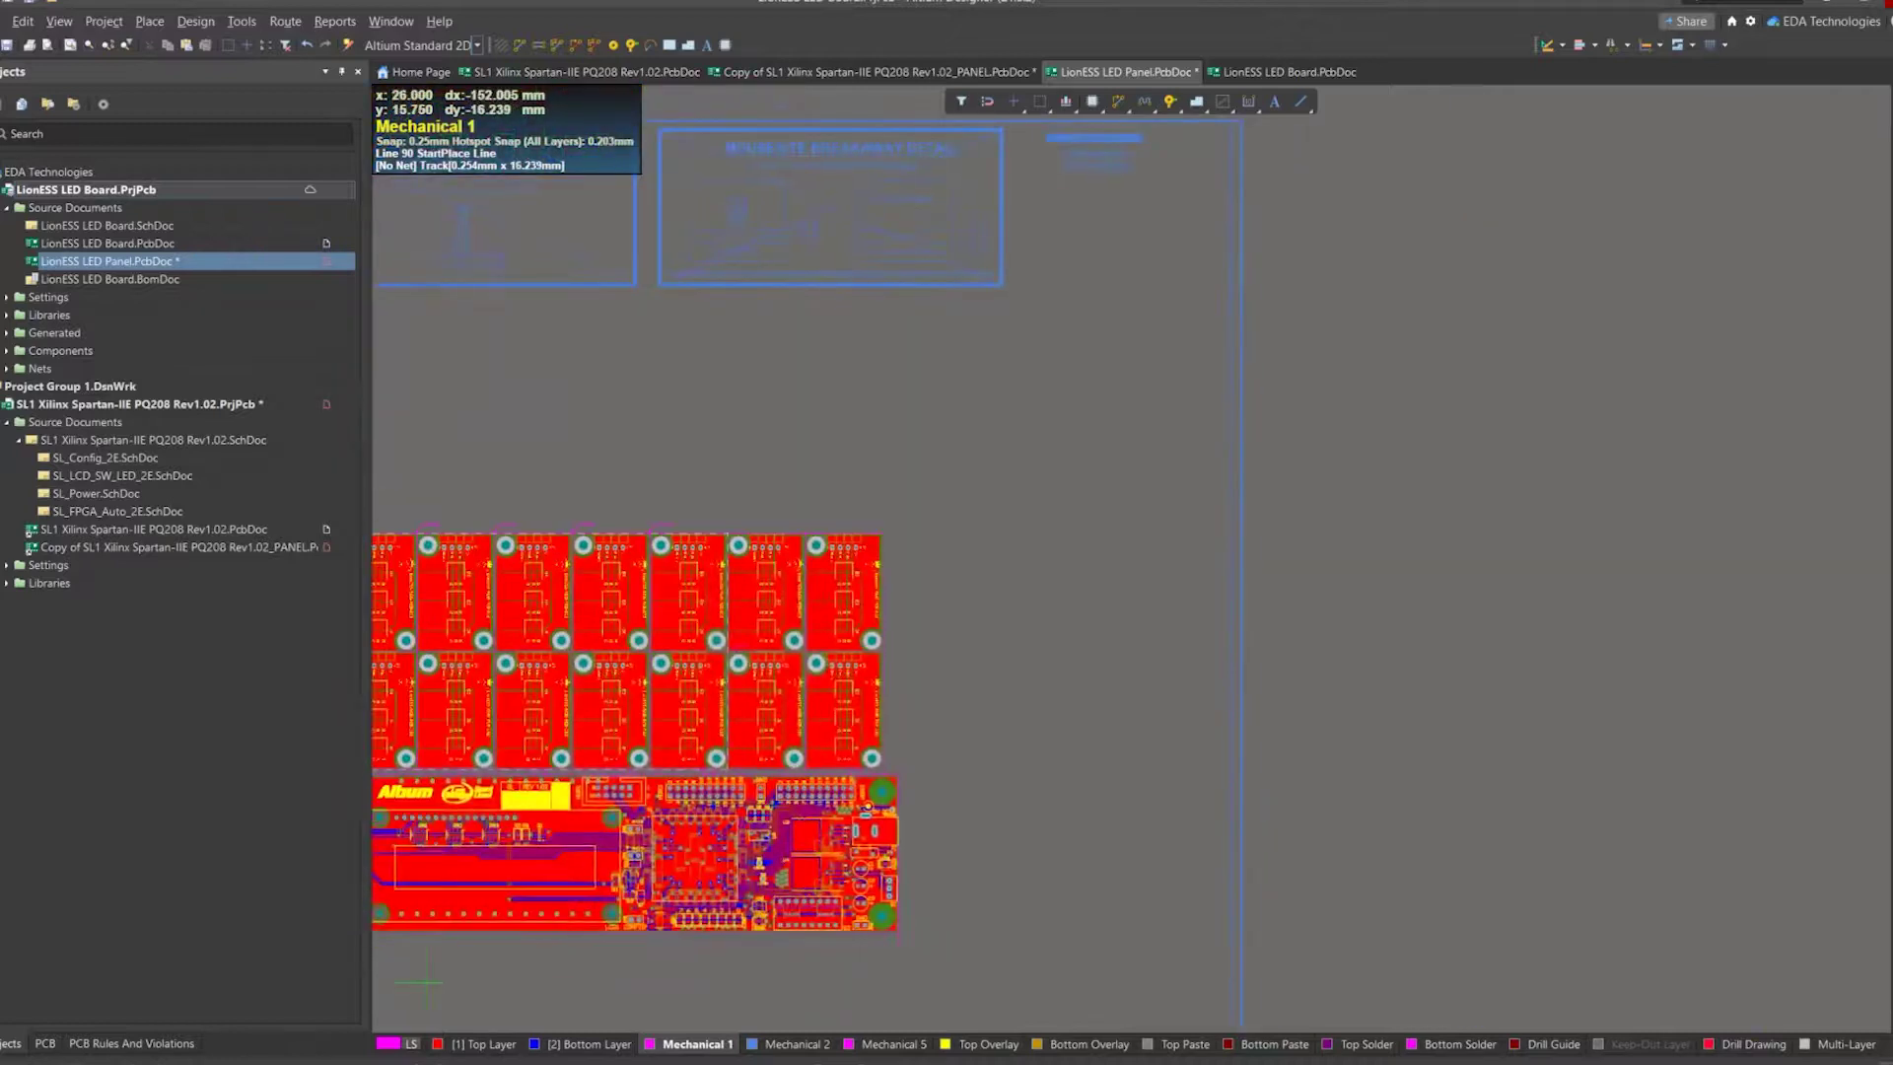
{"action": "right_click_drag", "start_coordinate": [428, 979], "coordinate": [775, 692]}
{"action": "scroll", "coordinate": [773, 641], "scroll_direction": "up", "scroll_amount": 8, "text": "ctrl"}
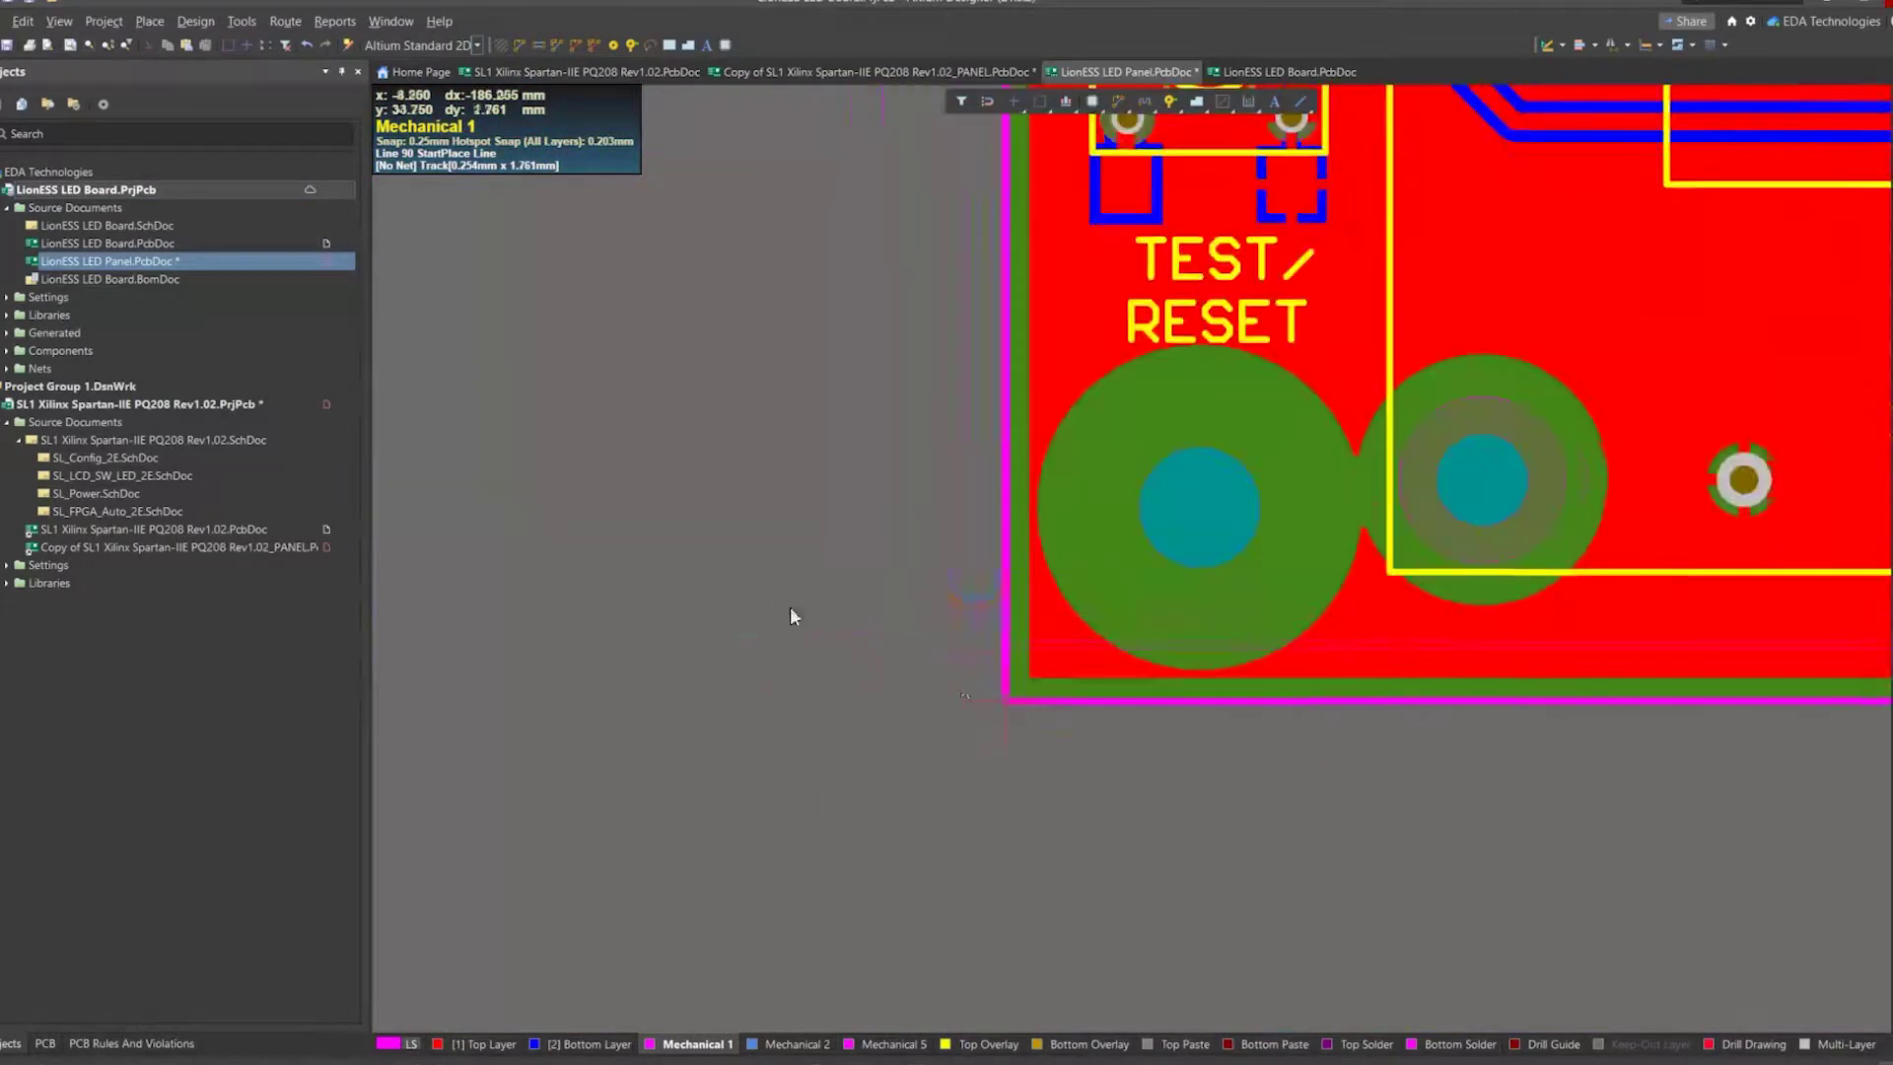
{"action": "left_click", "coordinate": [1005, 702]}
{"action": "left_click", "coordinate": [1006, 702]}
{"action": "right_click", "coordinate": [1005, 702]}
{"action": "right_click", "coordinate": [998, 790]}
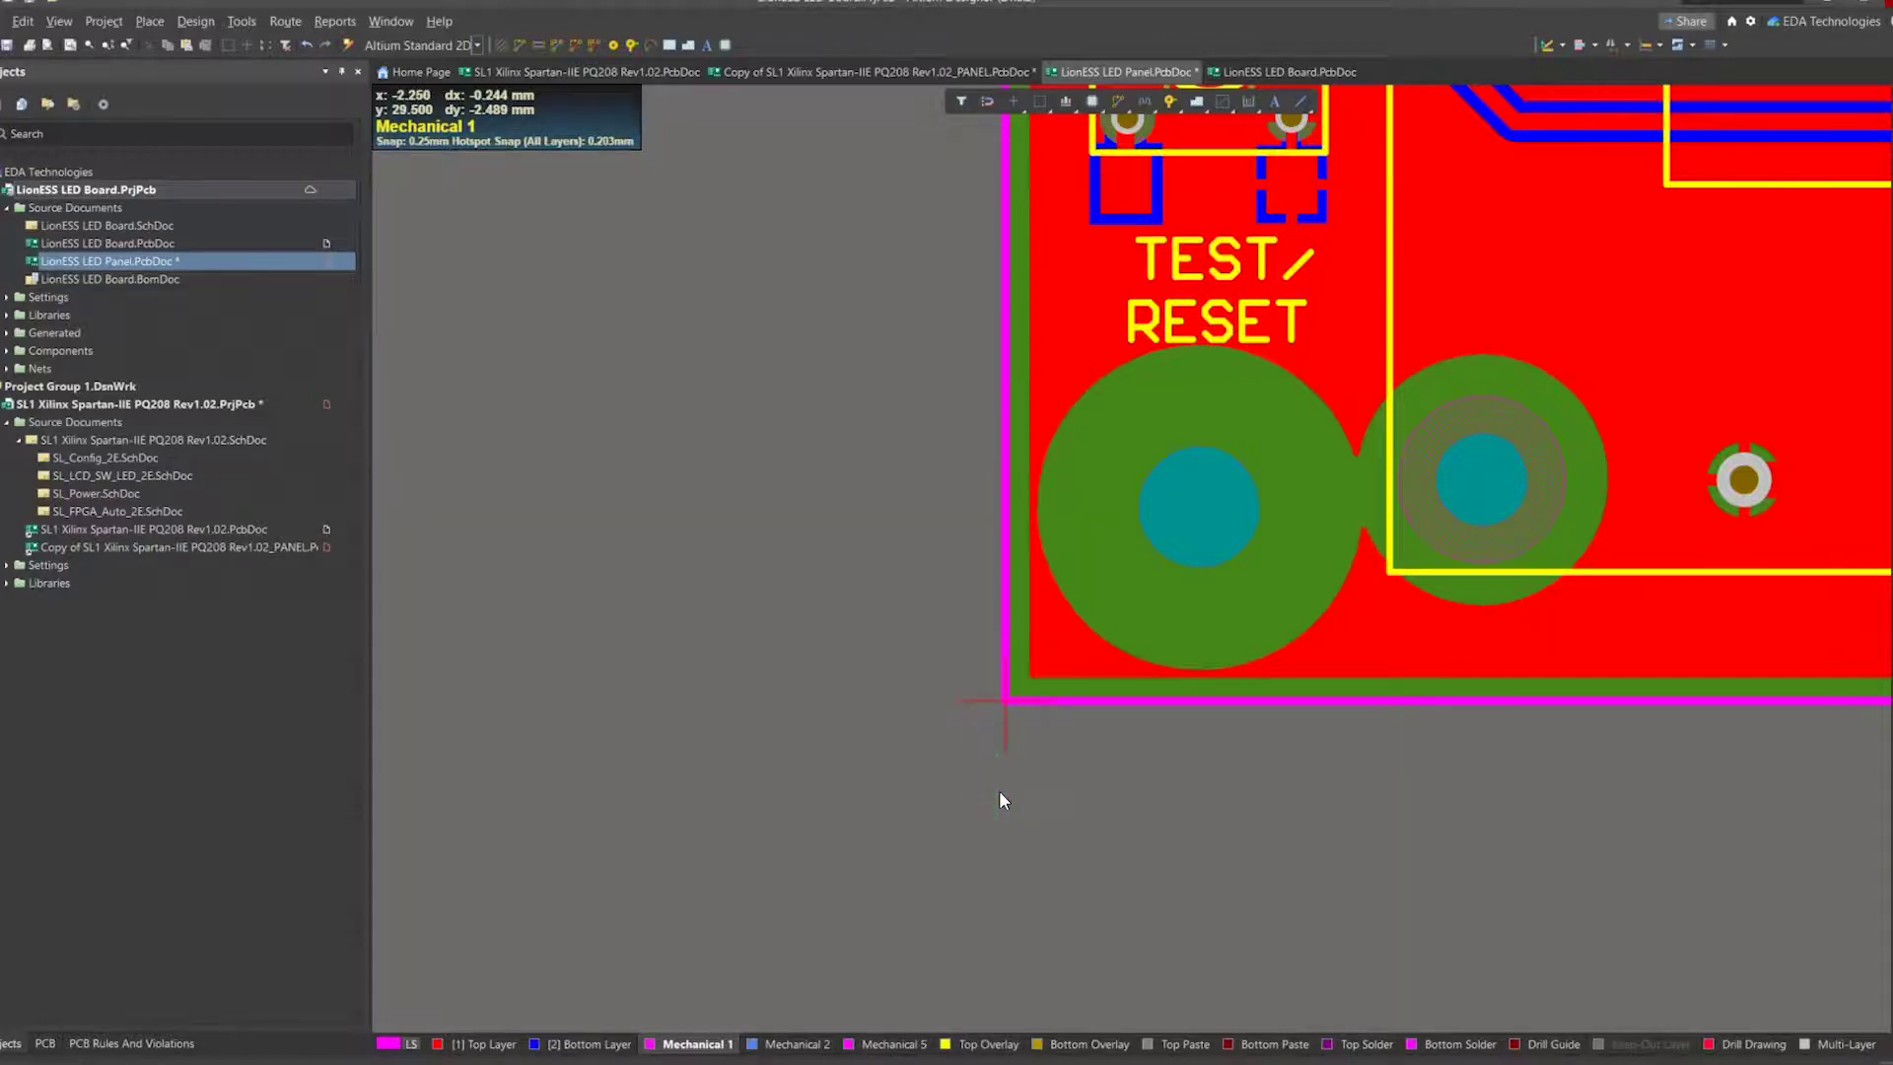
Define the board shape from the panel outline on Mechanical 1 and inspect the mousebites in the gap in 3D.
{"action": "scroll", "coordinate": [949, 727], "scroll_direction": "down", "scroll_amount": 2, "text": "ctrl"}
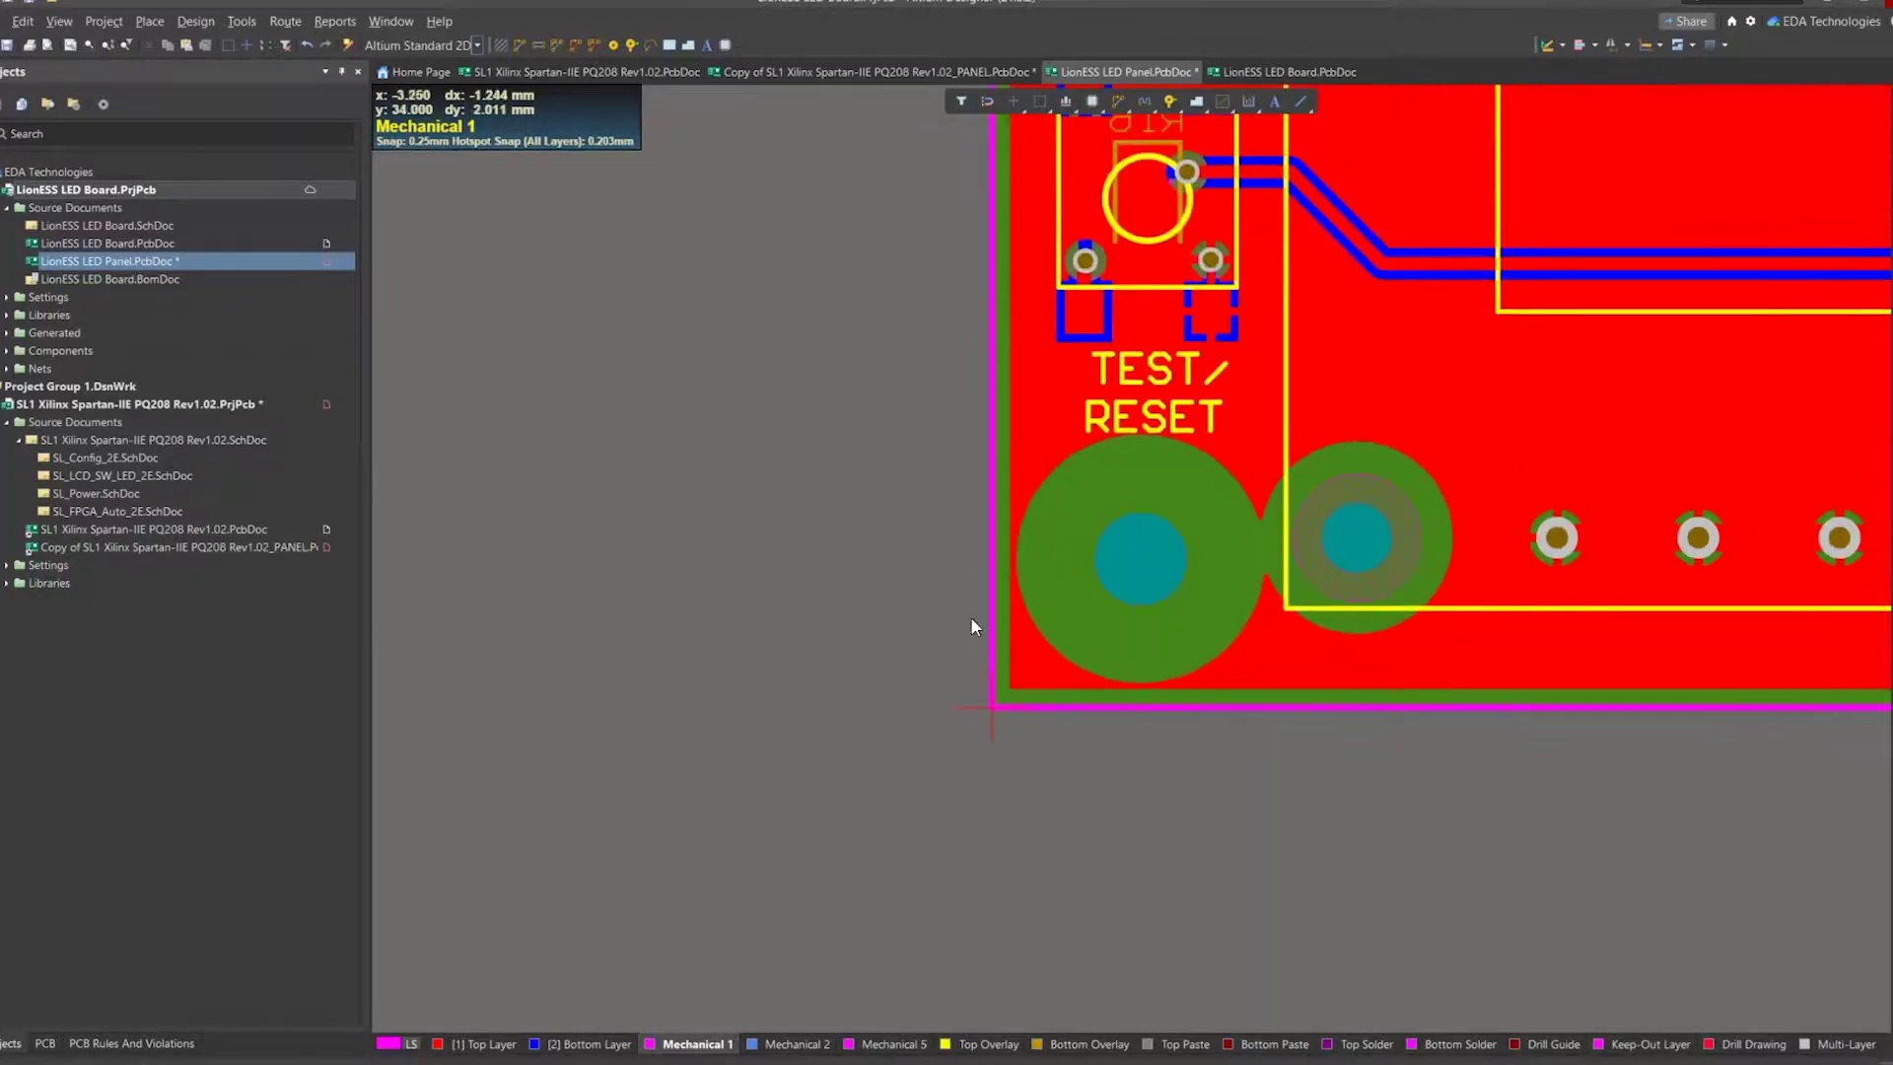
{"action": "scroll", "coordinate": [993, 579], "scroll_direction": "down", "scroll_amount": 5, "text": "ctrl"}
{"action": "right_click_drag", "start_coordinate": [1732, 130], "coordinate": [1284, 510]}
{"action": "scroll", "coordinate": [1284, 511], "scroll_direction": "down", "scroll_amount": 4, "text": "ctrl"}
{"action": "right_click_drag", "start_coordinate": [1461, 433], "coordinate": [1125, 540]}
{"action": "scroll", "coordinate": [1373, 562], "scroll_direction": "up", "scroll_amount": 6, "text": "ctrl"}
{"action": "left_click_drag", "start_coordinate": [677, 750], "coordinate": [607, 746]}
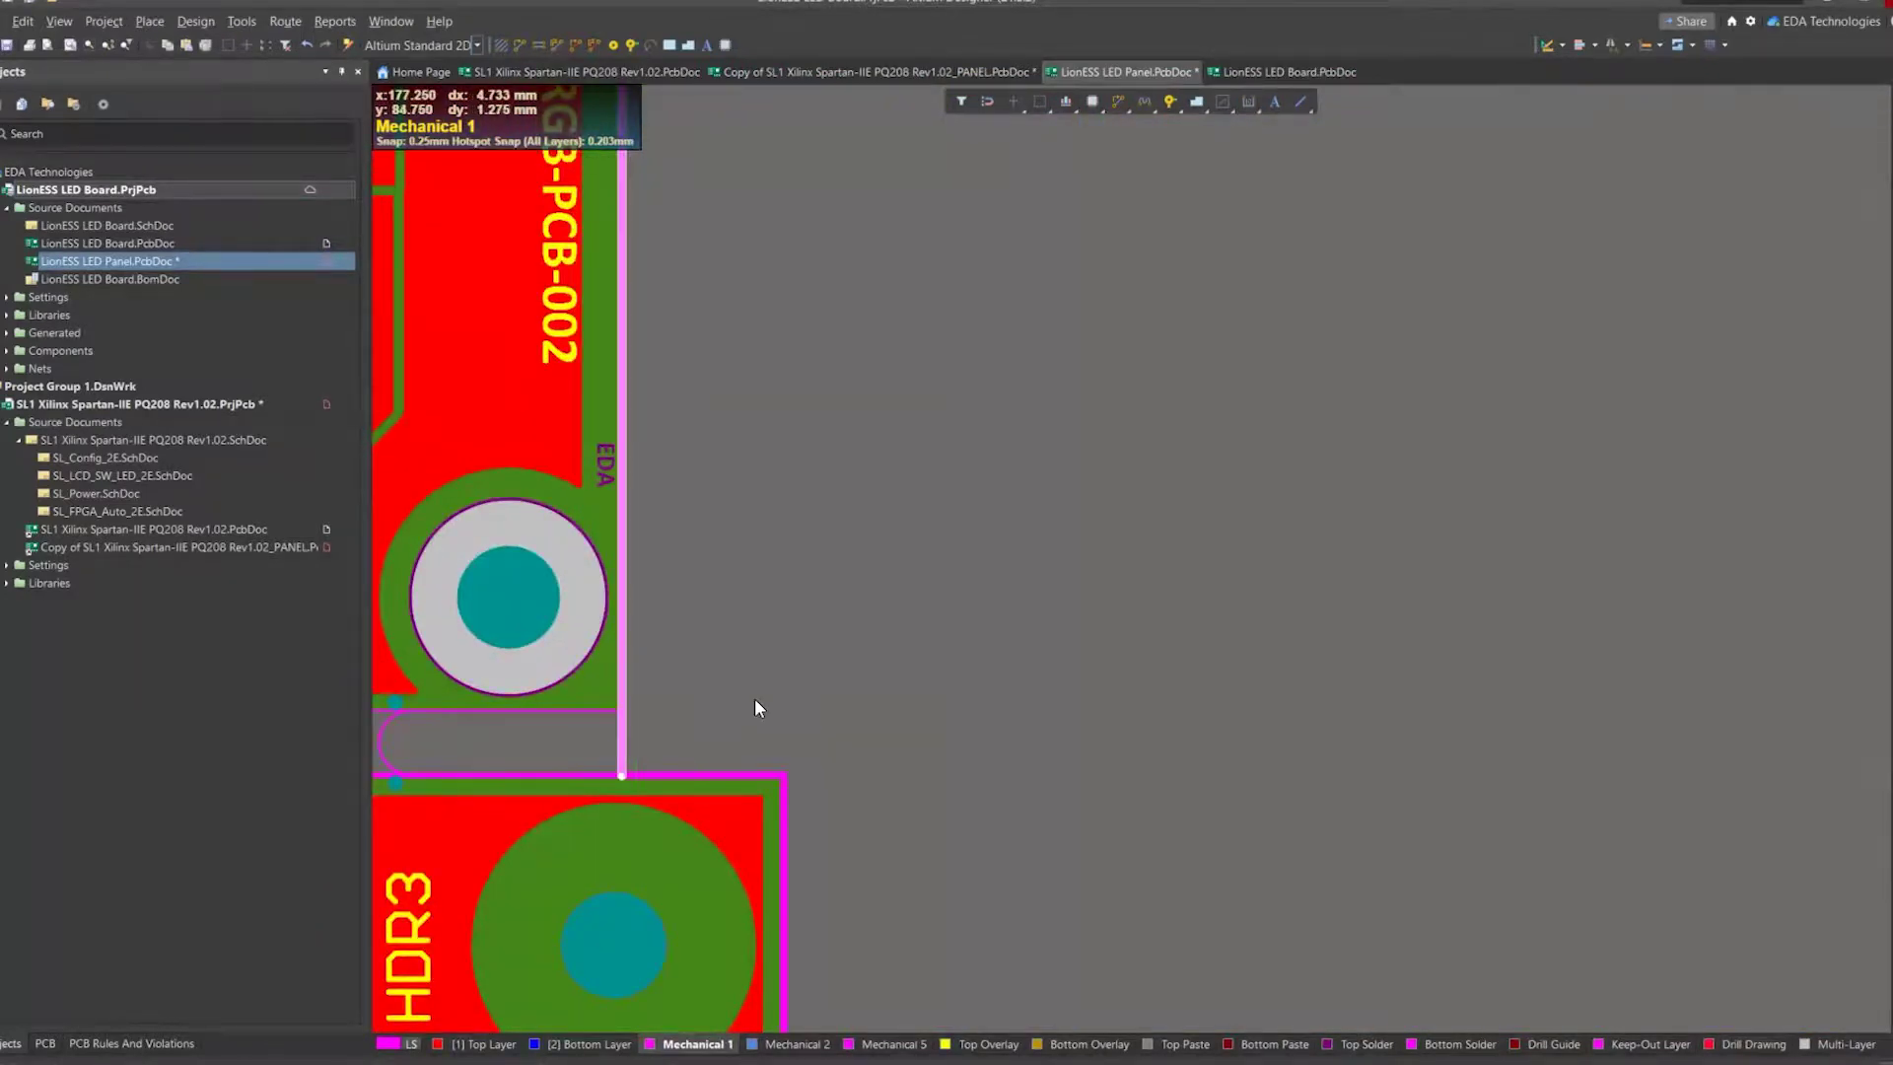
{"action": "scroll", "coordinate": [789, 715], "scroll_direction": "down", "scroll_amount": 3, "text": "ctrl"}
{"action": "key", "text": "d"}
{"action": "key", "text": "Escape"}
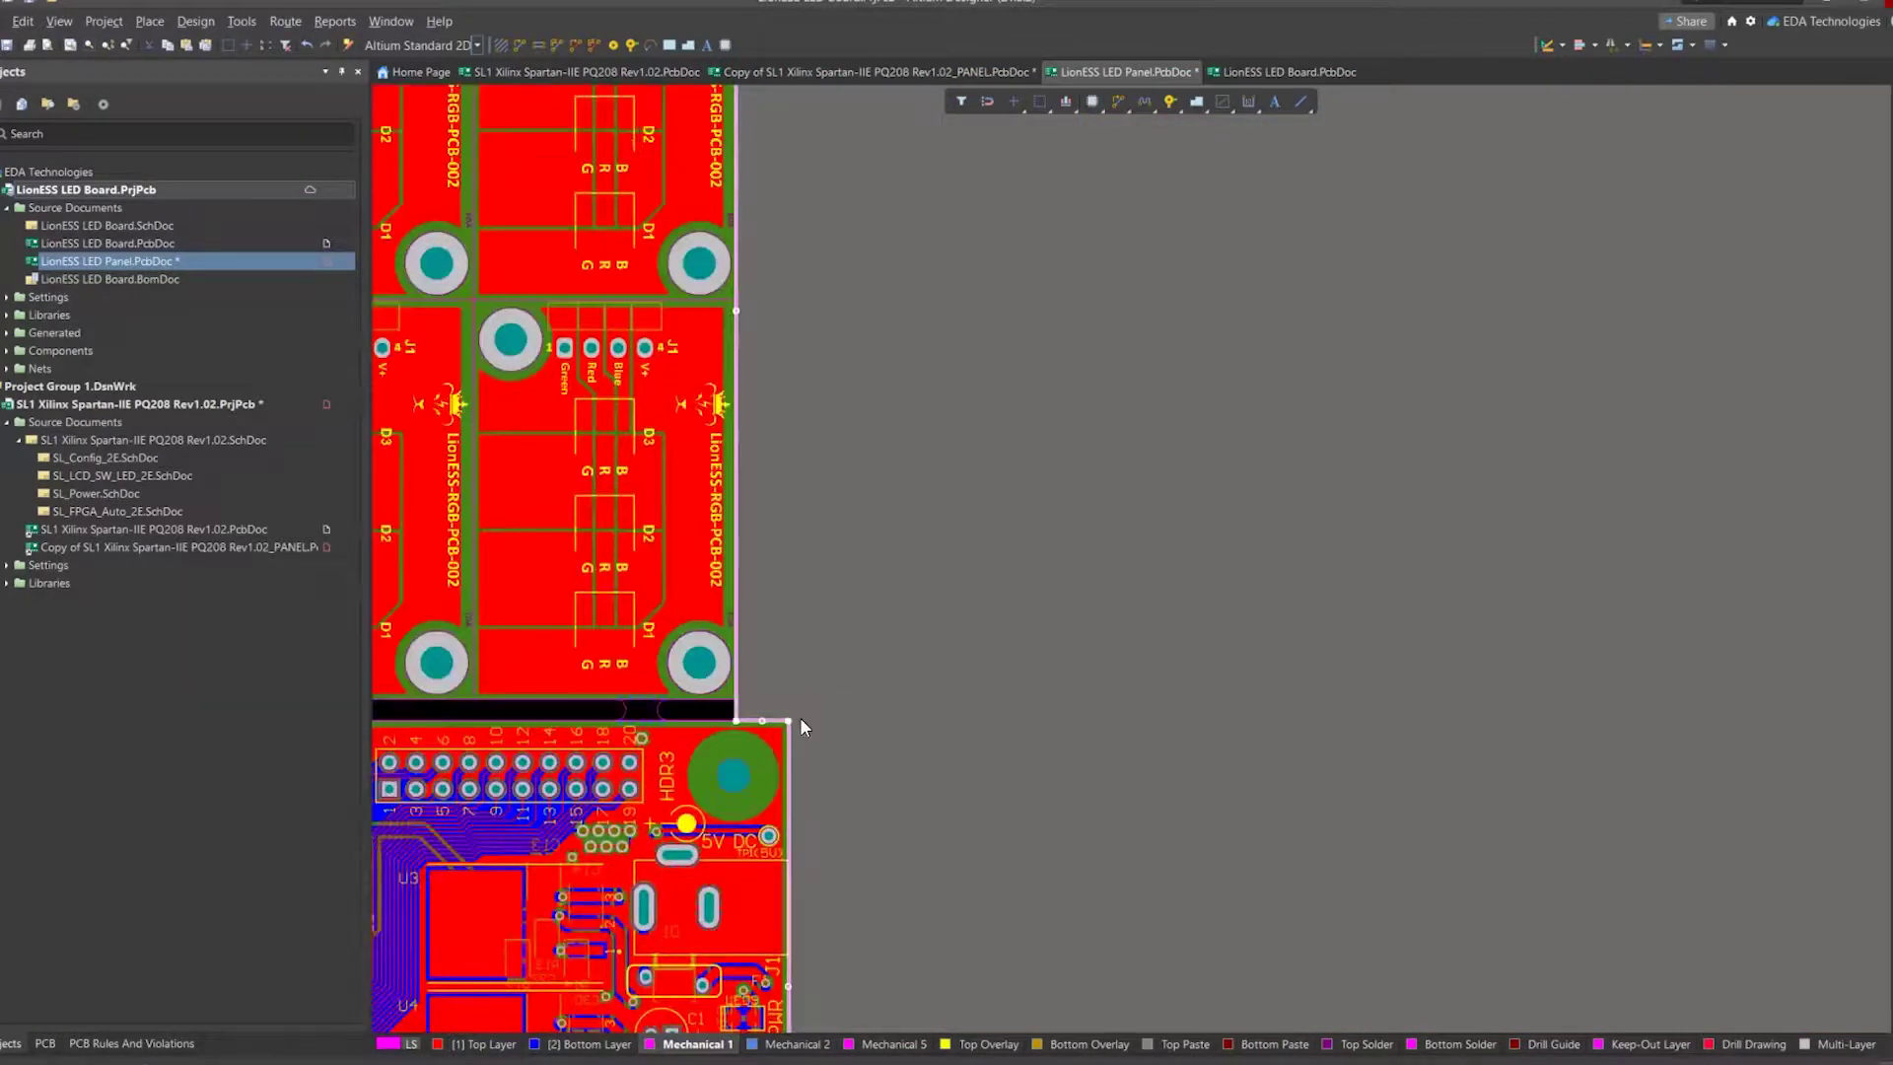
{"action": "scroll", "coordinate": [873, 753], "scroll_direction": "down", "scroll_amount": 5, "text": "ctrl"}
{"action": "scroll", "coordinate": [976, 636], "scroll_direction": "up", "scroll_amount": 1, "text": "ctrl"}
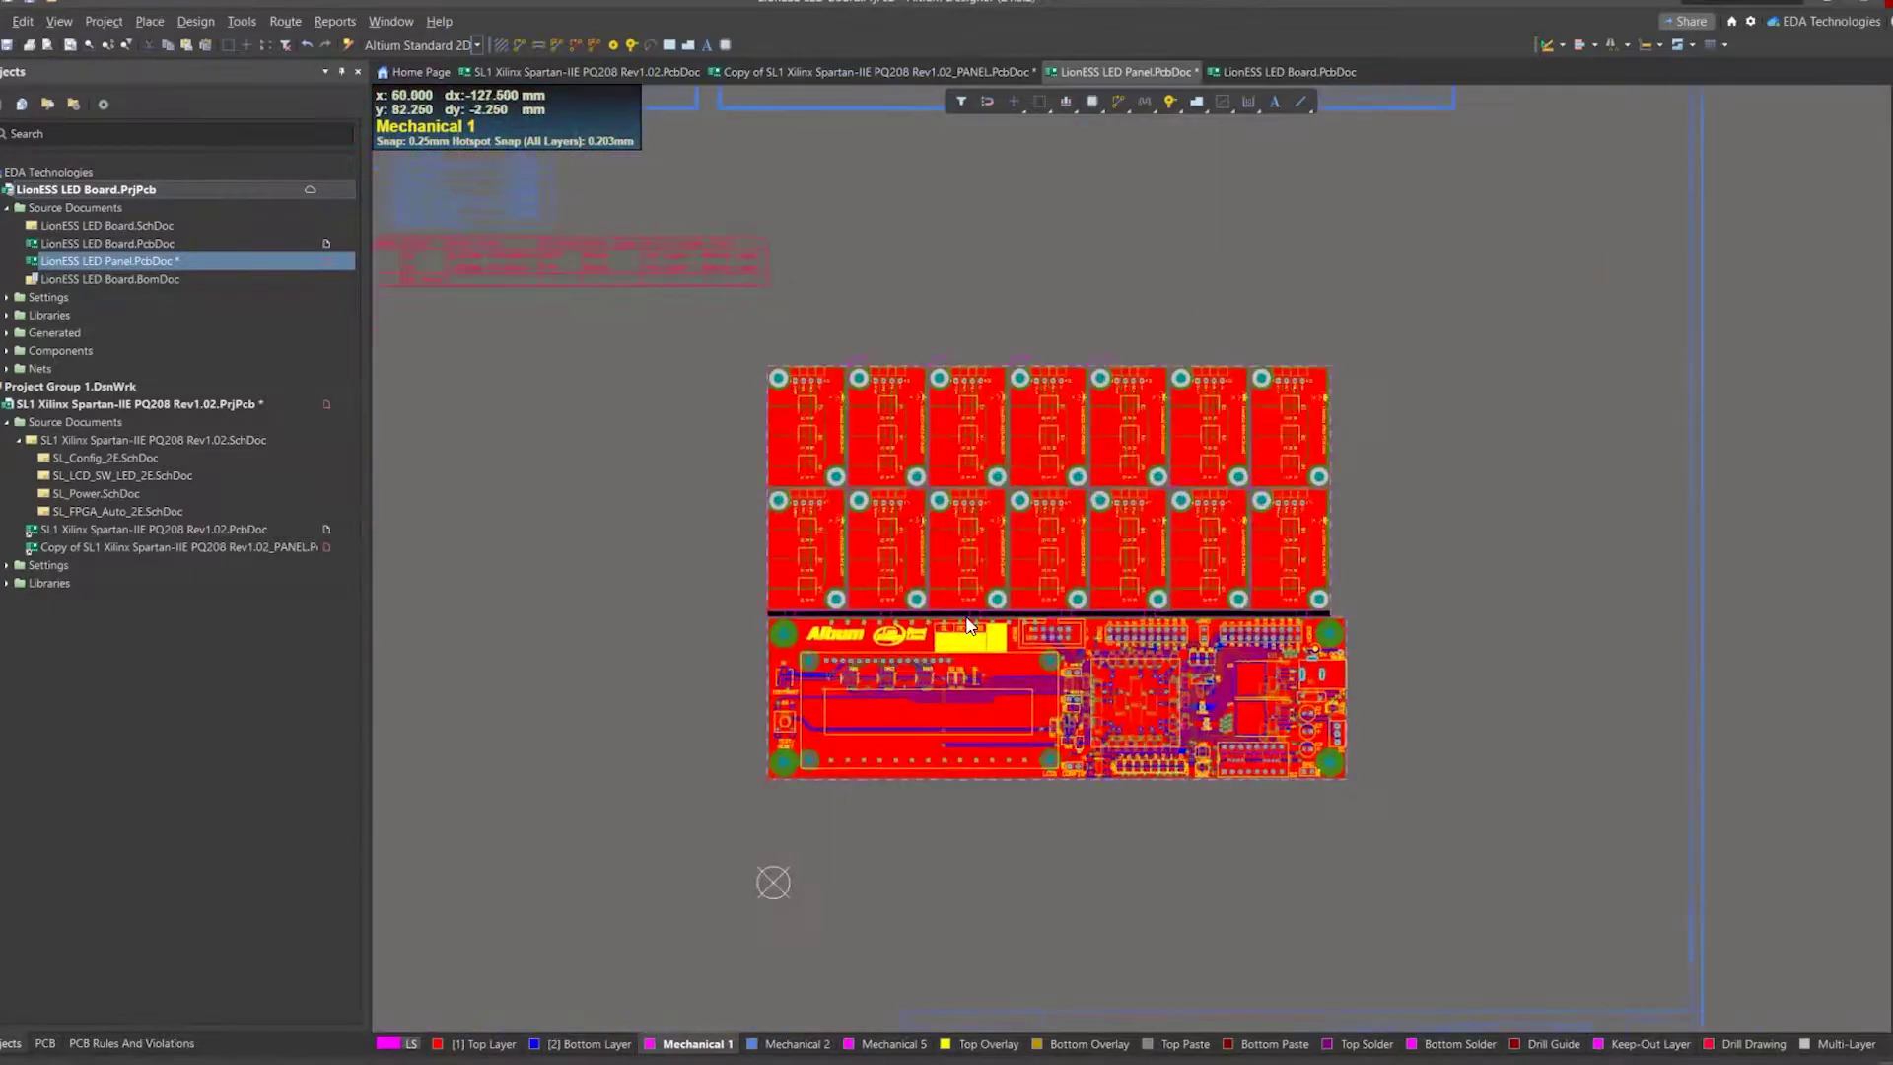
{"action": "key", "text": "3"}
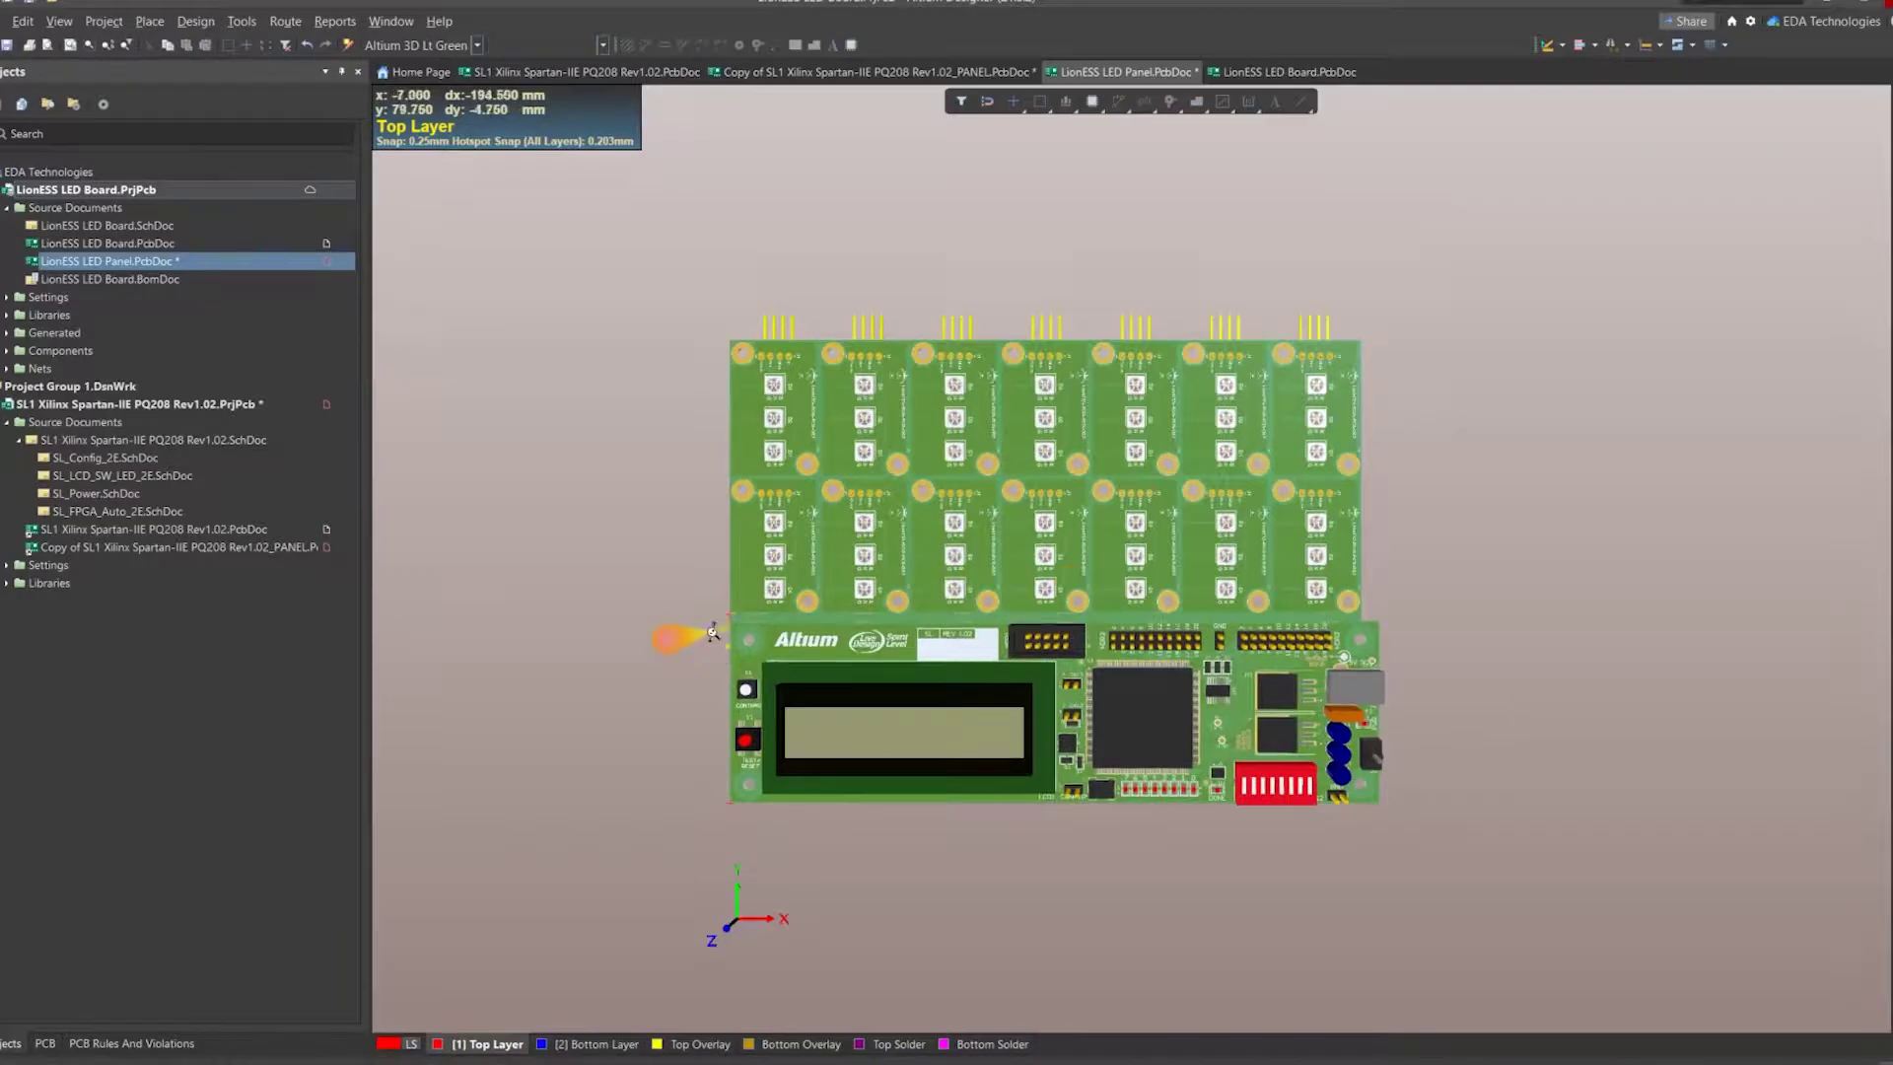
{"action": "scroll", "coordinate": [794, 611], "scroll_direction": "up", "scroll_amount": 5, "text": "ctrl"}
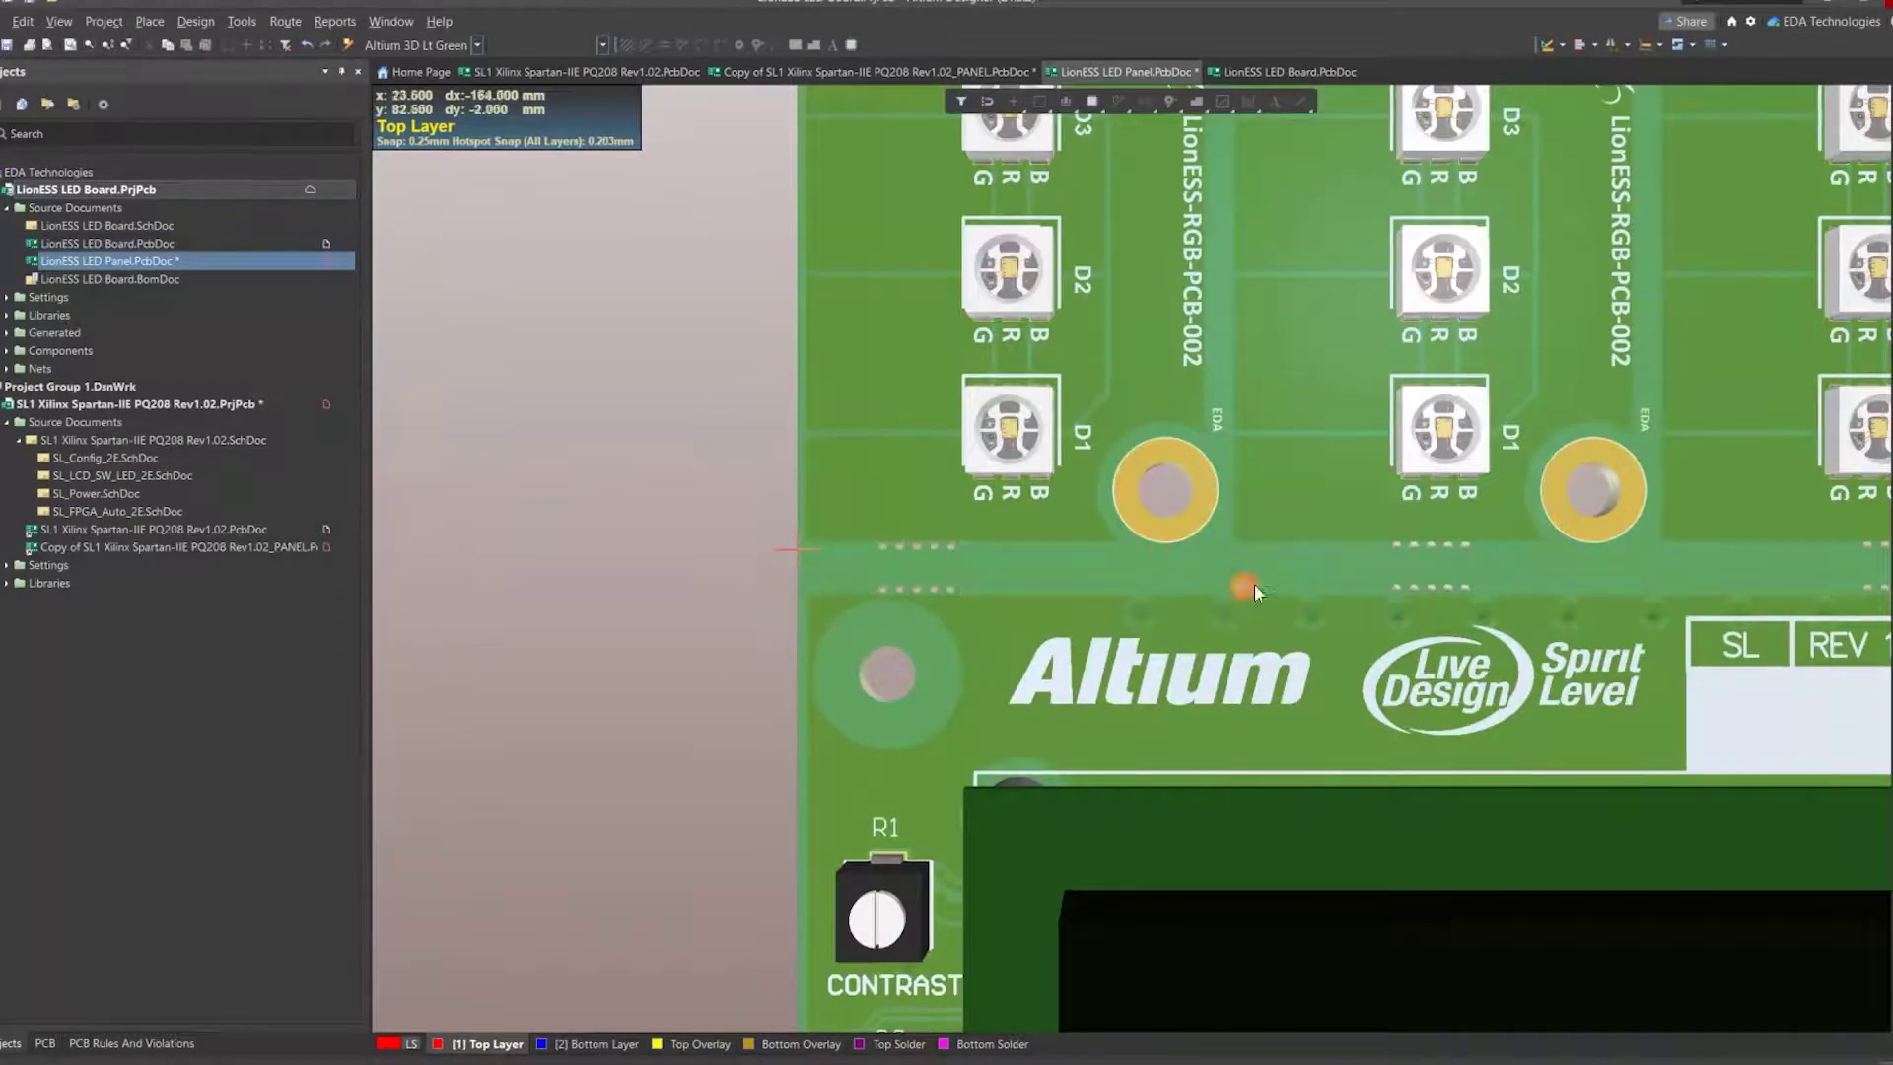
Return to the 2D view and add mechanical layer number 3 with the layer type Route Tool Path.
{"action": "key", "text": "2"}
{"action": "scroll", "coordinate": [746, 646], "scroll_direction": "down", "scroll_amount": 5, "text": "ctrl"}
{"action": "scroll", "coordinate": [747, 646], "scroll_direction": "up", "scroll_amount": 5, "text": "ctrl"}
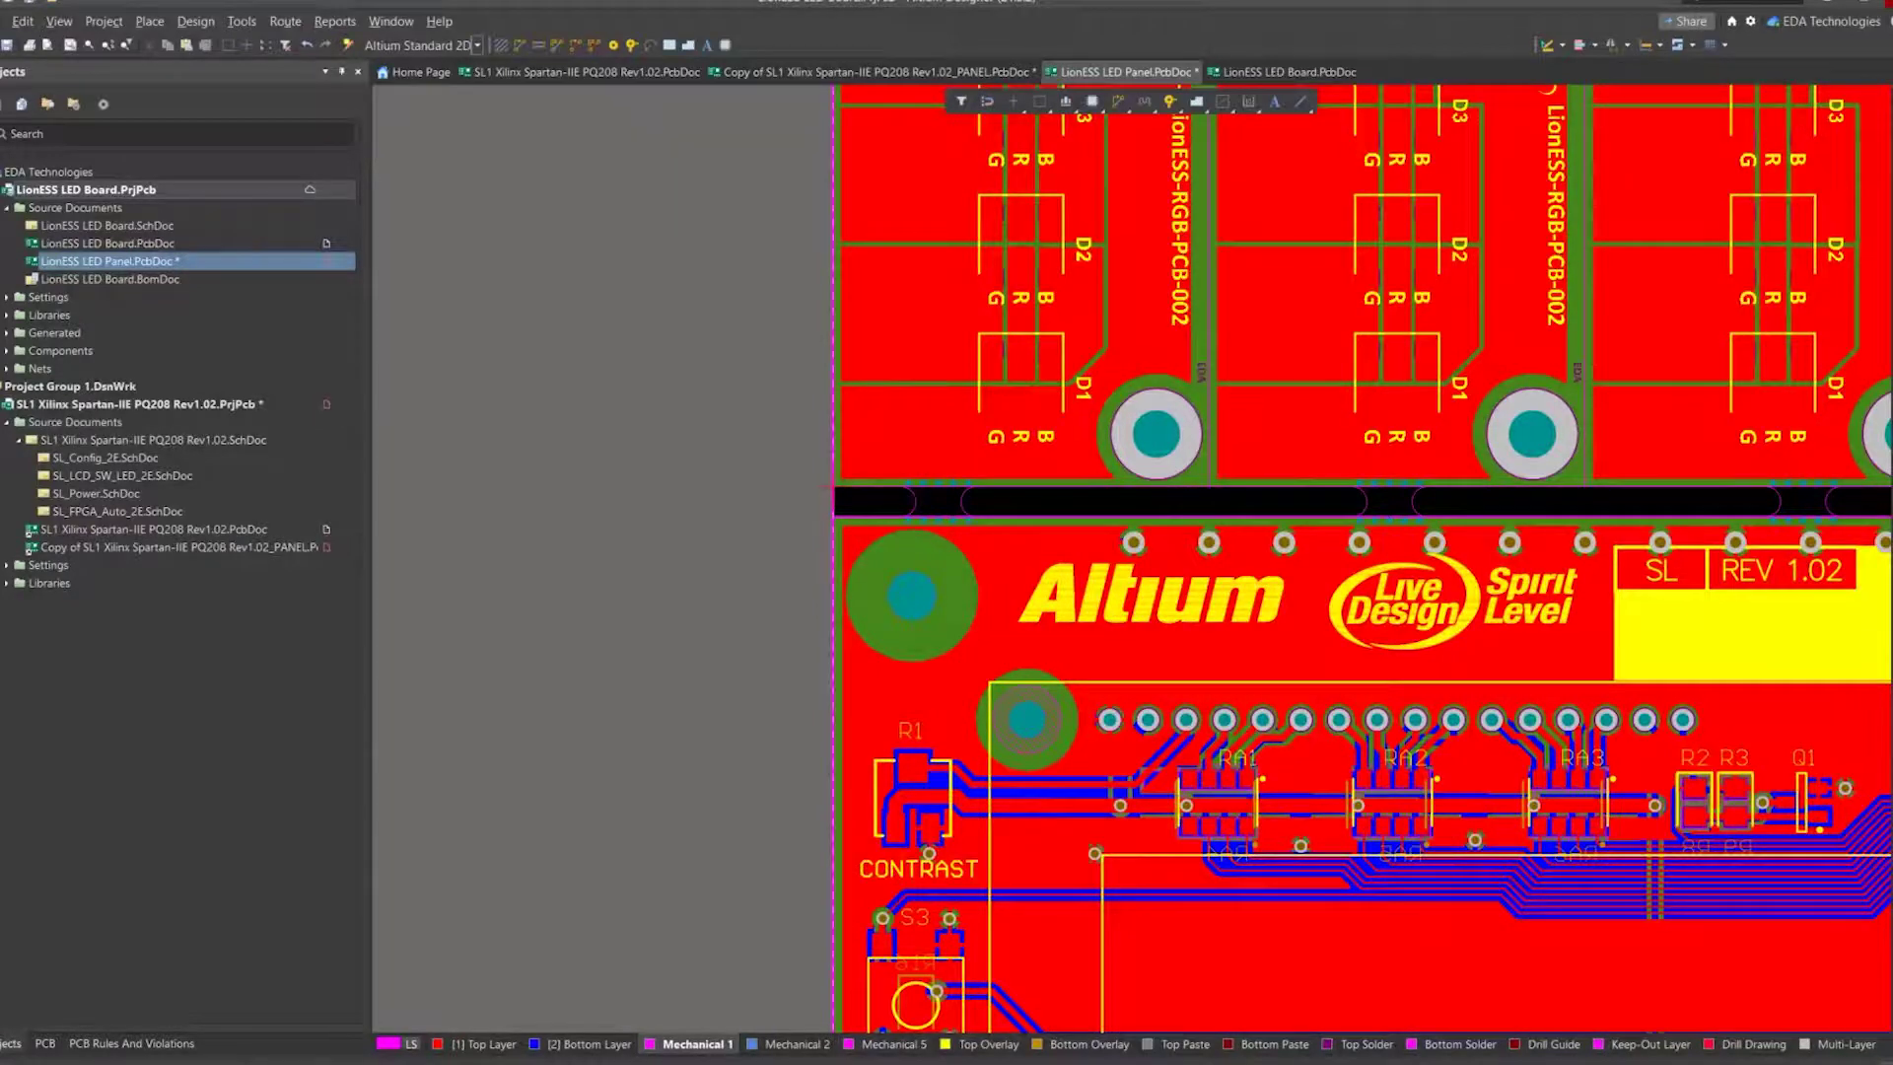
{"action": "key", "text": "l"}
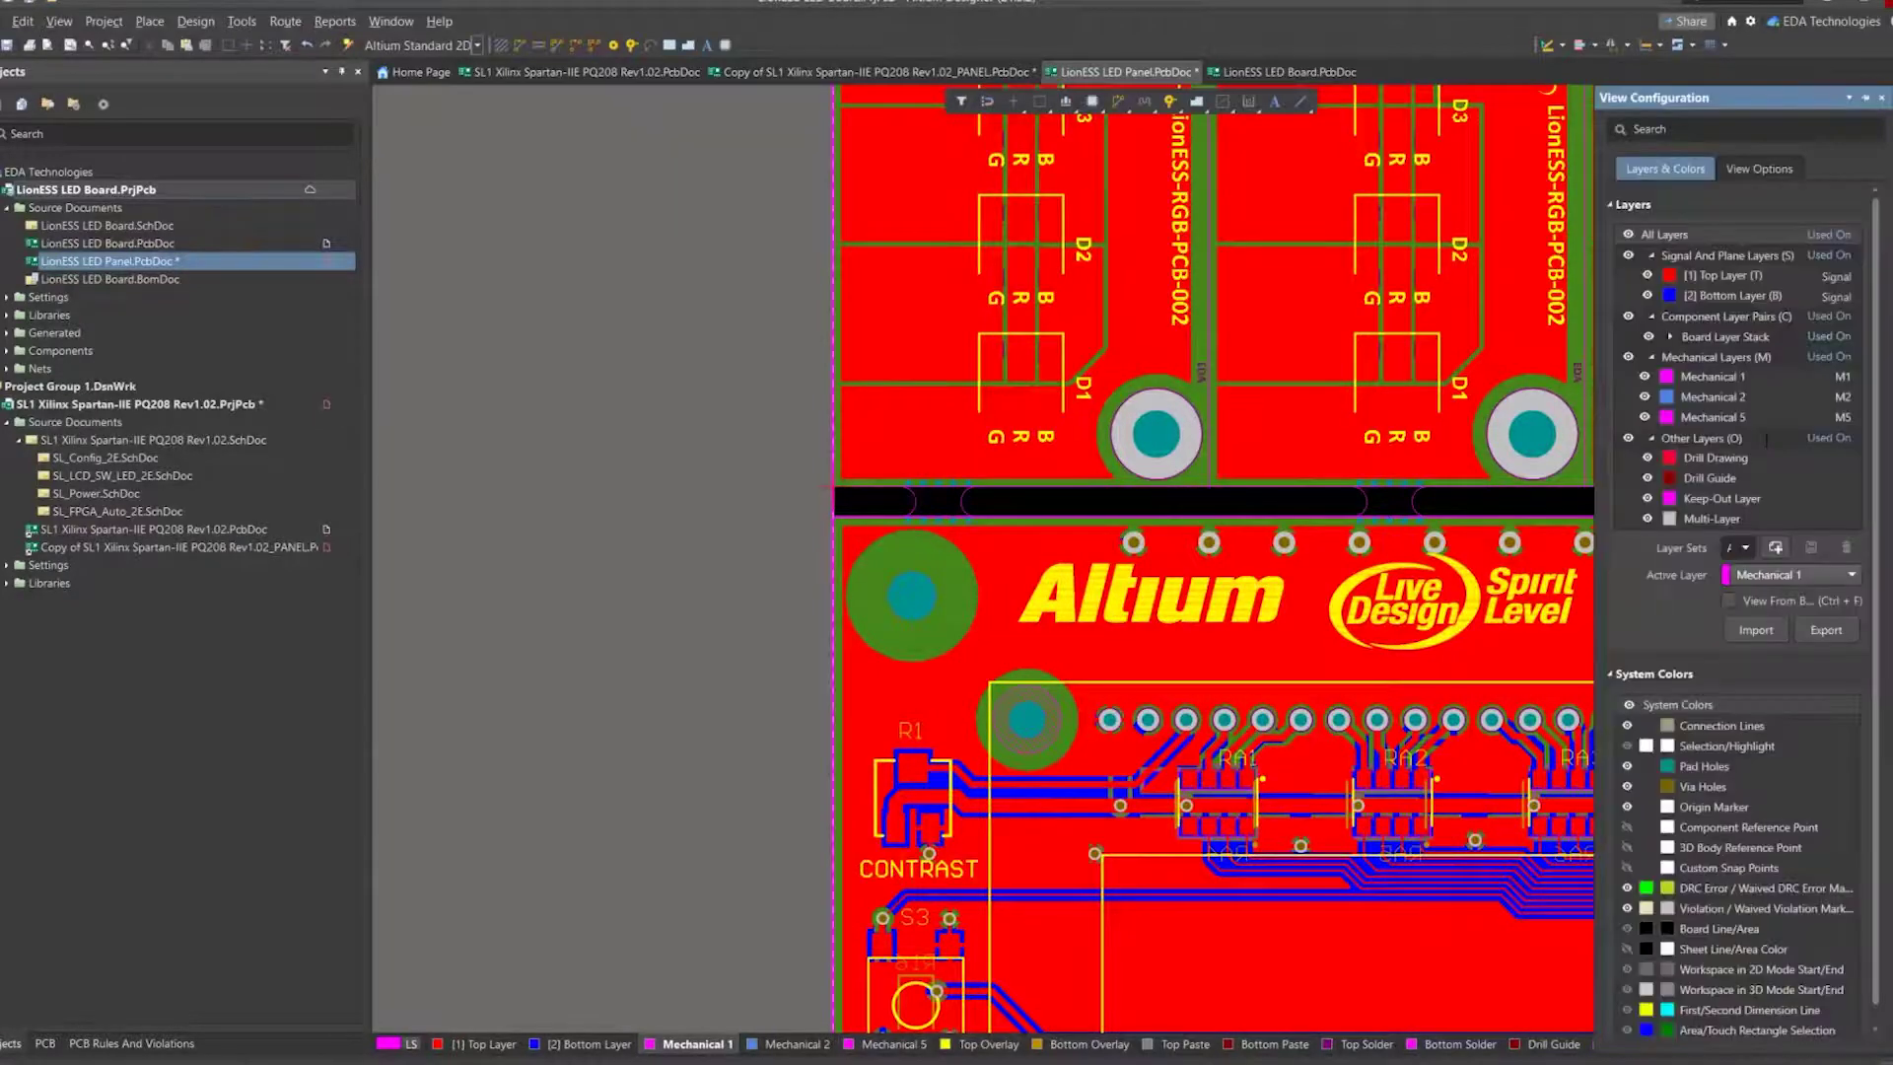
{"action": "right_click", "coordinate": [1724, 377]}
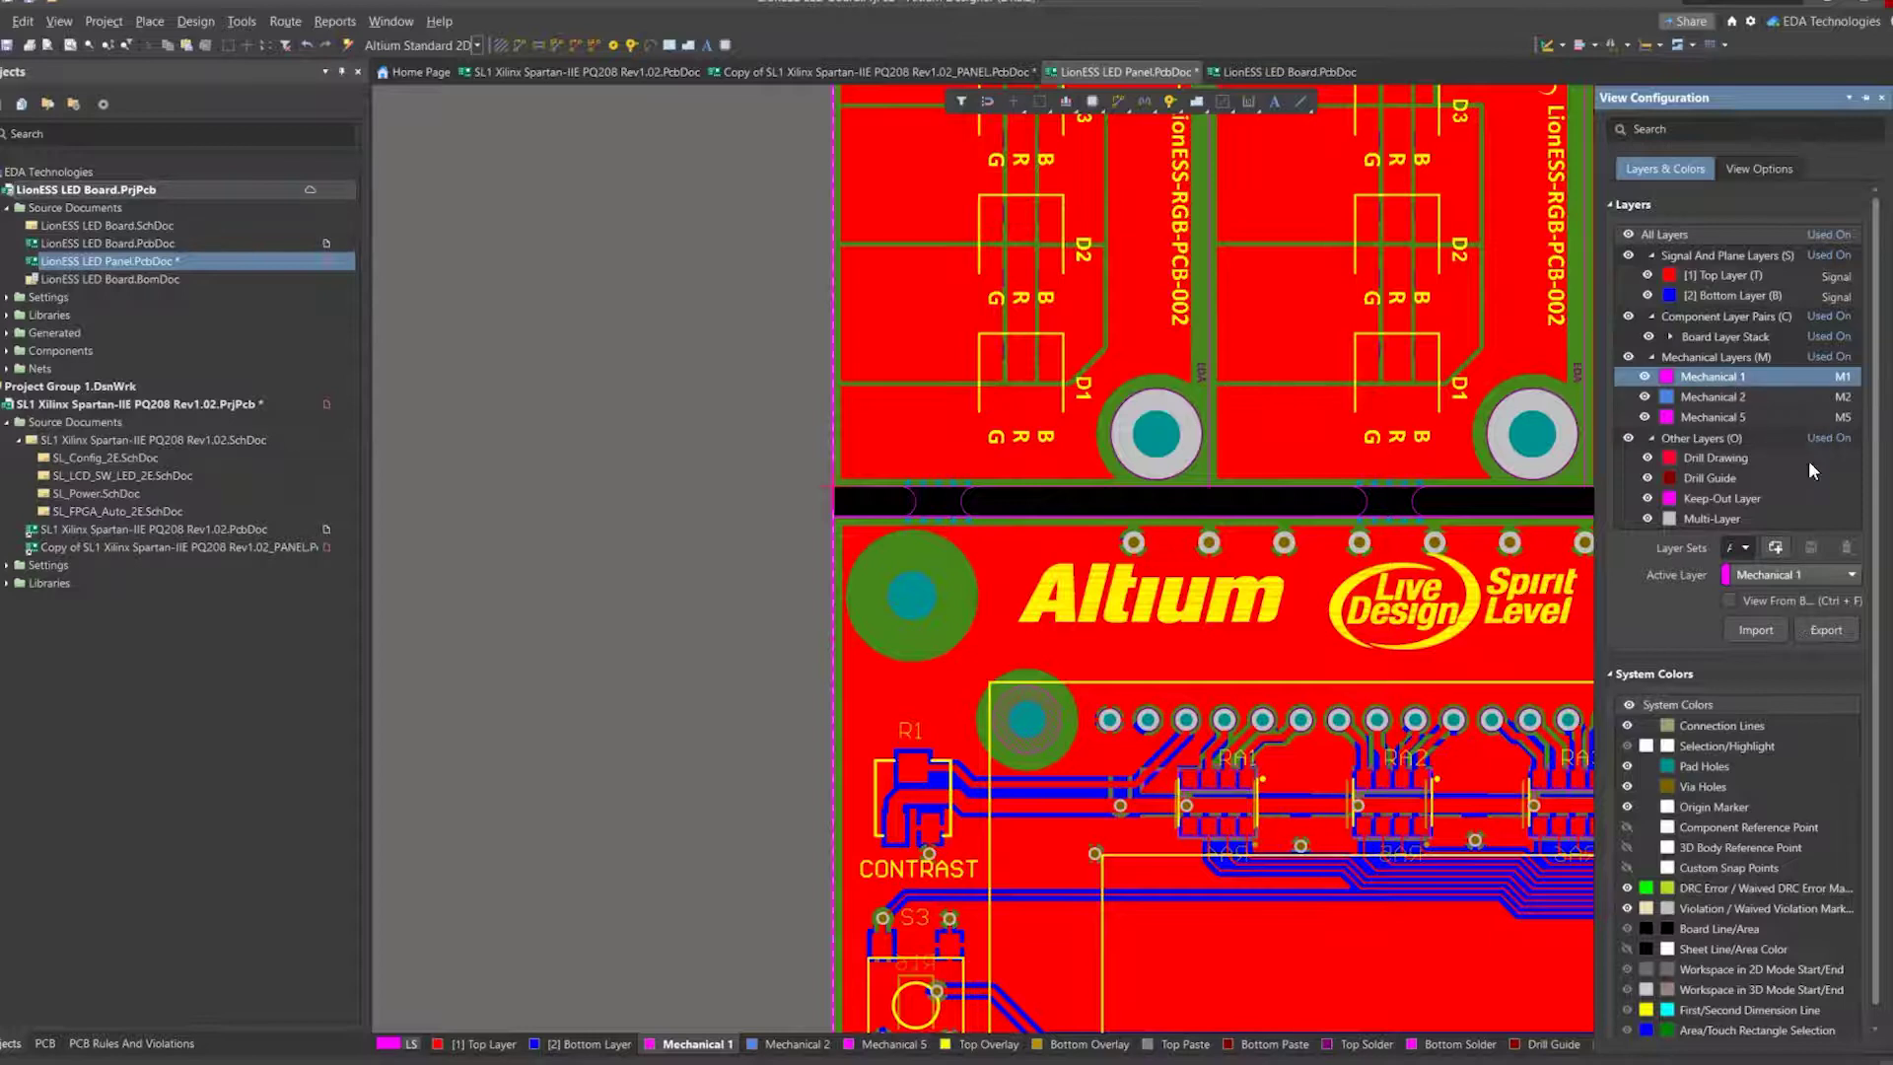
{"action": "left_click", "coordinate": [1623, 450]}
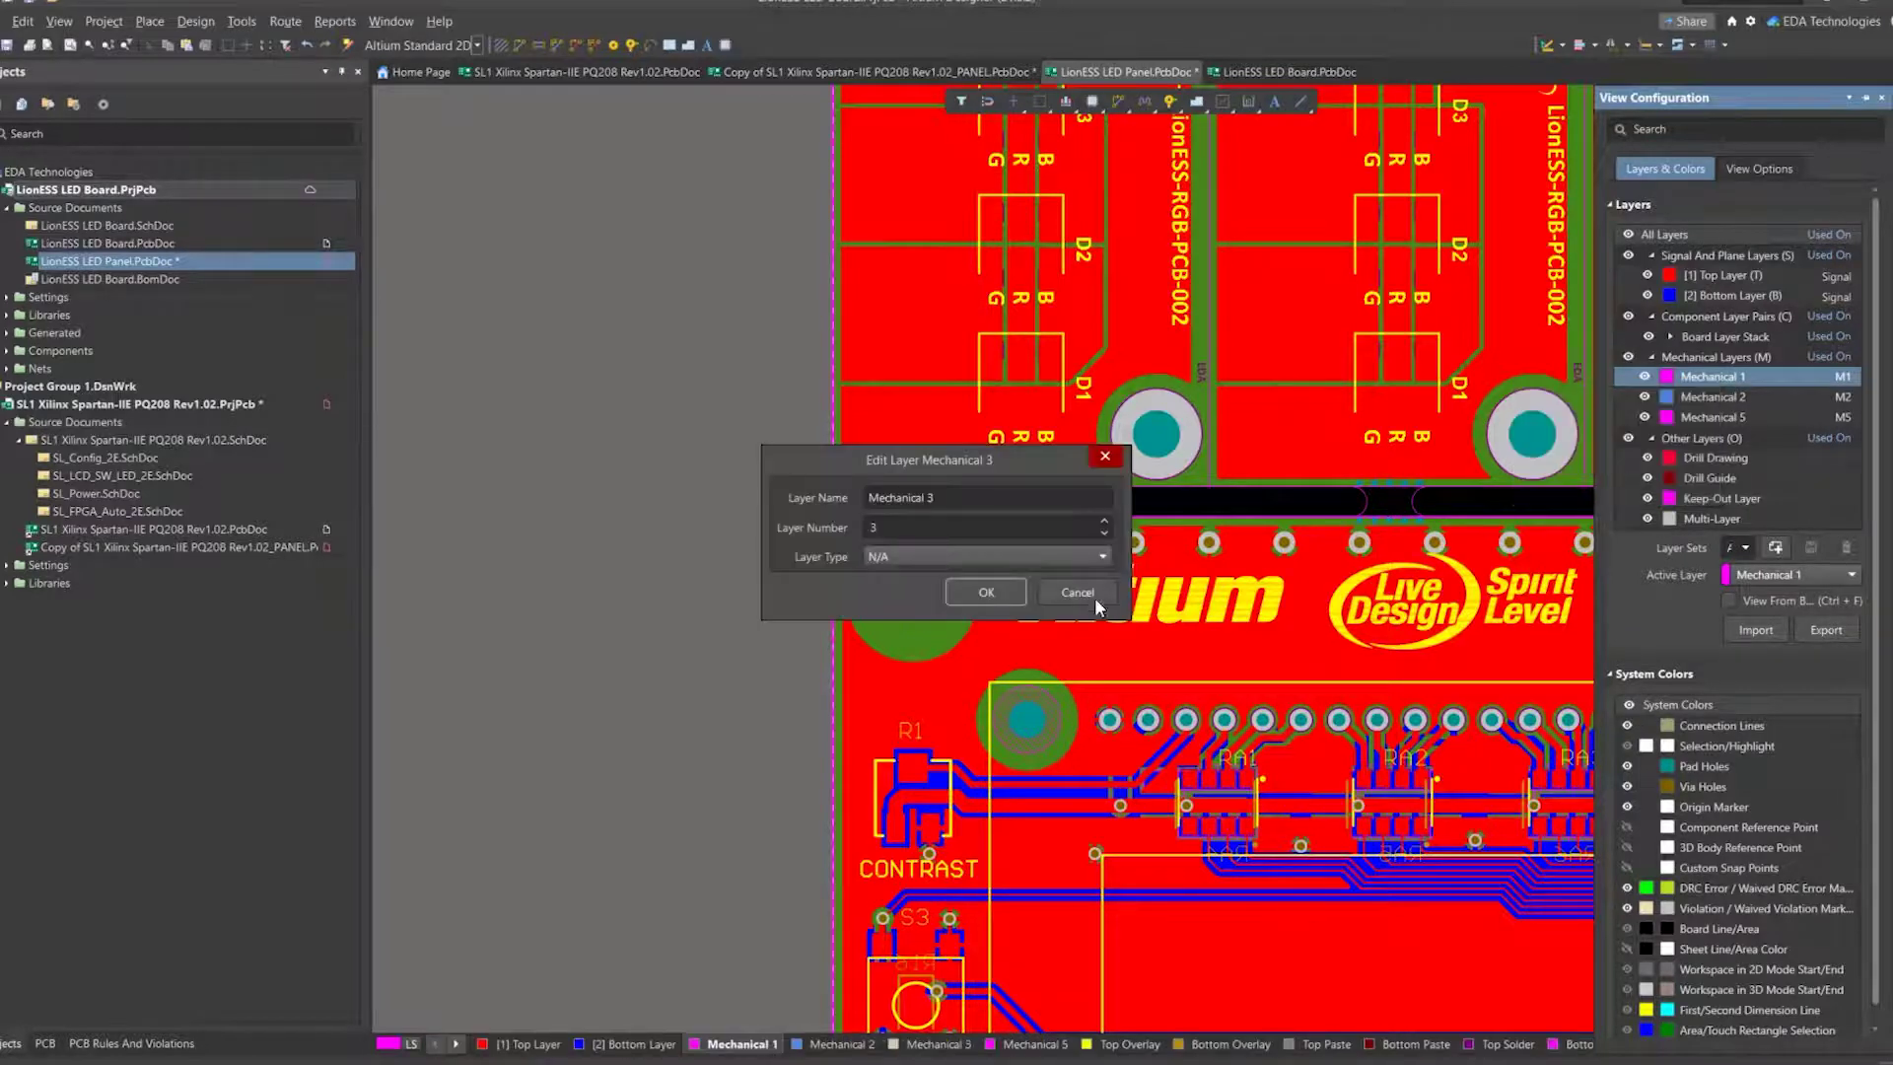
{"action": "left_click", "coordinate": [909, 558]}
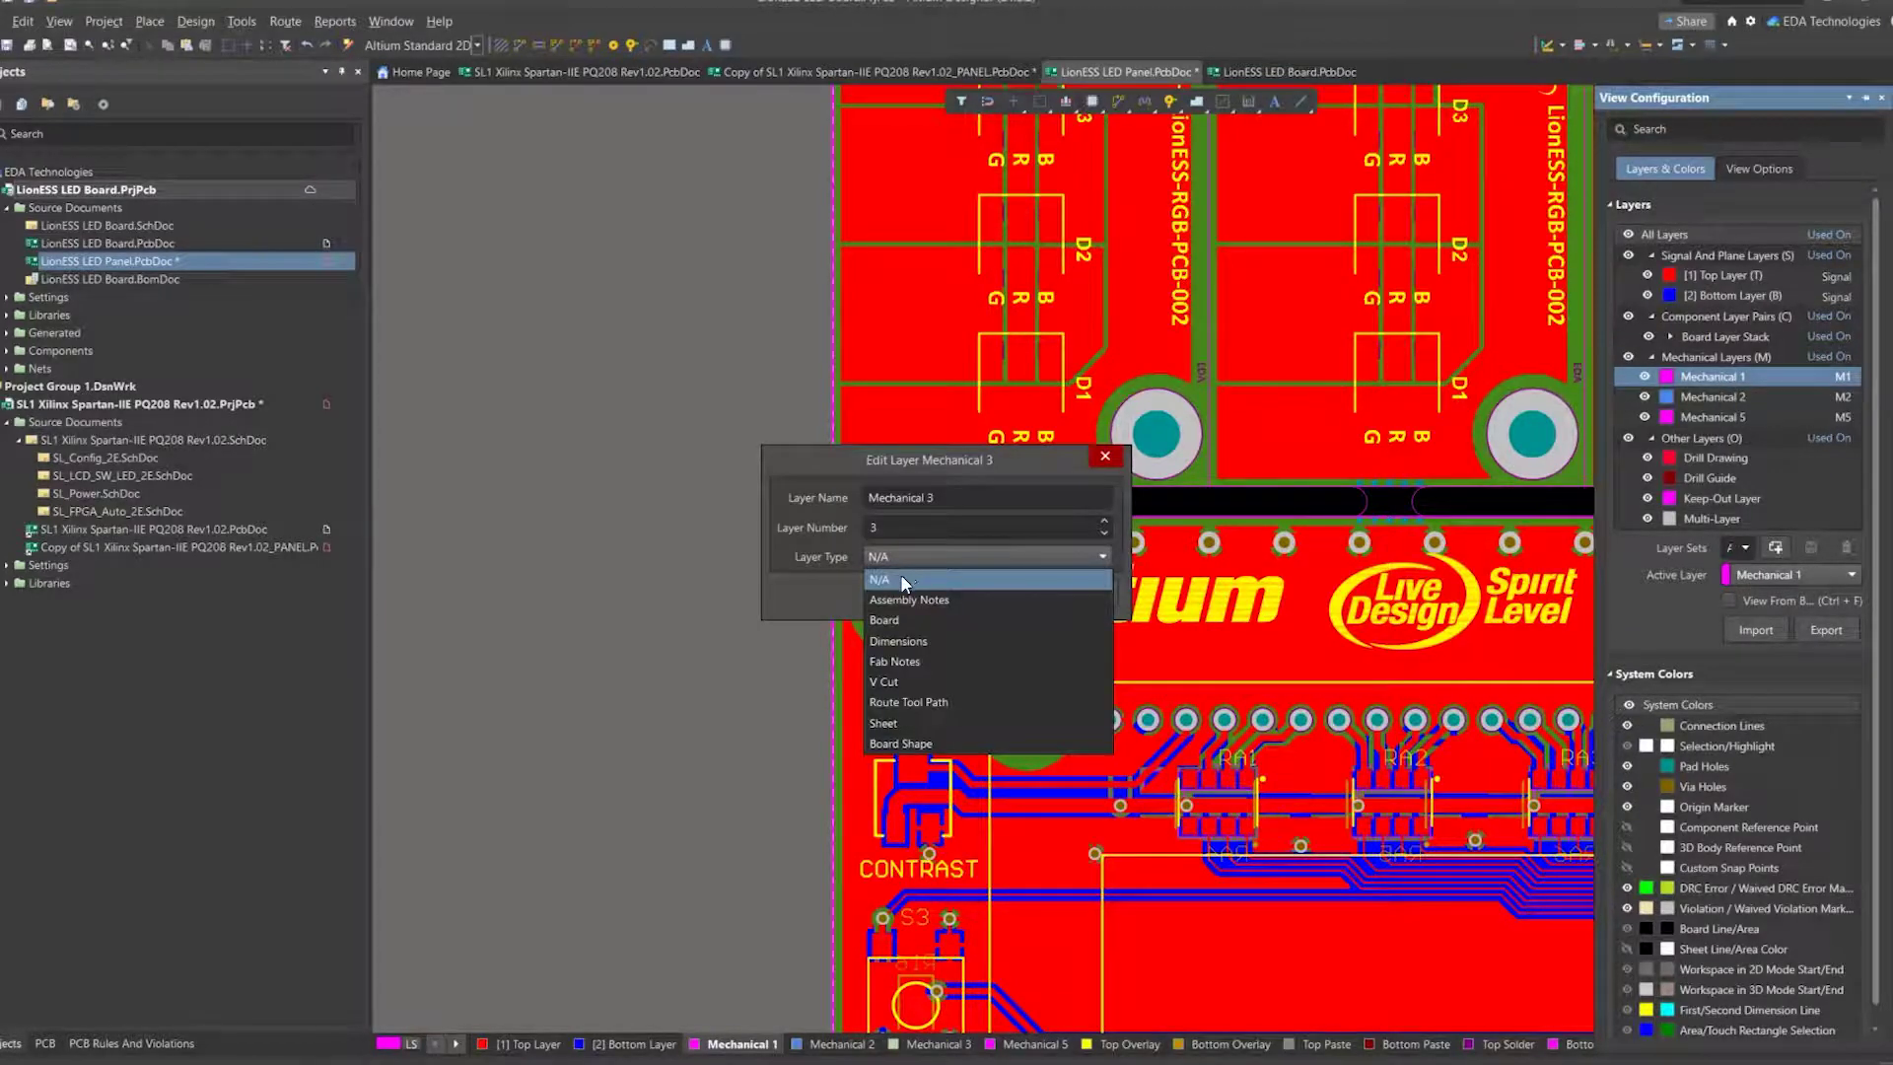
{"action": "left_click", "coordinate": [934, 701]}
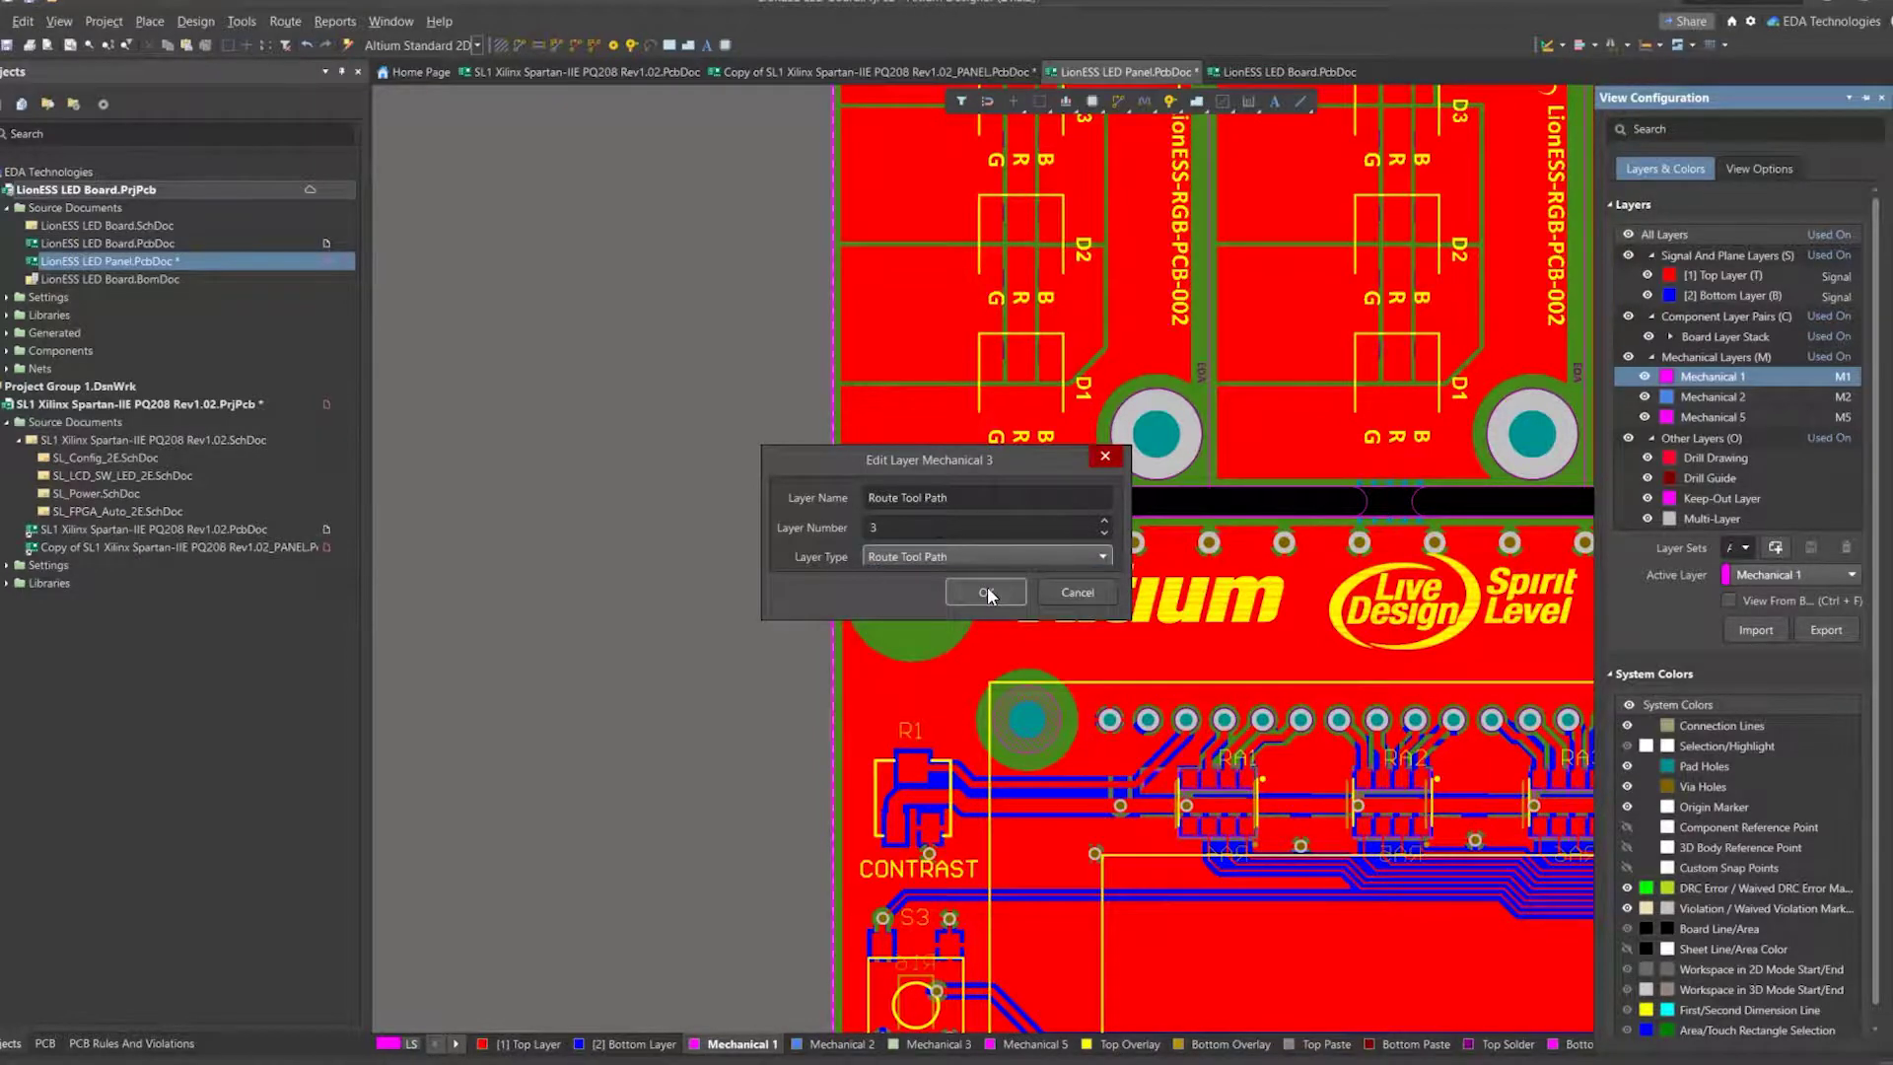
{"action": "left_click", "coordinate": [985, 589]}
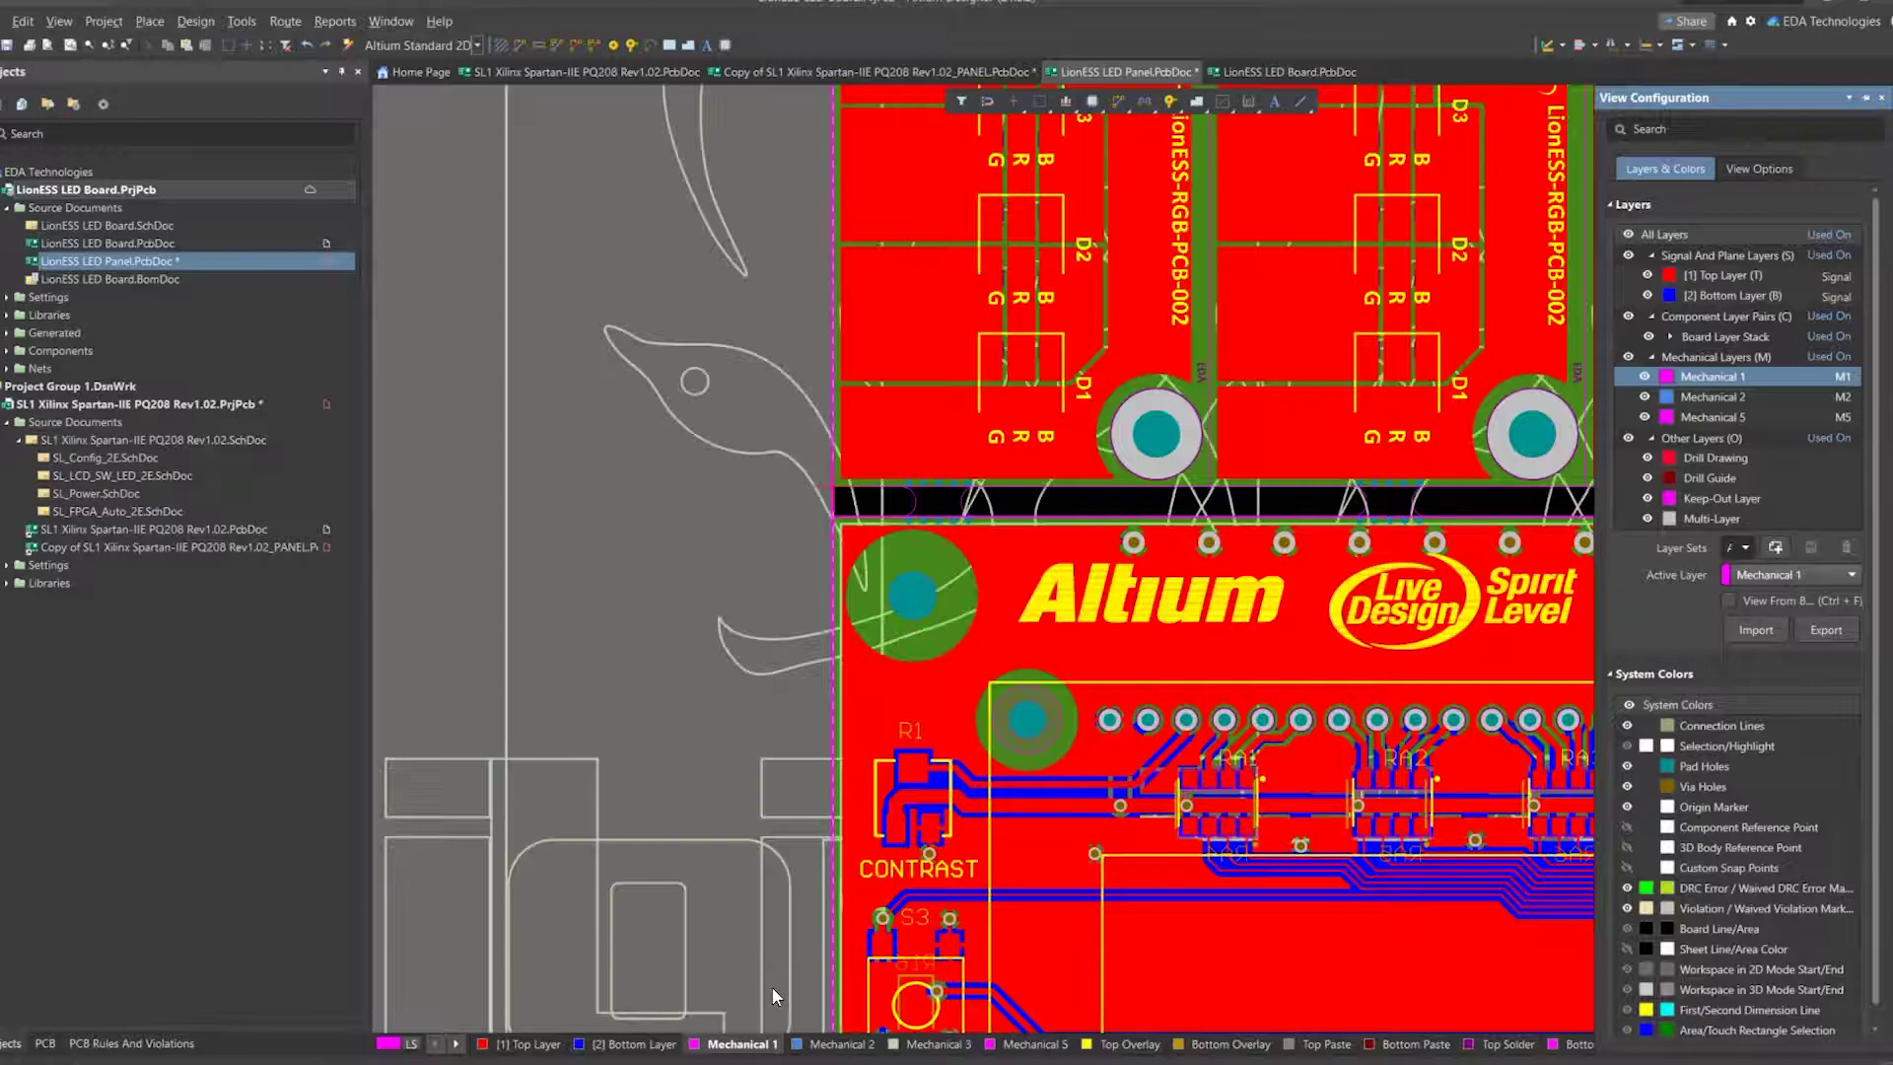
Undo the board shape definition and change the Route Tool Path layer's number to 30.
{"action": "scroll", "coordinate": [794, 682], "scroll_direction": "down", "scroll_amount": 4, "text": "ctrl"}
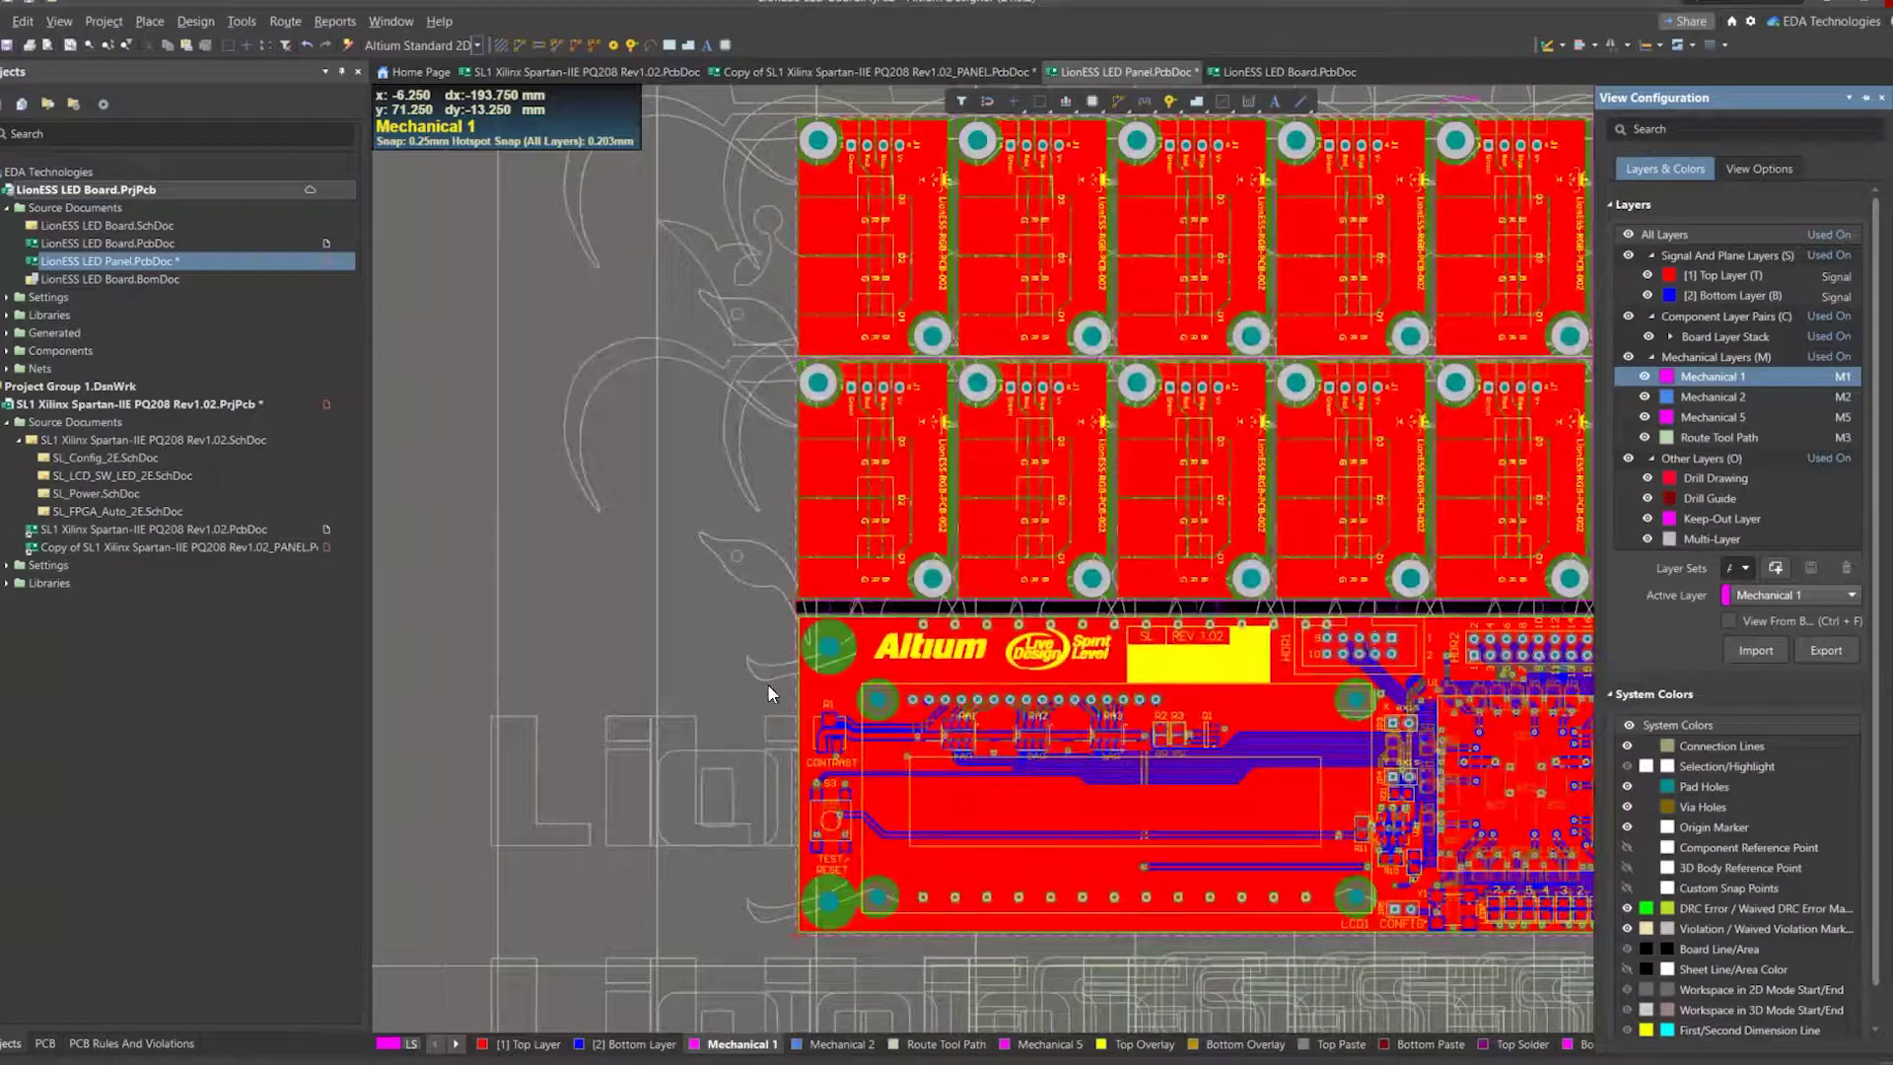
{"action": "left_click", "coordinate": [769, 693]}
{"action": "key", "text": "3"}
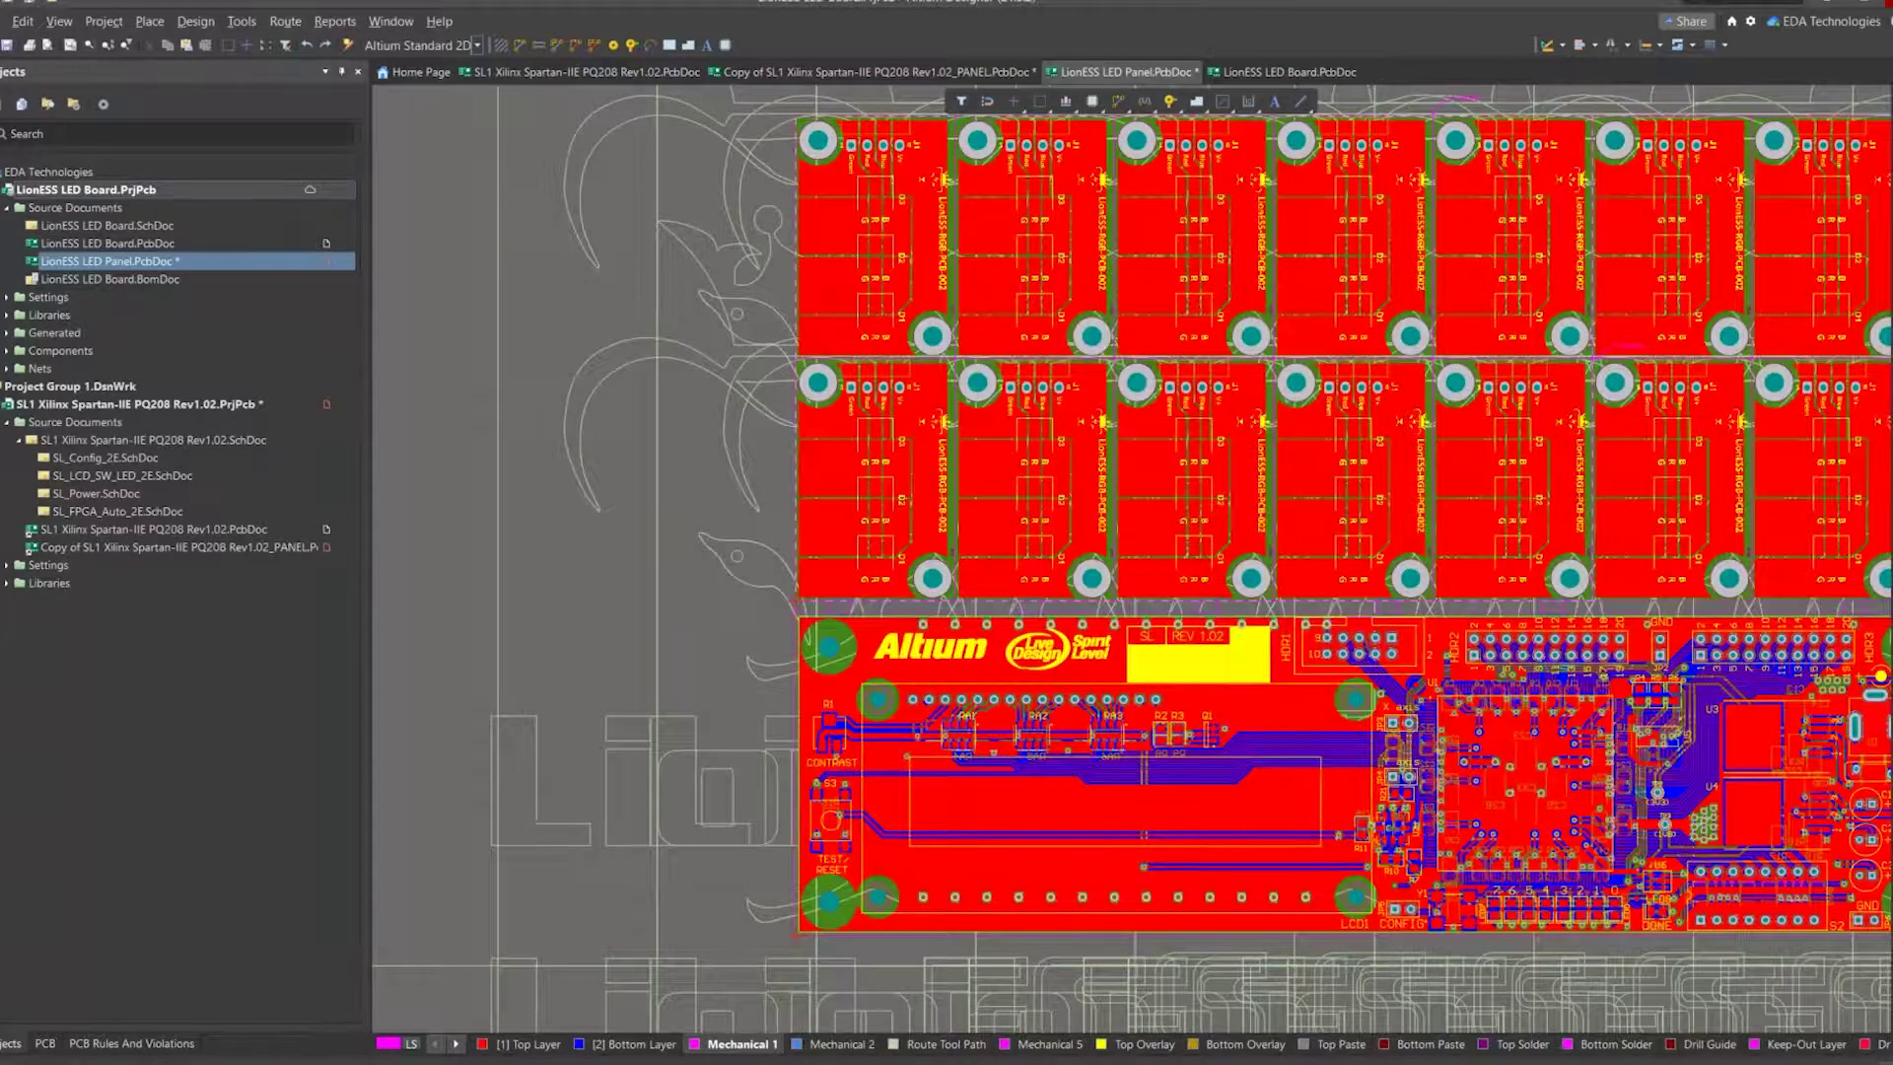
{"action": "left_click", "coordinate": [1889, 276]}
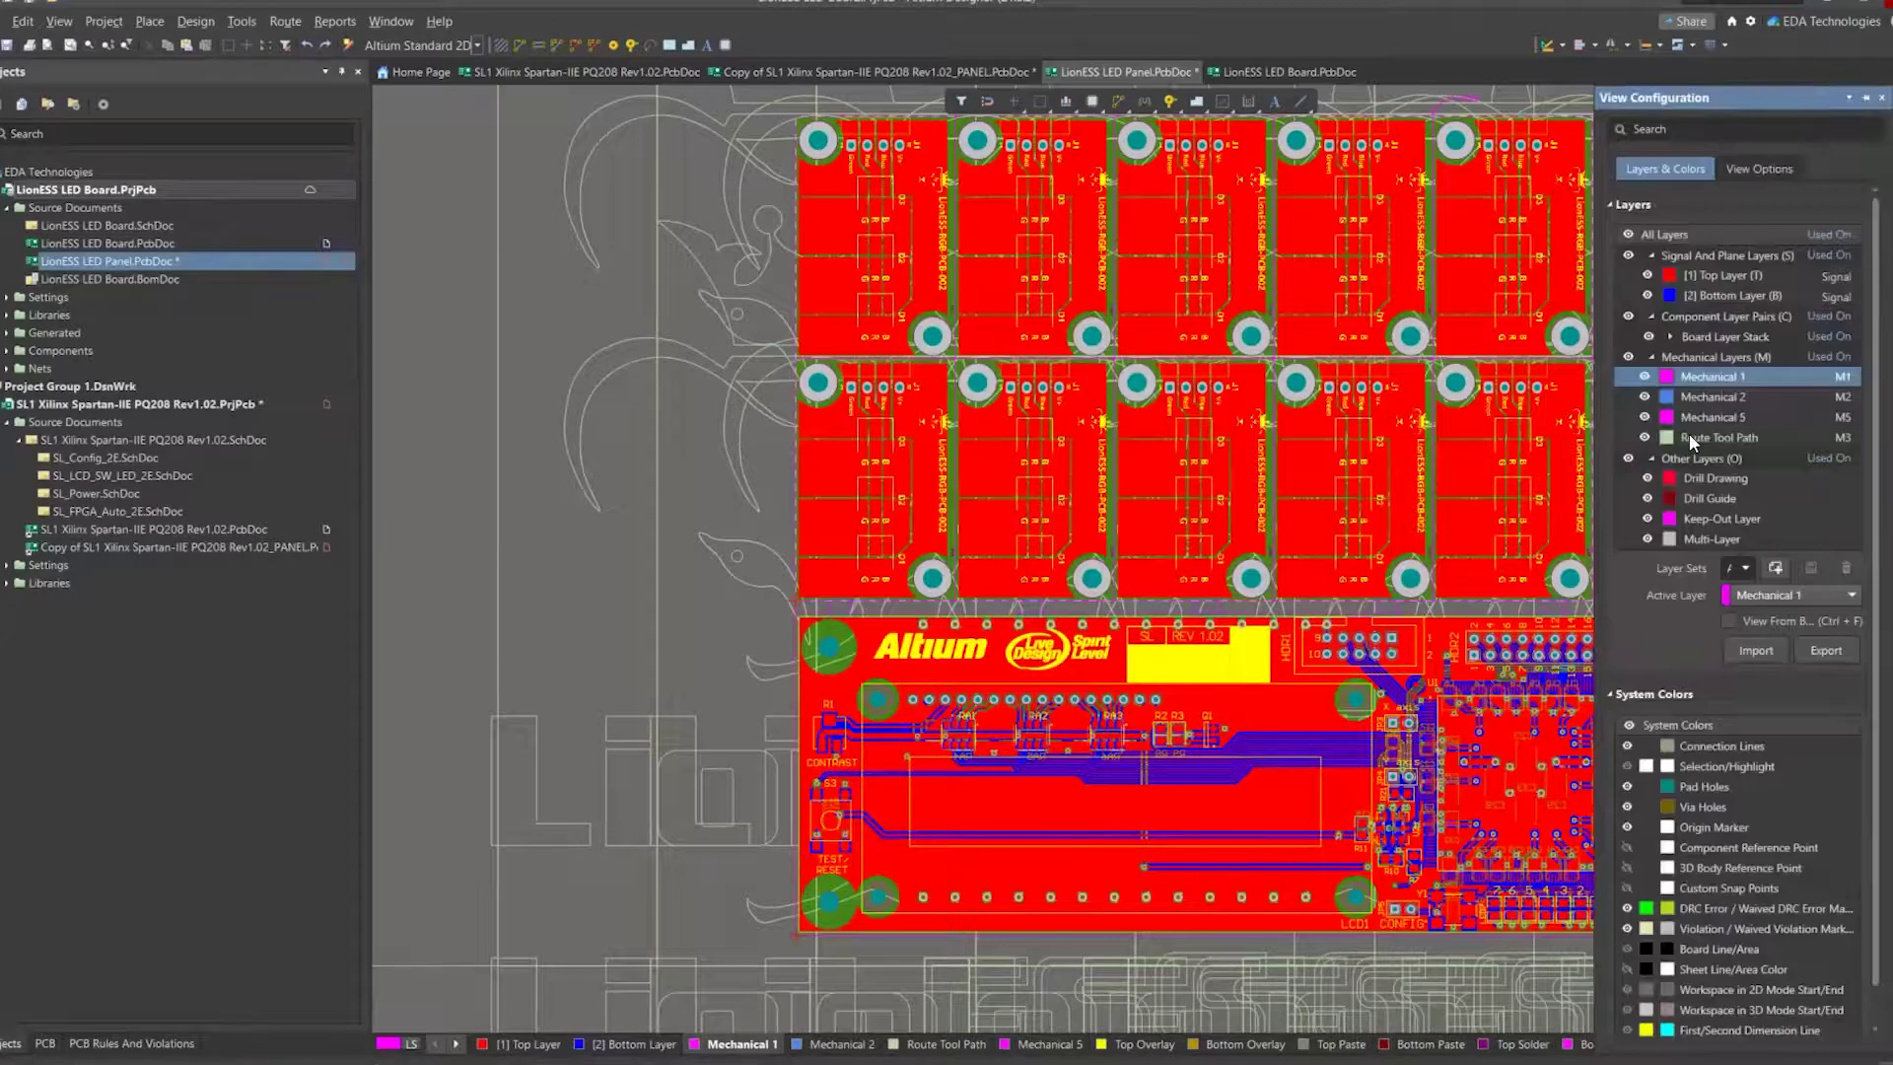
{"action": "double_click", "coordinate": [1717, 437]}
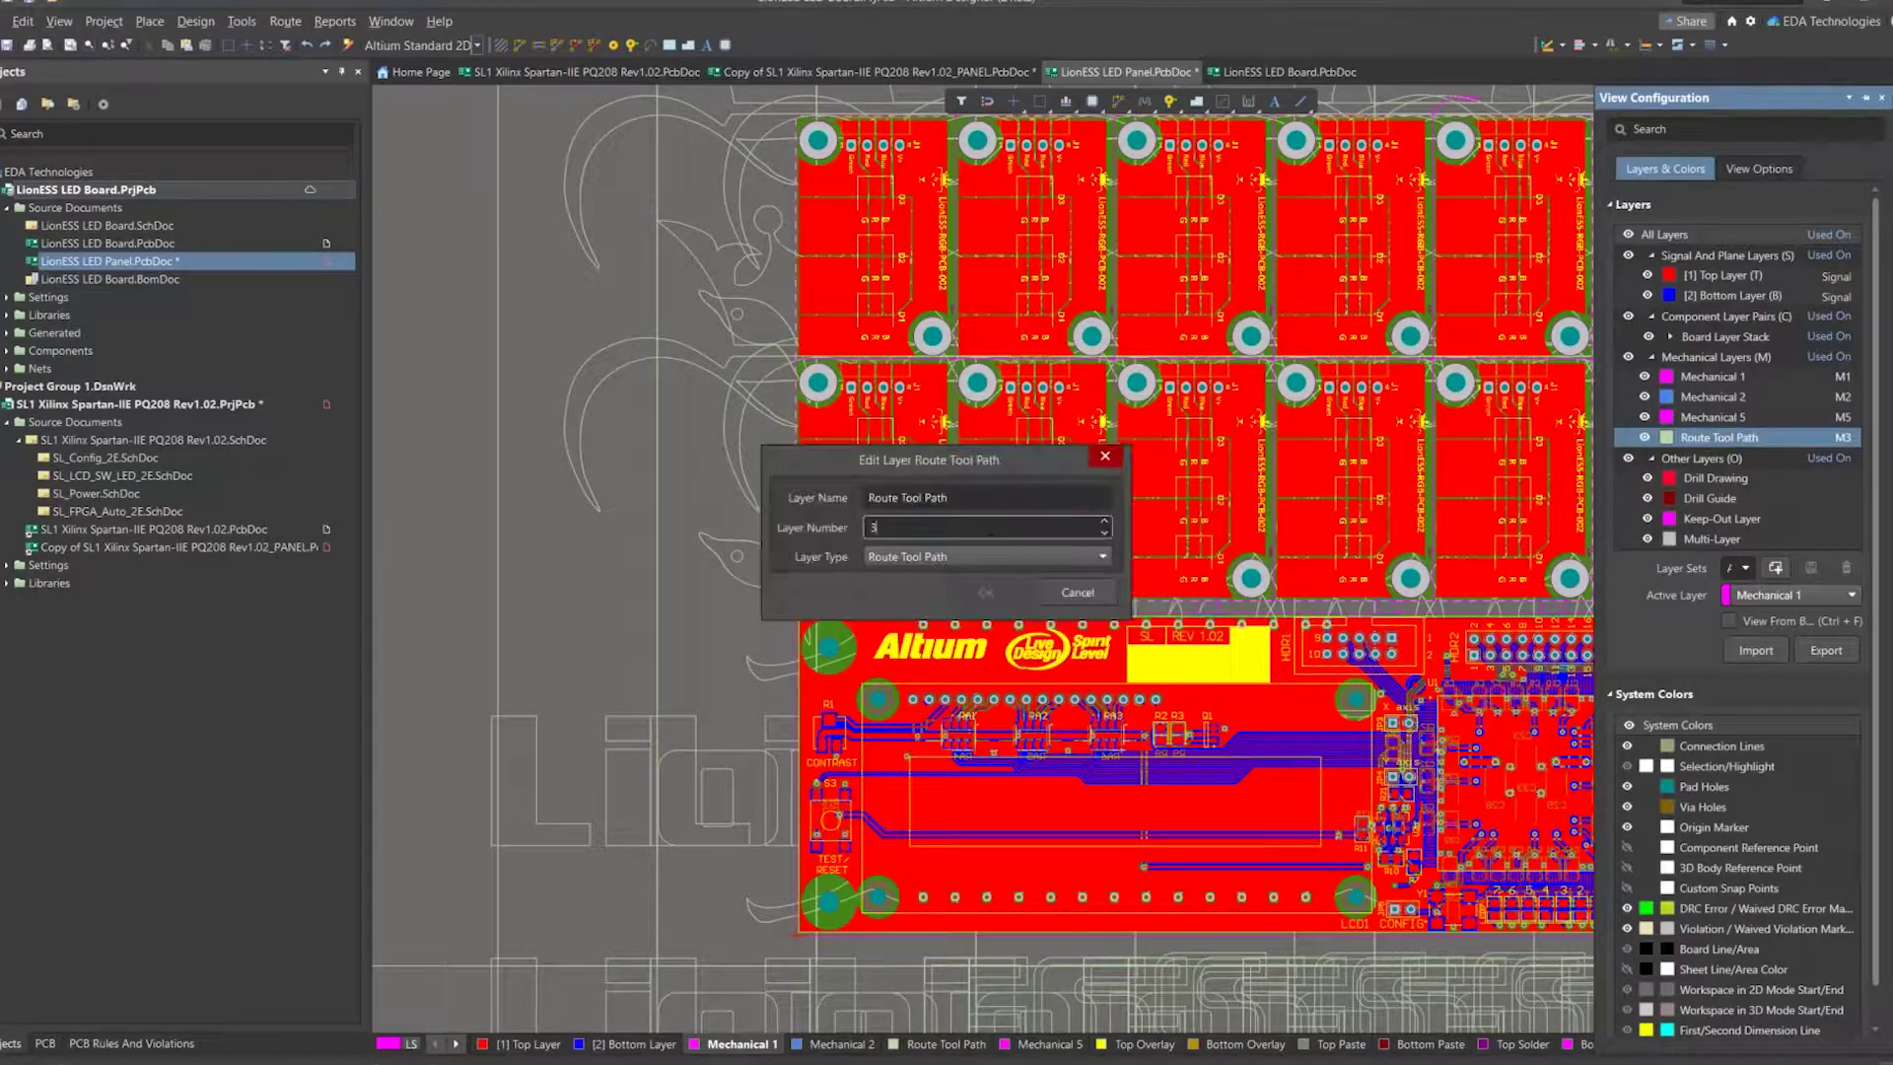
{"action": "type", "text": "10"}
{"action": "key", "text": "Return"}
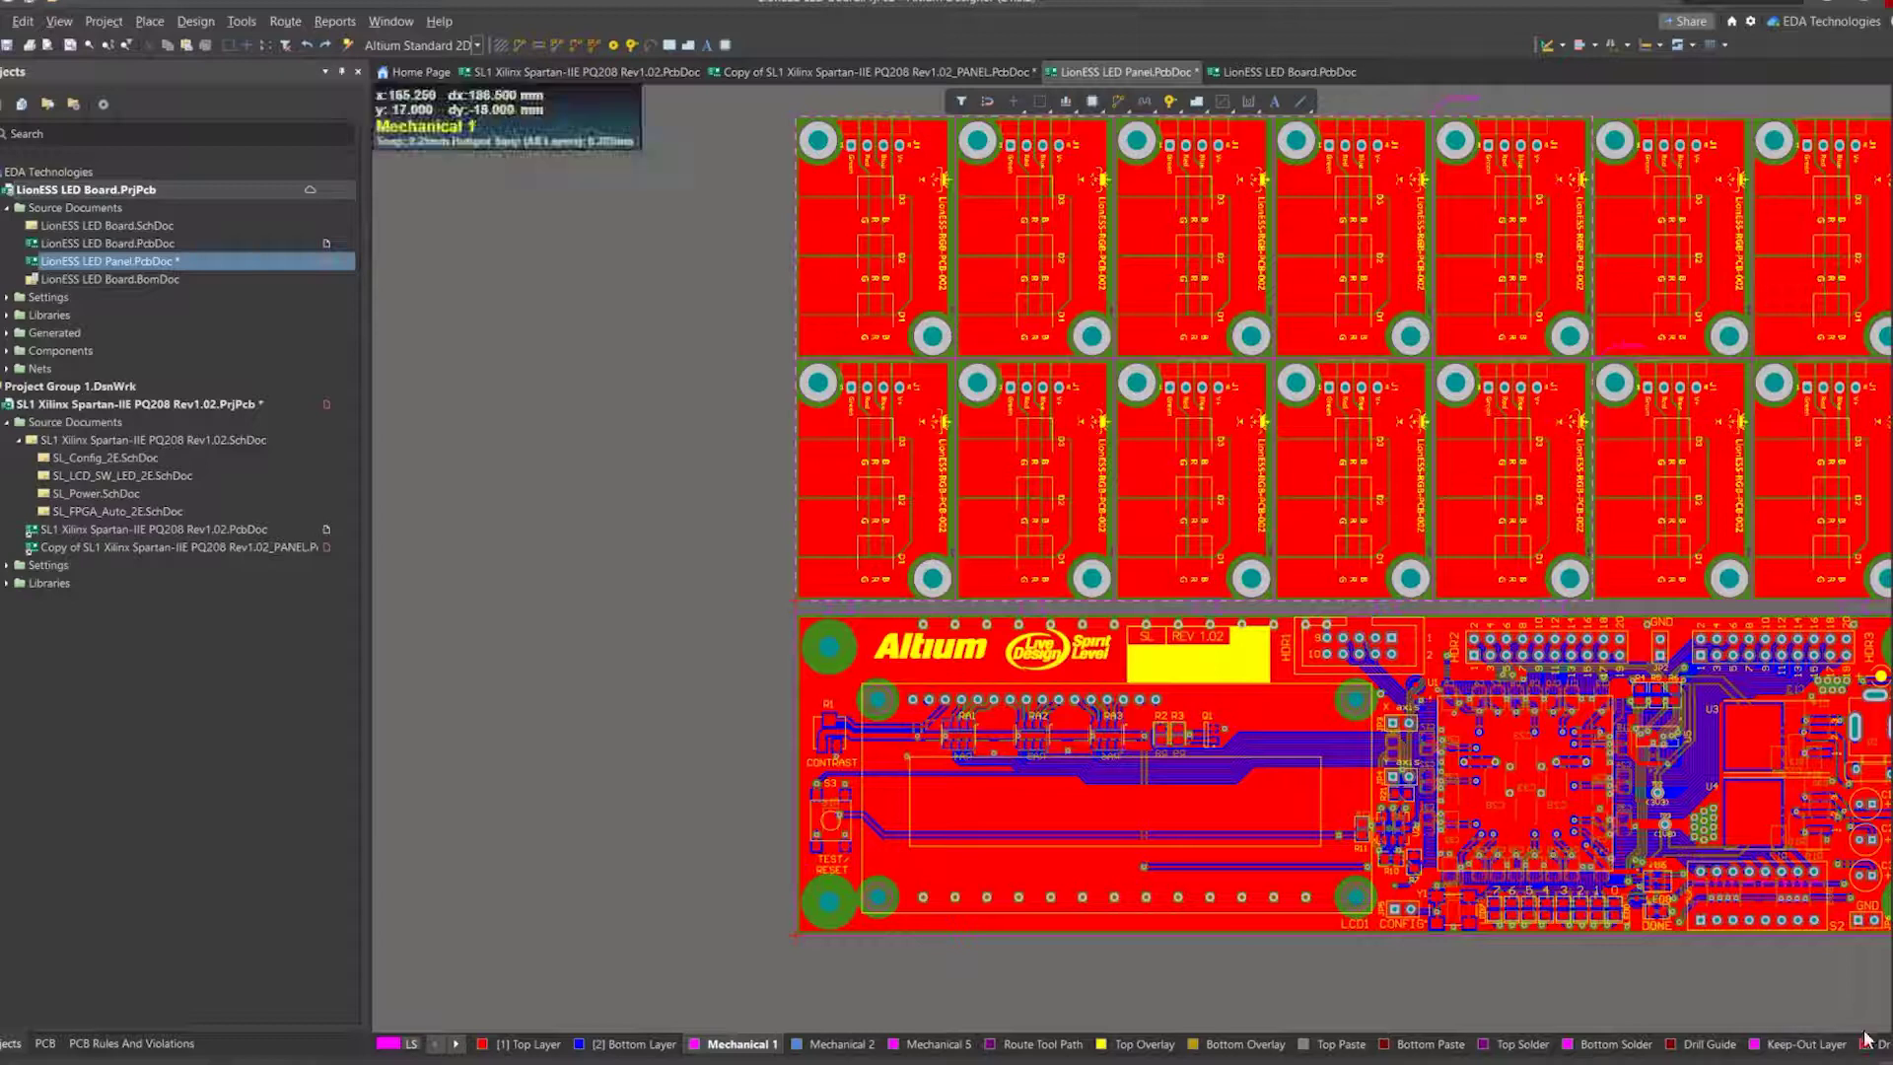
On the Route Tool Path layer, place a 2 mm wide line along the gap from the first mousebite to the panel's left edge.
{"action": "key", "text": "l"}
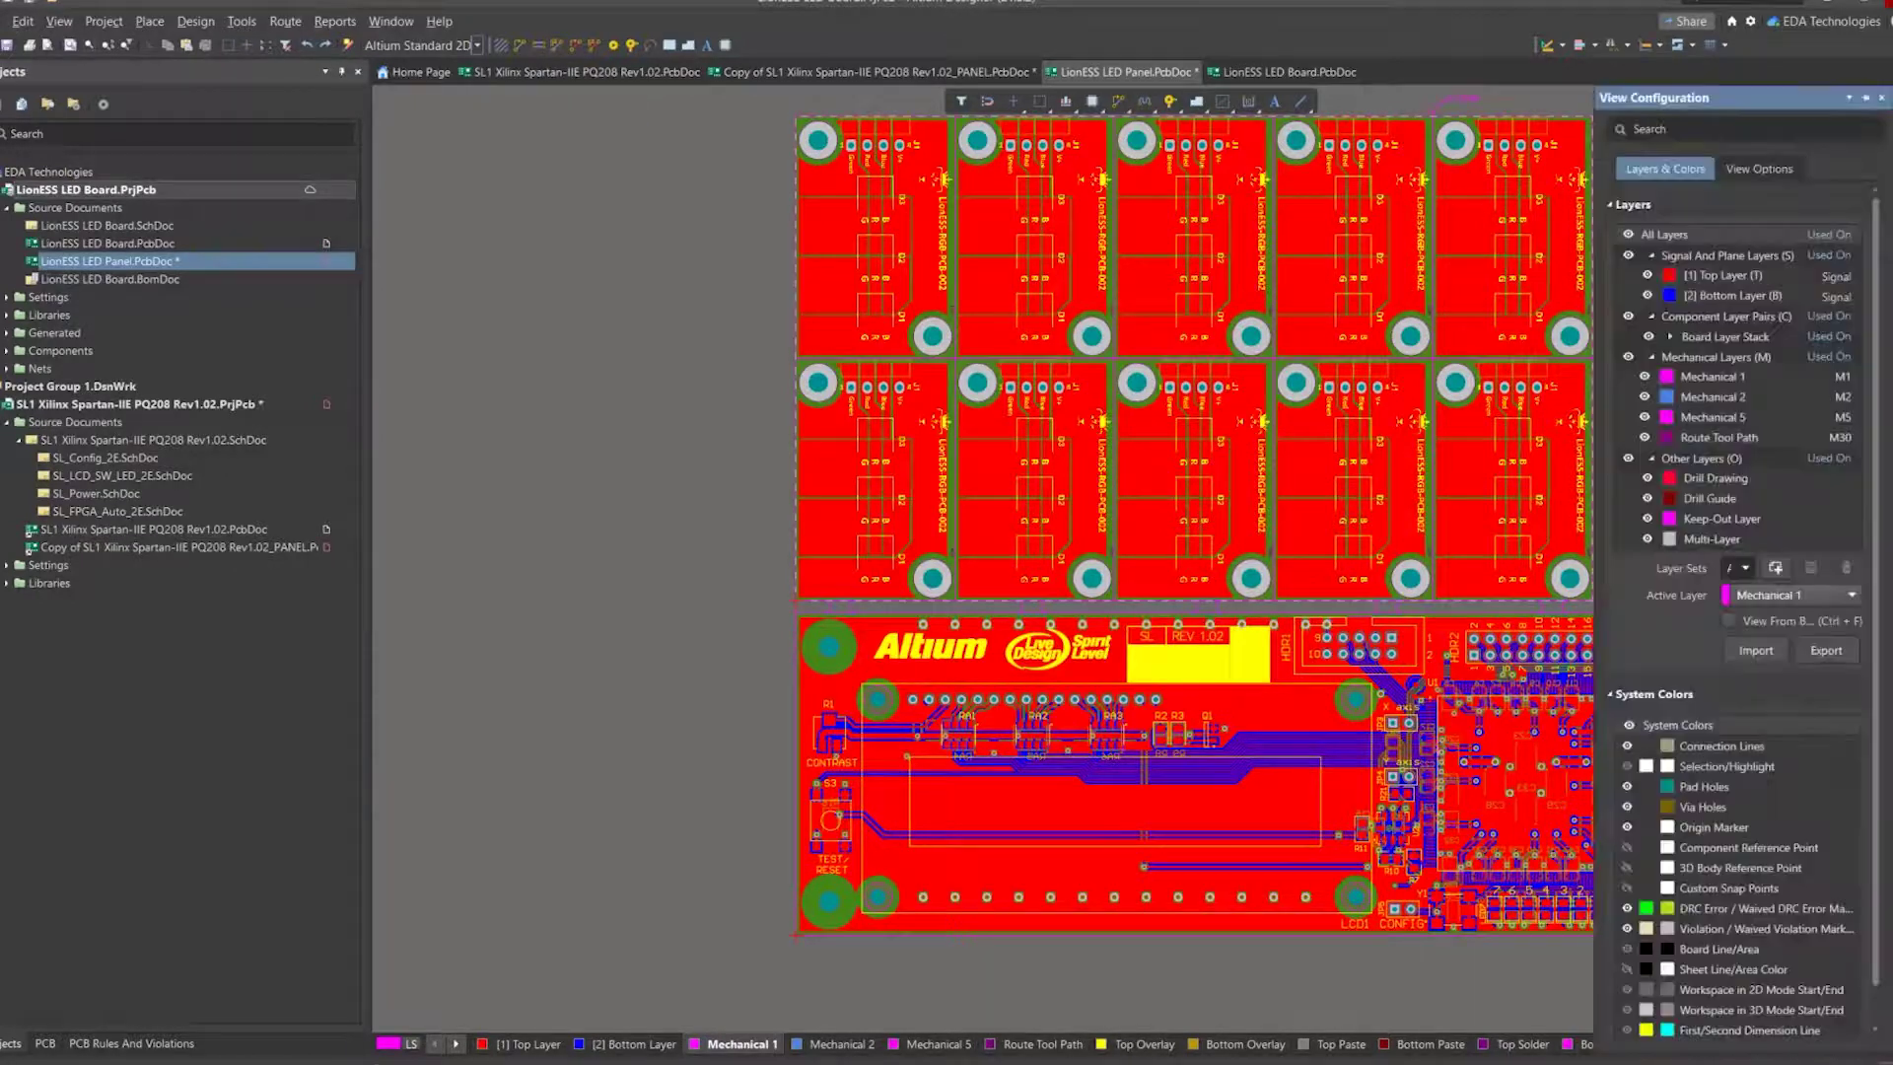
{"action": "left_click", "coordinate": [1731, 435]}
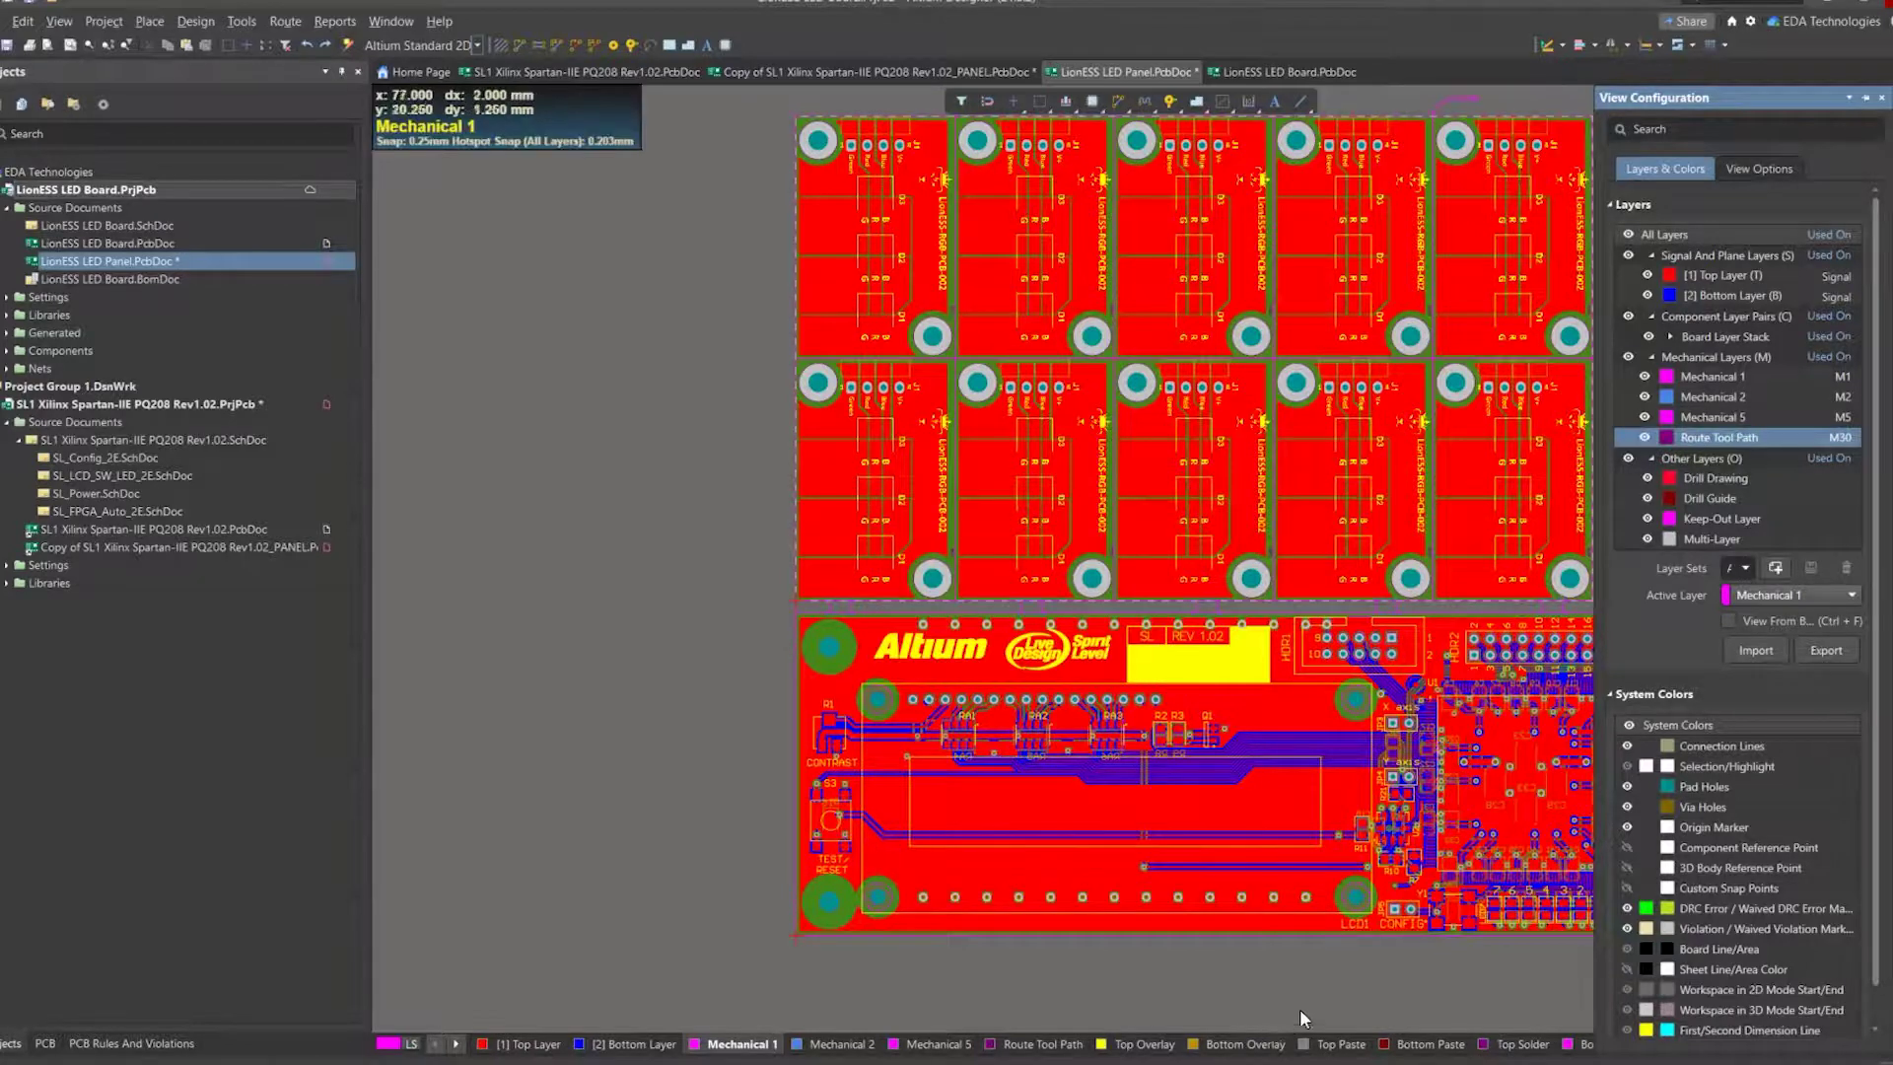
{"action": "left_click", "coordinate": [1042, 1044]}
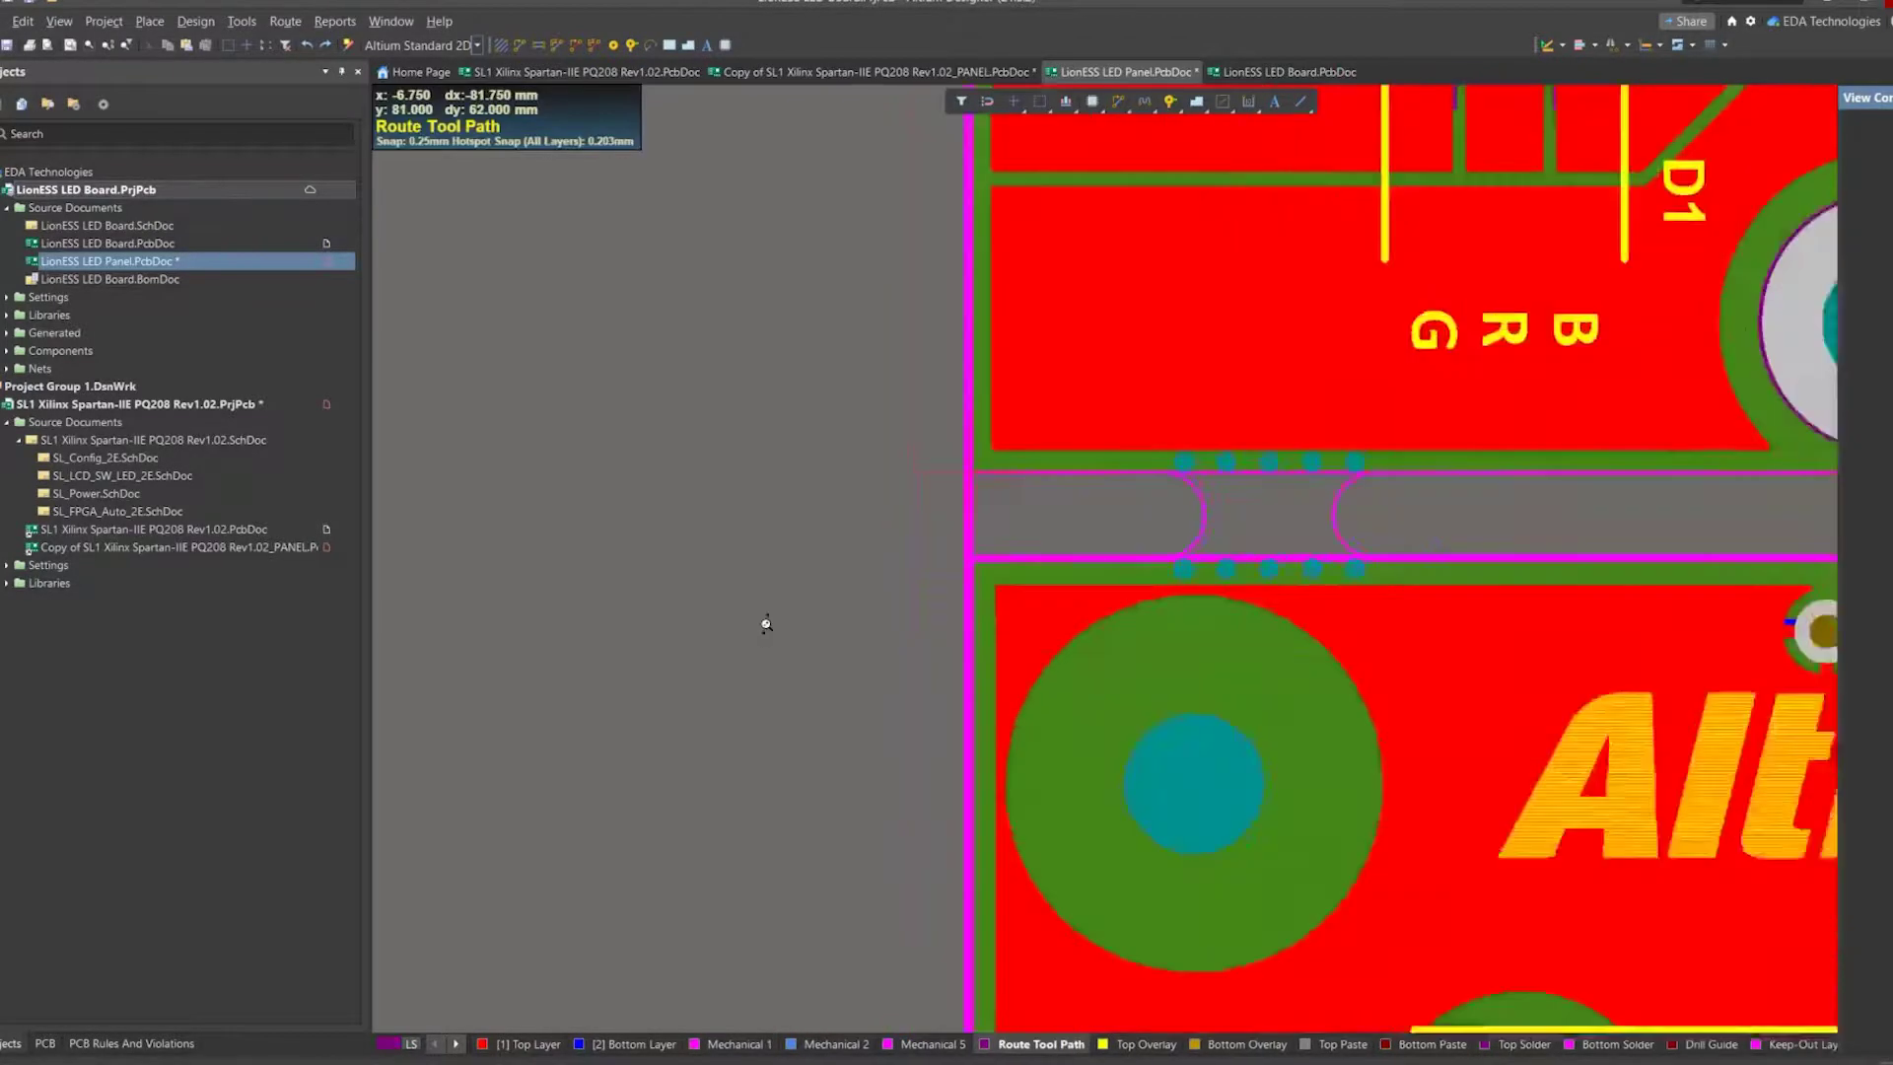
{"action": "scroll", "coordinate": [760, 625], "scroll_direction": "up", "scroll_amount": 5, "text": "ctrl"}
{"action": "key", "text": "p"}
{"action": "key", "text": "l"}
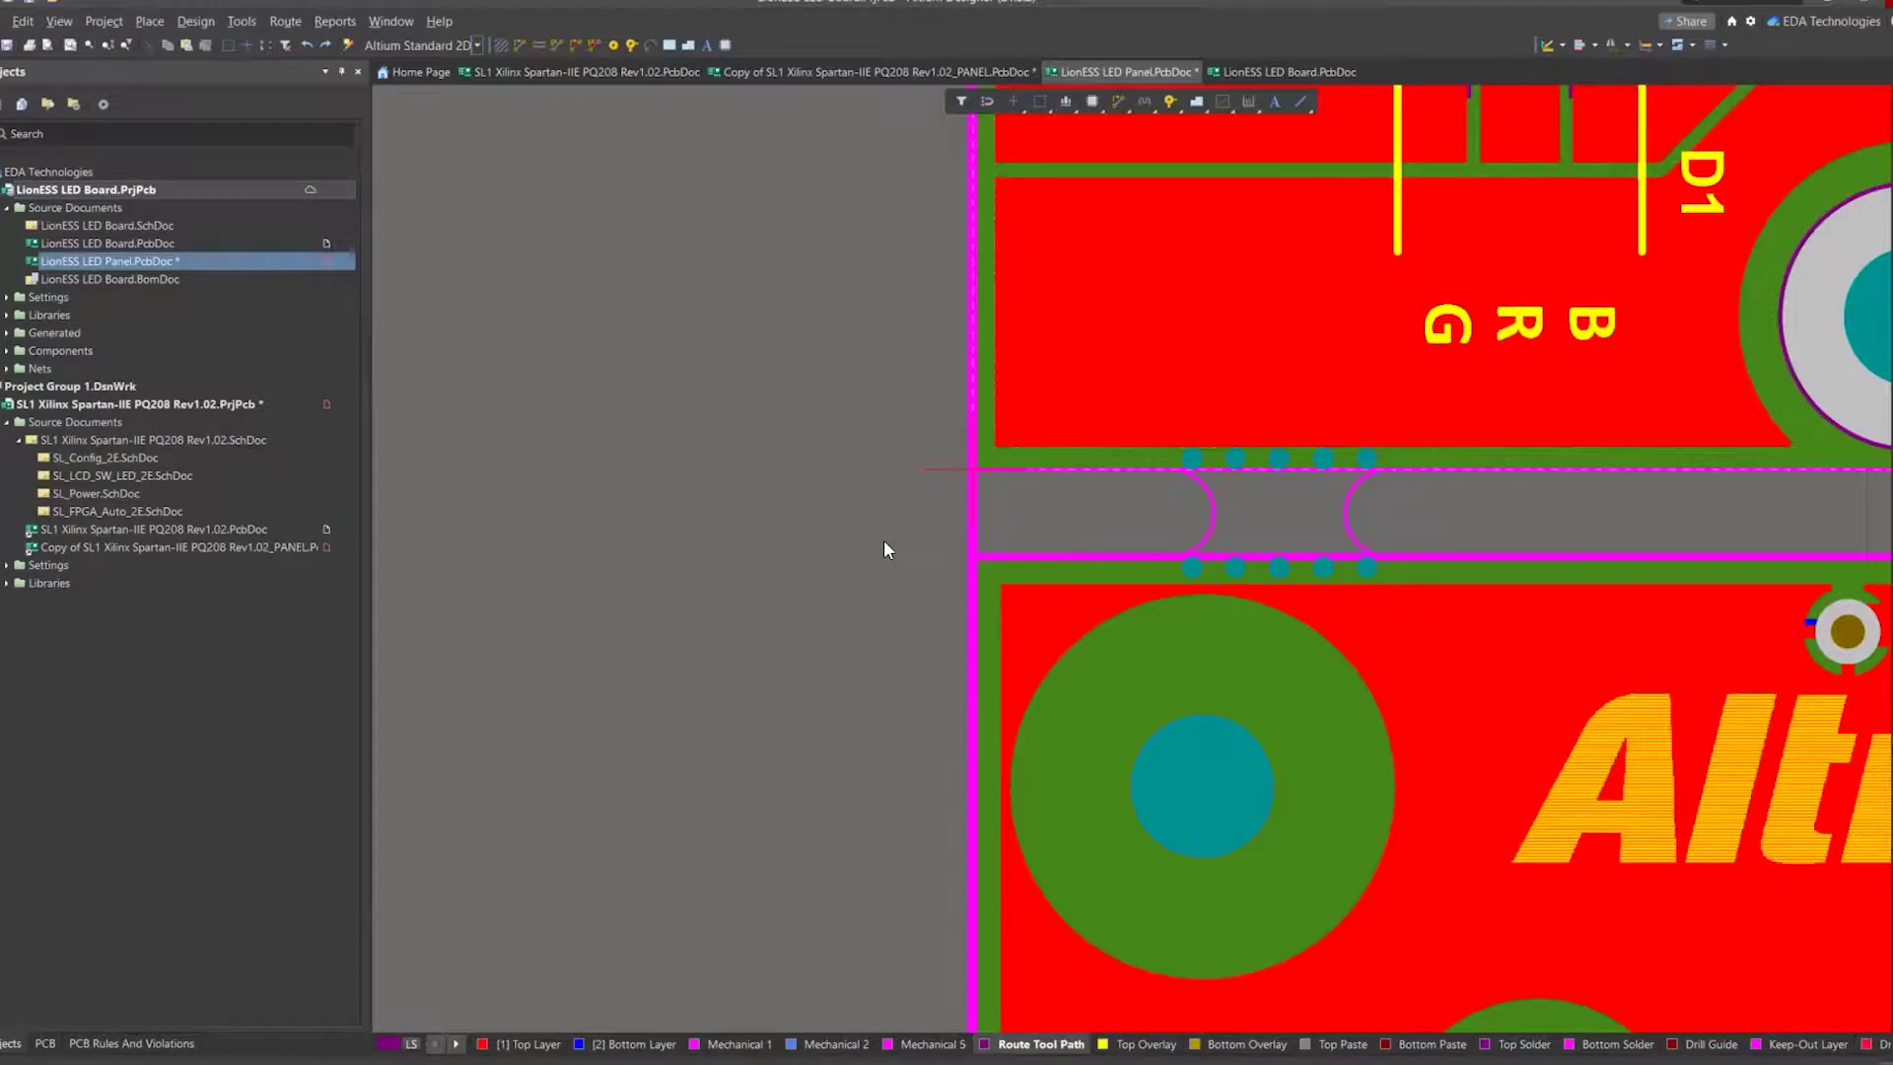
{"action": "key", "text": "Tab"}
{"action": "type", "text": "2mm"}
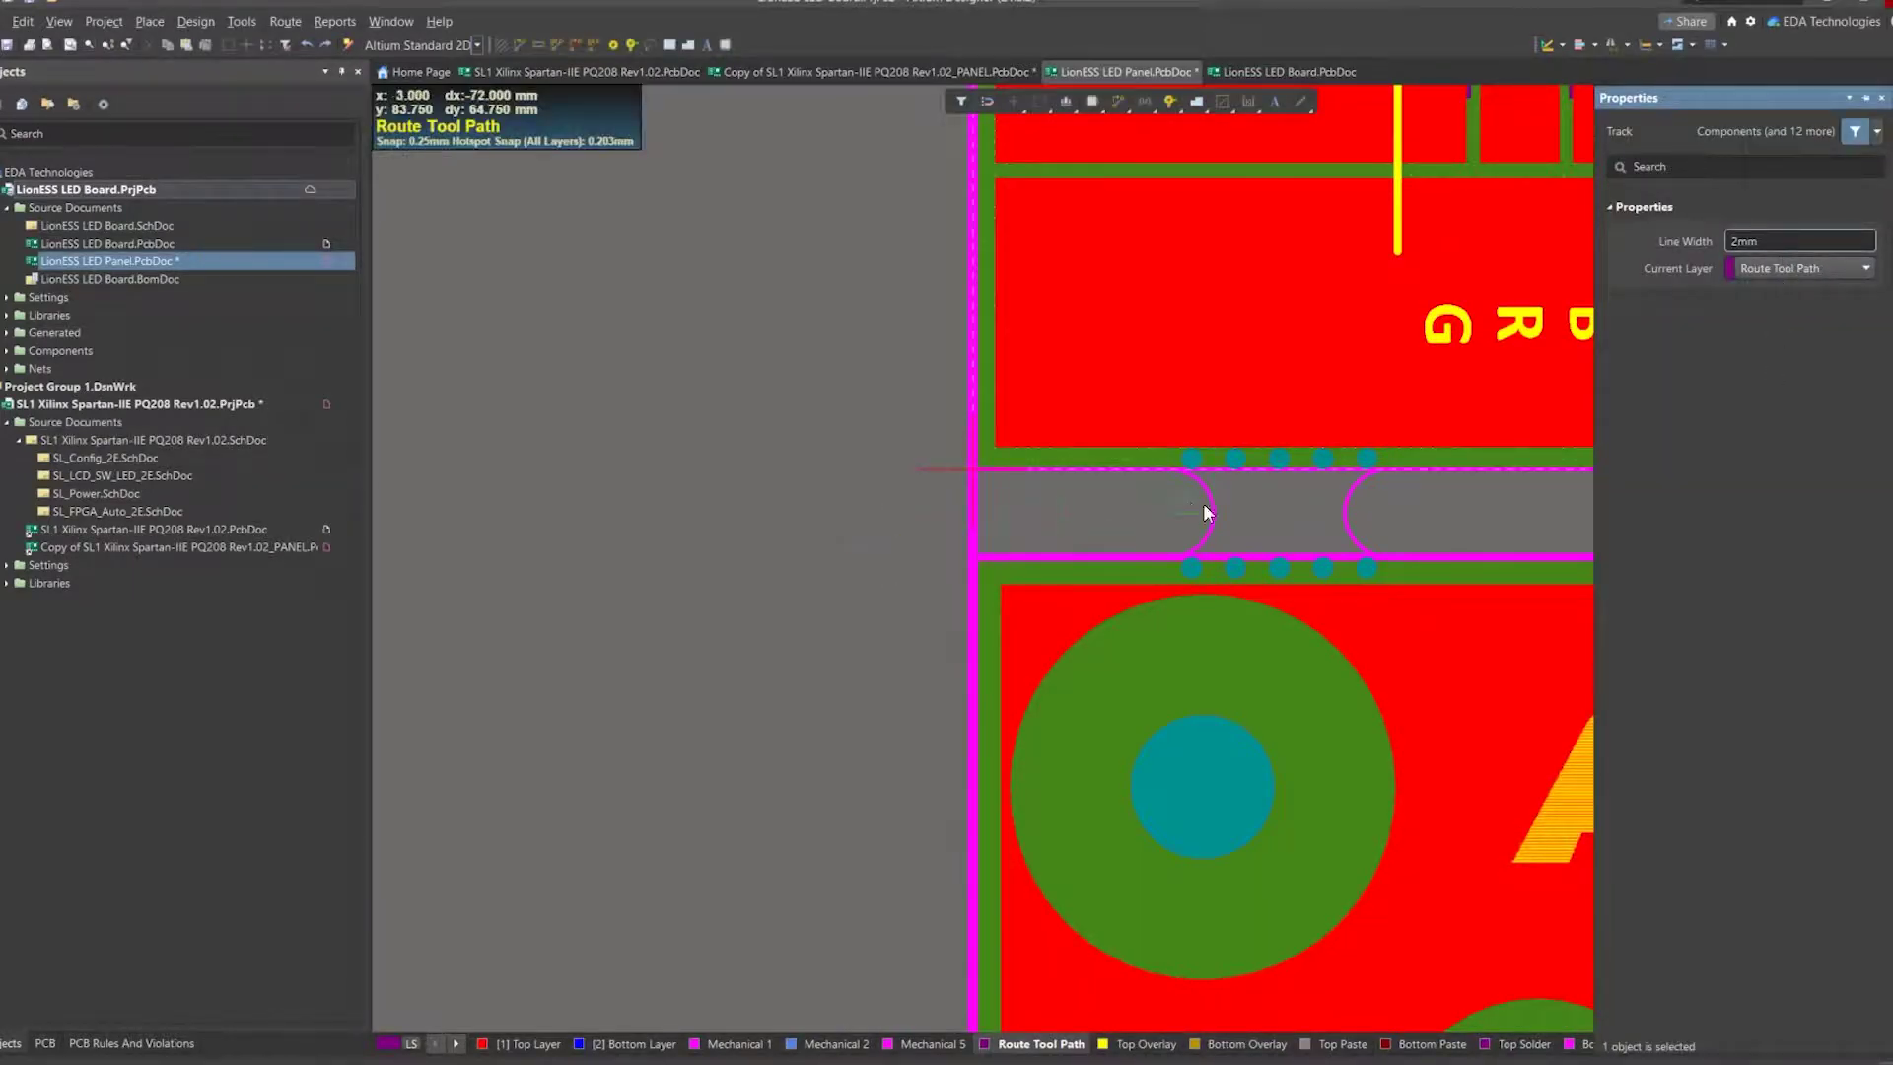
{"action": "left_click", "coordinate": [1216, 513]}
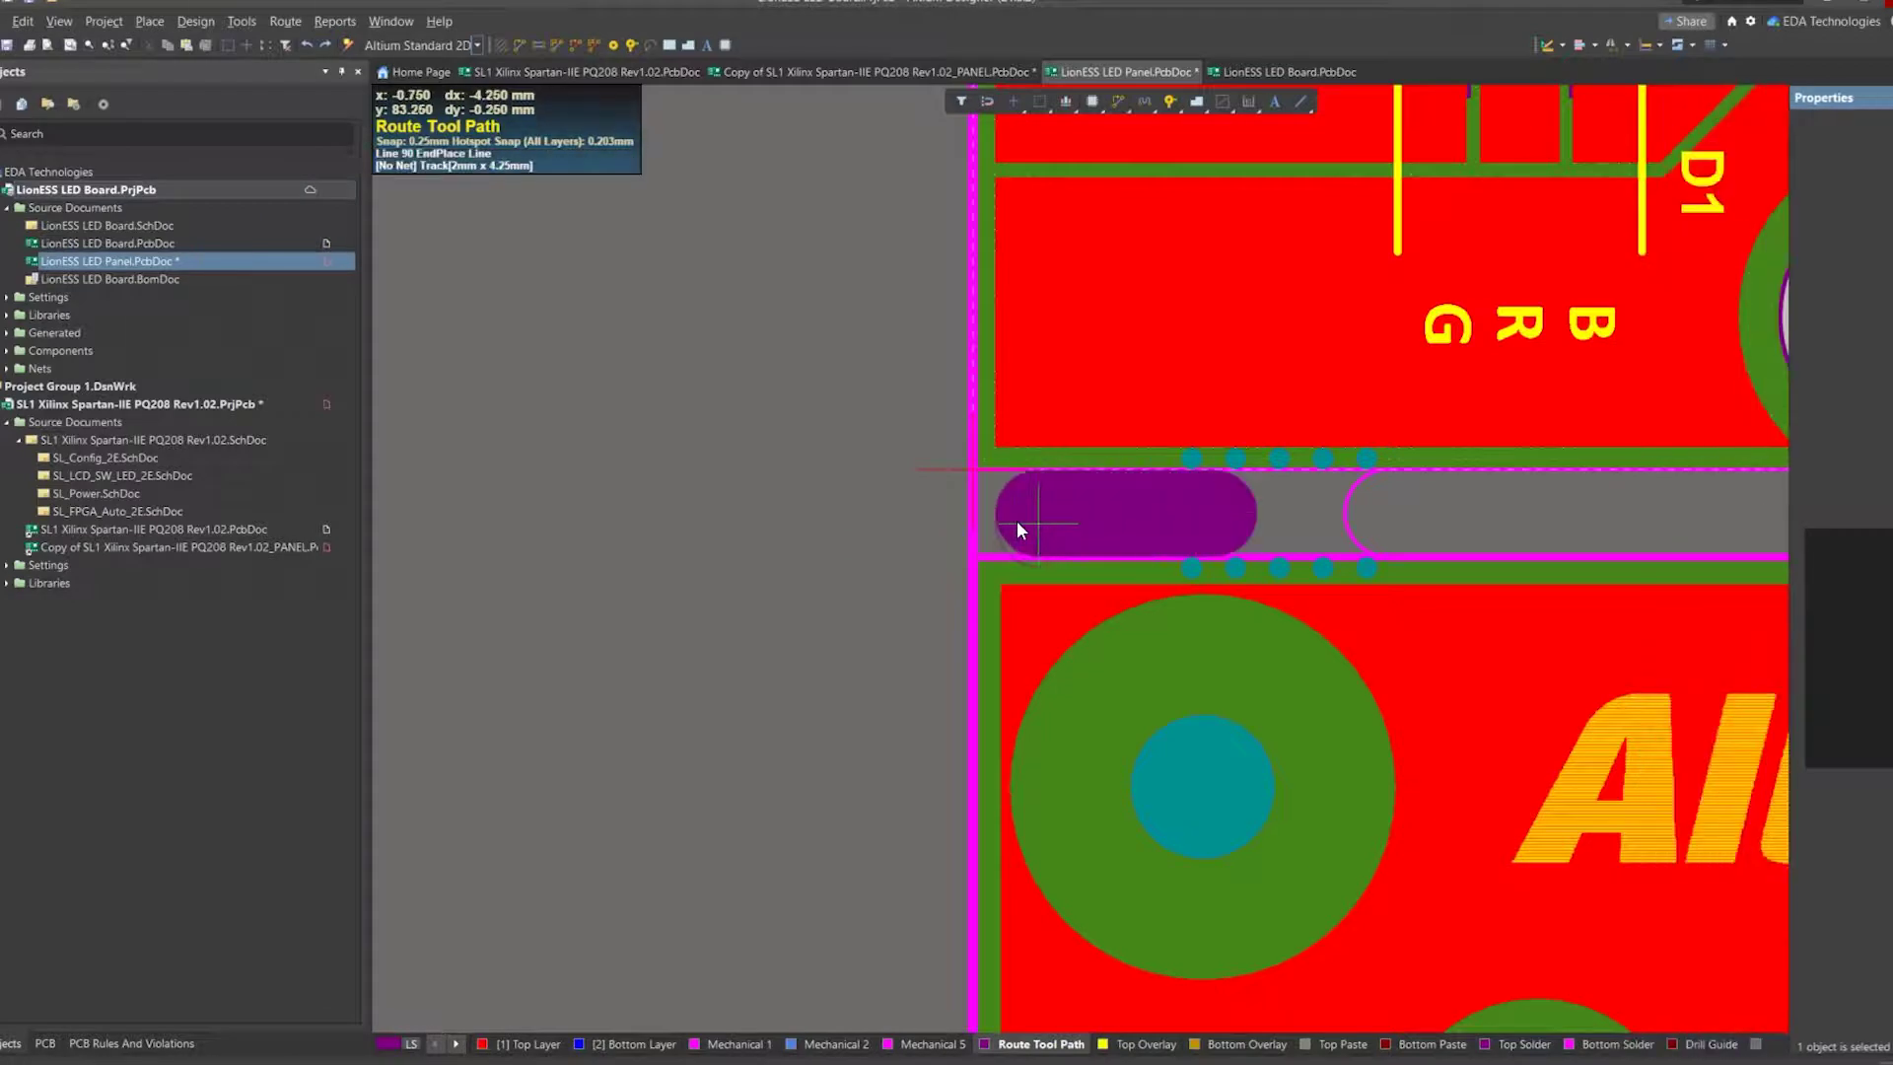
{"action": "left_click", "coordinate": [970, 512]}
{"action": "right_click", "coordinate": [969, 511]}
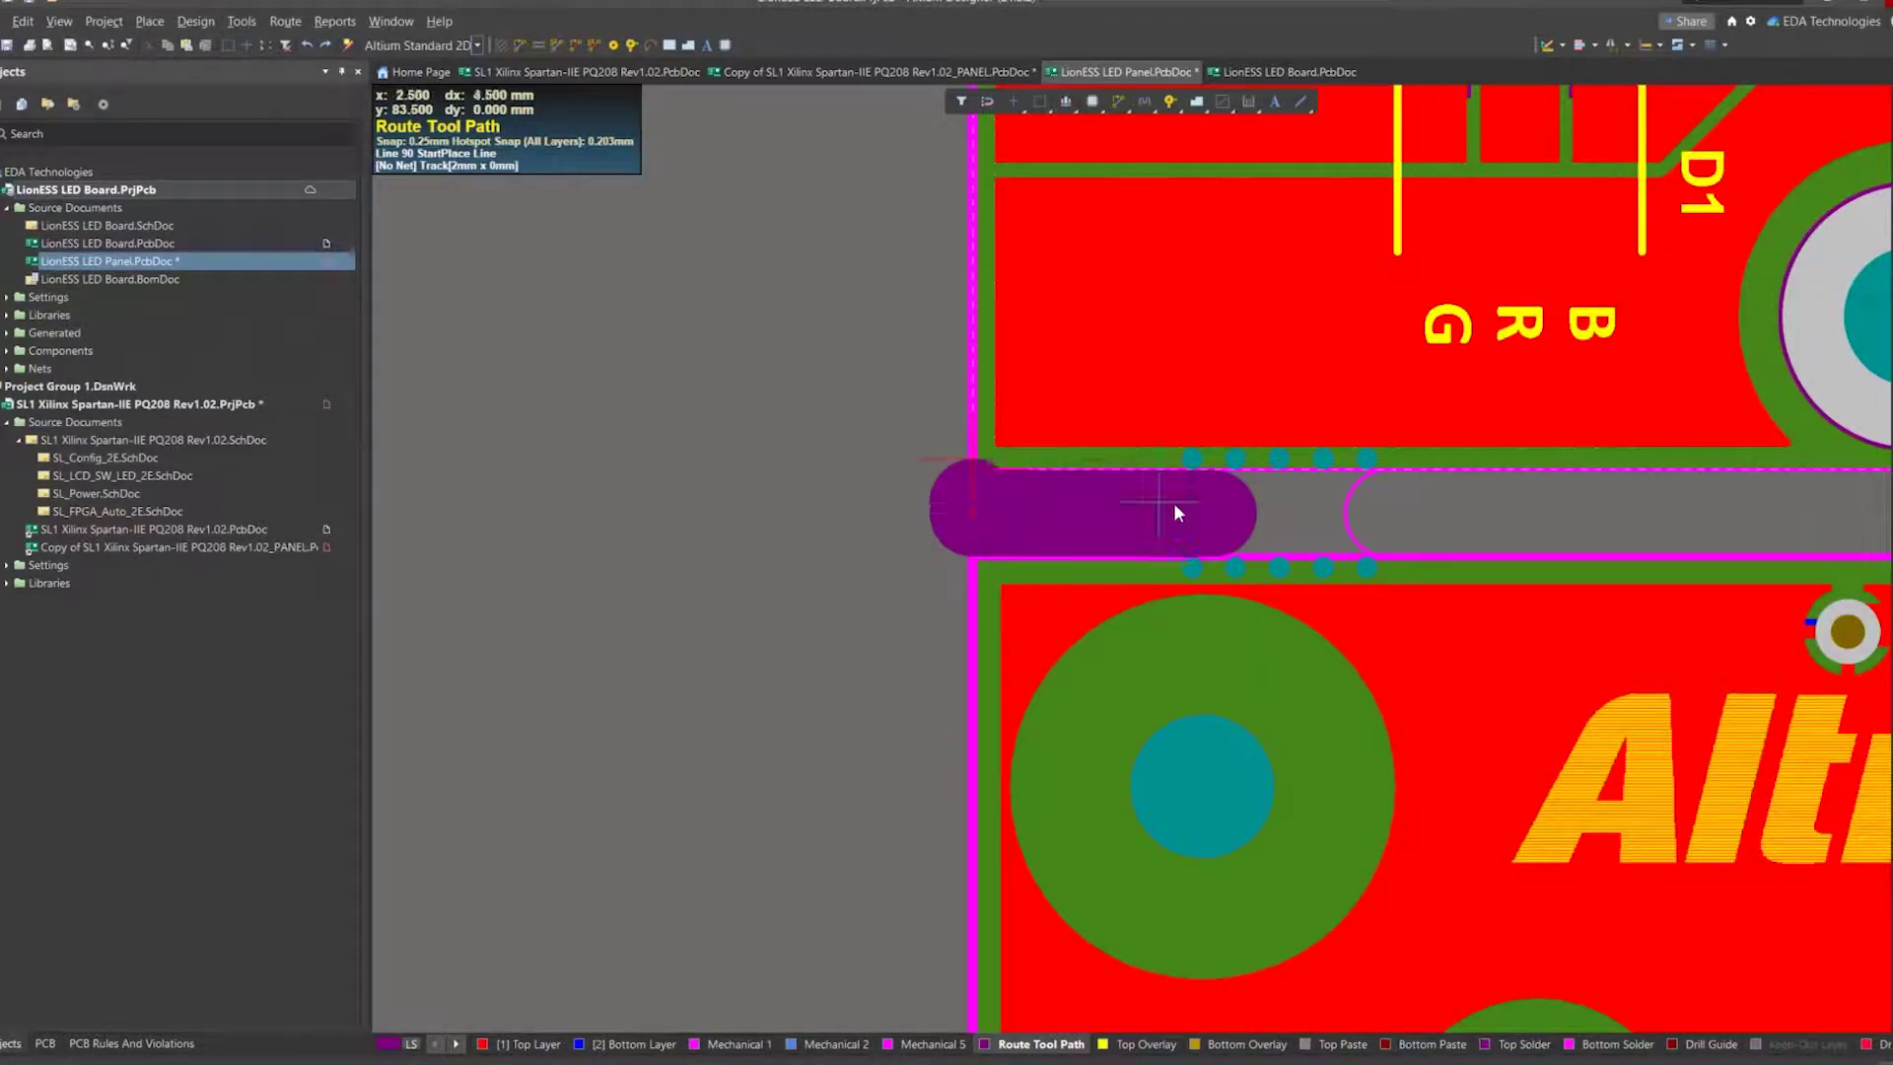
Shorten the routing line so its rounded end meets the first mousebite's left arc.
{"action": "left_click", "coordinate": [1109, 515]}
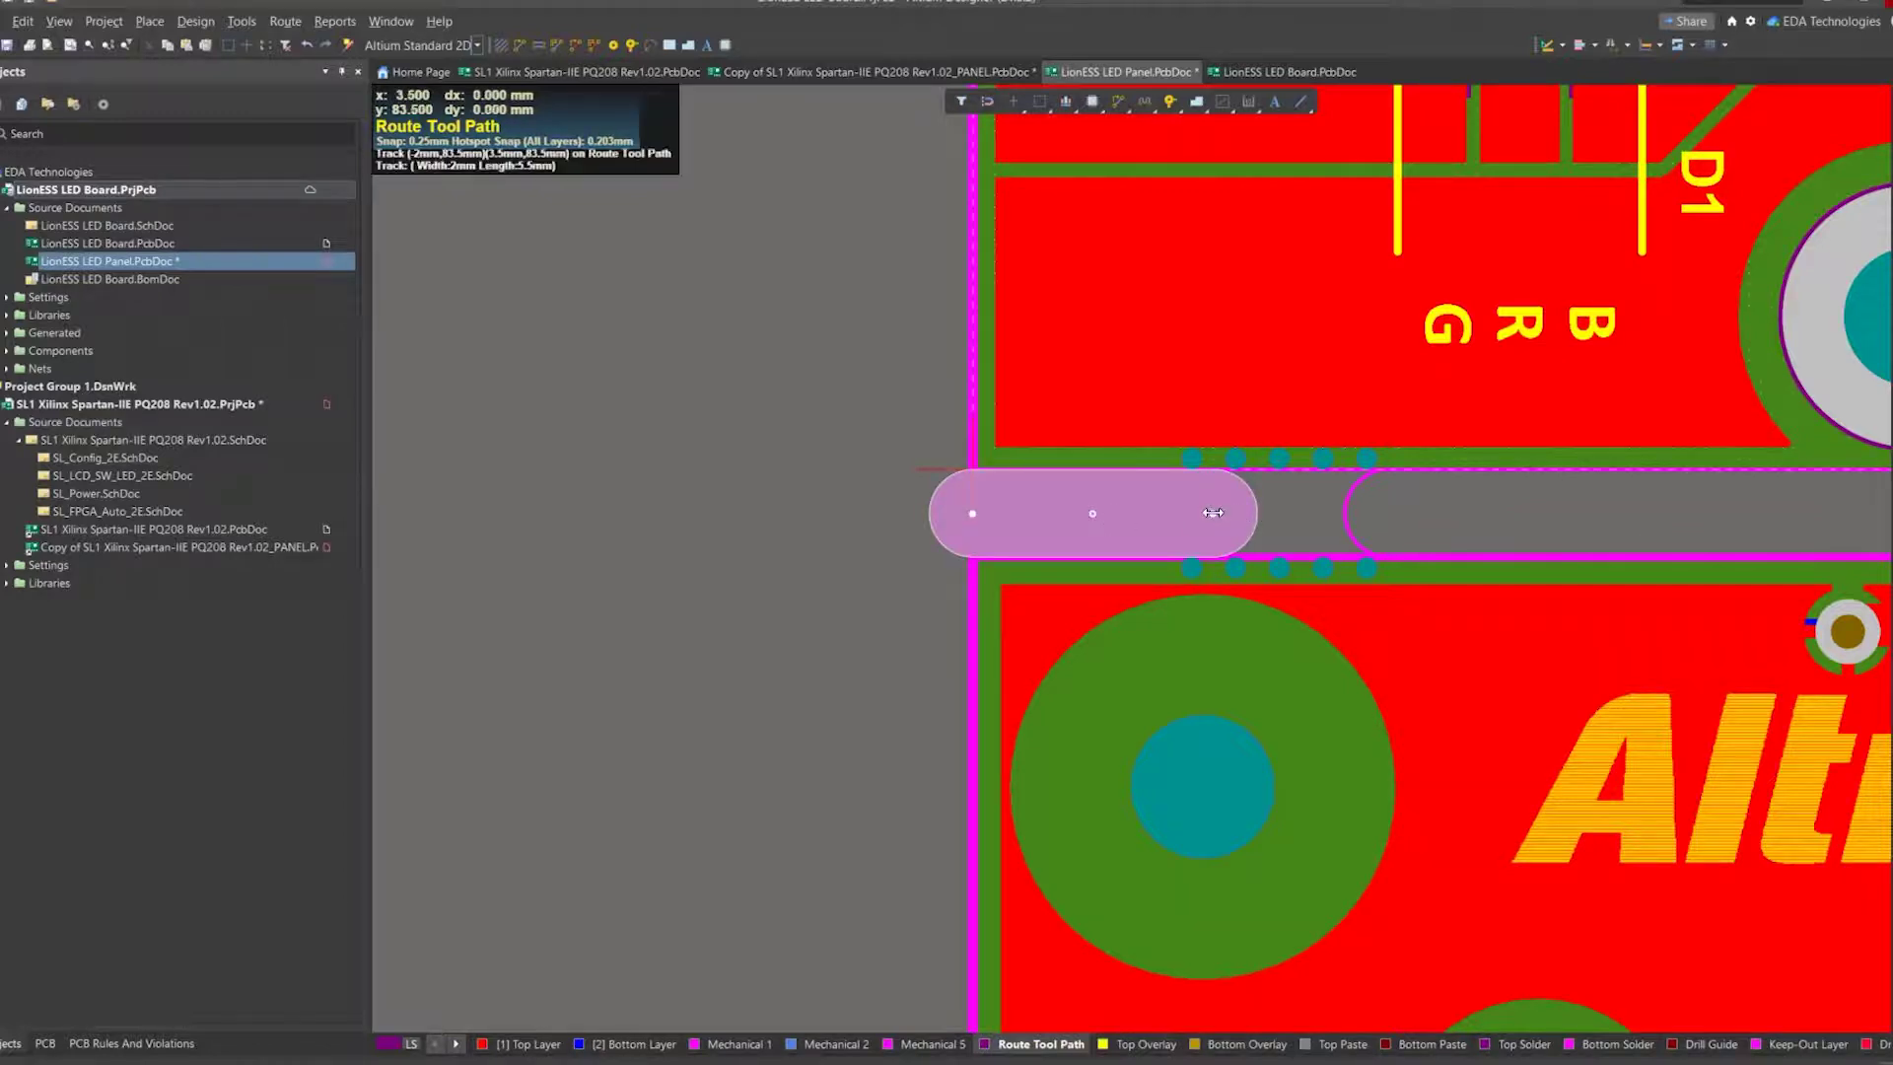
{"action": "left_click_drag", "start_coordinate": [1212, 512], "coordinate": [1170, 513]}
{"action": "right_click_drag", "start_coordinate": [1239, 538], "coordinate": [1020, 562]}
Paste a copy of the routing line beyond the first mousebite and stretch it to fill the gap up to the second mousebite.
{"action": "key", "text": "ctrl+c"}
{"action": "left_click", "coordinate": [852, 538]}
{"action": "right_click_drag", "start_coordinate": [1200, 542], "coordinate": [940, 552]}
{"action": "left_click", "coordinate": [1077, 550]}
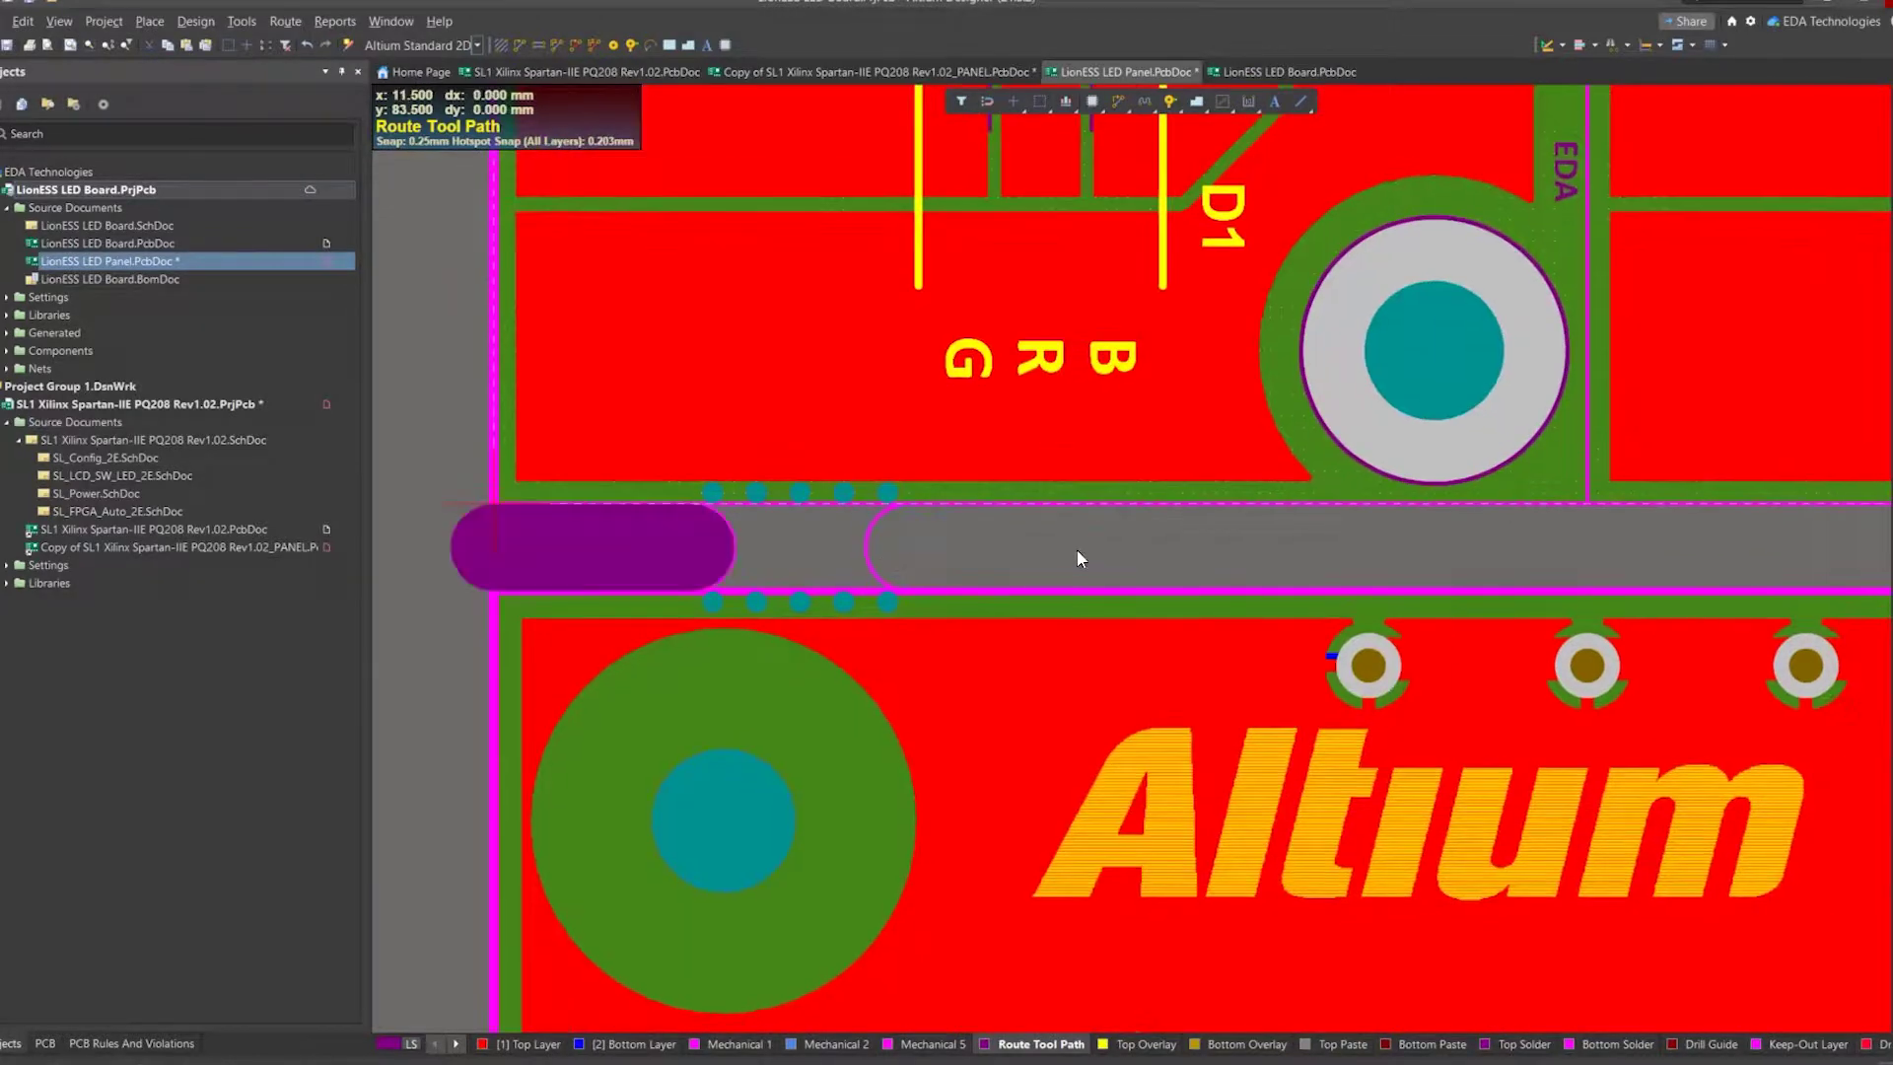
{"action": "key", "text": "ctrl+v"}
{"action": "left_click", "coordinate": [1008, 548]}
{"action": "left_click", "coordinate": [1084, 548]}
{"action": "left_click_drag", "start_coordinate": [1104, 549], "coordinate": [929, 662]}
{"action": "scroll", "coordinate": [929, 661], "scroll_direction": "down", "scroll_amount": 4, "text": "ctrl"}
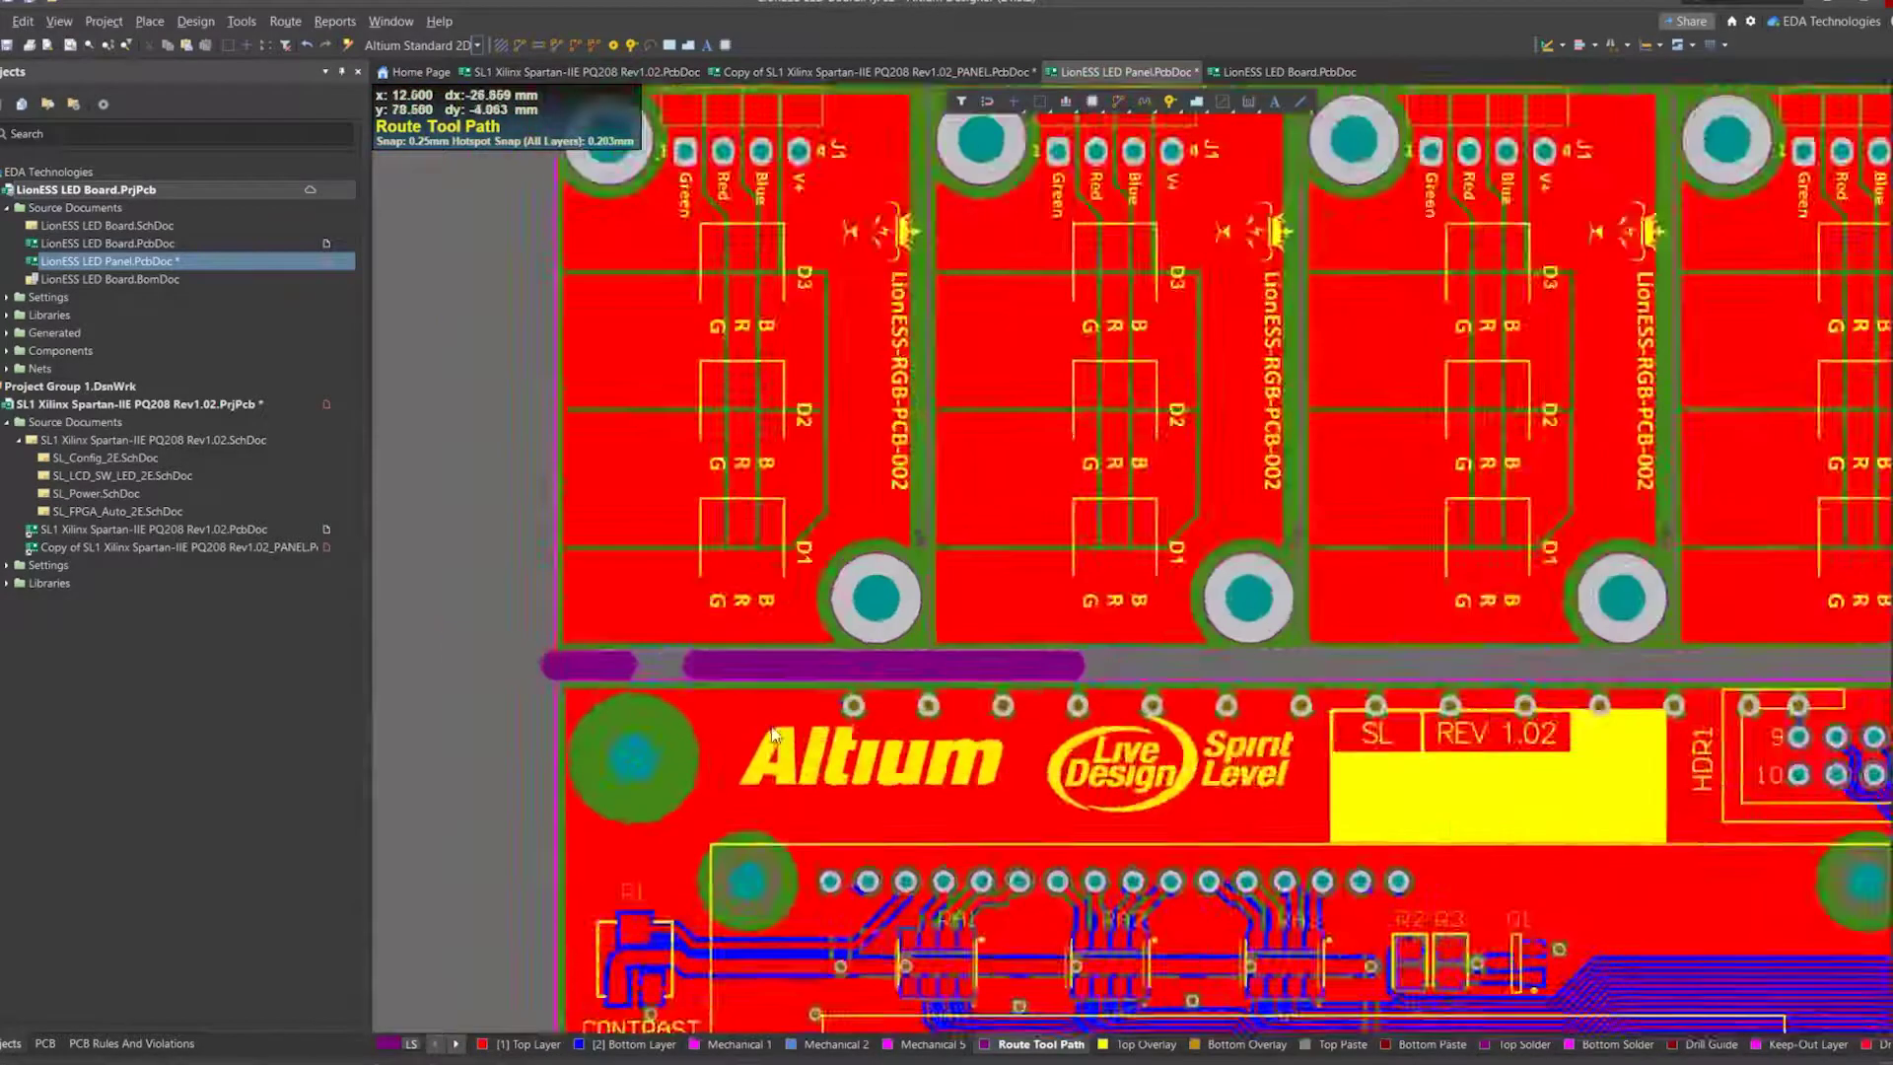
Inspect the gap between the LED array and the SL1 board, and the whole panel, in 3D.
{"action": "scroll", "coordinate": [772, 734], "scroll_direction": "down", "scroll_amount": 2, "text": "ctrl"}
{"action": "right_click_drag", "start_coordinate": [803, 775], "coordinate": [854, 544]}
{"action": "key", "text": "3"}
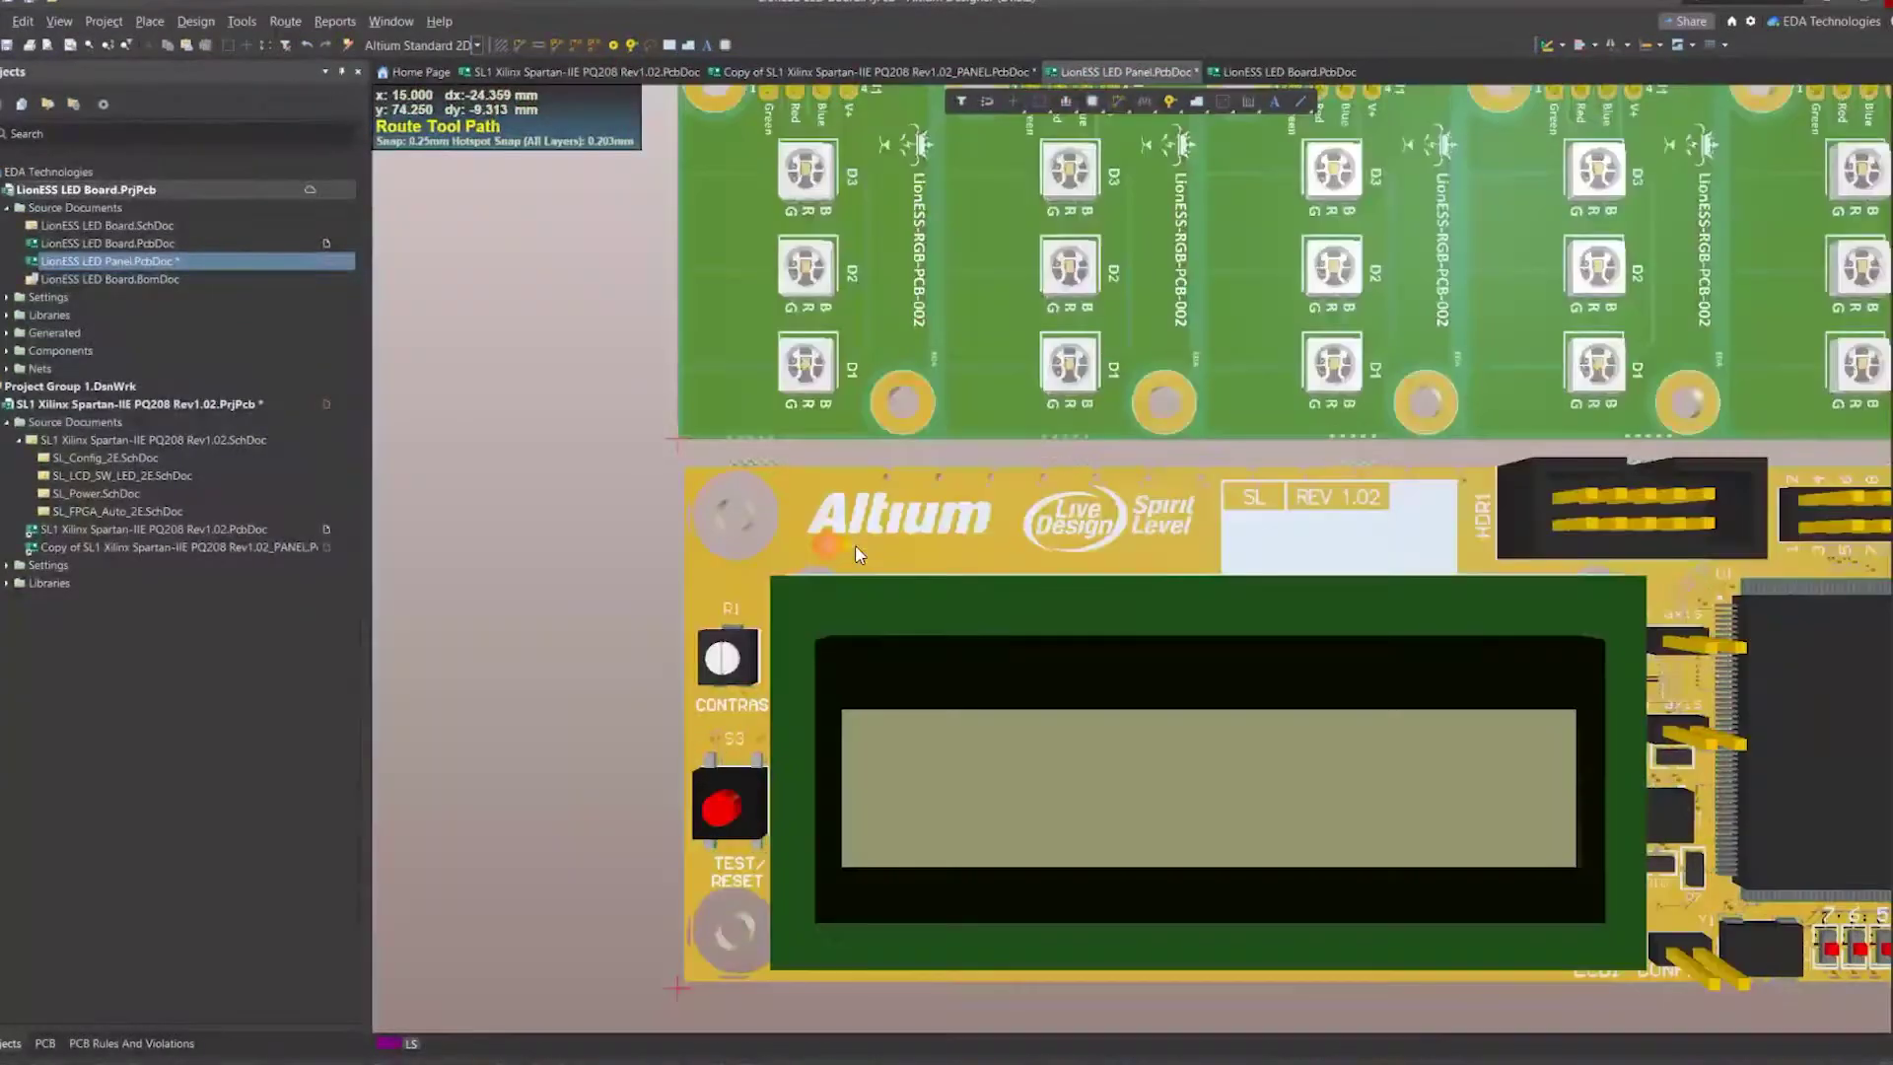
{"action": "scroll", "coordinate": [738, 396], "scroll_direction": "up", "scroll_amount": 2, "text": "ctrl"}
{"action": "right_click_drag", "start_coordinate": [738, 396], "coordinate": [905, 477]}
{"action": "scroll", "coordinate": [940, 518], "scroll_direction": "down", "scroll_amount": 4, "text": "ctrl"}
{"action": "right_click_drag", "start_coordinate": [1337, 597], "coordinate": [751, 585]}
{"action": "scroll", "coordinate": [1036, 583], "scroll_direction": "down", "scroll_amount": 2, "text": "ctrl"}
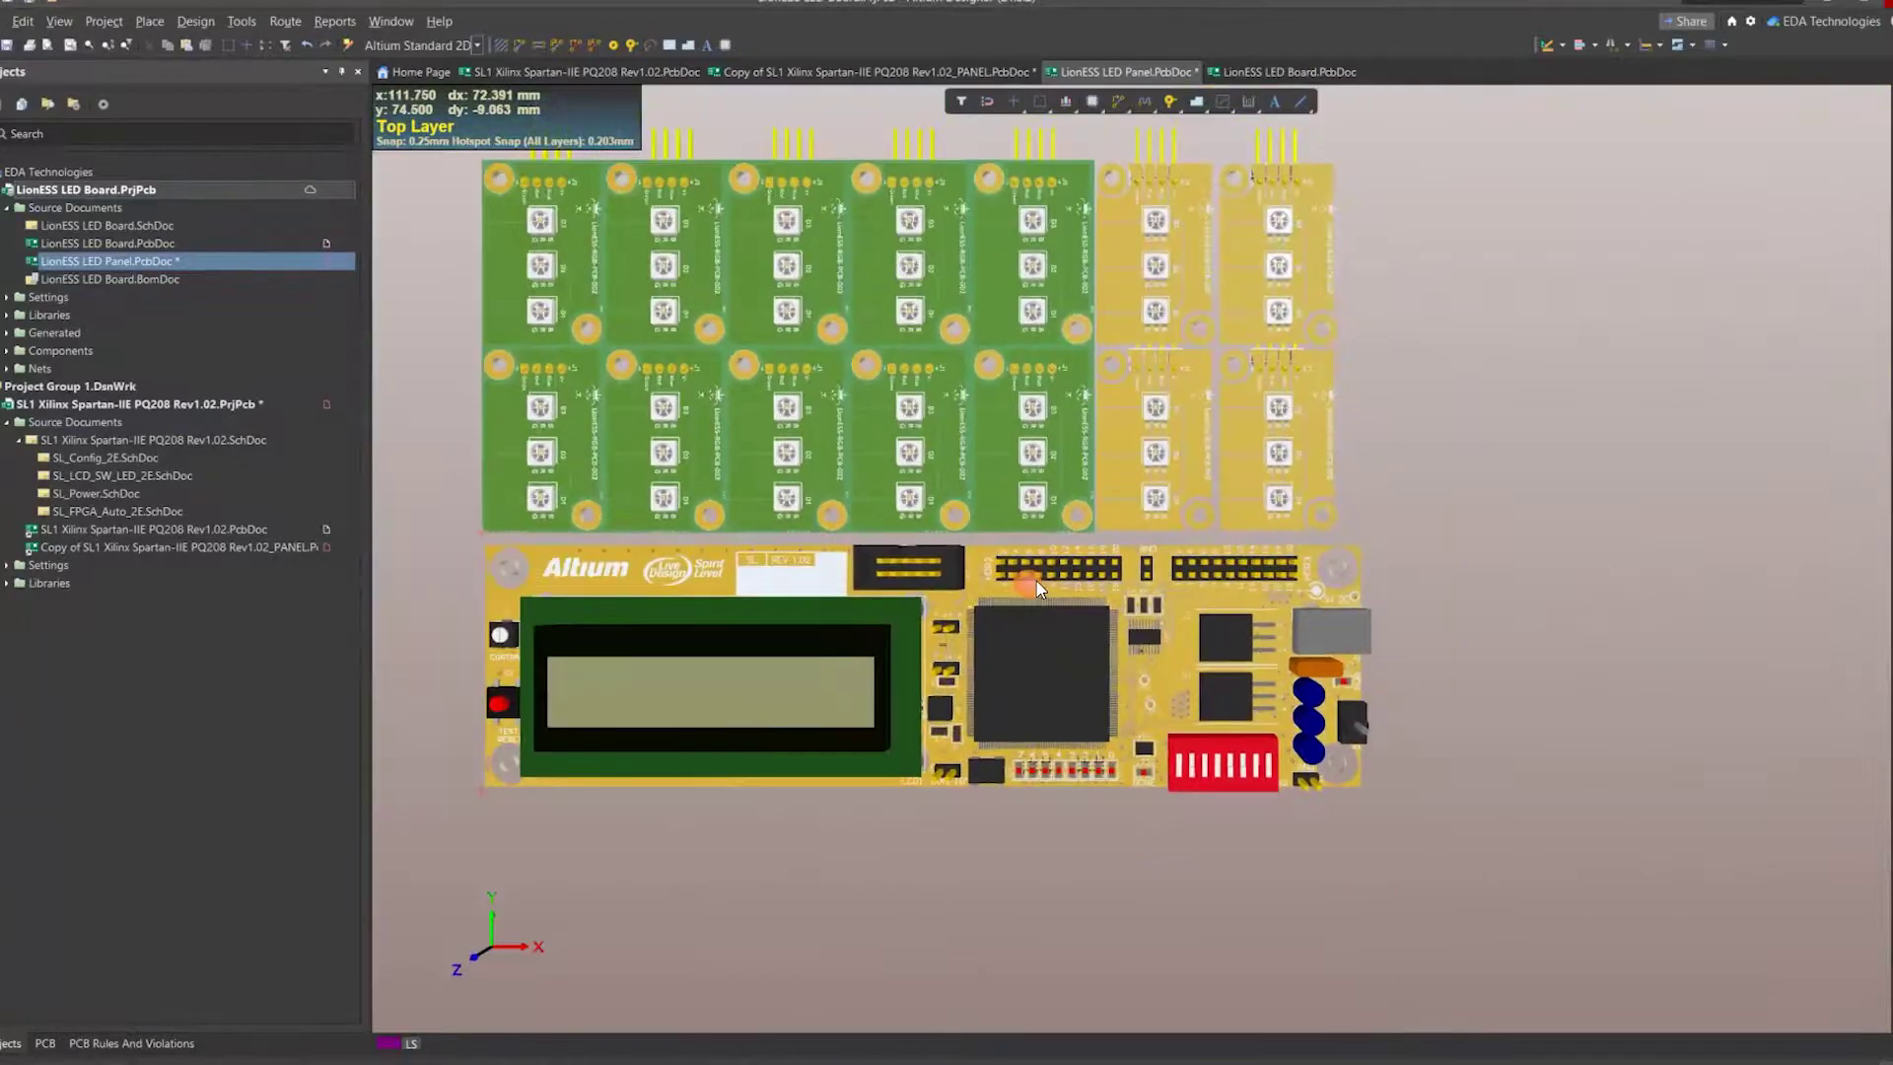
Select the panel outline on Mechanical 1, define the board shape from it and inspect the routed slots between the mousebites in 3D.
{"action": "key", "text": "2"}
{"action": "scroll", "coordinate": [866, 637], "scroll_direction": "up", "scroll_amount": 3, "text": "ctrl"}
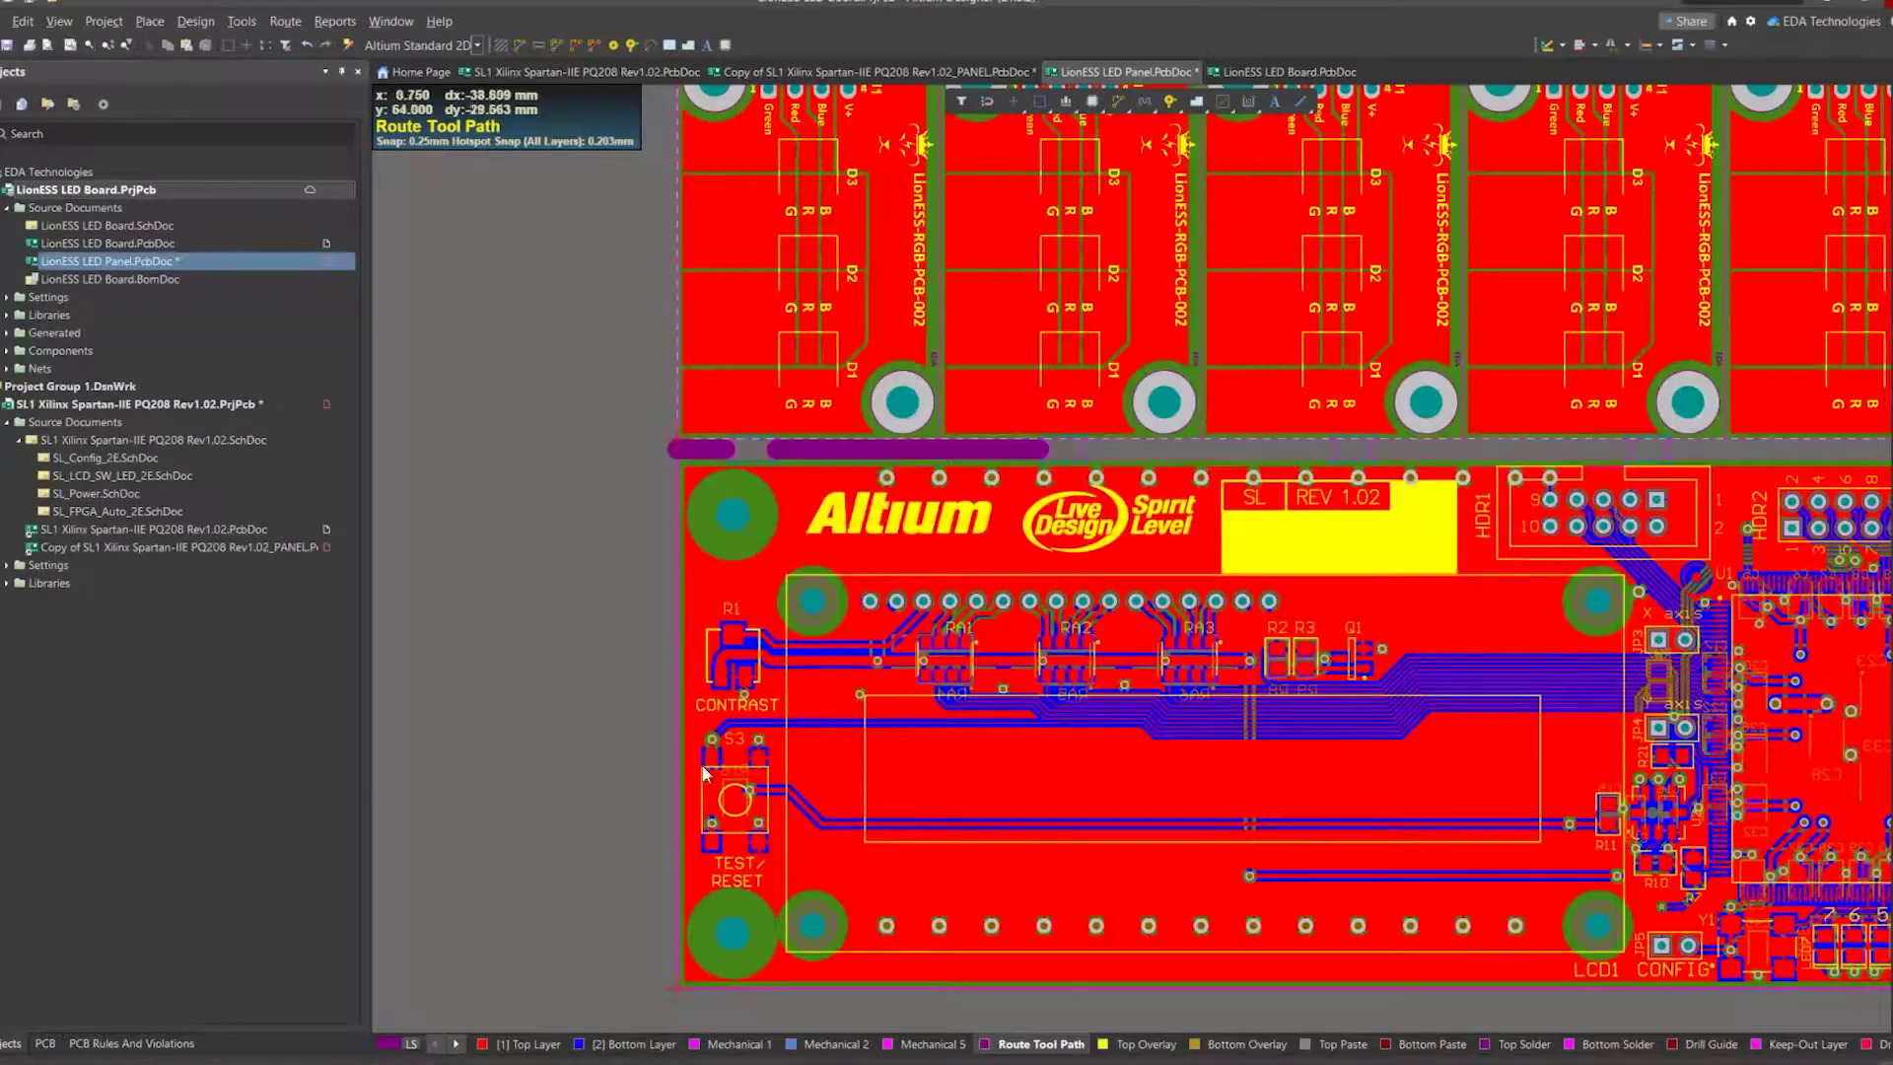
{"action": "scroll", "coordinate": [659, 984], "scroll_direction": "up", "scroll_amount": 5, "text": "ctrl"}
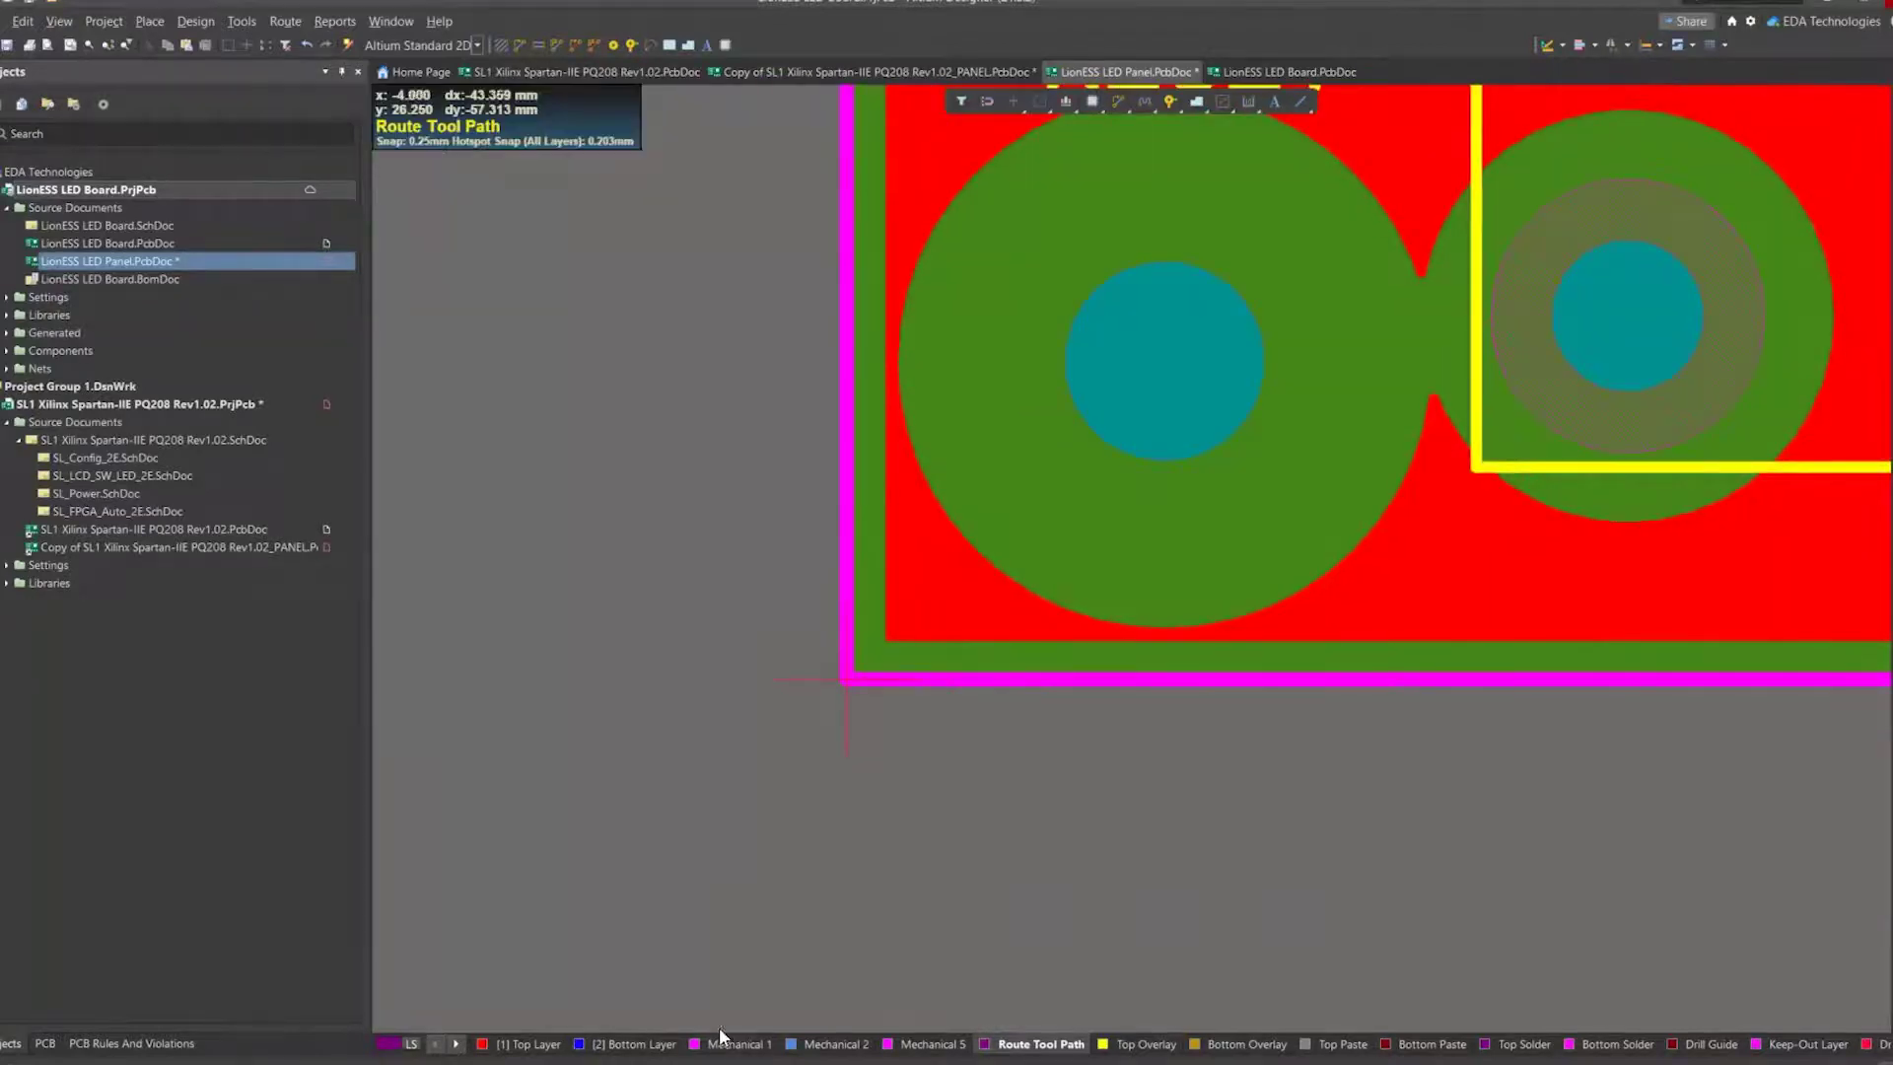
{"action": "left_click", "coordinate": [722, 1042]}
{"action": "left_click", "coordinate": [844, 642]}
{"action": "scroll", "coordinate": [871, 700], "scroll_direction": "down", "scroll_amount": 3, "text": "ctrl"}
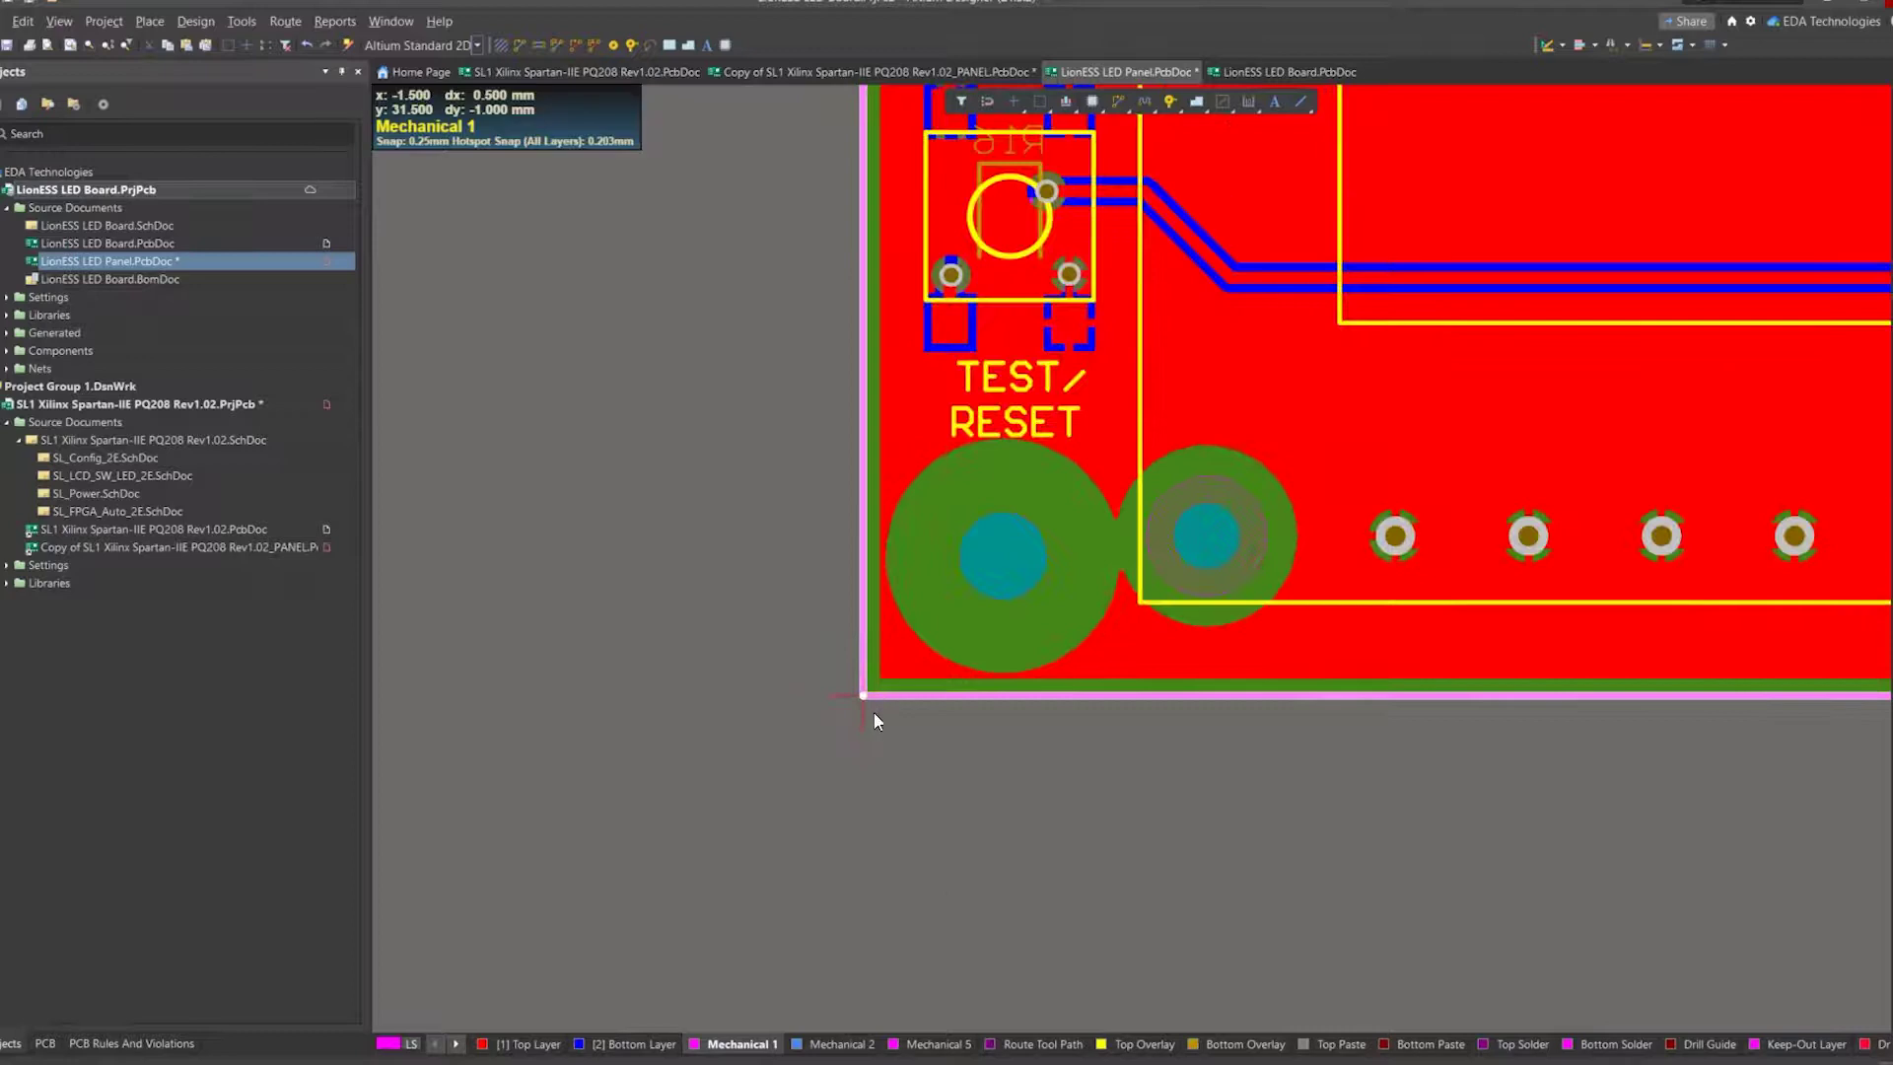
{"action": "scroll", "coordinate": [873, 711], "scroll_direction": "down", "scroll_amount": 6, "text": "ctrl"}
{"action": "scroll", "coordinate": [1084, 837], "scroll_direction": "up", "scroll_amount": 2, "text": "ctrl"}
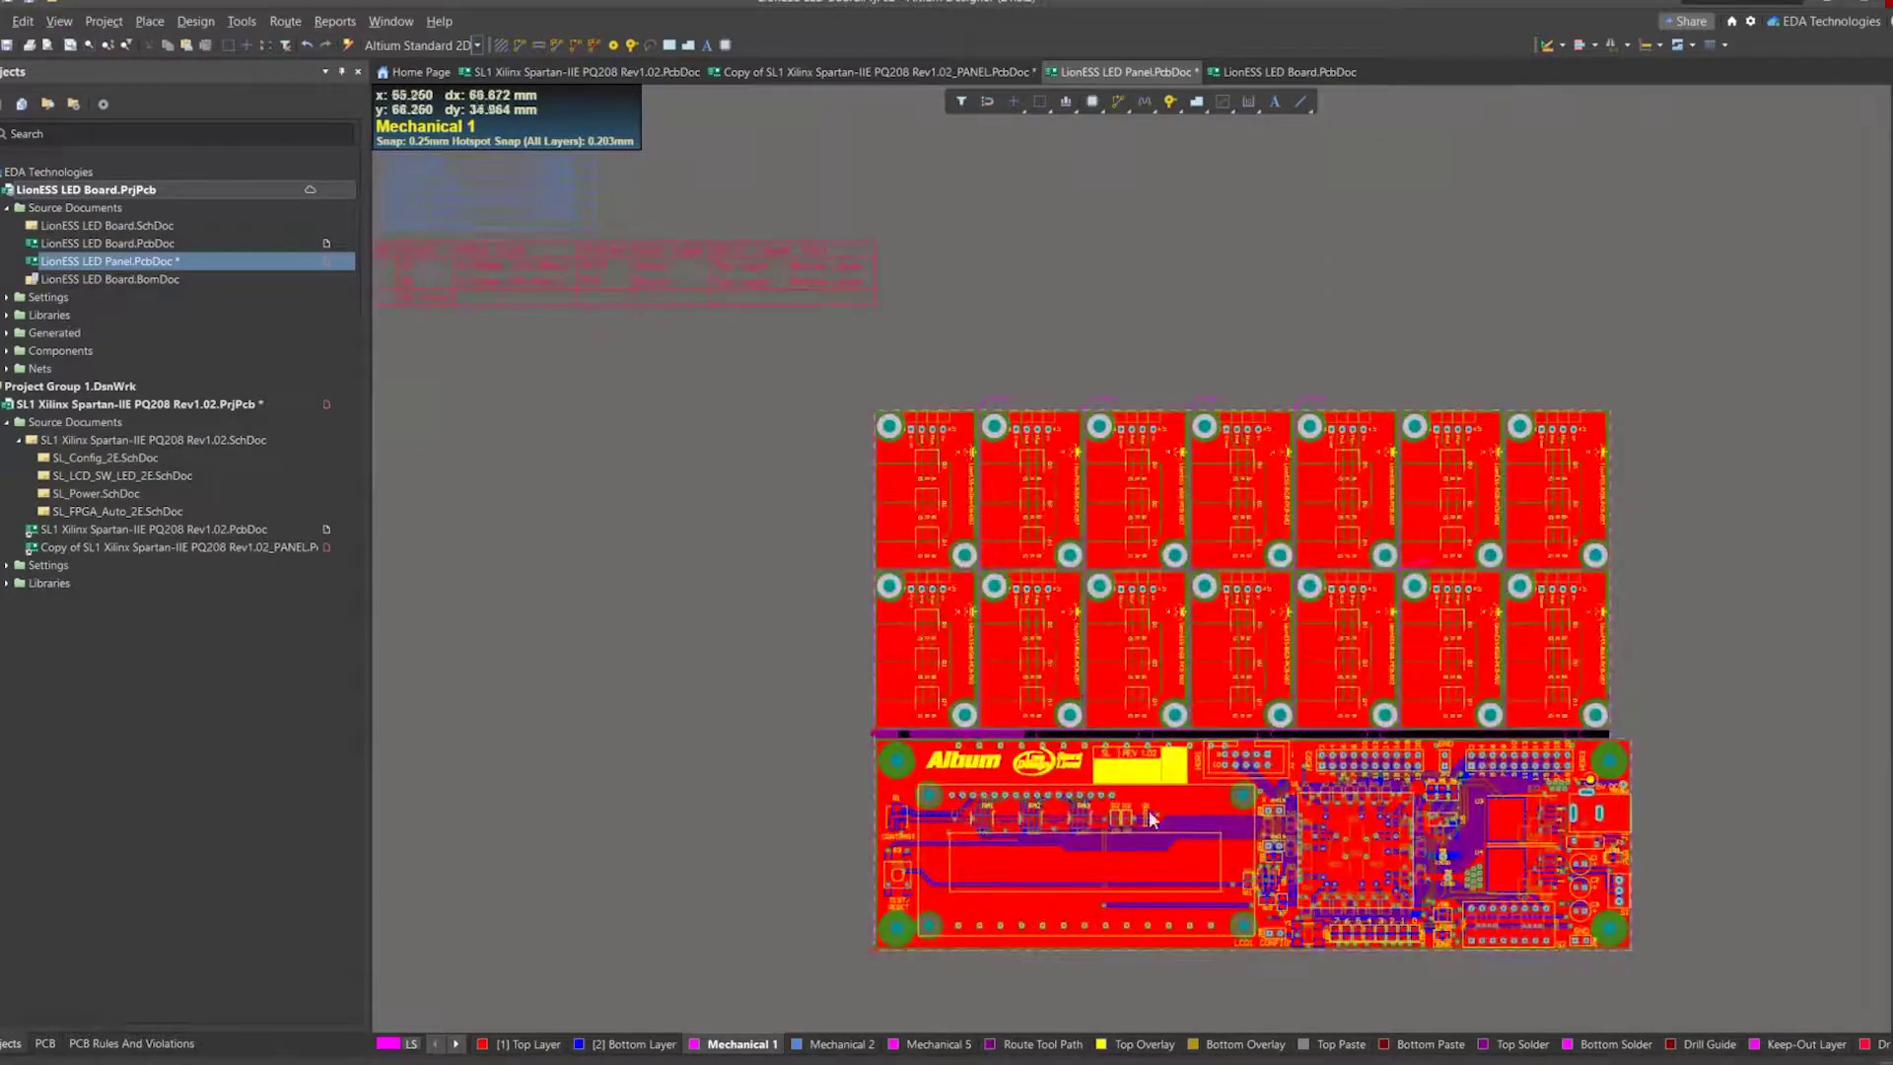
{"action": "key", "text": "3"}
{"action": "right_click_drag", "start_coordinate": [1131, 822], "coordinate": [1630, 647]}
{"action": "scroll", "coordinate": [912, 764], "scroll_direction": "up", "scroll_amount": 5, "text": "ctrl"}
{"action": "scroll", "coordinate": [1119, 800], "scroll_direction": "down", "scroll_amount": 2, "text": "ctrl"}
{"action": "scroll", "coordinate": [954, 833], "scroll_direction": "up", "scroll_amount": 4, "text": "ctrl"}
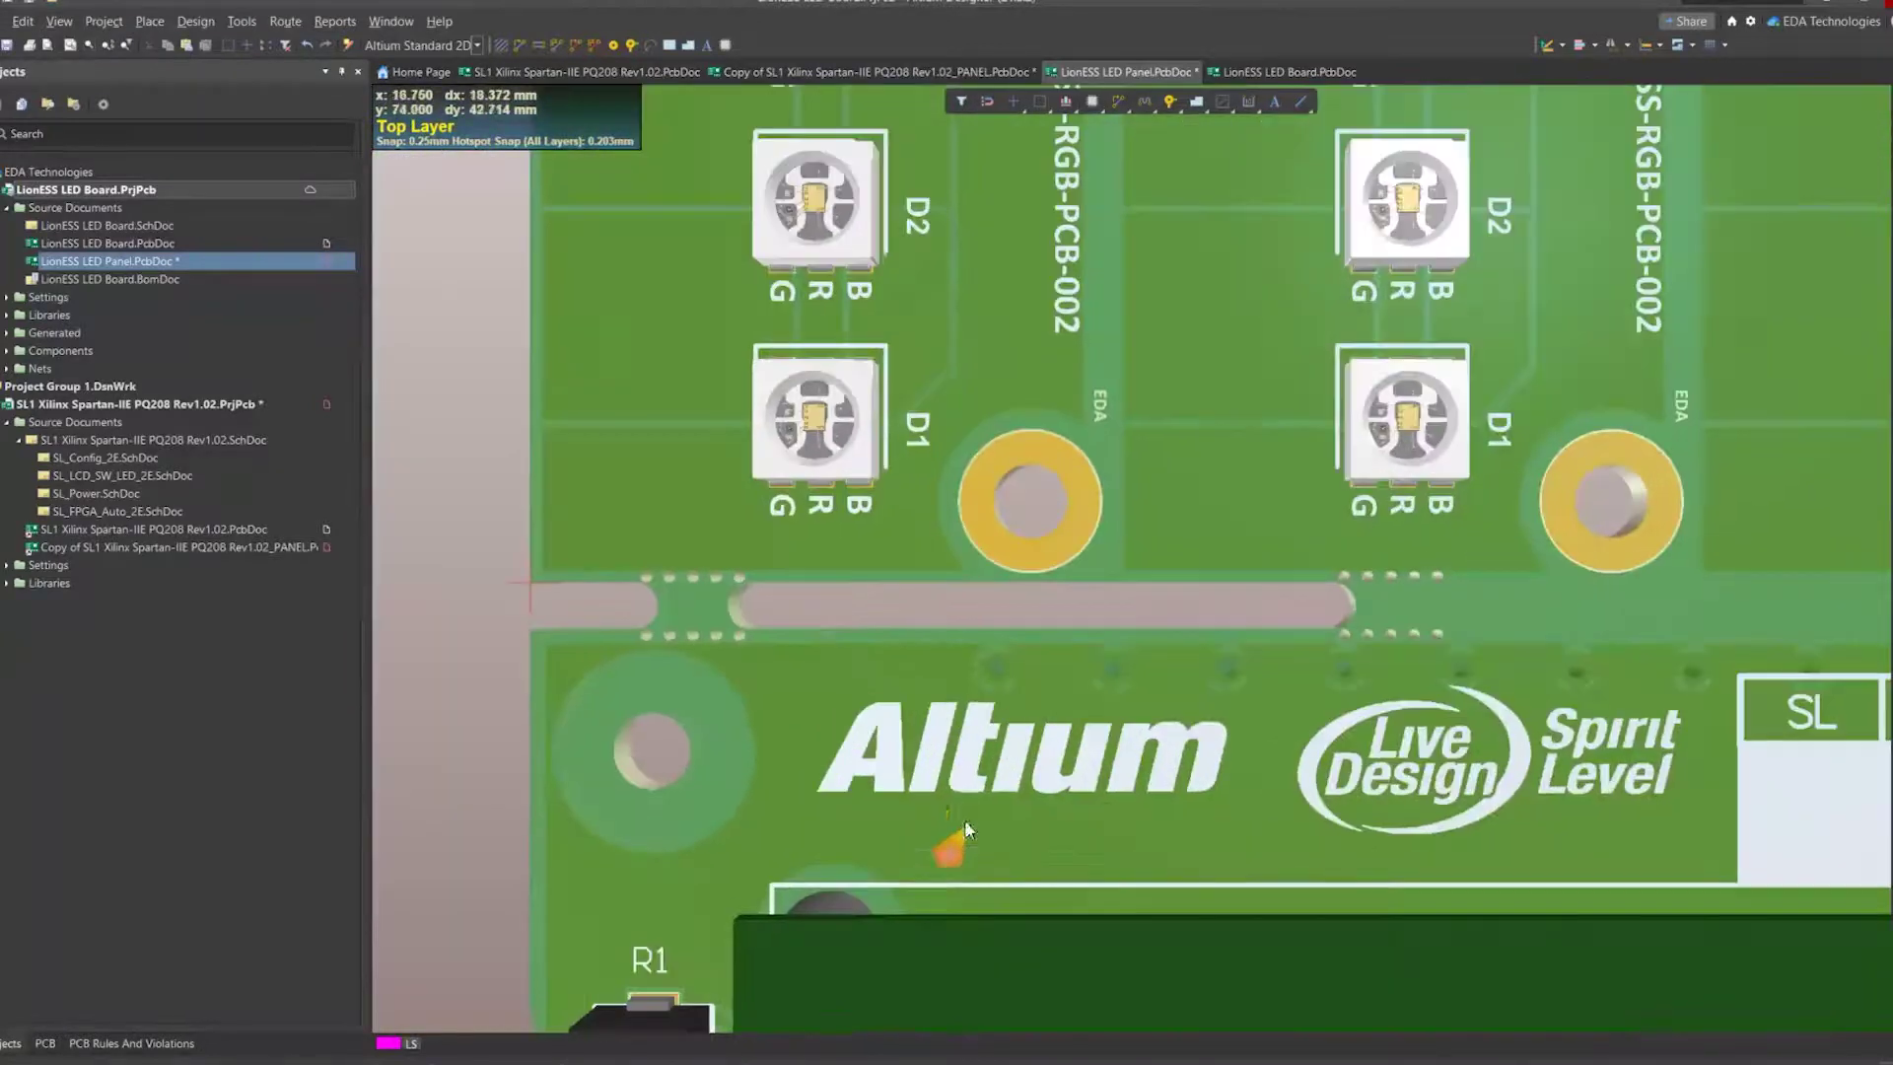
Examine the whole LED array and SL1 panel in 3D, and the first mousebite with its adjoining routed slots up close.
{"action": "right_click_drag", "start_coordinate": [744, 655], "coordinate": [991, 498]}
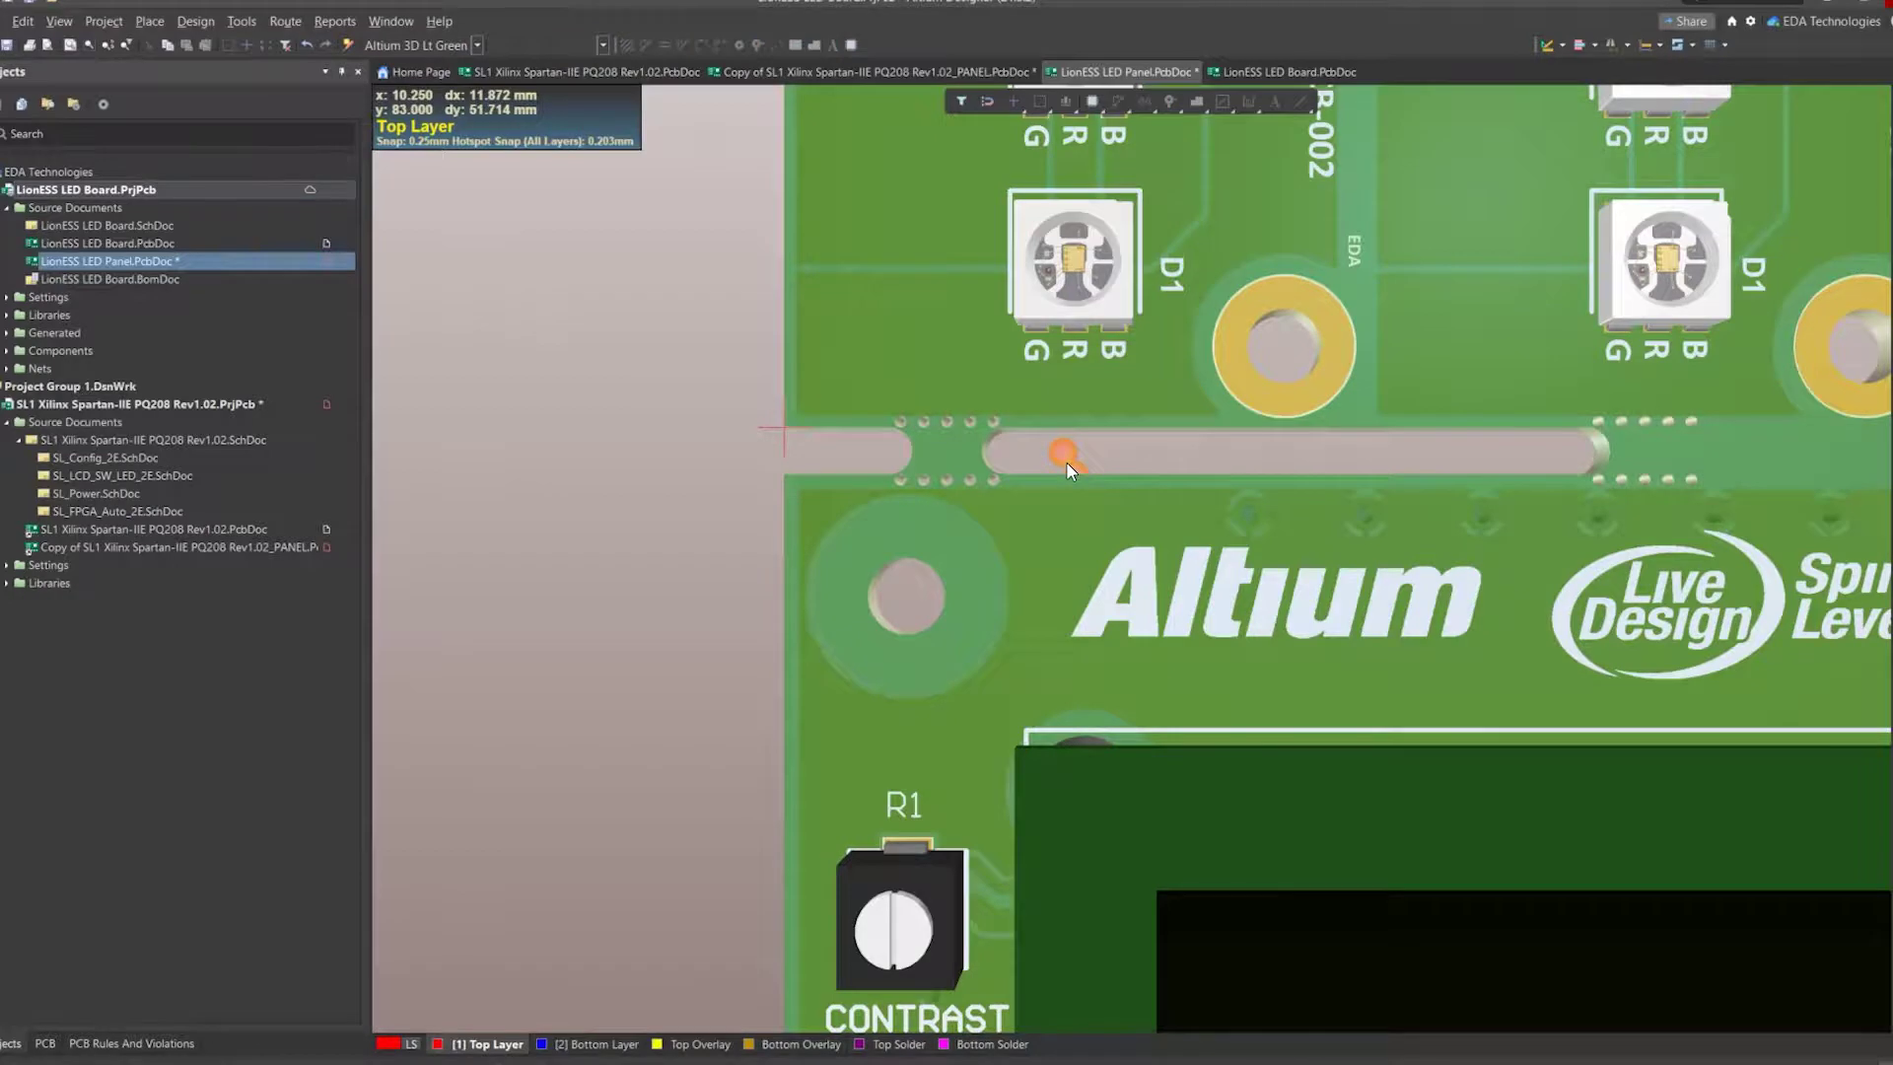
{"action": "scroll", "coordinate": [986, 453], "scroll_direction": "down", "scroll_amount": 5, "text": "ctrl"}
{"action": "right_click_drag", "start_coordinate": [1160, 502], "coordinate": [1126, 519]}
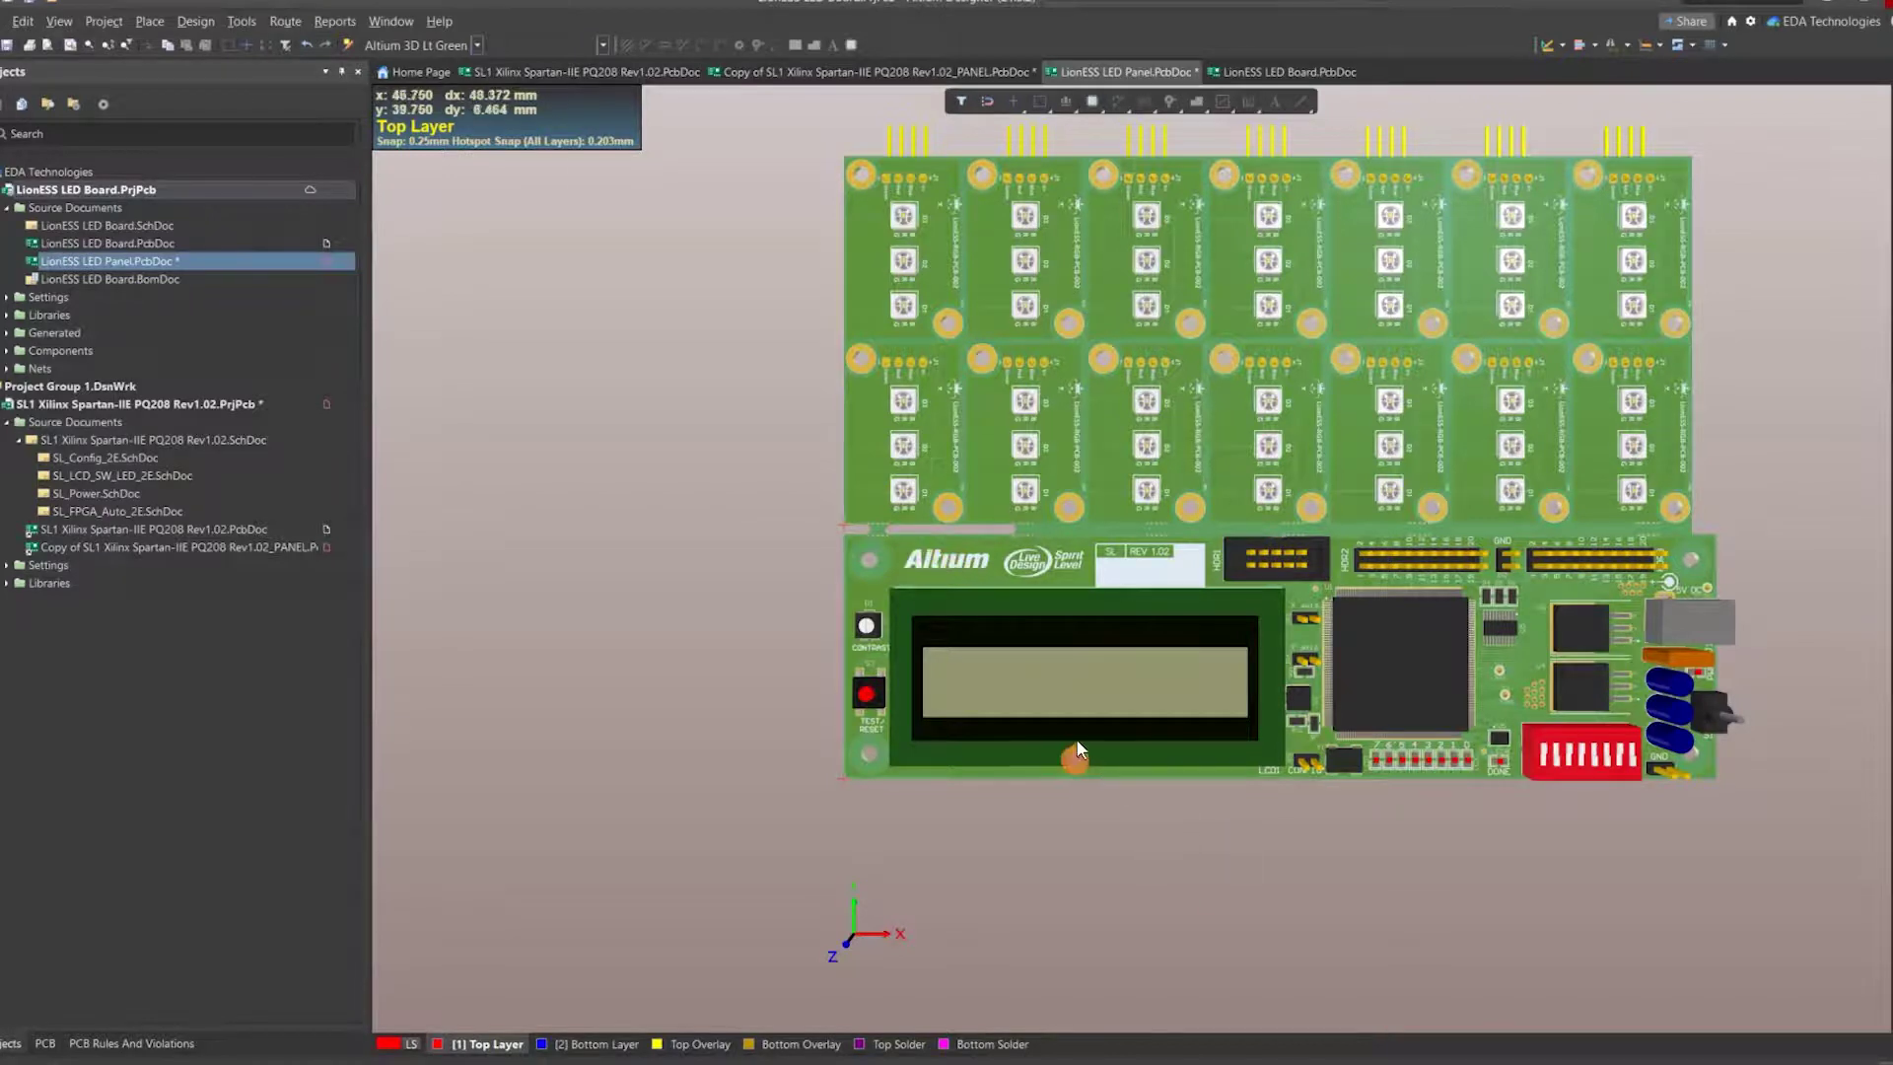
{"action": "scroll", "coordinate": [1076, 760], "scroll_direction": "down", "scroll_amount": 1, "text": "ctrl"}
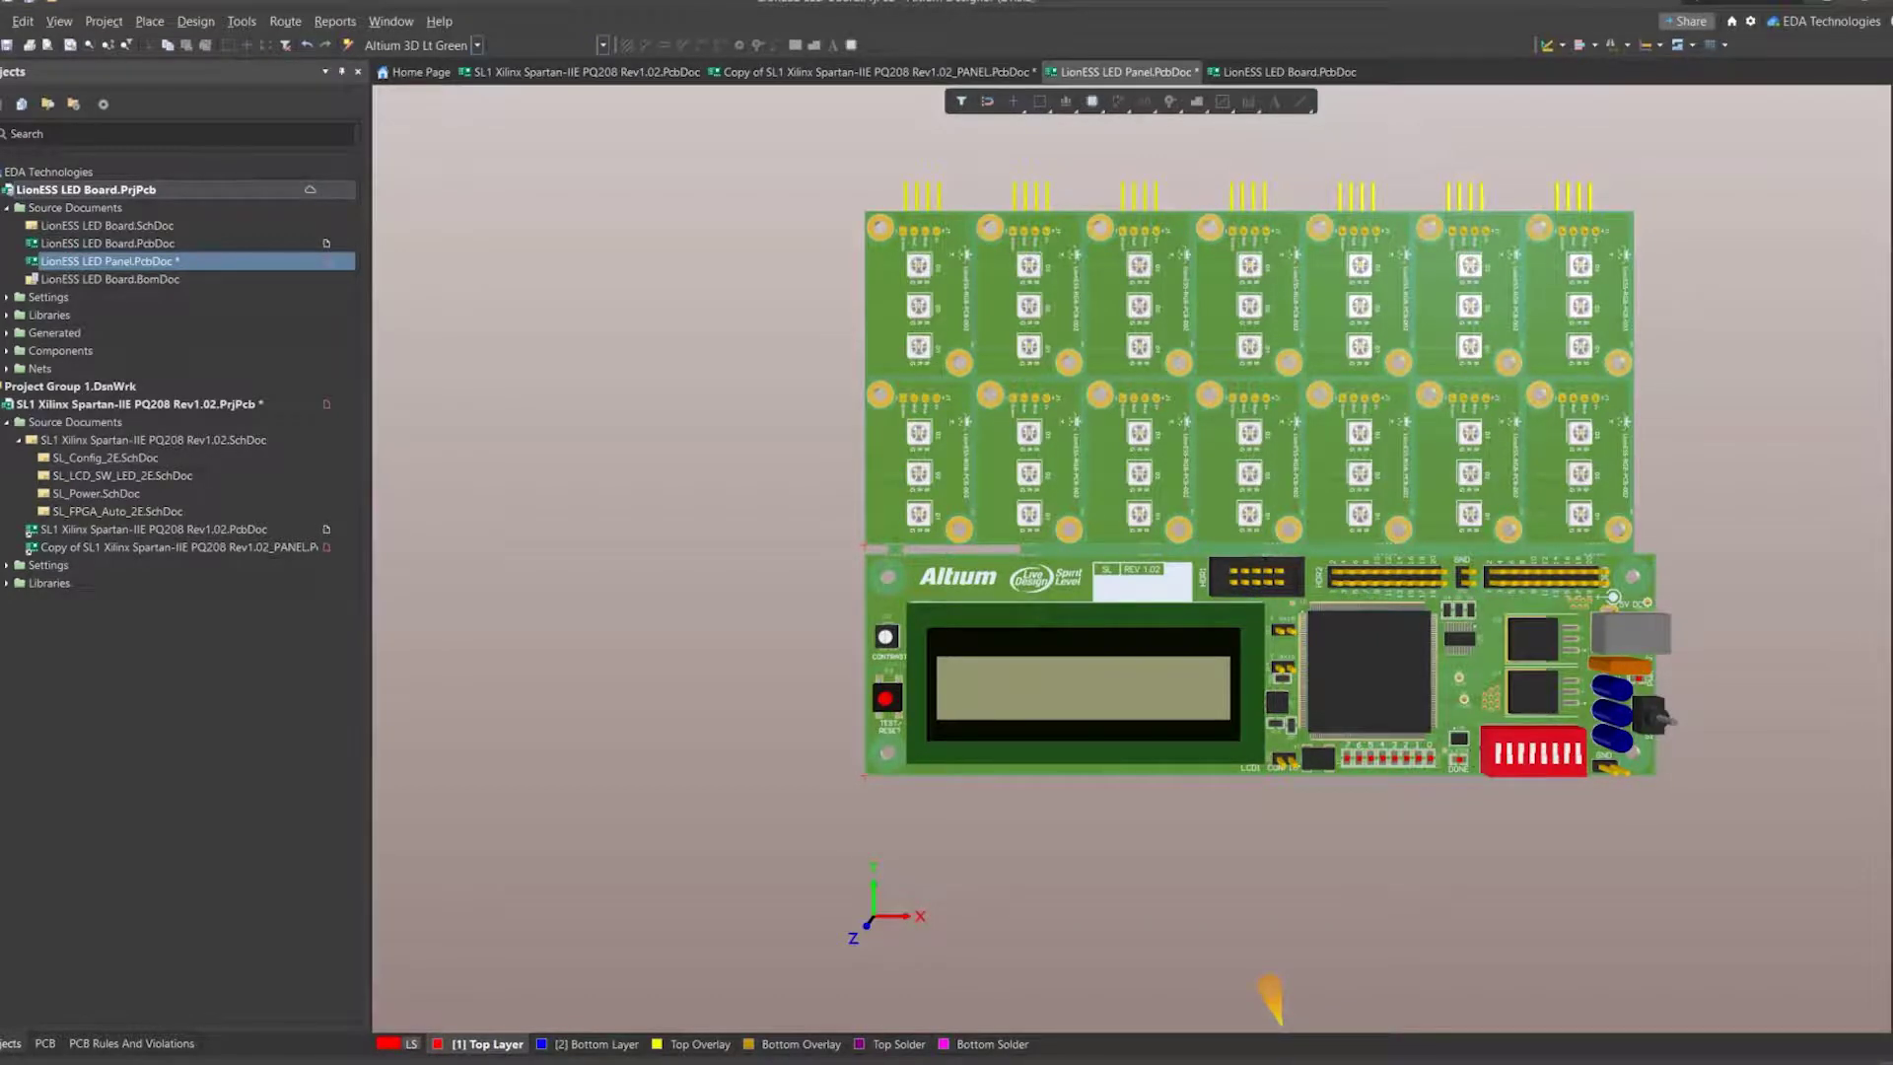
{"action": "scroll", "coordinate": [1213, 697], "scroll_direction": "down", "scroll_amount": 1, "text": "ctrl"}
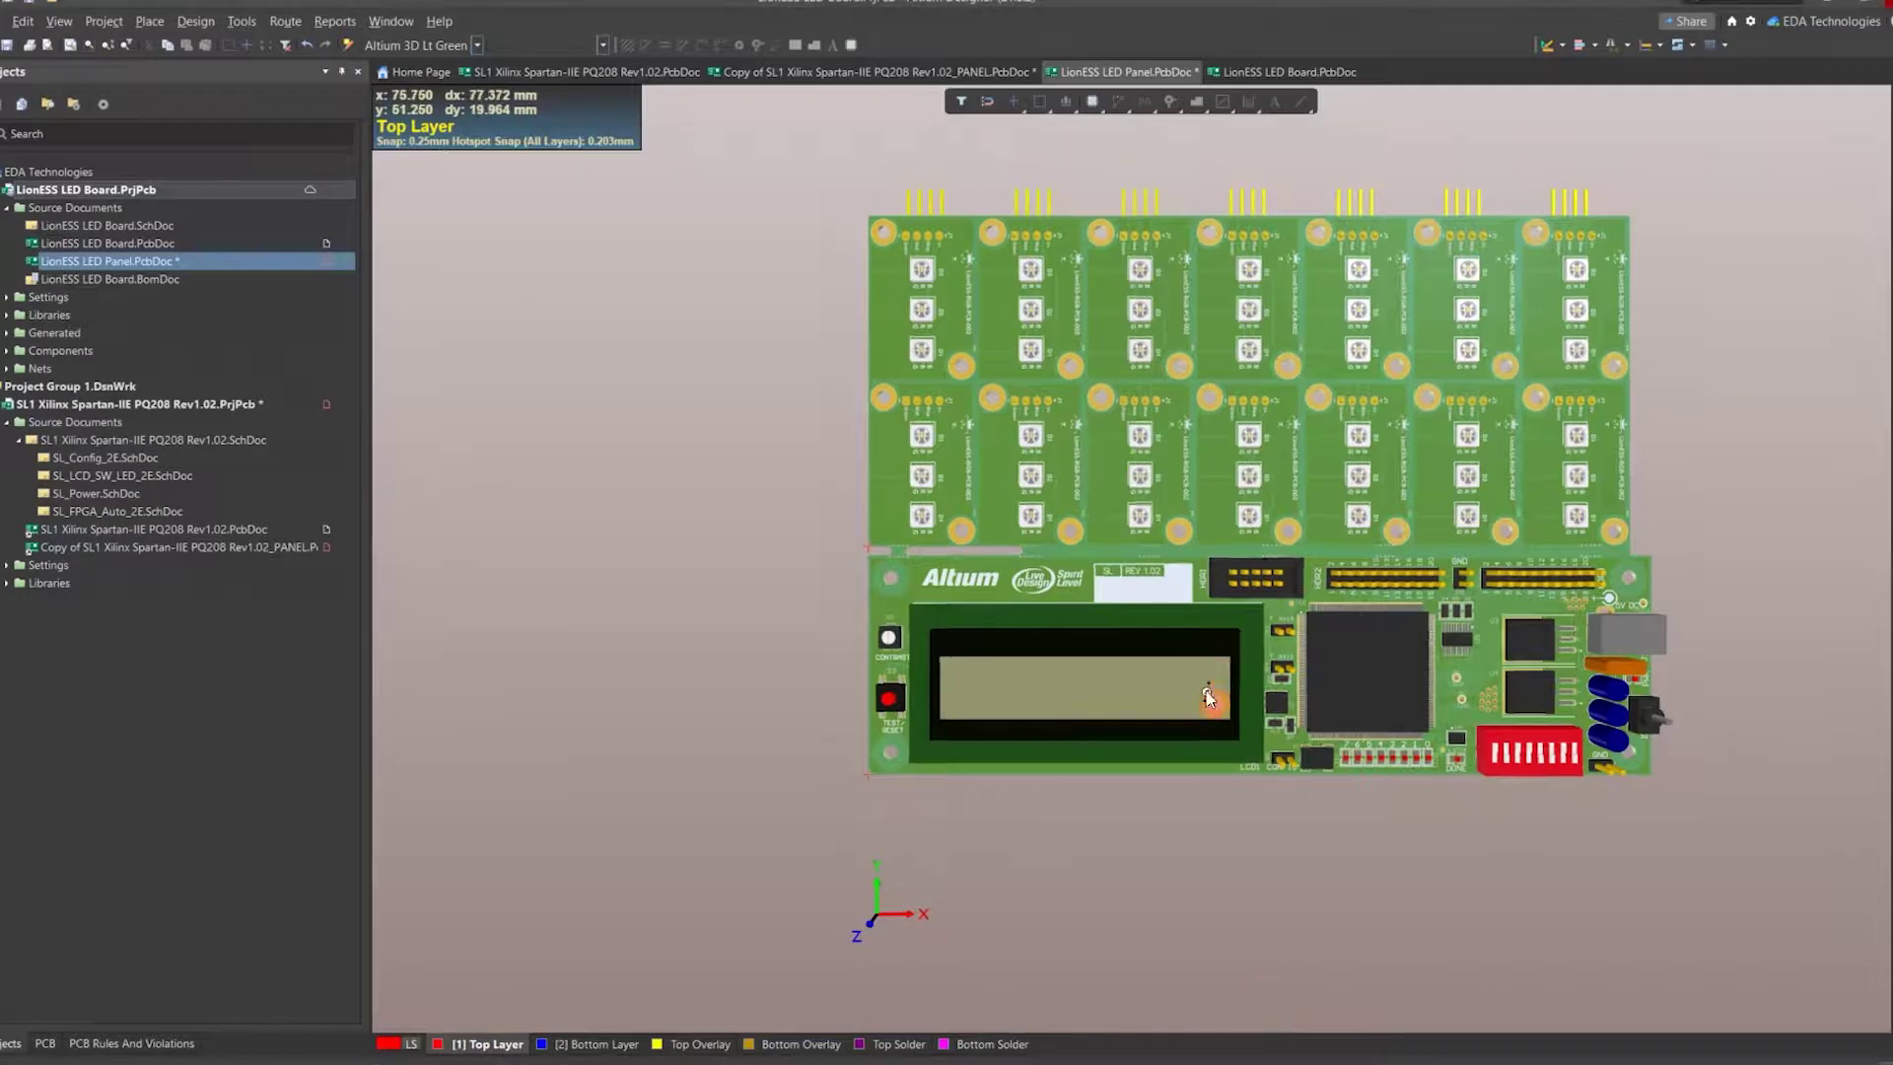
{"action": "right_click_drag", "start_coordinate": [1267, 664], "coordinate": [1121, 724]}
{"action": "scroll", "coordinate": [976, 709], "scroll_direction": "up", "scroll_amount": 3, "text": "ctrl"}
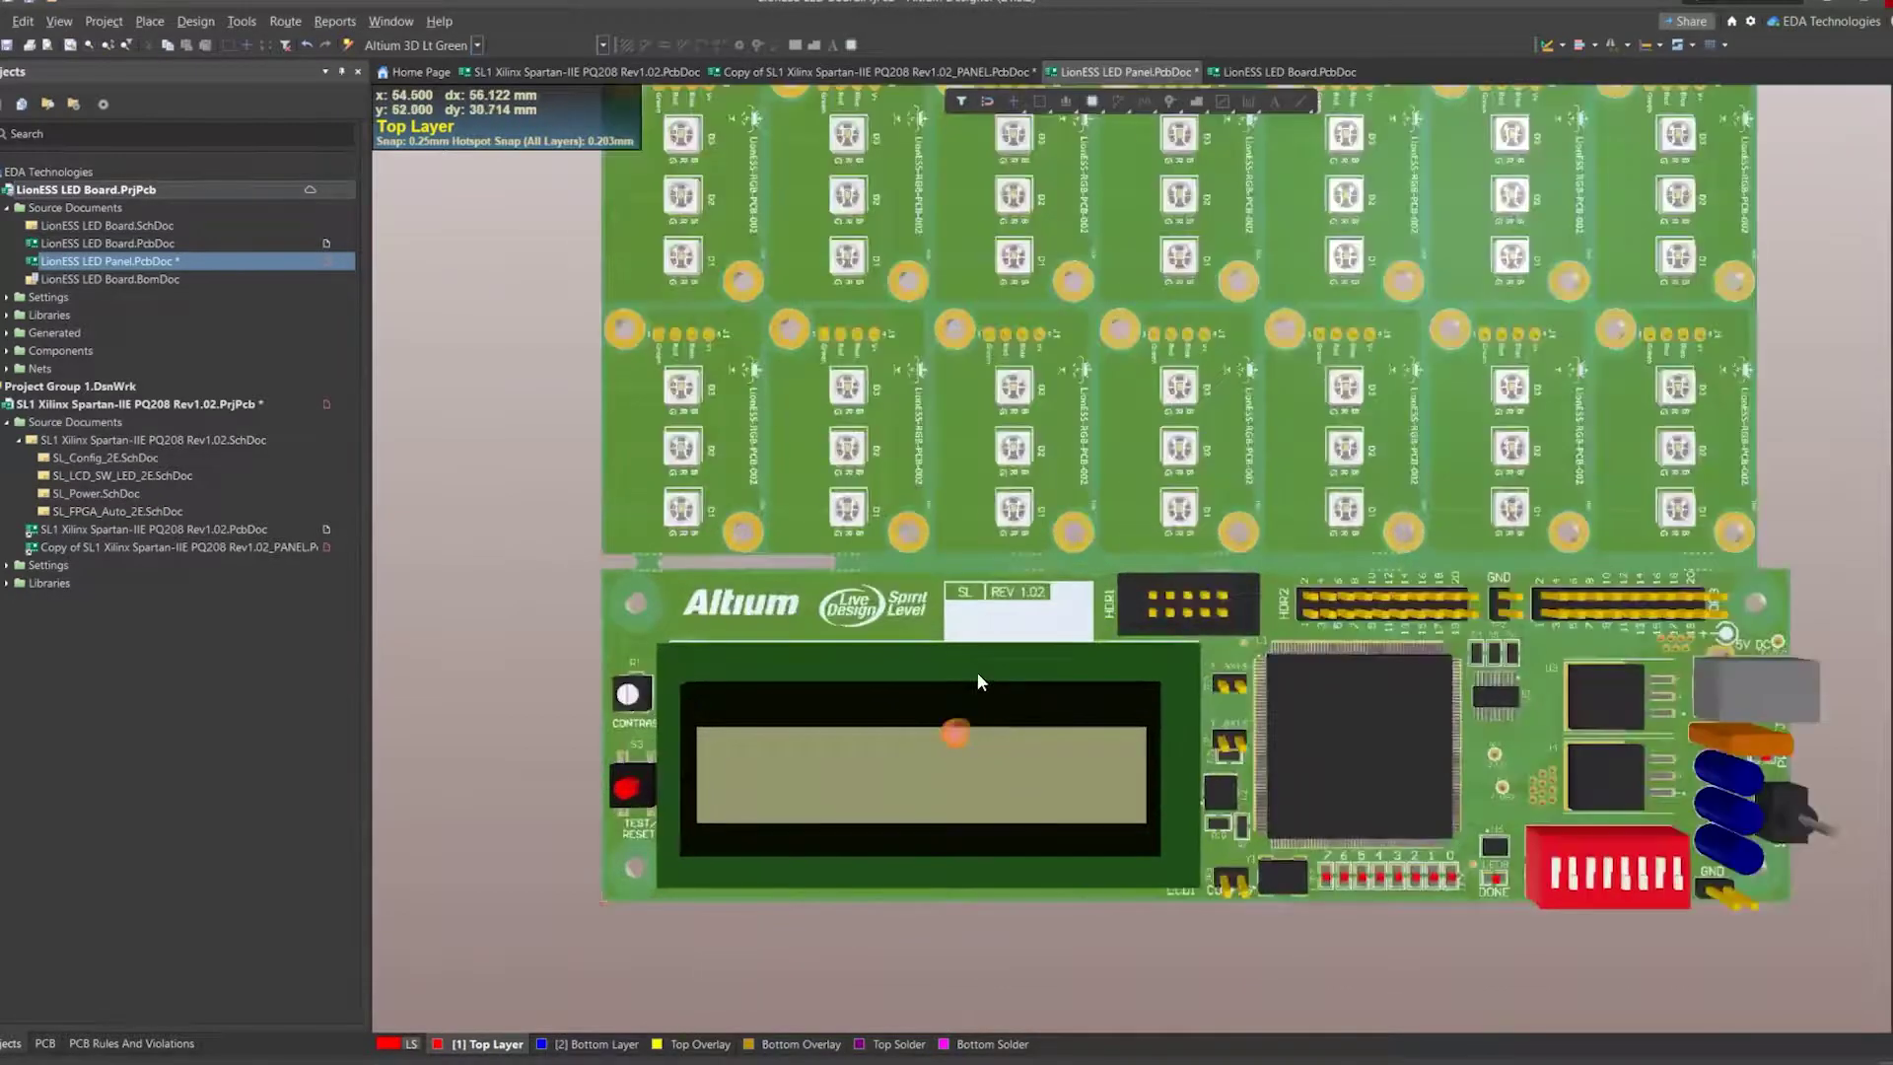
{"action": "right_click_drag", "start_coordinate": [1021, 562], "coordinate": [1033, 658]}
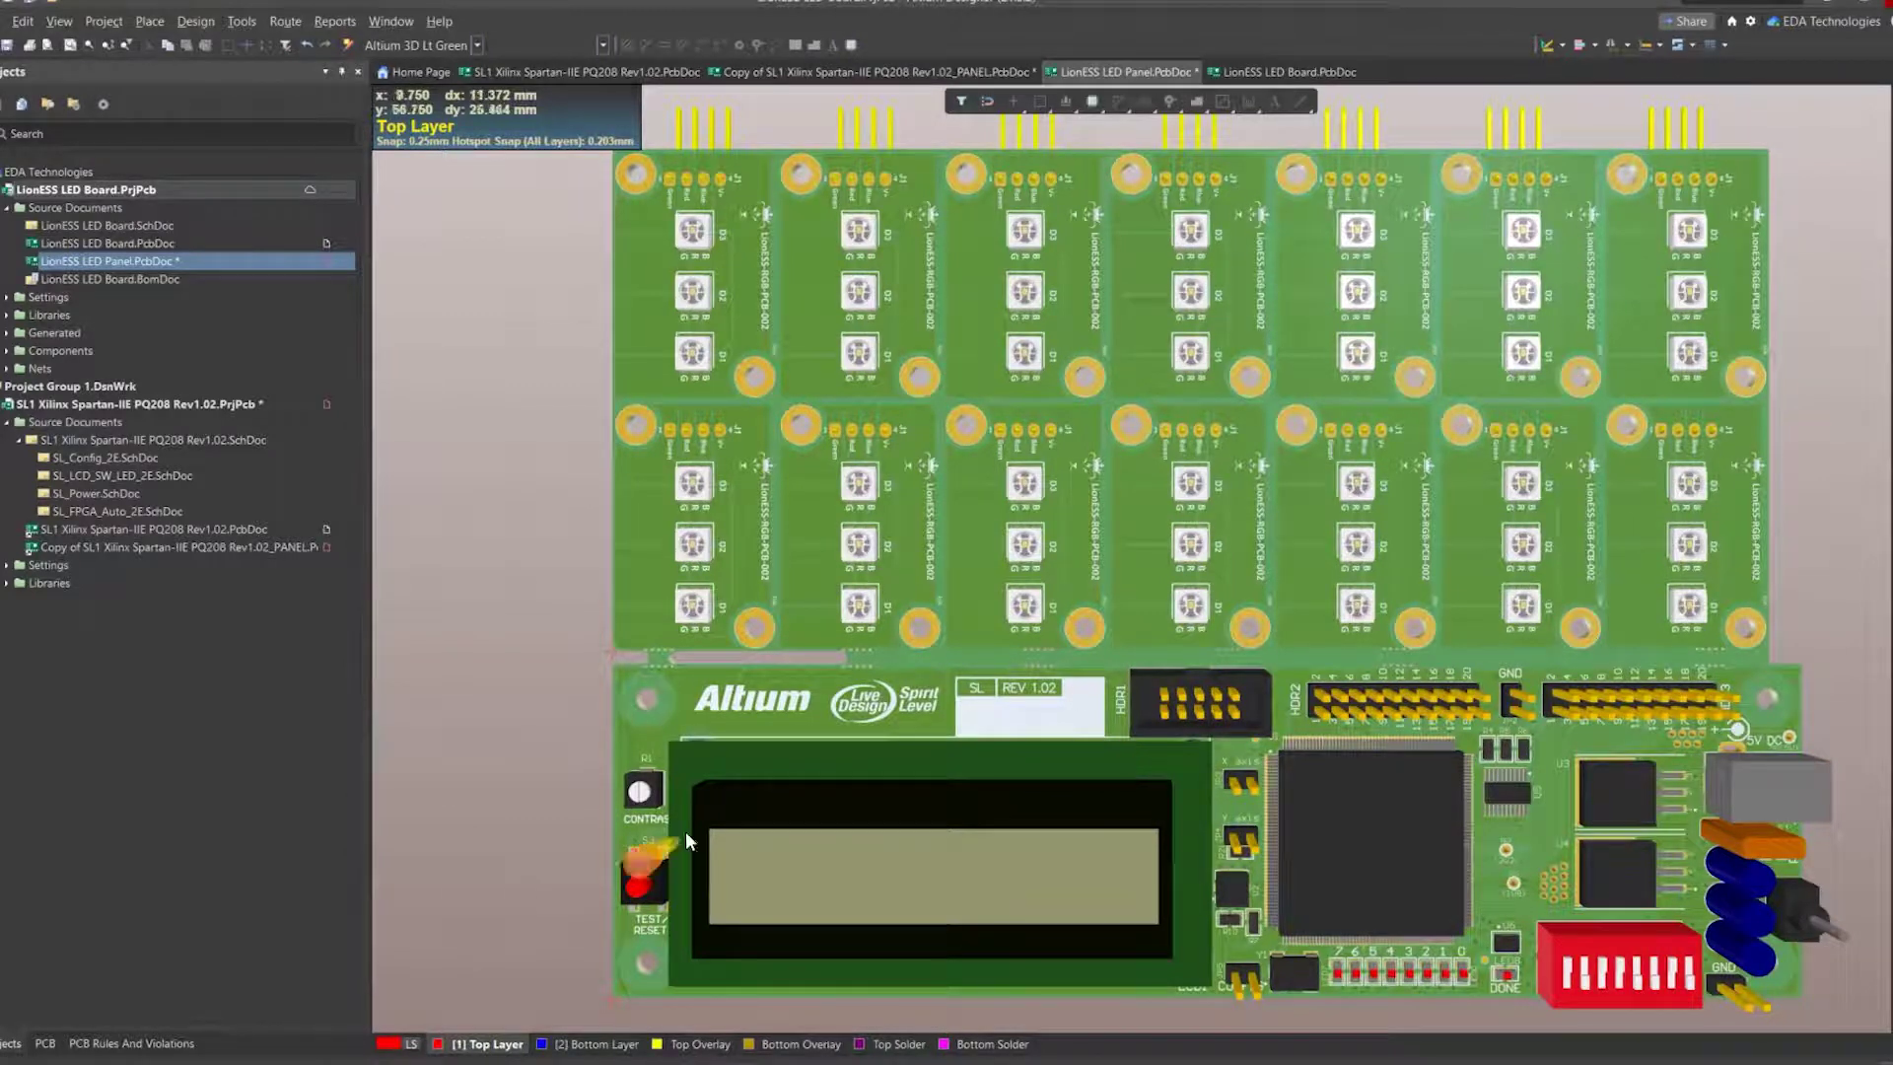
{"action": "scroll", "coordinate": [648, 669], "scroll_direction": "up", "scroll_amount": 1, "text": "ctrl"}
{"action": "scroll", "coordinate": [648, 669], "scroll_direction": "up", "scroll_amount": 10, "text": "ctrl"}
{"action": "right_click_drag", "start_coordinate": [749, 684], "coordinate": [1088, 709]}
{"action": "scroll", "coordinate": [1161, 636], "scroll_direction": "down", "scroll_amount": 4, "text": "ctrl"}
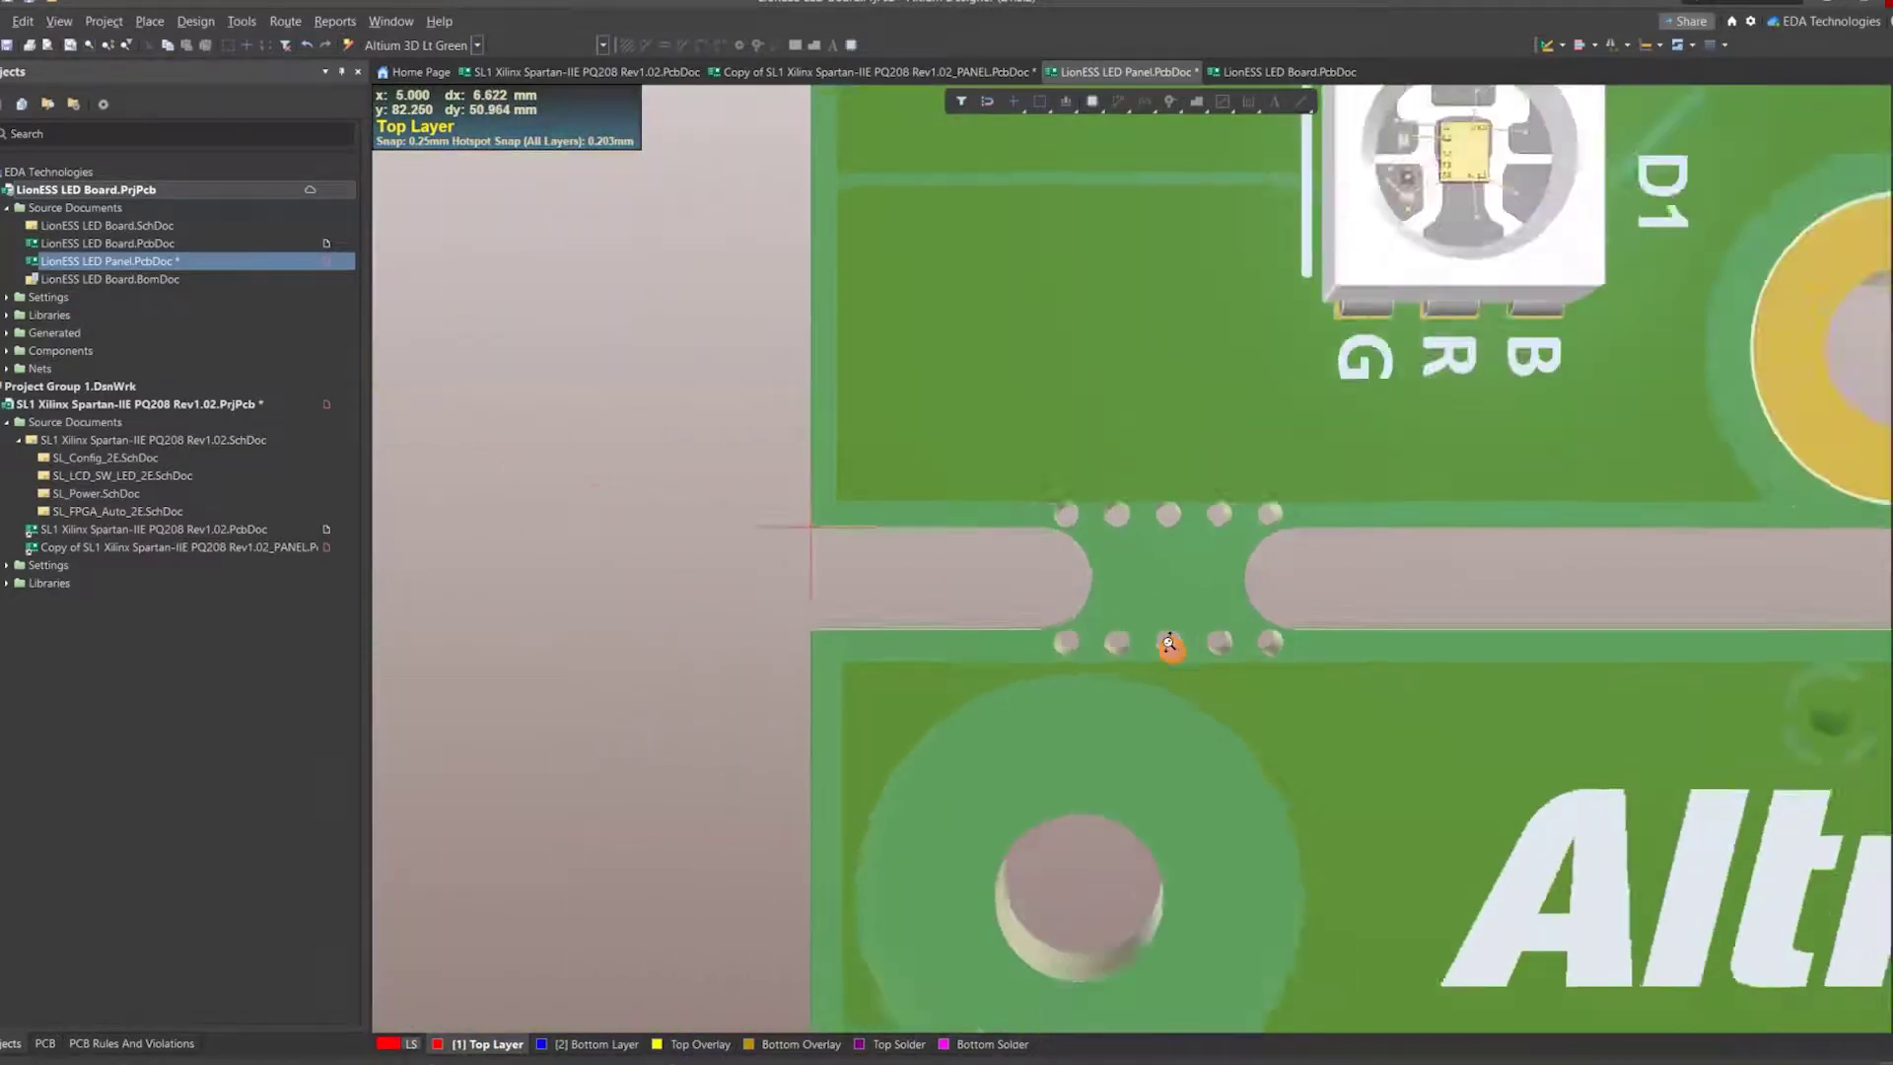
{"action": "right_click_drag", "start_coordinate": [1264, 676], "coordinate": [1226, 661]}
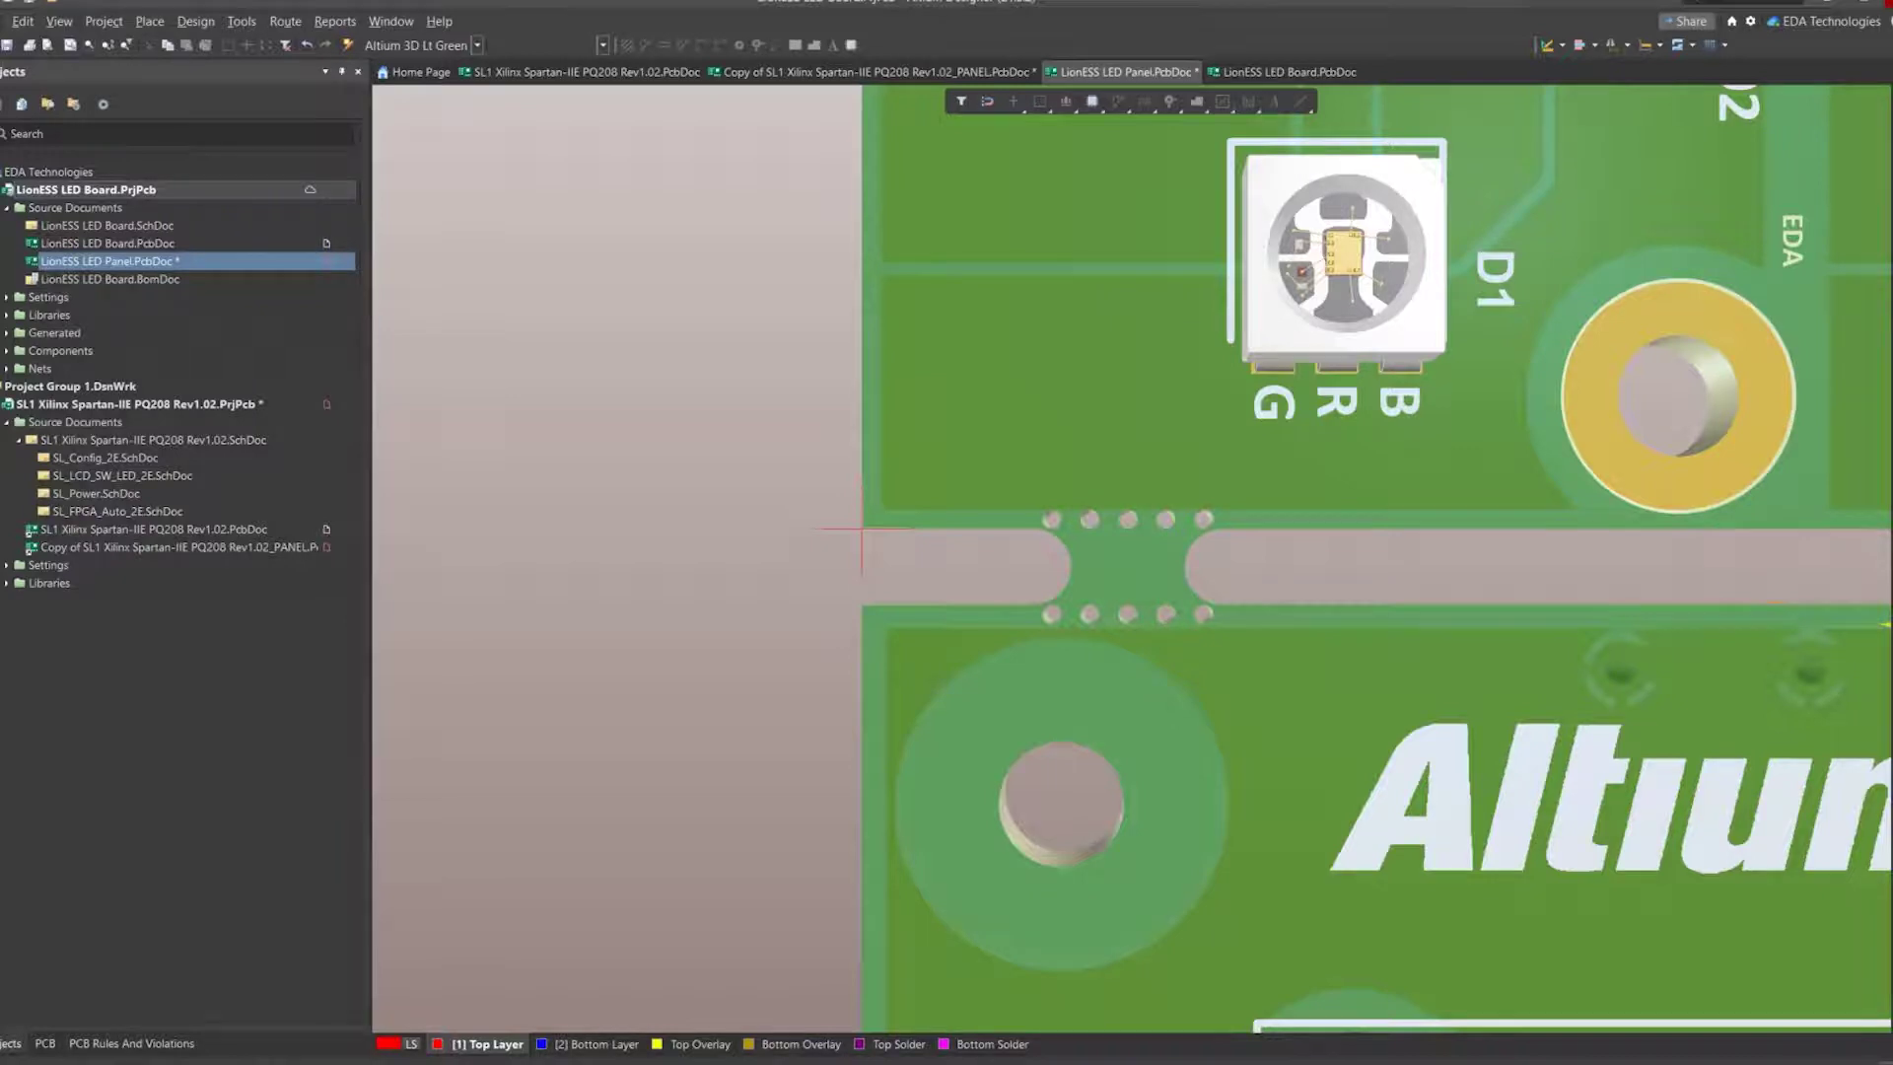
Switch to the presentation and show the slide on nesting PCBs with Embedded Board Array in full screen.
{"action": "left_click_drag", "start_coordinate": [1892, 59], "coordinate": [874, 7]}
{"action": "double_click", "coordinate": [730, 493]}
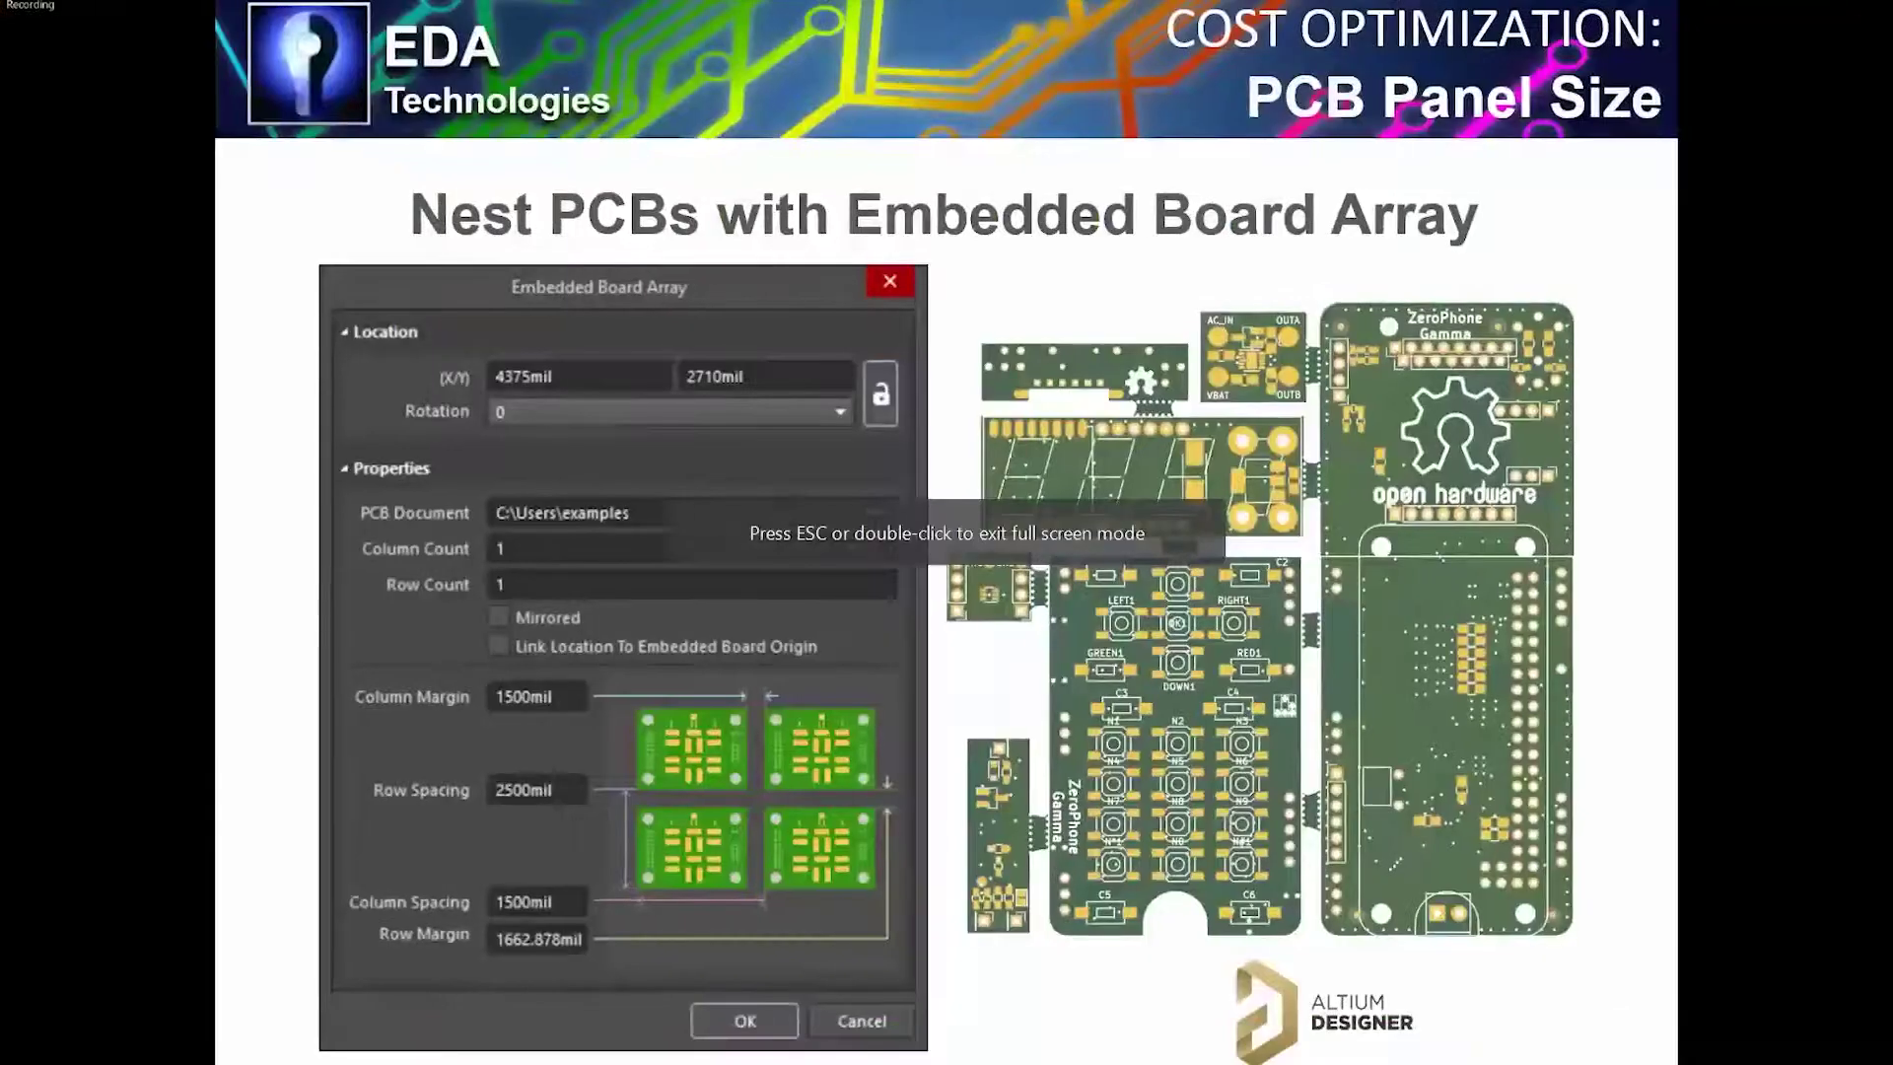